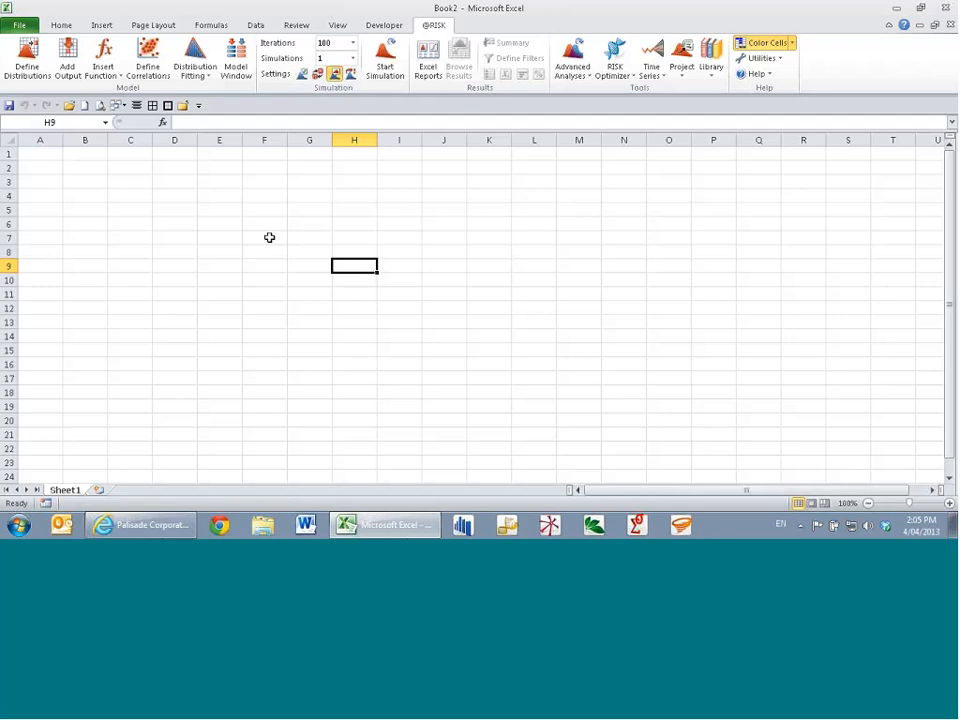
Enter the question "How much will it cost?" in cell D4
click(268, 237)
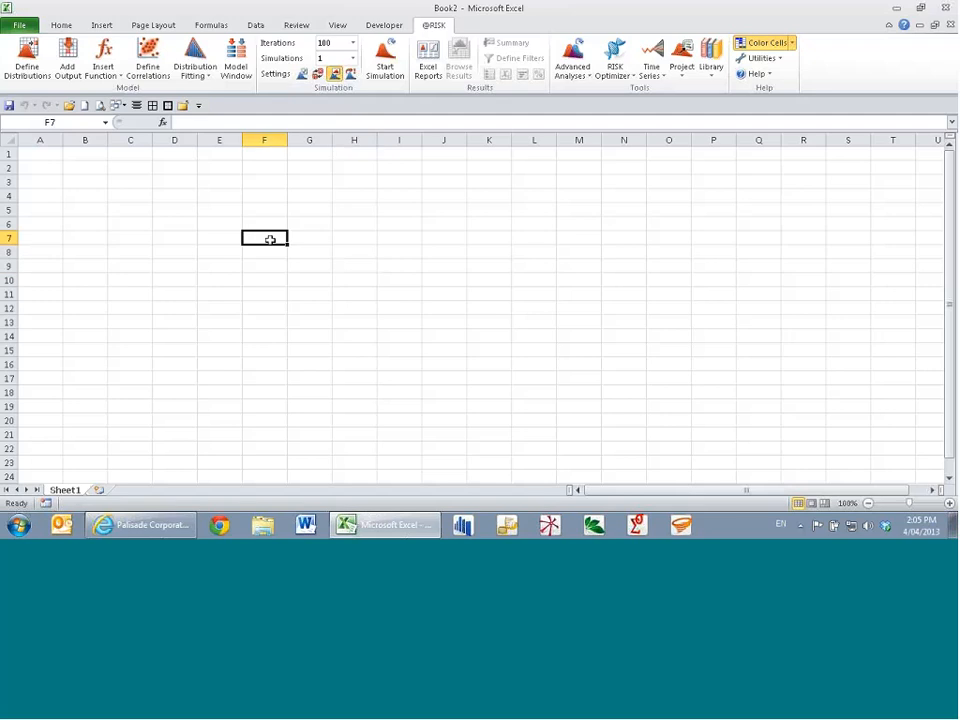
ctrl+scroll(281, 246, up, 3)
ctrl+scroll(283, 247, up, 1)
click(300, 238)
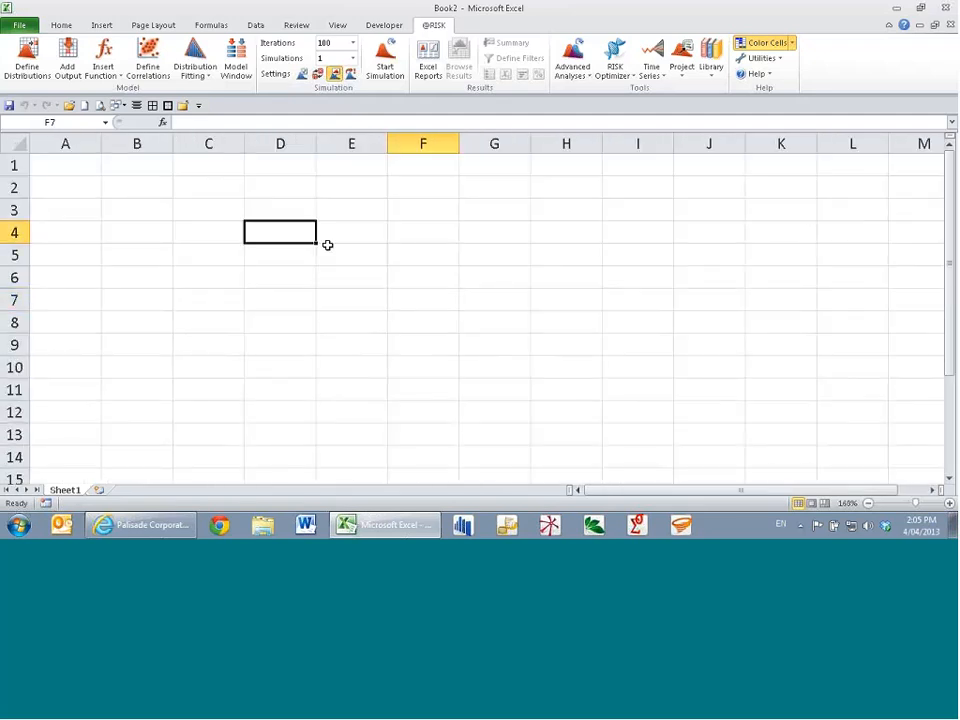
text(How )
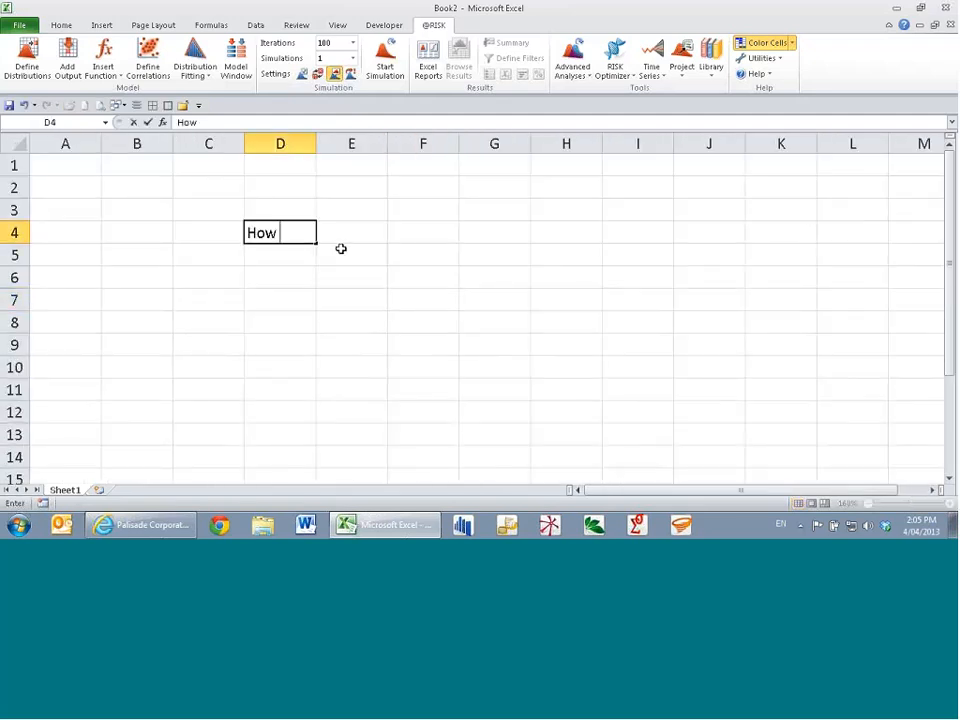
text(mach wil)
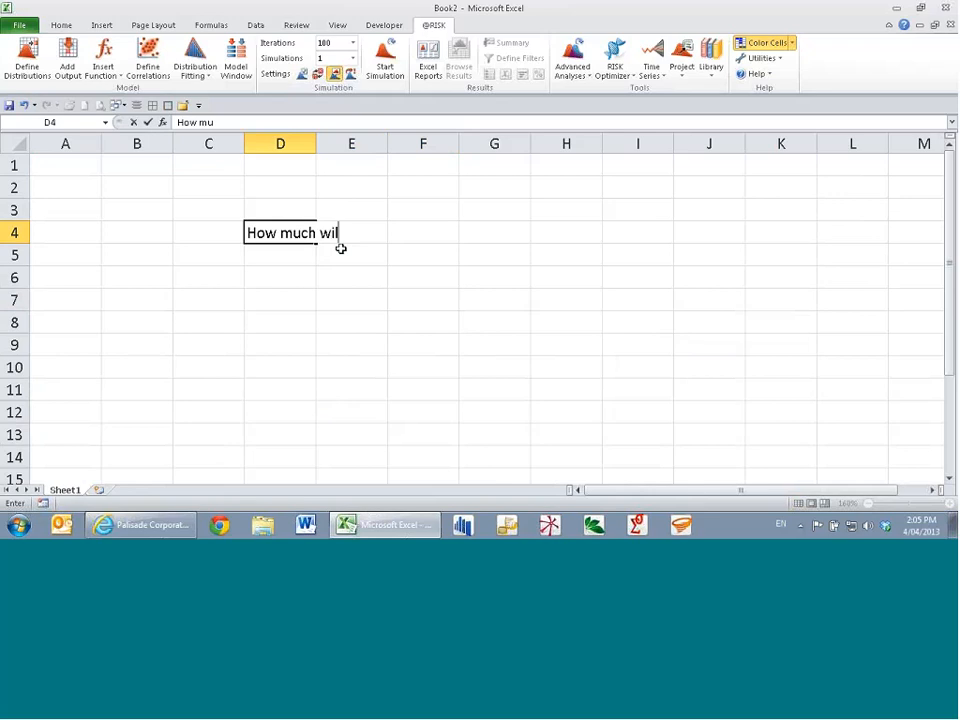
text(l it cost?)
key(Return)
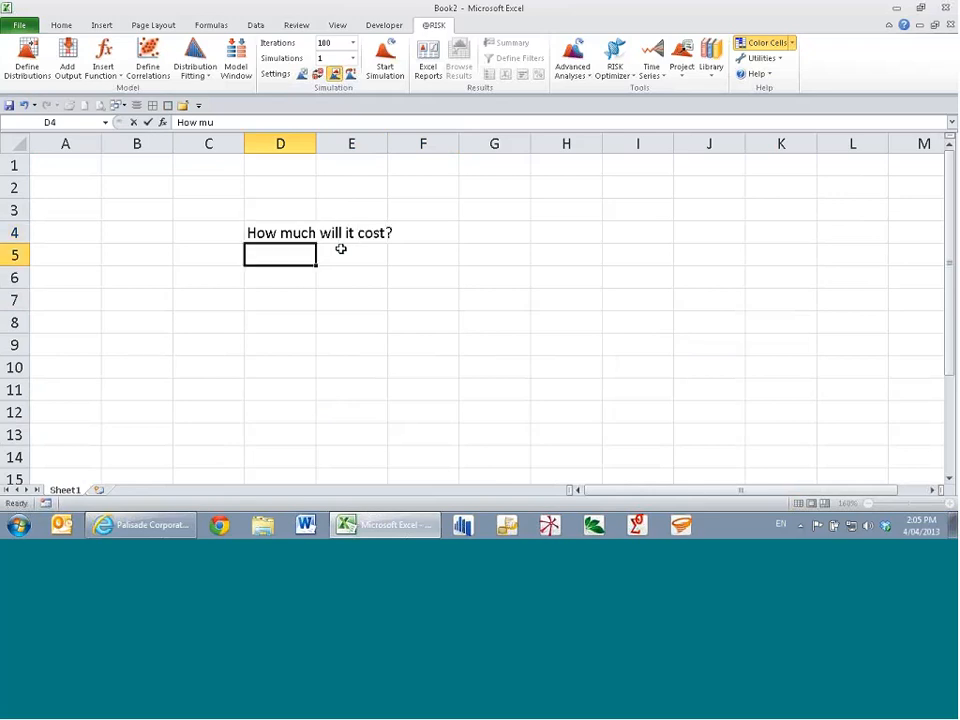
Enter the question "When will we be done?" in cell D5, directly below the cost question
text(When)
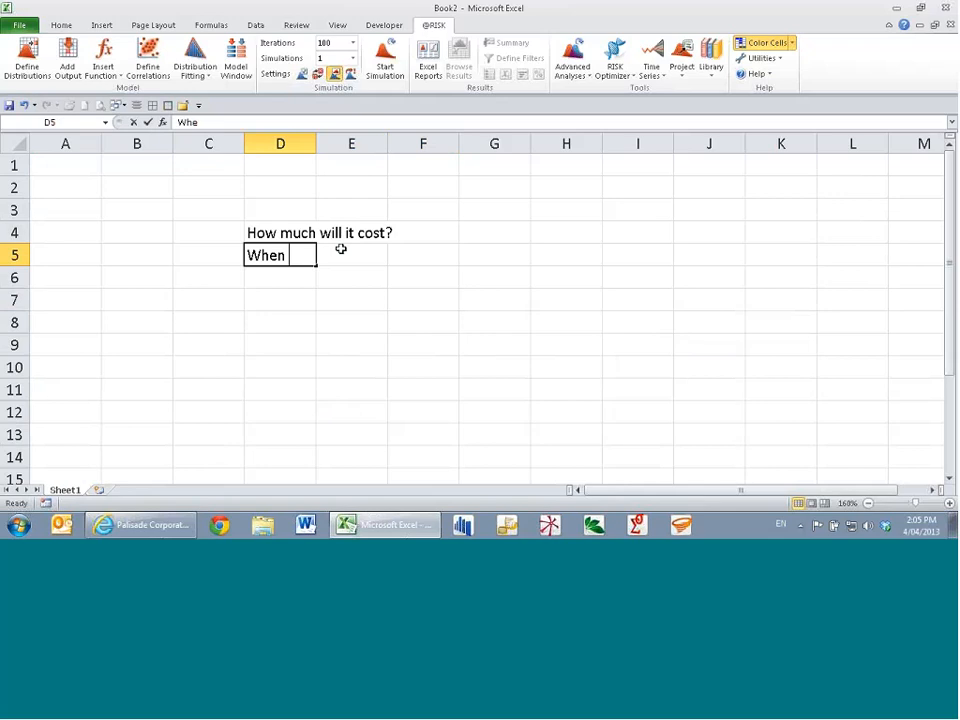
text( will we )
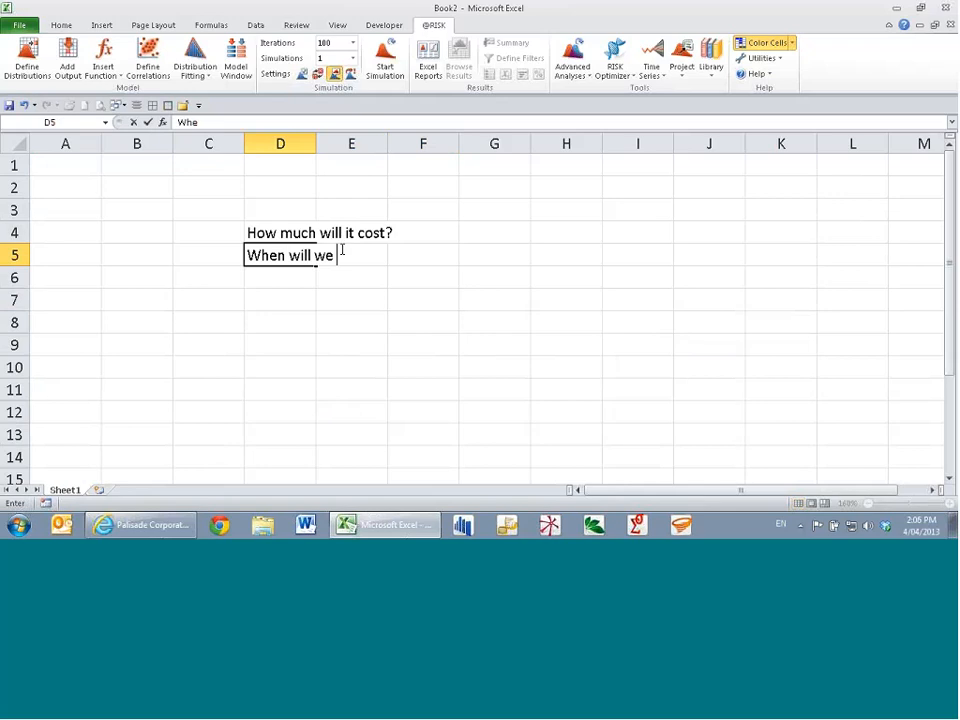
text(be done?)
key(Return)
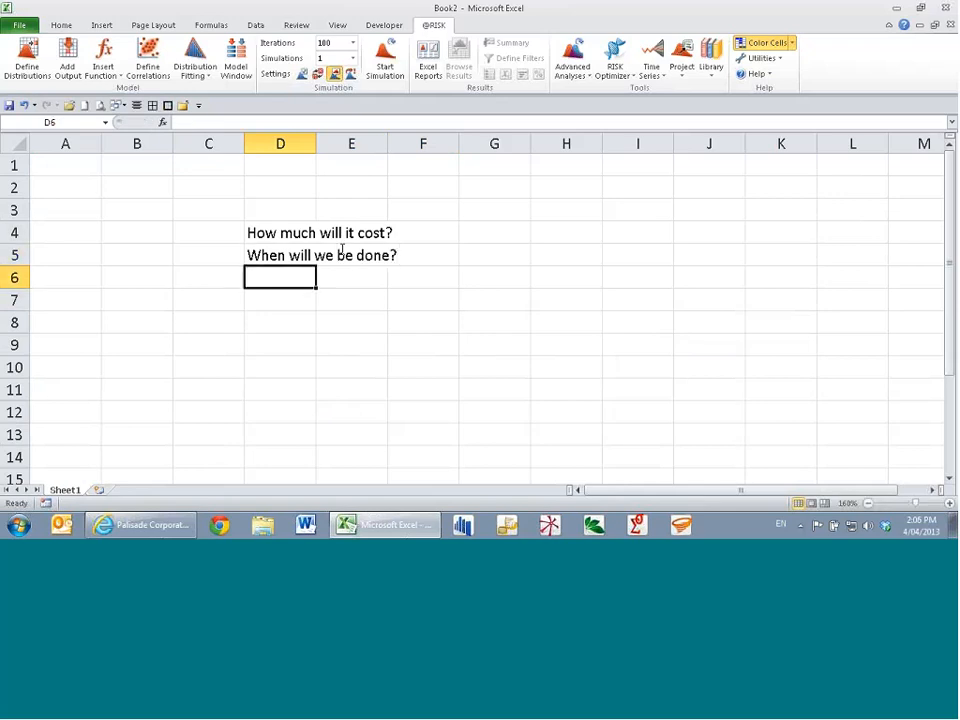
Answer the two questions in column G with $120m in G4 and the date 15 June 2014 in G5
click(407, 298)
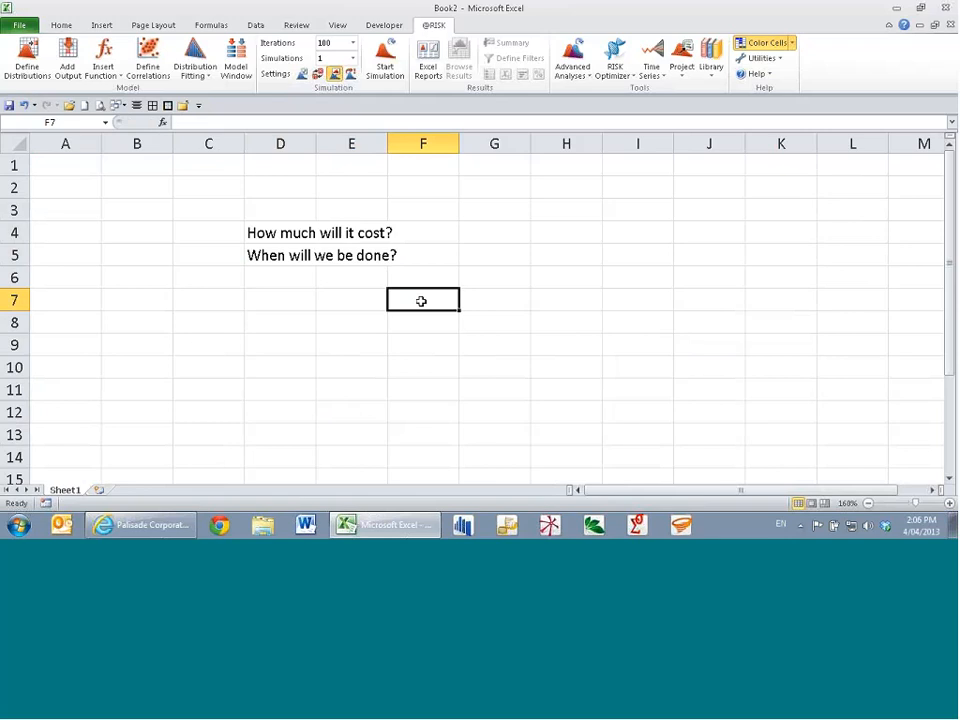
key(Up)
key(Up)
key(Up)
key(Right)
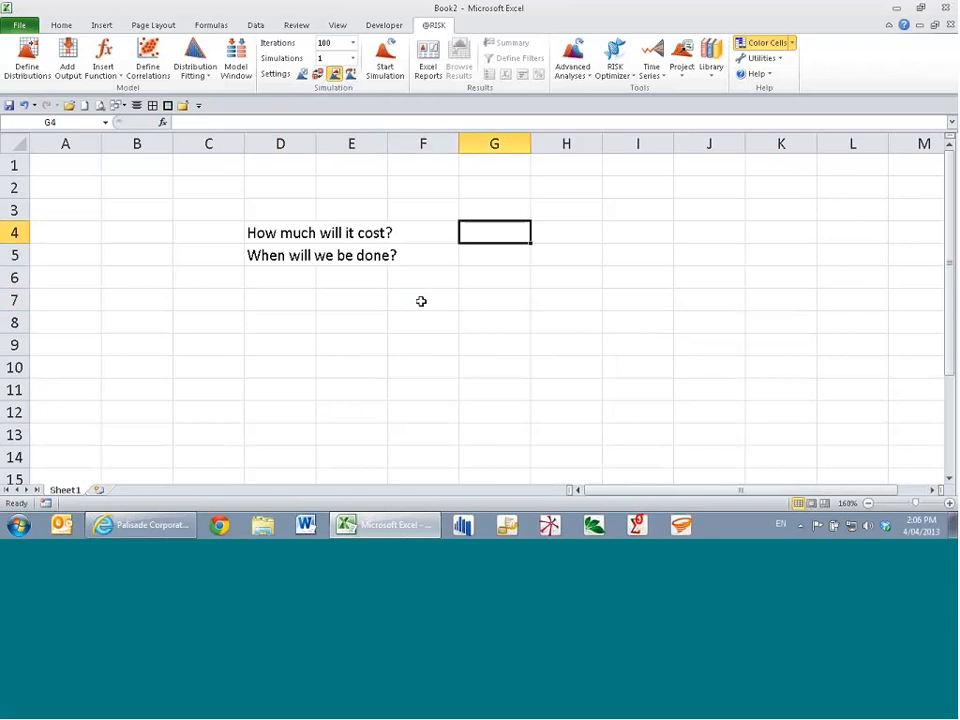
text($1)
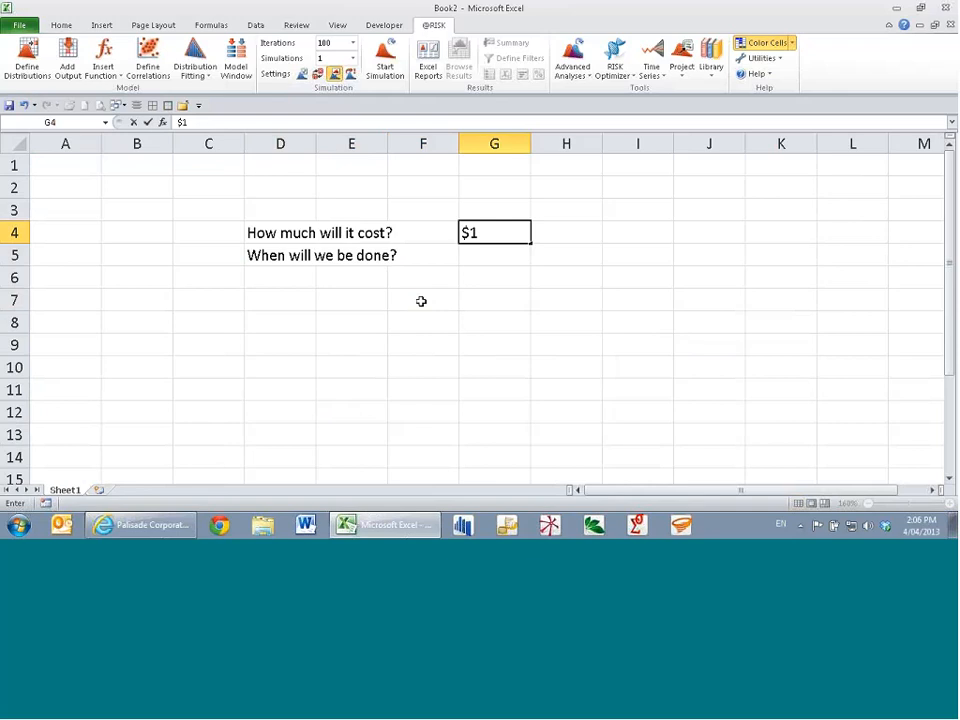
text(20m)
key(Return)
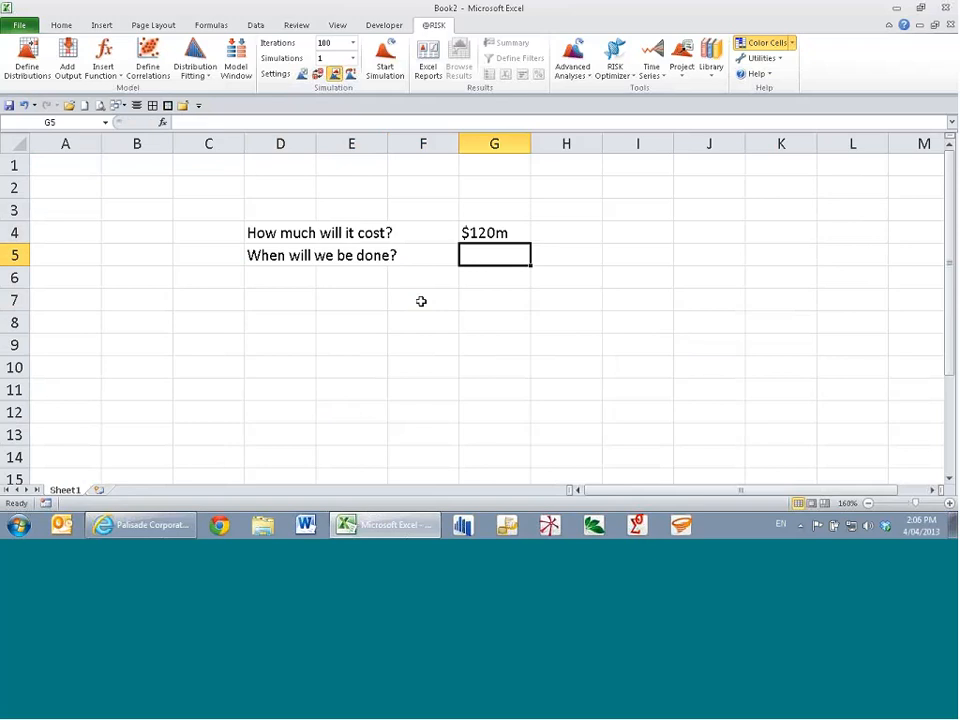
text(15June)
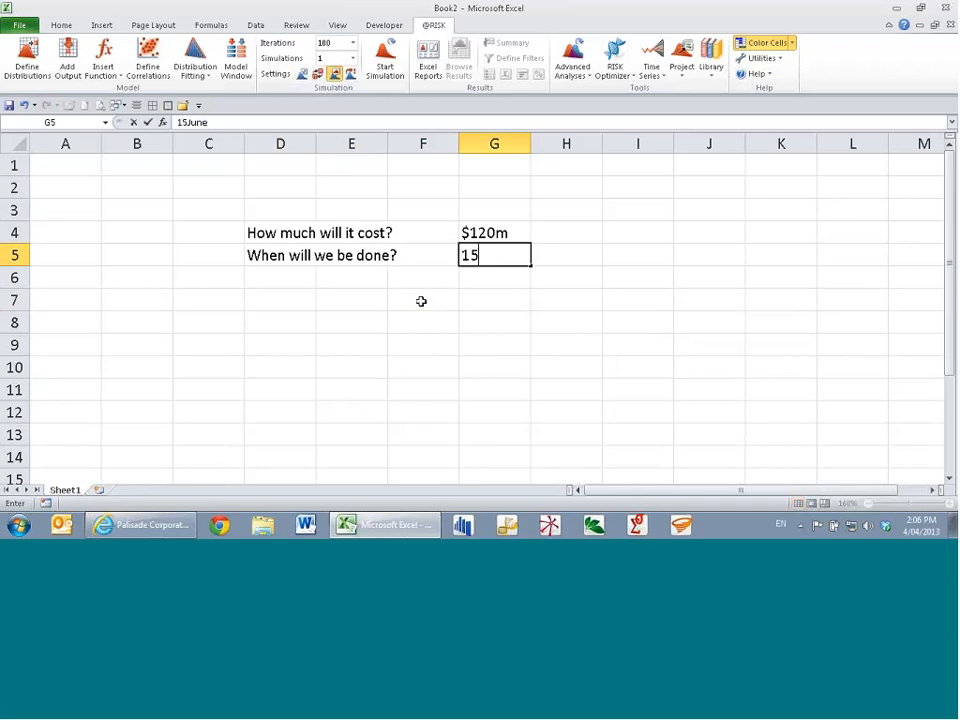
text(2014)
key(Return)
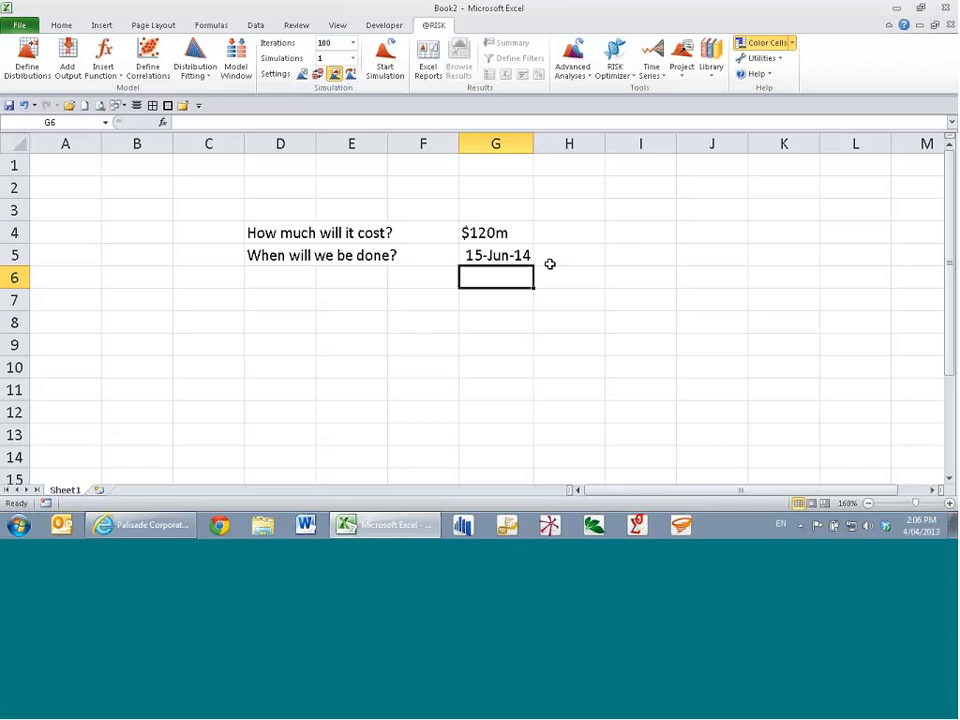
Enter the placeholder "%??" in cells H4 and H5 beside the cost and date answers
click(566, 234)
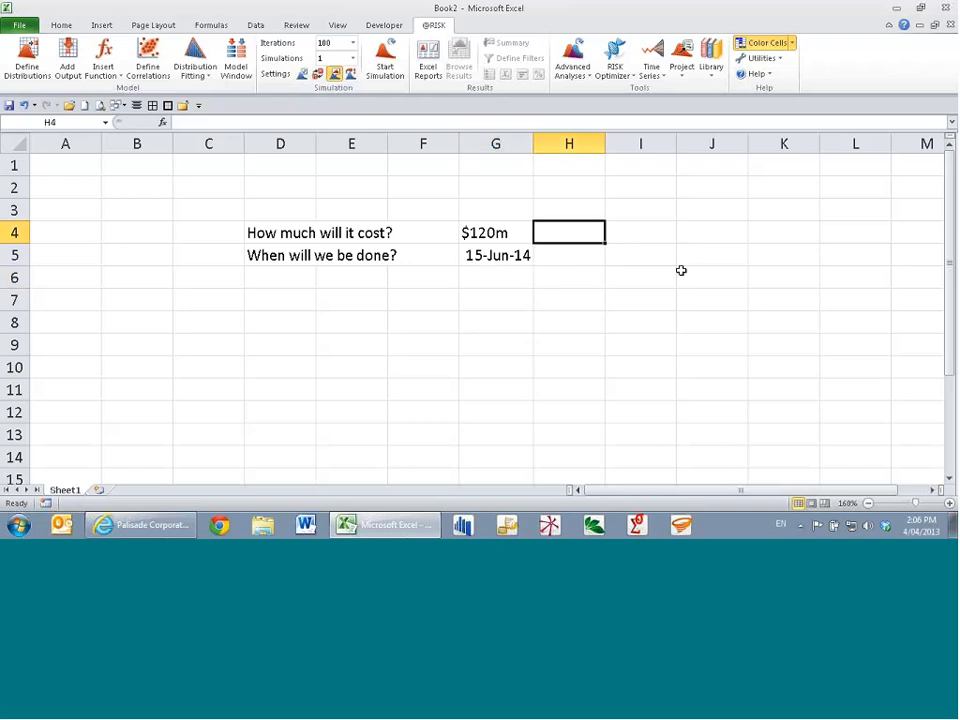
text(%)
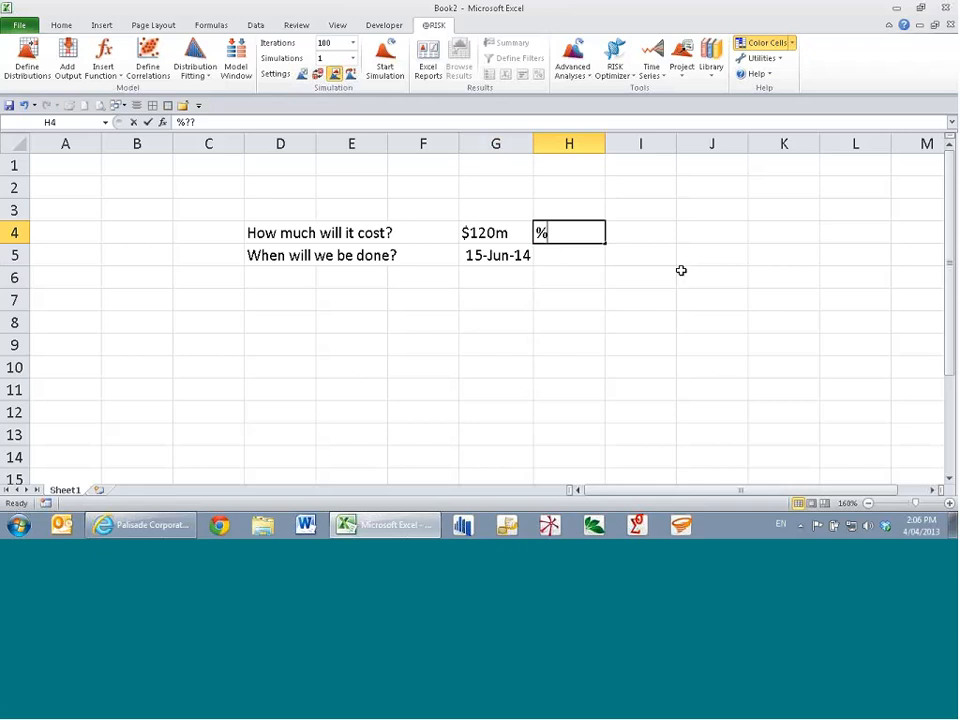
text(??)
key(Return)
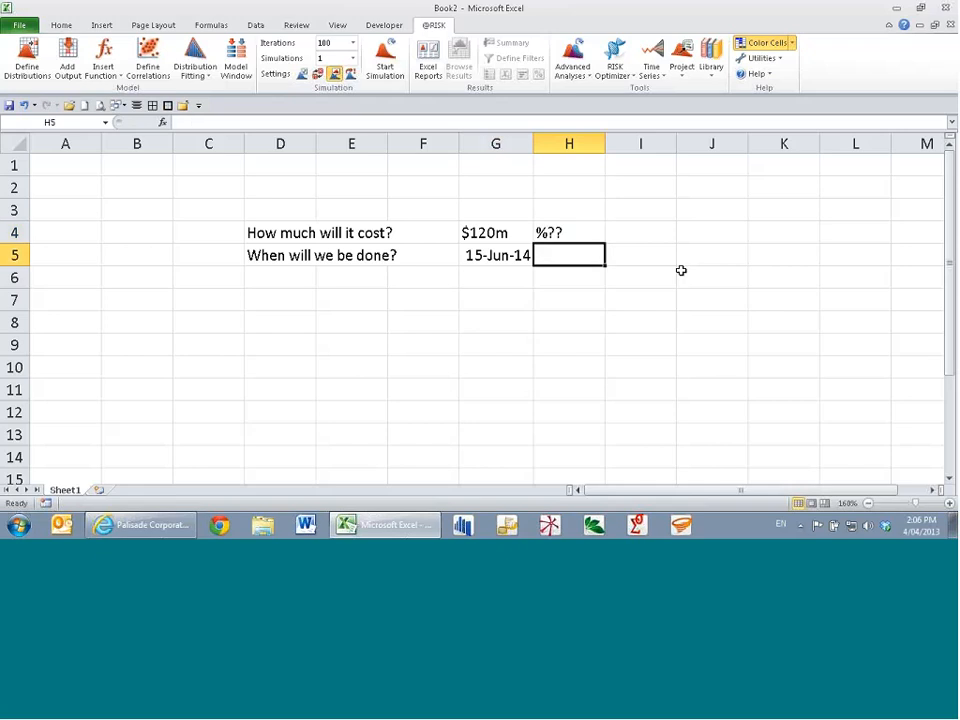
text(%??)
key(Return)
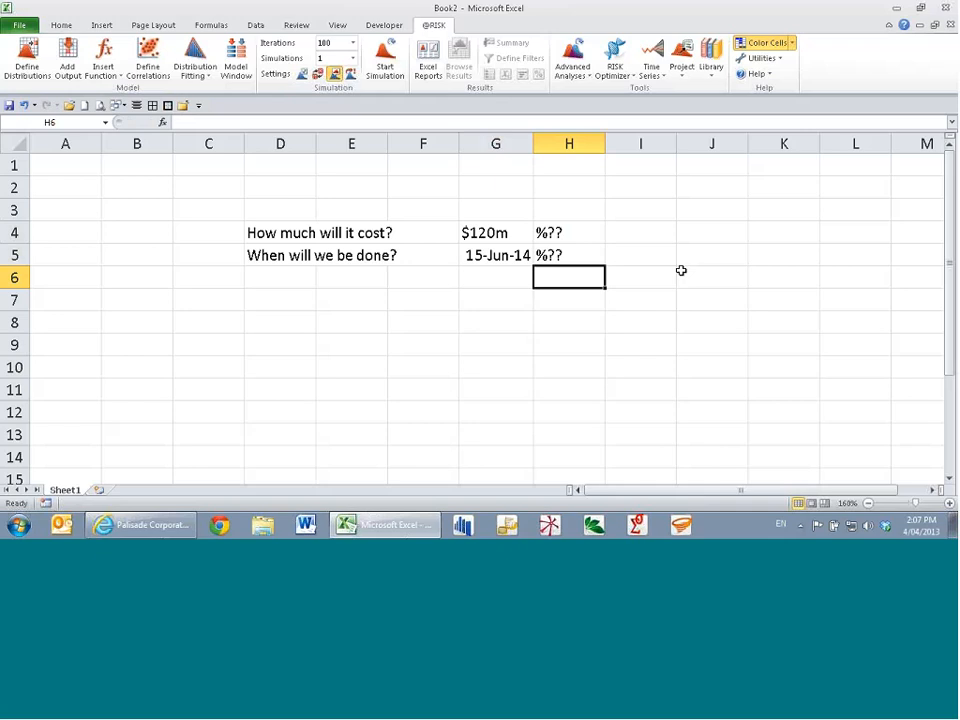
Label the cost row "Key costs" in I4 and the schedule row "Key tasks" in I5
key(Up)
key(Up)
key(Right)
text(Ke)
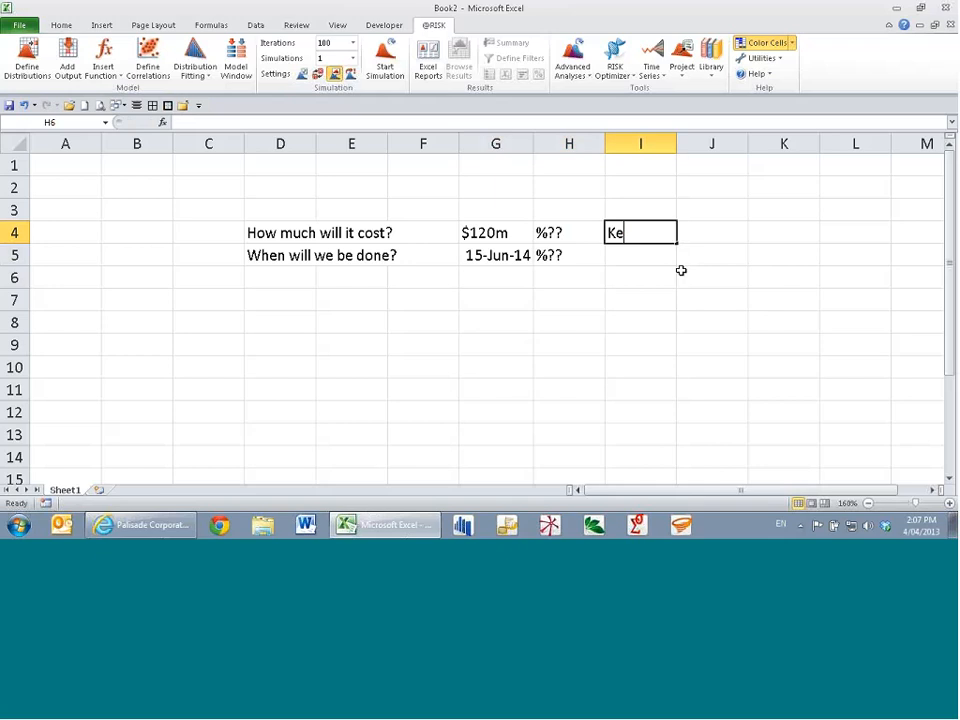
text(y costs)
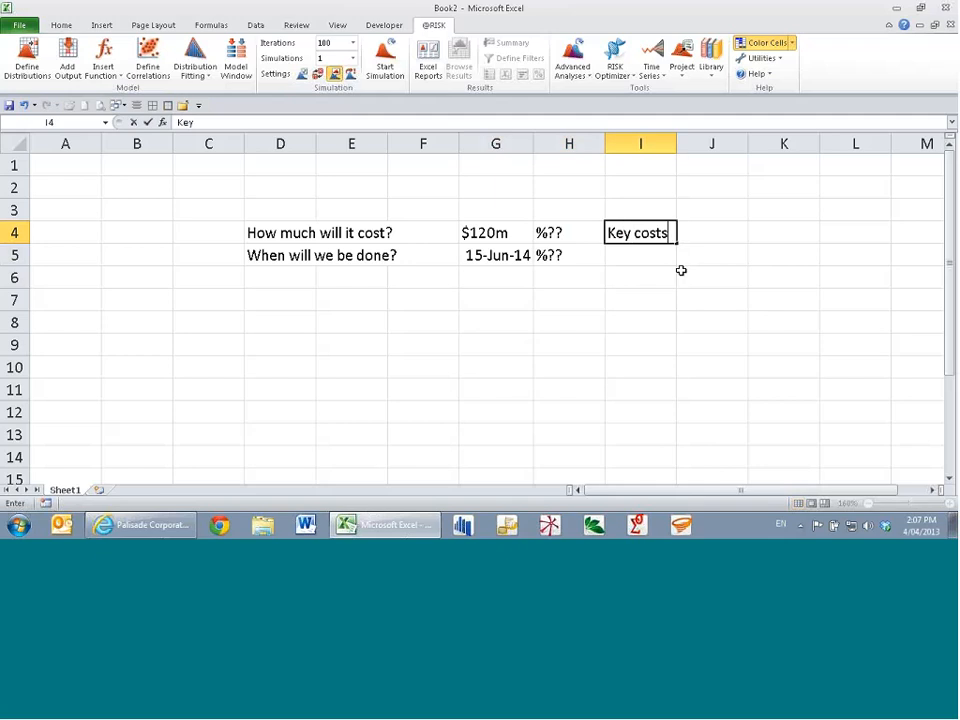
key(Return)
text(Key)
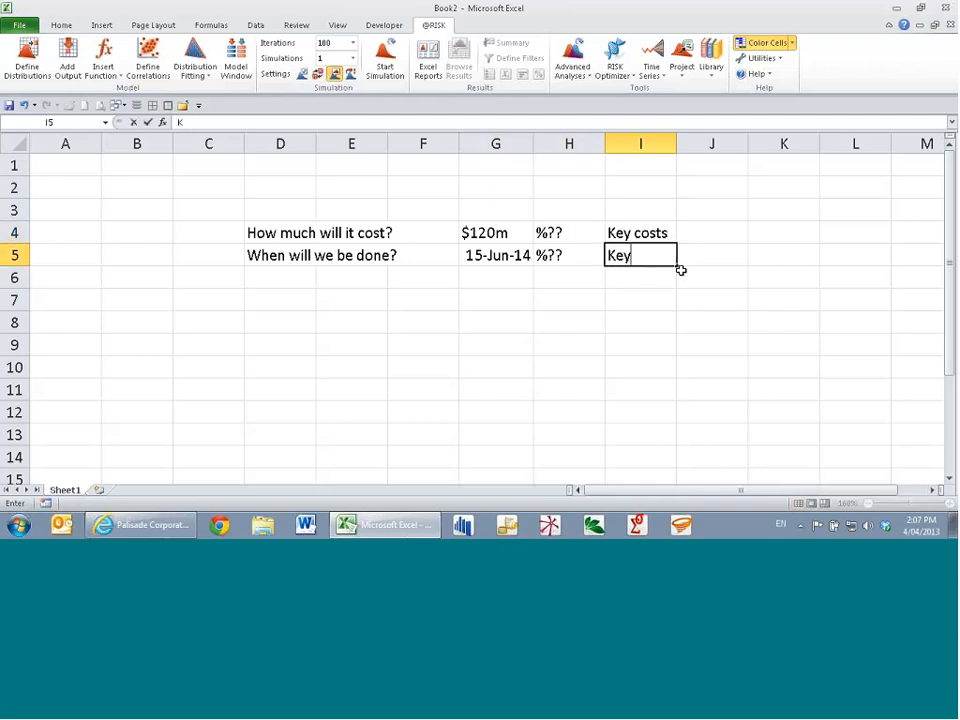
text( tasks)
key(Return)
Add the label "Key risk events" in cell I7, leaving I6 empty
key(Return)
text(Key)
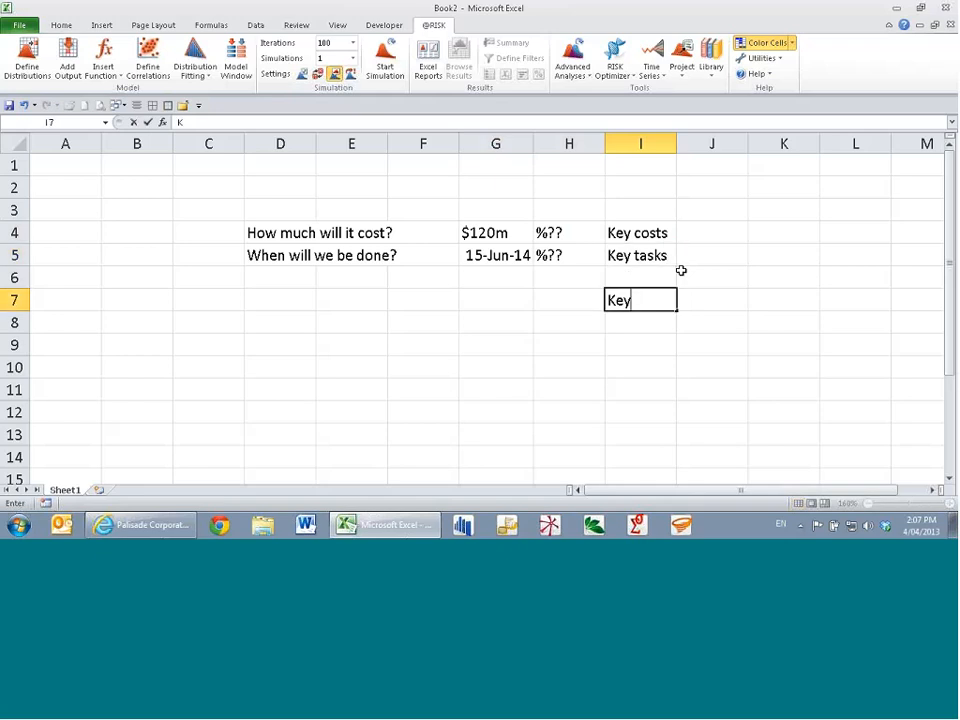
text( risk events)
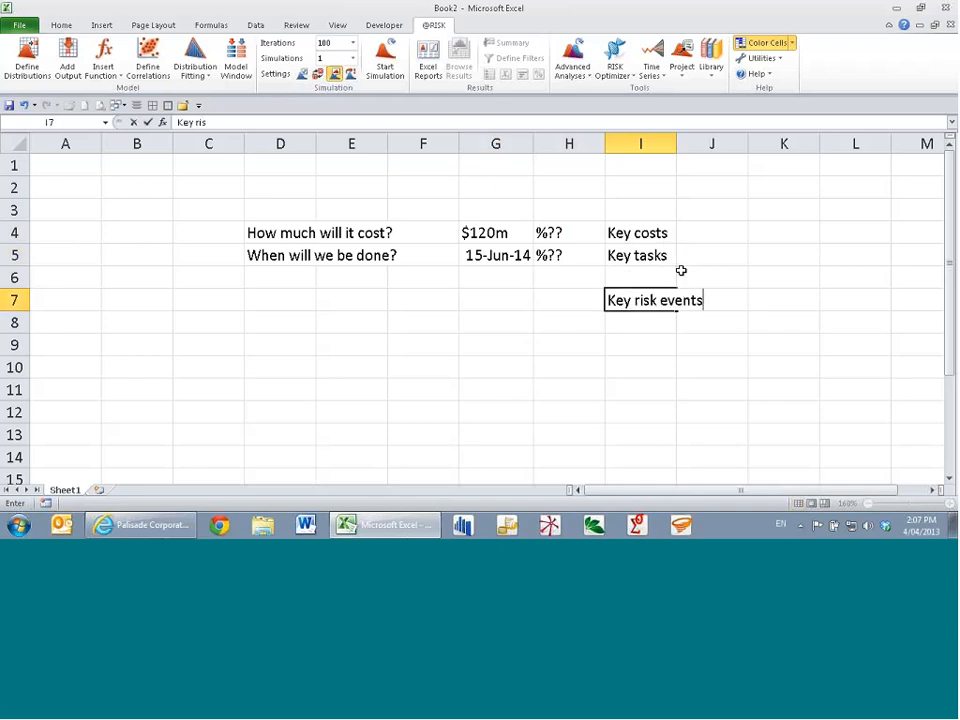
key(Return)
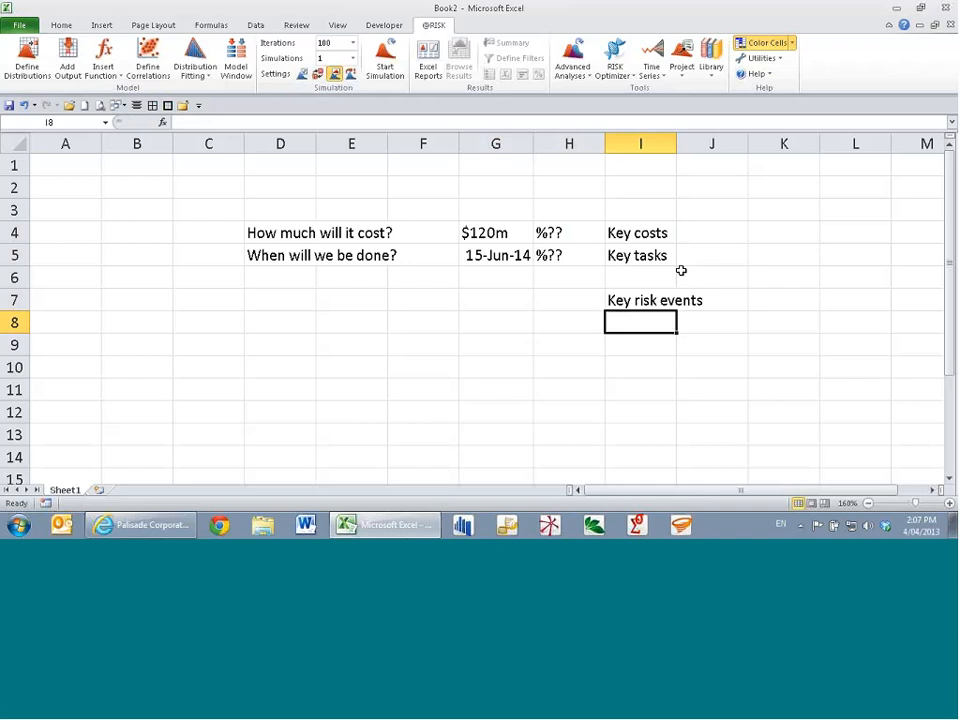
click(497, 232)
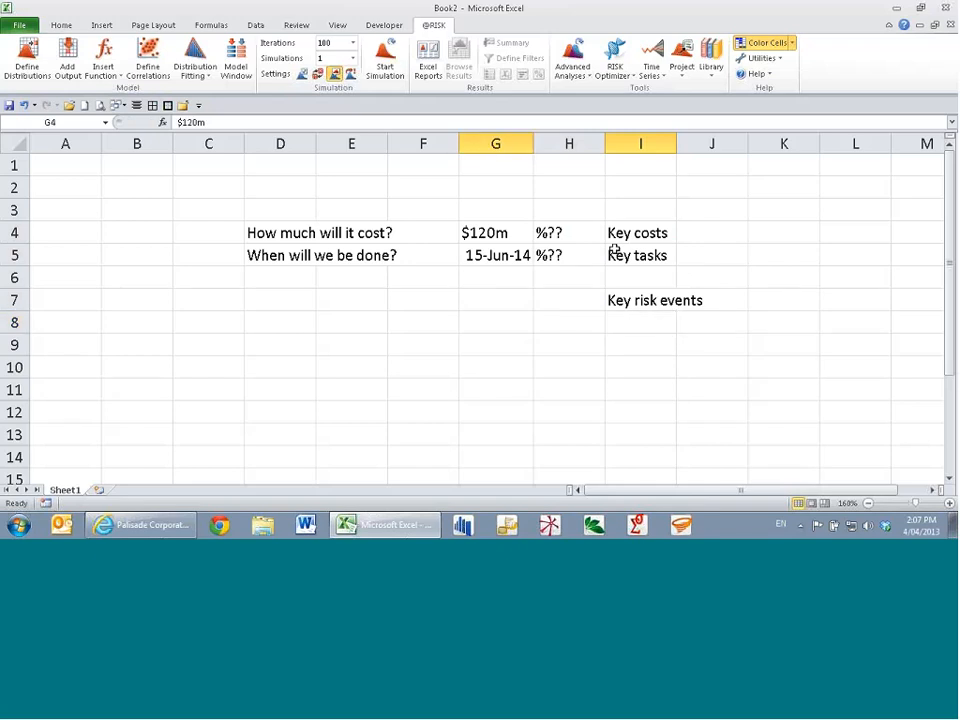
click(505, 256)
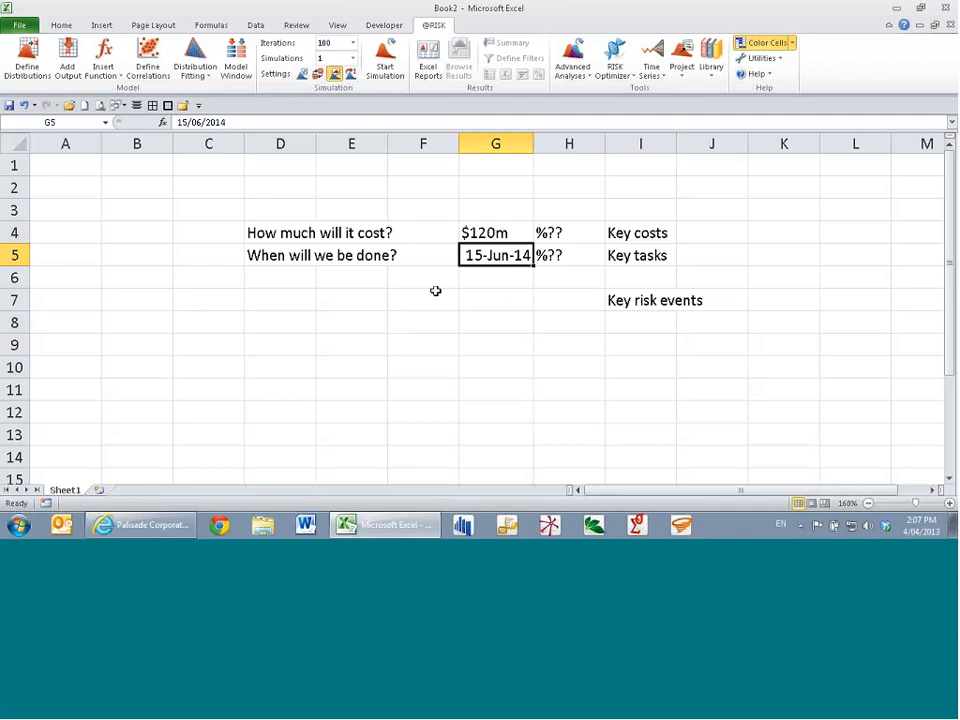
drag(222, 233, 555, 233)
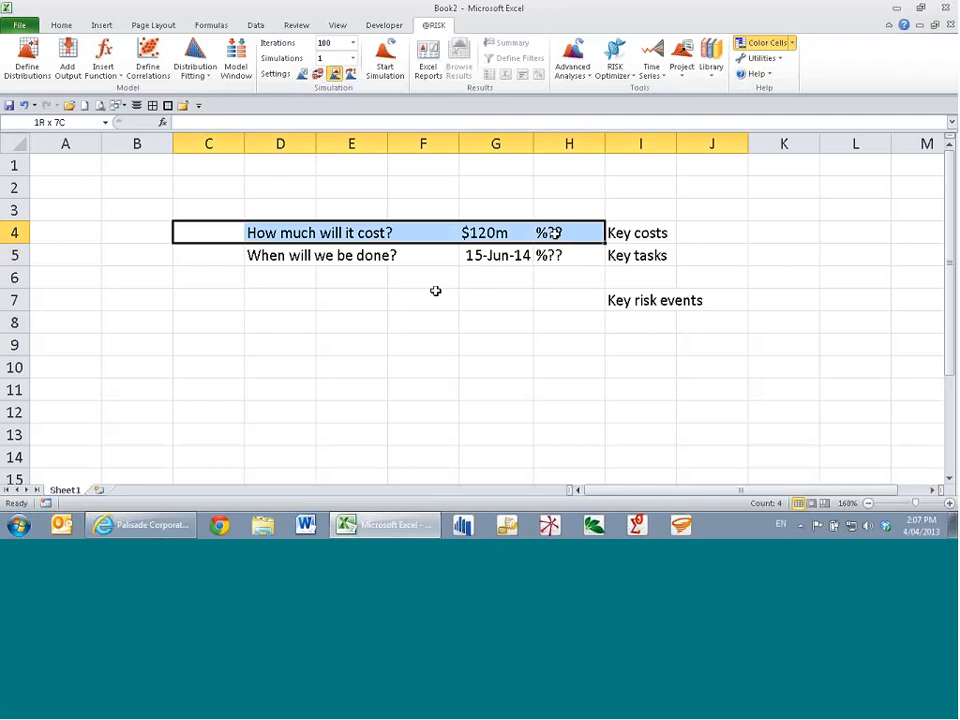
drag(222, 256, 721, 256)
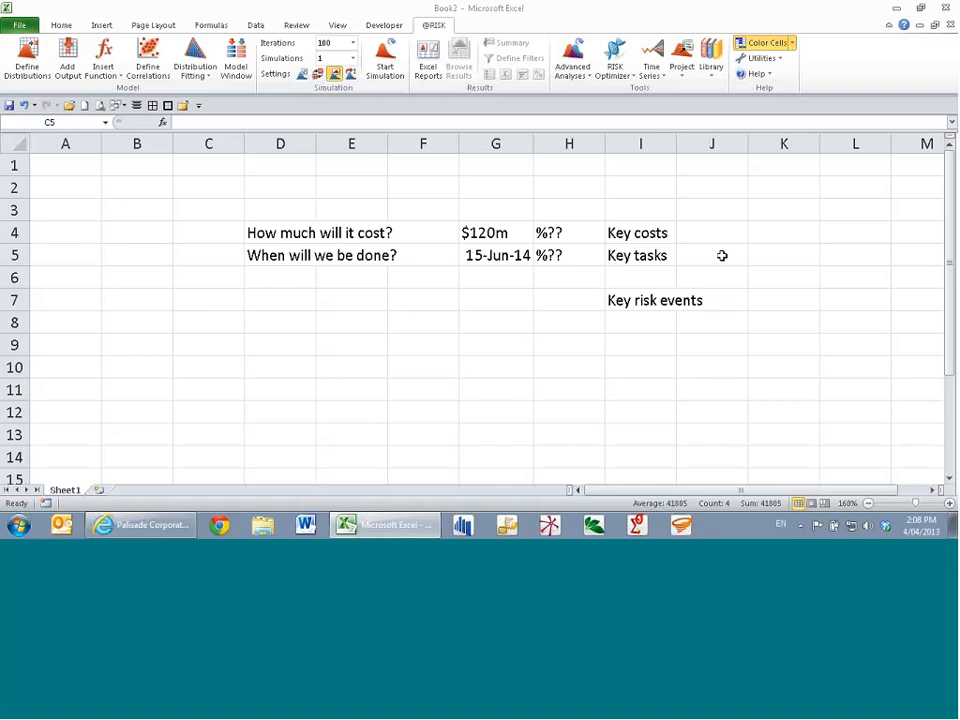
click(498, 280)
click(500, 302)
click(503, 284)
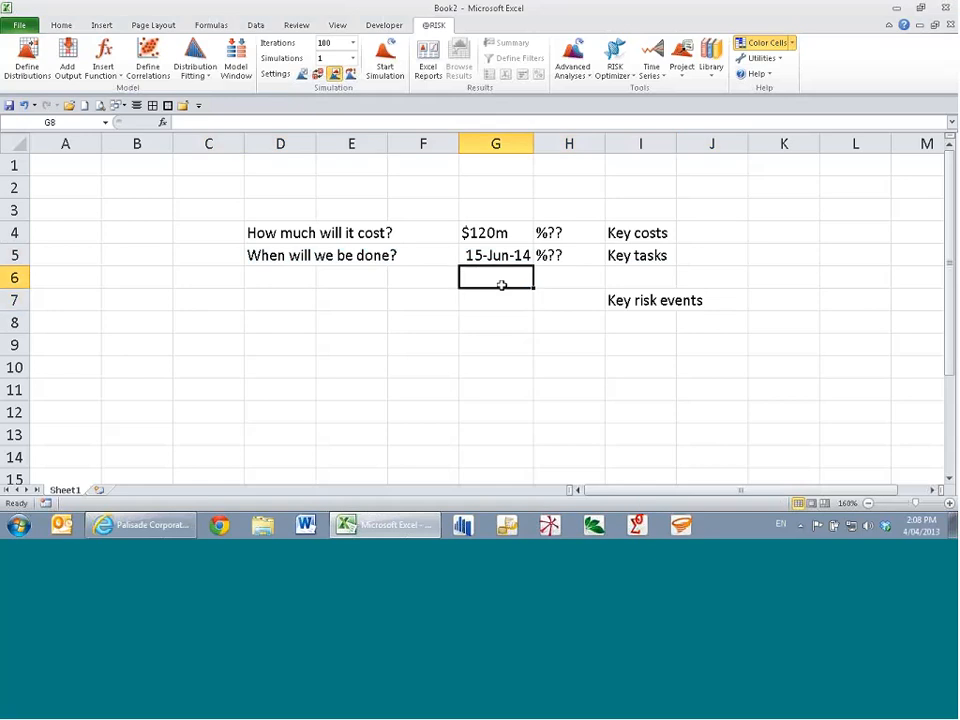
click(503, 304)
click(504, 328)
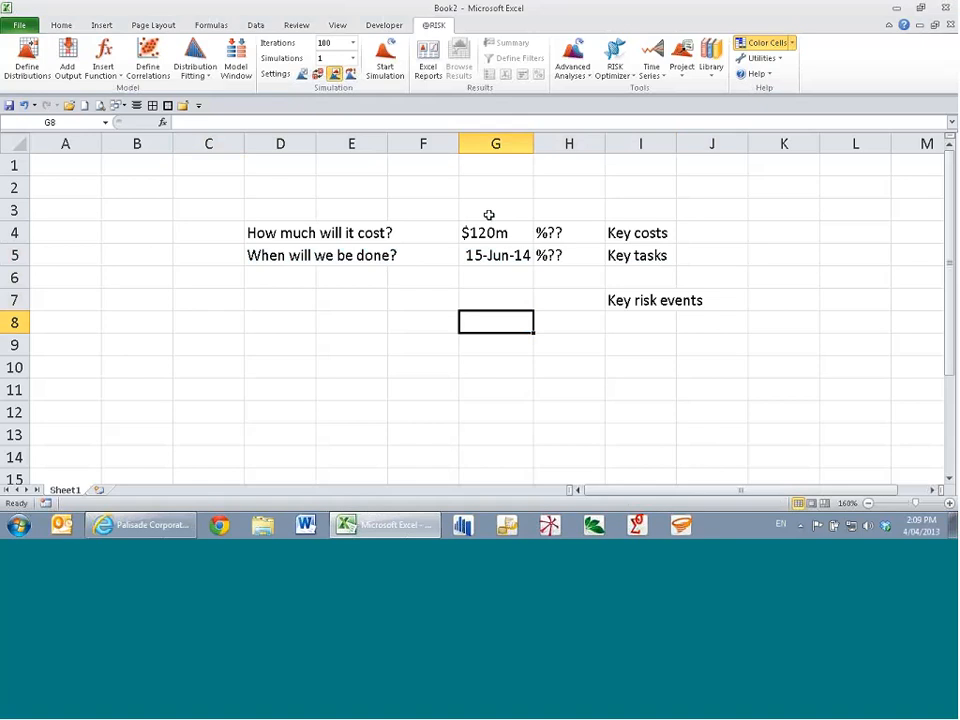
Clear all the notes in the range D3:K7
drag(296, 218, 814, 300)
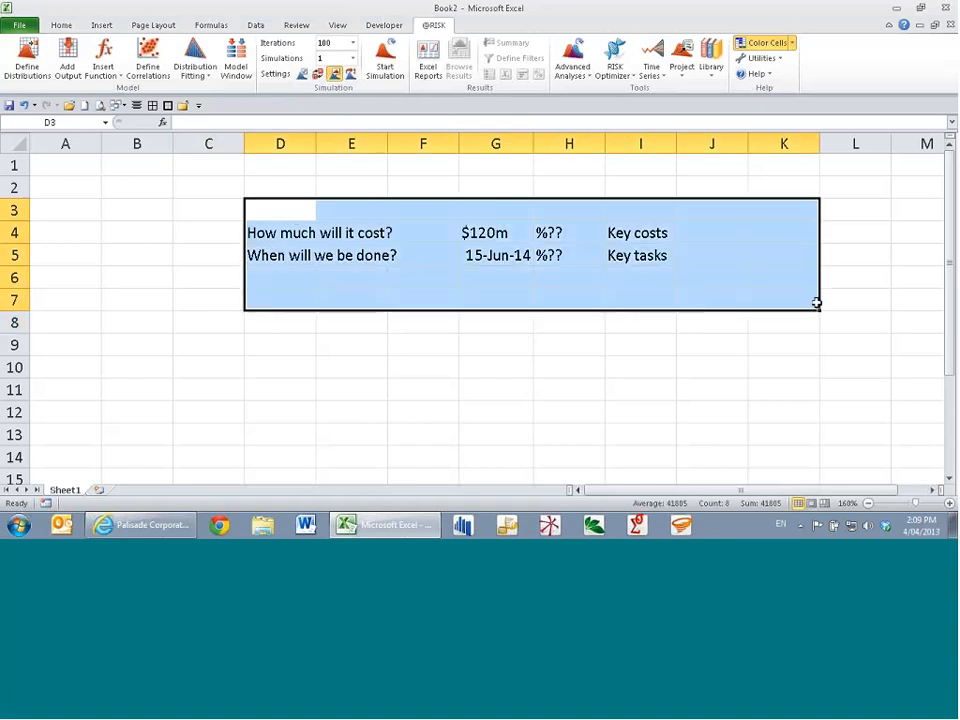
key(Delete)
click(475, 274)
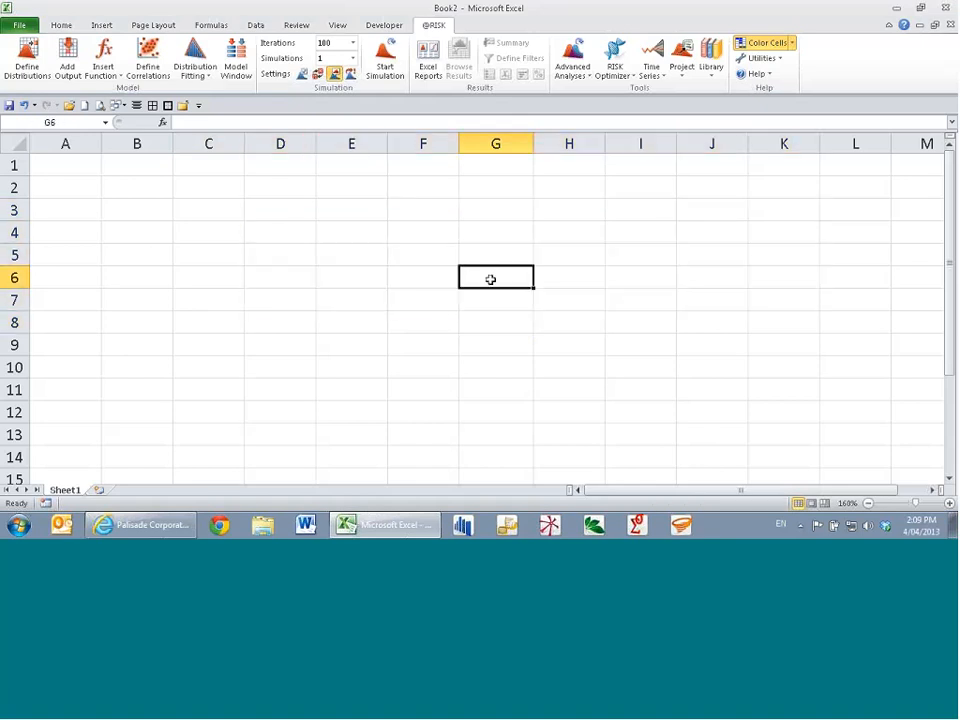
click(423, 210)
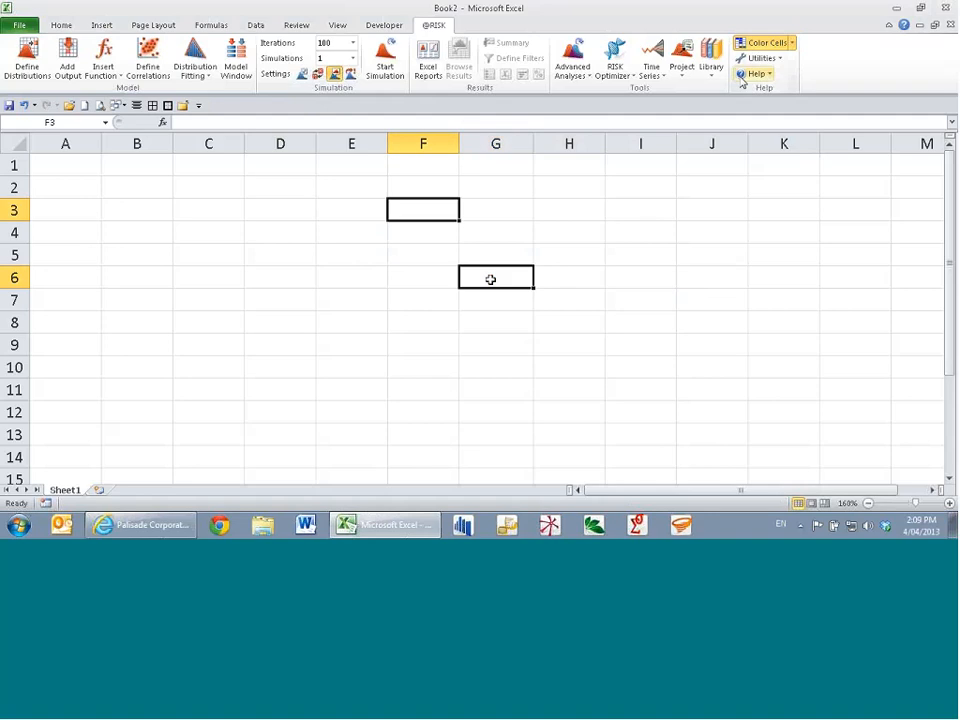
click(758, 74)
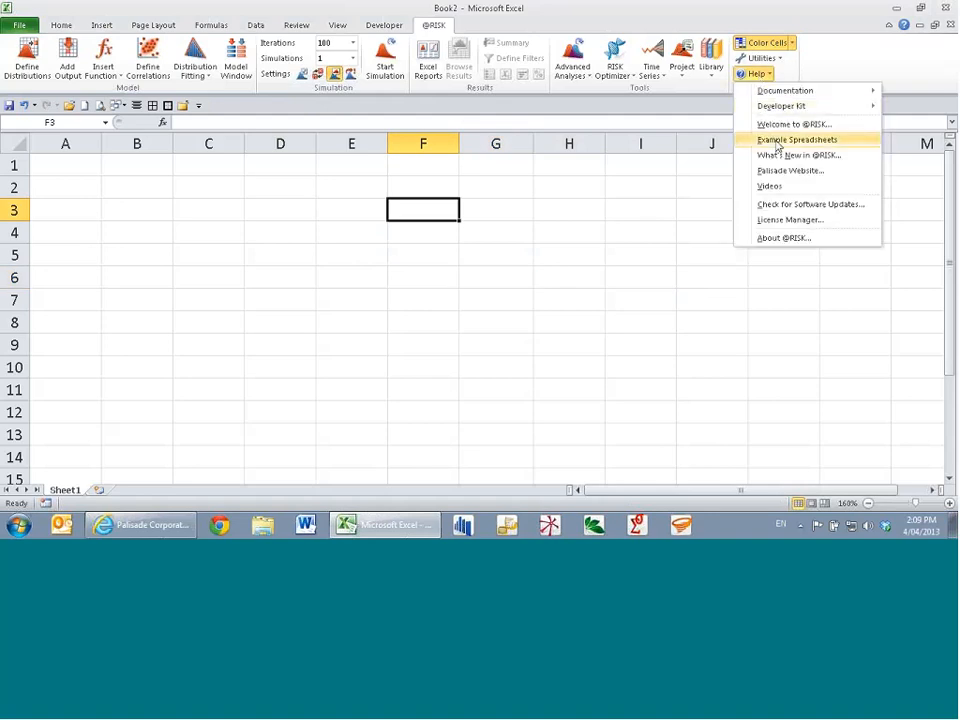
click(778, 140)
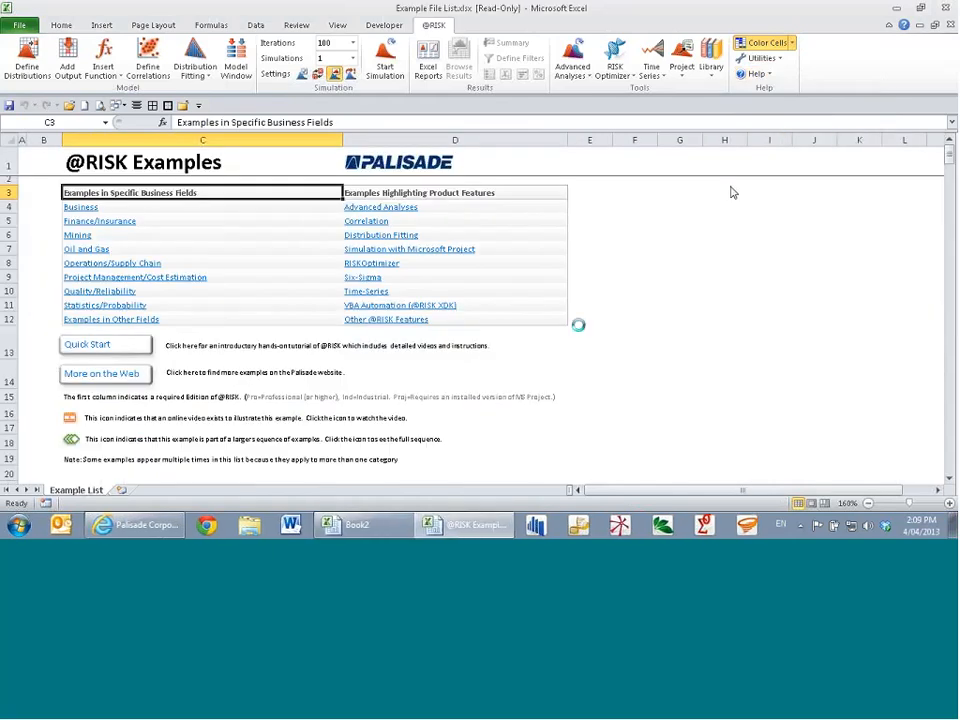
Jump to the Simulation with Microsoft Project section of the example list and review its model descriptions
click(442, 258)
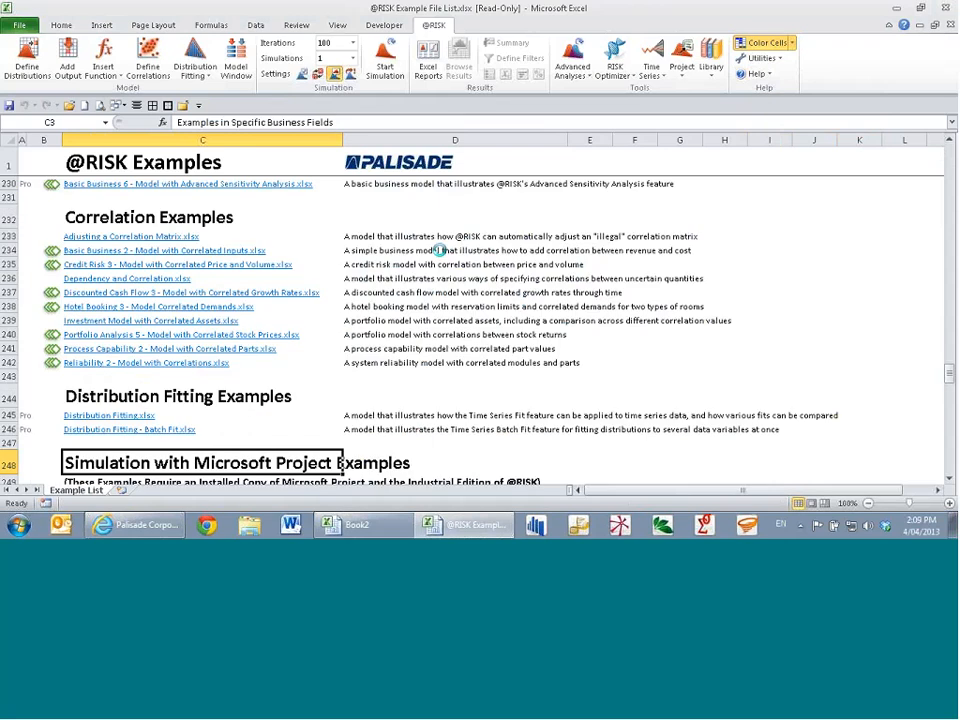
scroll(404, 328, down, 4)
scroll(404, 328, down, 1)
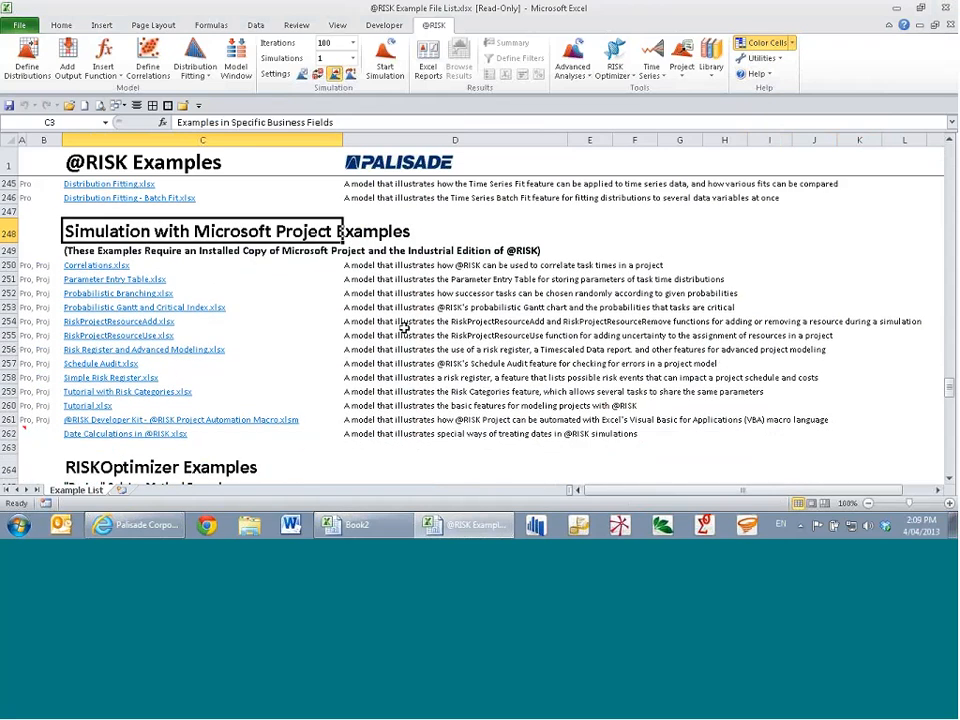
drag(390, 265, 388, 427)
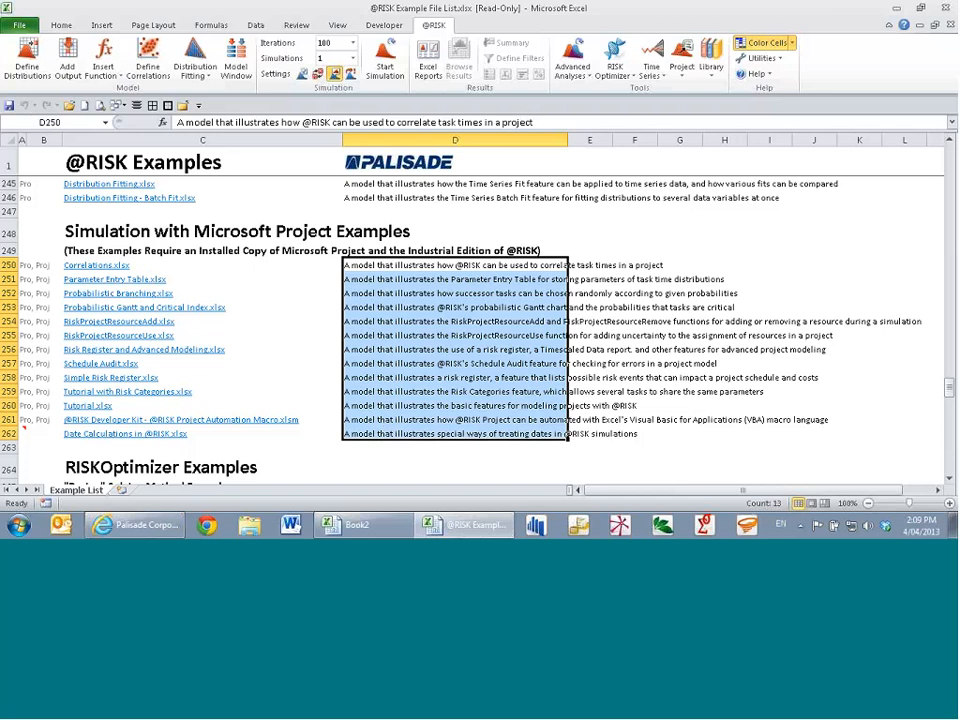
click(418, 321)
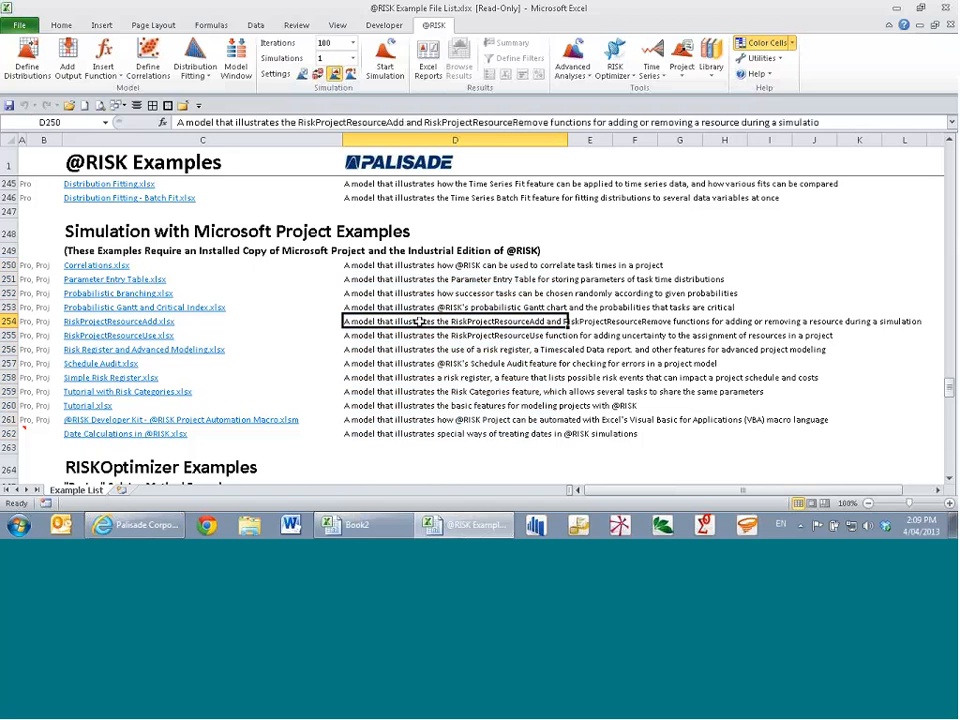
Return to the index and review the example files under Project Management/Cost Estimation
key(ctrl+Home)
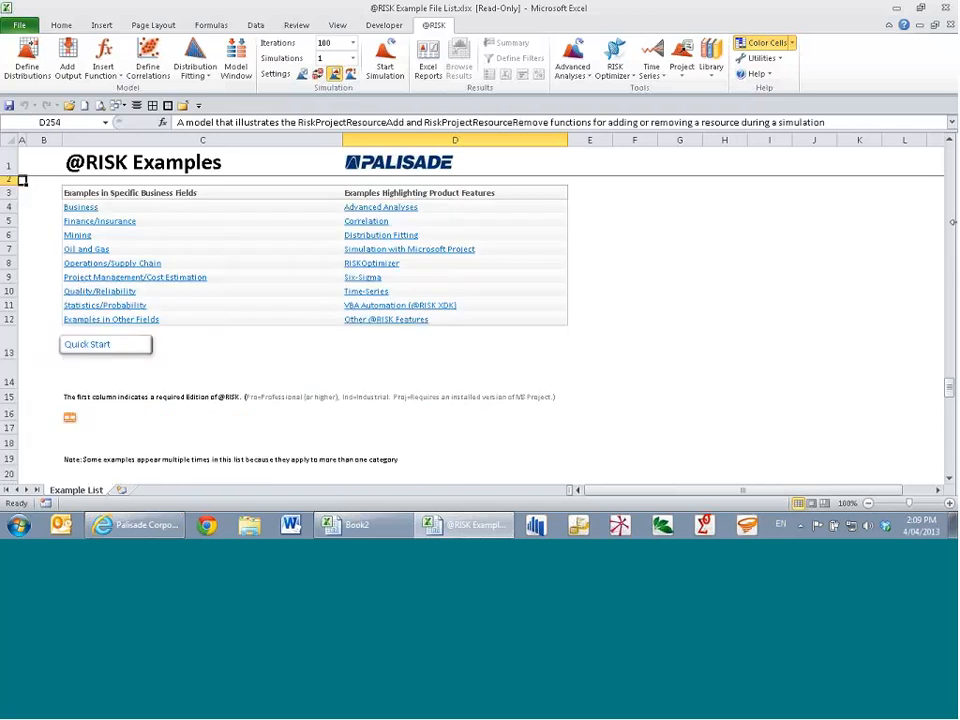
click(135, 277)
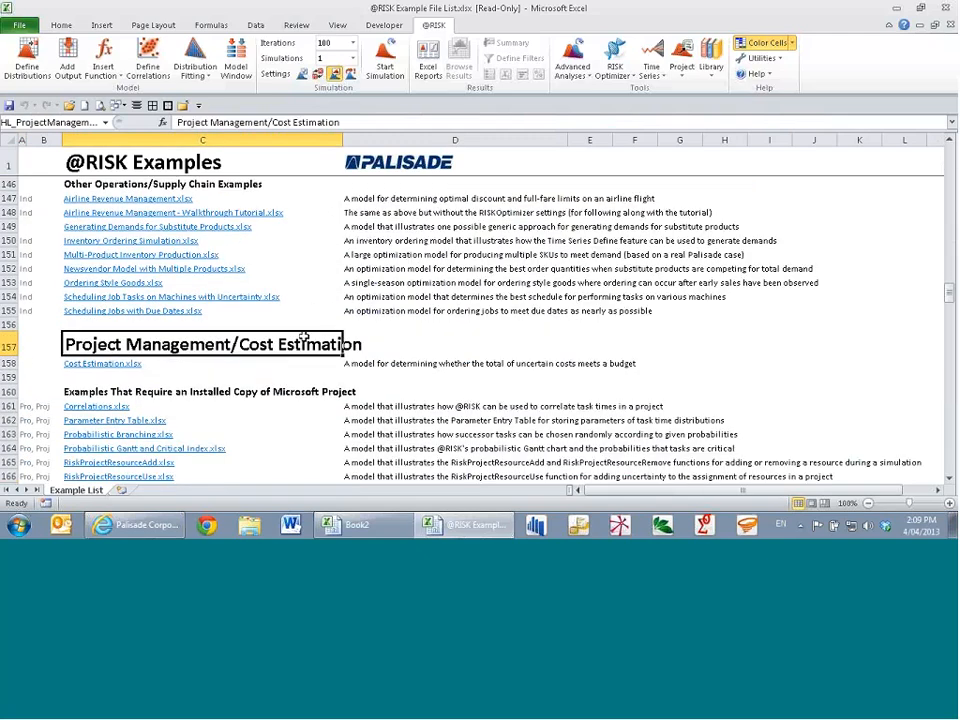
scroll(197, 336, down, 4)
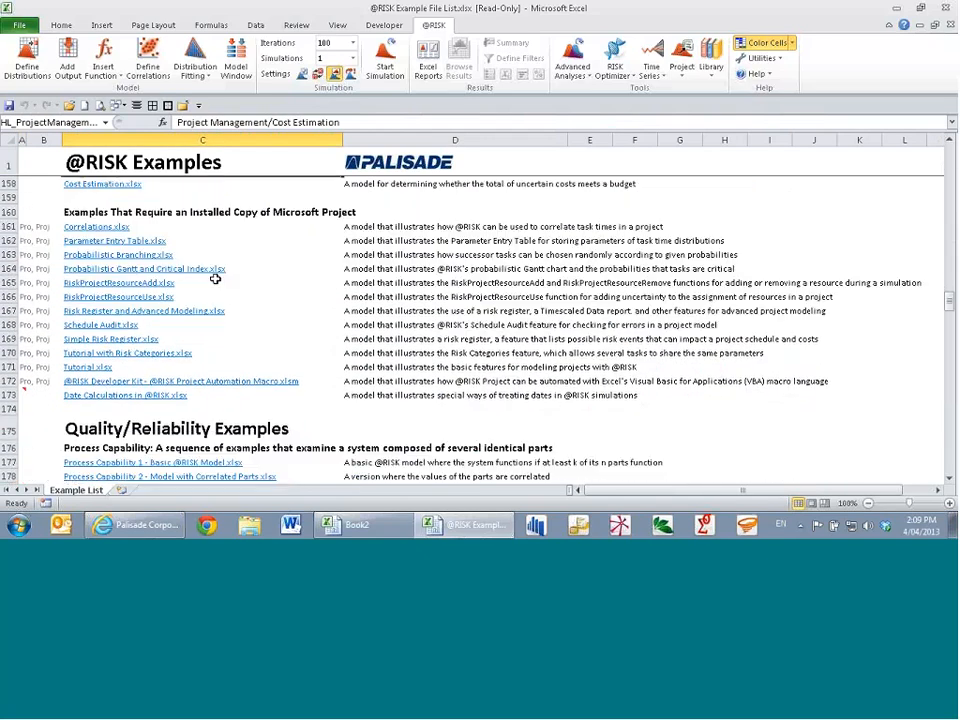
scroll(259, 321, up, 6)
key(ctrl+Home)
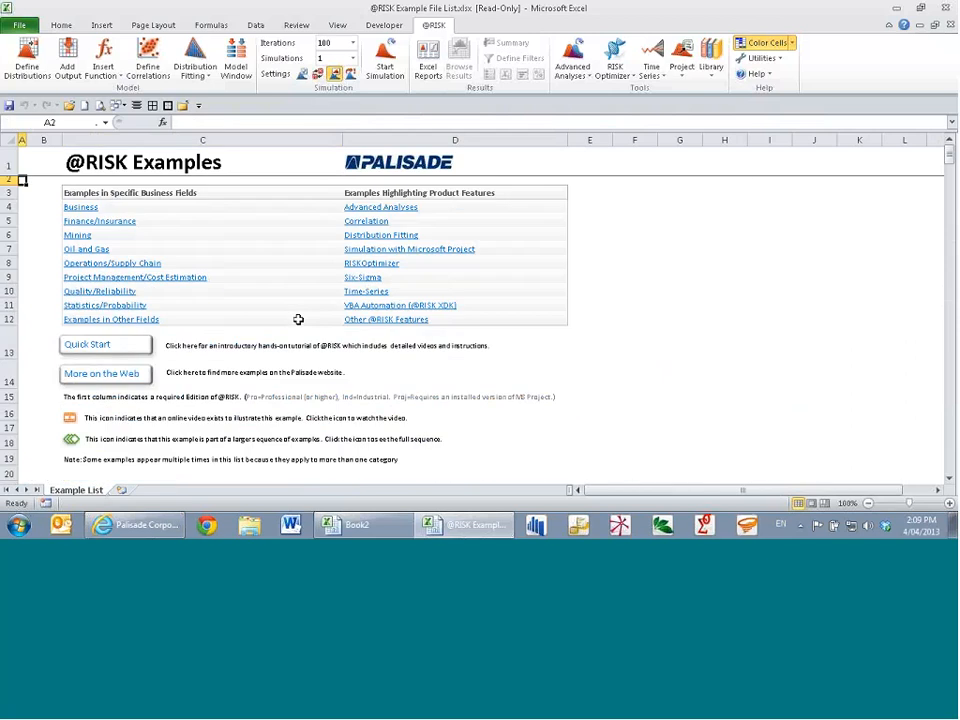
Look through the business and finance examples for entries with online videos and multi-part sequences, checking the icon legend in the index
scroll(135, 398, down, 6)
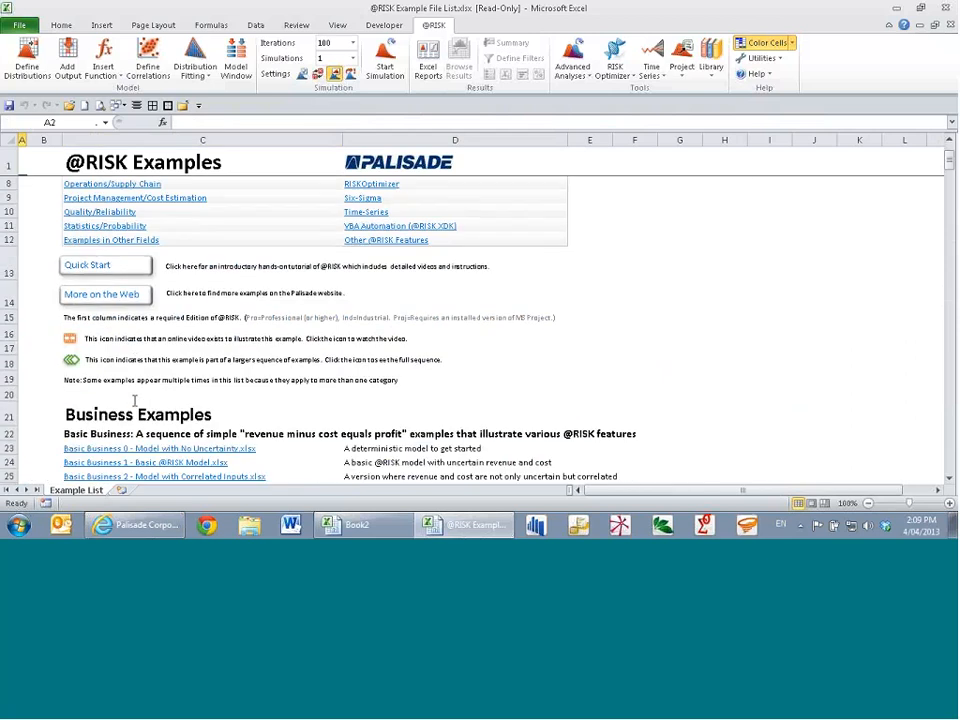
scroll(135, 398, down, 8)
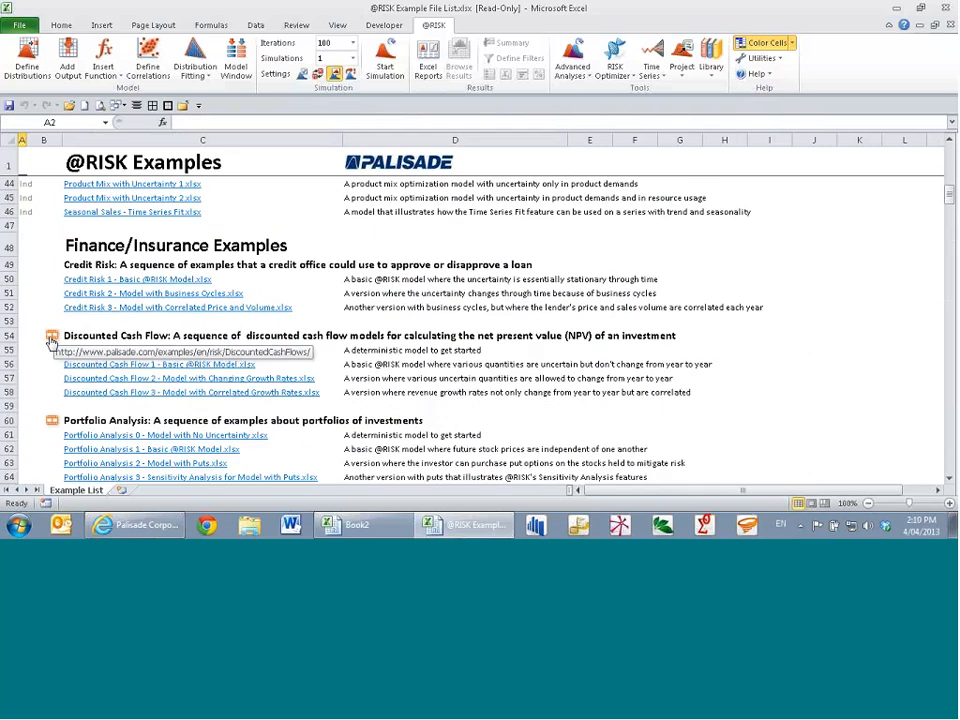
scroll(51, 342, down, 1)
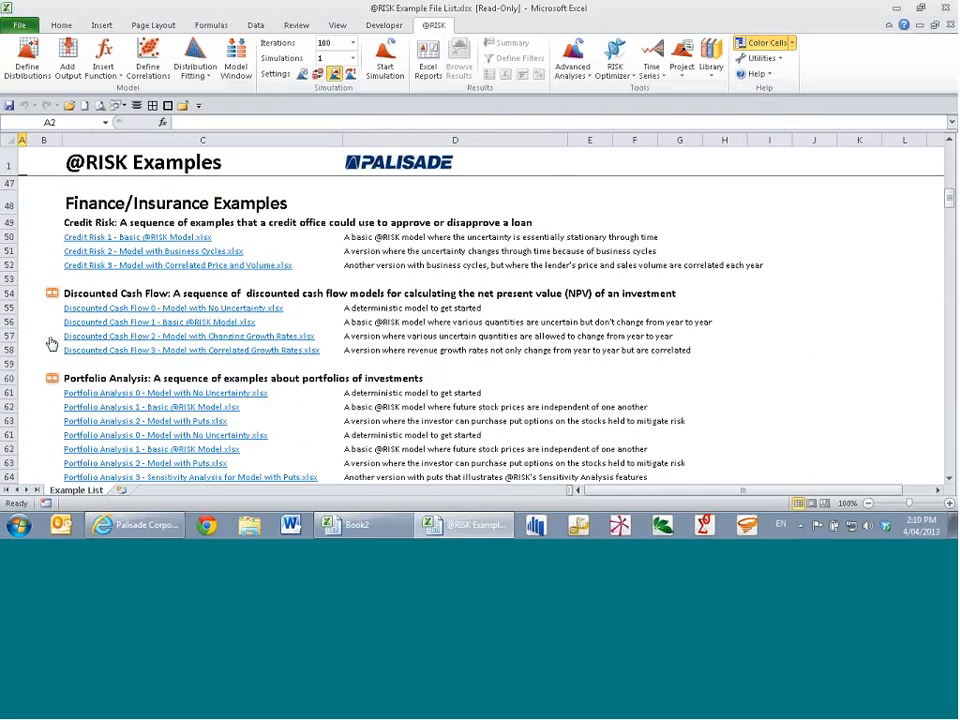
scroll(51, 342, down, 1)
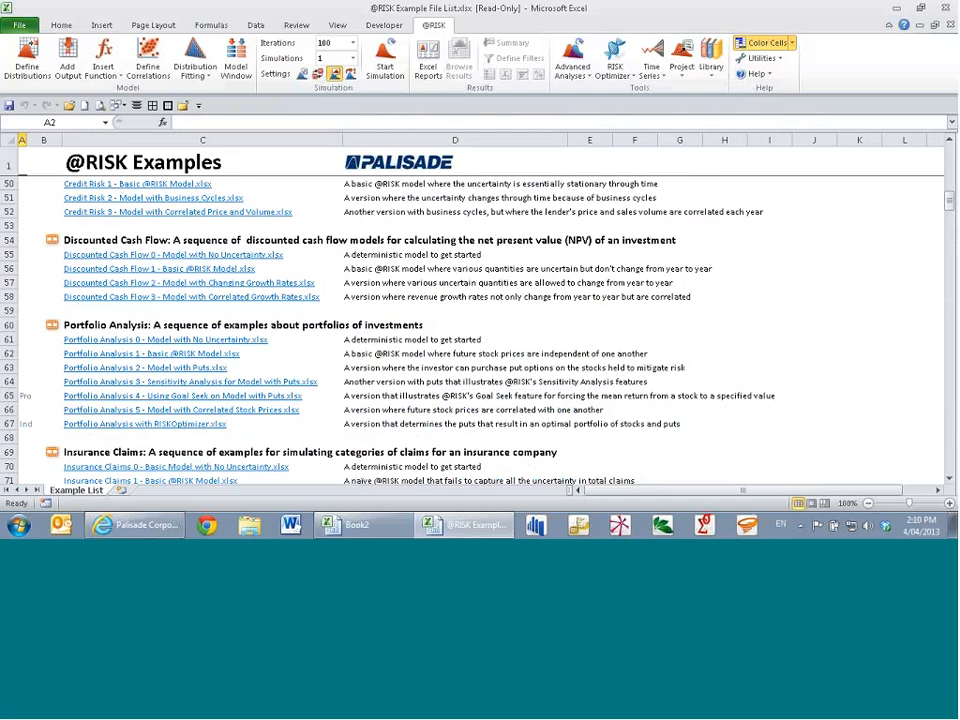
scroll(304, 315, up, 8)
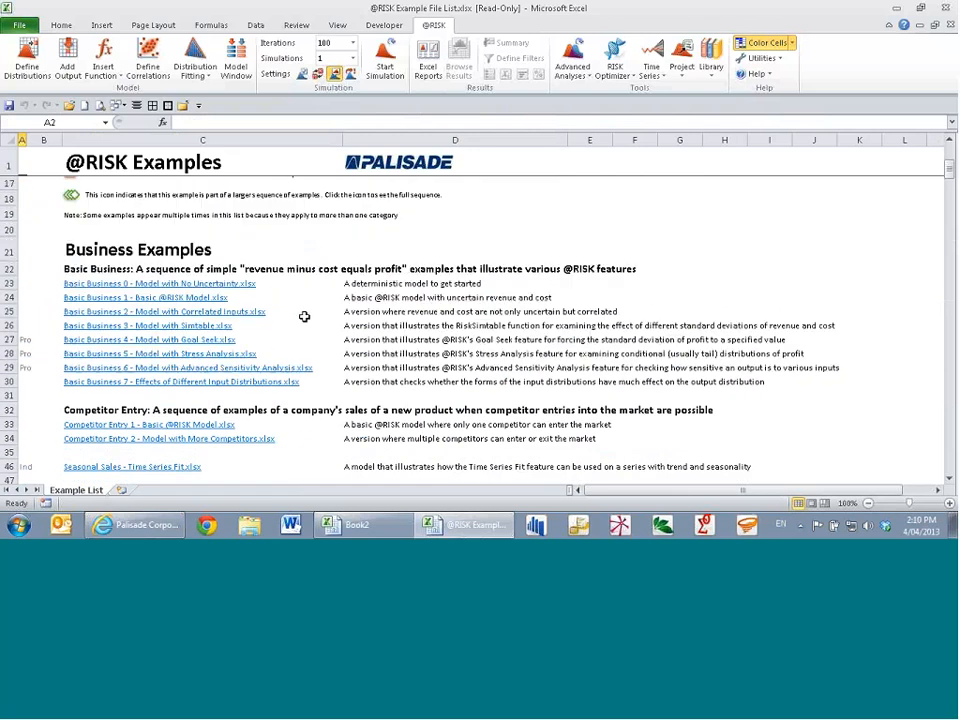
scroll(304, 315, up, 5)
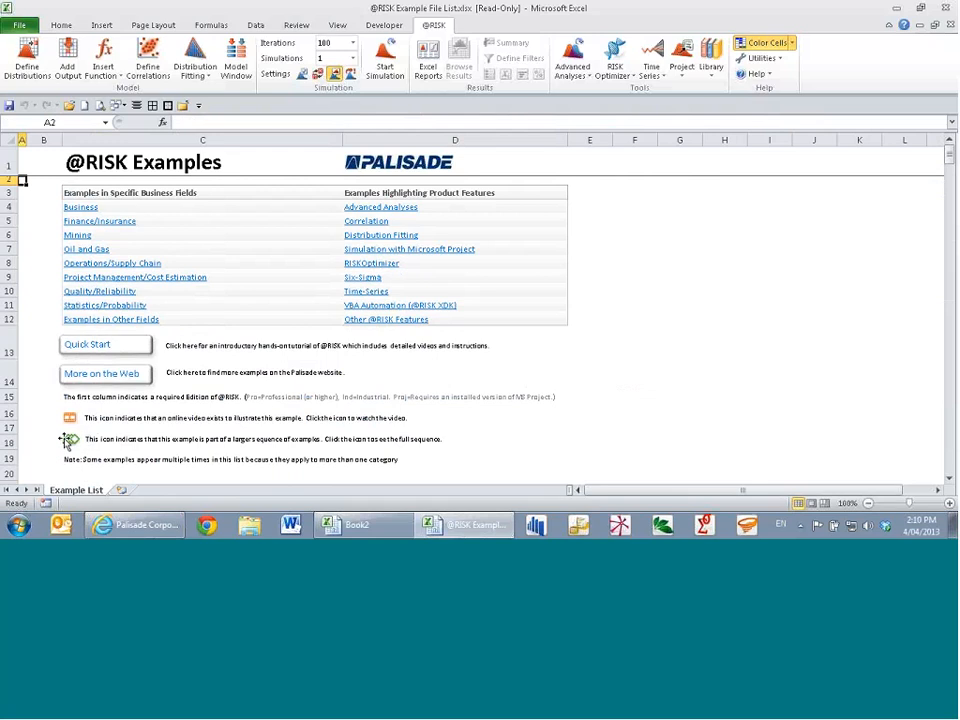
scroll(270, 385, down, 7)
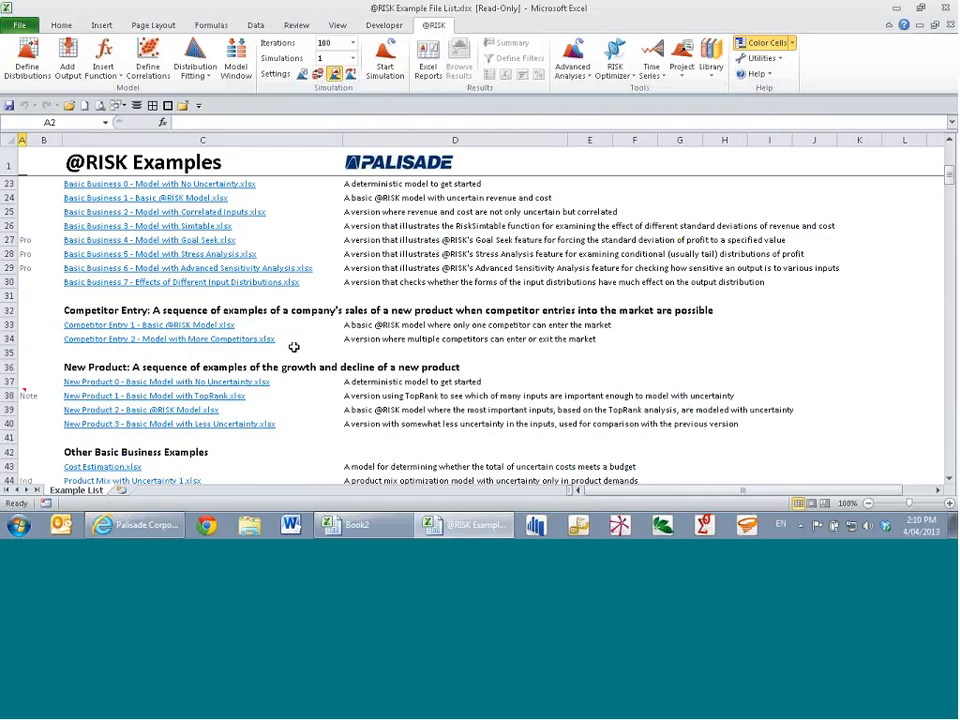
scroll(452, 315, up, 7)
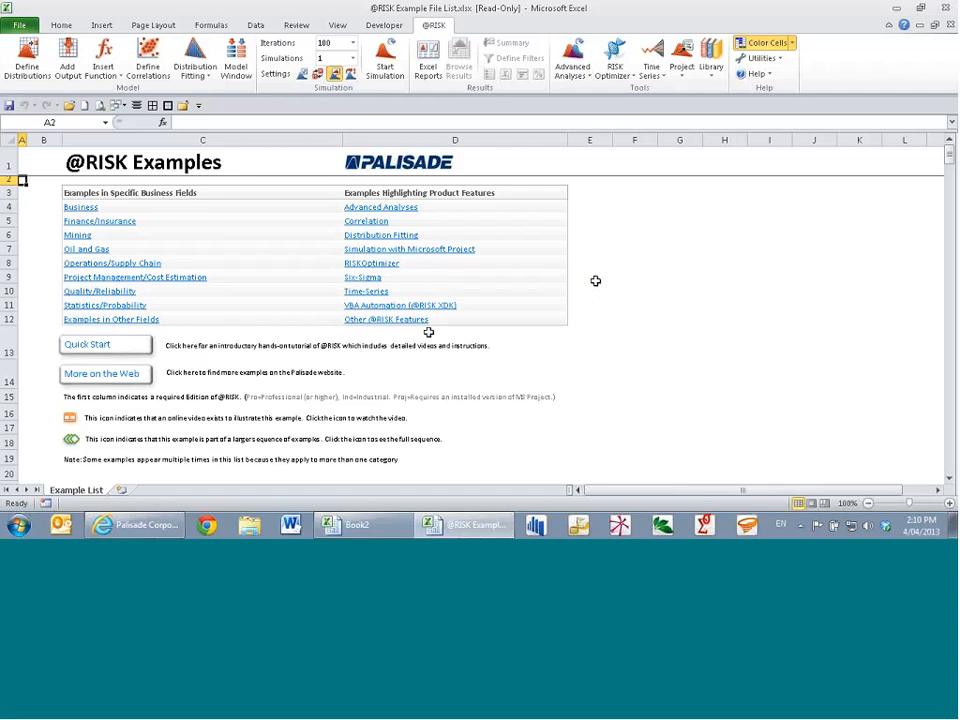
Open Tutorial.xlsx from the Simulation with Microsoft Project examples and bring the workbook to the front with its text box deselected
click(516, 249)
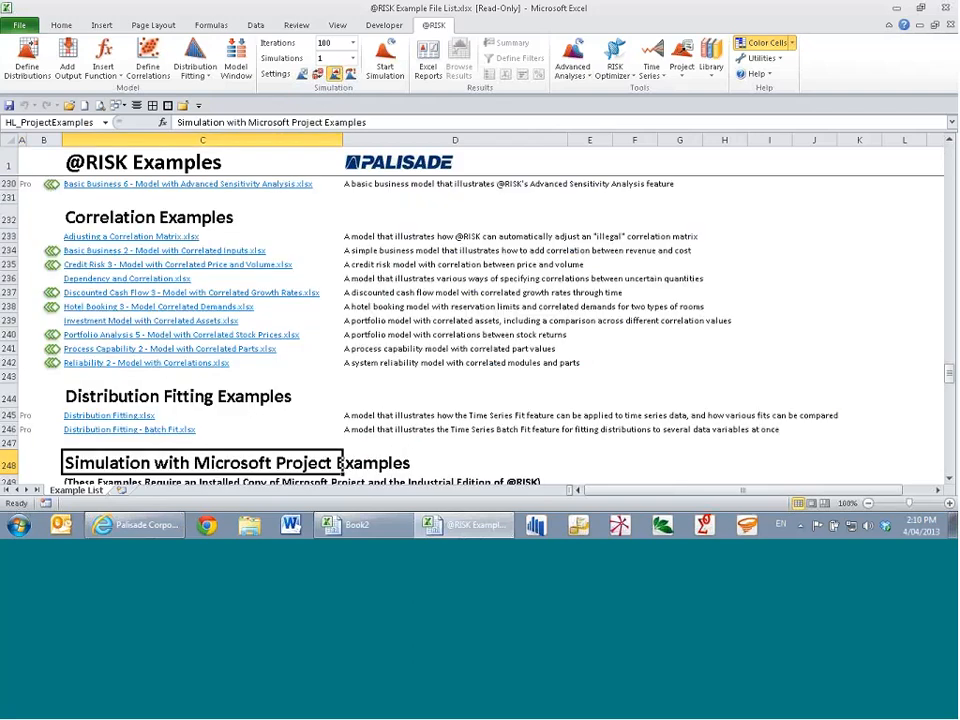
scroll(413, 328, down, 4)
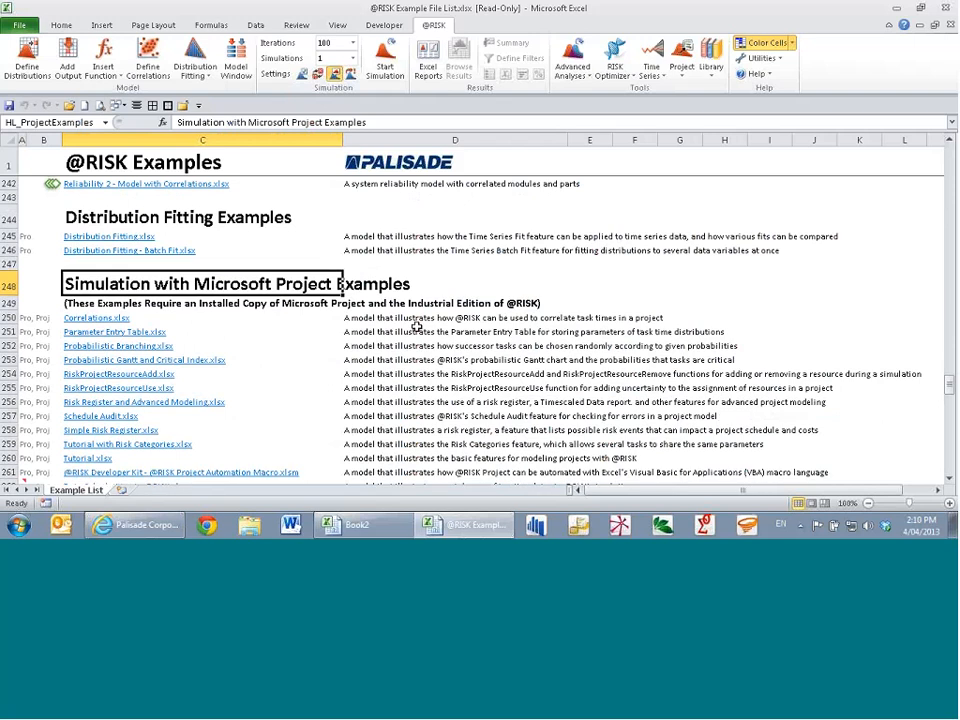
scroll(416, 326, down, 2)
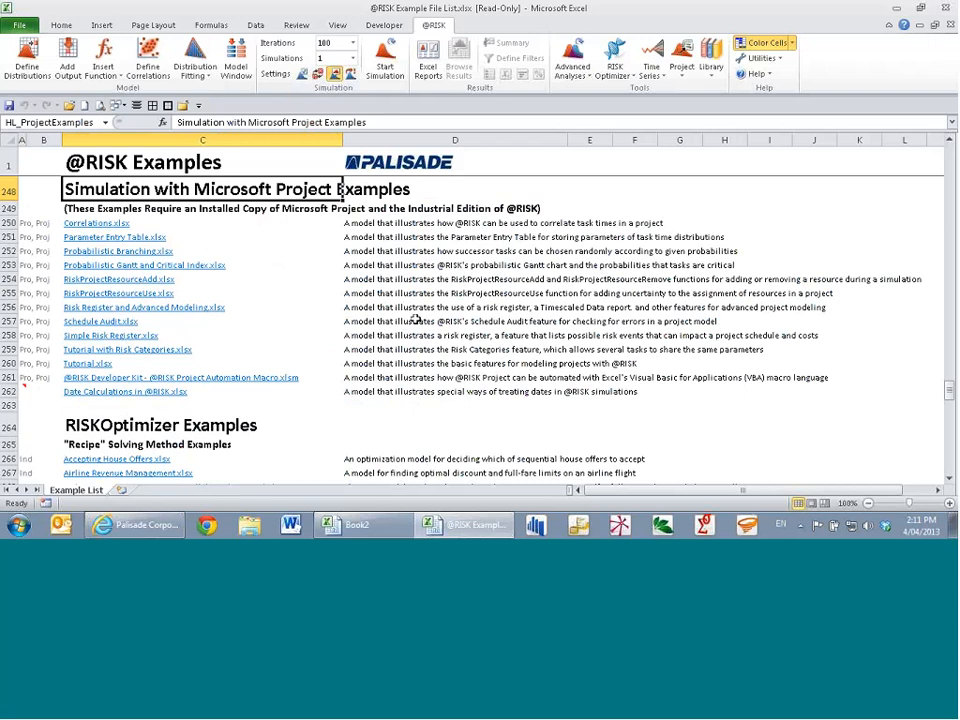
click(90, 366)
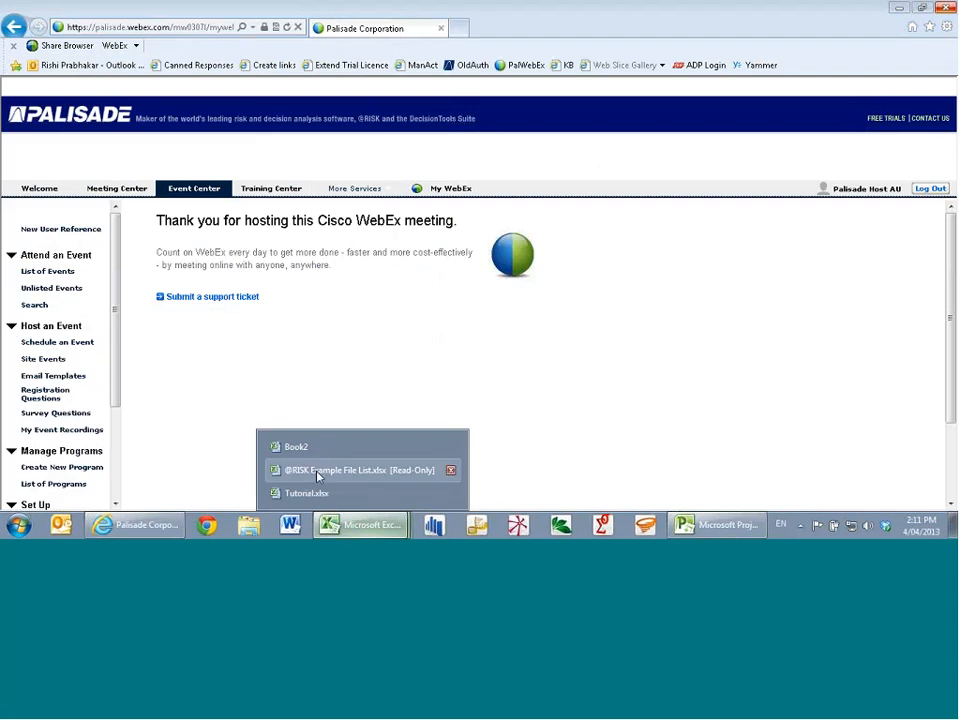
mouse_move(361, 522)
click(359, 498)
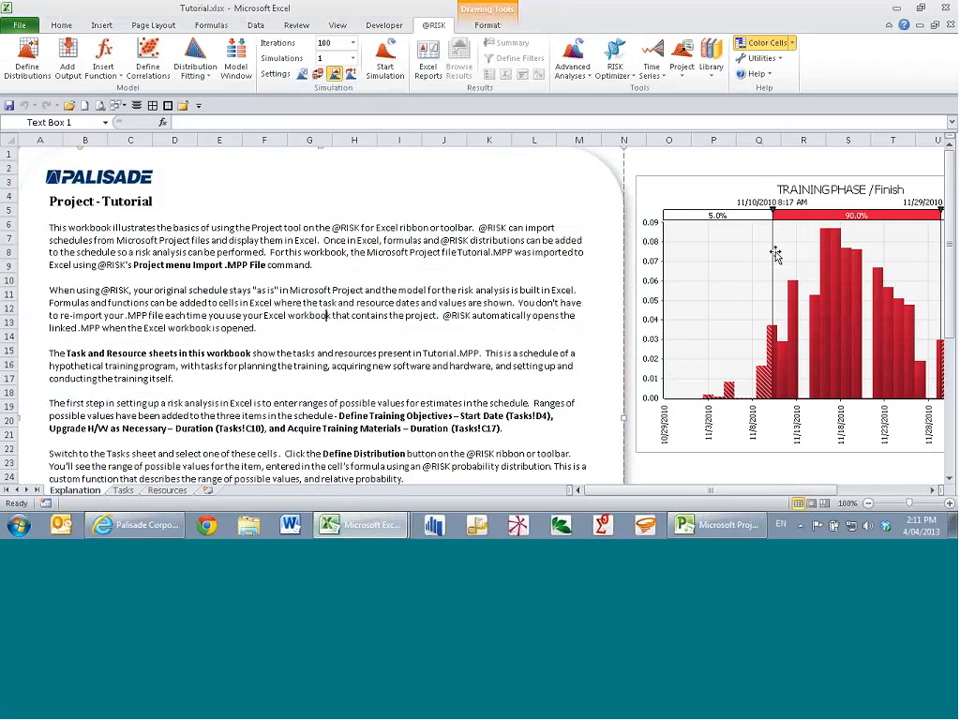
key(Escape)
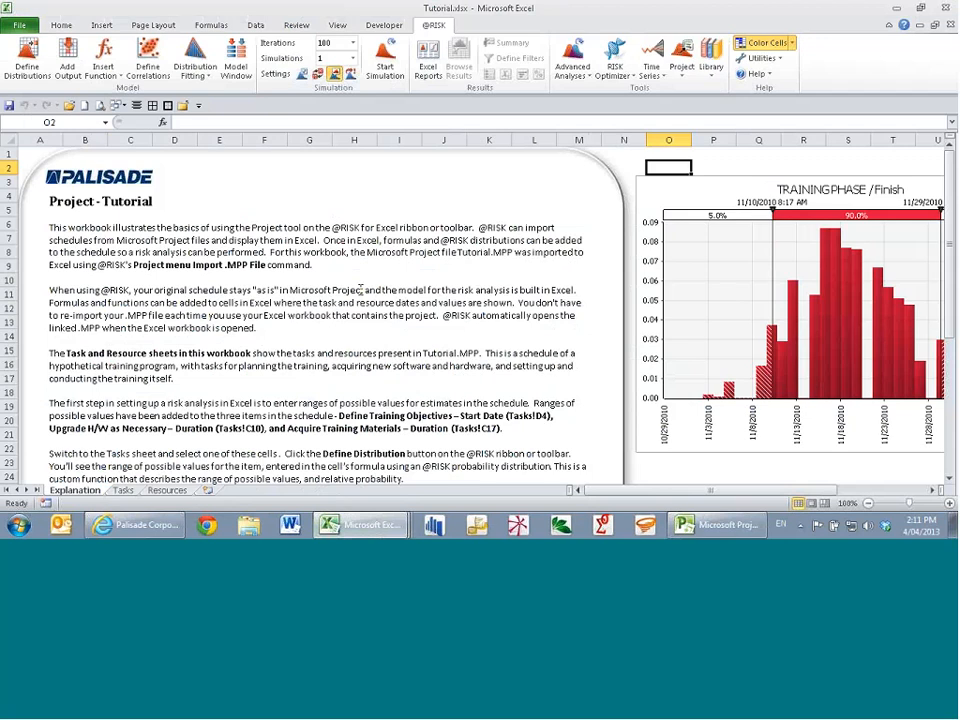
Switch to Microsoft Project to view the linked Tutorial.mpp schedule, enlarging its window to show more tasks and Gantt bars
click(718, 525)
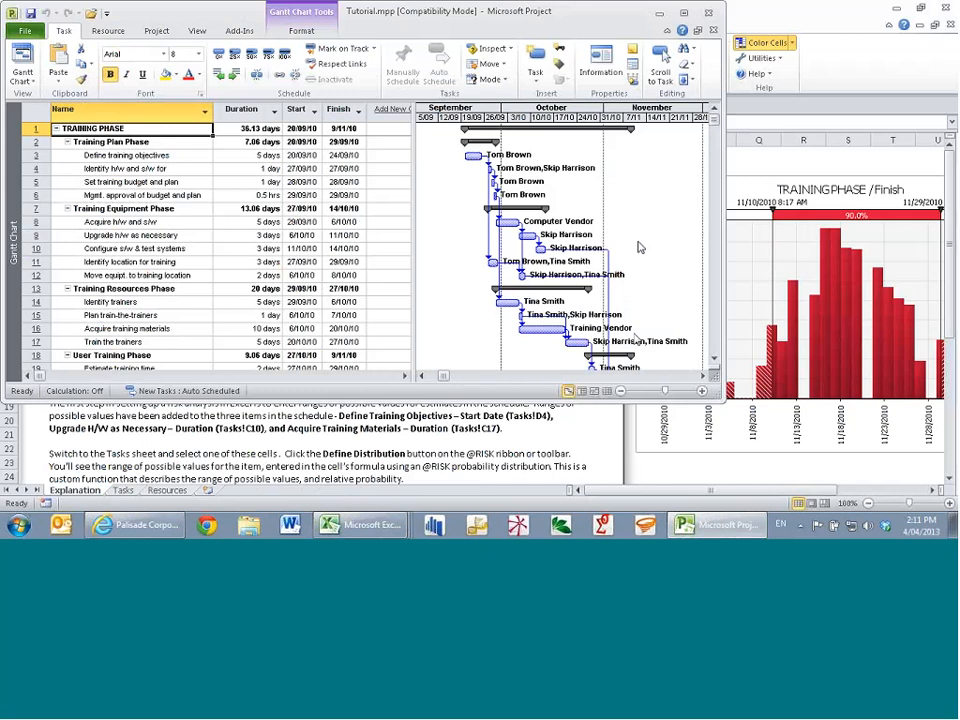
drag(722, 401, 853, 457)
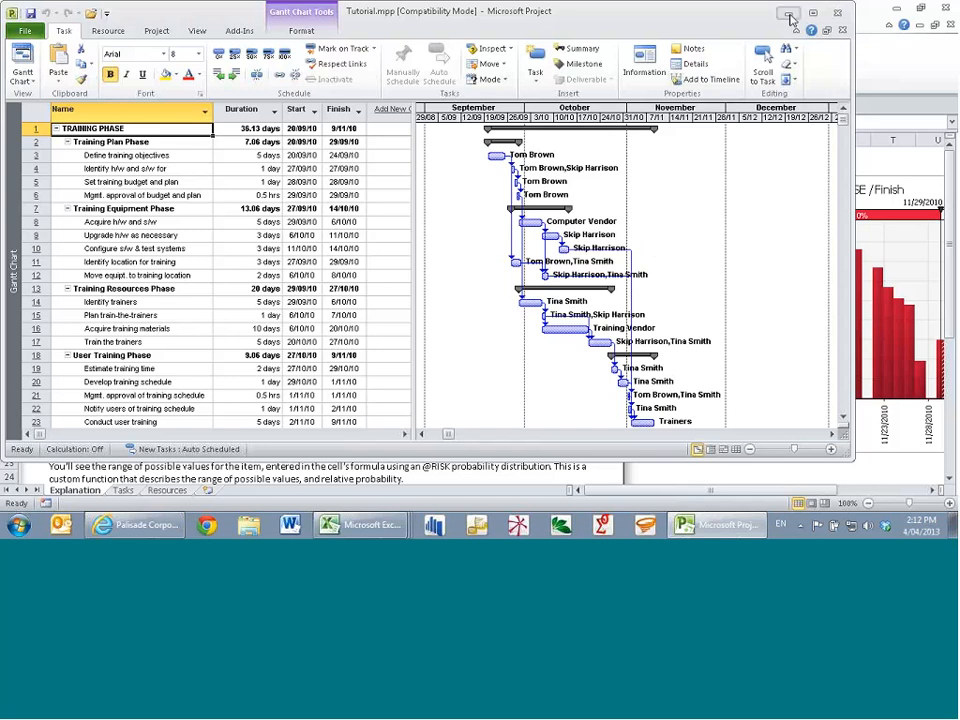
click(789, 14)
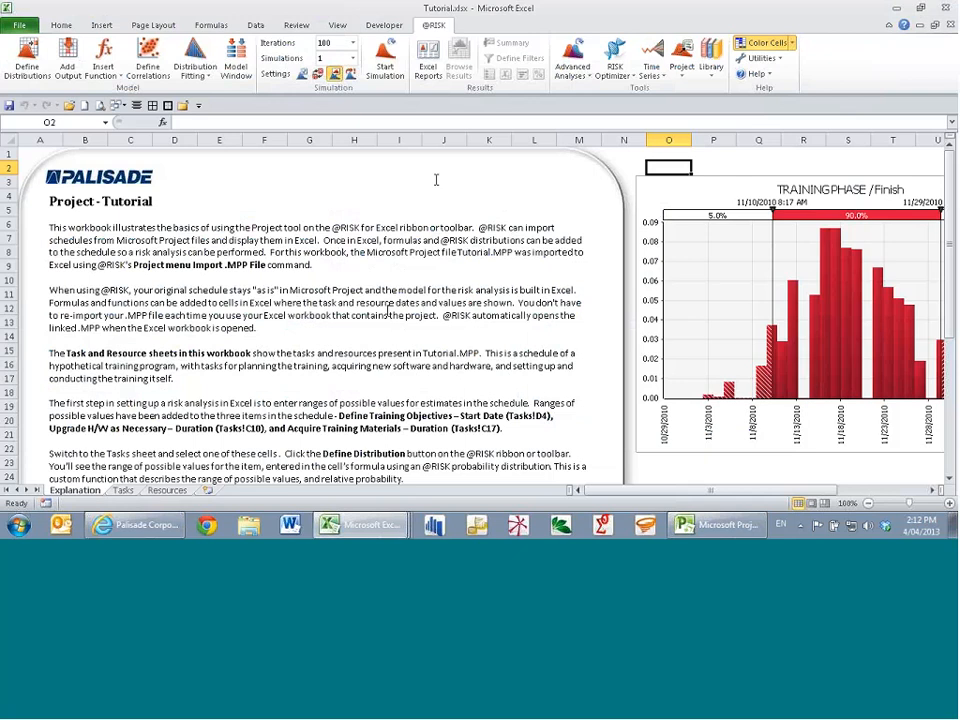
Read through the tutorial notes on the Explanation sheet of the Excel workbook
scroll(378, 217, down, 1)
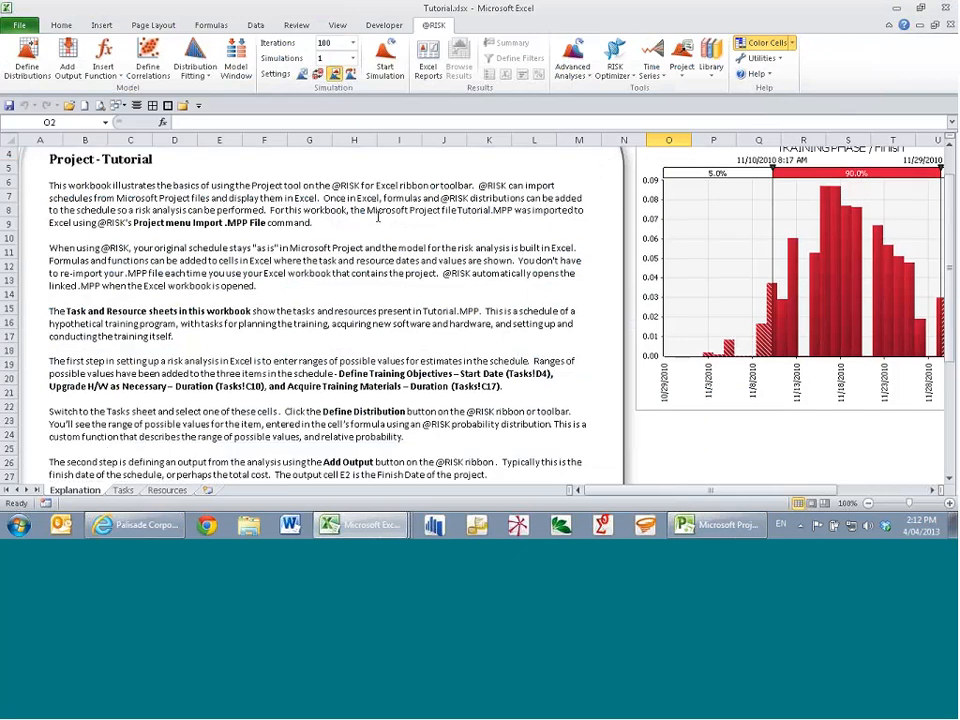
scroll(378, 217, down, 3)
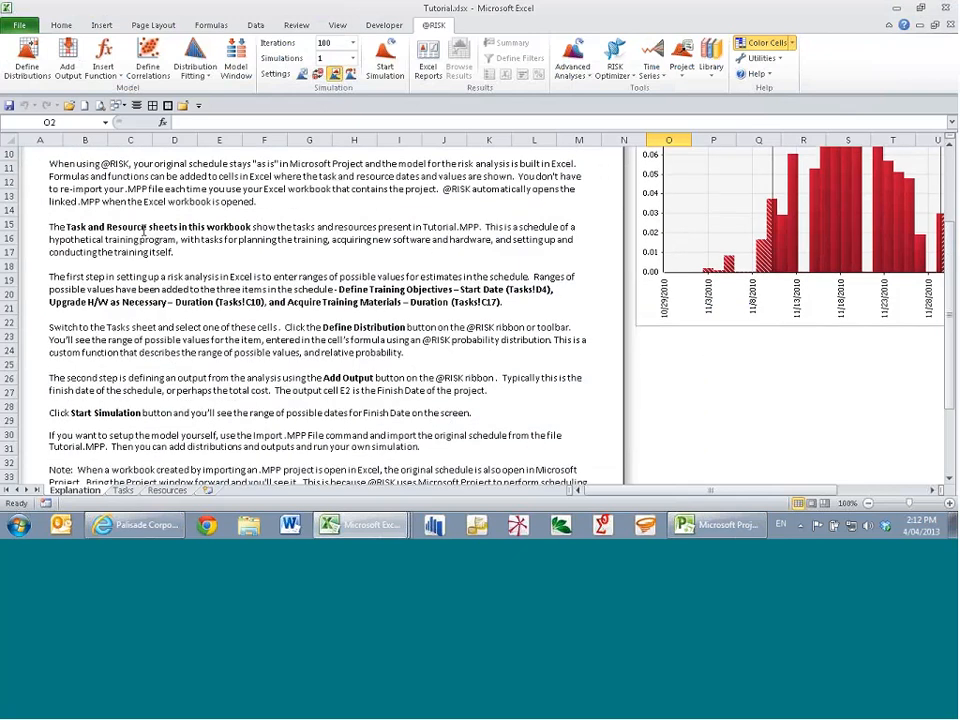
scroll(193, 258, down, 1)
scroll(292, 336, up, 5)
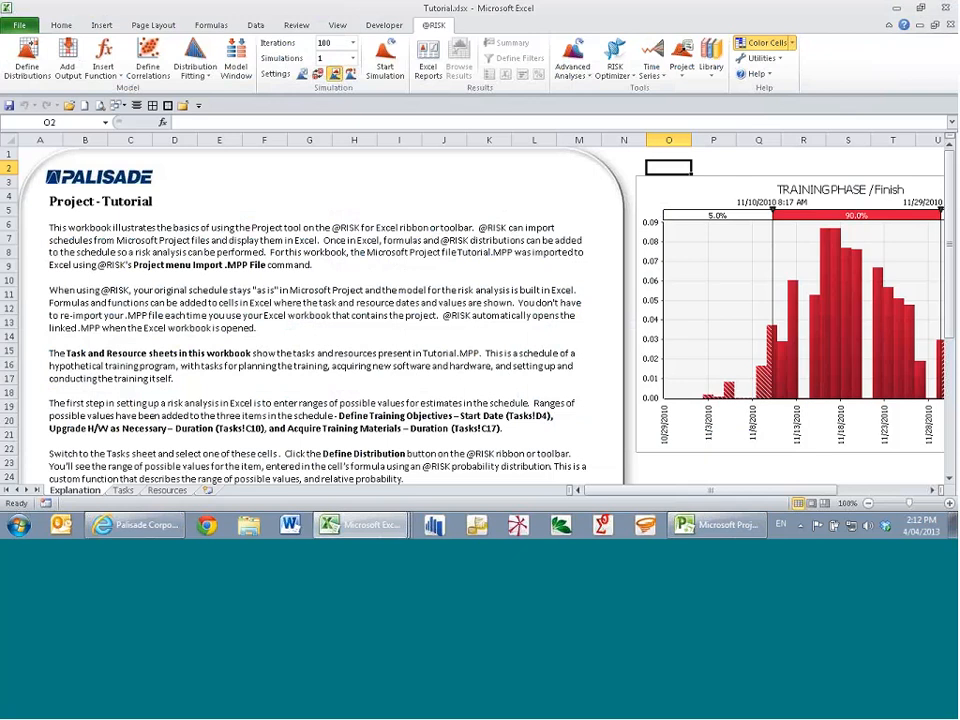
Examine the imported schedule on the Tasks sheet and the resource rates on the Resources sheet, ending on Tasks
click(124, 489)
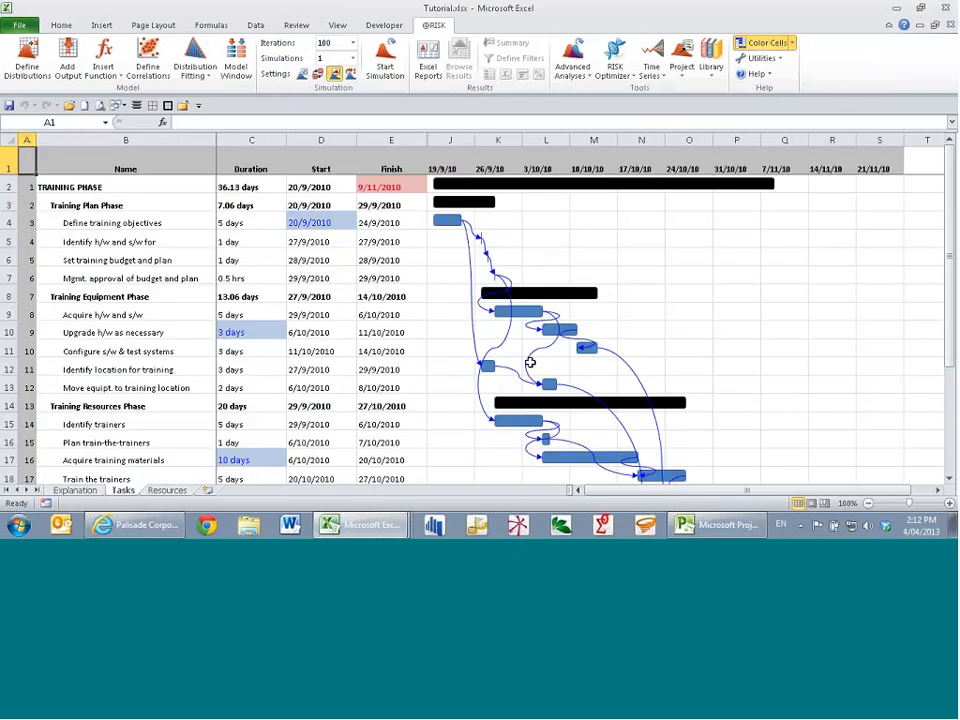
click(167, 489)
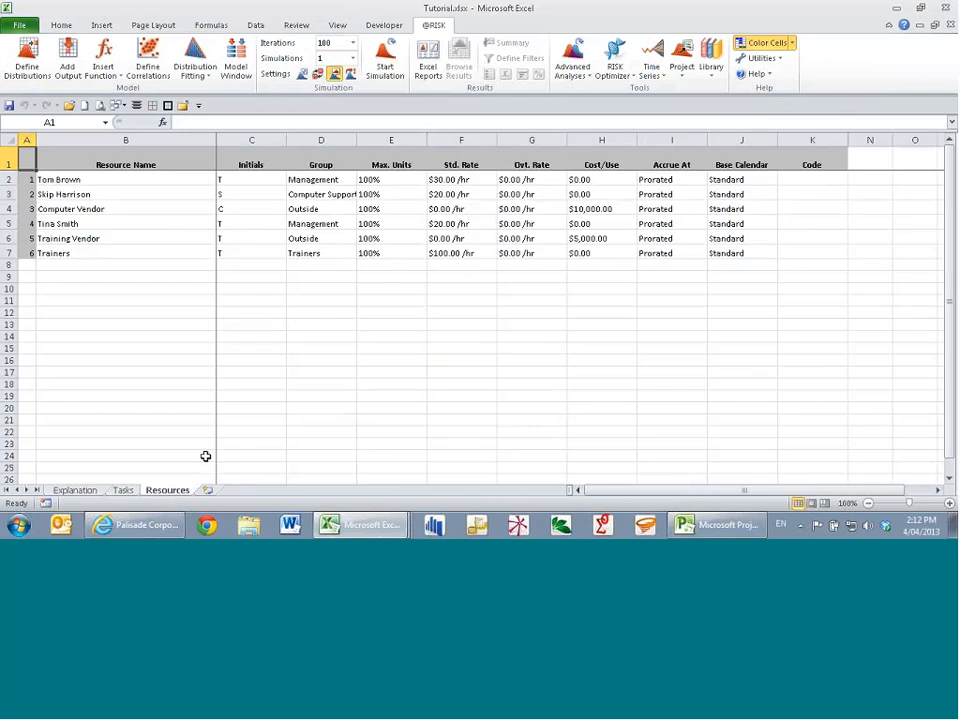
click(123, 489)
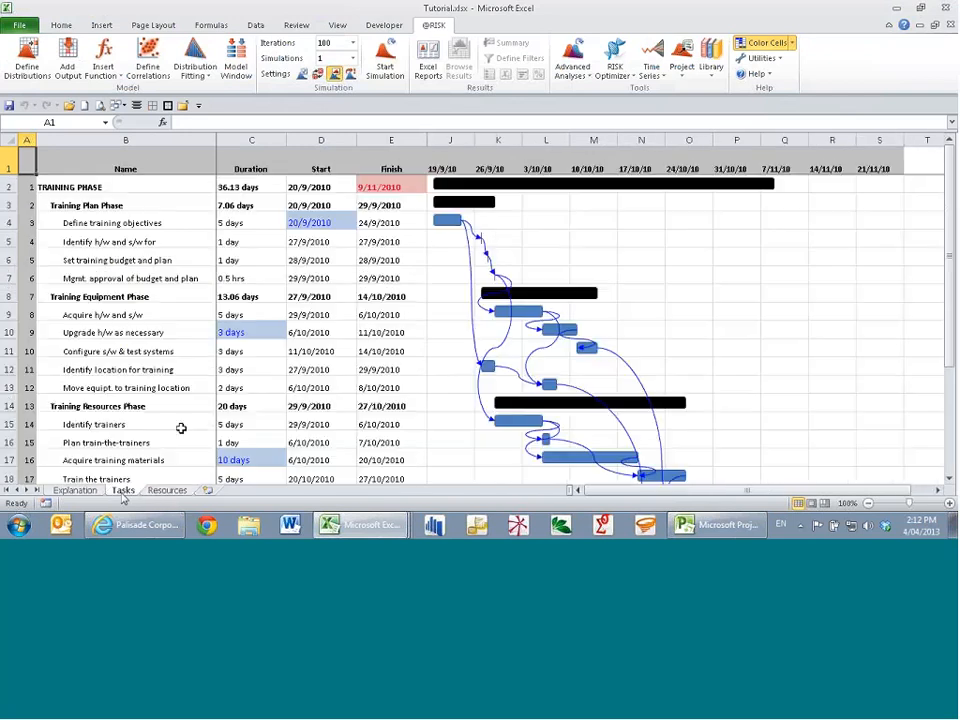
Compare the original Gantt schedule in Microsoft Project with the imported Tasks sheet in Excel, finishing in Excel
click(722, 525)
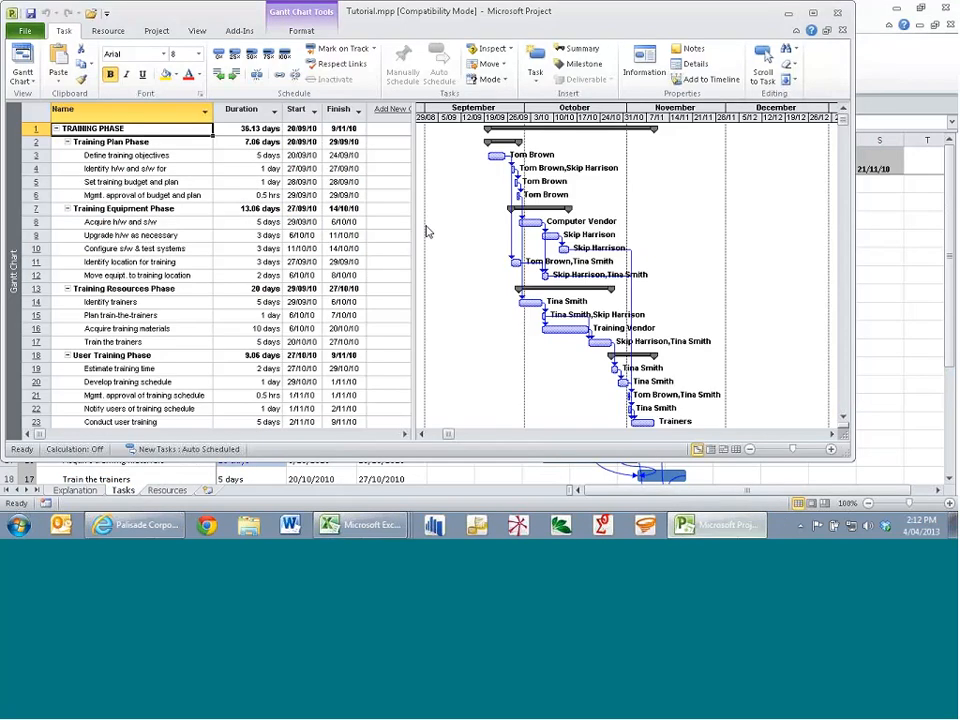
click(788, 14)
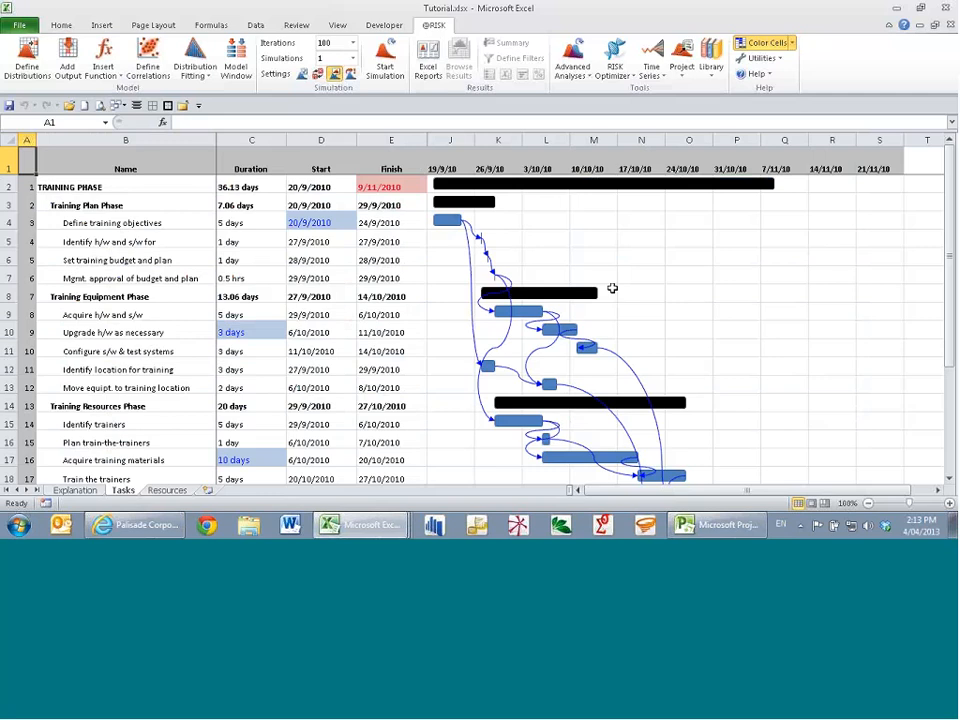
click(732, 529)
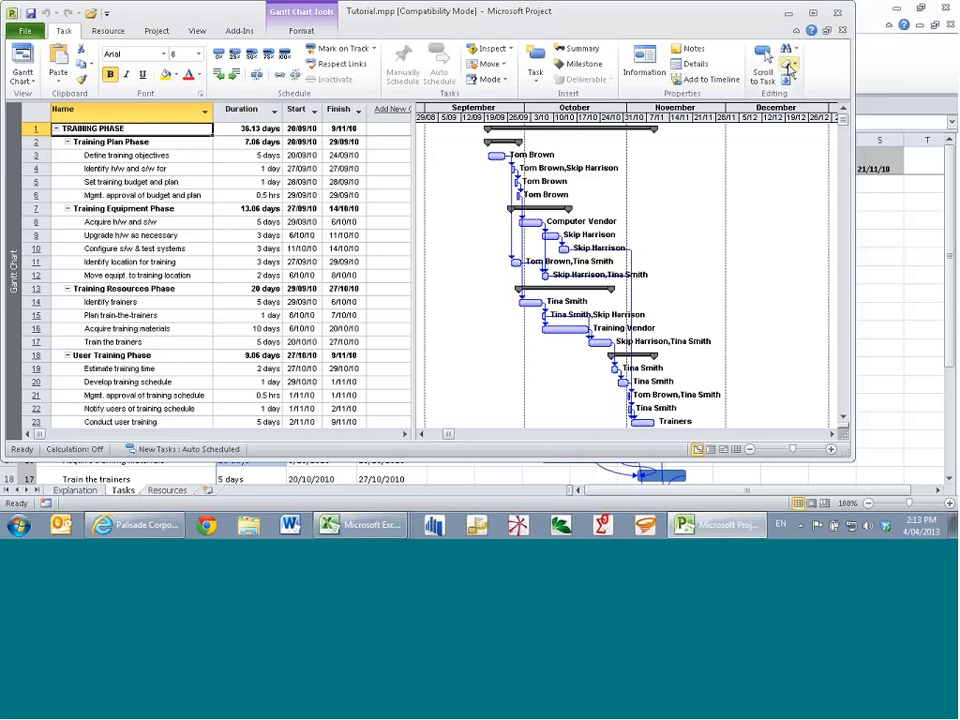
click(788, 14)
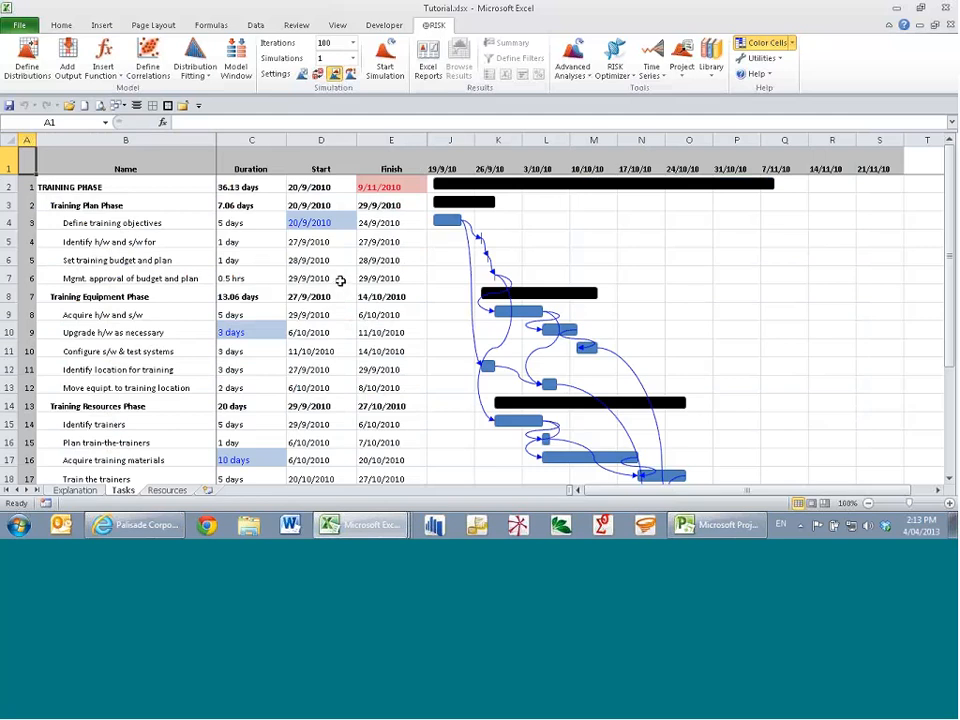
Check the schedule in Microsoft Project, return to Excel, and inspect the Training Plan Phase durations and dates on the Tasks sheet
key(alt+Tab)
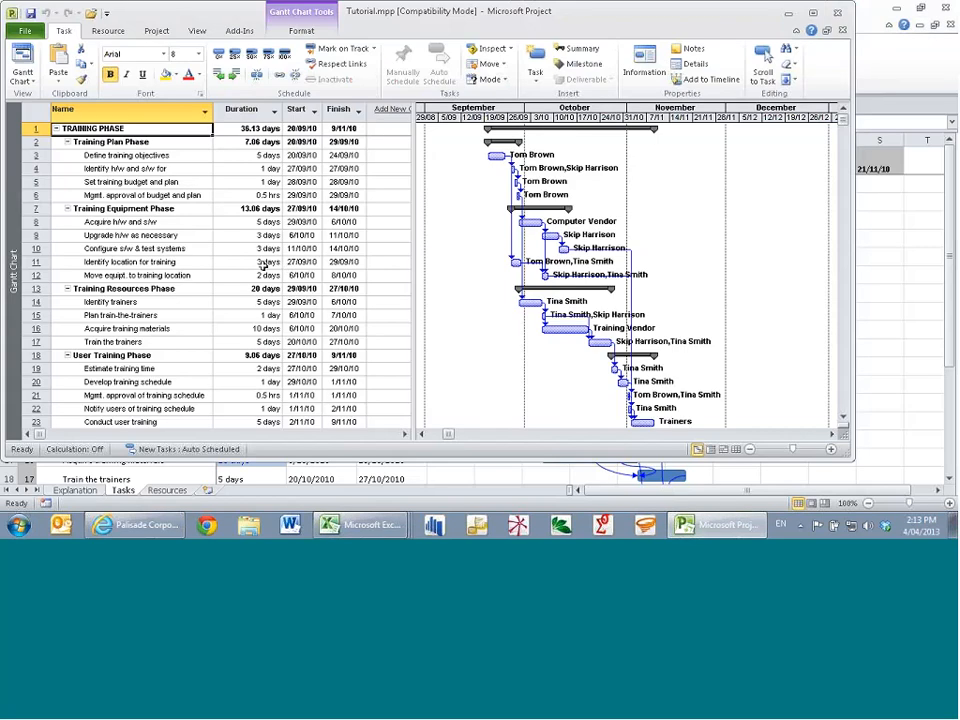
key(alt+Tab)
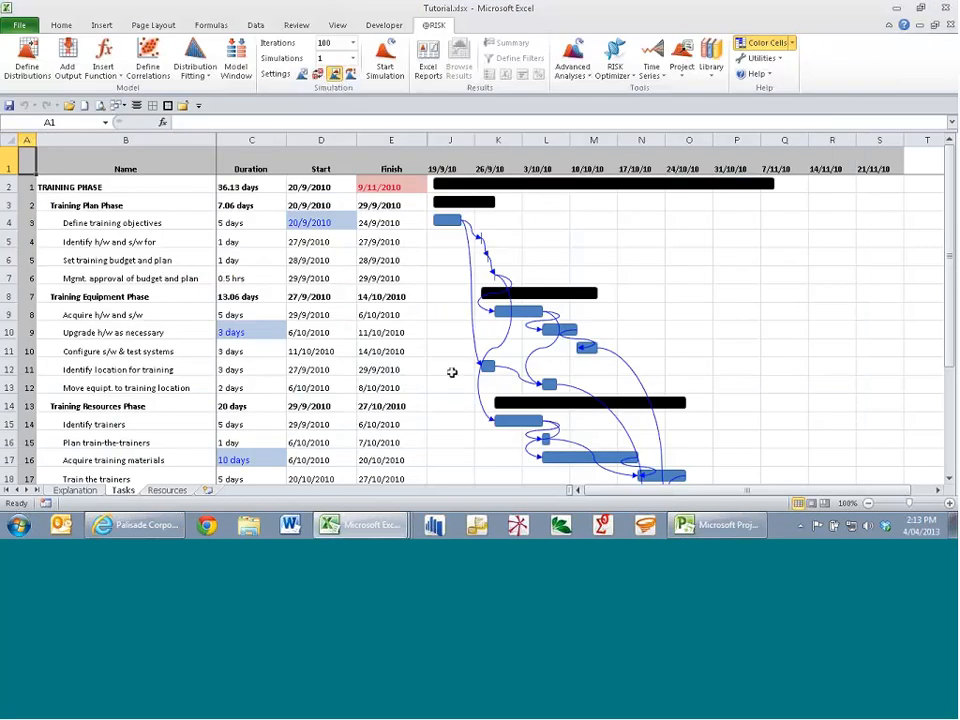
click(318, 253)
click(252, 260)
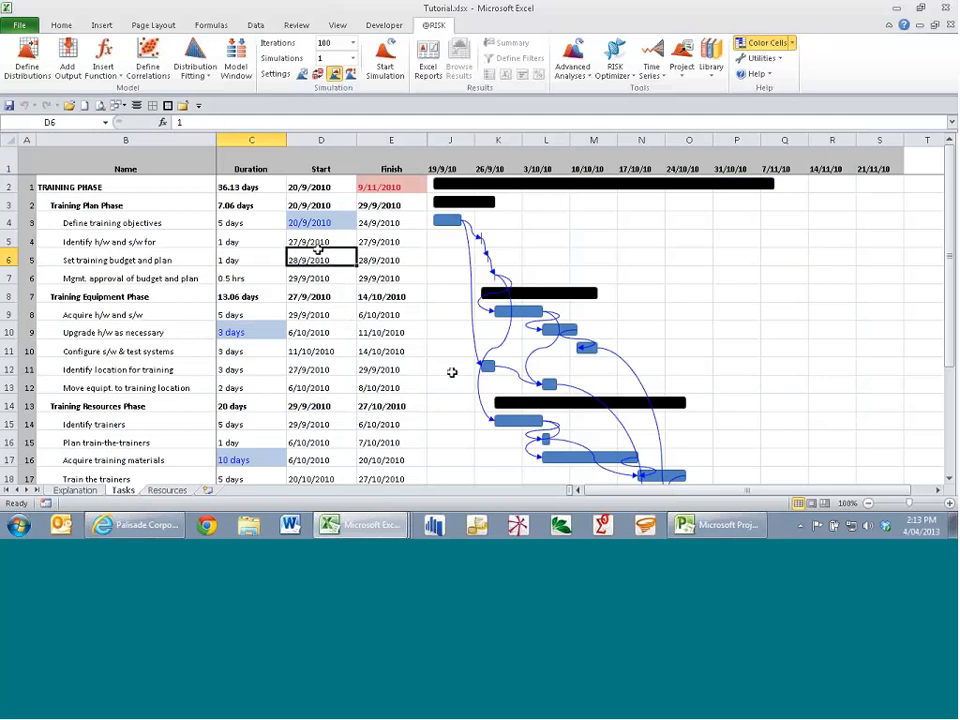
click(264, 239)
click(375, 226)
click(325, 257)
click(244, 221)
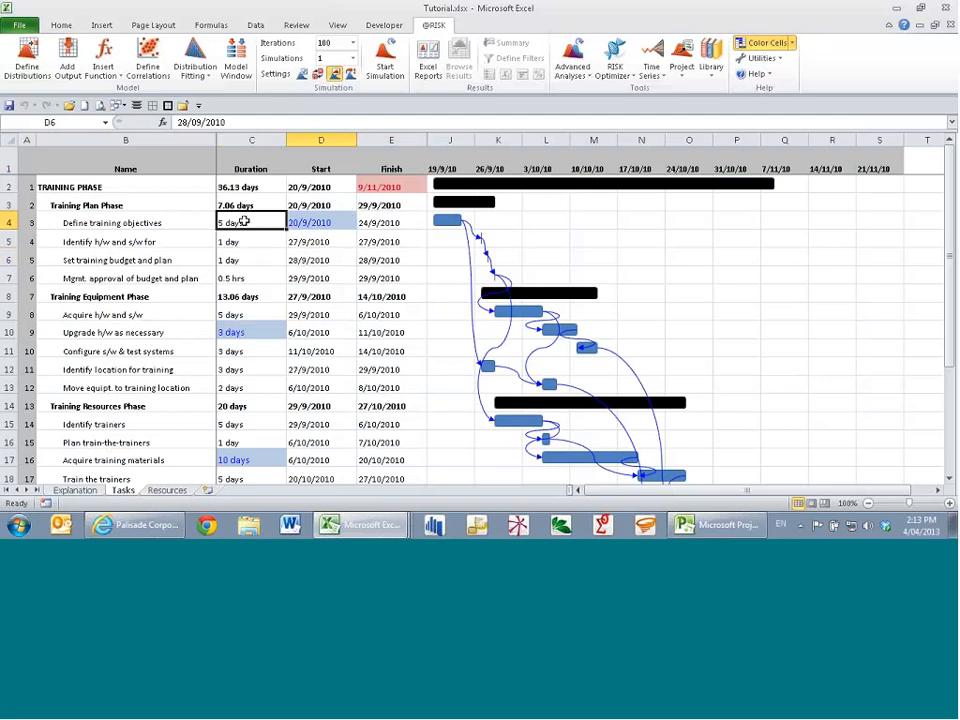
click(246, 261)
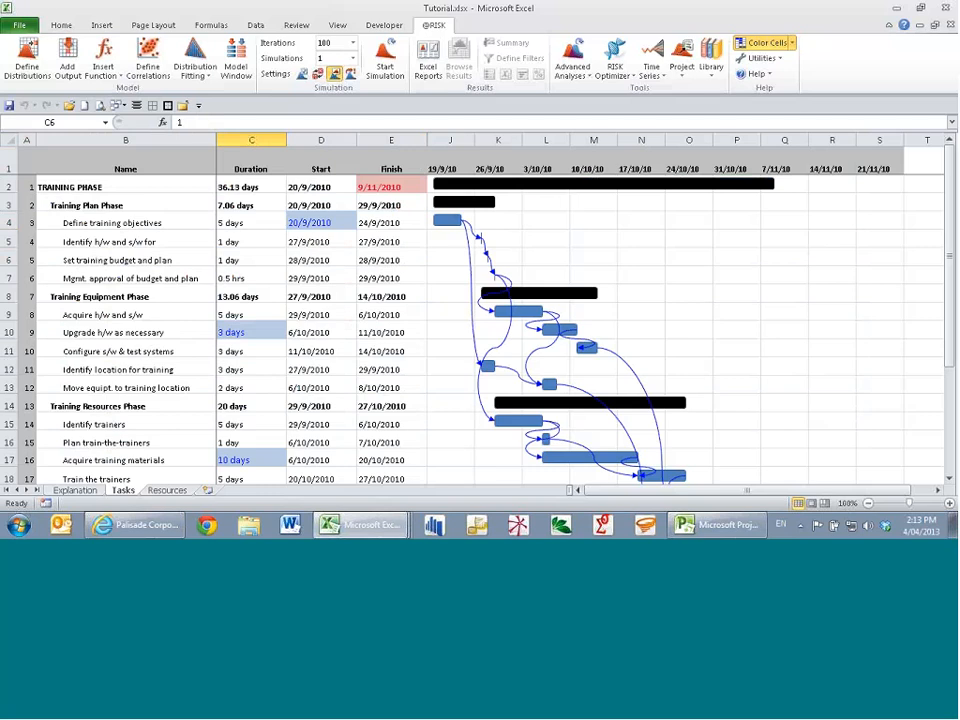
click(367, 322)
click(316, 271)
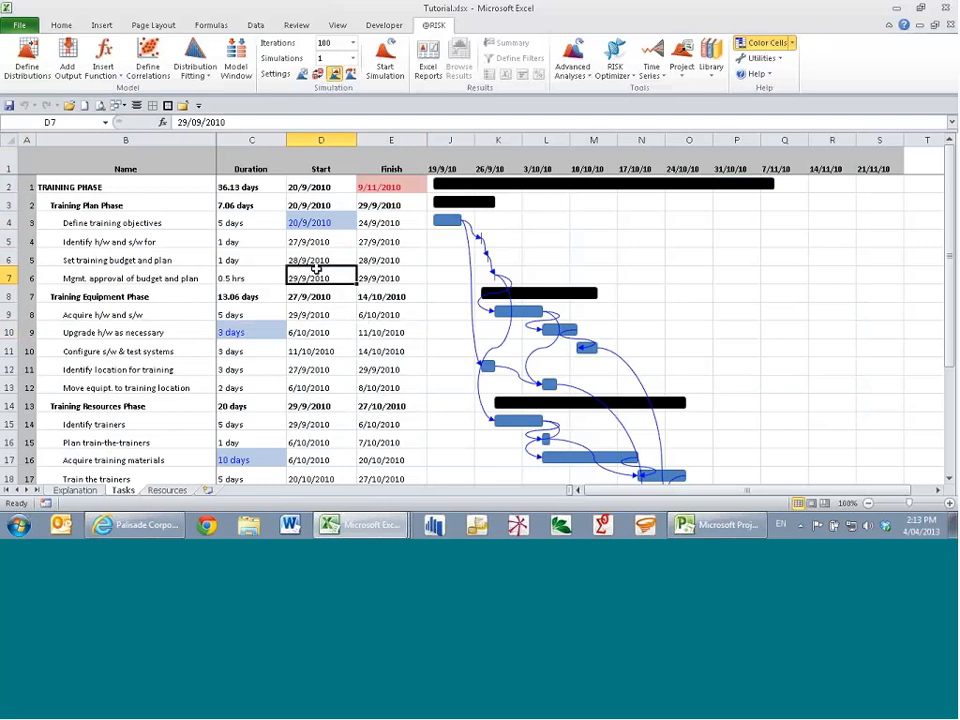
Look through the Training Equipment Phase tasks on the Tasks sheet, from Acquire h/w and s/w to Identify location for training
click(130, 322)
click(131, 332)
click(132, 351)
click(129, 369)
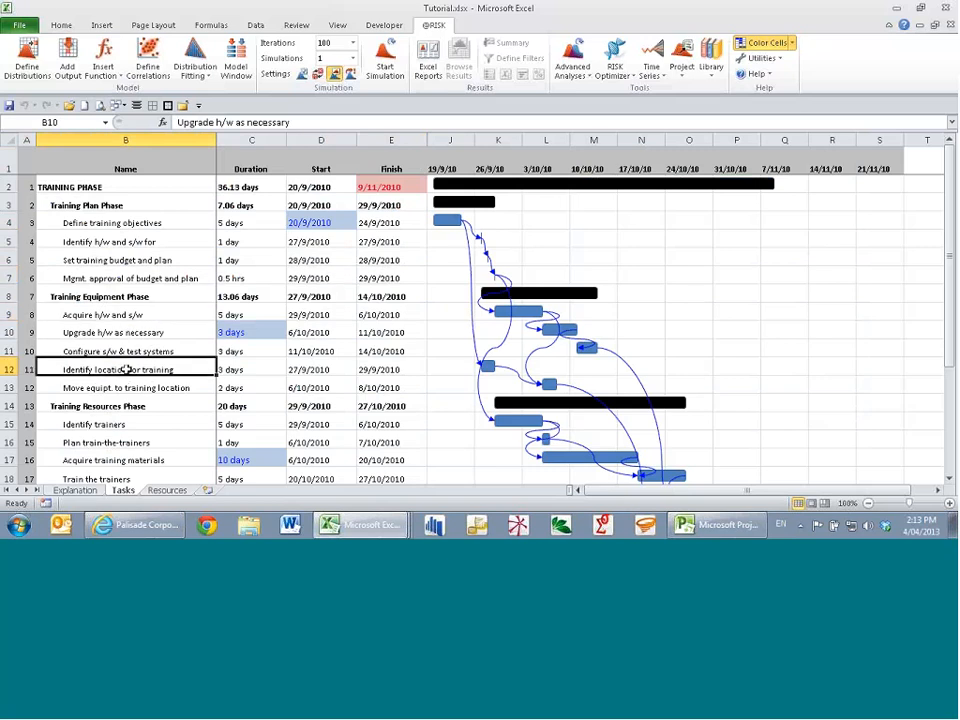
click(139, 315)
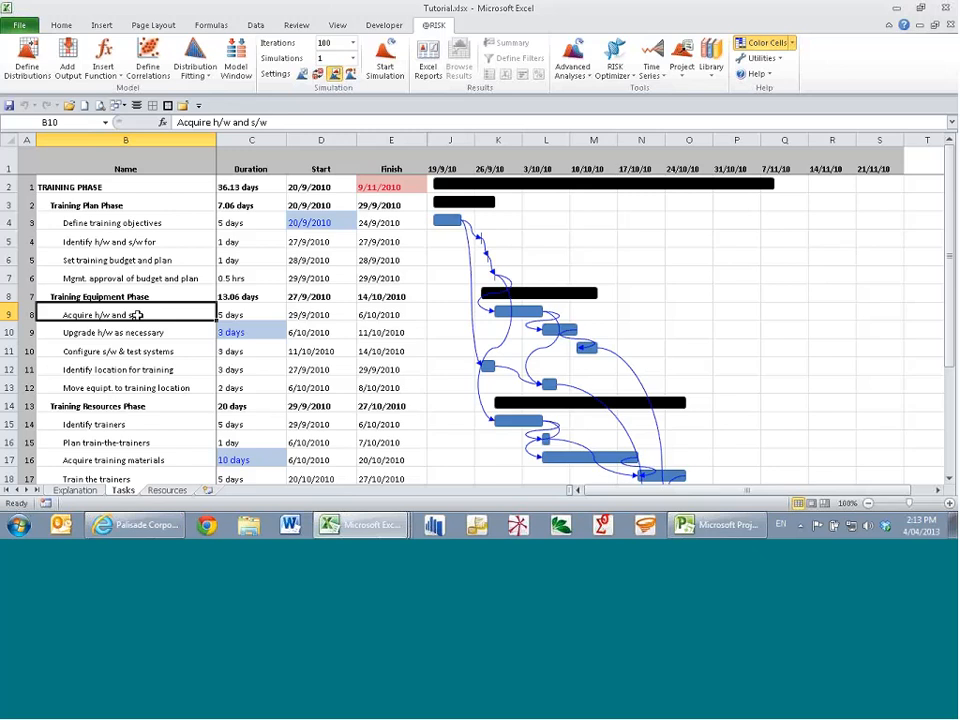
click(250, 332)
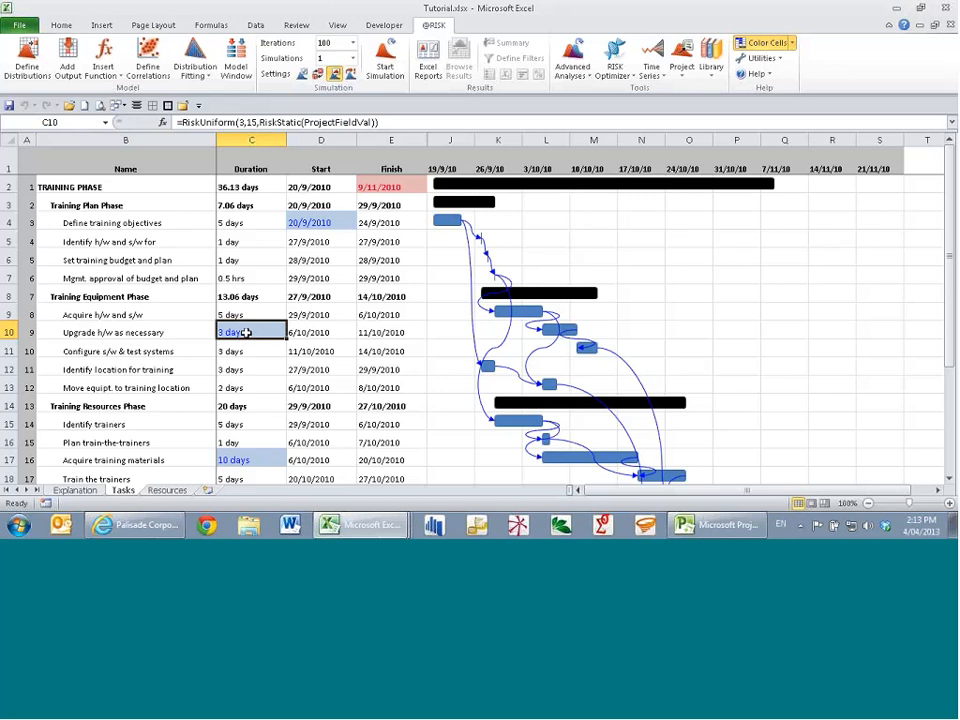
right_click(246, 332)
mouse_move(300, 60)
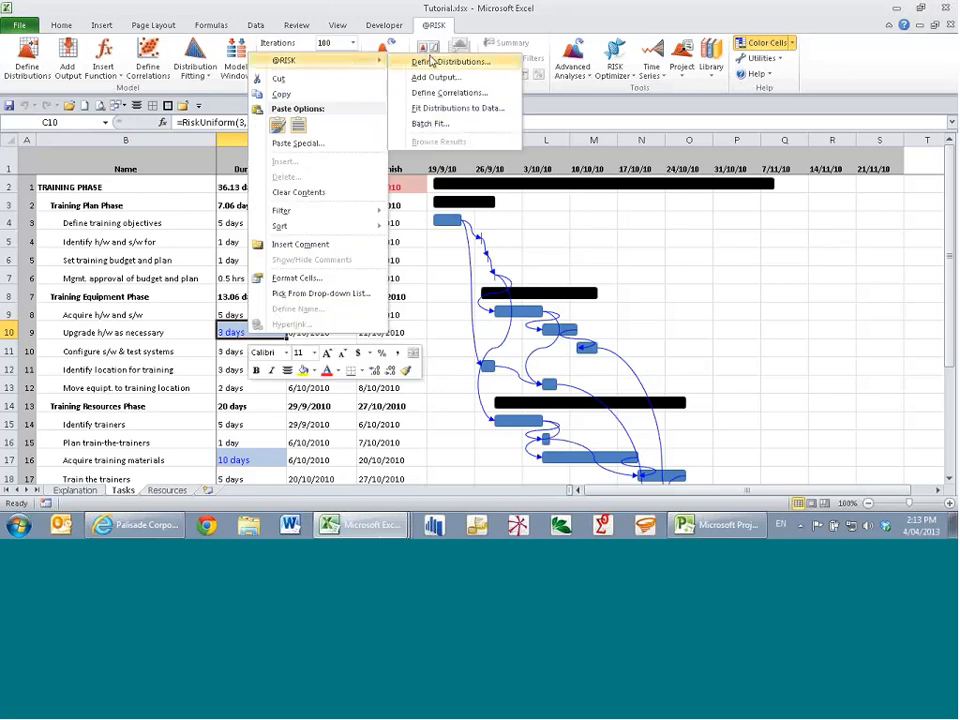
click(430, 62)
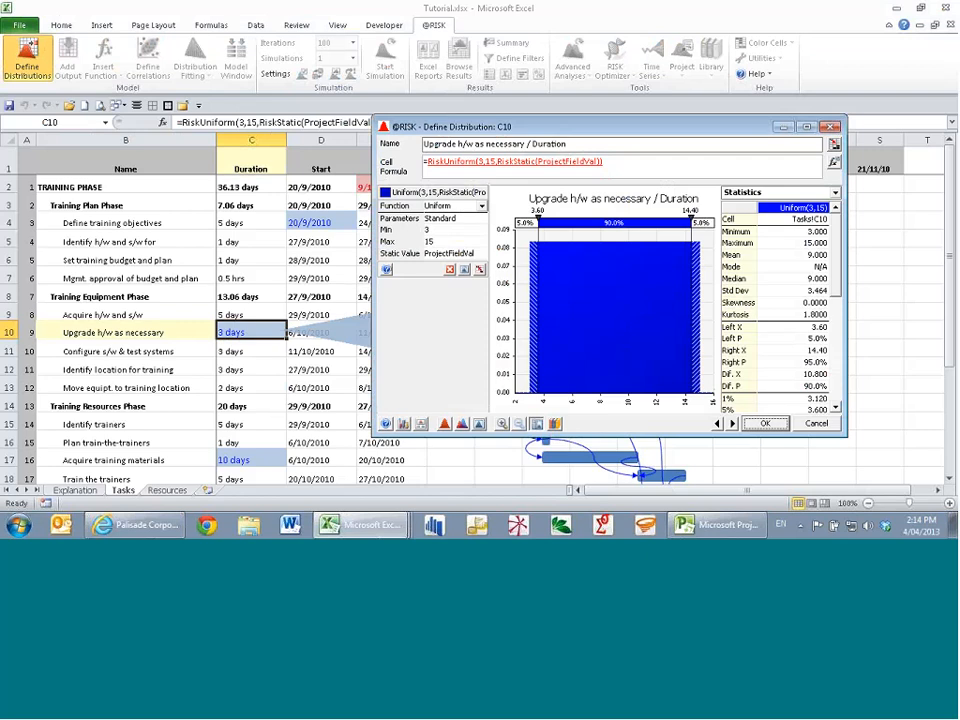
click(716, 424)
click(480, 303)
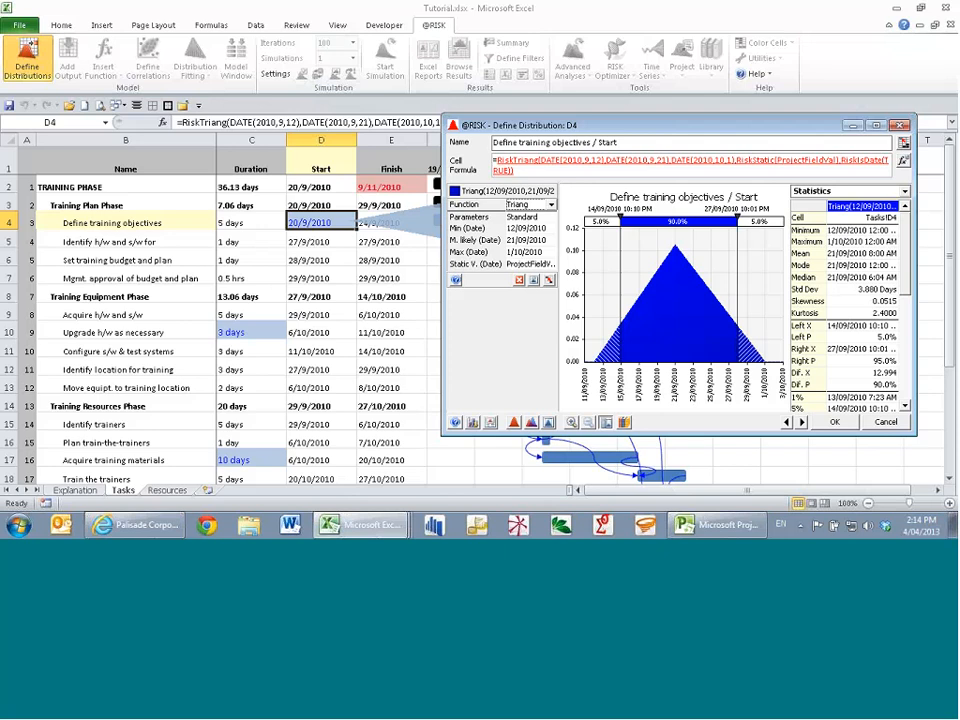
click(886, 422)
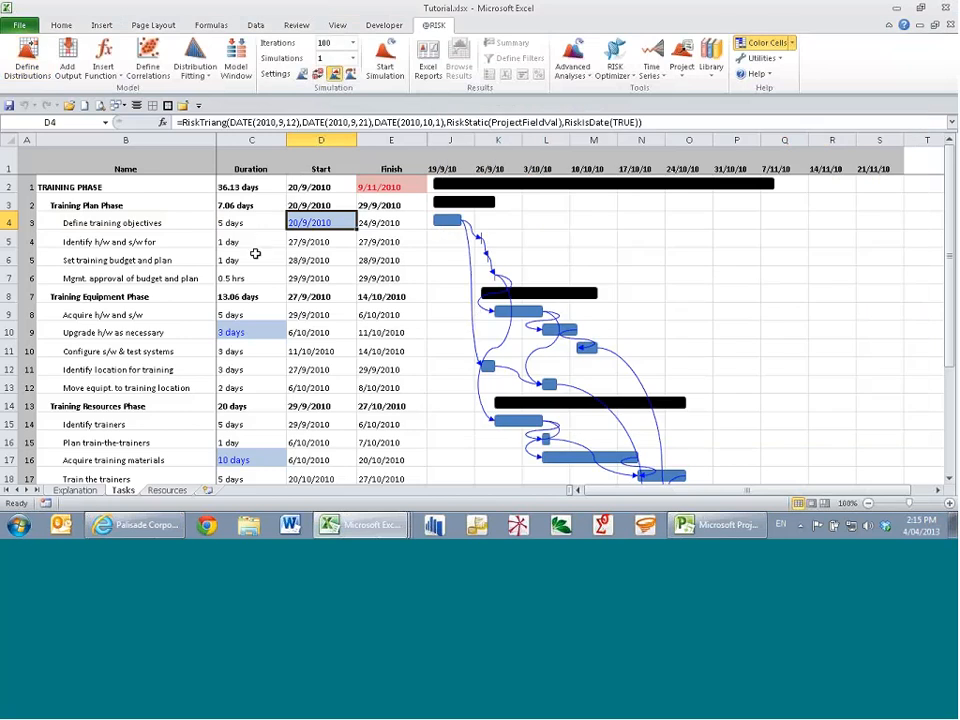
click(259, 221)
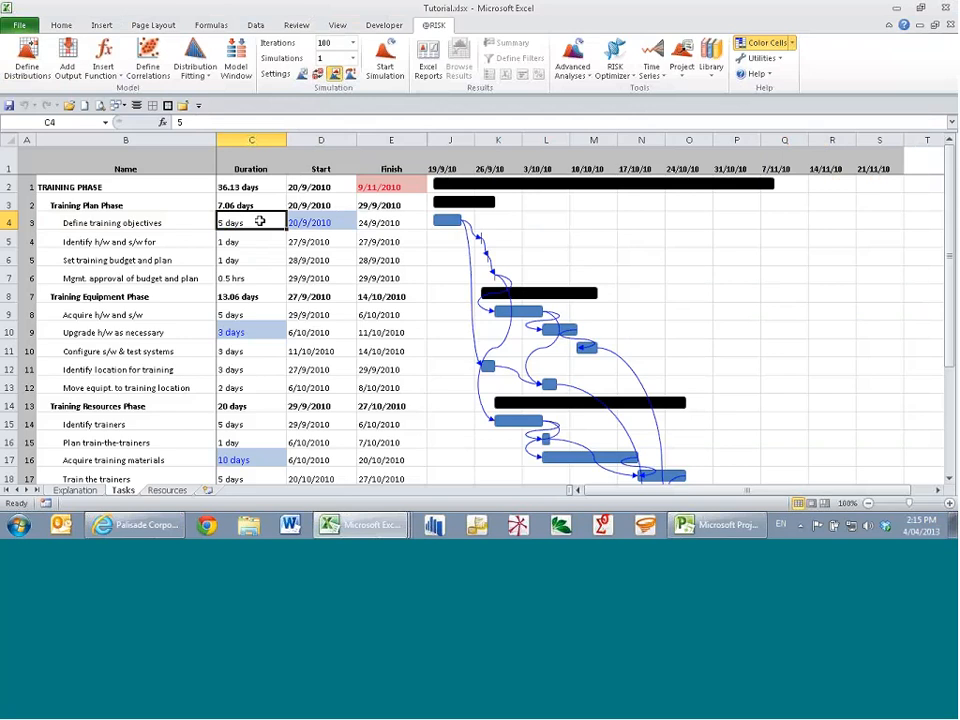
right_click(283, 221)
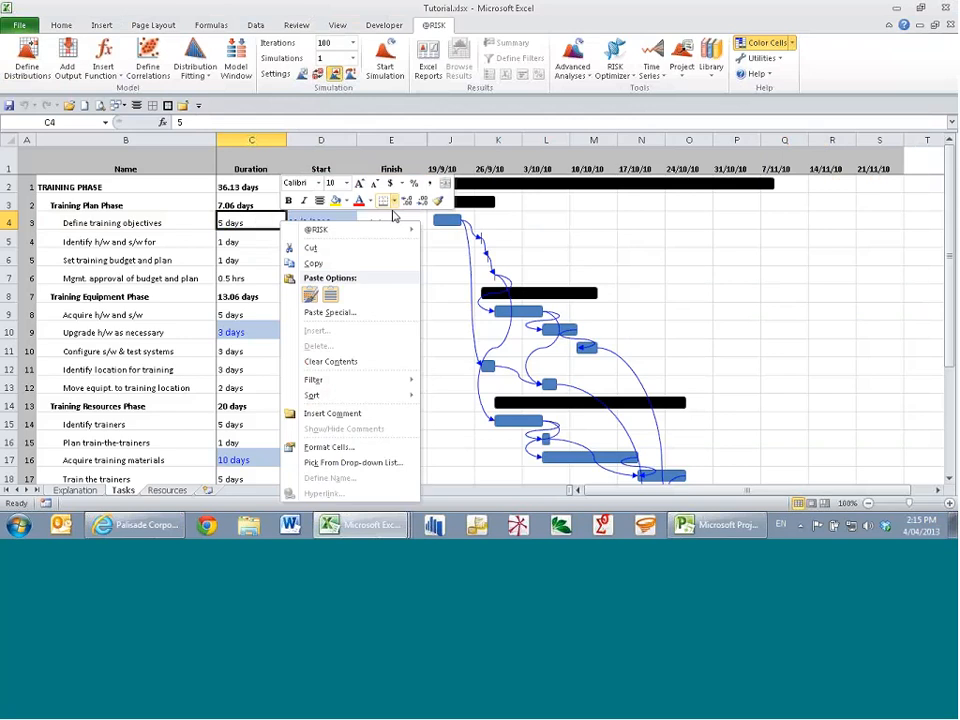
mouse_move(370, 236)
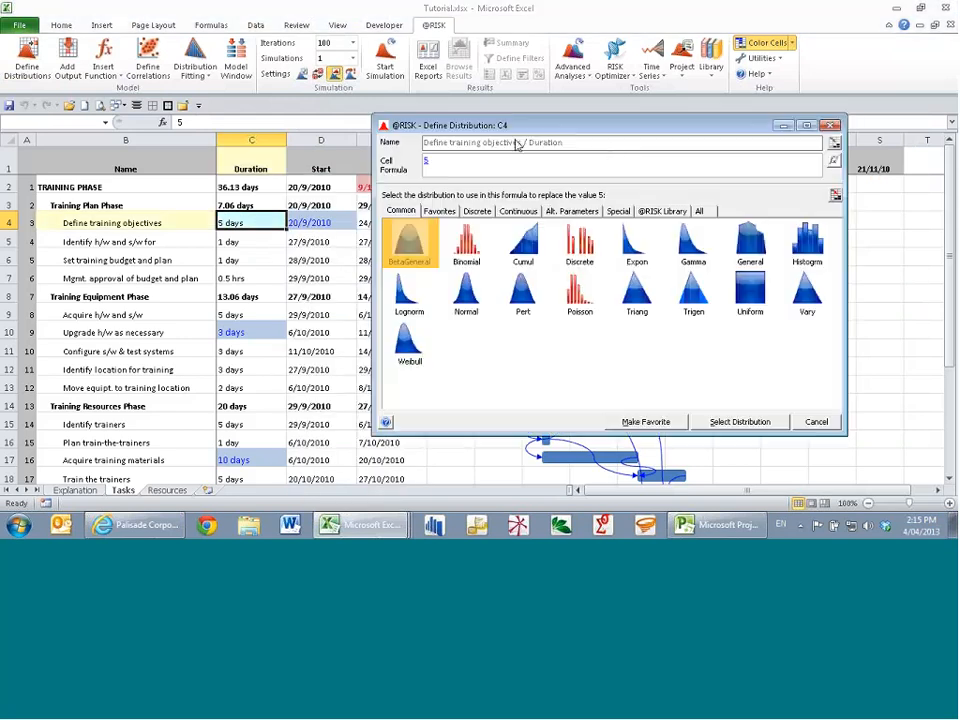
click(699, 211)
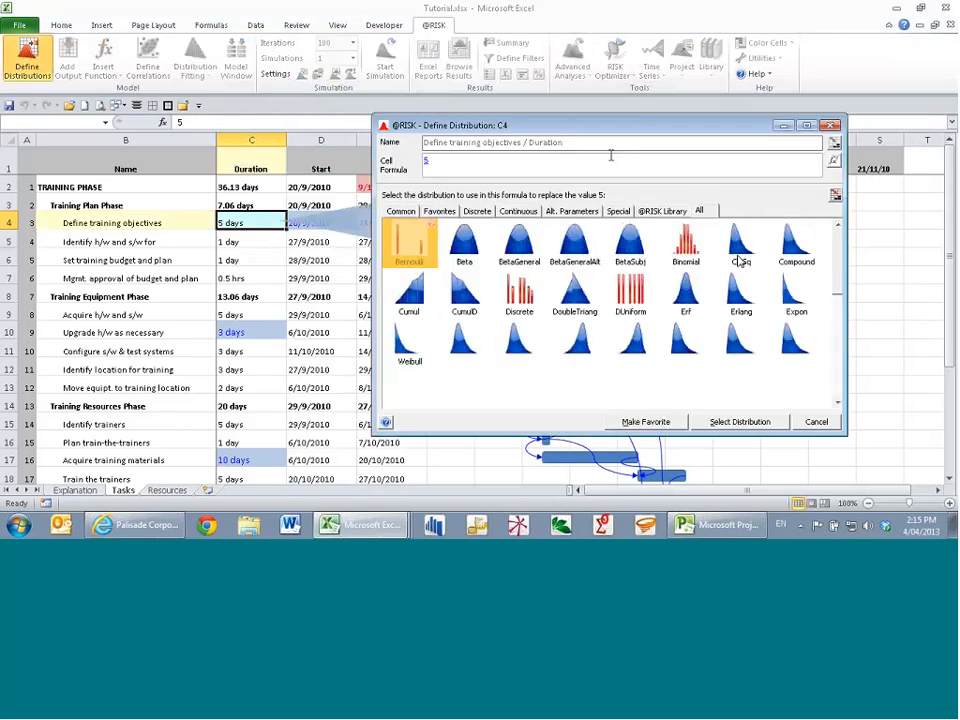
click(837, 403)
click(838, 404)
click(838, 404)
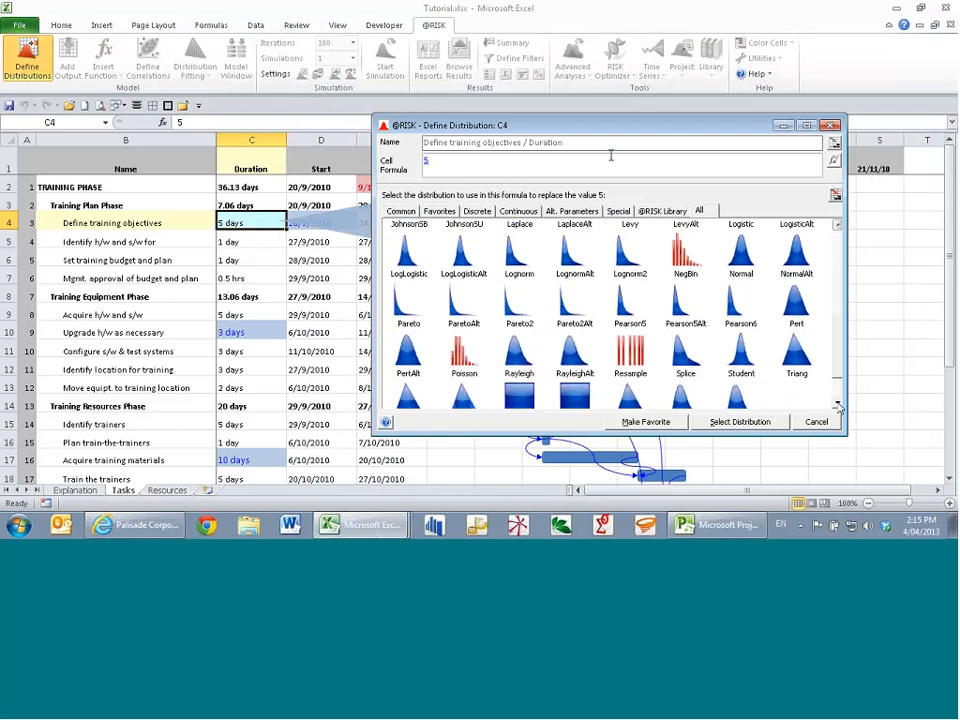
click(838, 404)
click(838, 404)
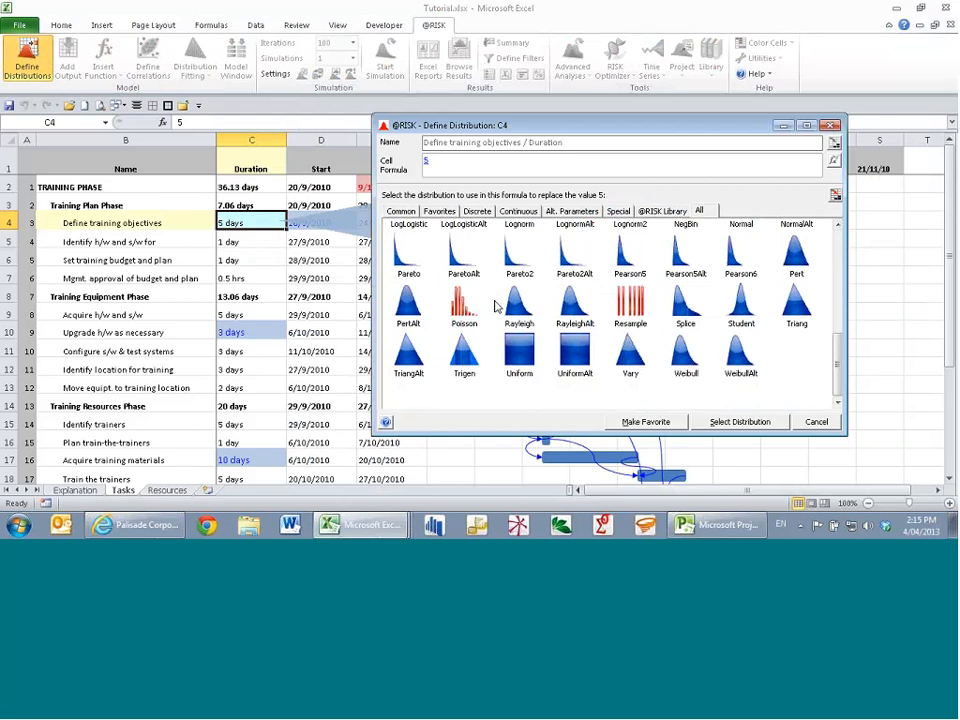
drag(838, 366, 836, 322)
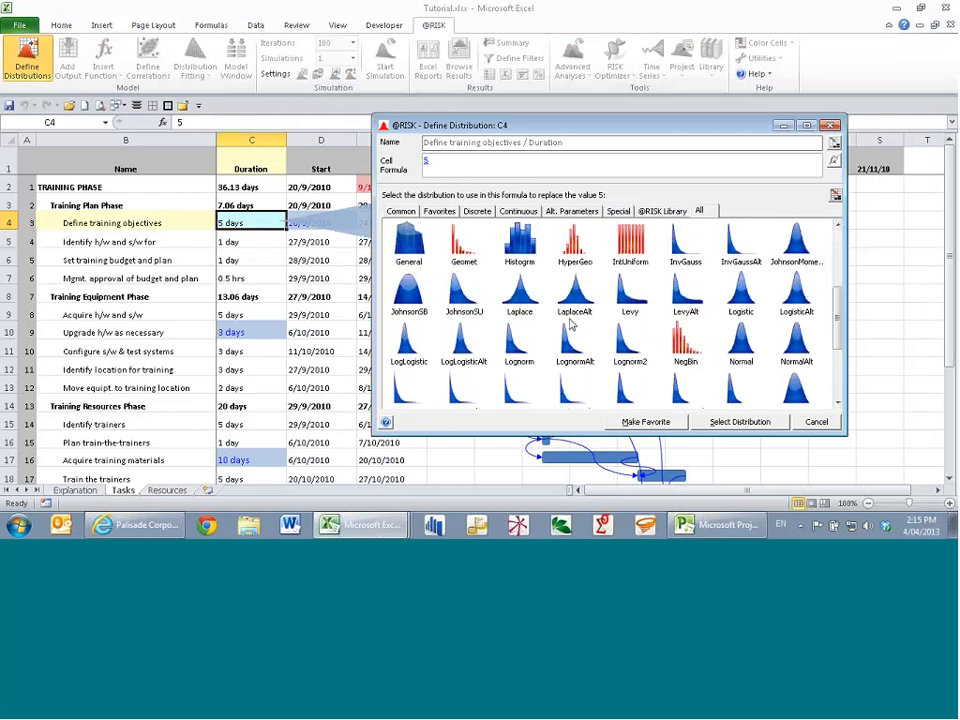
click(831, 126)
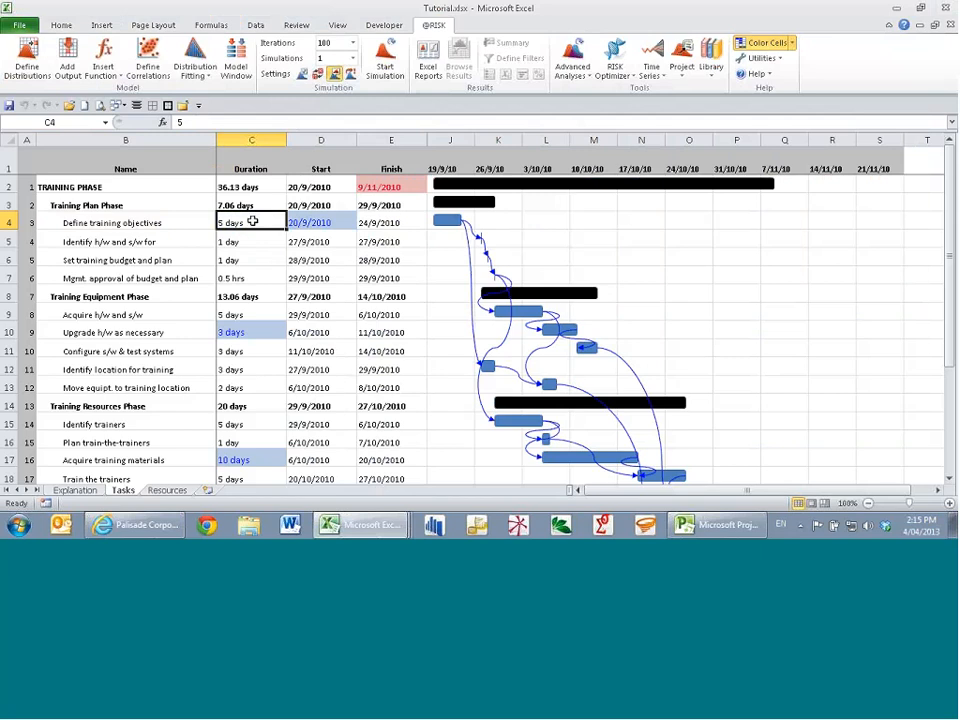
Examine the RiskTriang formula inside the Define training objectives start date cell
click(325, 222)
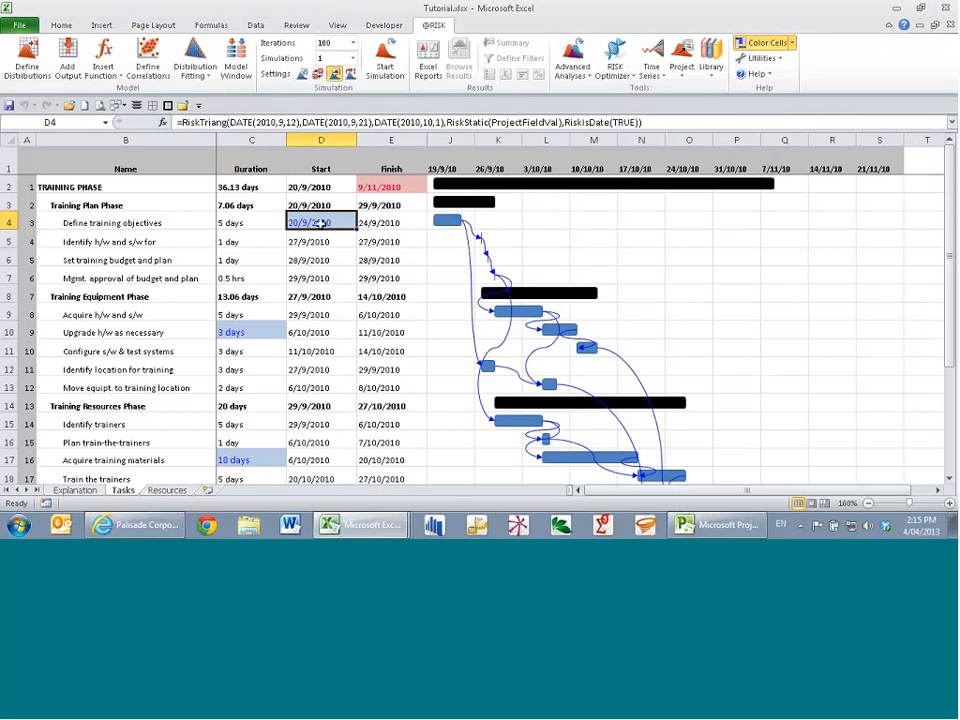
right_click(320, 223)
click(322, 221)
double_click(322, 222)
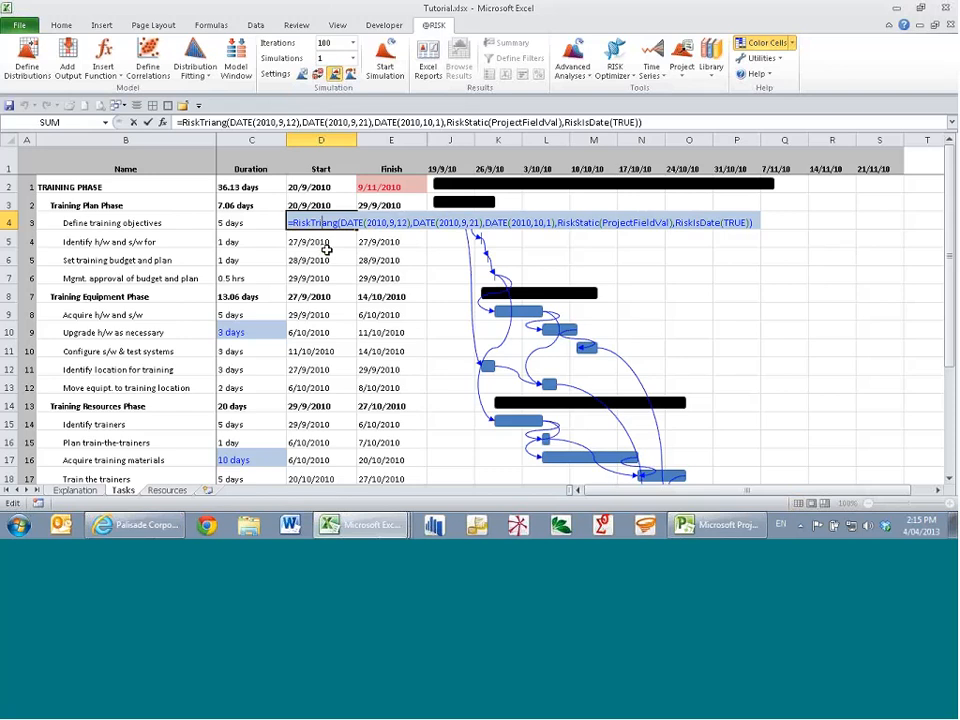
key(ctrl+Return)
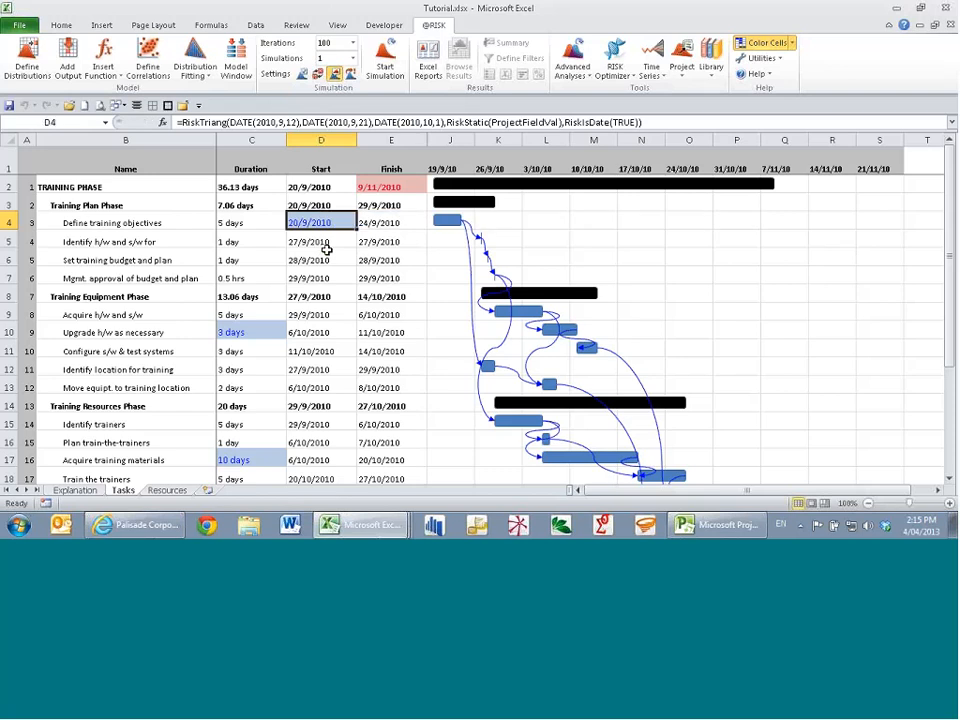
Look over the uncertain inputs on the Tasks sheet: the Define training objectives start, and the Upgrade h/w and Acquire training materials durations
click(323, 256)
scroll(384, 358, down, 1)
scroll(355, 356, down, 2)
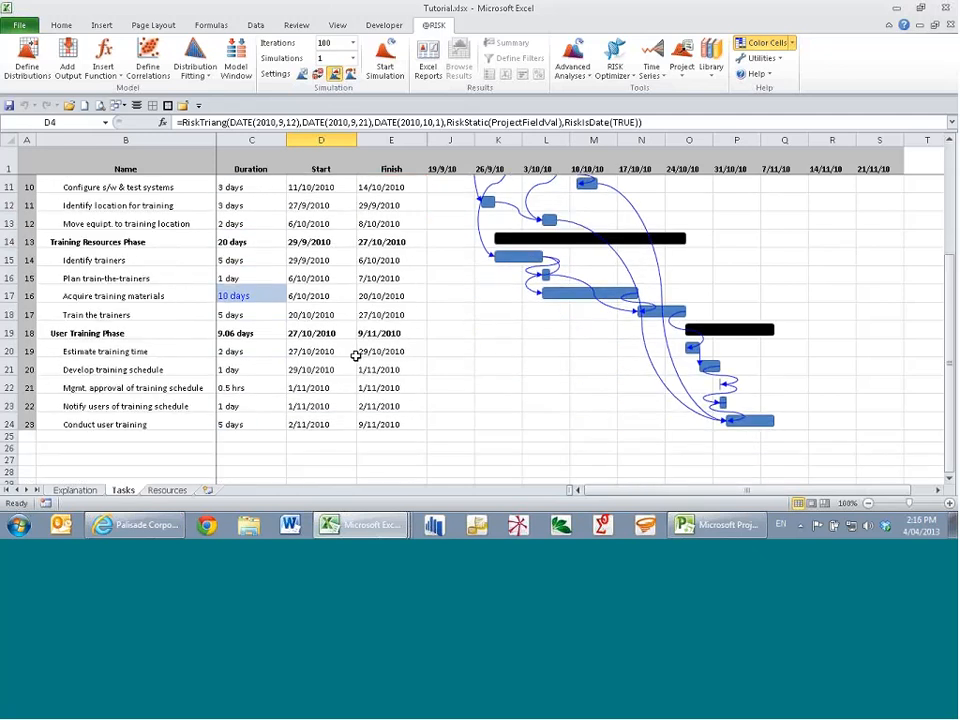
scroll(355, 356, up, 1)
scroll(301, 365, up, 2)
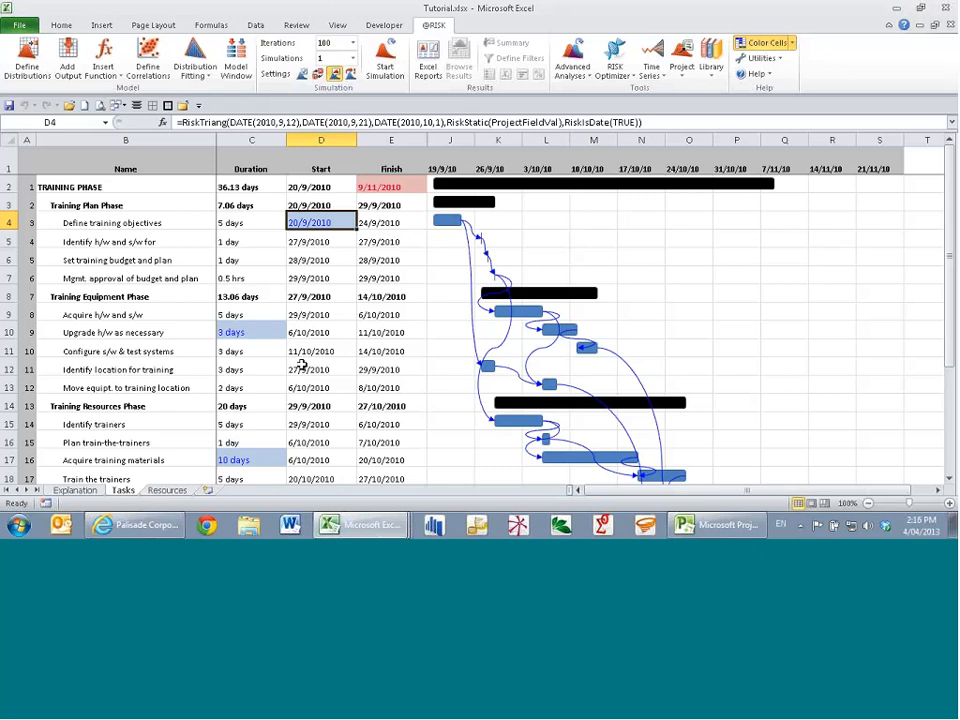
click(257, 333)
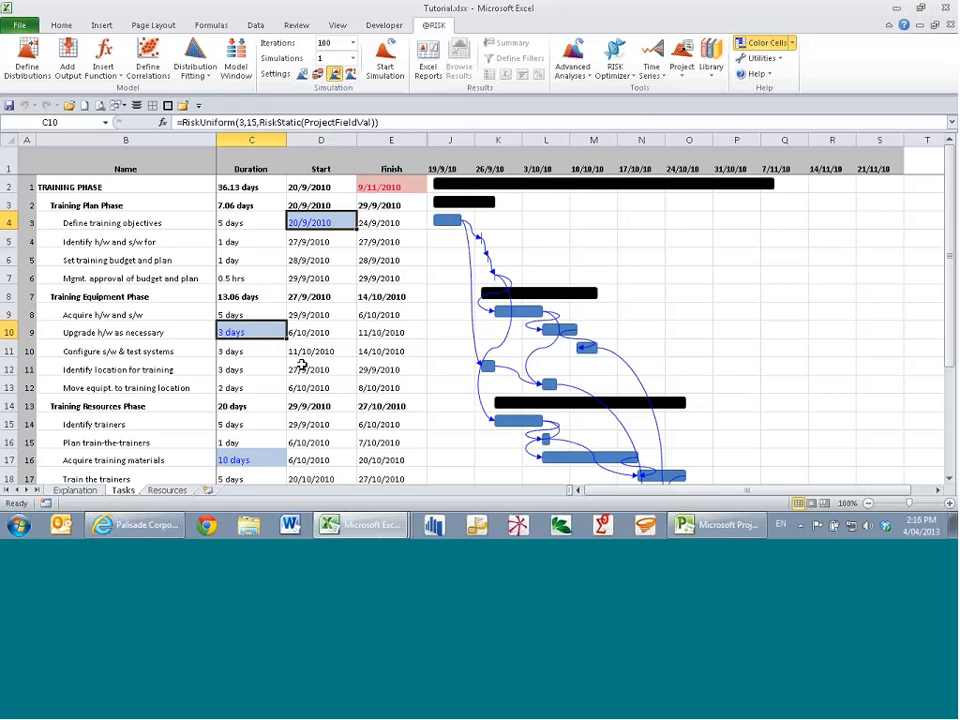
click(331, 222)
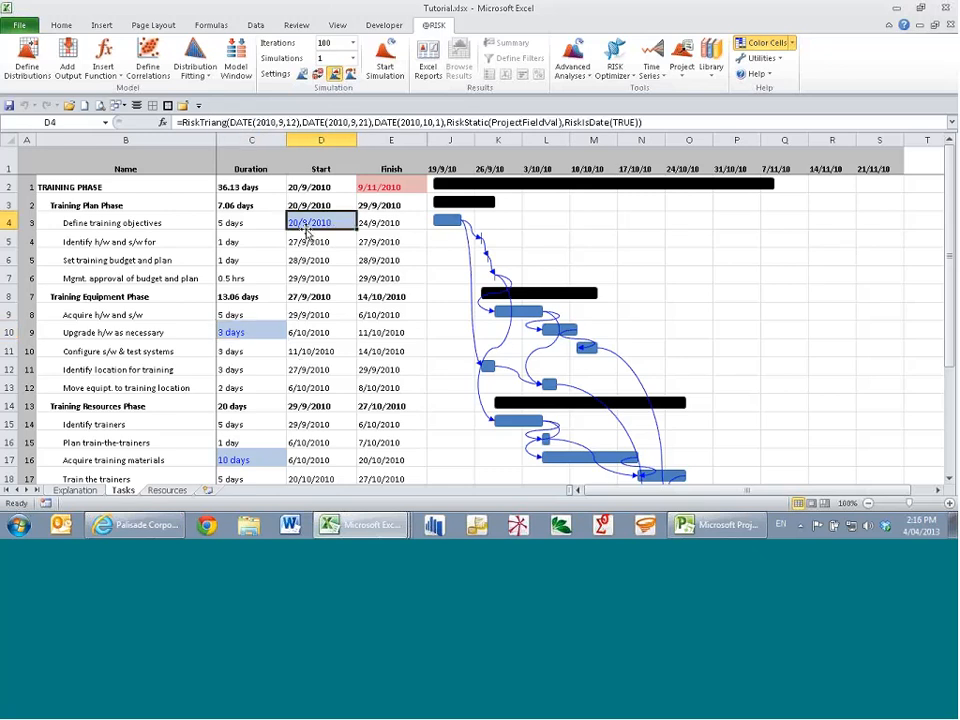
click(257, 332)
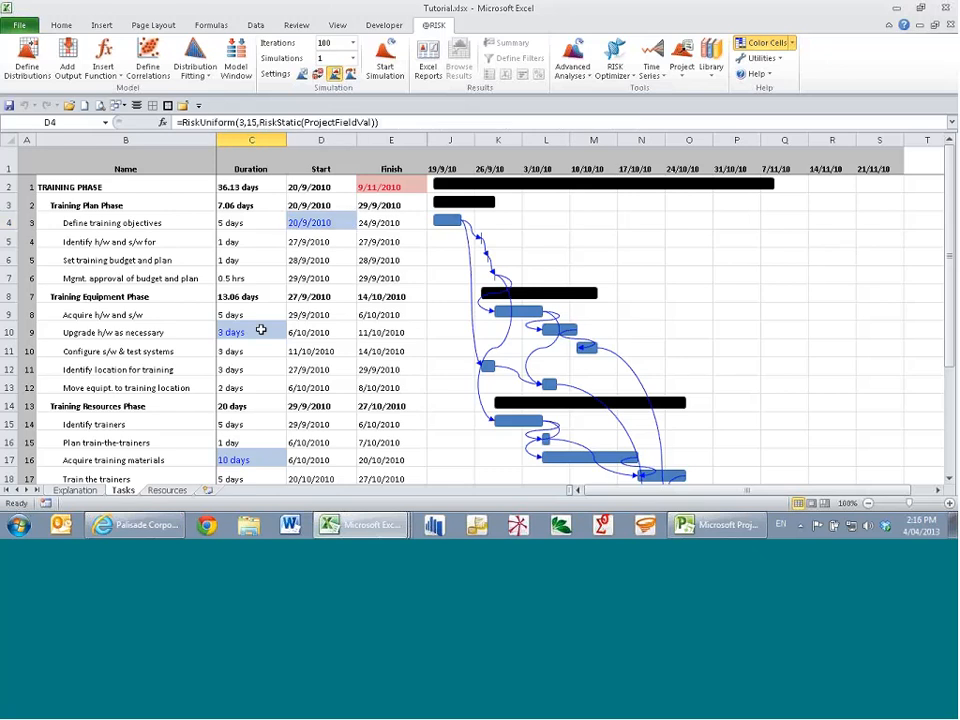
scroll(259, 330, down, 2)
click(253, 349)
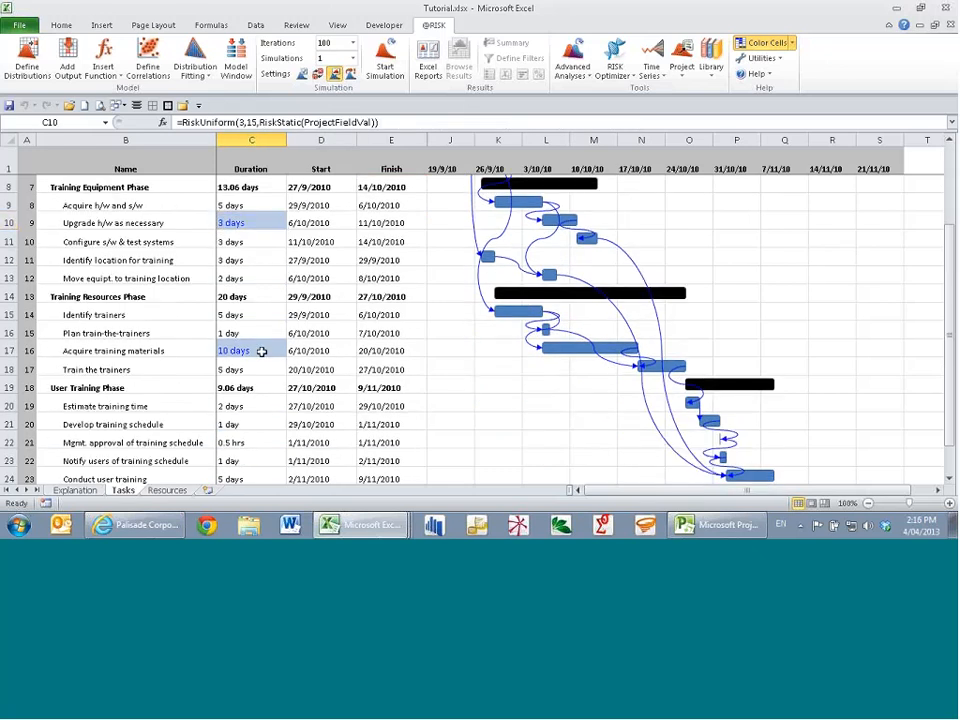
scroll(313, 341, down, 1)
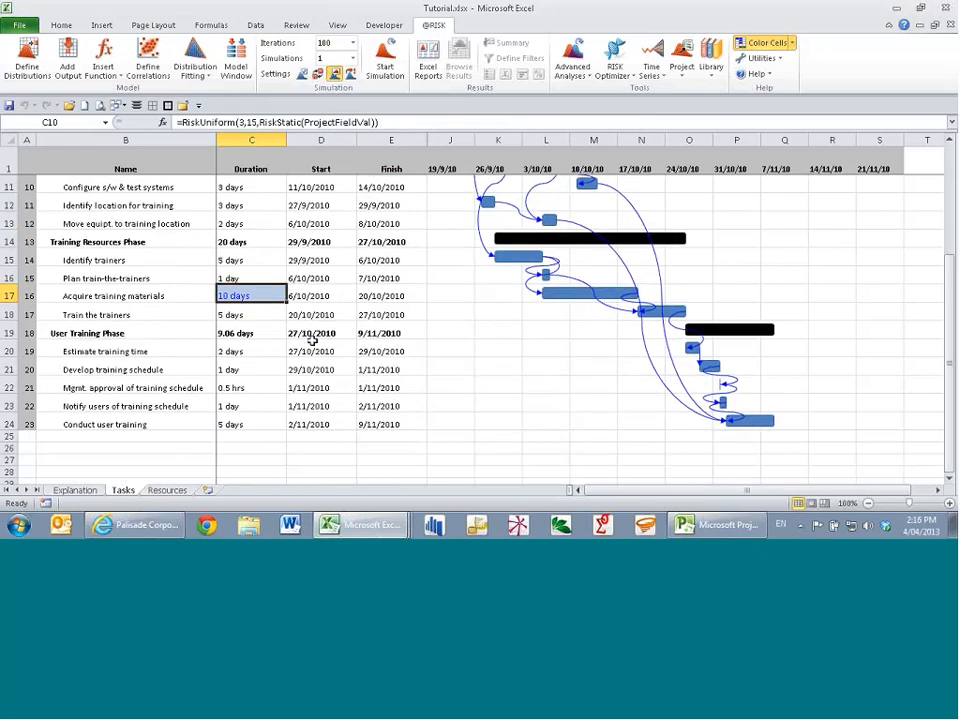
click(246, 424)
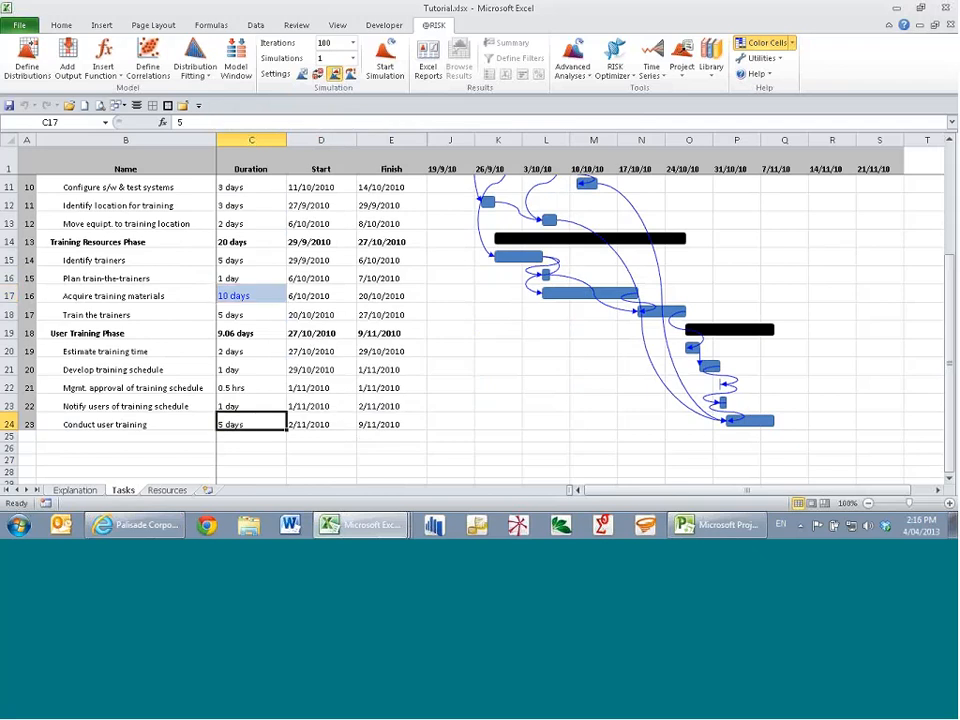
right_click(237, 419)
mouse_move(300, 152)
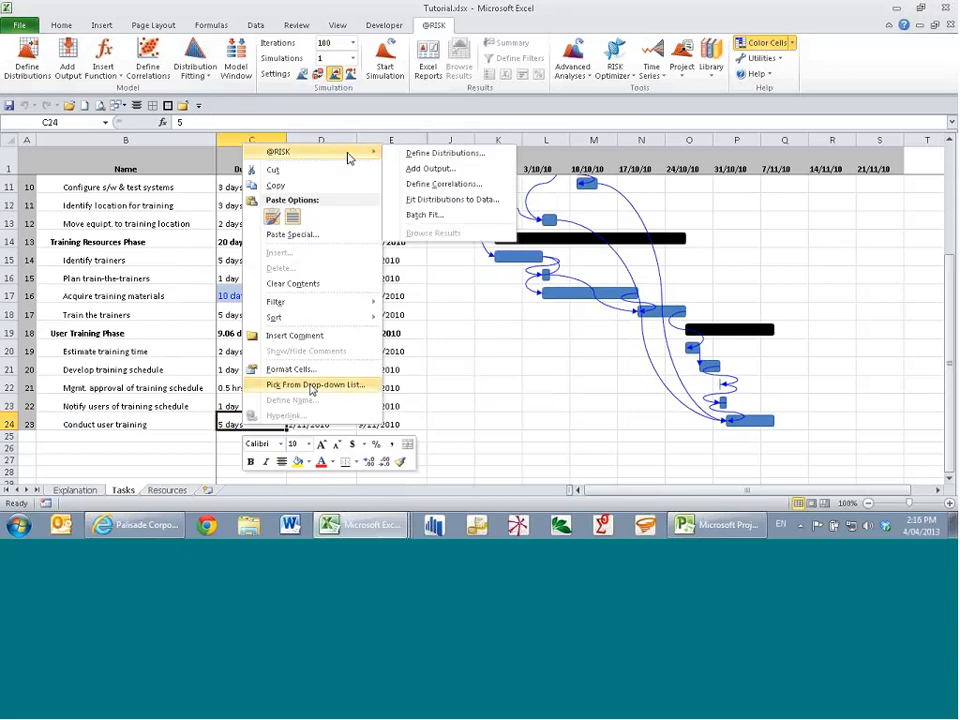
click(440, 153)
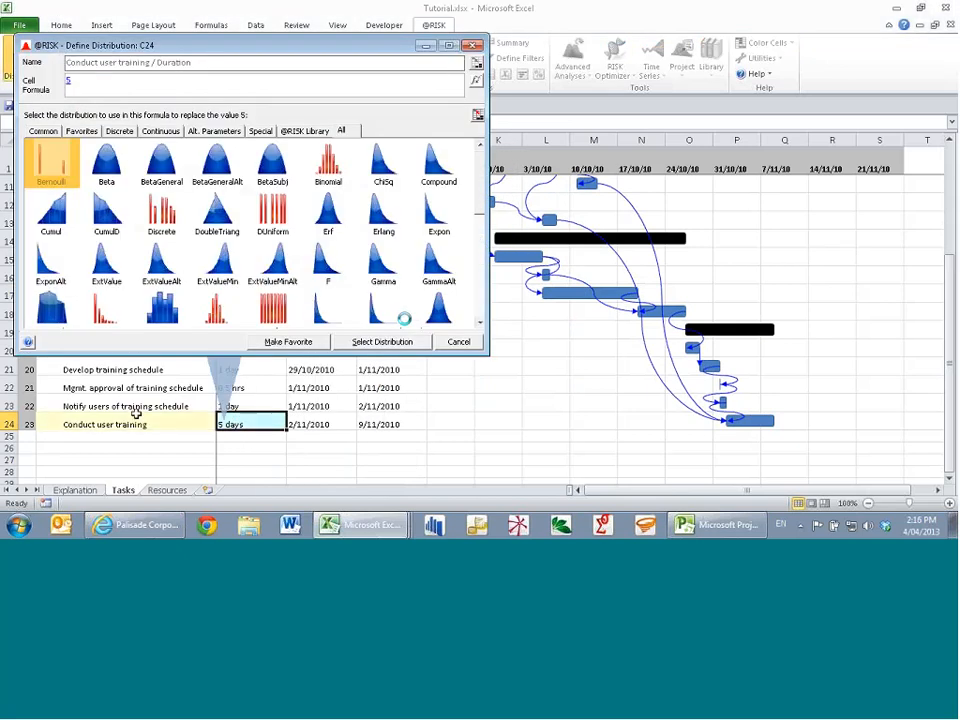
drag(236, 47, 525, 59)
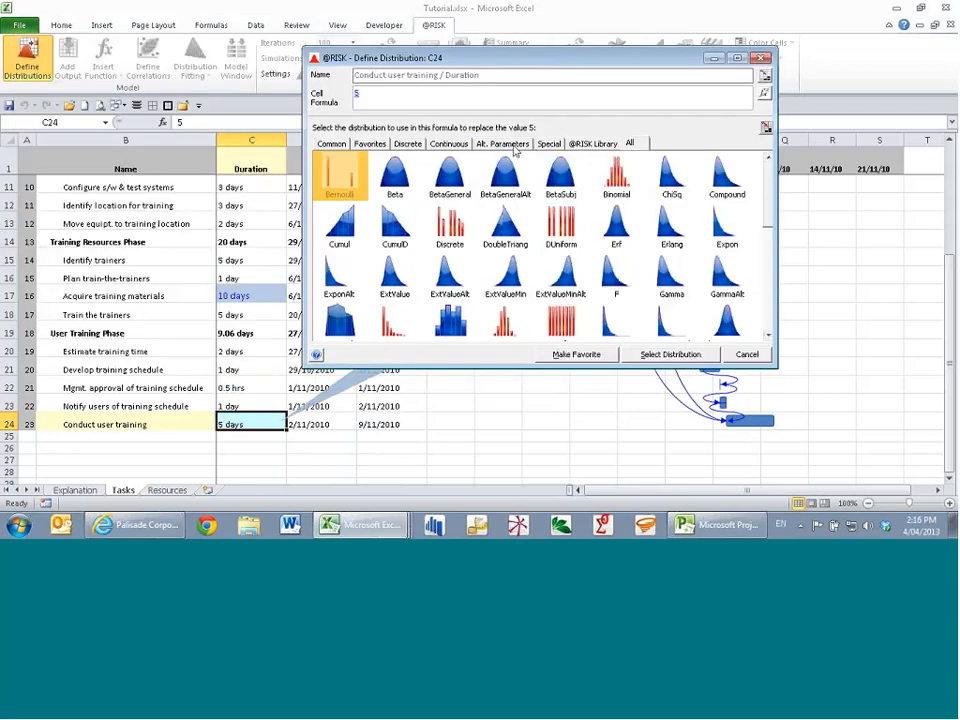
click(503, 144)
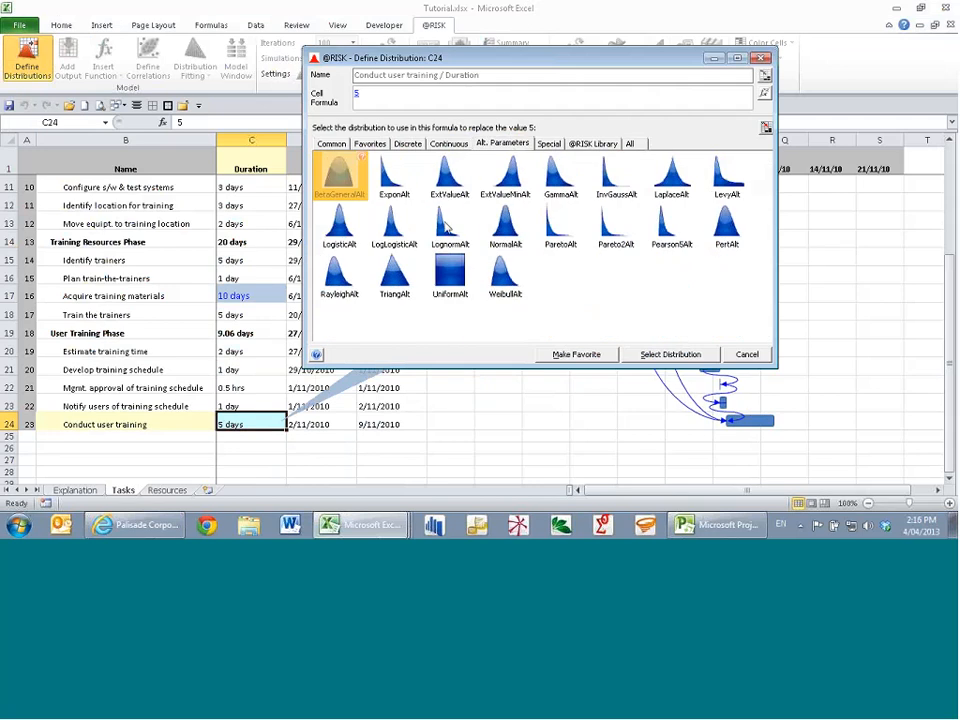
double_click(447, 228)
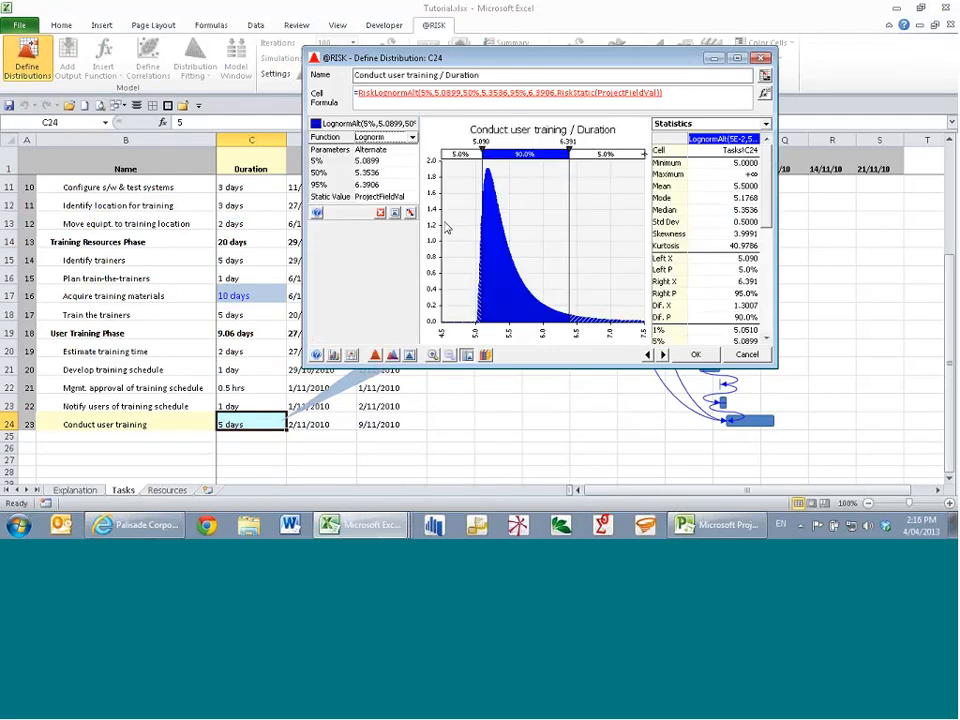
drag(776, 368, 838, 441)
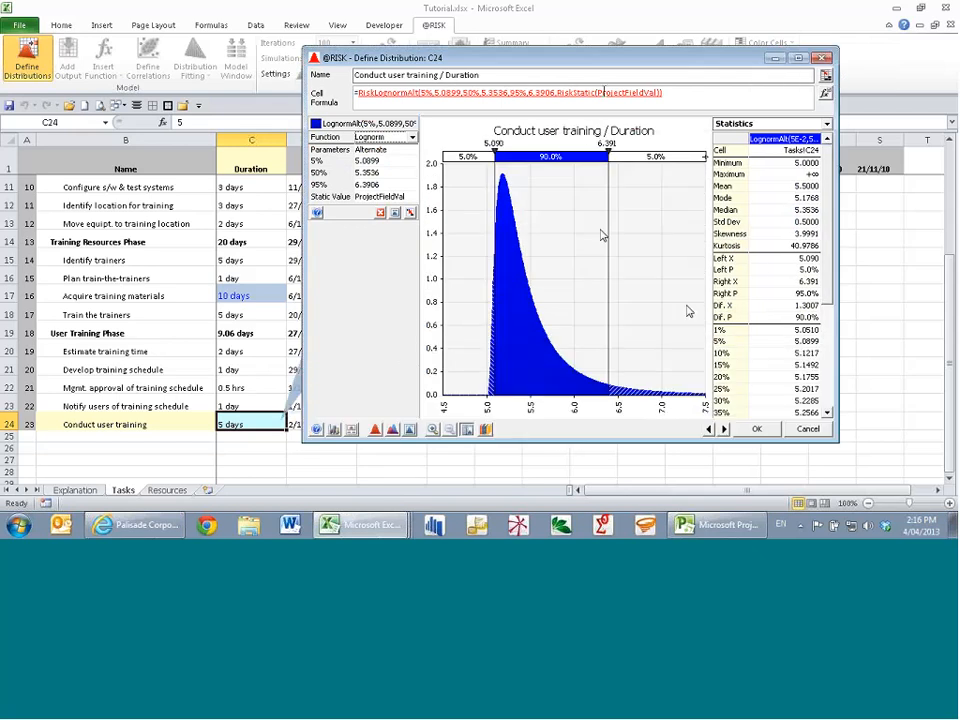
drag(599, 71, 614, 72)
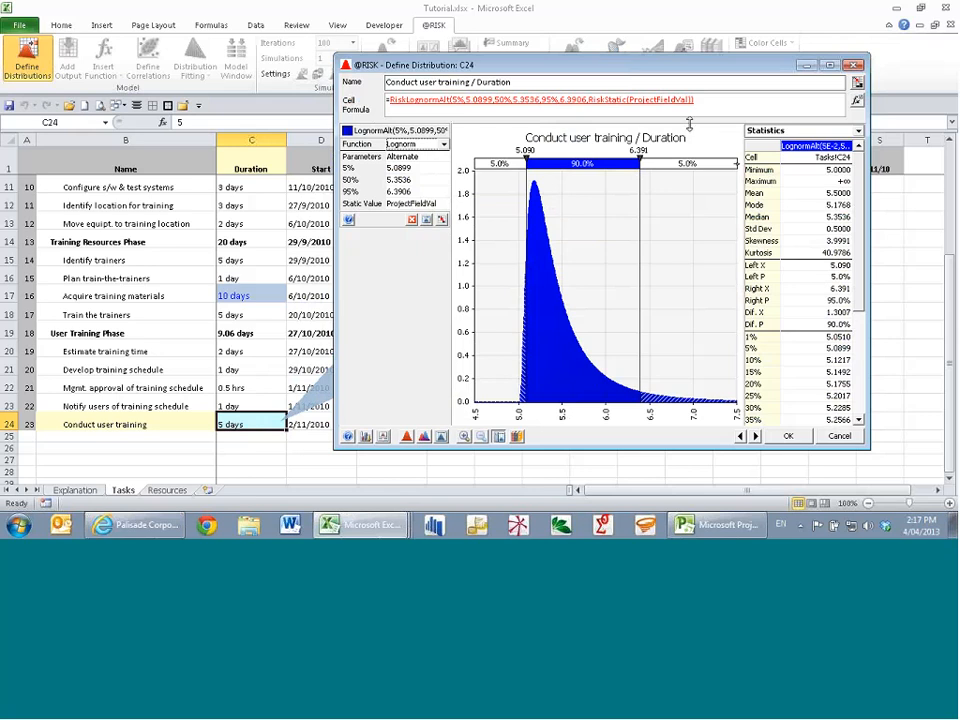
Set the Conduct user training duration's 5%, 50% and 95% percentiles to 4, 5 and 8 days and apply the distribution
click(416, 185)
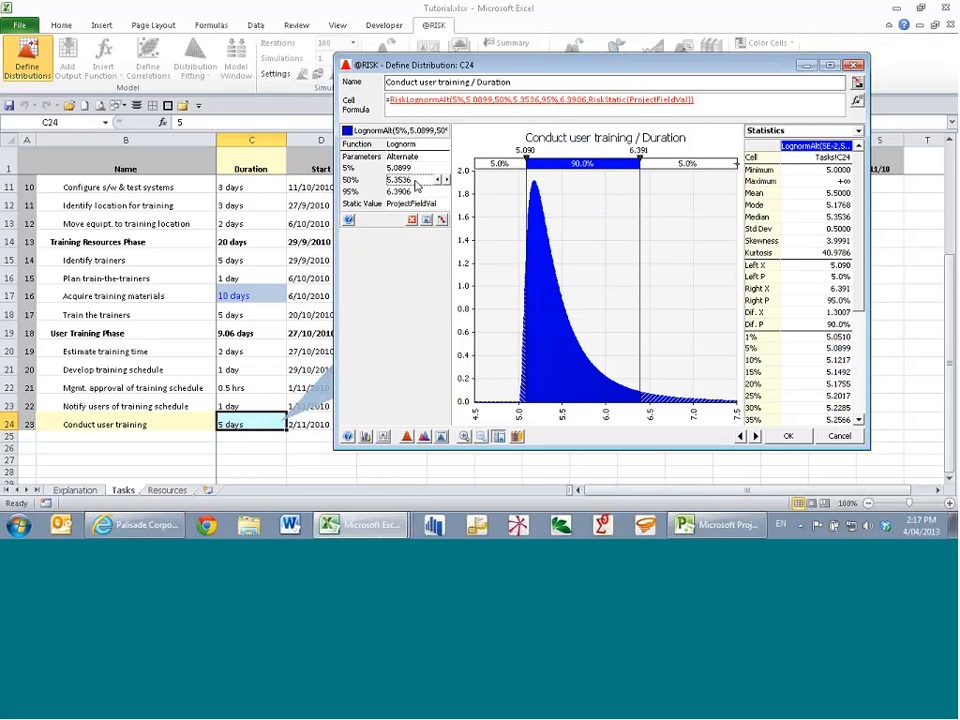
text(5)
click(420, 170)
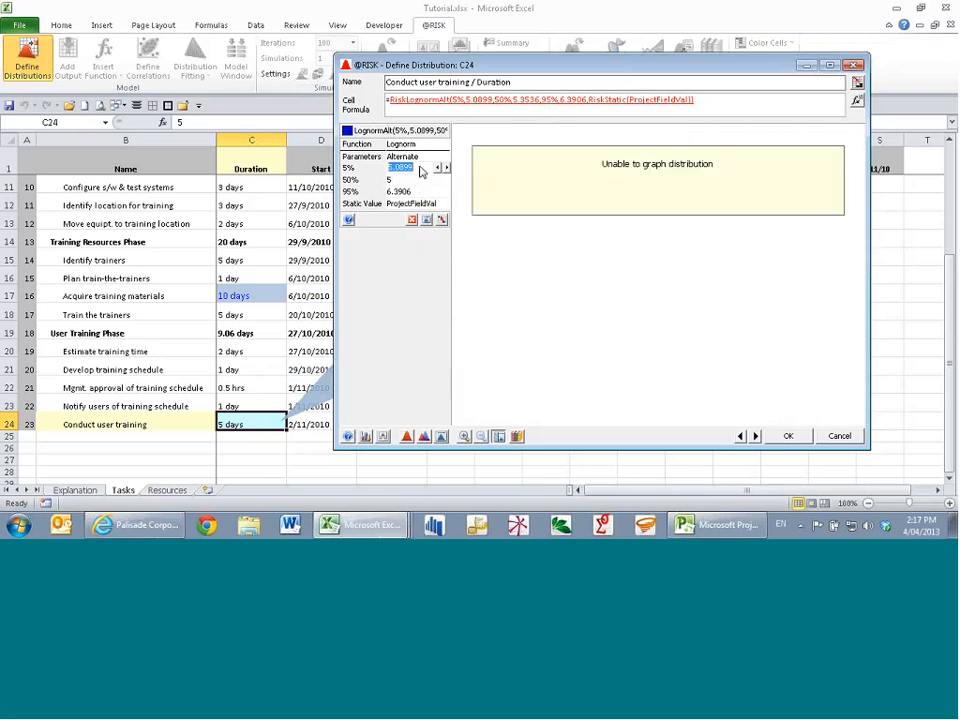
text(4)
click(420, 191)
text(10)
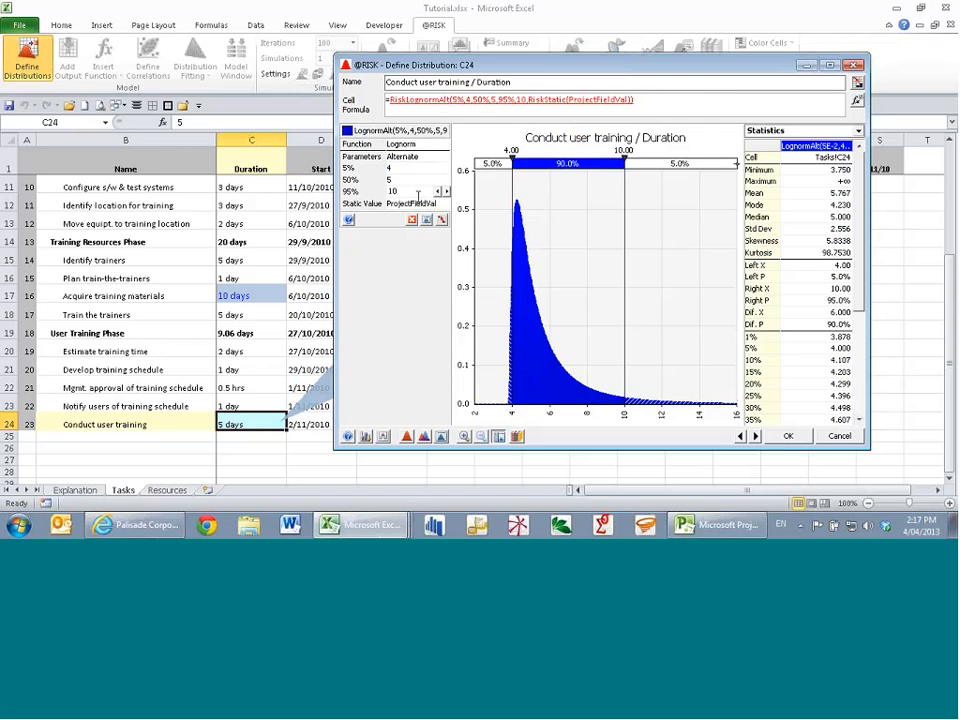
key(BackSpace)
key(BackSpace)
text(8)
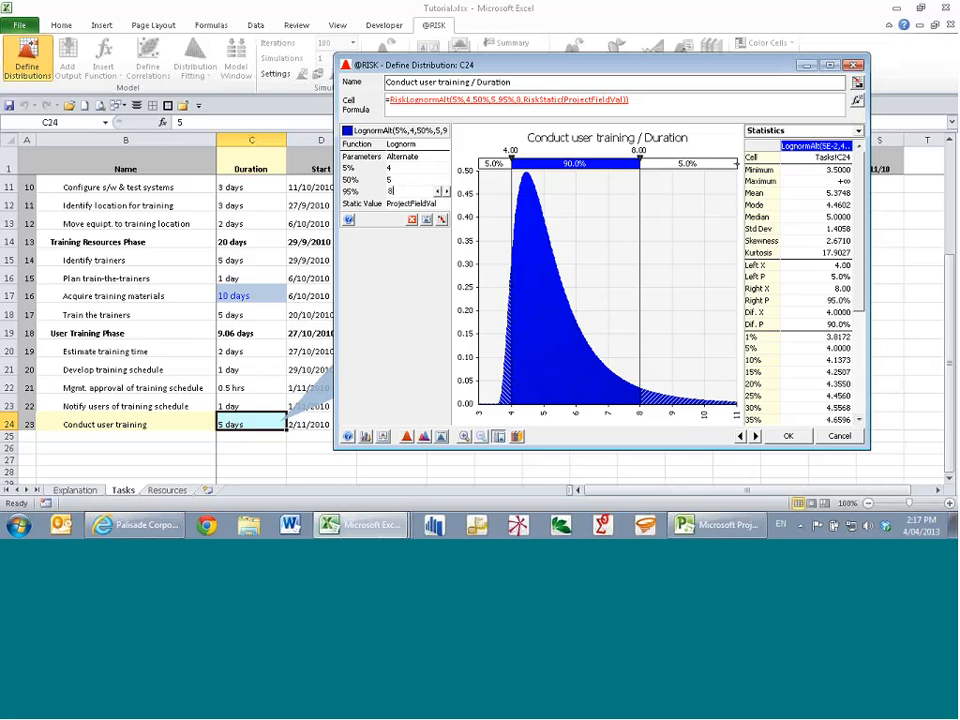
click(787, 436)
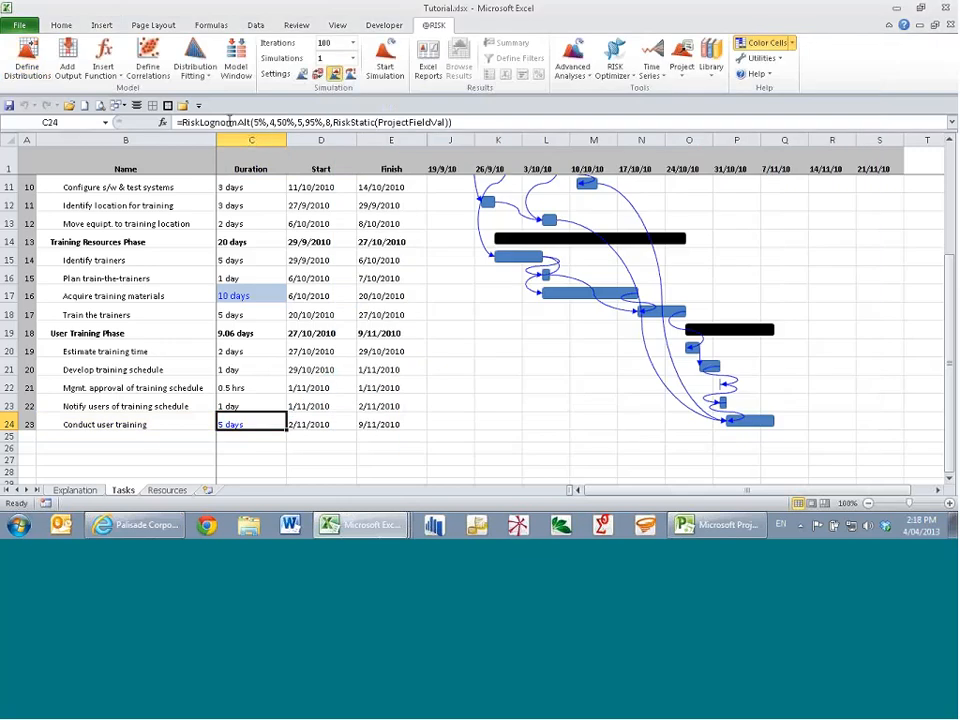
Examine the RiskLognormAlt formula in the Conduct user training duration and the RiskOutput formula in the TRAINING PHASE finish
click(420, 122)
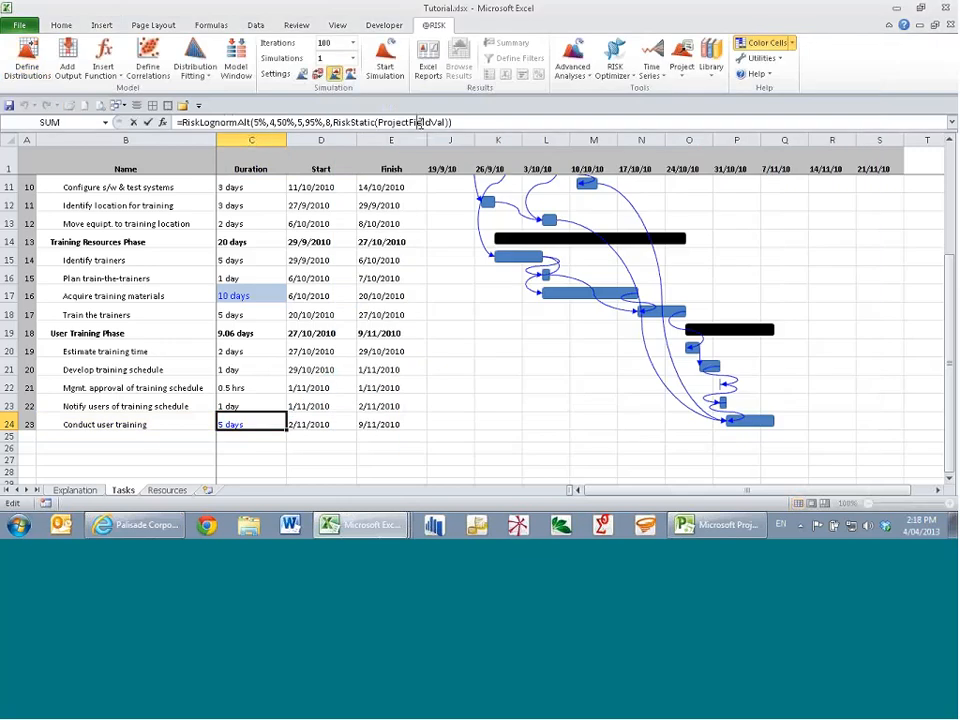
key(Escape)
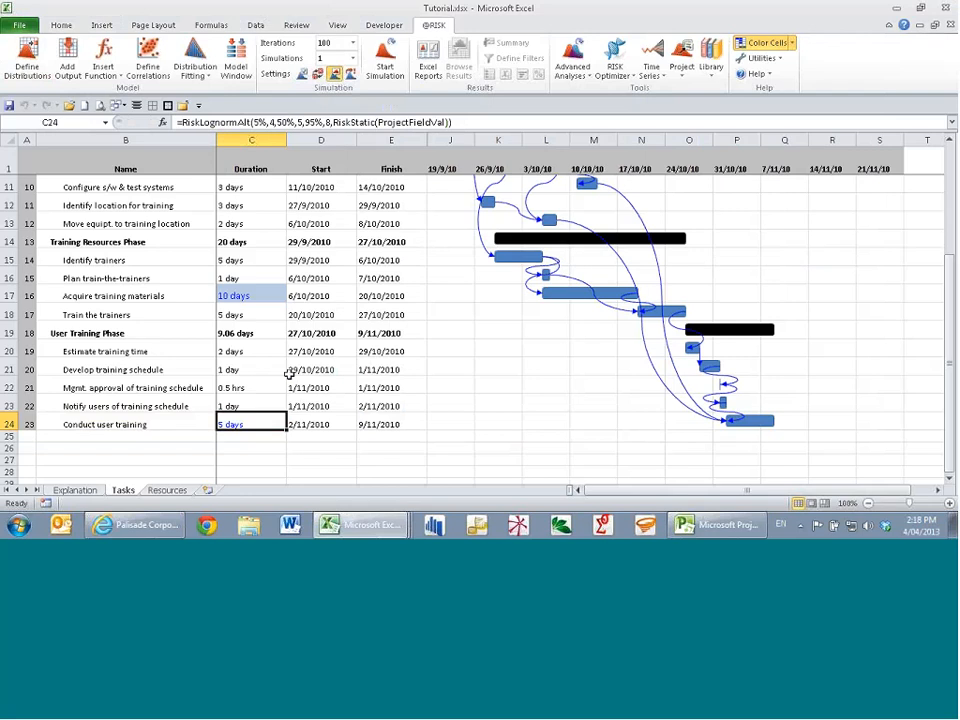
scroll(289, 370, up, 3)
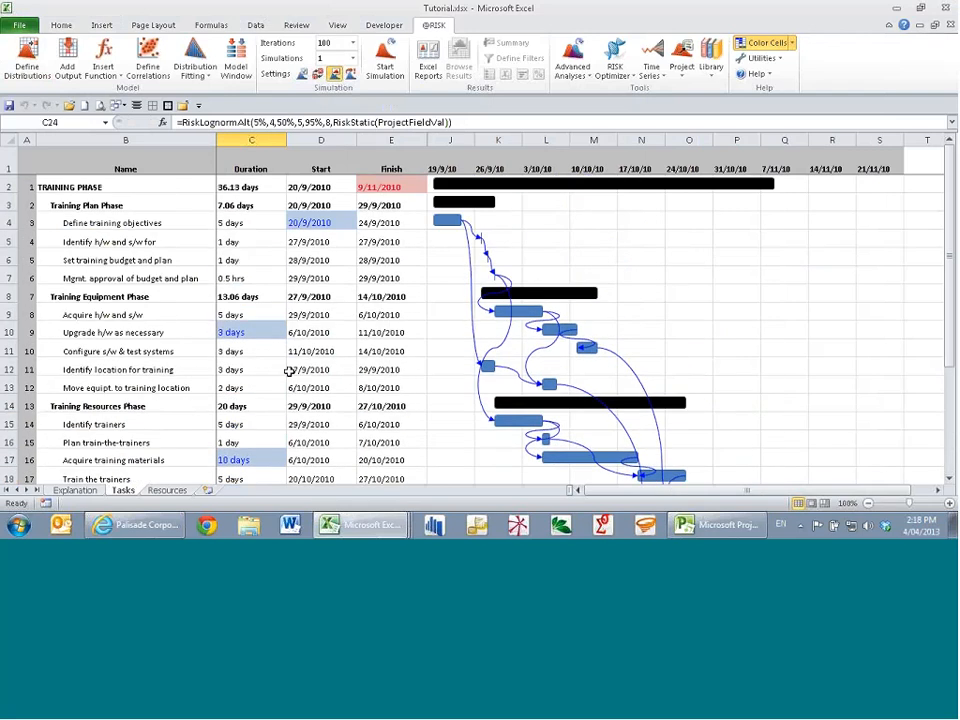
click(385, 187)
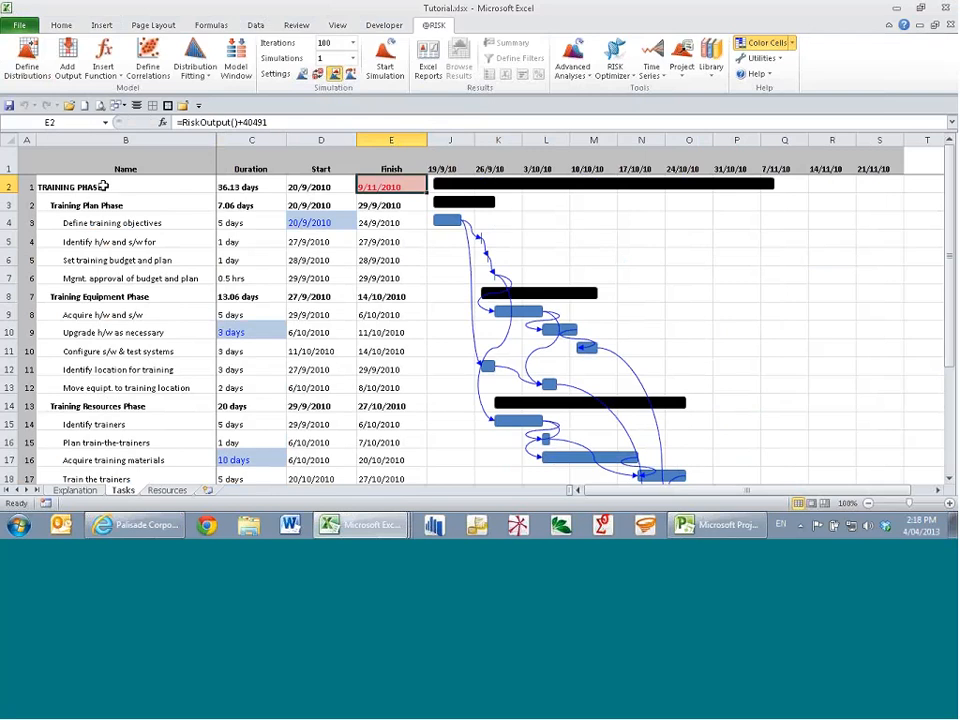
Run the simulation with 100 iterations, review the TRAINING PHASE finish date distribution in an enlarged graph, and close it
click(385, 68)
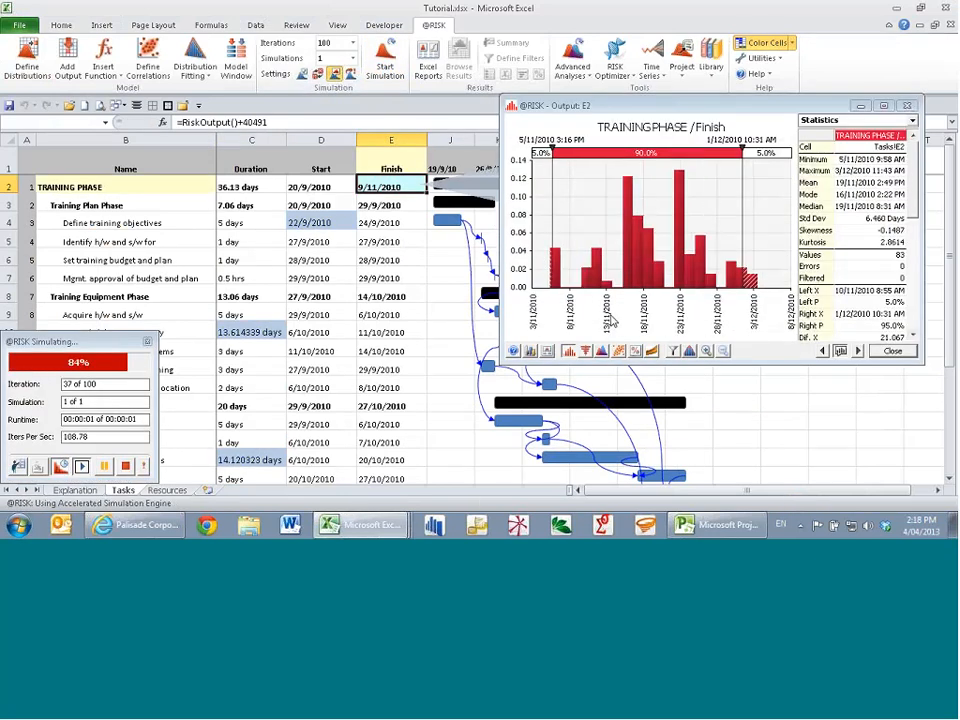
drag(605, 110, 550, 79)
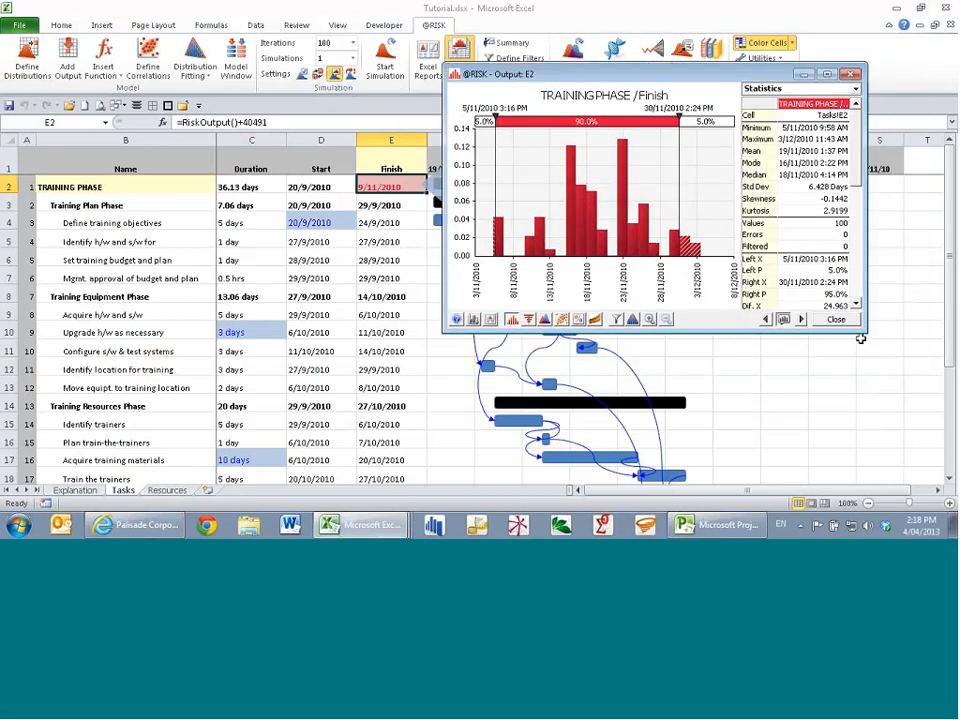
drag(866, 332, 921, 414)
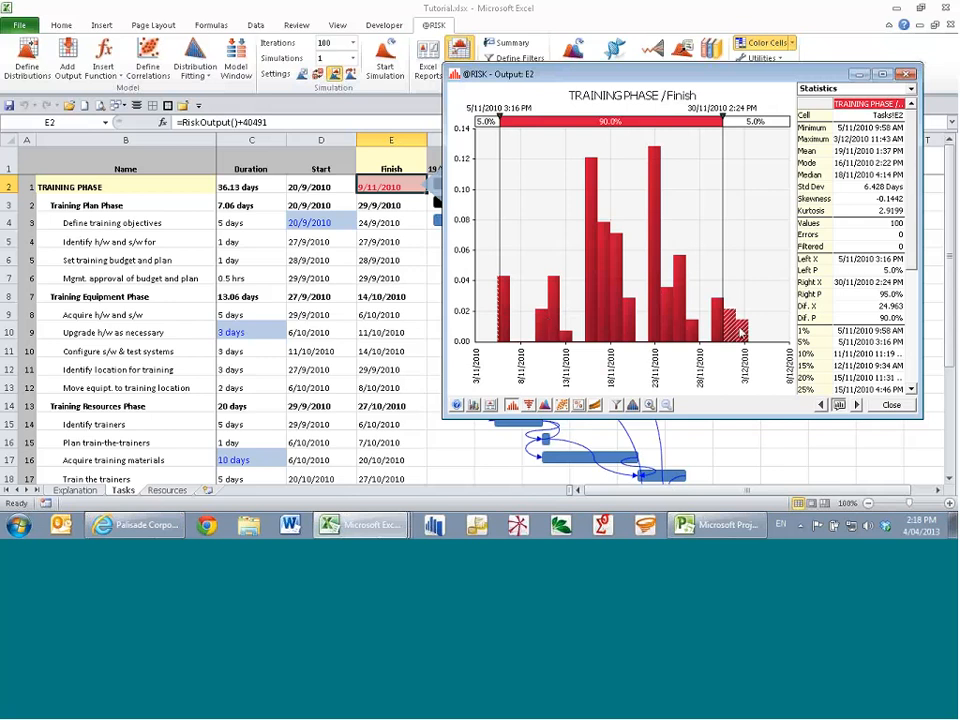
click(891, 405)
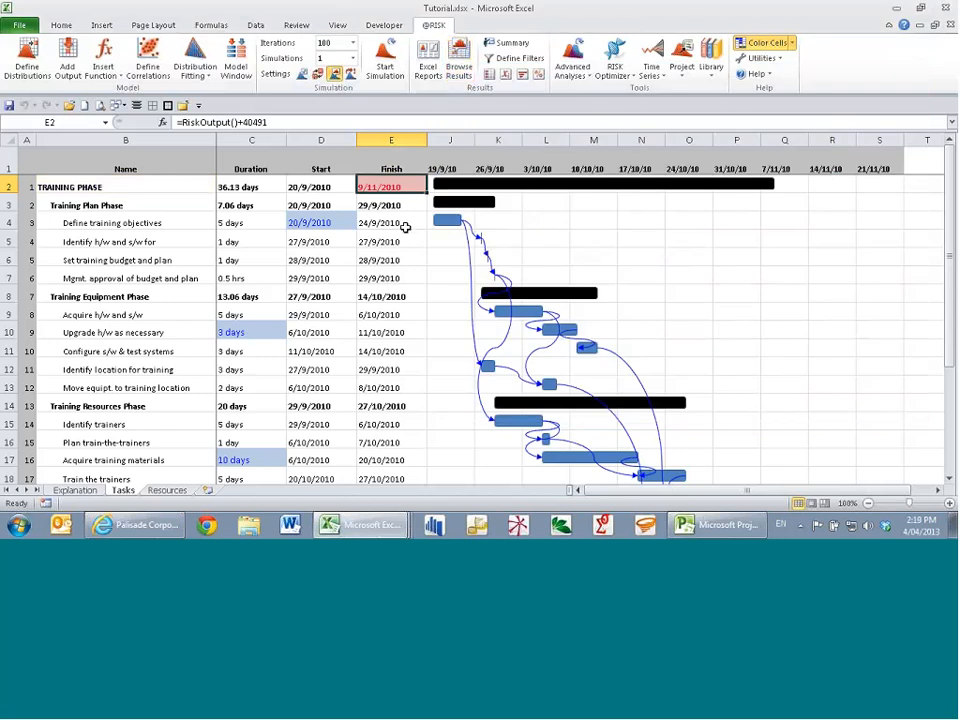
Turn on random sampling during recalculation and resample the Tasks schedule twice to see its dates and durations vary
click(318, 74)
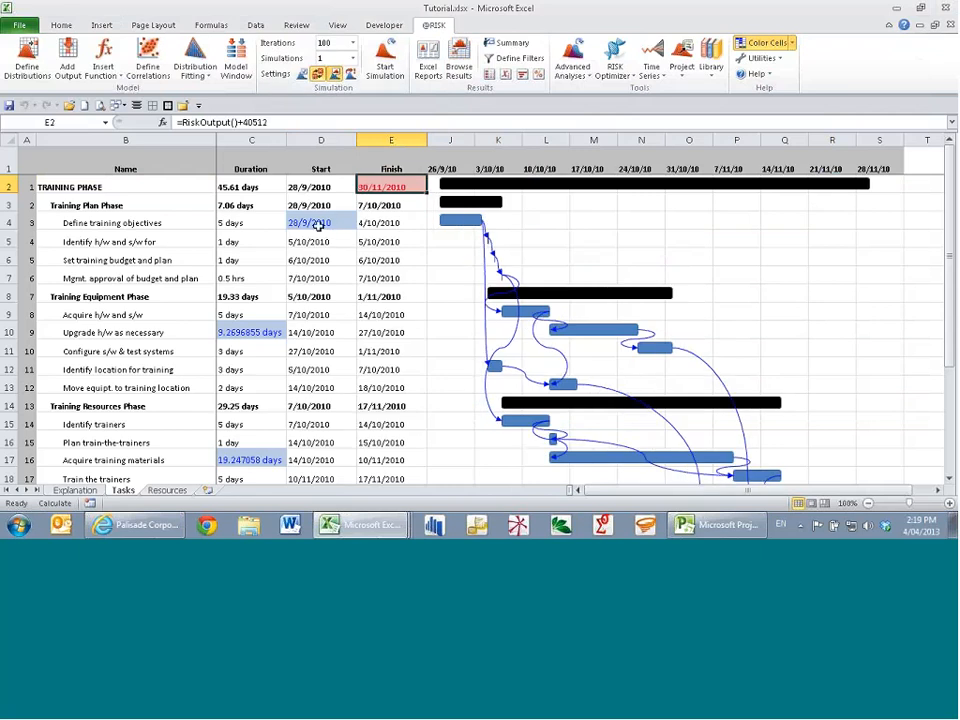
key(F9)
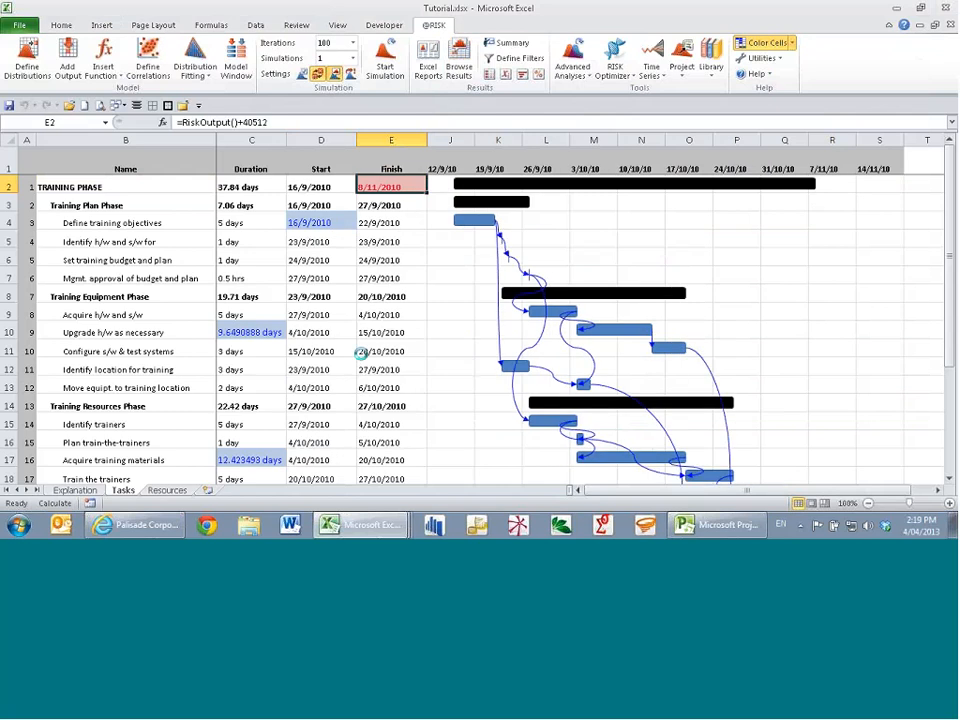
key(F9)
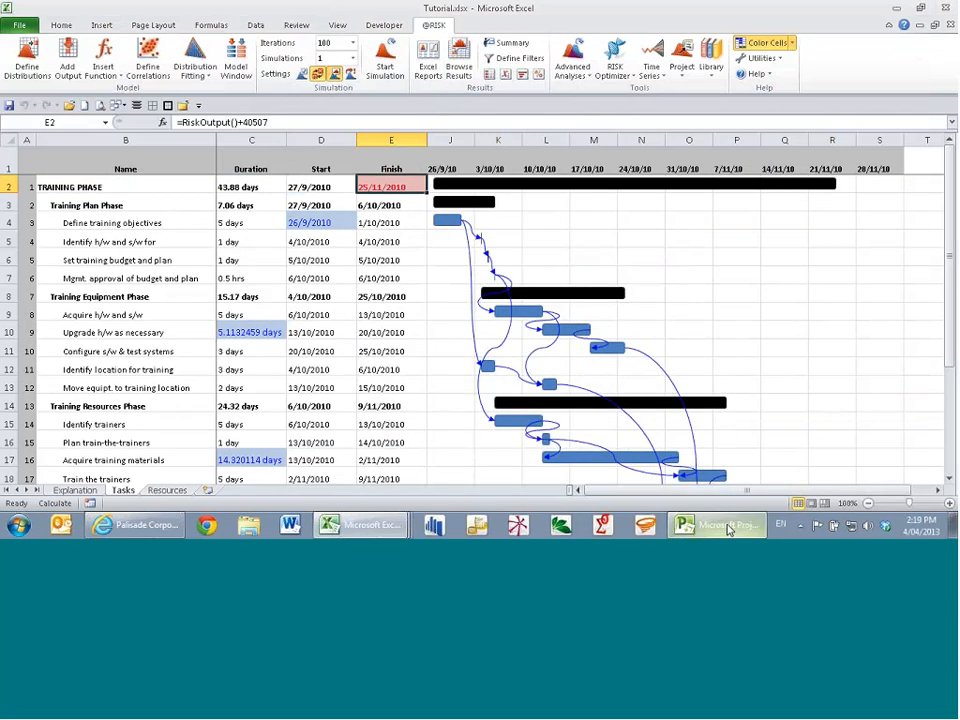
View the resampled schedule in Microsoft Project, and back in Excel recalculate once more before restoring static values
click(728, 530)
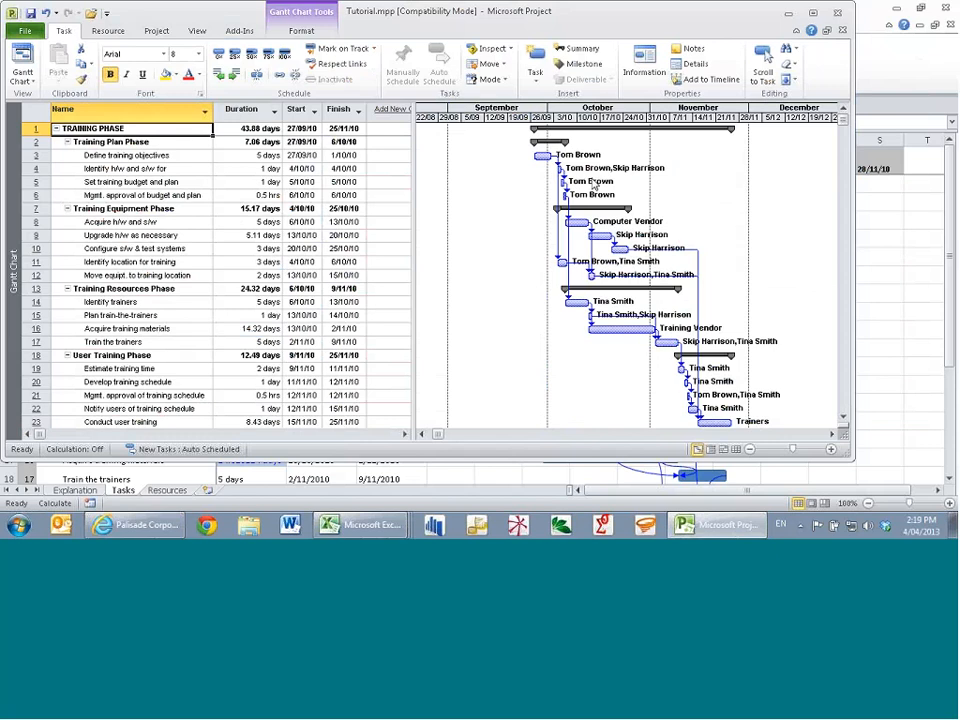
click(878, 274)
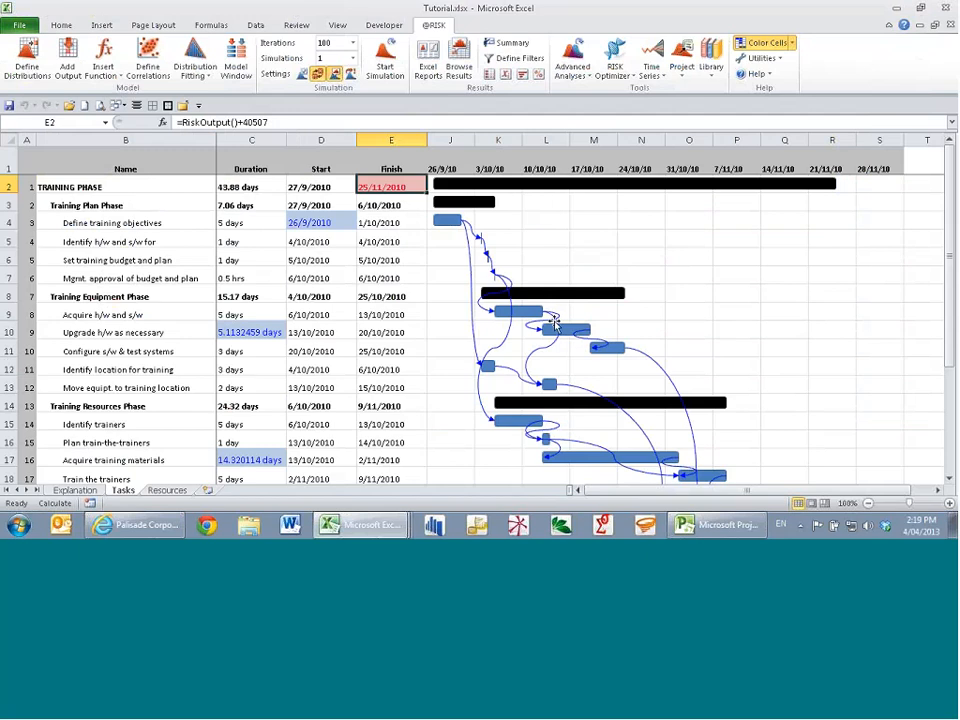
key(F9)
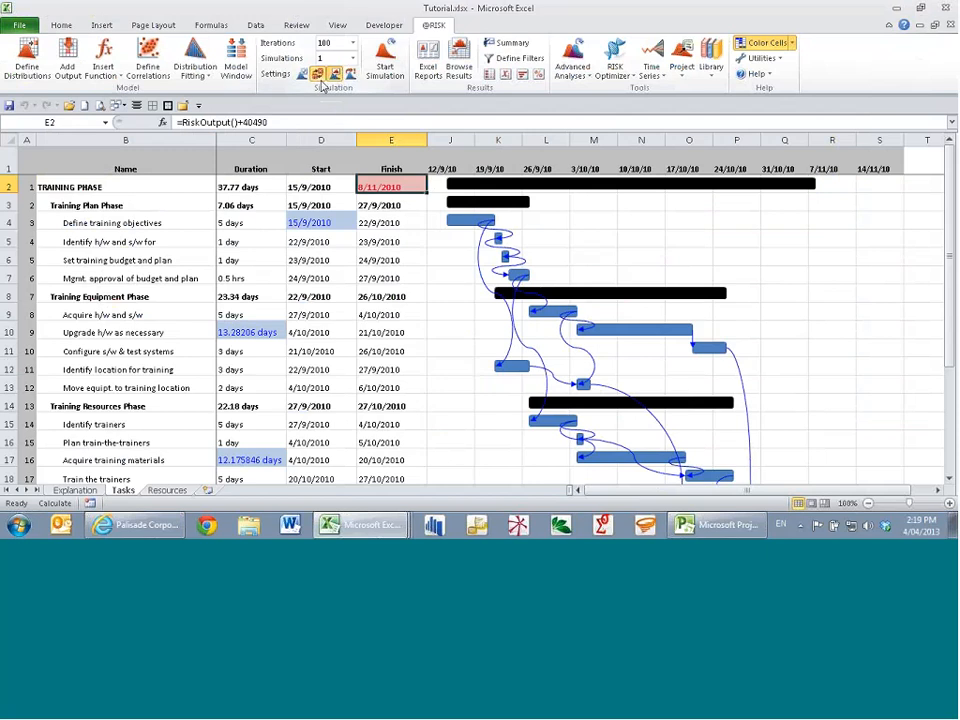
click(317, 76)
click(264, 192)
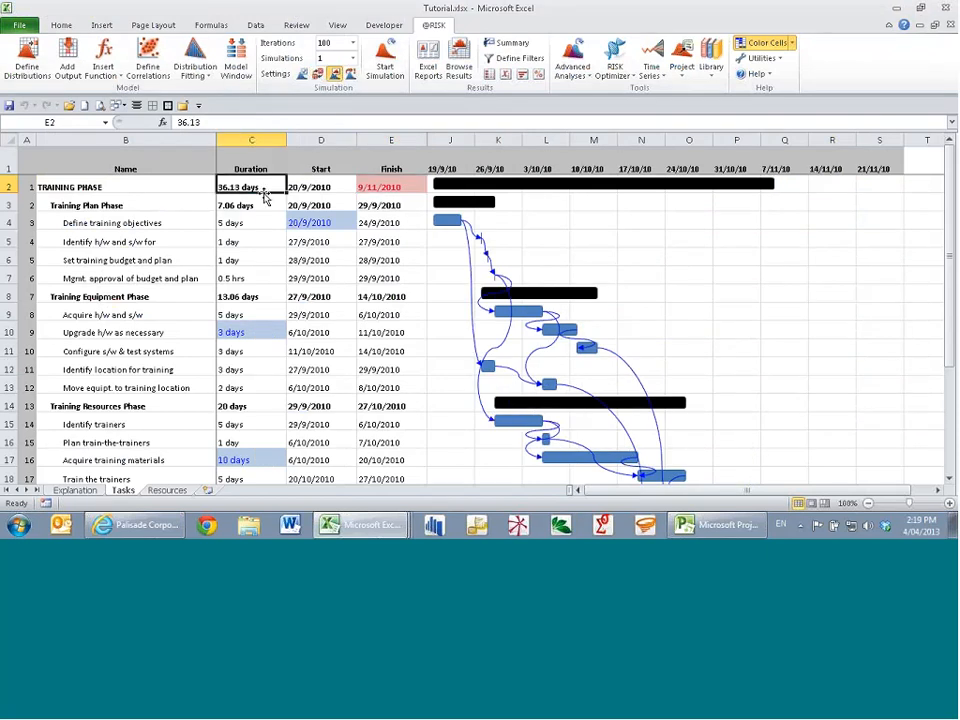
click(69, 77)
click(489, 221)
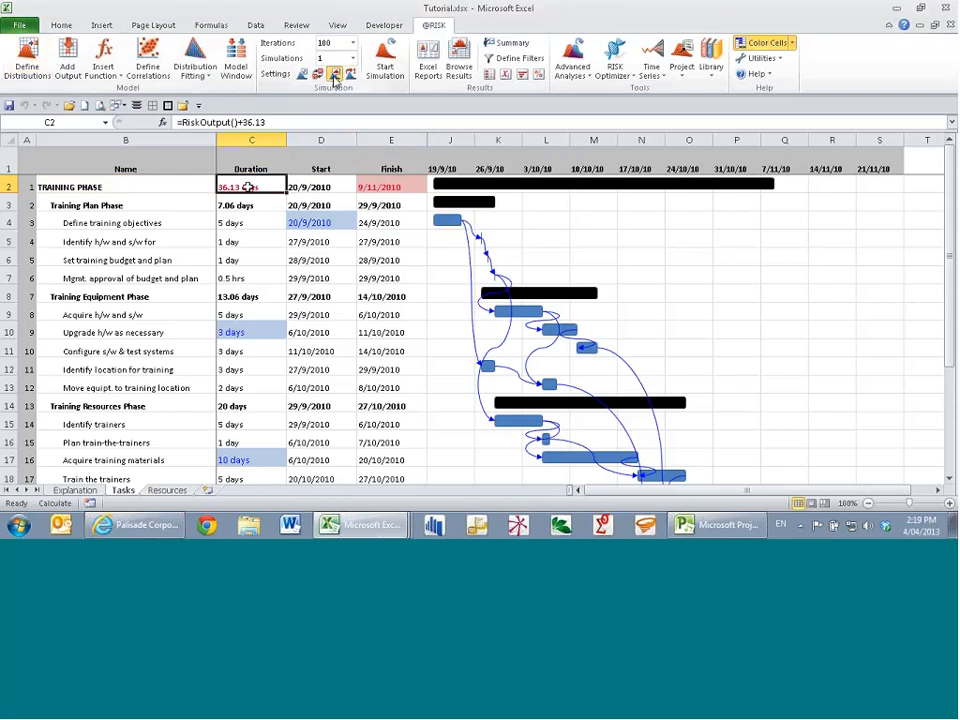
Set the number of iterations to 500 and run the simulation
click(352, 43)
click(326, 82)
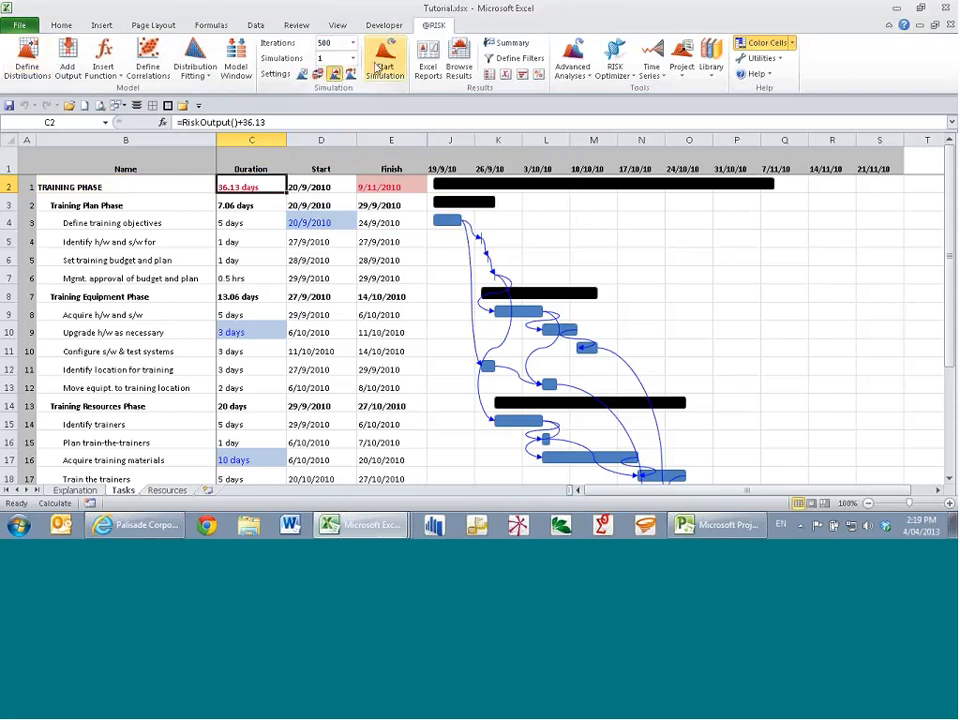
click(385, 62)
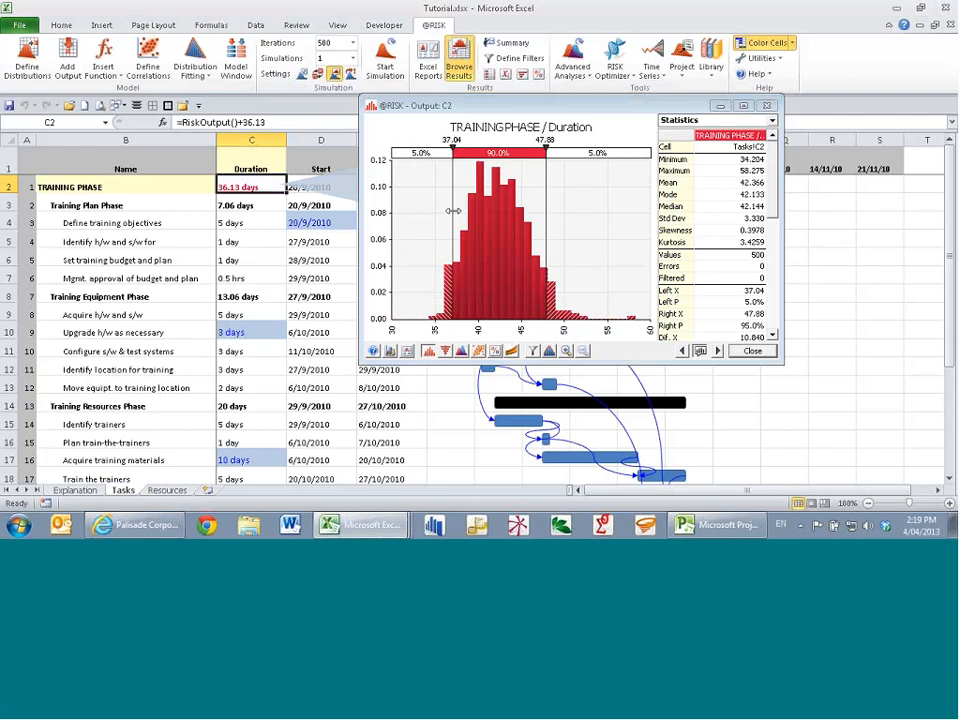
Move from the duration results to the TRAINING PHASE finish output and enlarge its histogram window for review
click(718, 351)
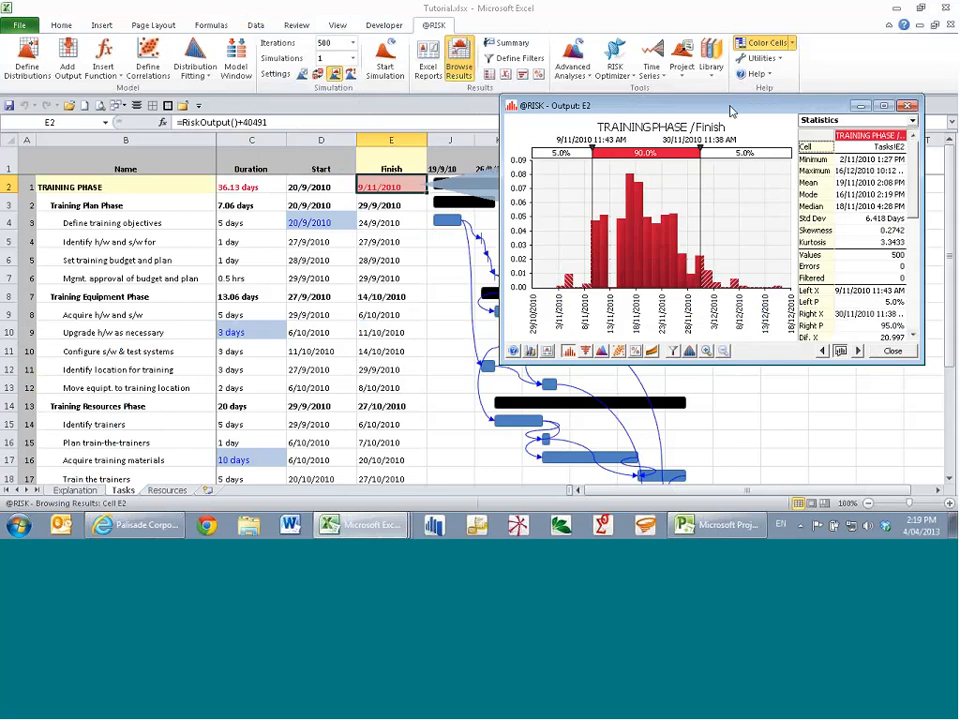
drag(730, 110, 380, 55)
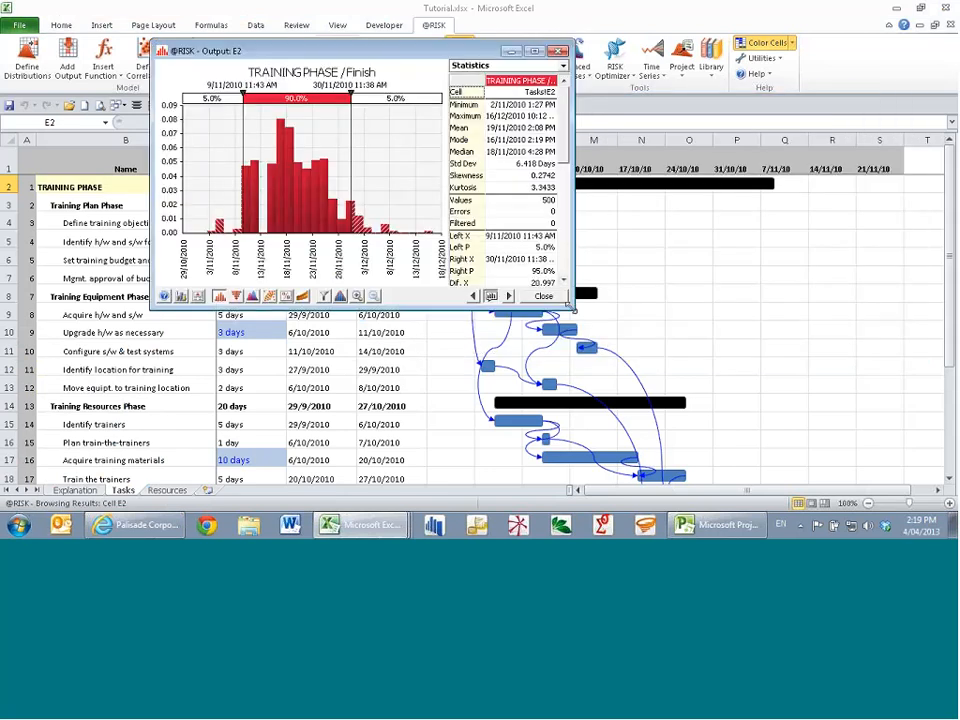
drag(573, 307, 724, 450)
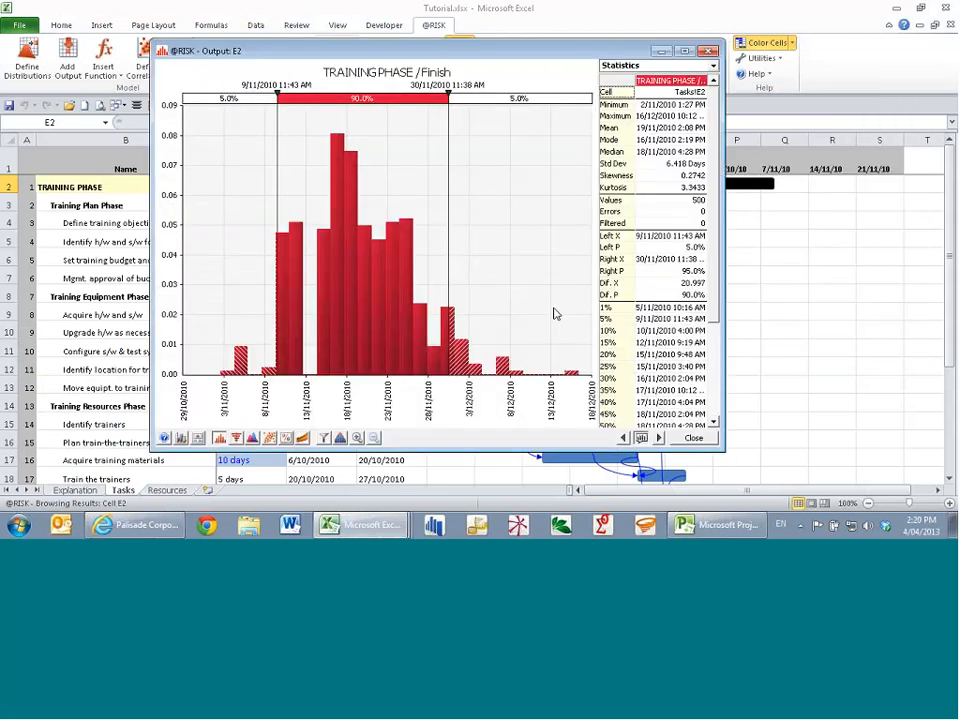
Display the TRAINING PHASE finish results as an ascending cumulative curve and shift the results window clear of the task list
click(219, 438)
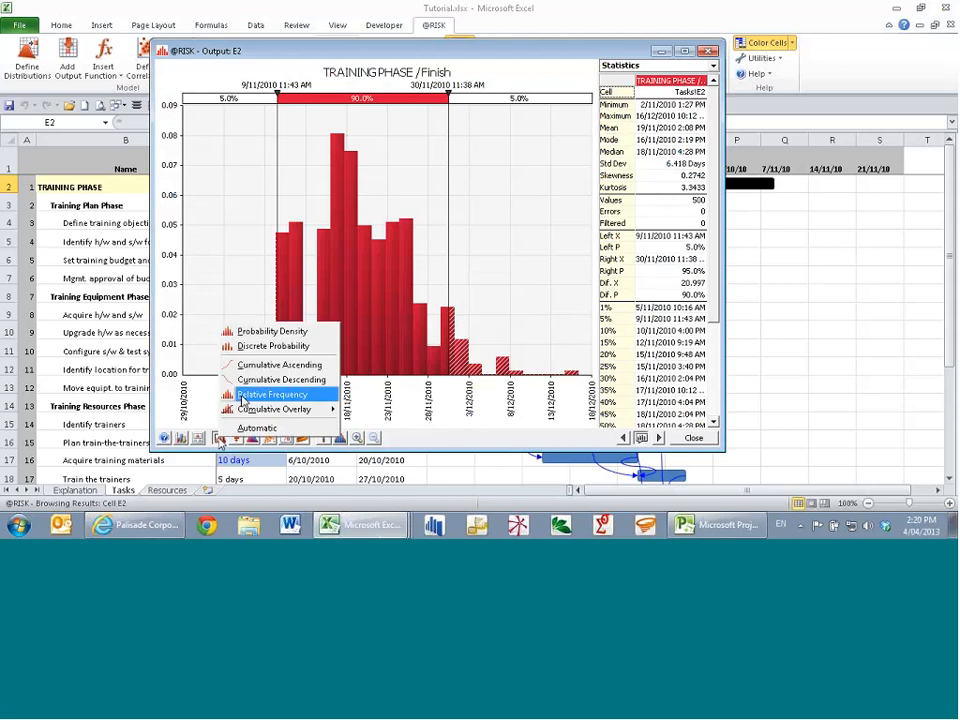
click(257, 367)
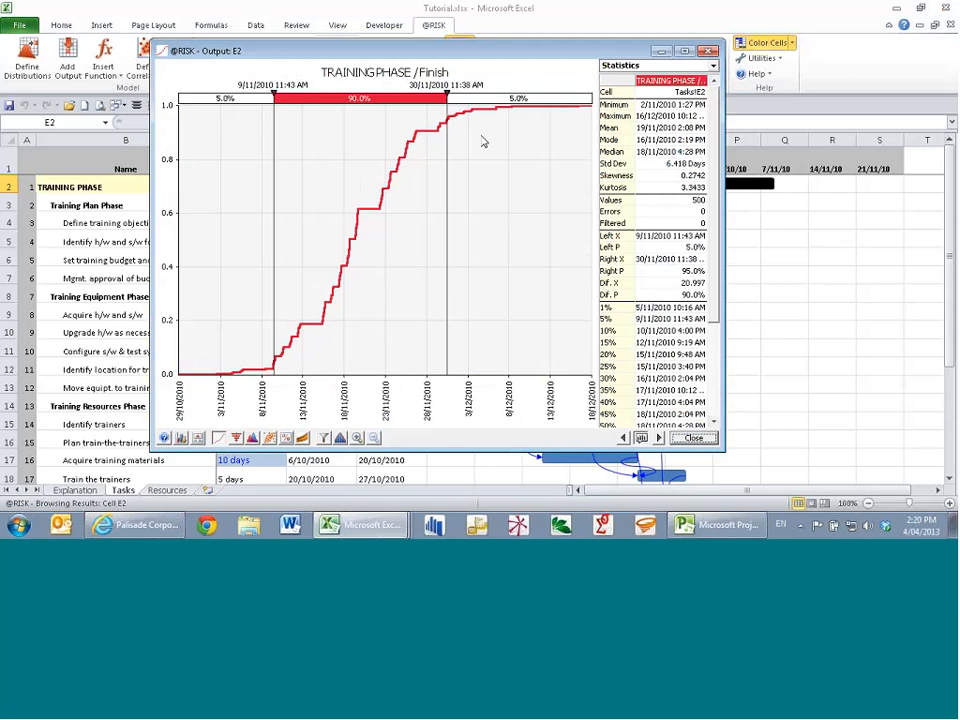
drag(400, 51, 488, 43)
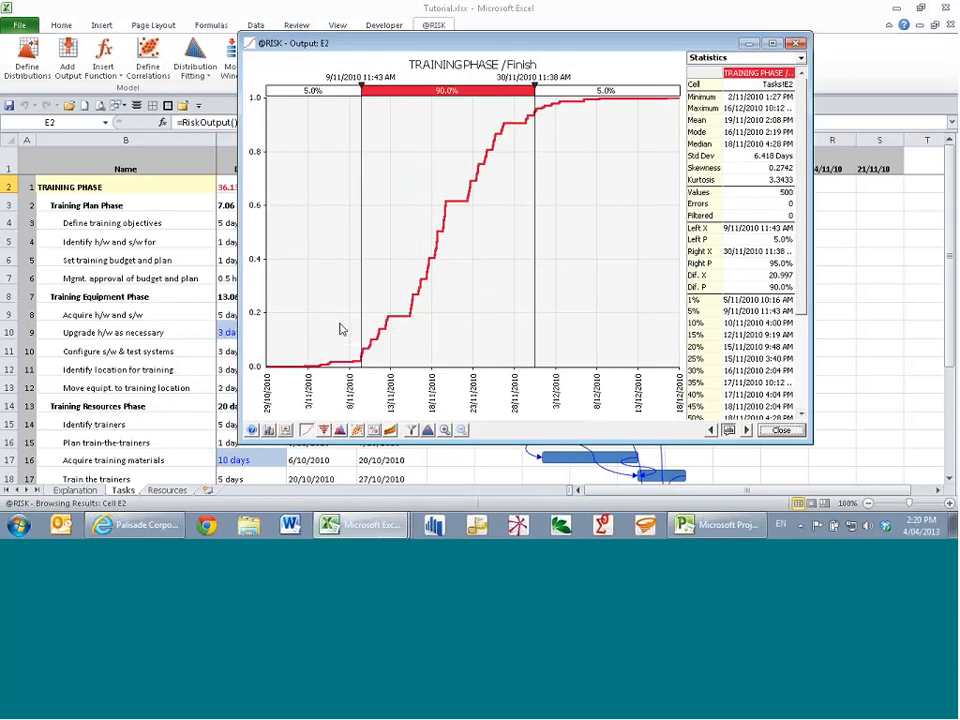
Show a change-in-output tornado graph for the TRAINING PHASE finish and base its ranking on the 90% percentile
click(325, 430)
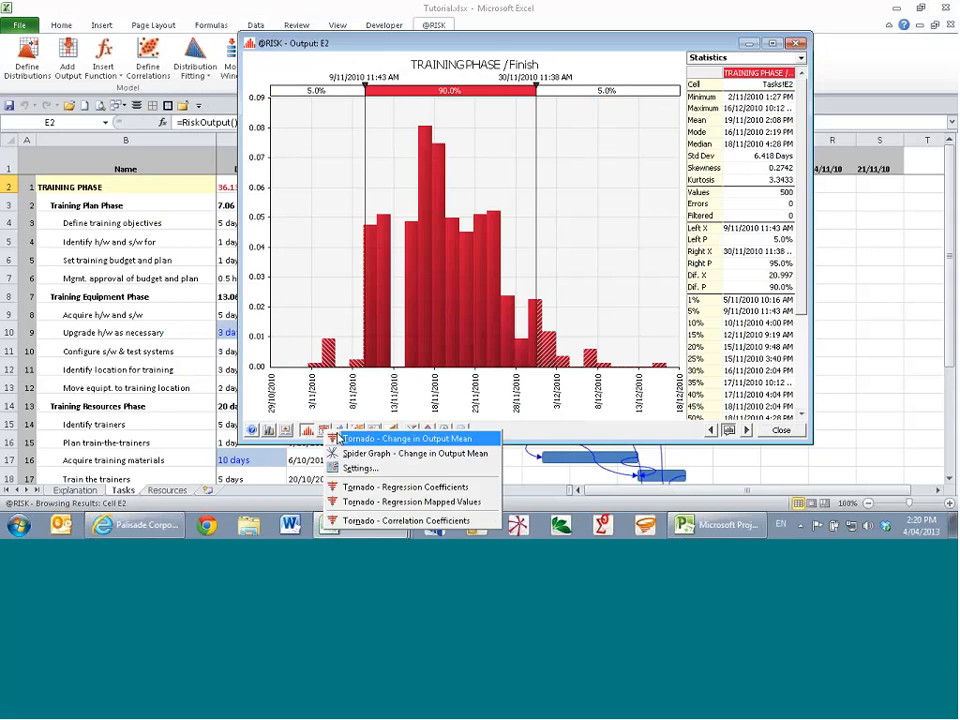
click(340, 438)
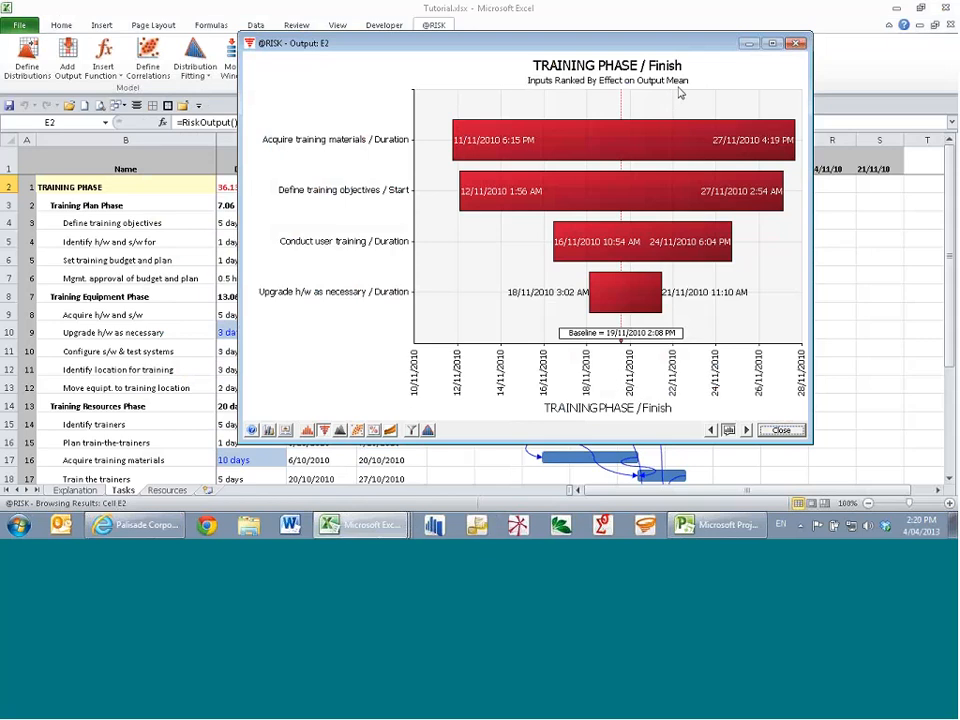
click(324, 430)
click(350, 472)
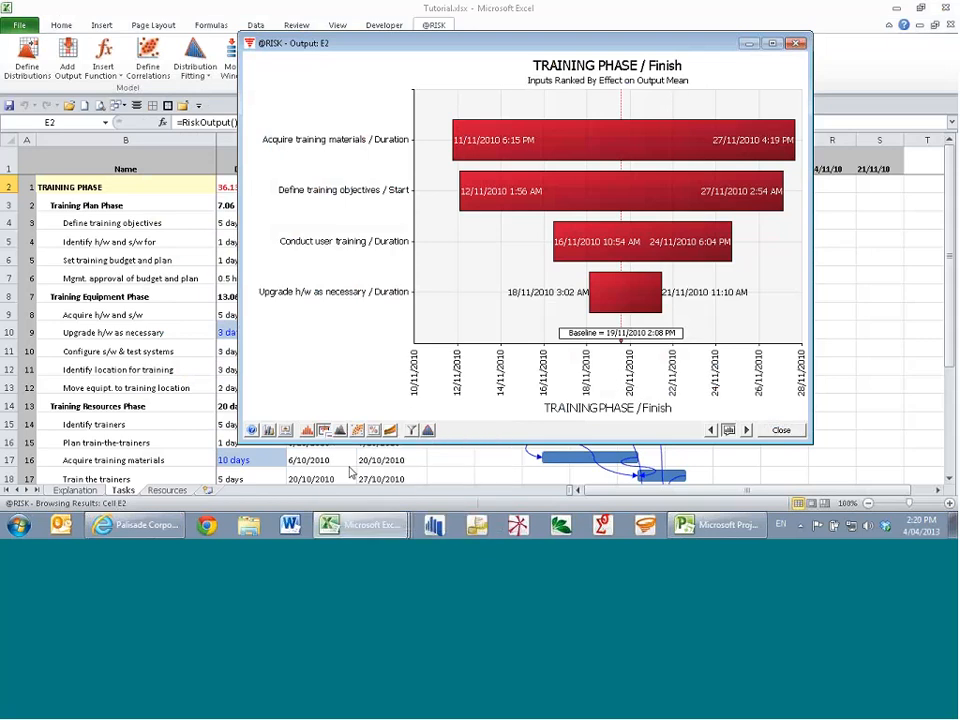
click(536, 236)
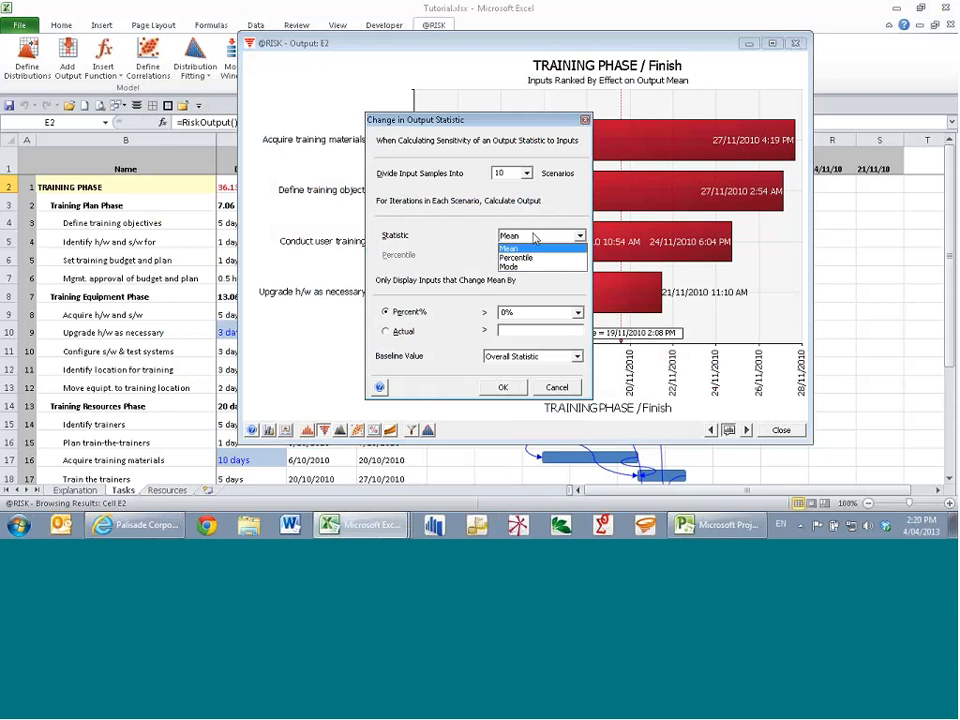
click(536, 257)
click(578, 256)
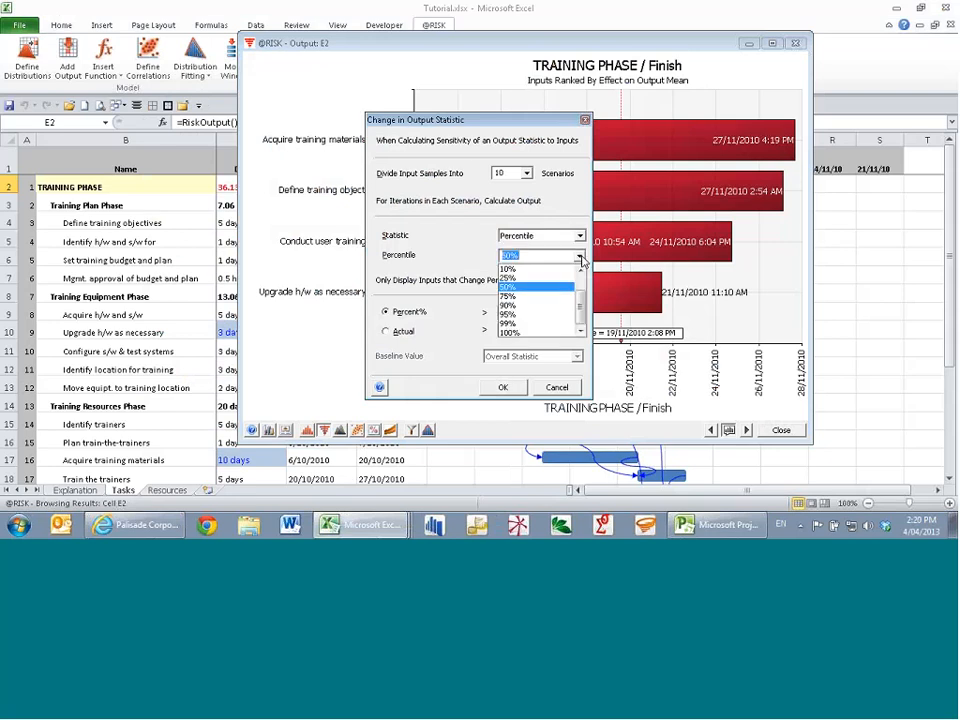
click(541, 318)
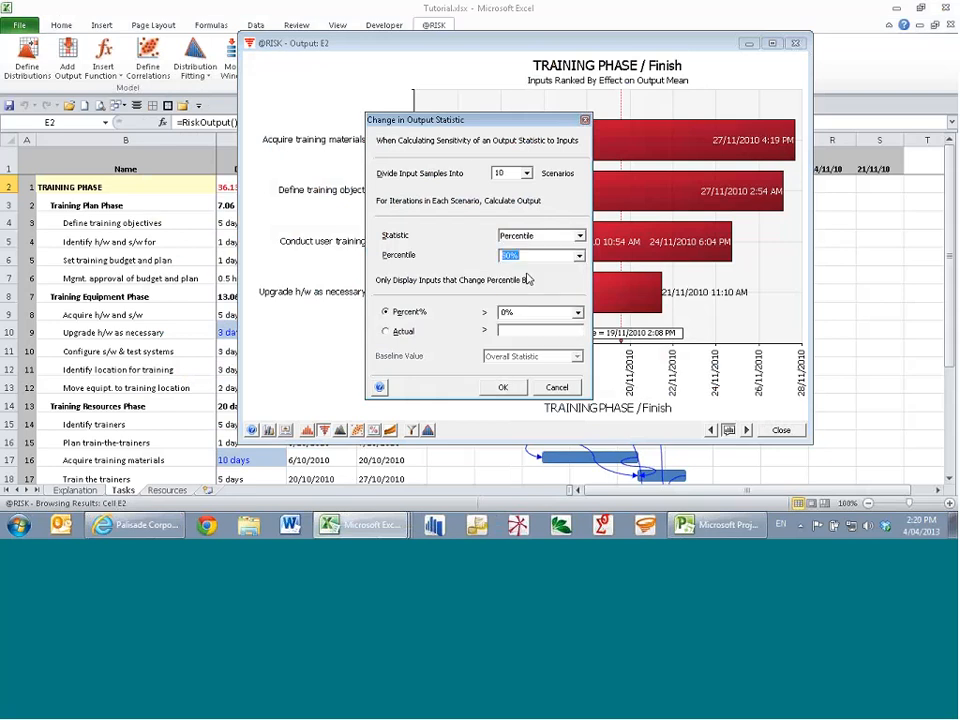
text(90%)
key(Return)
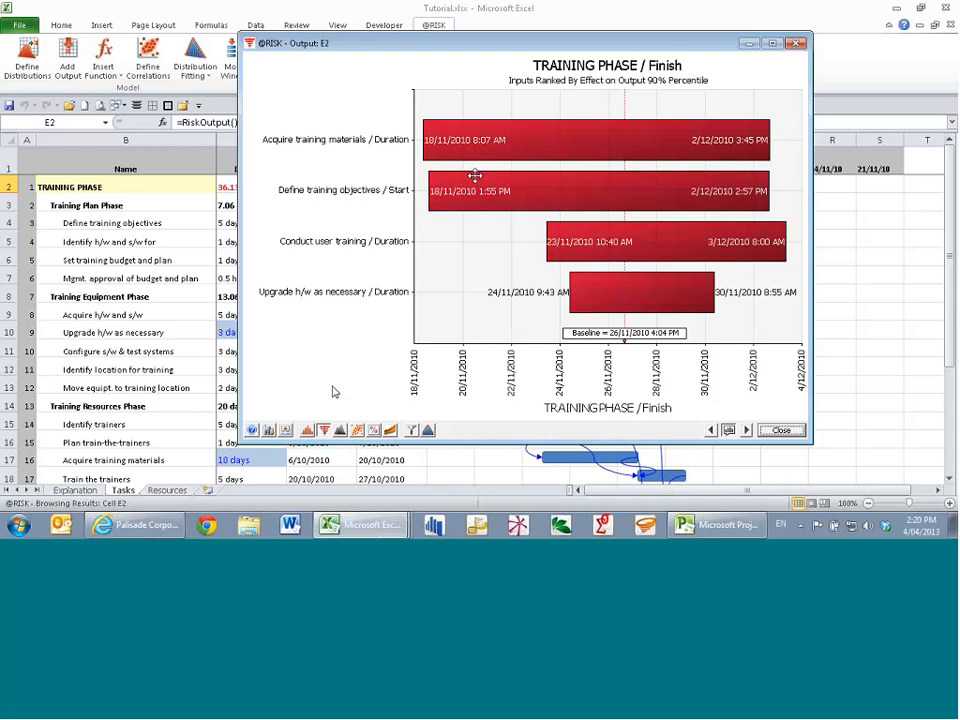
View the finish output's regression coefficients tornado and its histogram with an ascending cumulative overlay, and close the results
click(324, 430)
click(361, 496)
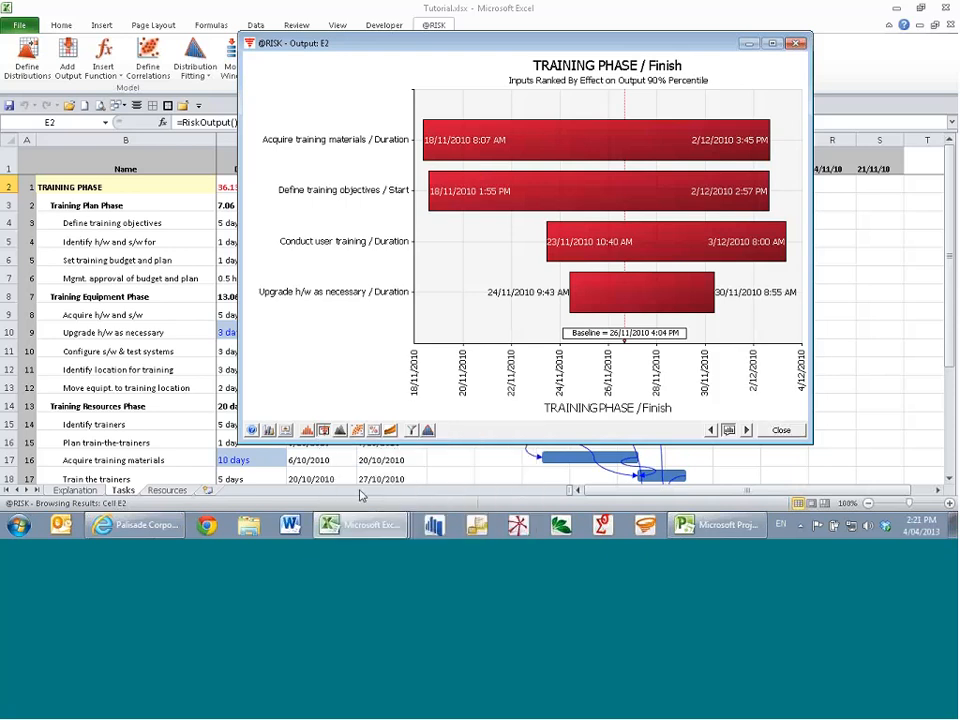
click(307, 430)
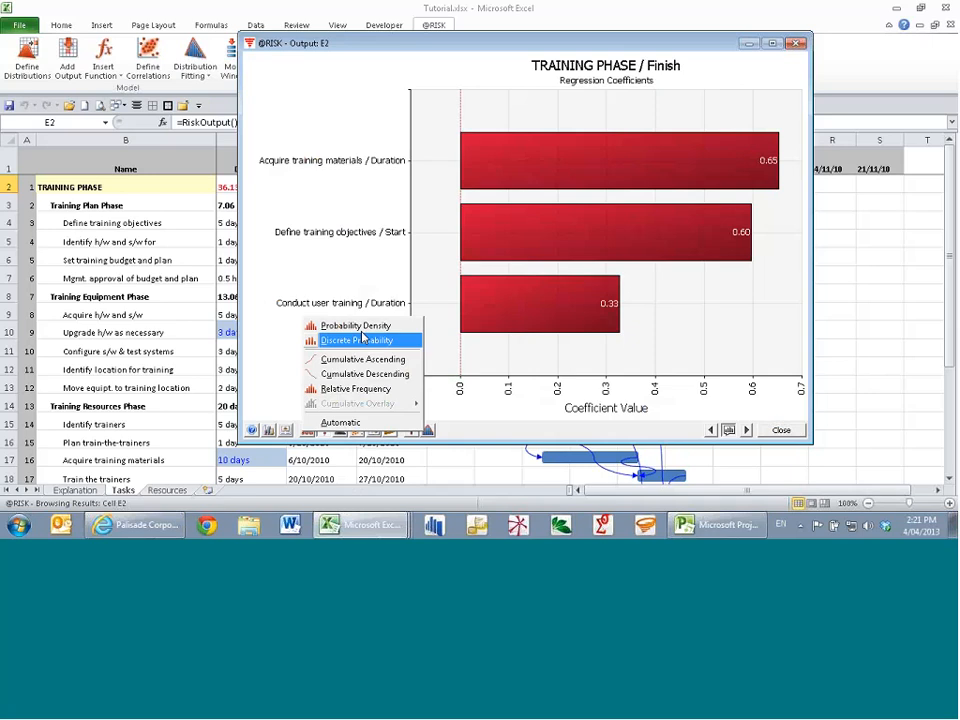
click(363, 339)
click(307, 430)
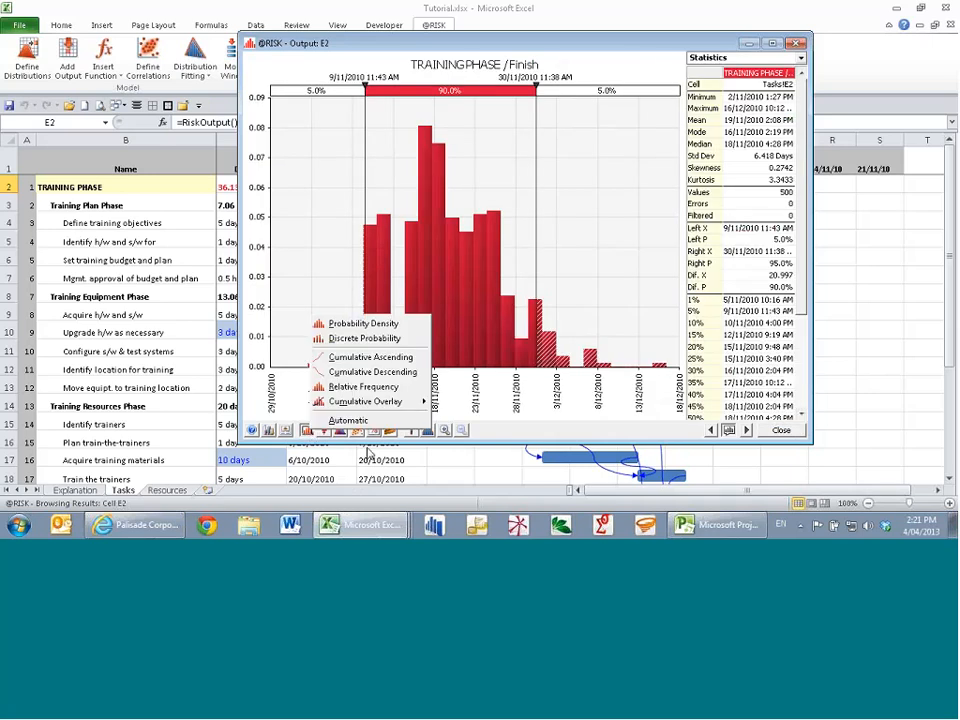
click(455, 400)
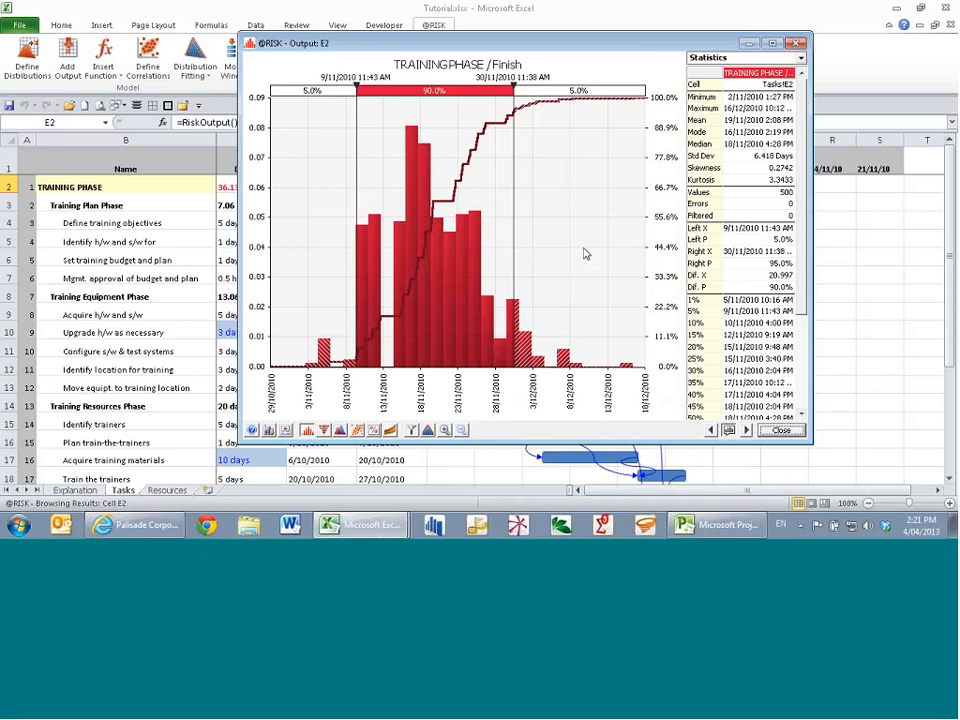
drag(743, 42, 686, 44)
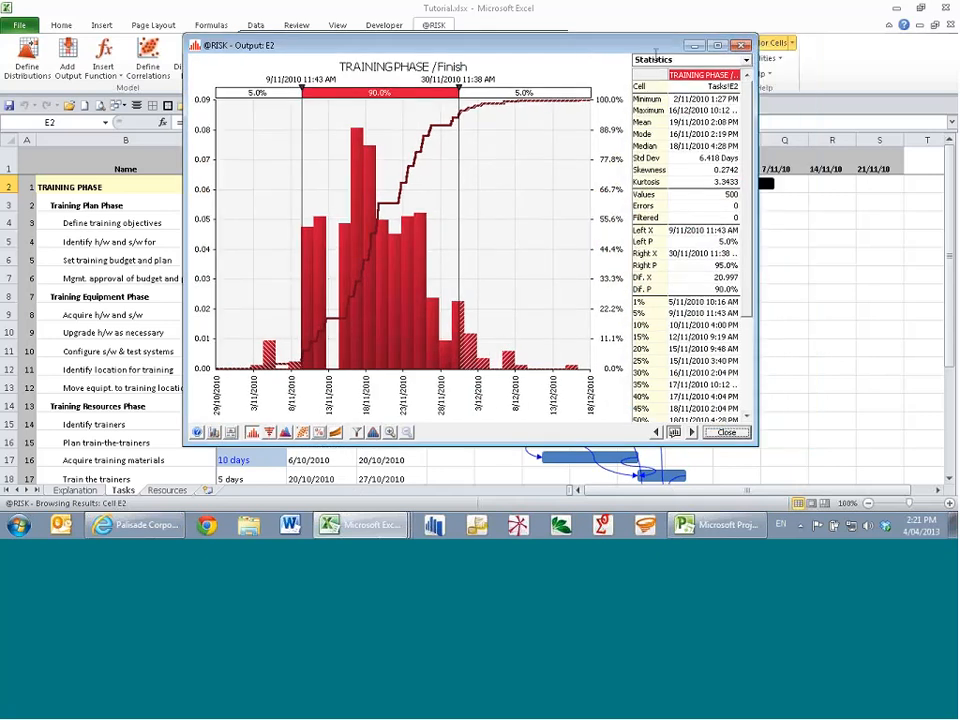
click(741, 46)
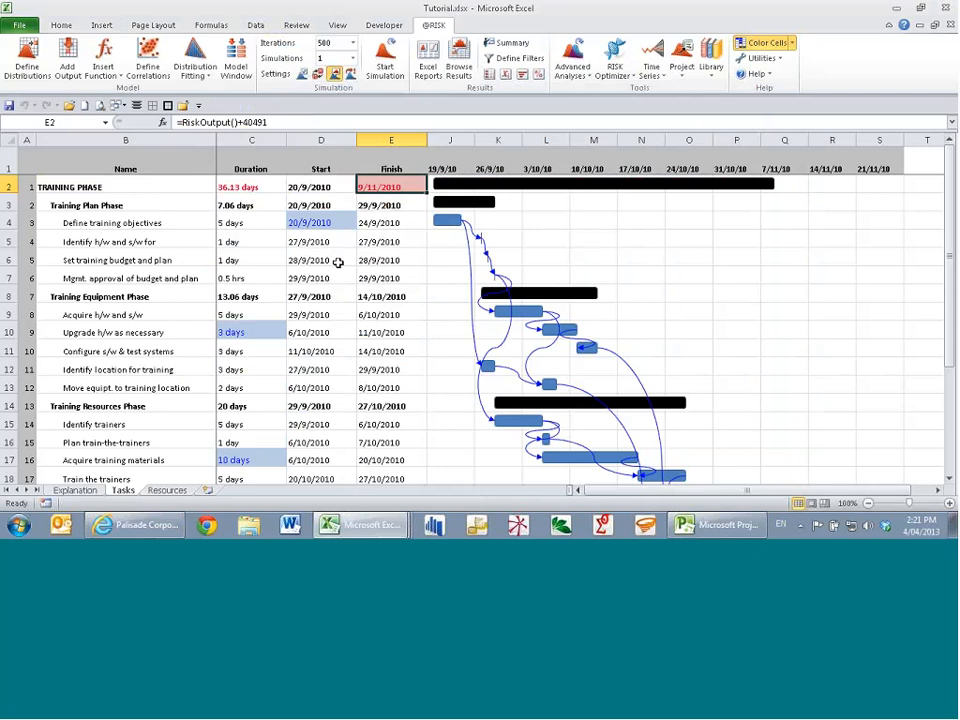
Inspect the start of Define training objectives and the duration of Upgrade h/w as necessary, and call up the project settings
click(328, 230)
click(268, 328)
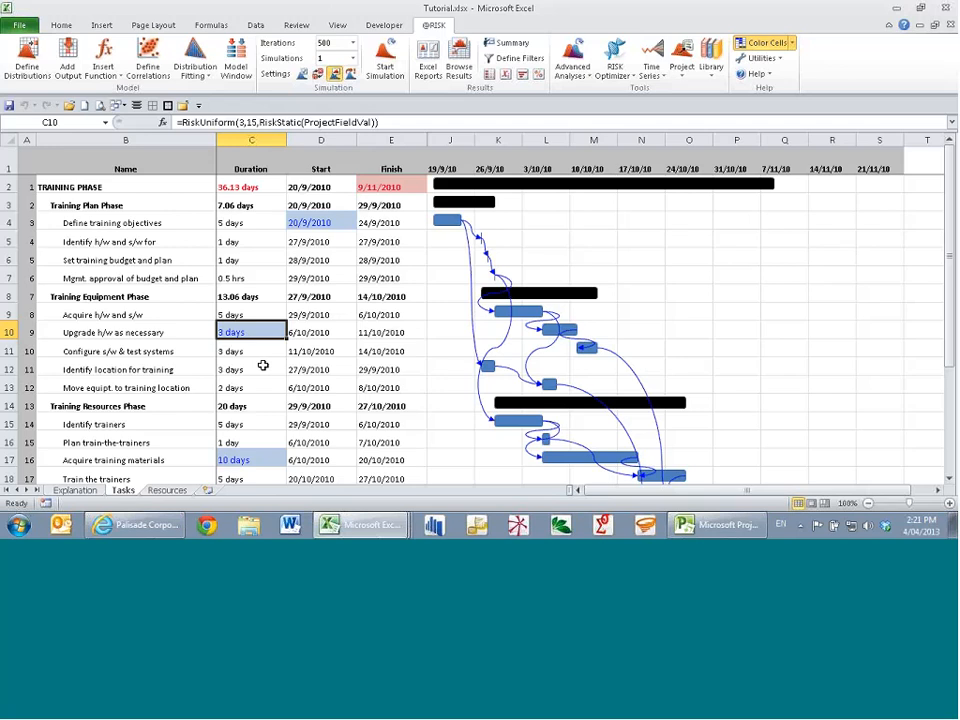
click(683, 72)
click(722, 160)
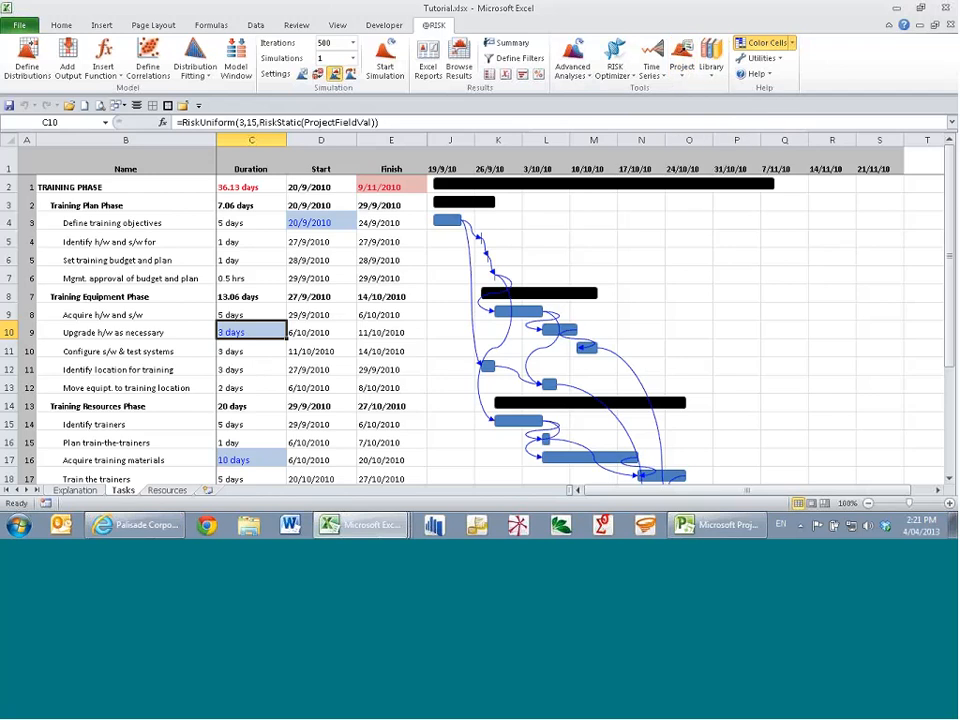
Close the Tutorial.xlsx workbook without saving its changes
click(332, 273)
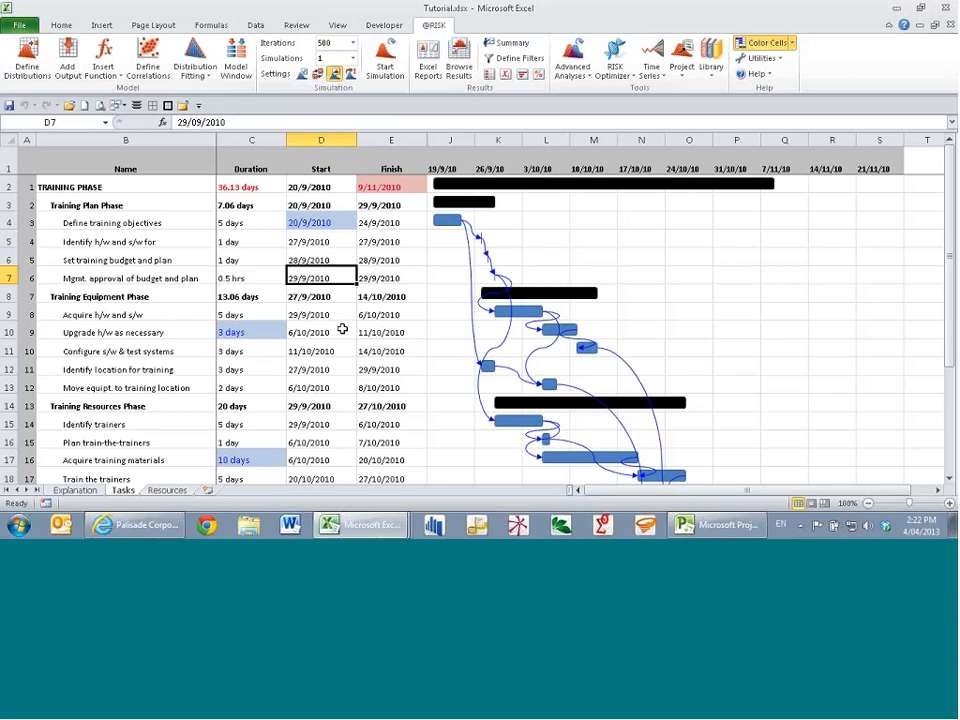
key(ctrl+w)
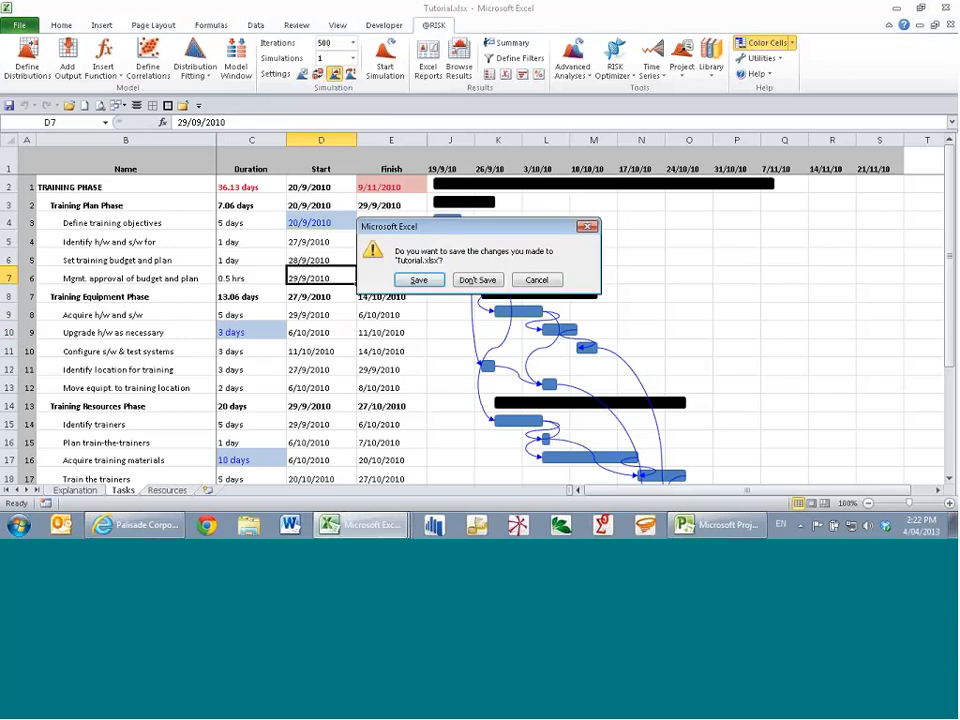
click(477, 280)
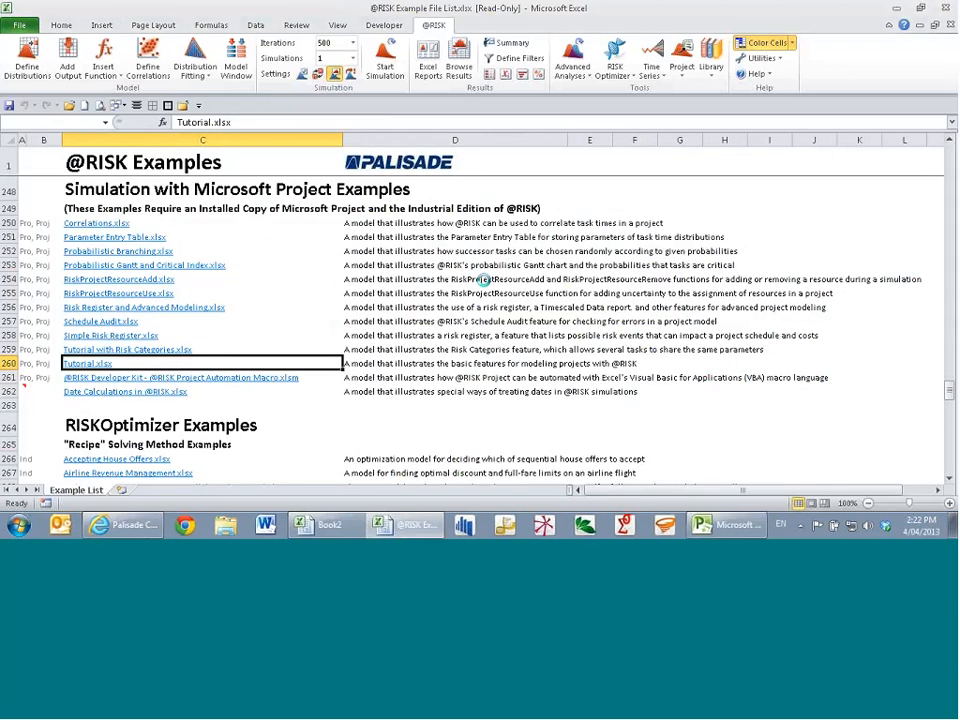
click(681, 62)
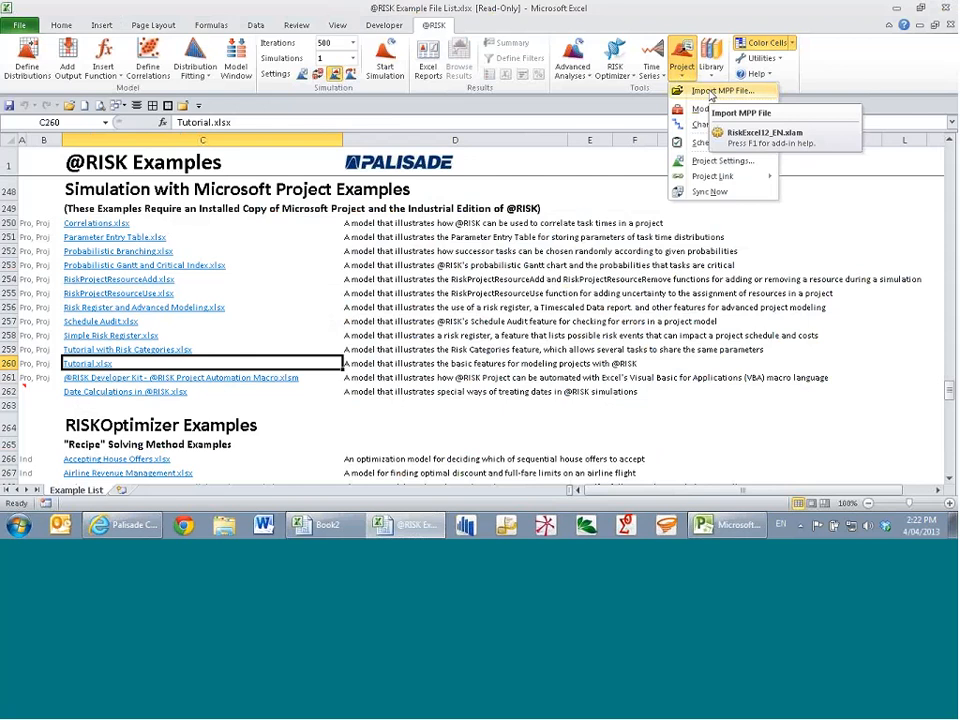
click(711, 93)
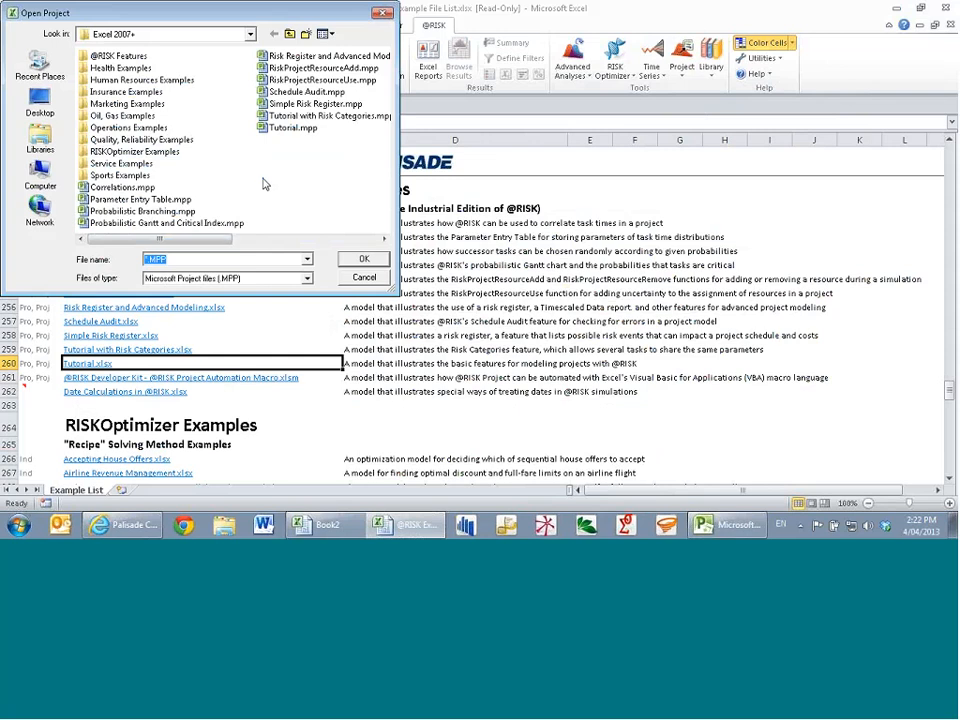
double_click(289, 128)
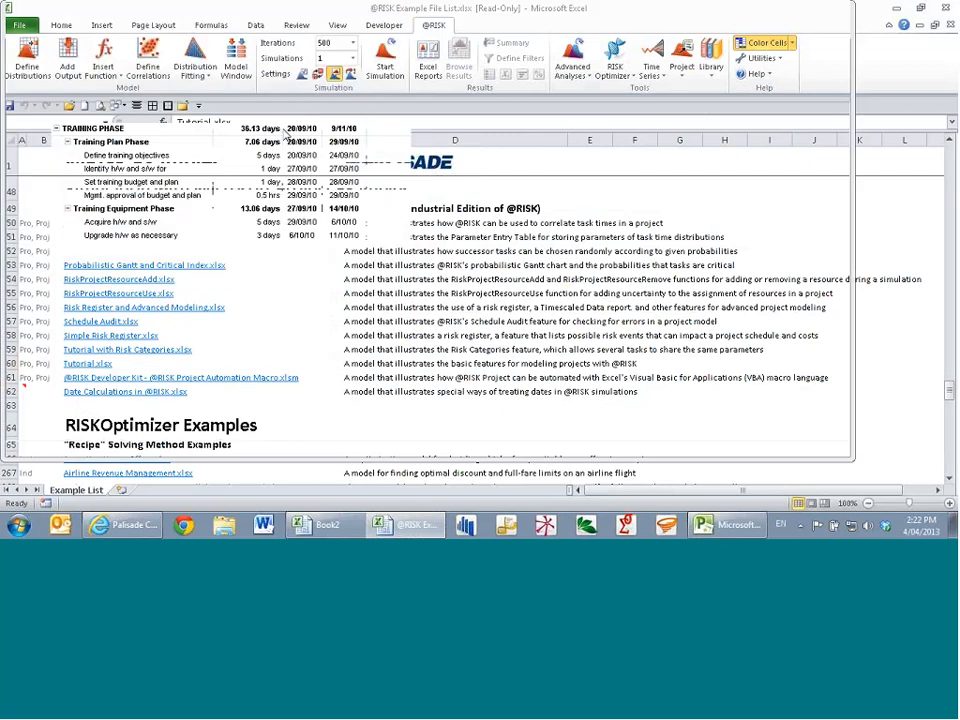
click(540, 304)
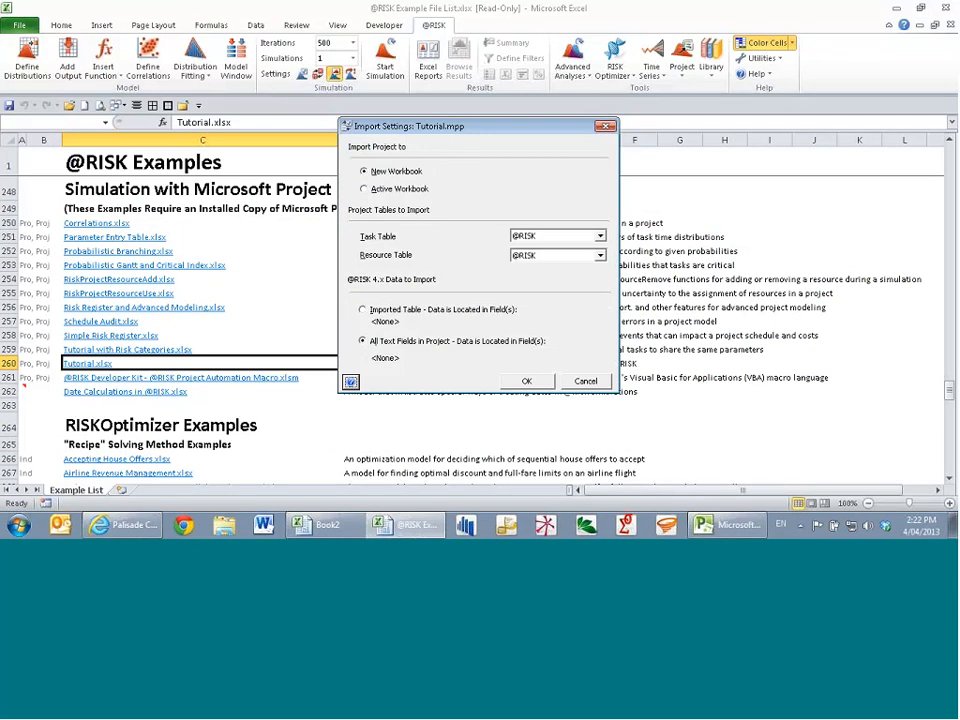
click(529, 381)
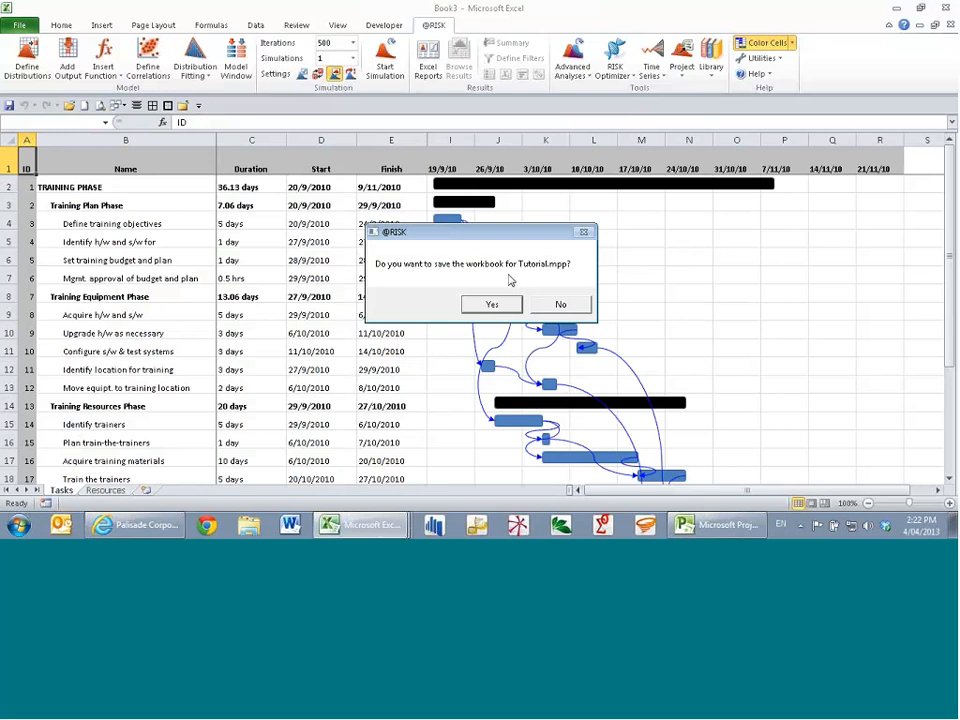
click(494, 305)
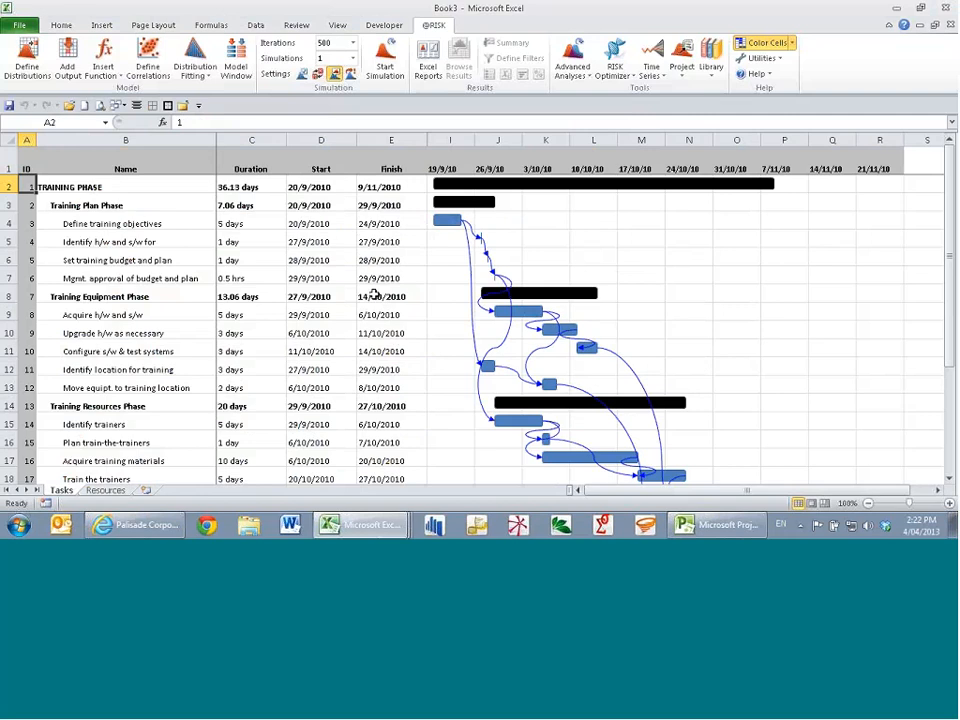
View the original schedule in Microsoft Project, and return to Excel to look through the imported task list
click(722, 525)
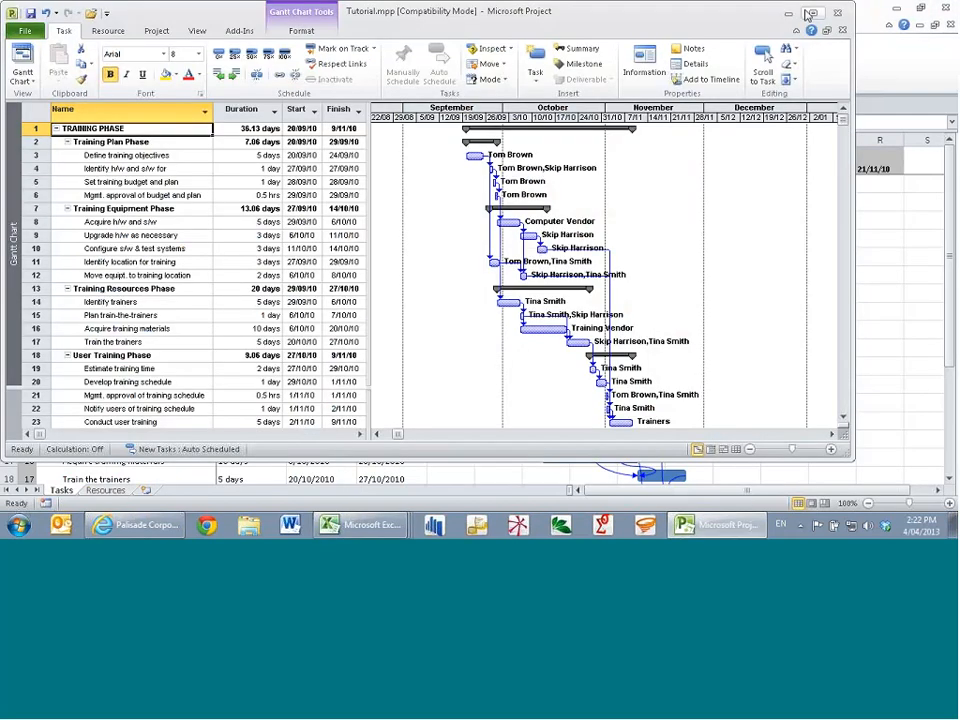
click(790, 13)
click(266, 246)
scroll(285, 277, down, 2)
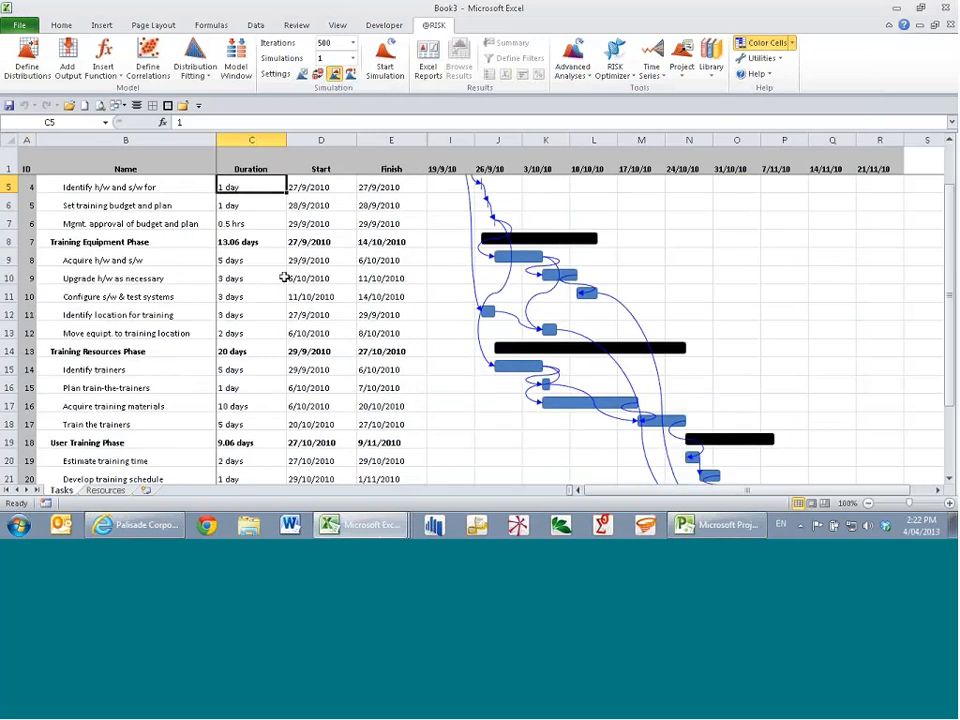
scroll(285, 278, up, 2)
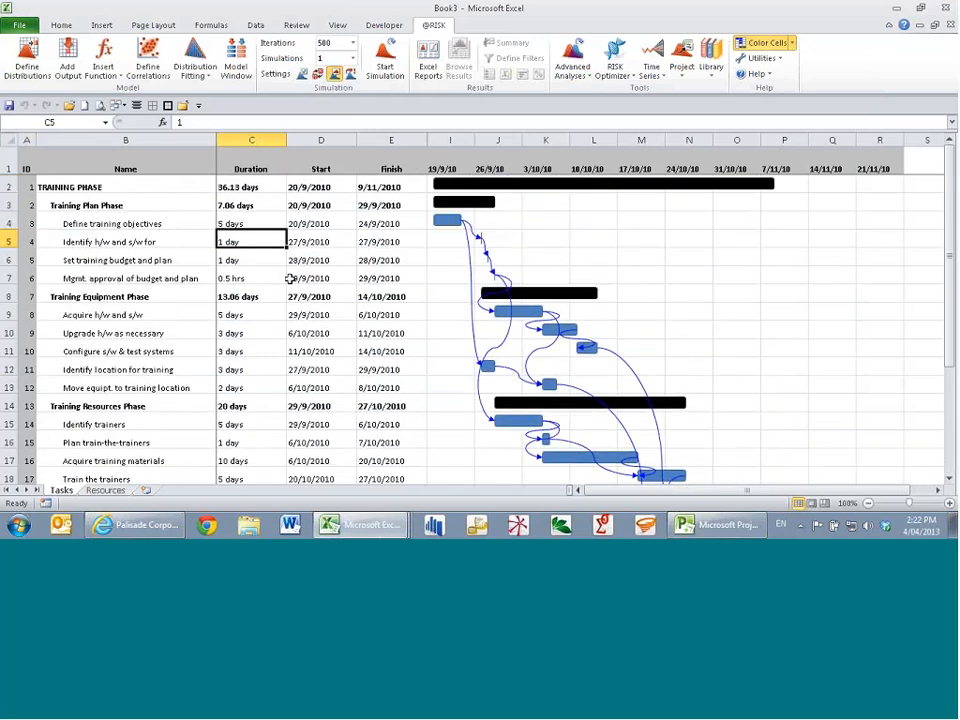
scroll(290, 278, down, 3)
scroll(298, 277, up, 3)
Review the imported Resources sheet and return to the Tasks sheet
click(105, 490)
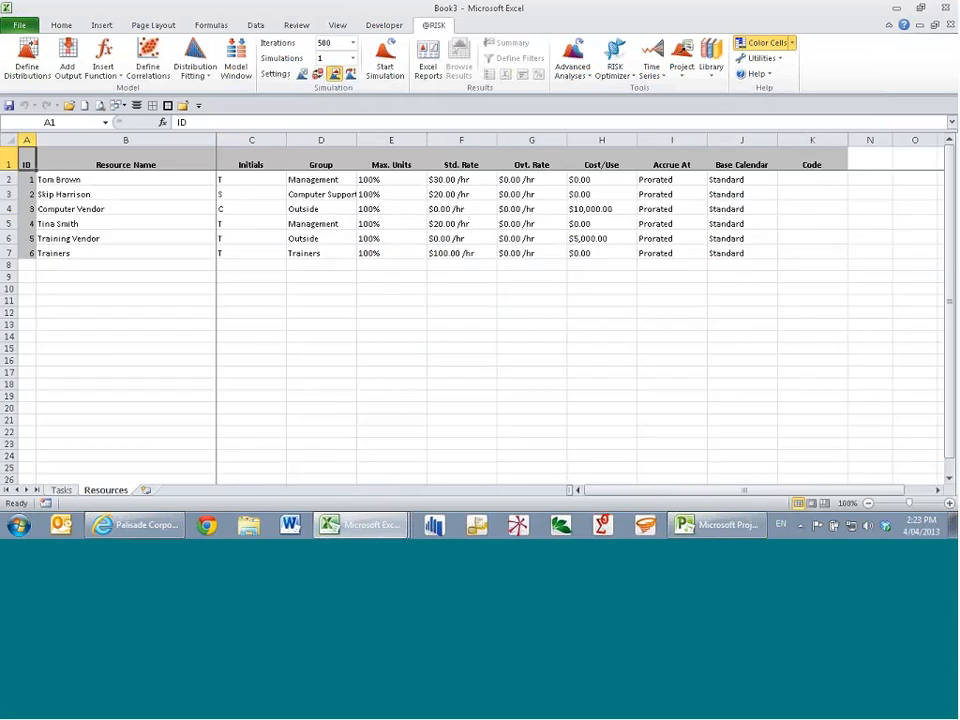
click(62, 491)
click(316, 264)
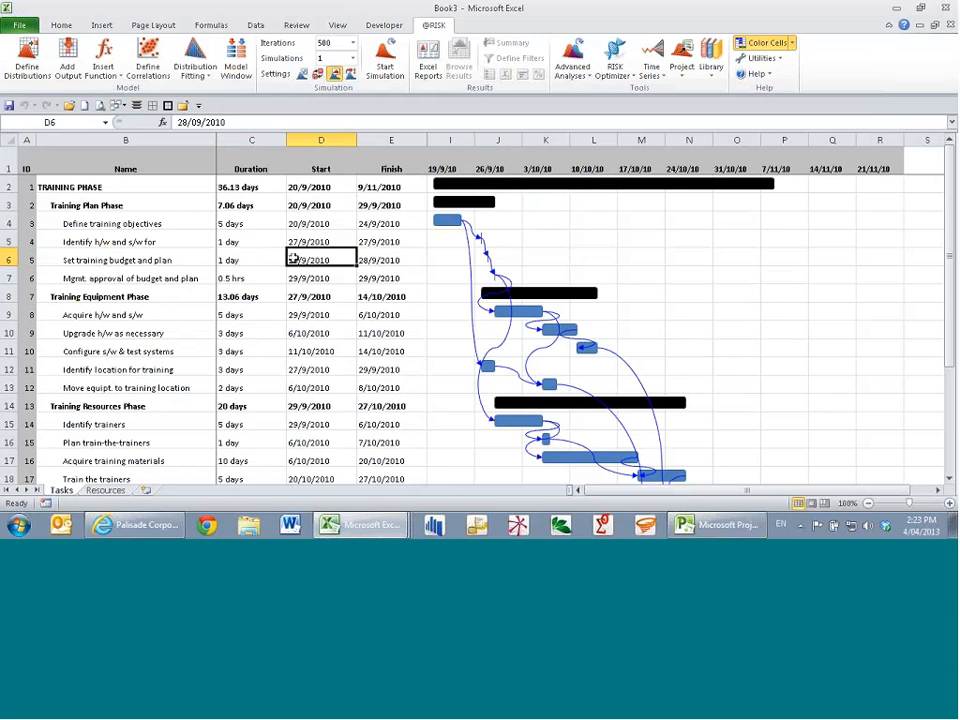
Look at the distribution choices for the Define training objectives duration in C4, and cancel without assigning one
click(245, 315)
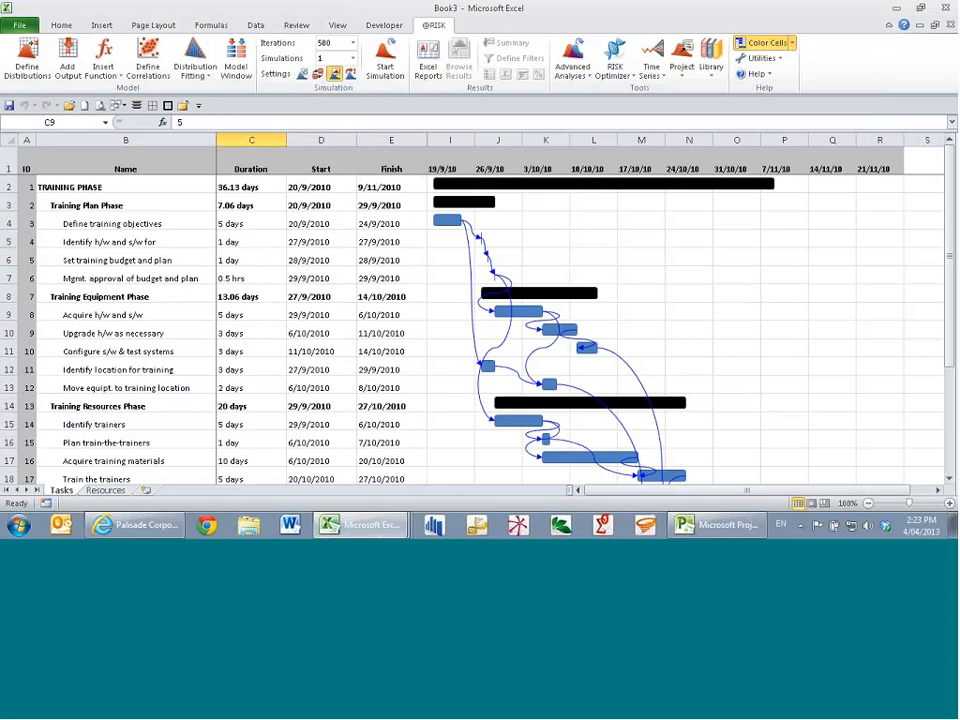
drag(245, 315, 248, 225)
right_click(248, 226)
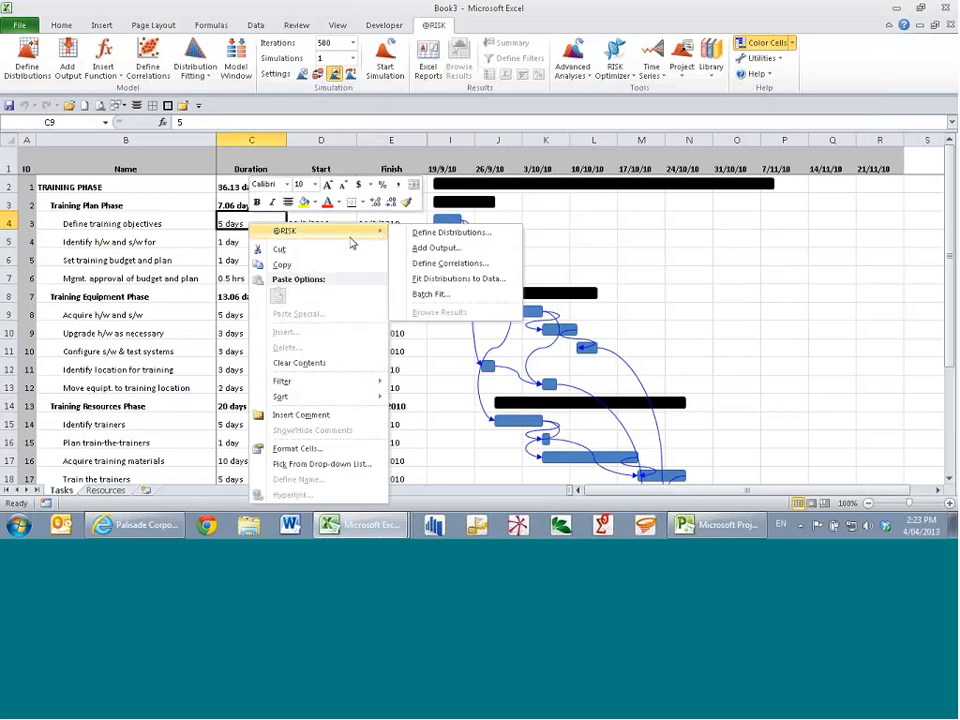
click(420, 232)
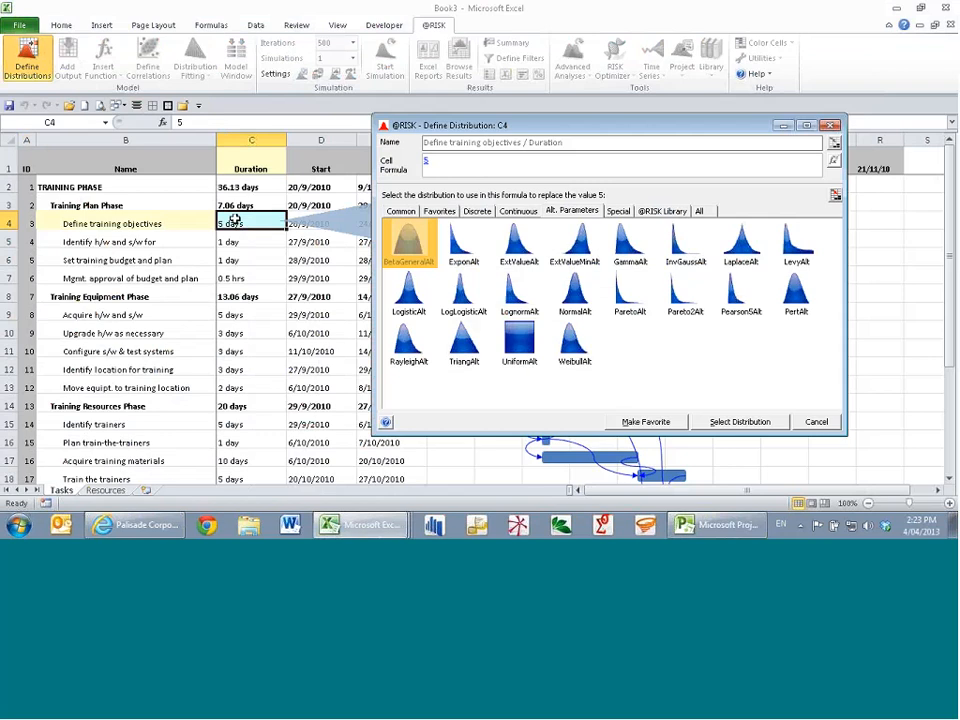
click(816, 422)
click(257, 334)
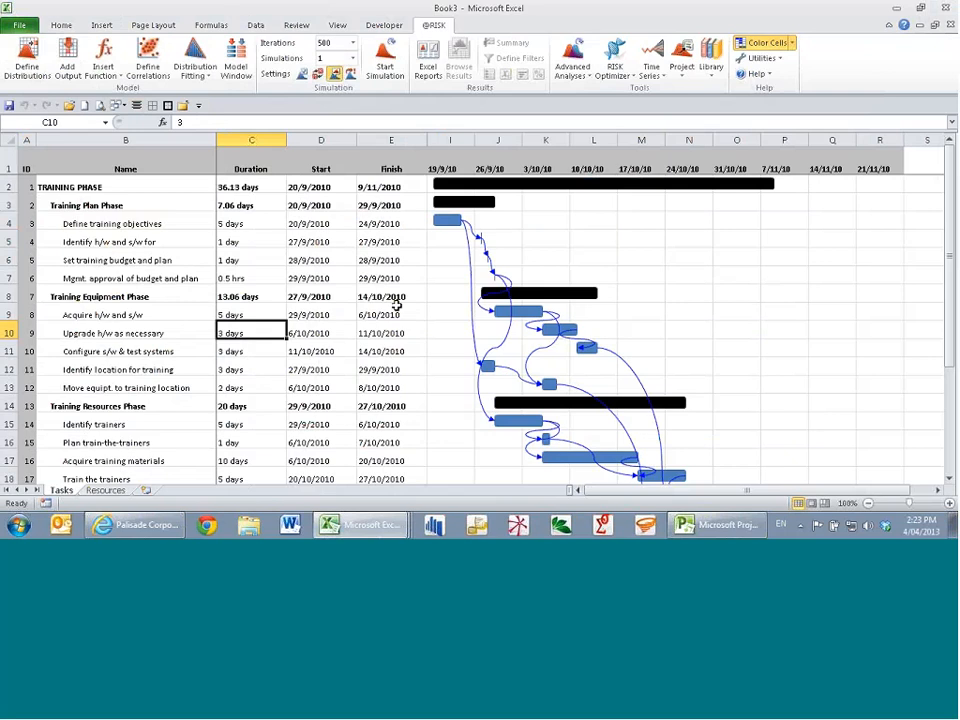
click(682, 62)
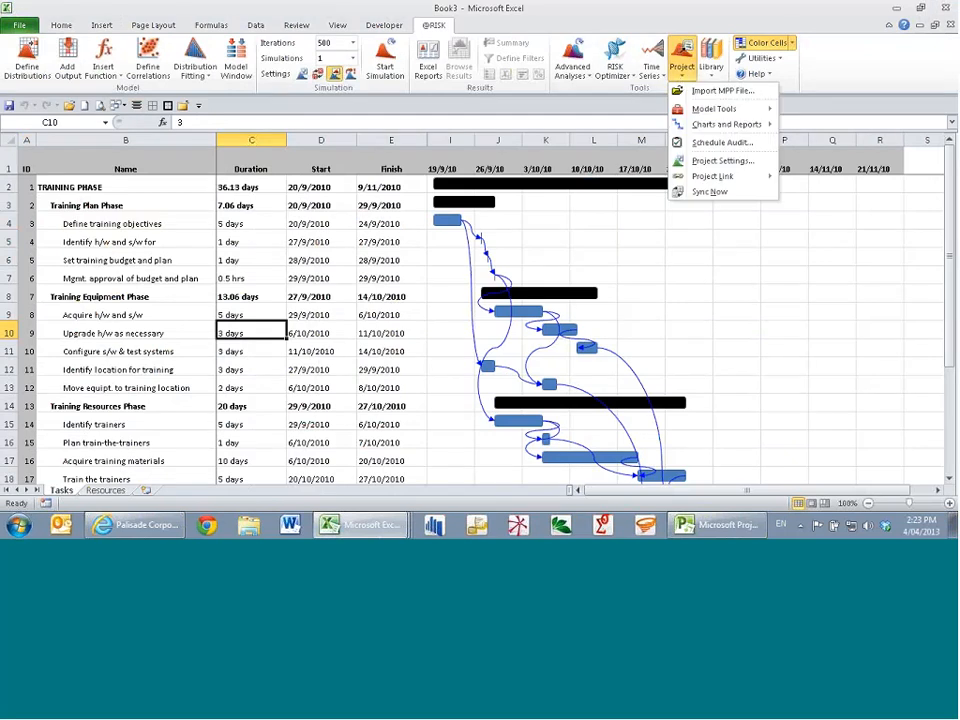
mouse_move(712, 178)
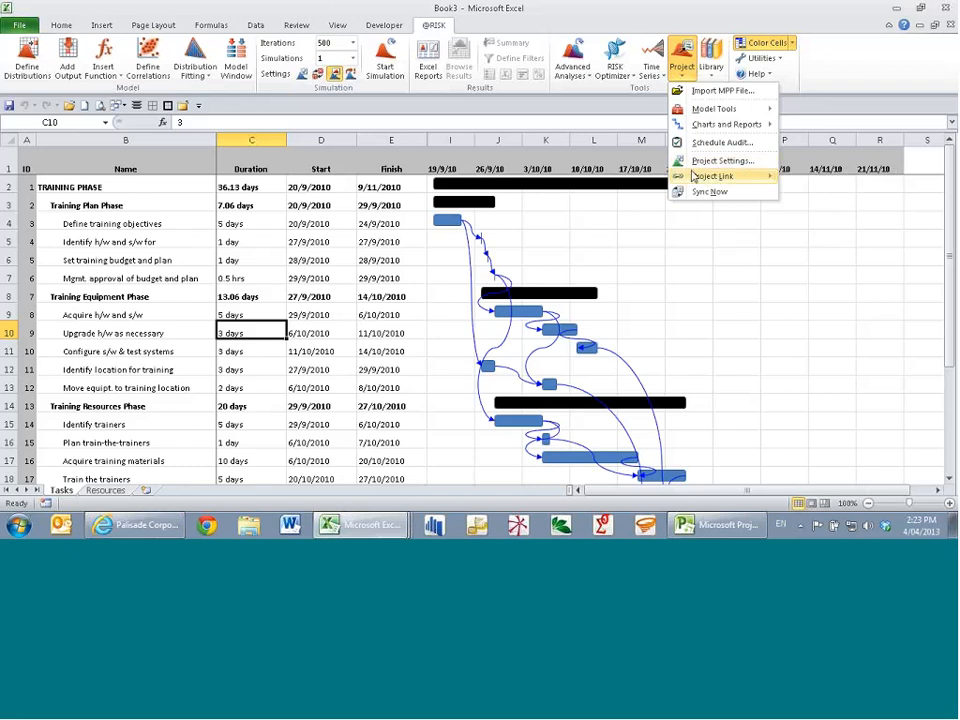
click(370, 275)
key(alt+F4)
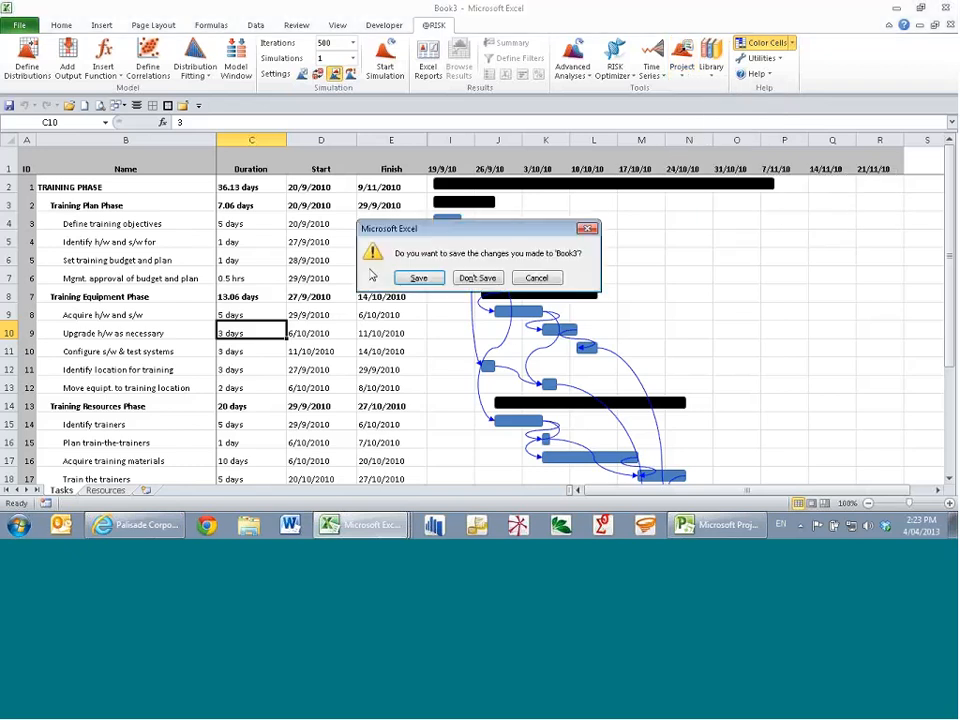
click(477, 278)
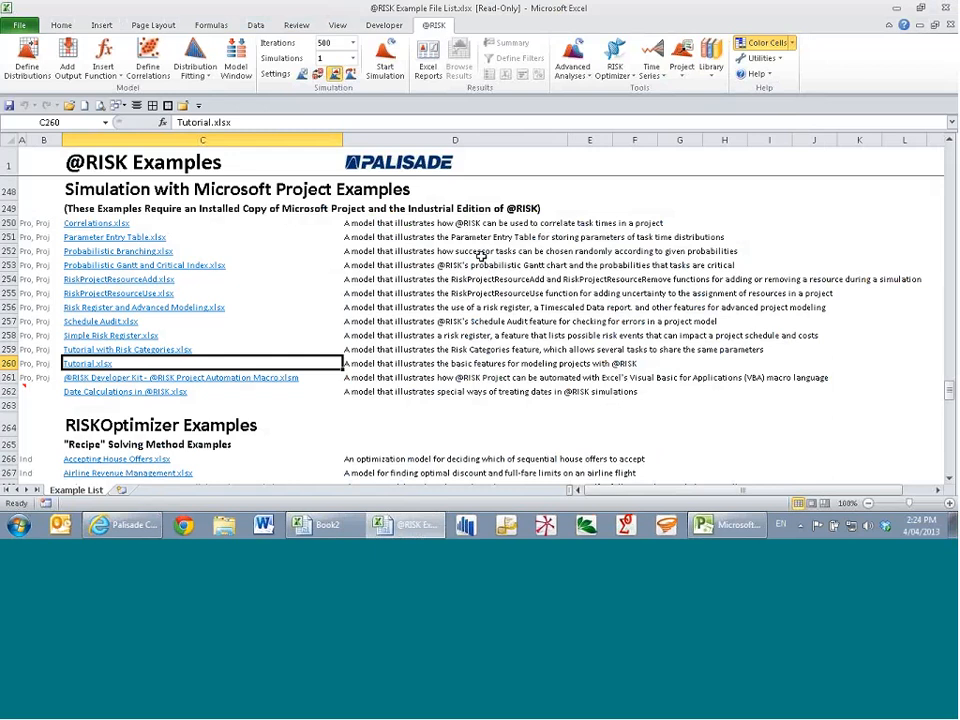
Open the Tutorial with Risk Categories.xlsx example and go to its Tasks sheet
click(160, 352)
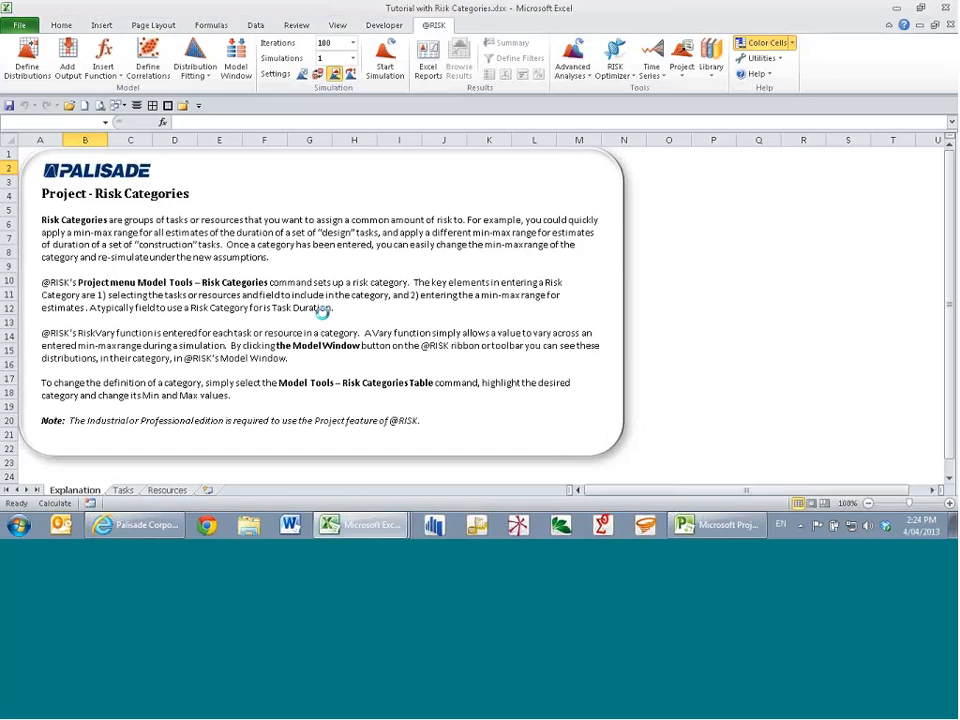
click(128, 492)
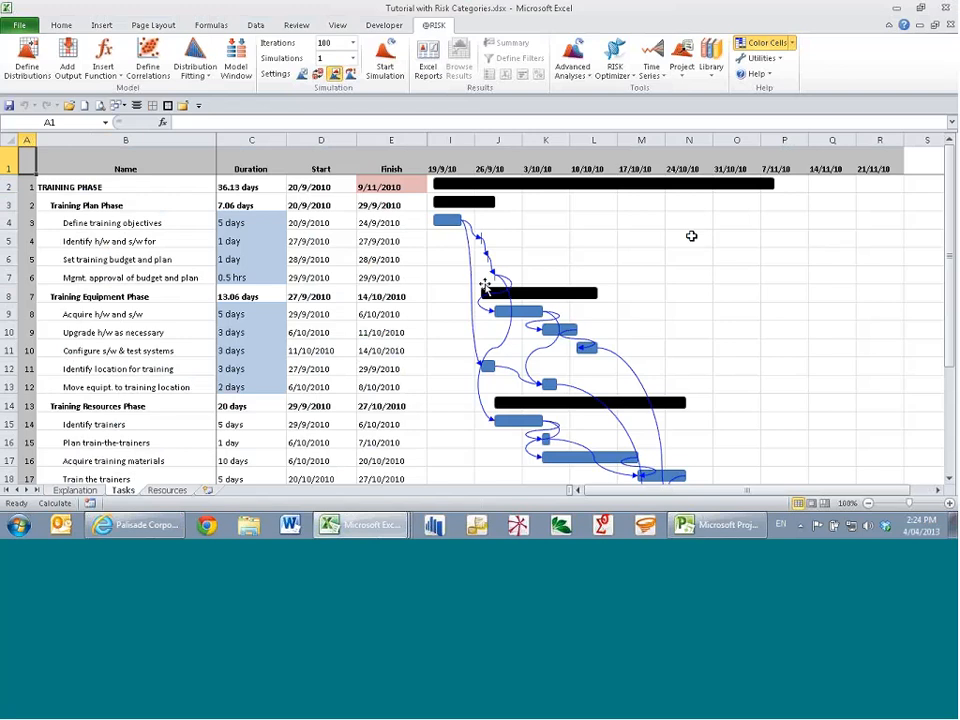
Examine the RiskVary formulas in the task durations of the Training Plan and Training Equipment phases
click(264, 221)
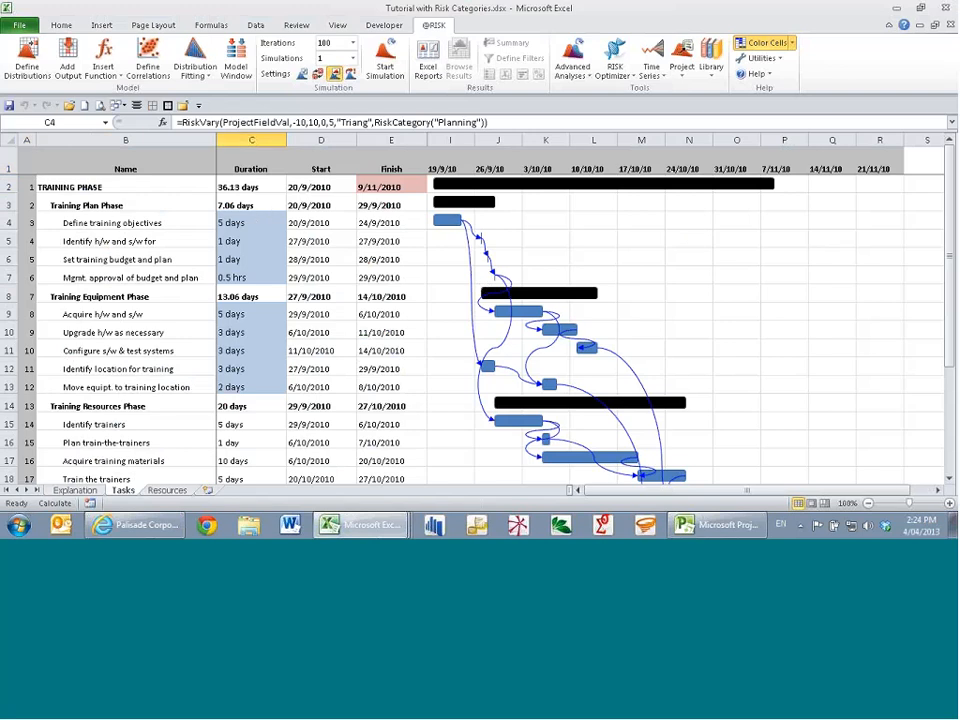
click(262, 280)
click(262, 317)
click(262, 330)
click(262, 352)
click(264, 371)
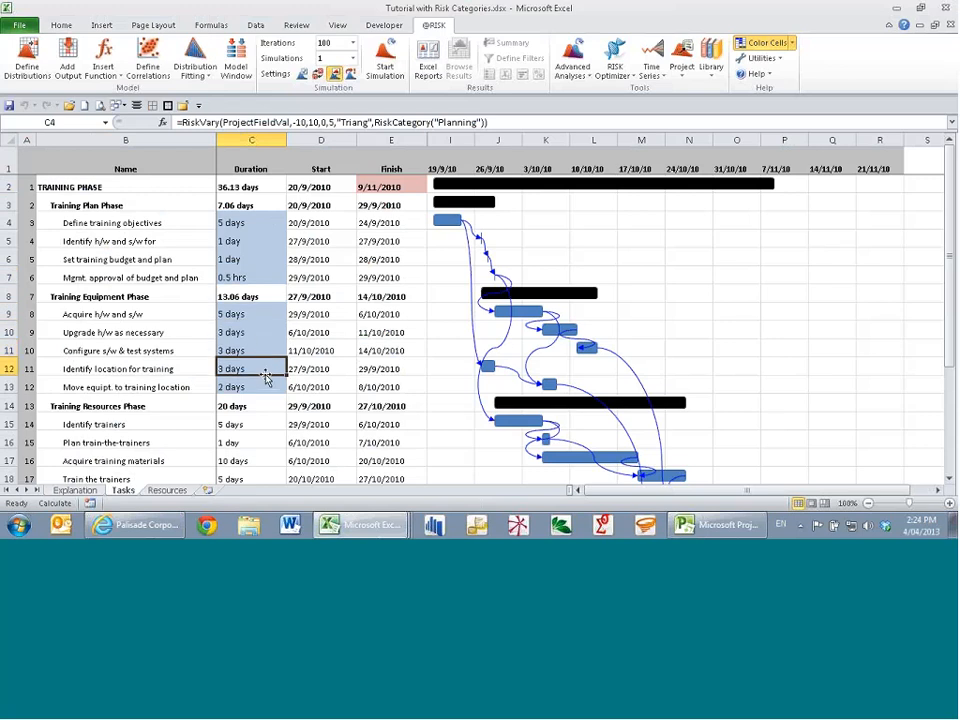
click(266, 386)
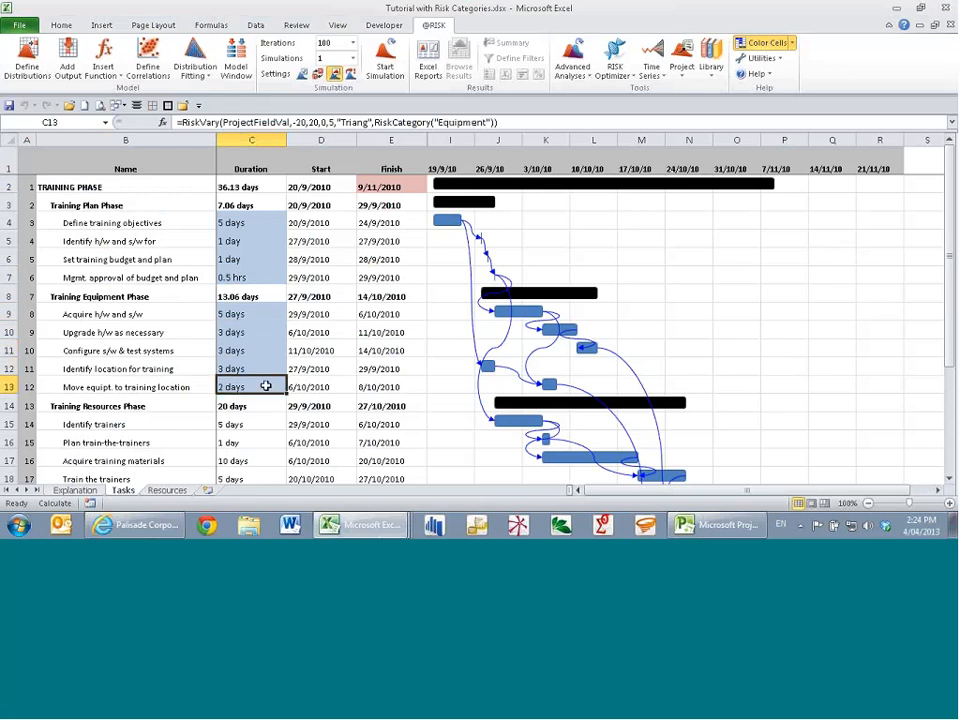
click(264, 223)
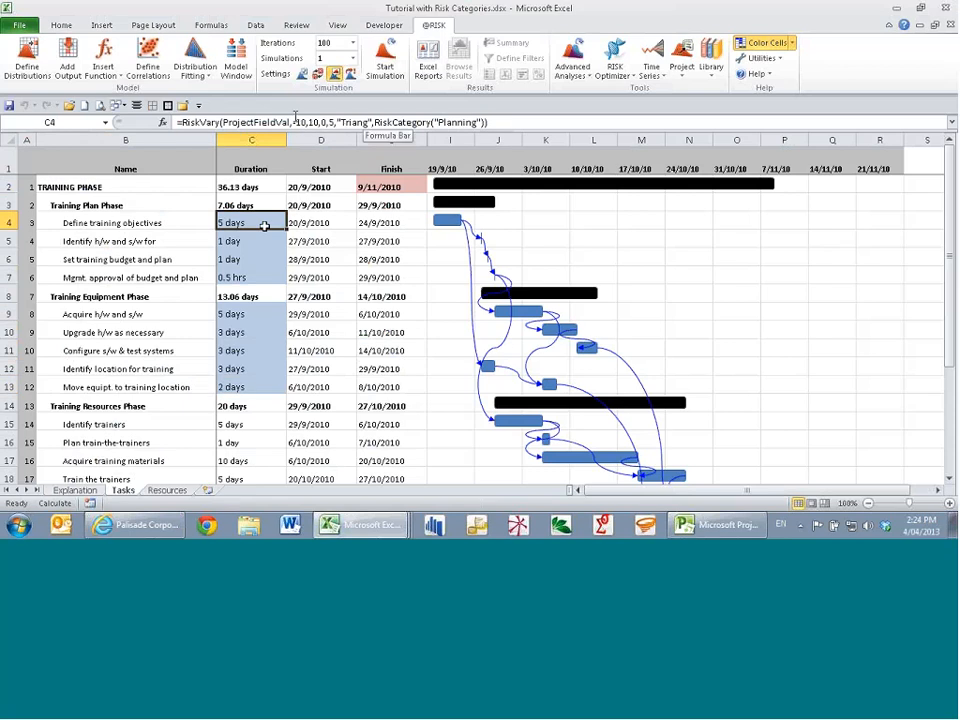
click(374, 123)
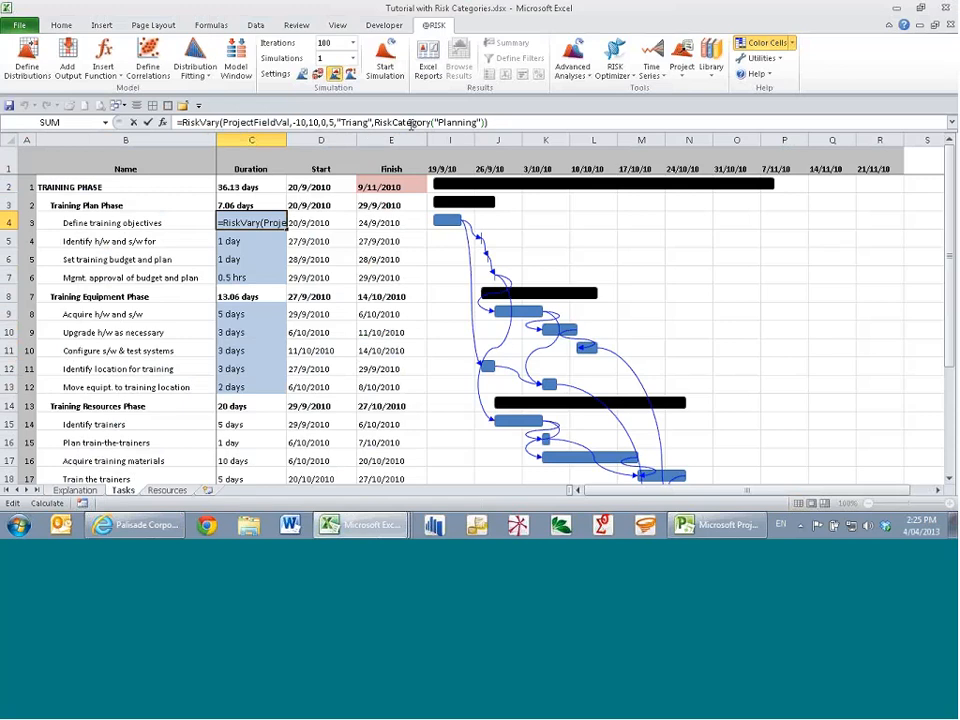
key(Escape)
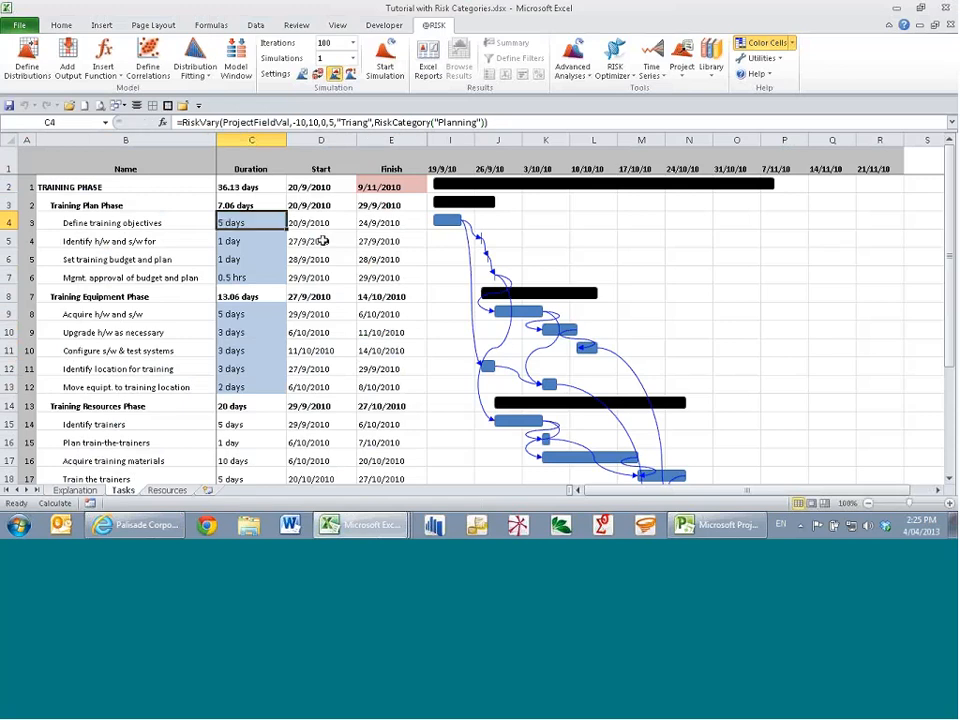
Open the Risk Categories definitions and review the ranges and tasks of the Training, Planning and Equipment categories
click(681, 62)
mouse_move(706, 109)
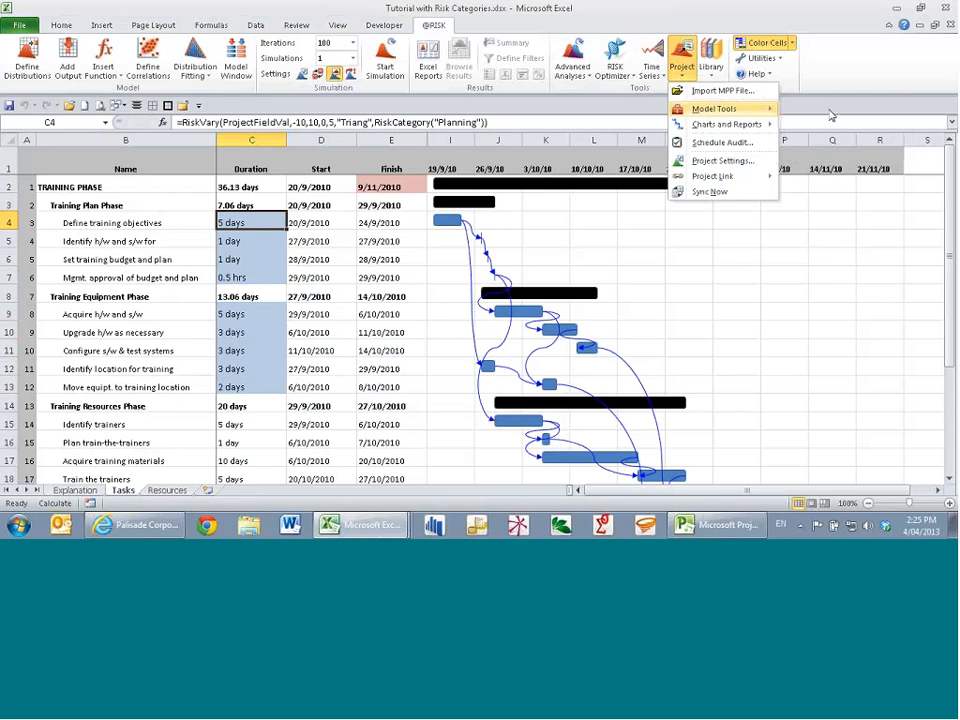
click(831, 111)
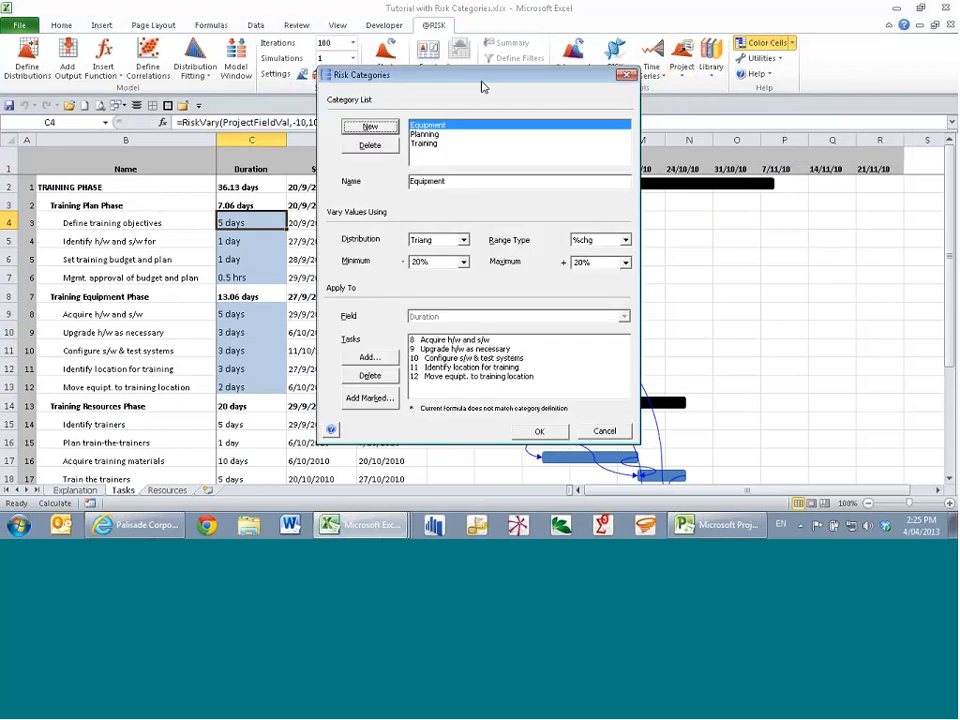
drag(481, 87, 583, 81)
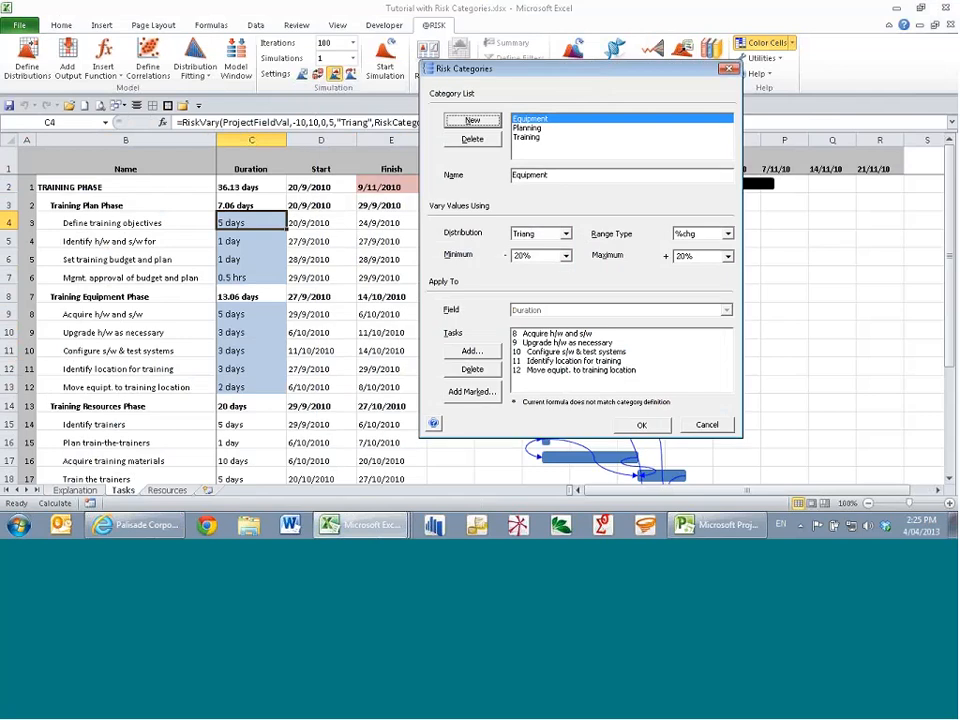
click(528, 137)
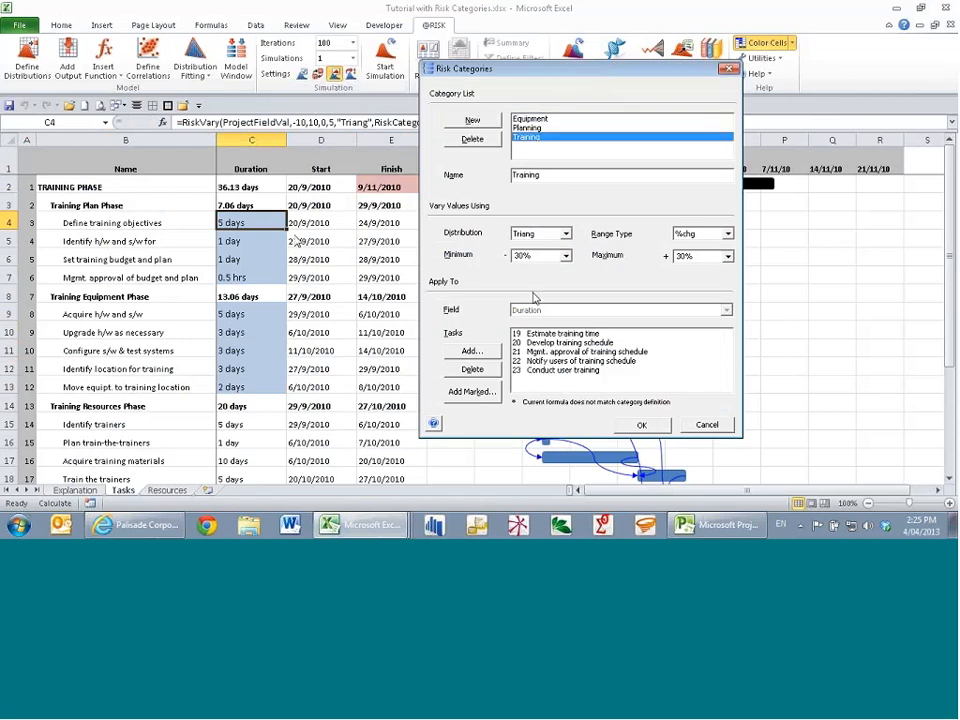
click(546, 121)
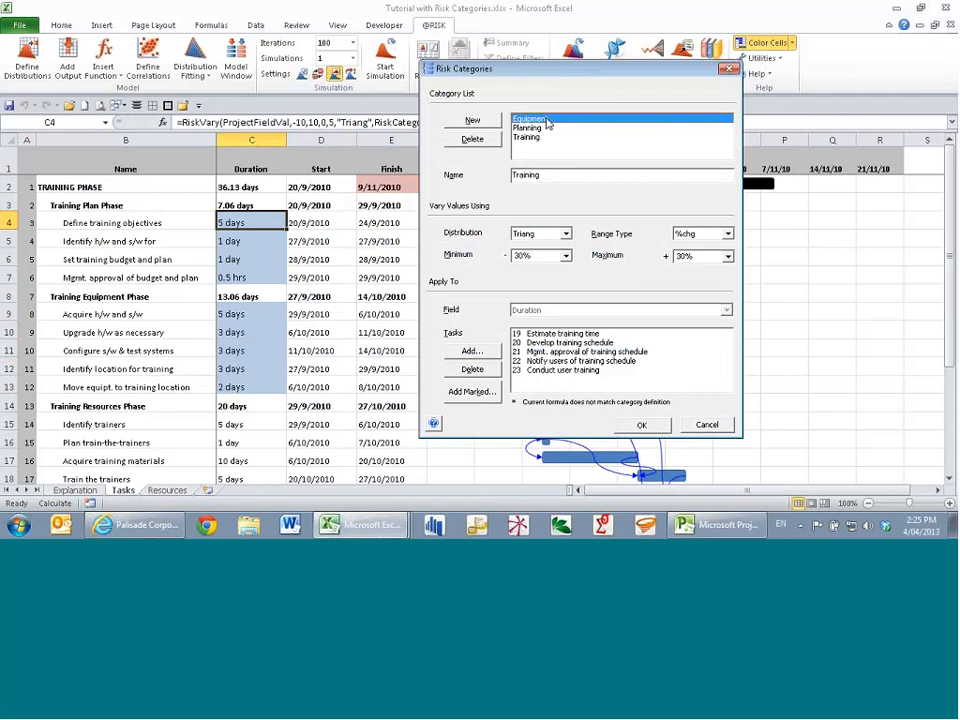
click(540, 128)
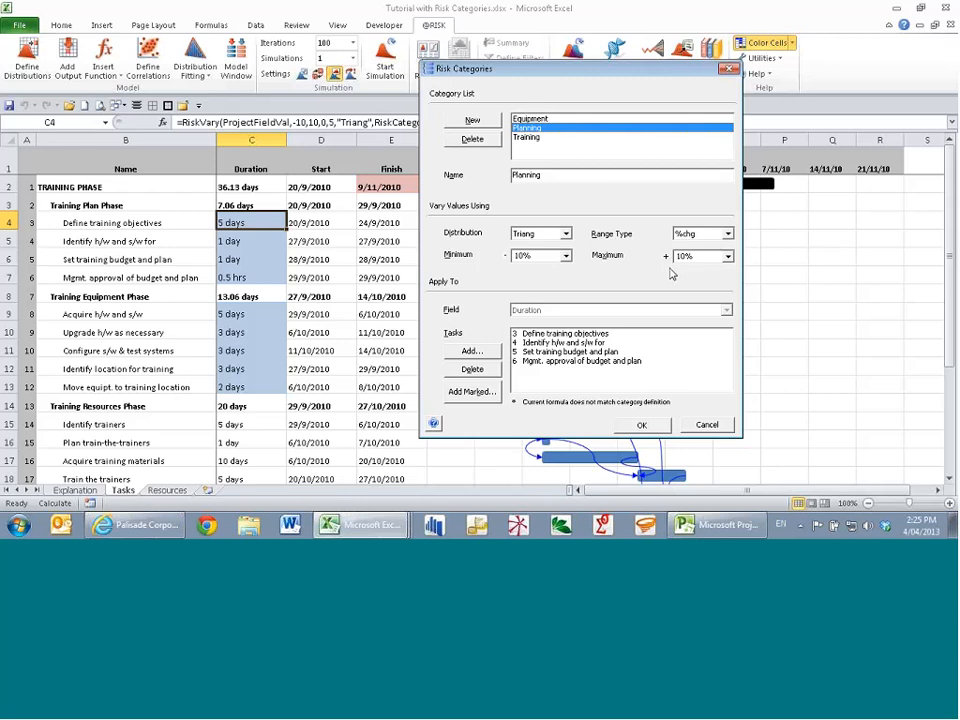
click(561, 120)
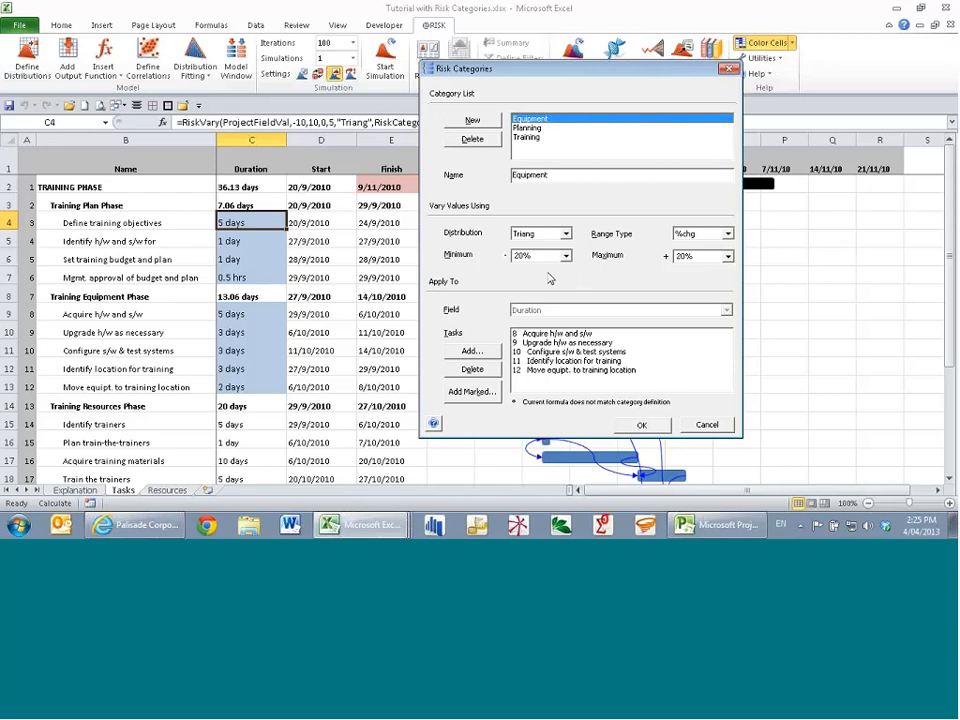
click(535, 139)
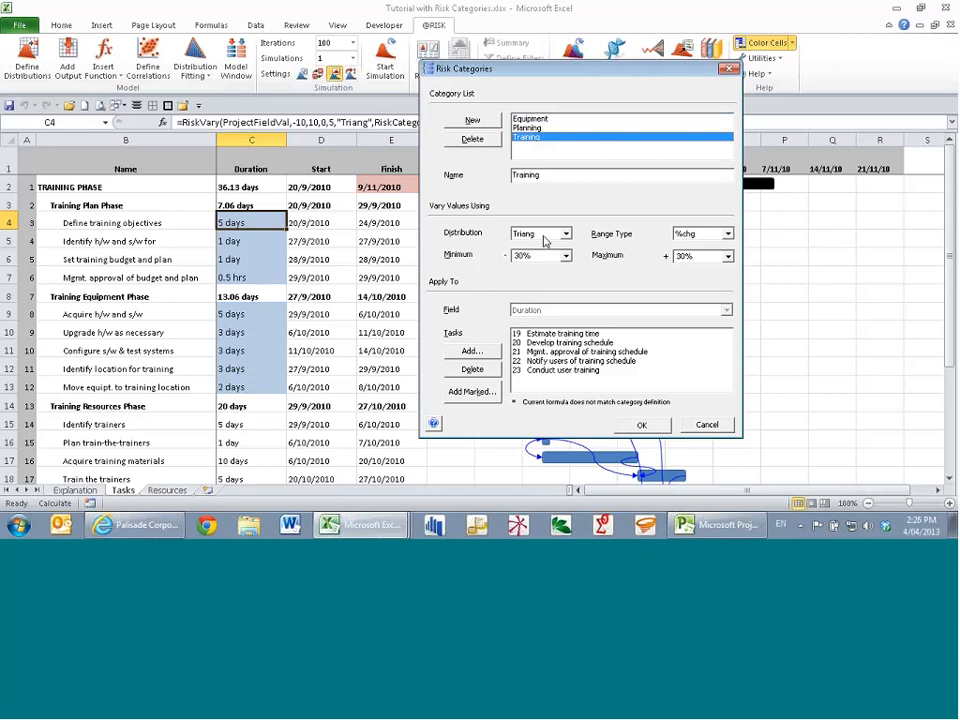
drag(597, 69, 609, 65)
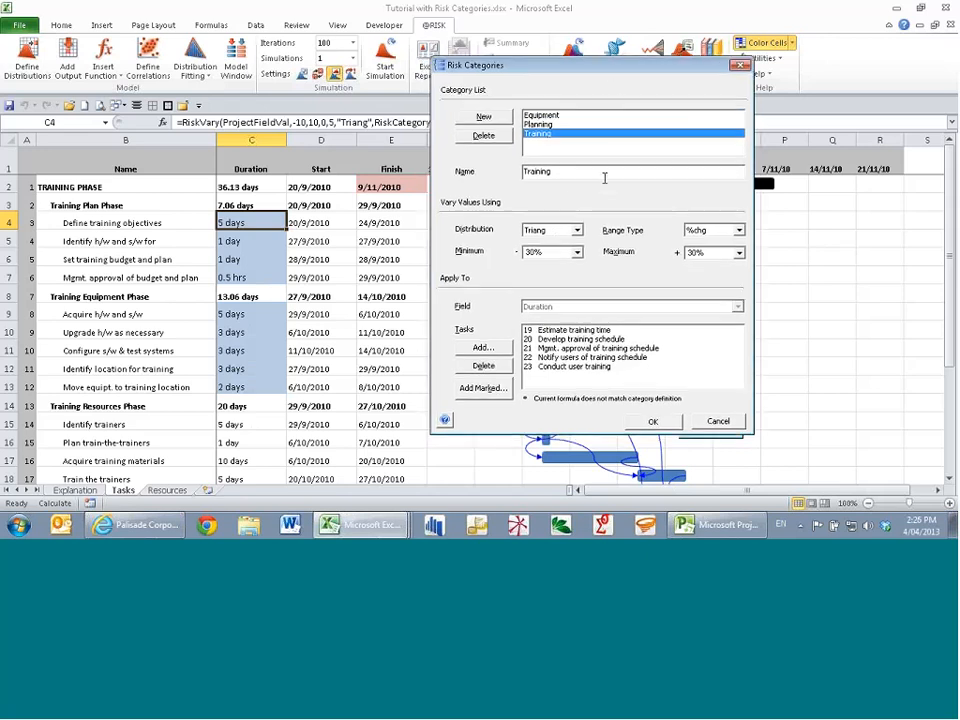
Create a new risk category named Resources
click(496, 121)
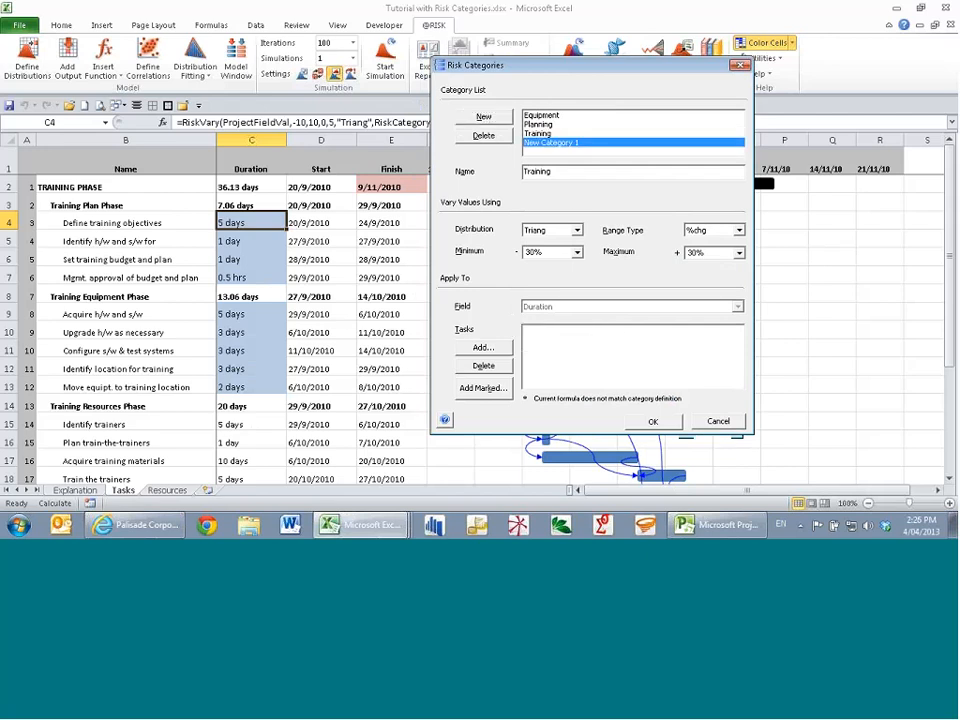
text(Ro)
text(sourc)
text(es)
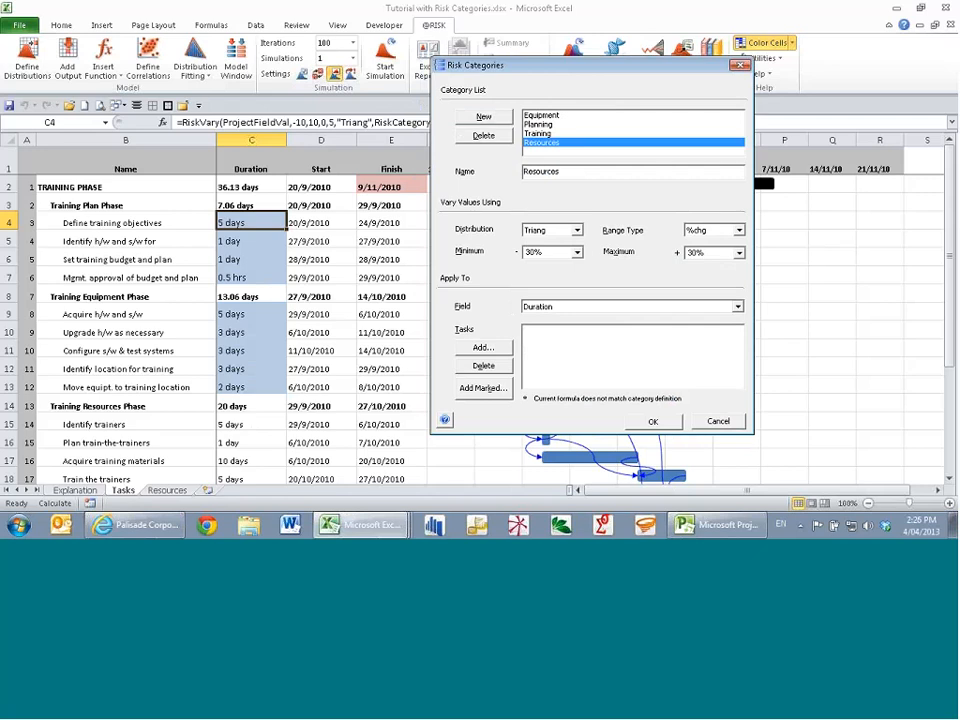
Give the Resources category a Pert distribution with a minimum of 5% and a maximum of 30%
click(577, 231)
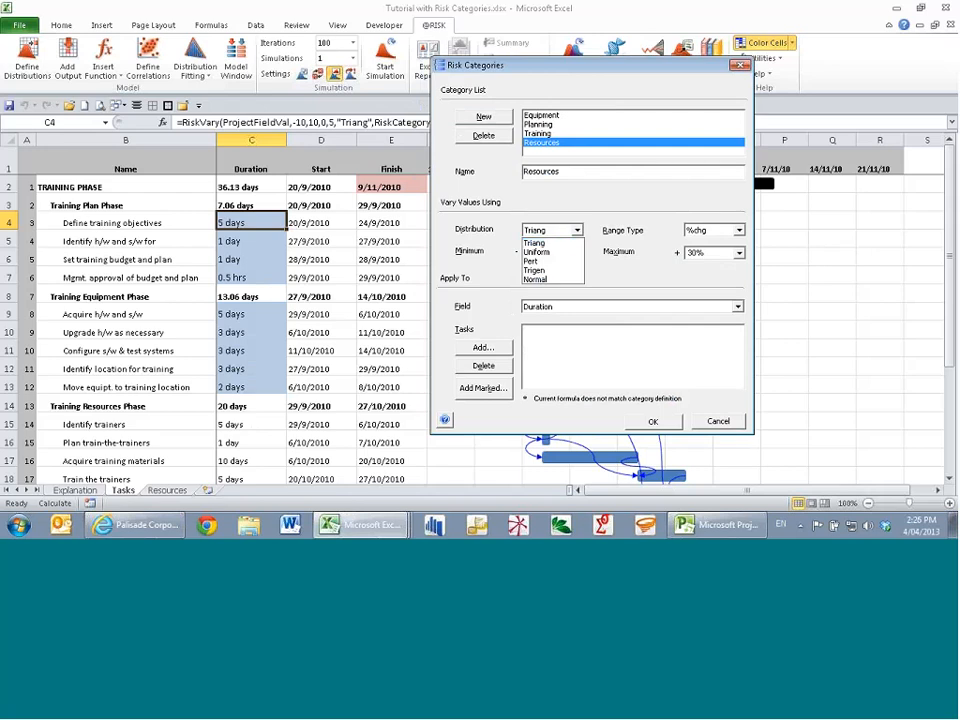
click(567, 262)
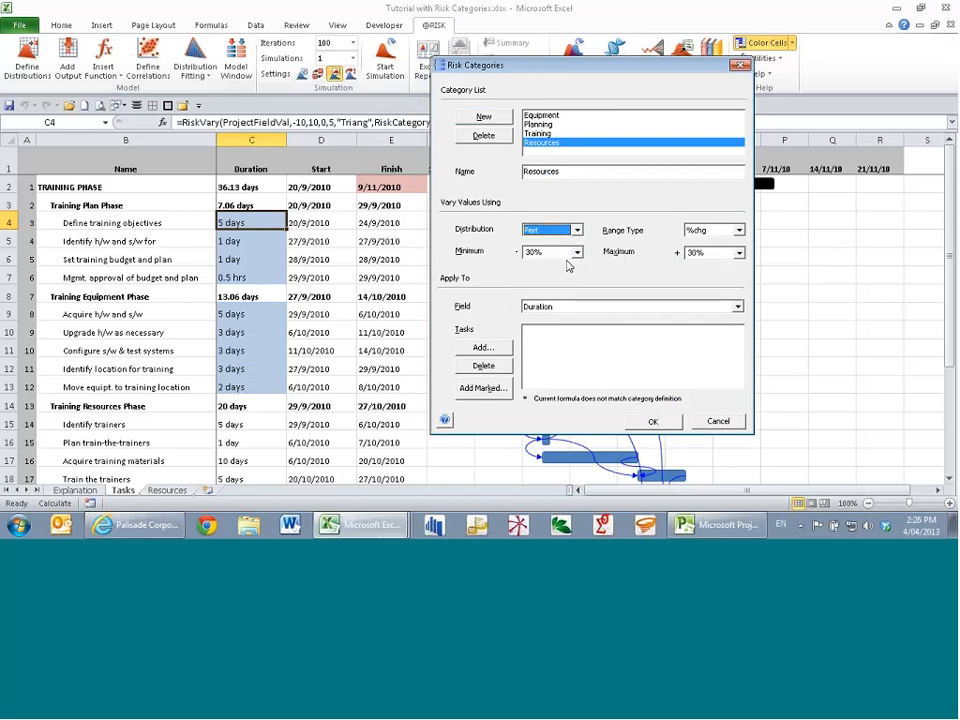
click(577, 253)
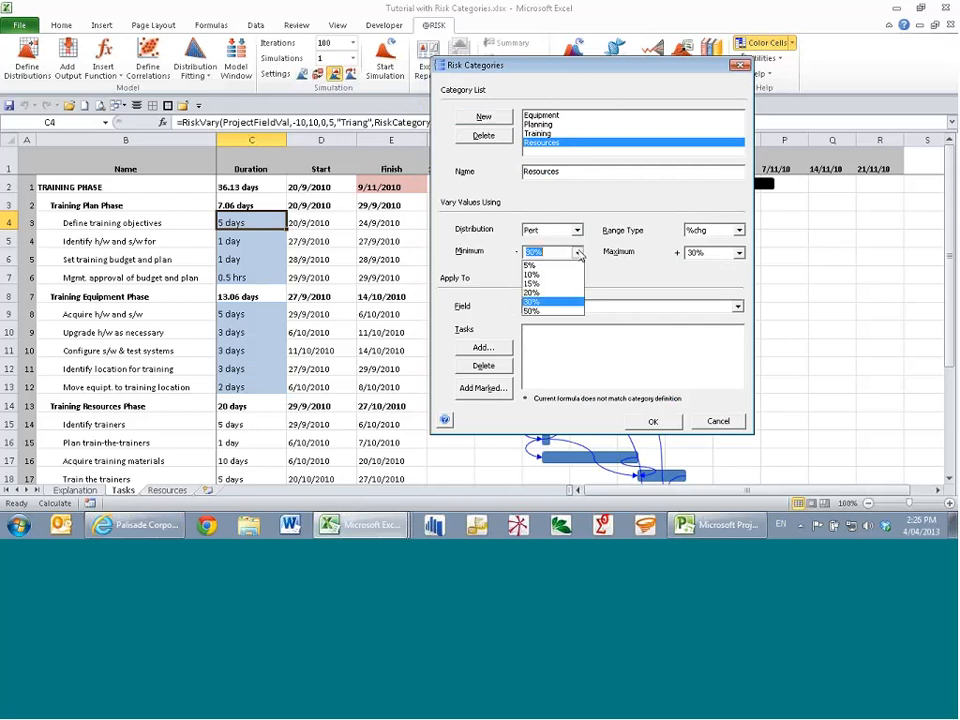
click(558, 266)
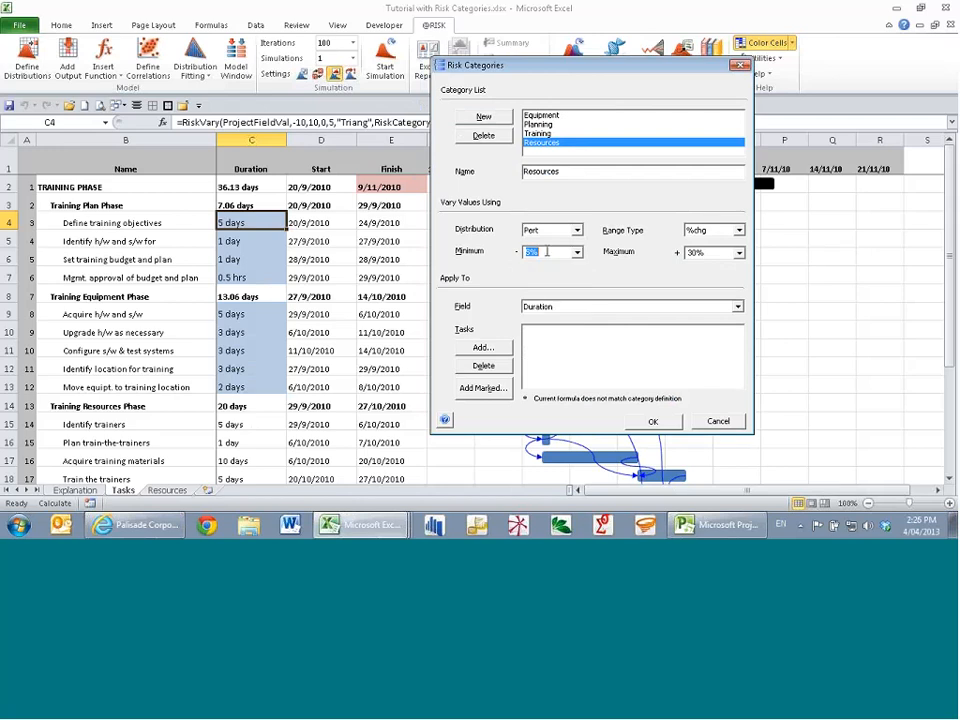
click(739, 252)
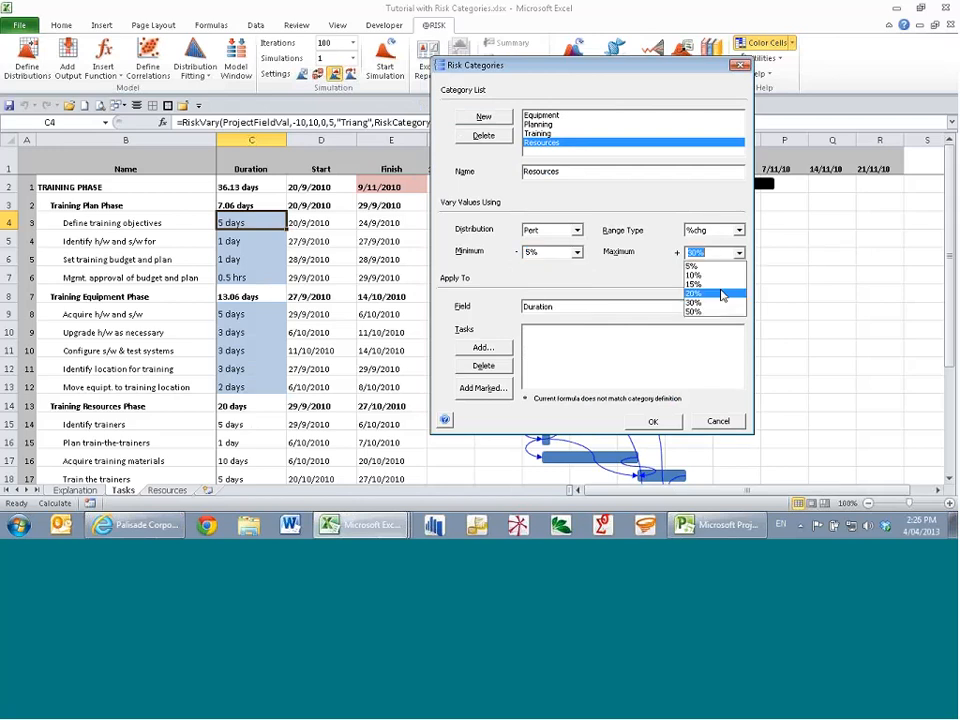
click(718, 302)
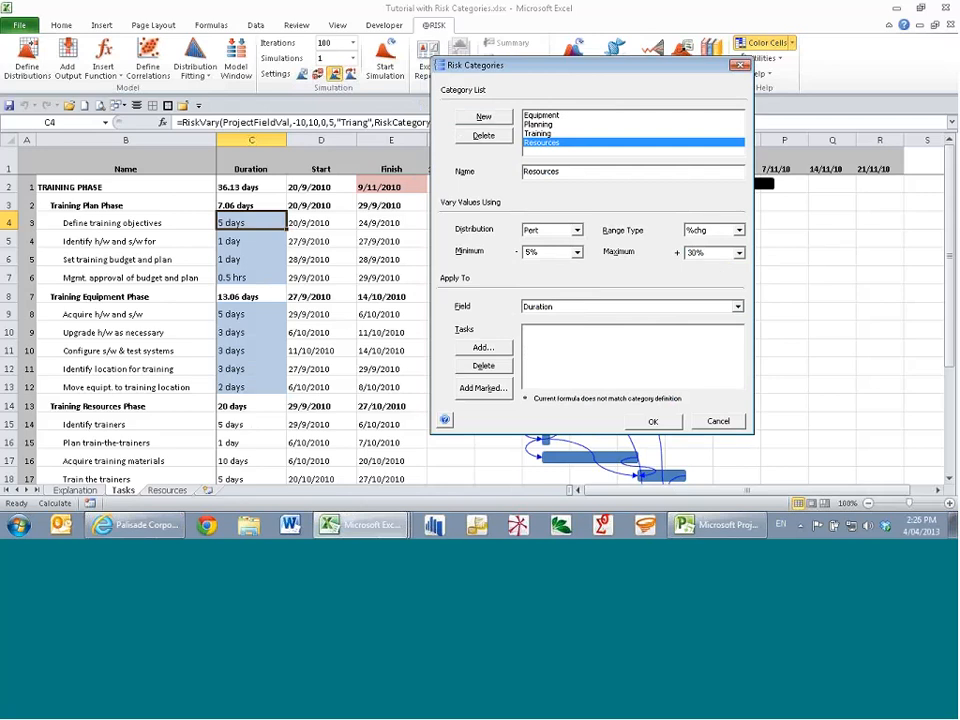
key(BackSpace)
text(4)
Add the four Training Resources Phase tasks, Identify trainers through Train the trainers, to the Resources category with a 40% maximum and apply the definitions
click(483, 347)
scroll(200, 320, down, 2)
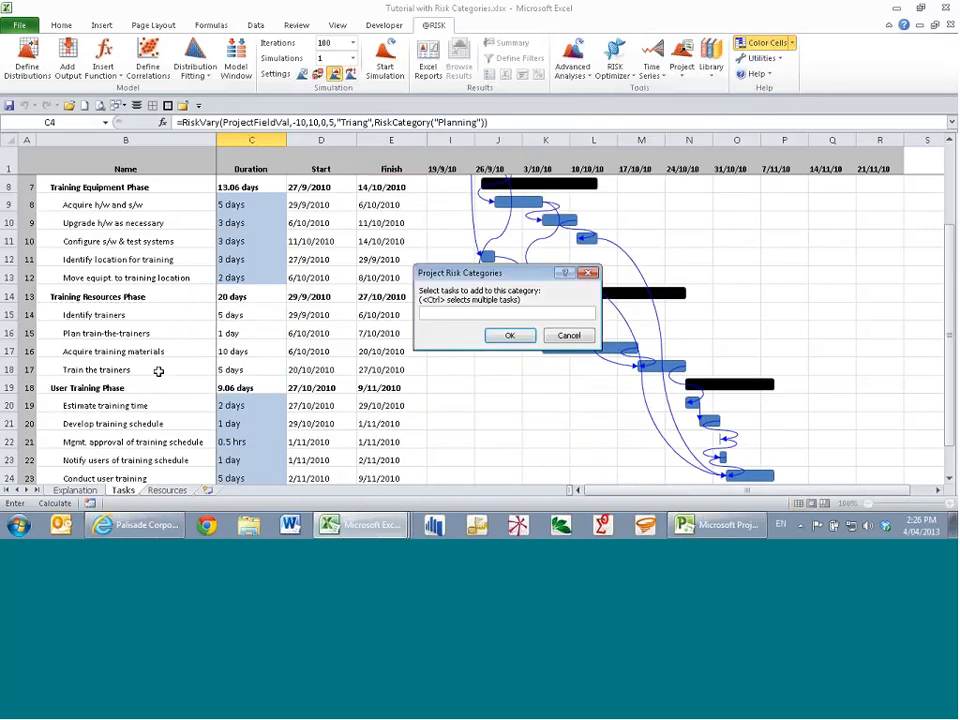
click(157, 313)
drag(158, 313, 160, 364)
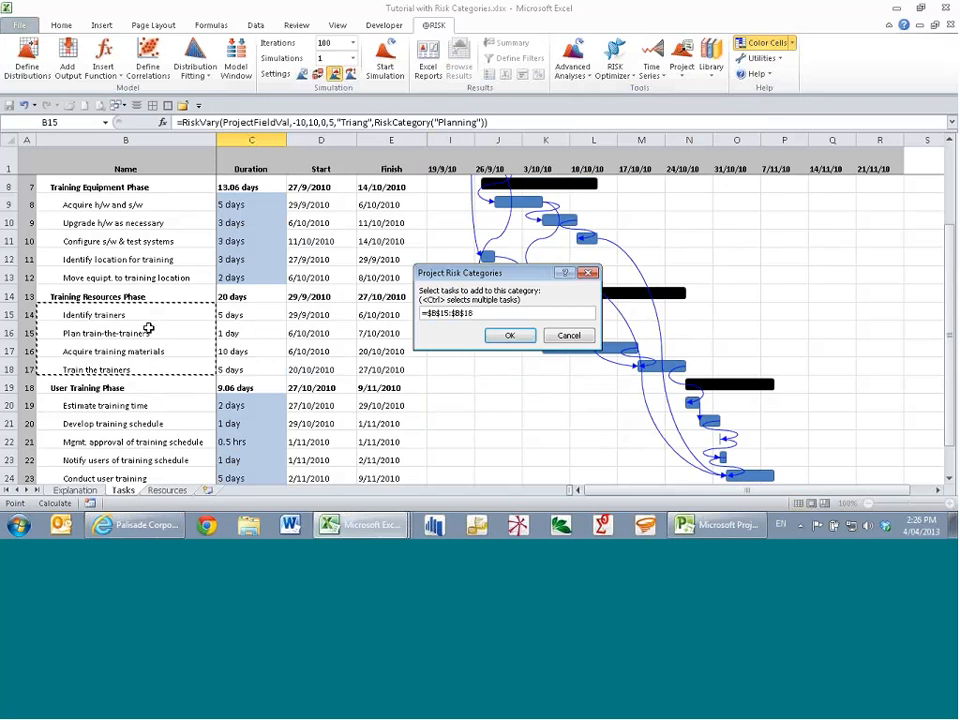
click(509, 335)
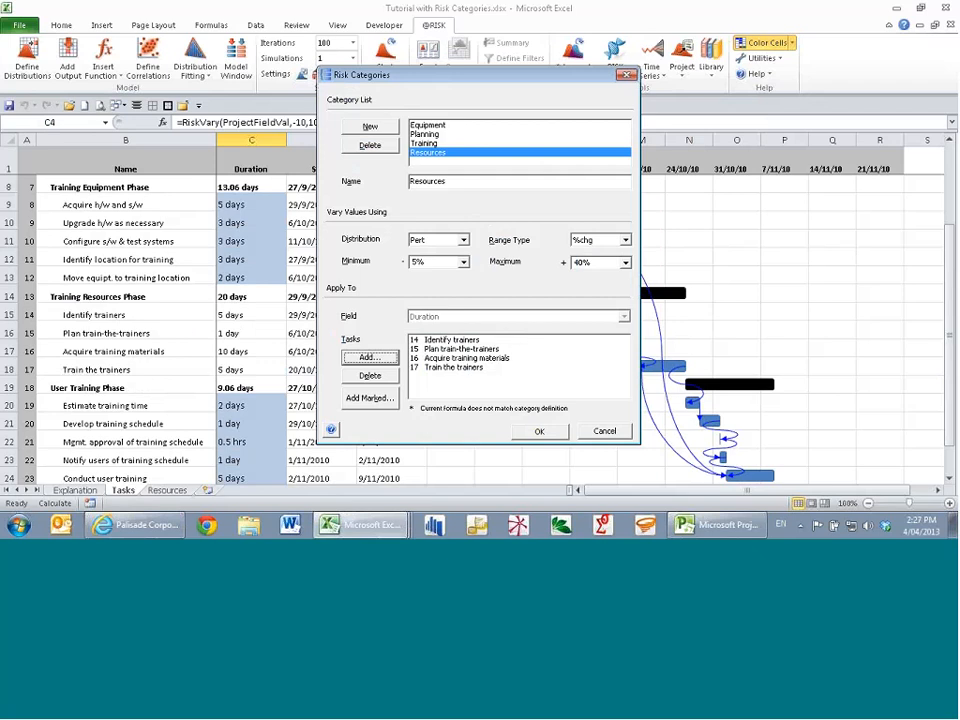
click(540, 433)
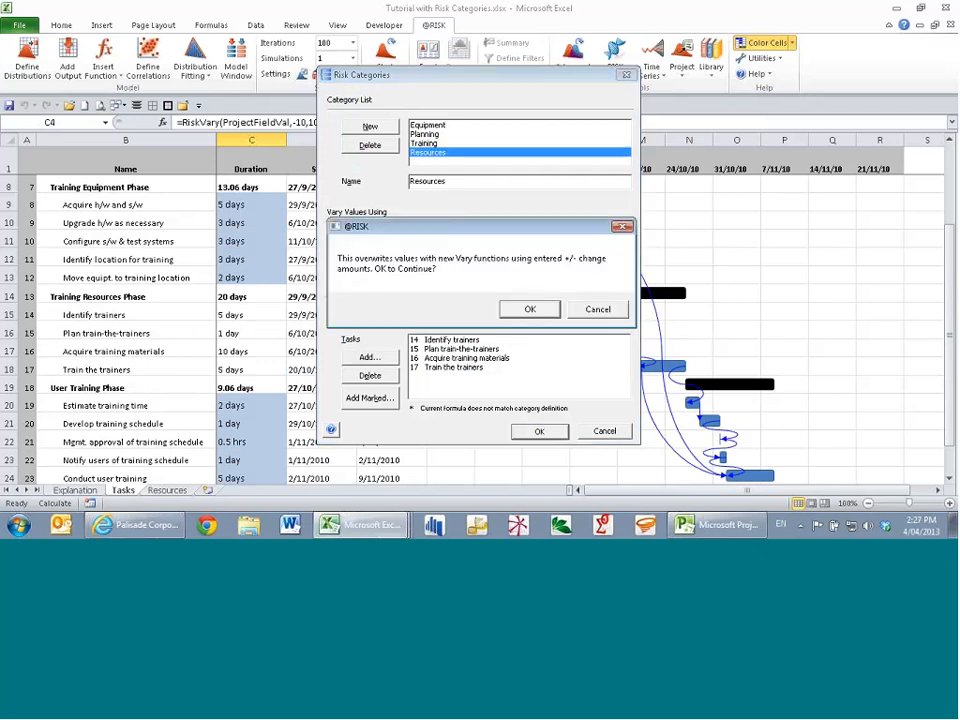
click(521, 307)
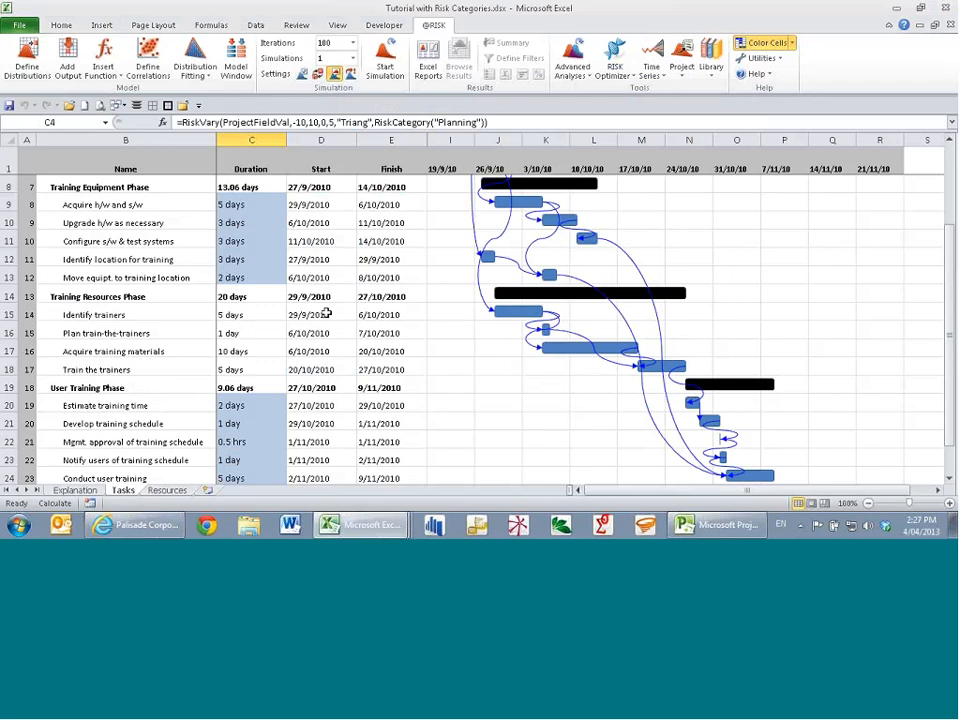
Inspect the RiskVary formulas in the Training Resources durations and view the distribution graph of the Plan train-the-trainers duration
click(272, 318)
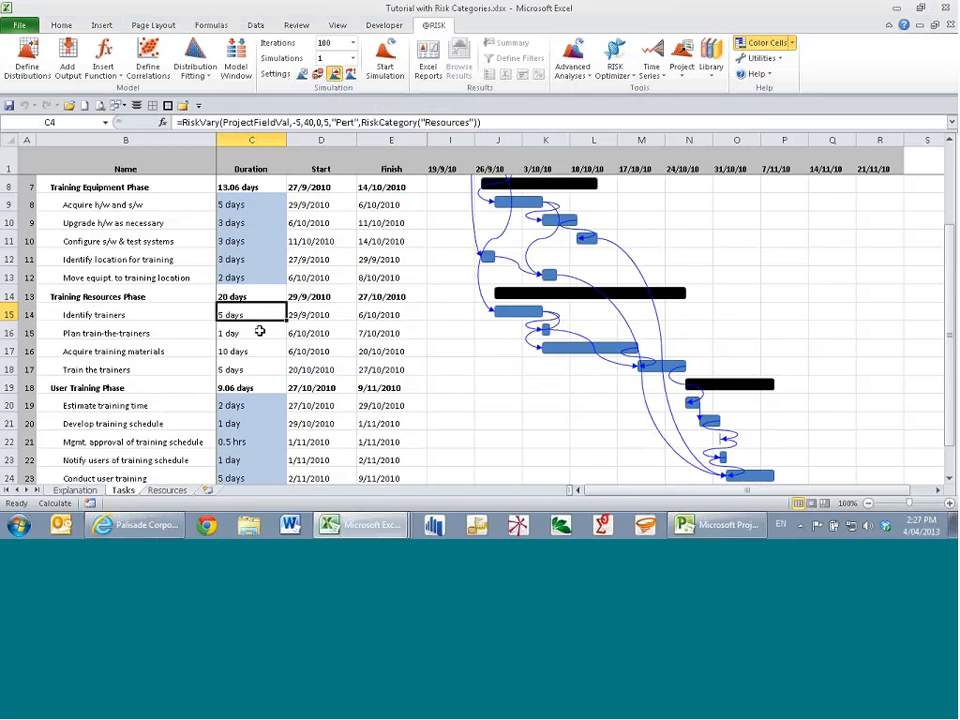
double_click(259, 331)
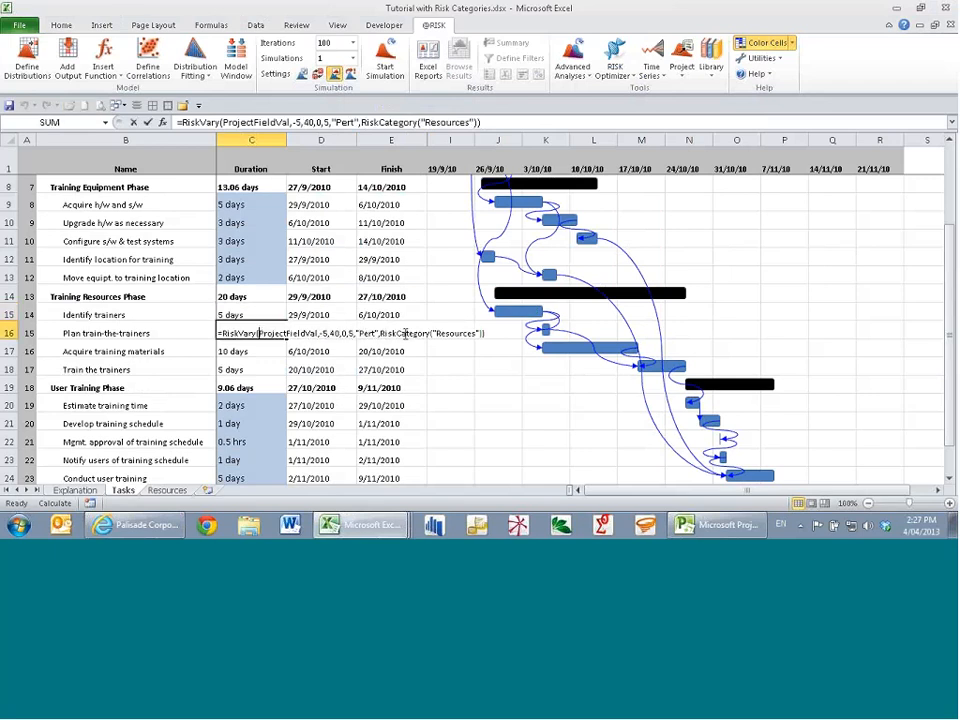
key(Escape)
right_click(259, 330)
mouse_move(387, 57)
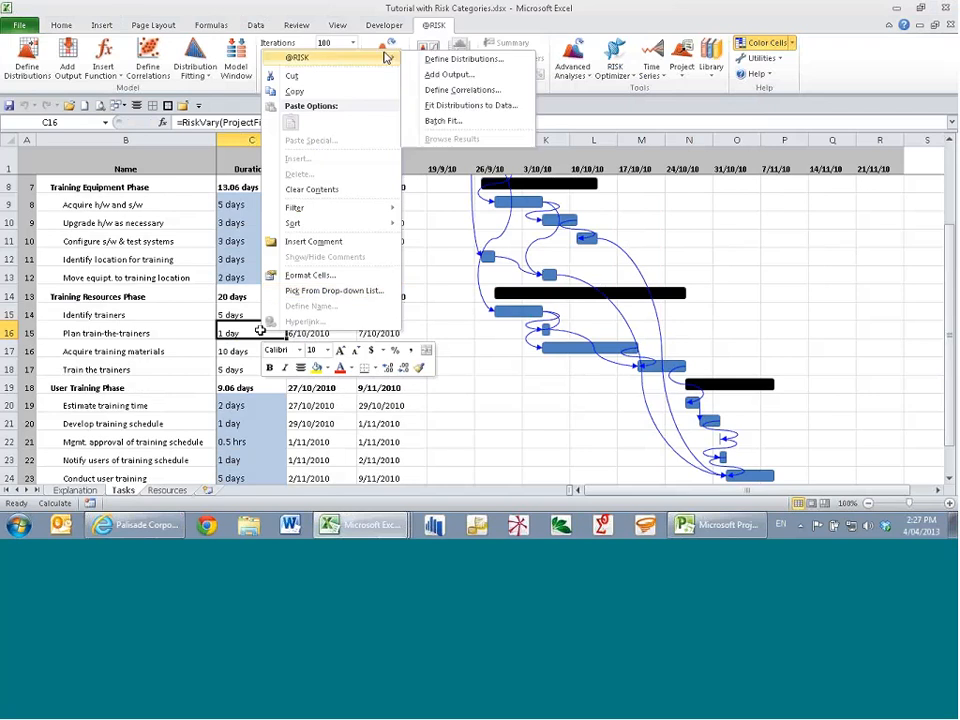
click(463, 59)
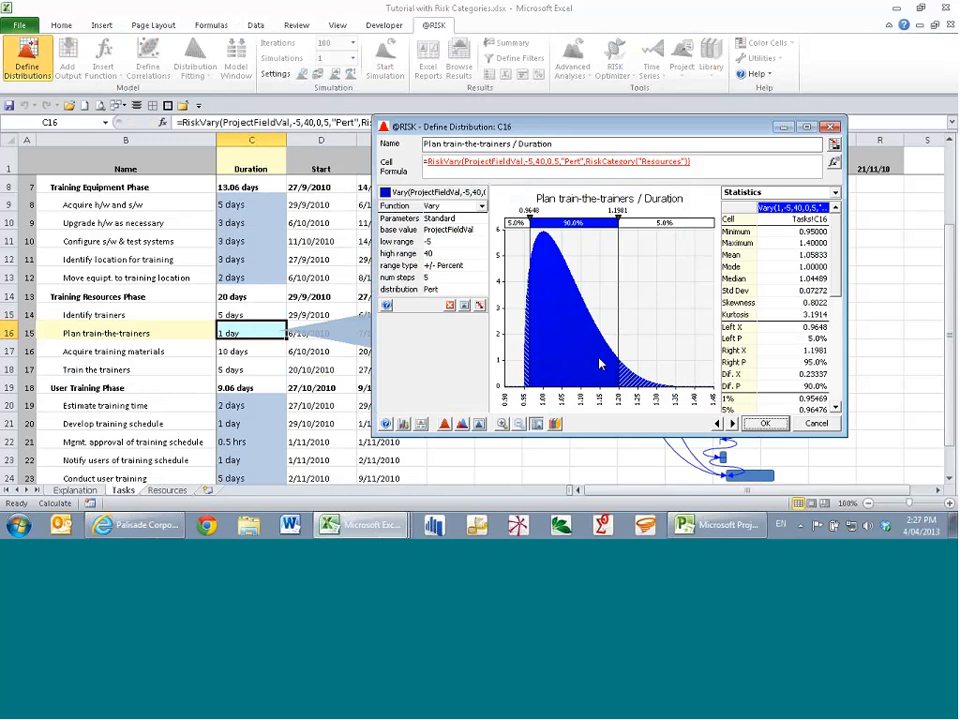
click(768, 422)
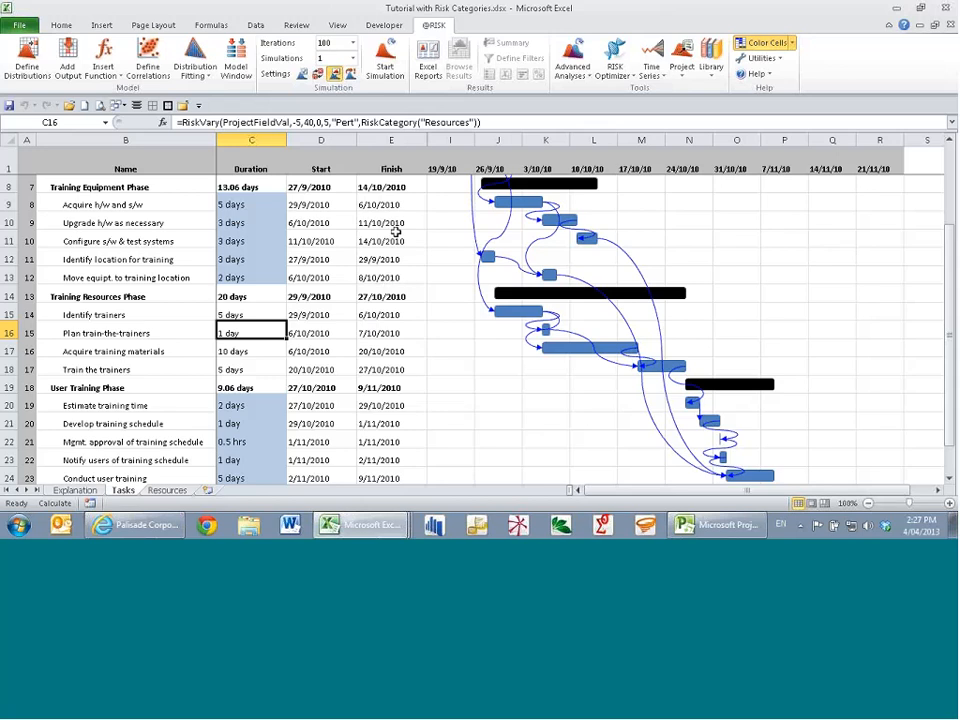
Reopen the Risk Categories definitions and view the option for adding marked tasks to the Equipment category, leaving without changes
click(682, 60)
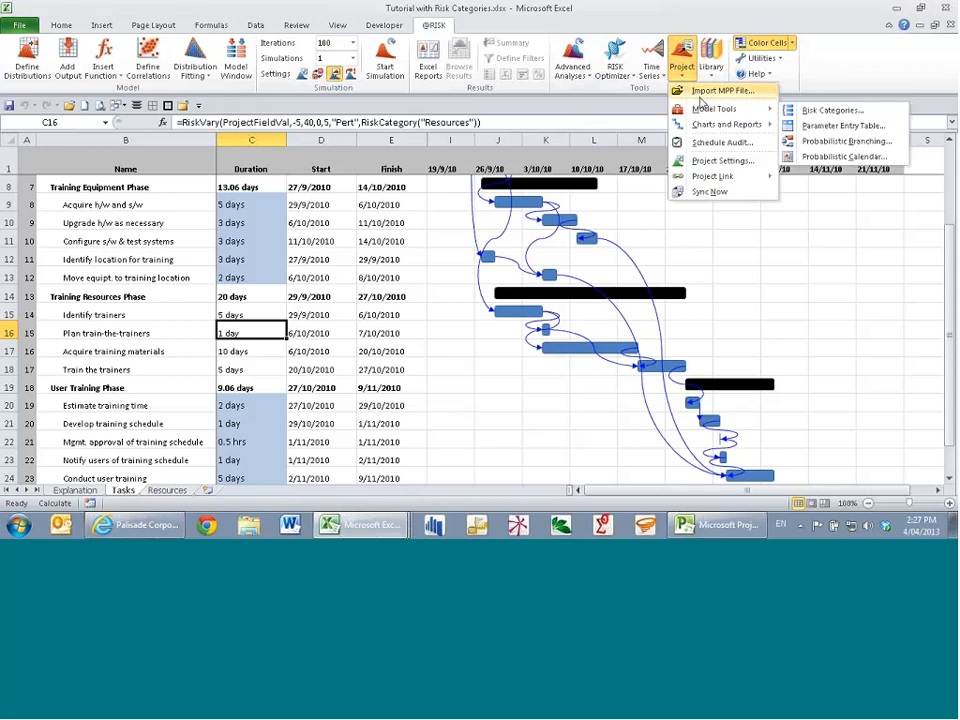
mouse_move(698, 113)
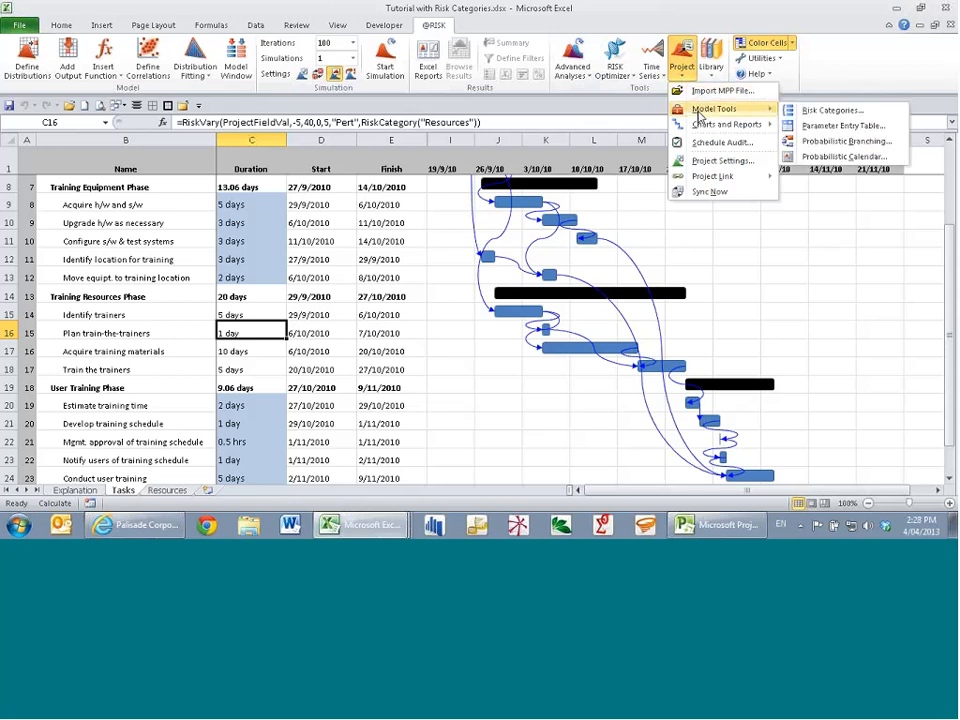
click(832, 110)
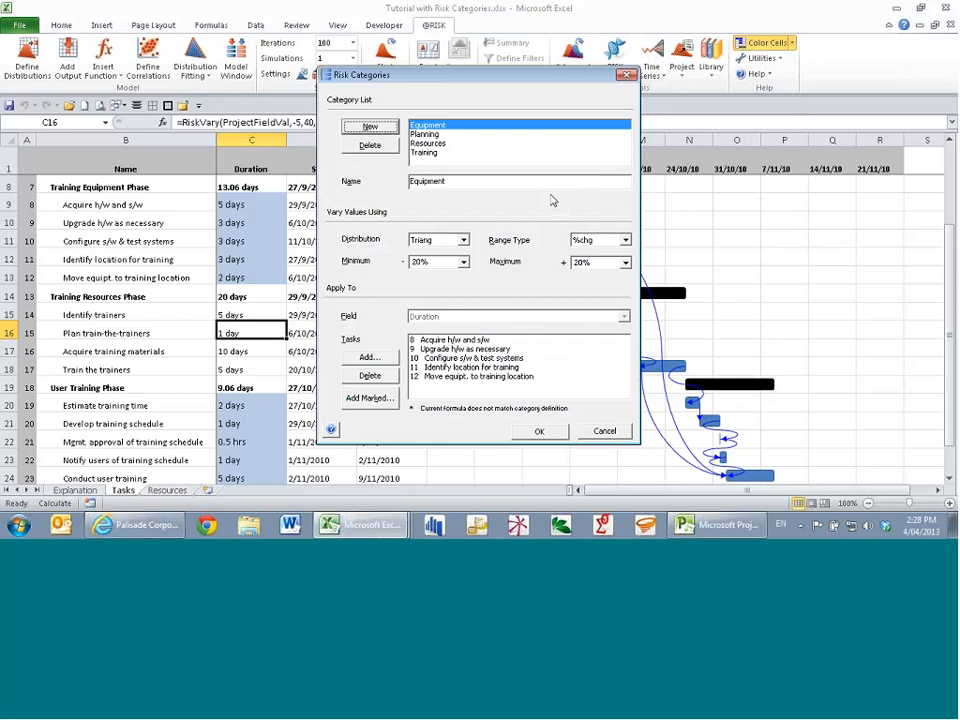
click(369, 398)
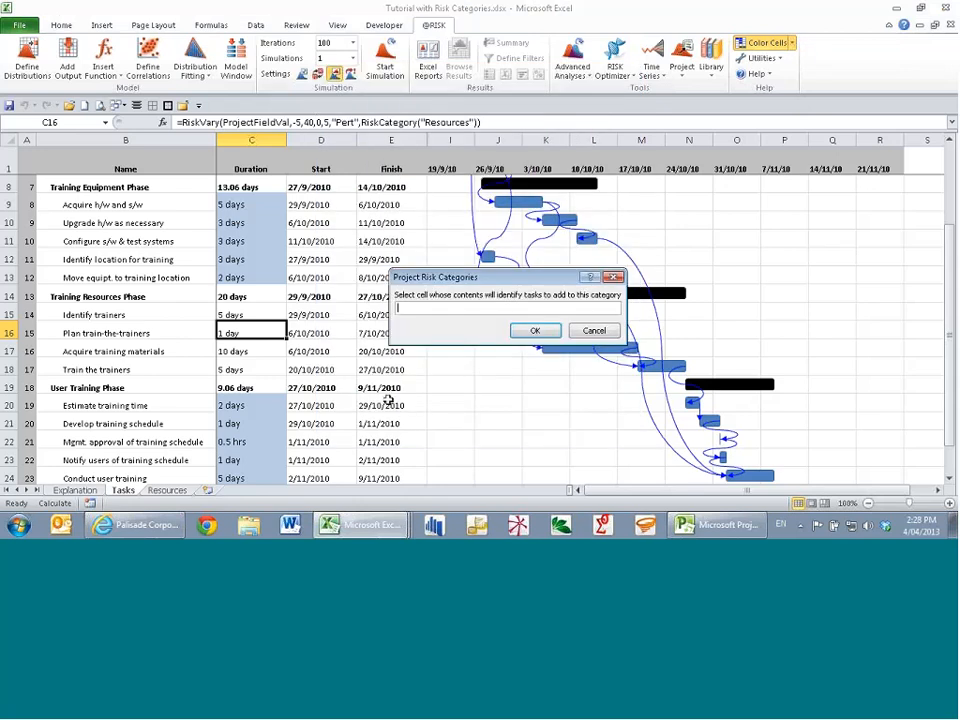
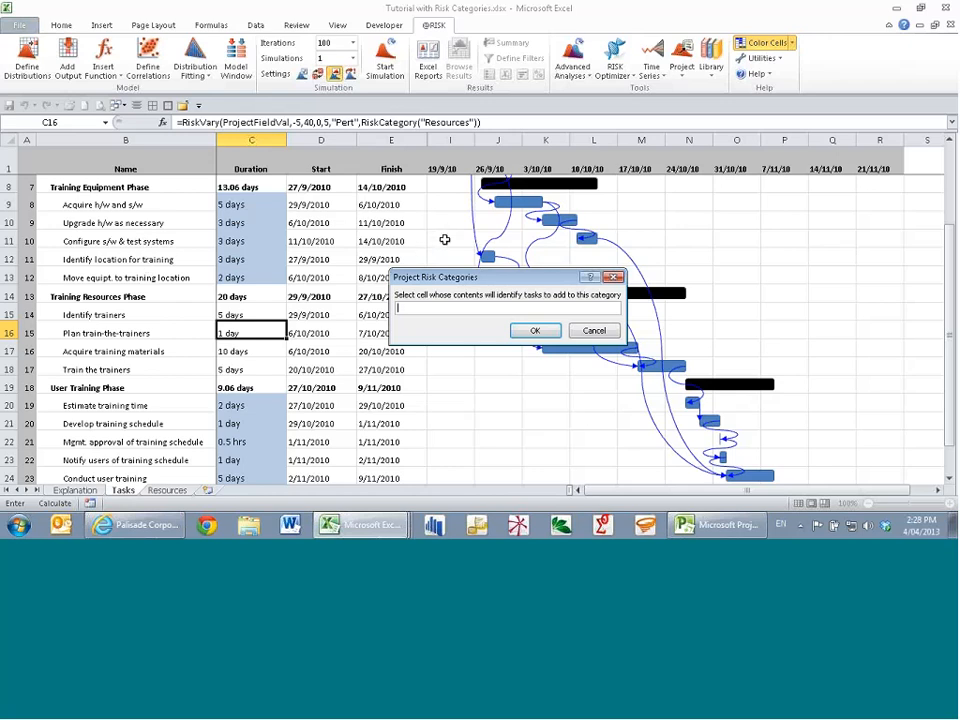
click(612, 332)
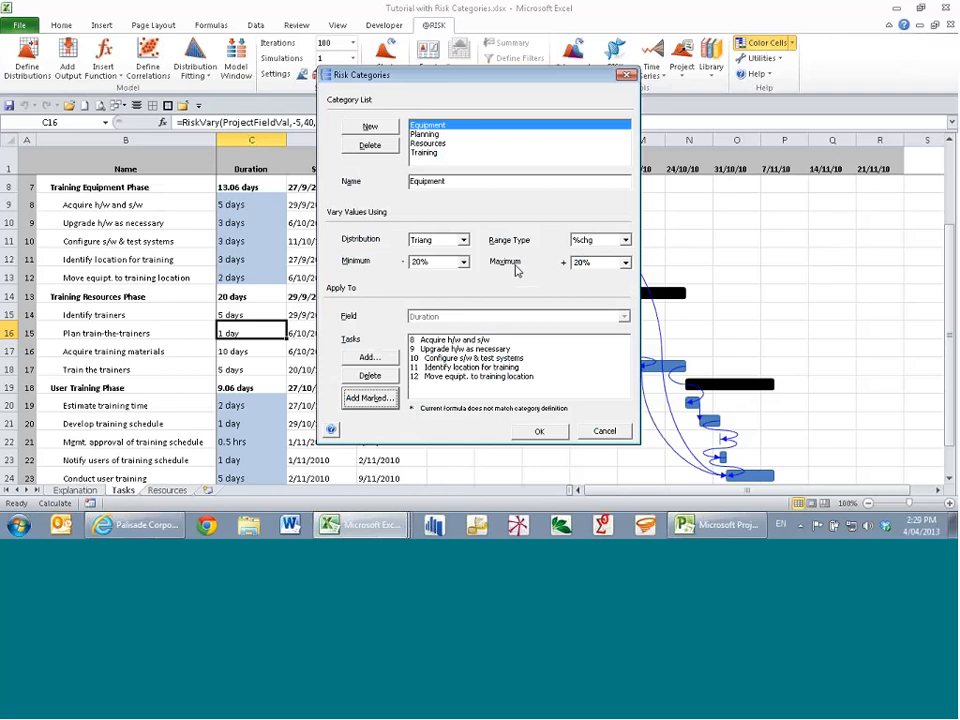
click(600, 431)
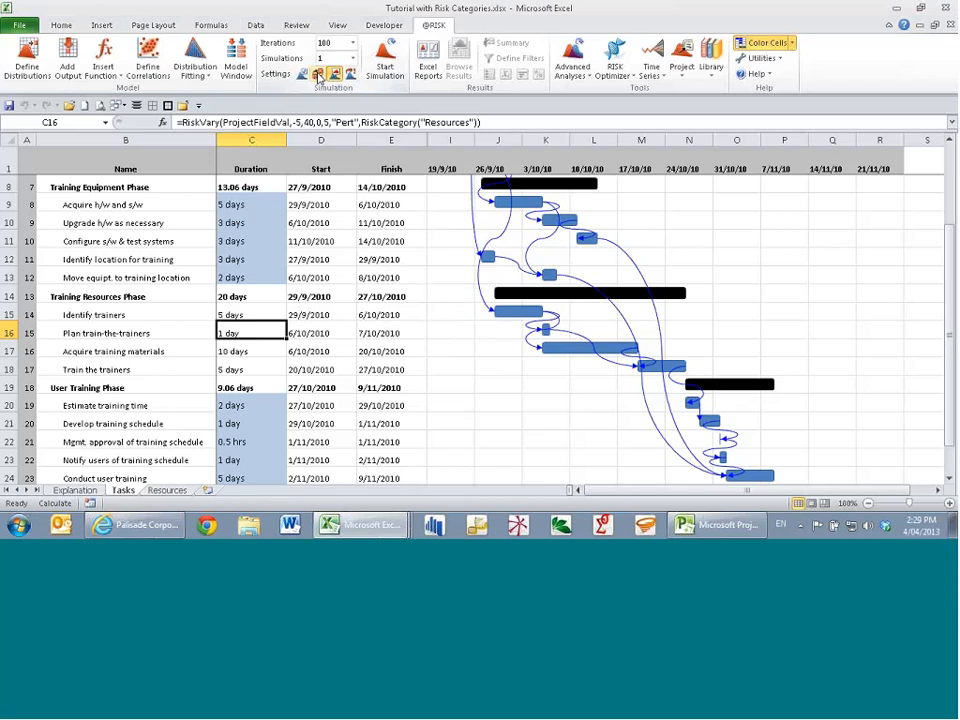
Turn on random recalculation so the task durations show sampled values
click(316, 75)
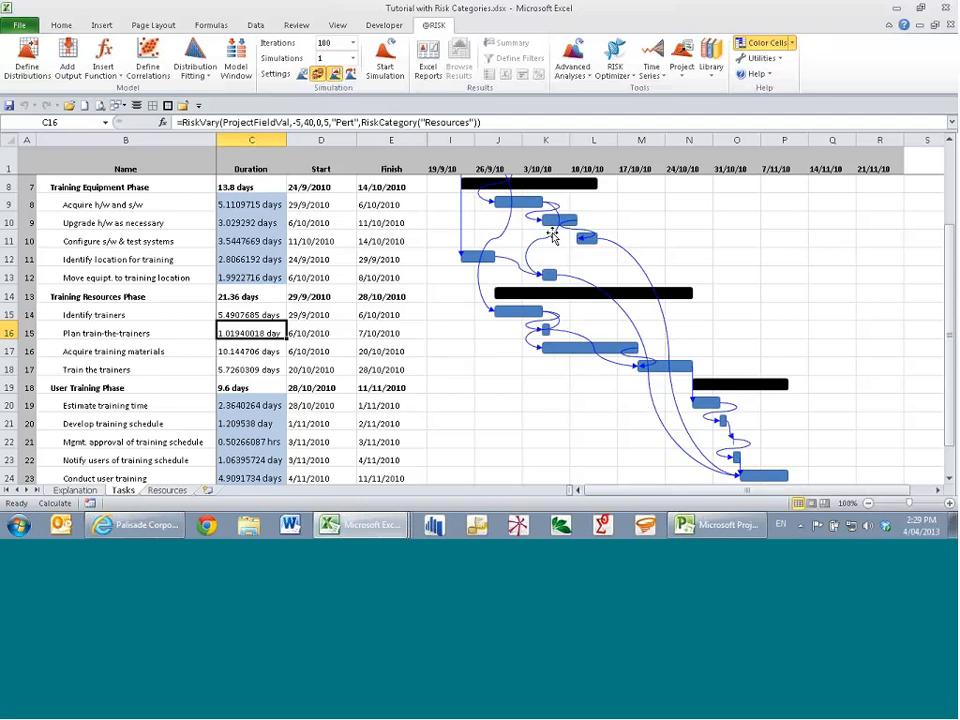
click(773, 62)
click(779, 76)
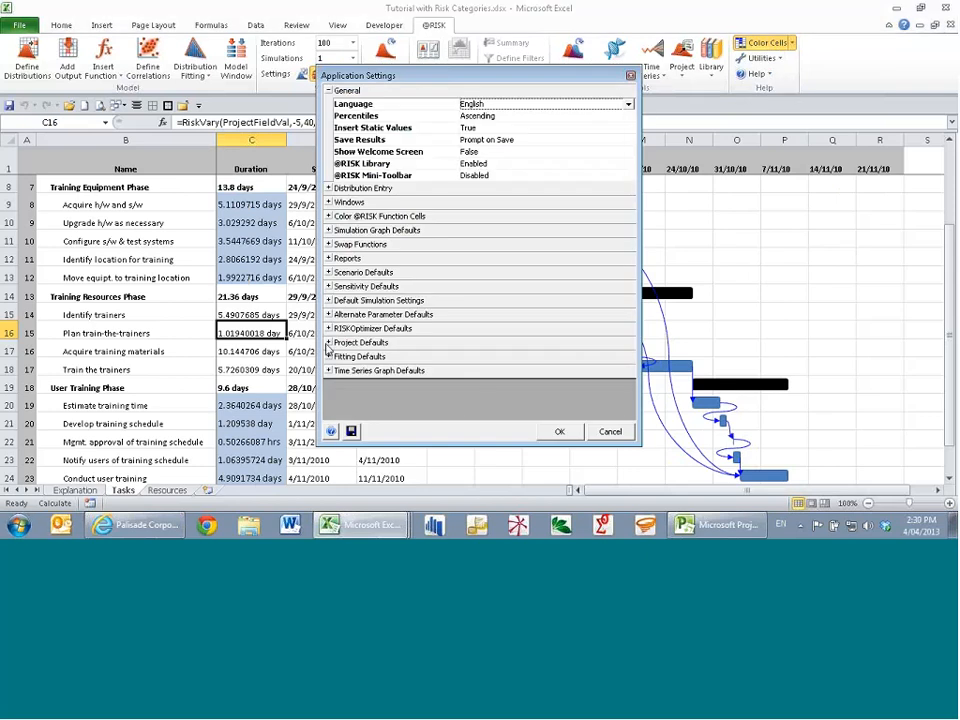
click(328, 343)
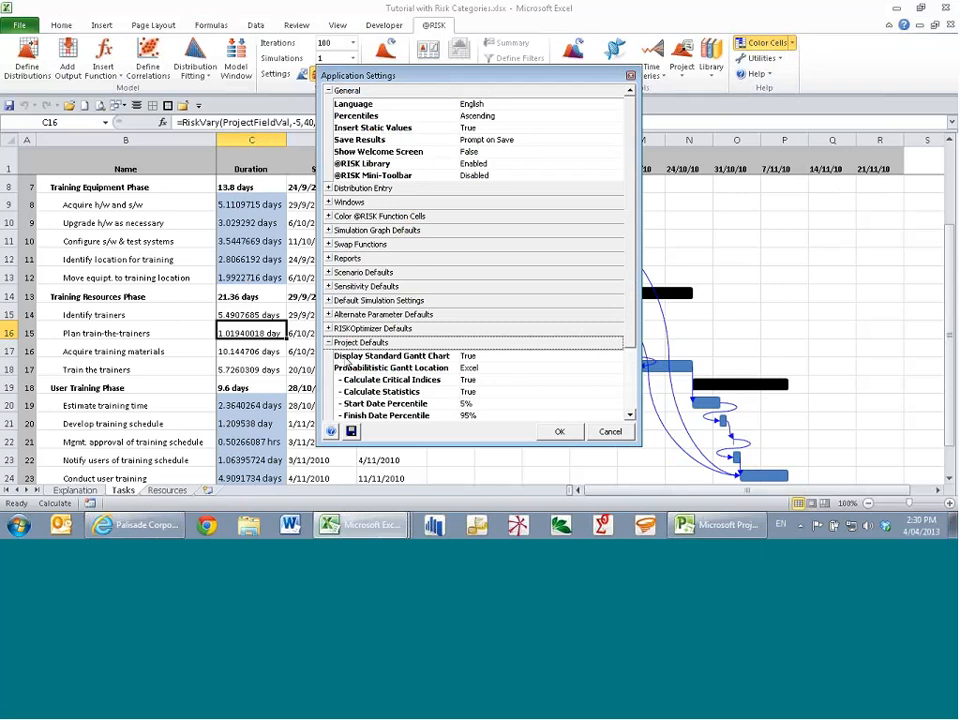
click(490, 356)
click(493, 378)
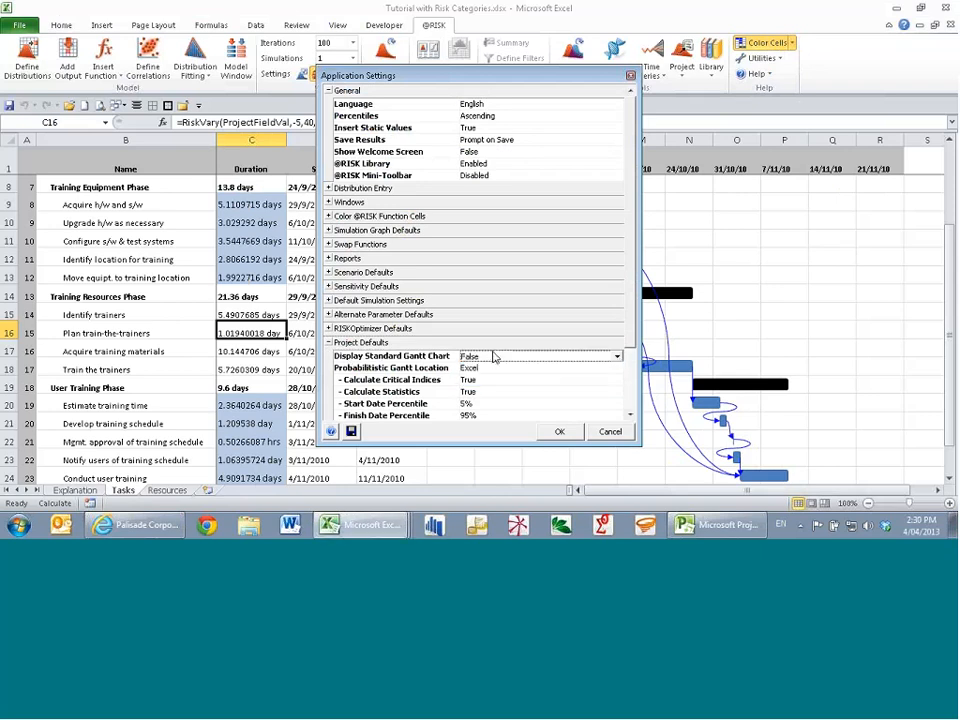
click(606, 432)
Generate the standard Gantt chart for the sampled schedule and compare it with the same schedule in Microsoft Project
click(686, 80)
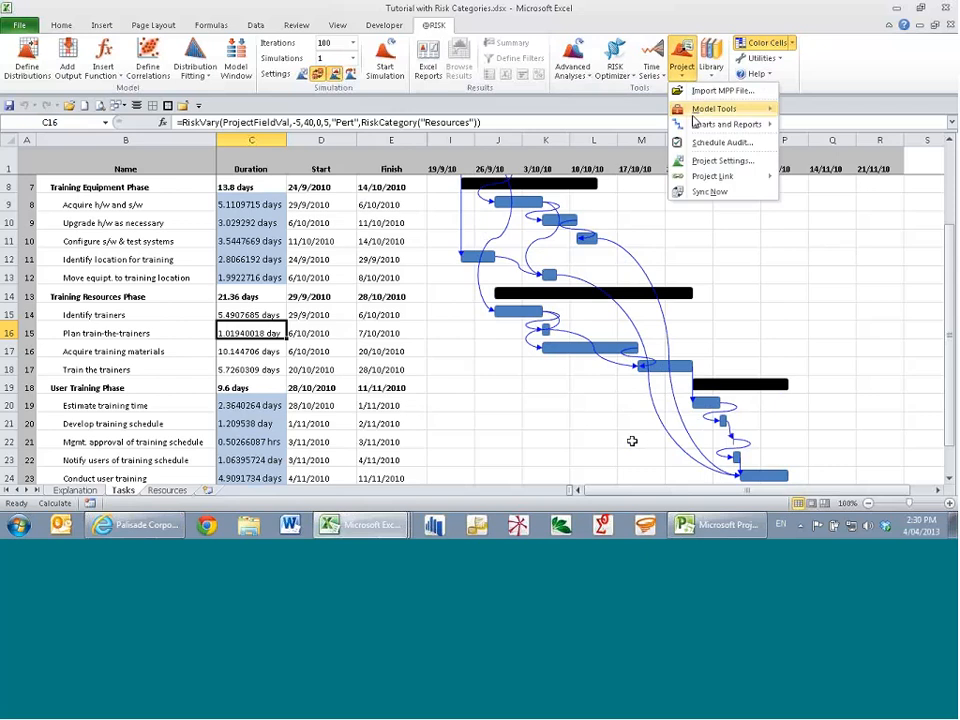
mouse_move(740, 124)
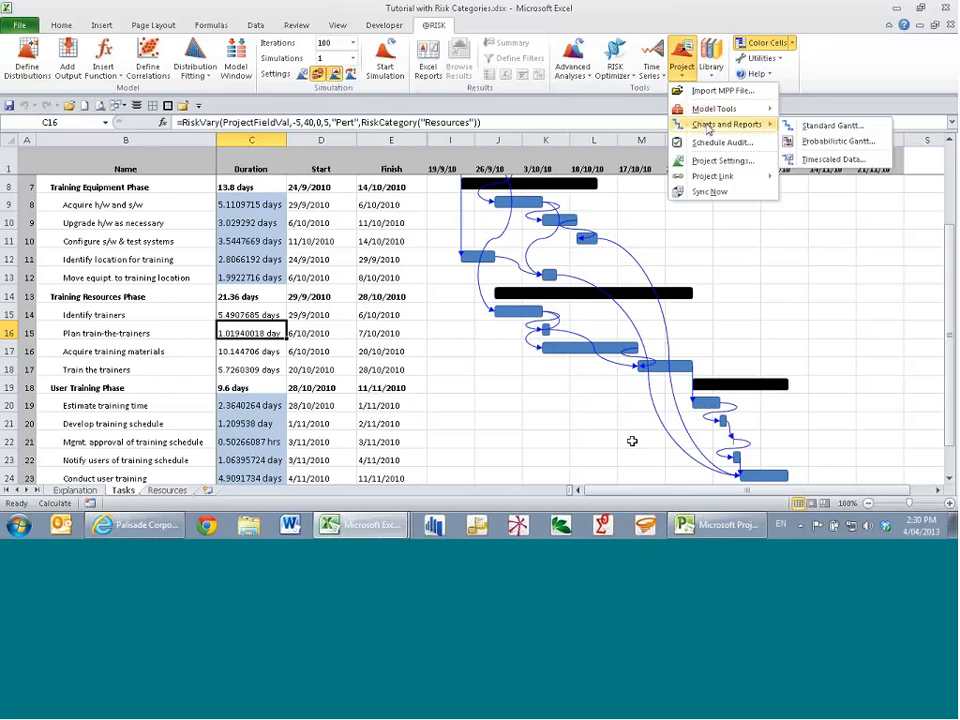
click(829, 127)
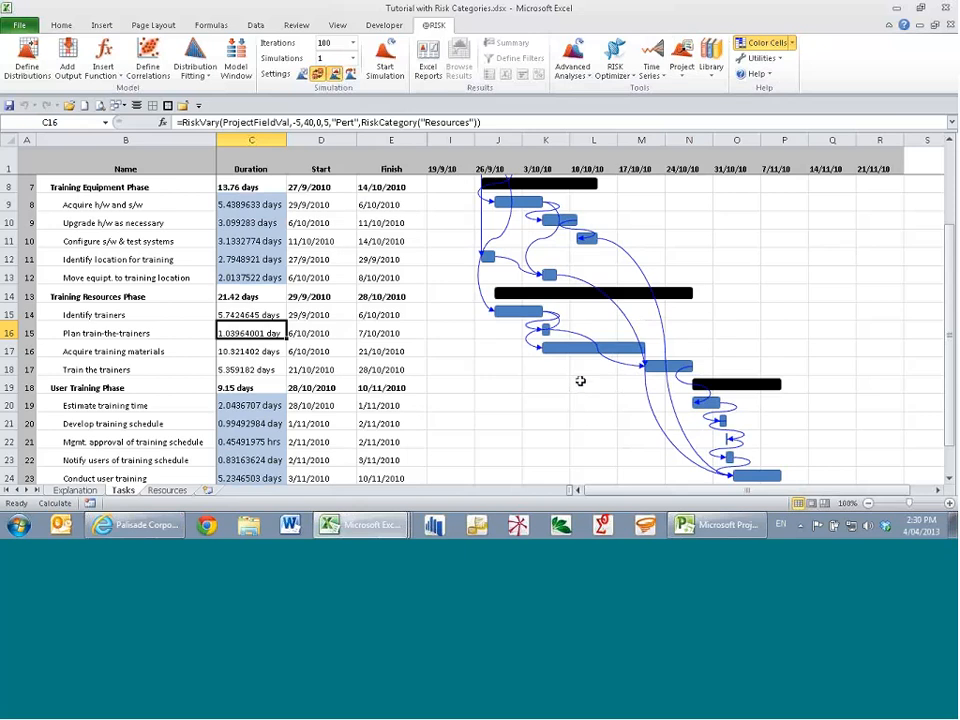
click(705, 524)
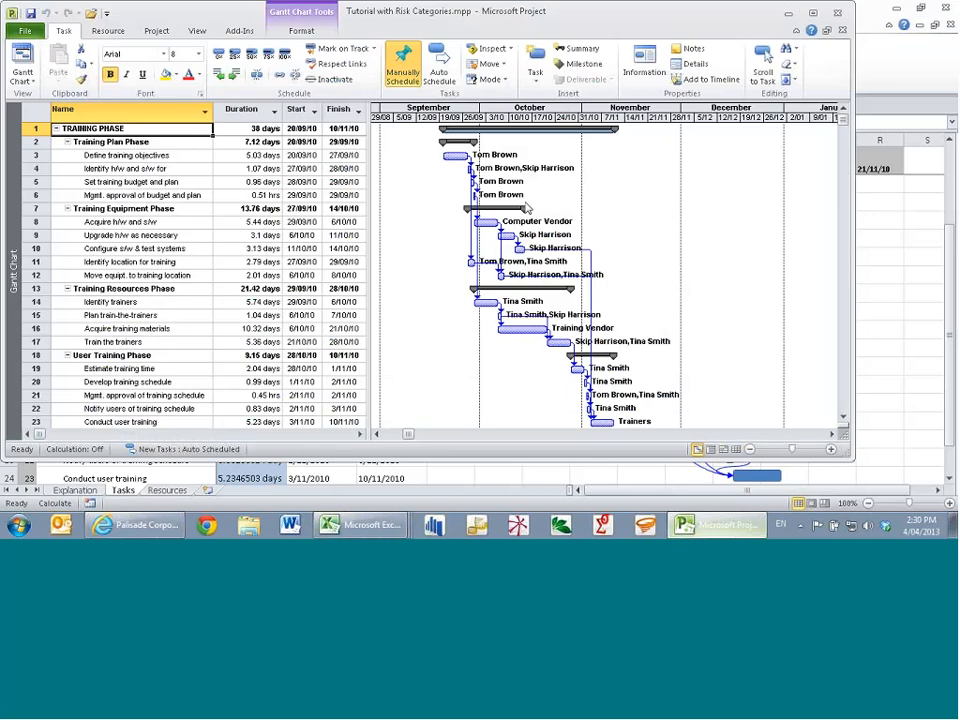
click(789, 14)
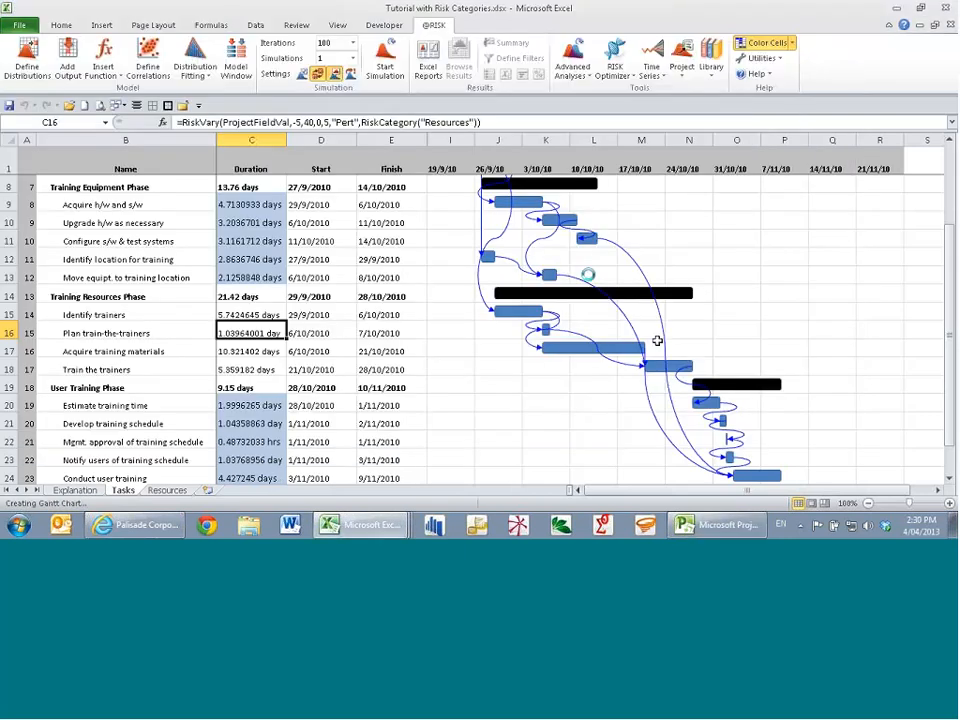
Recalculate the workbook three times and examine how the sampled durations, Gantt chart and TRAINING PHASE finish date respond
key(F9)
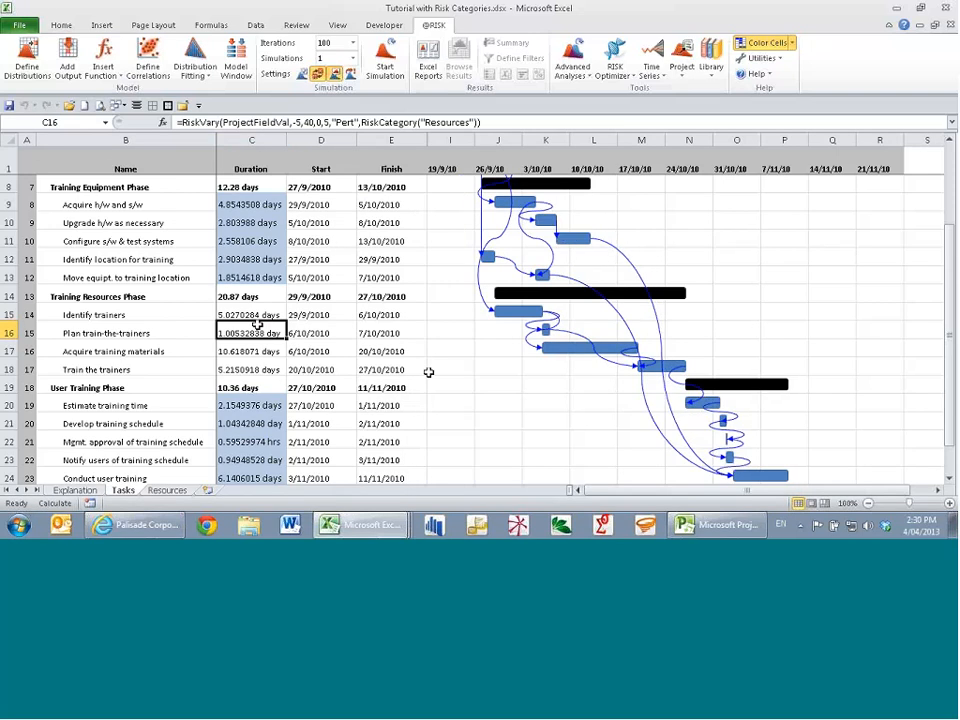
key(F9)
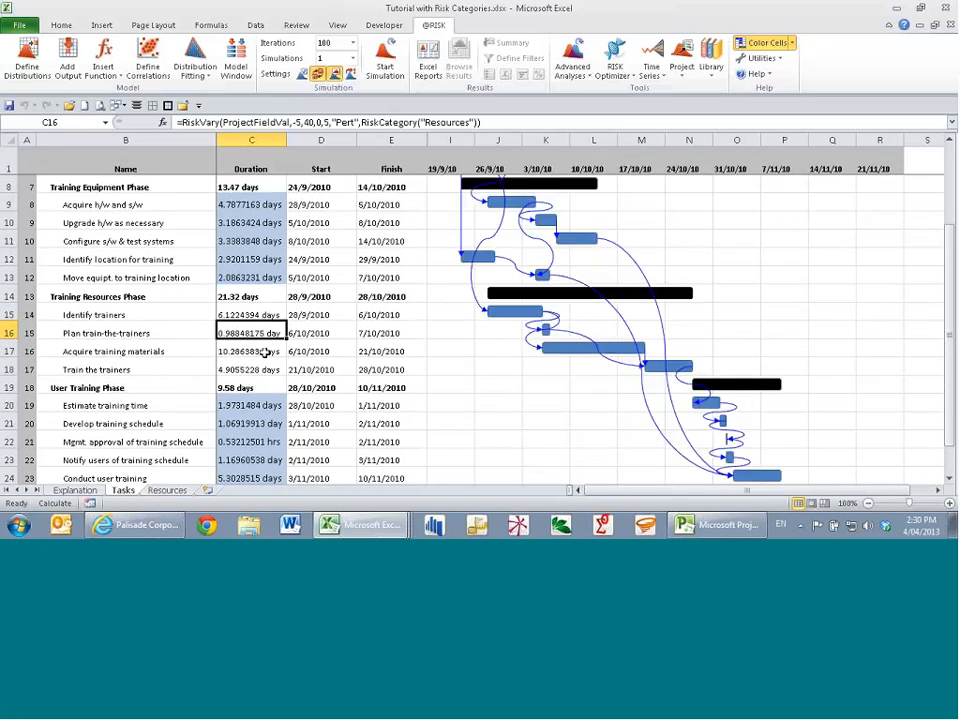
key(F9)
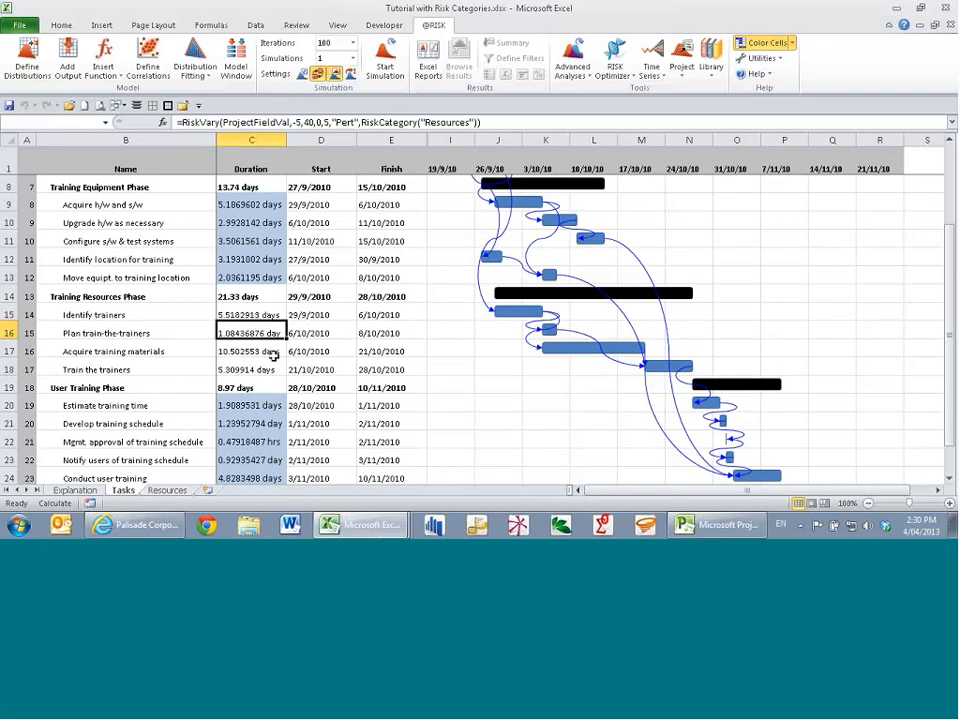
scroll(498, 278, up, 1)
scroll(498, 278, up, 1)
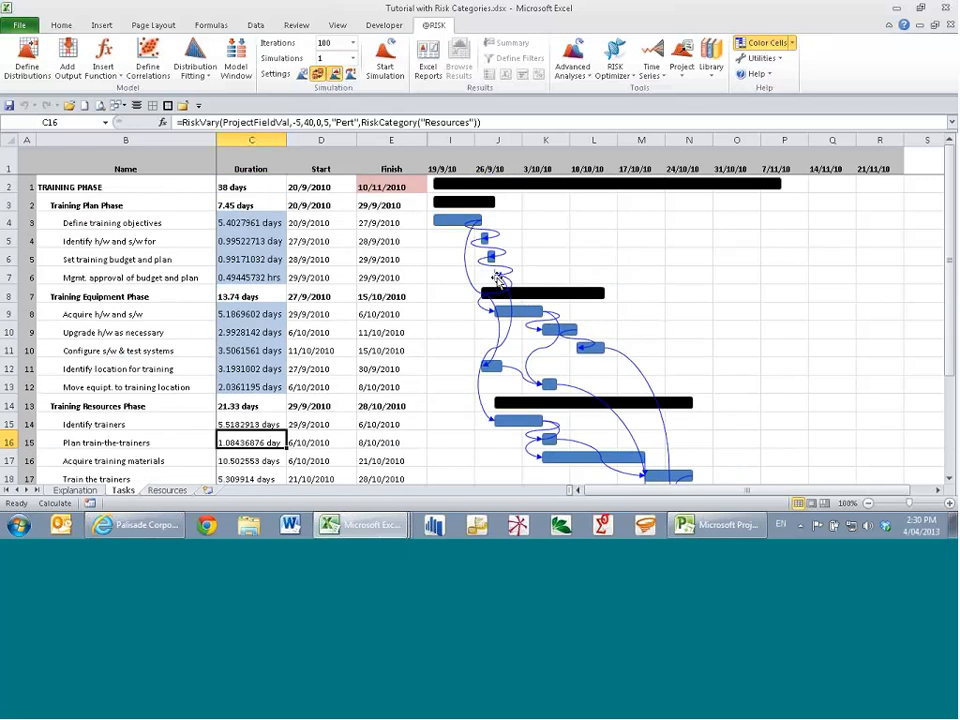
click(380, 184)
Turn off random recalculation and run the simulation to view the TRAINING PHASE finish date distribution
click(318, 74)
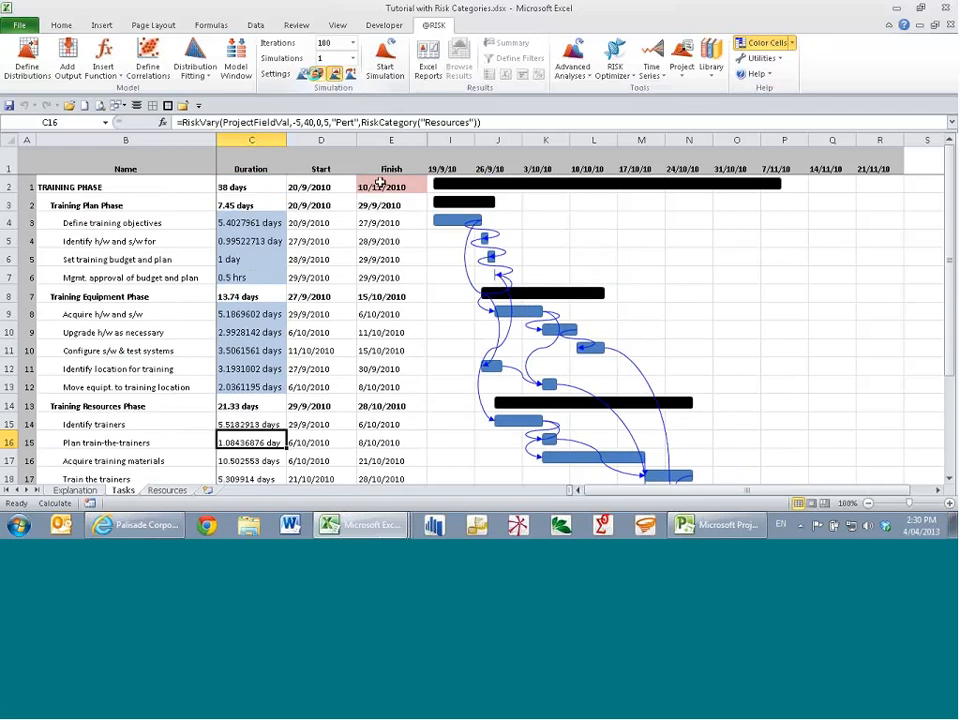
click(386, 67)
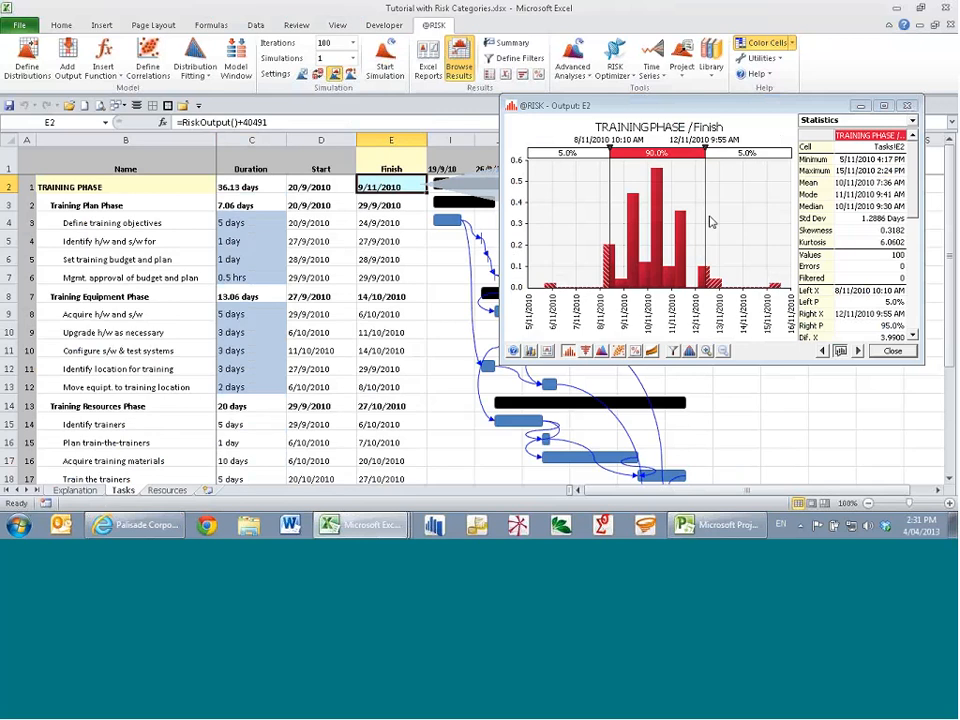
click(890, 351)
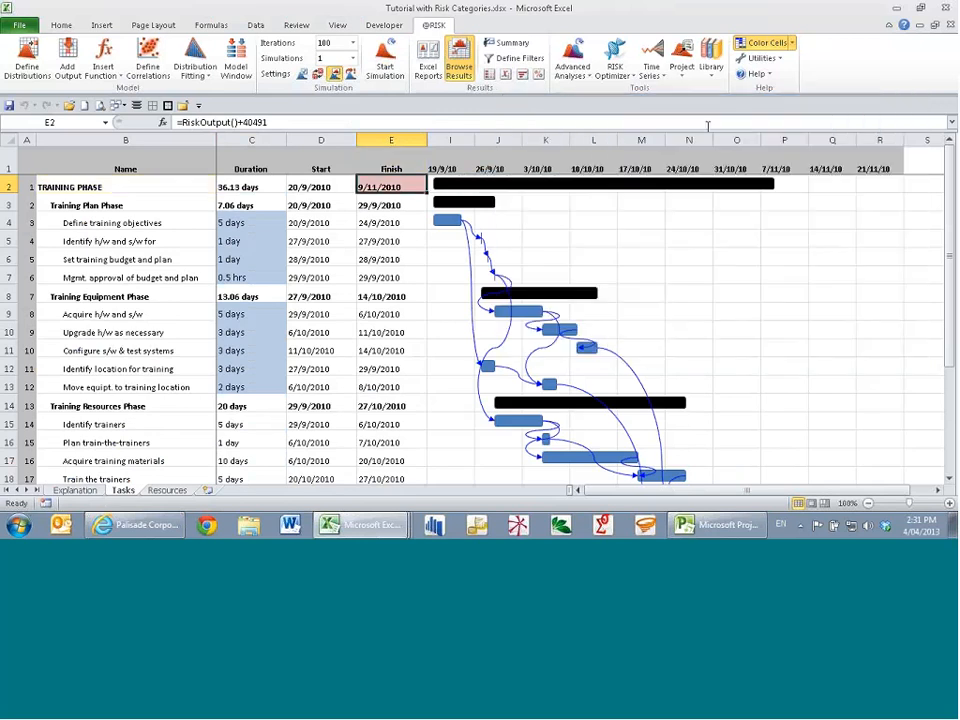
Review the project simulation settings and engine options, and check whether the schedule suits the accelerated engine
click(682, 60)
click(703, 160)
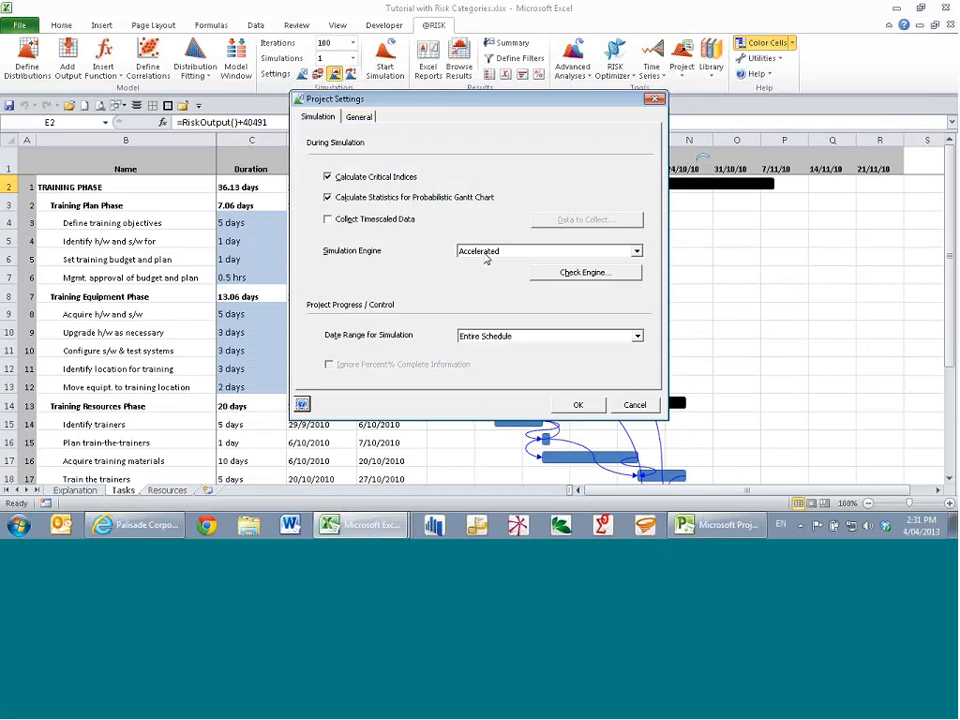
click(634, 251)
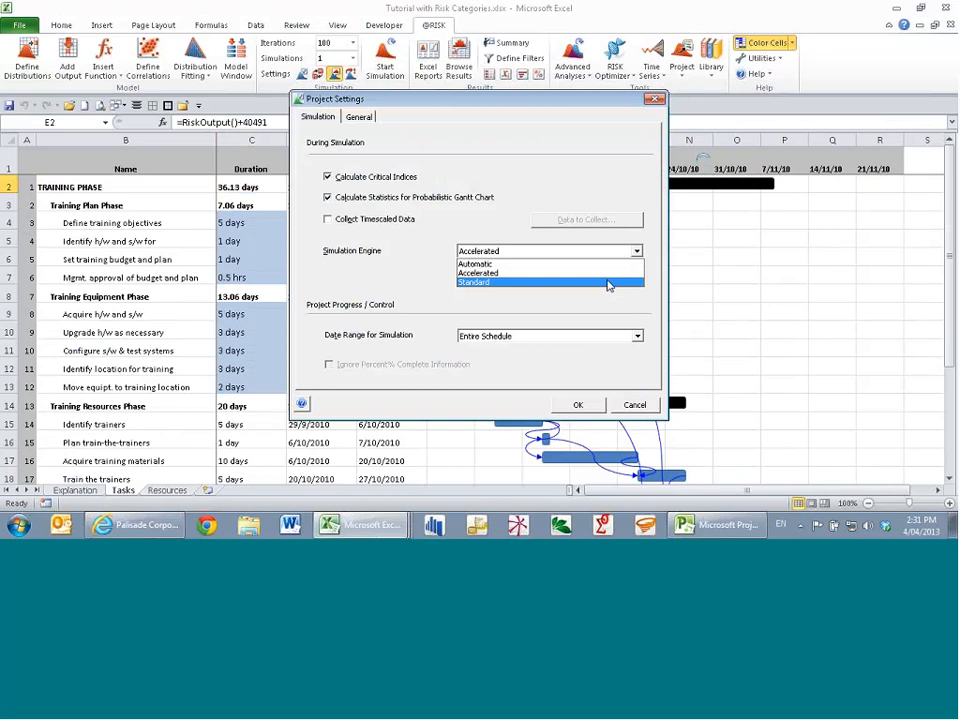
key(Escape)
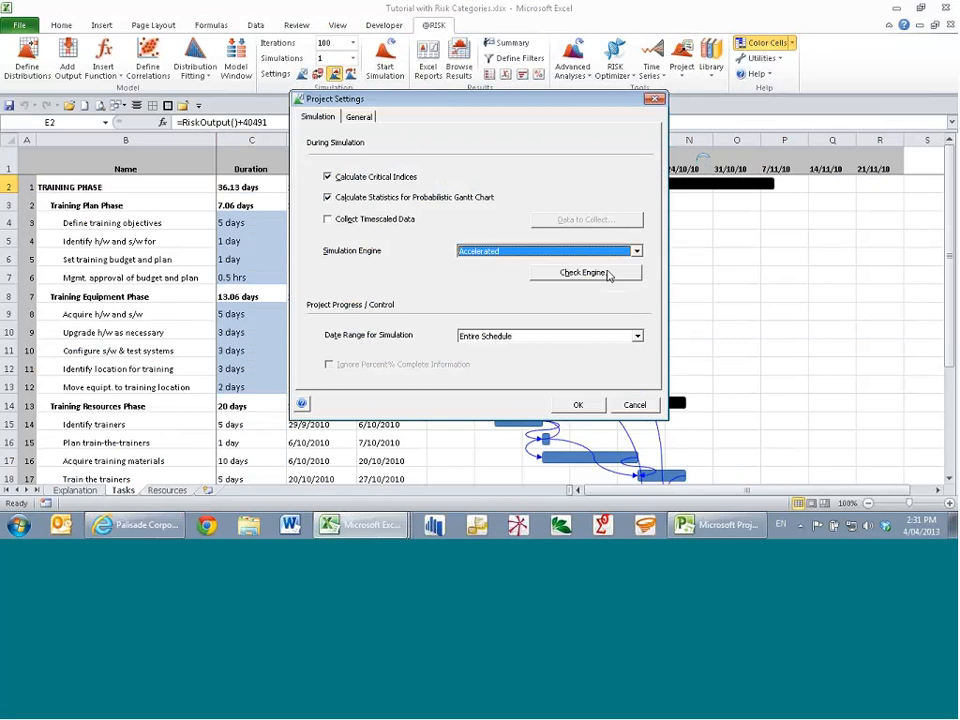
click(577, 279)
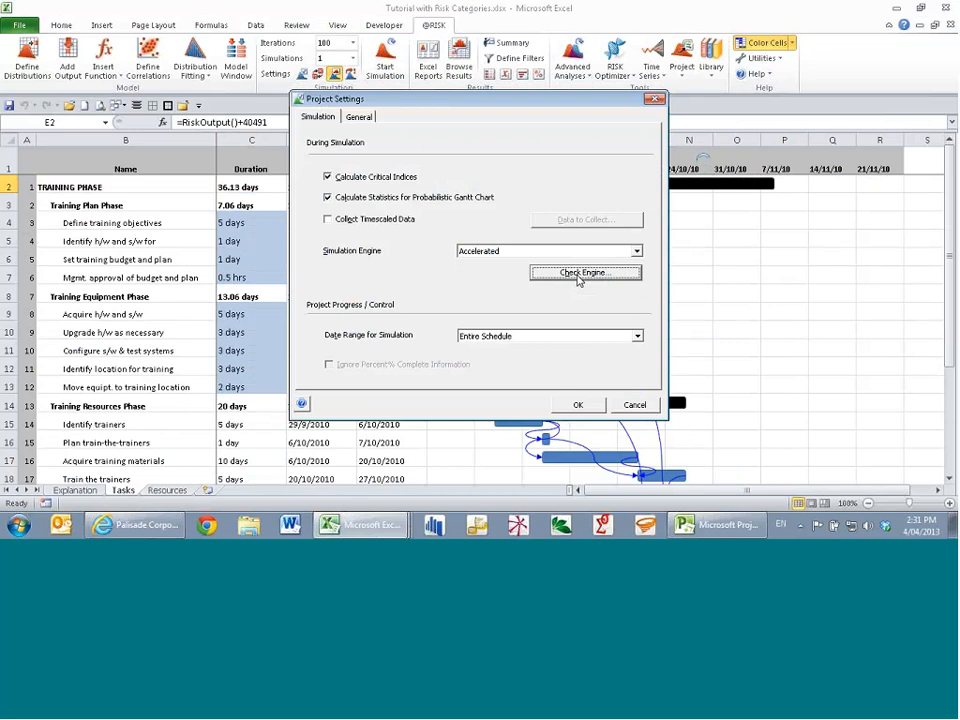
click(528, 314)
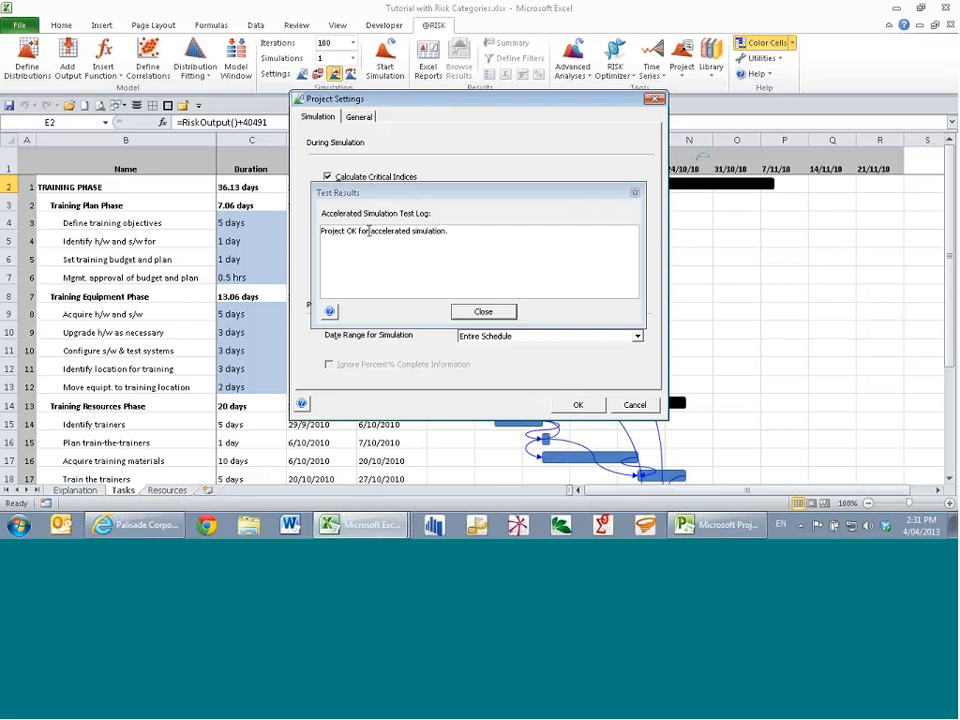
key(Return)
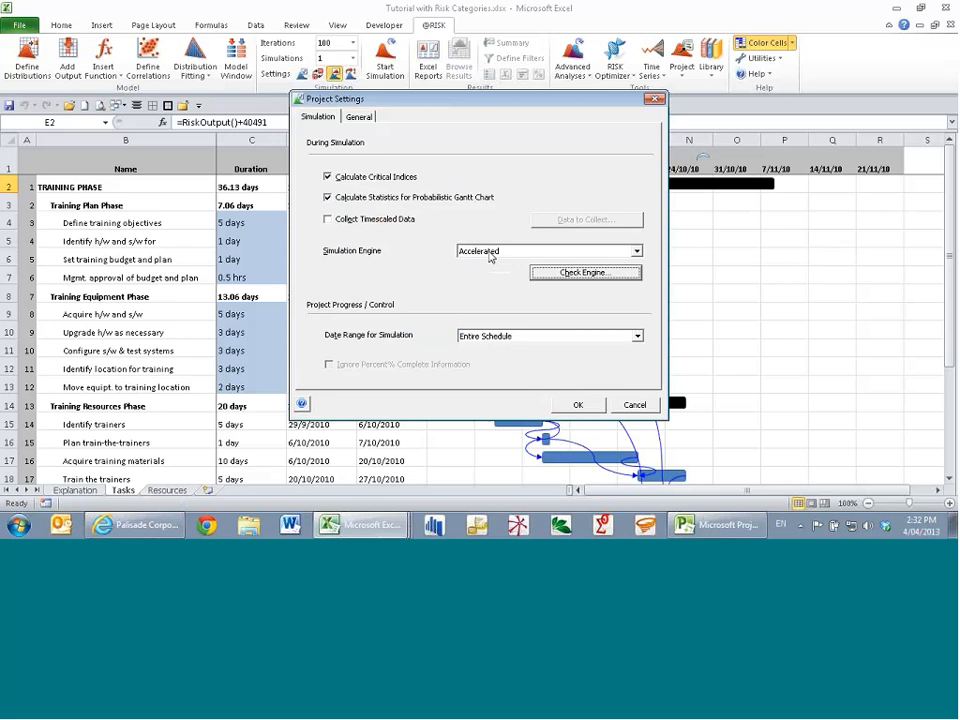
click(633, 405)
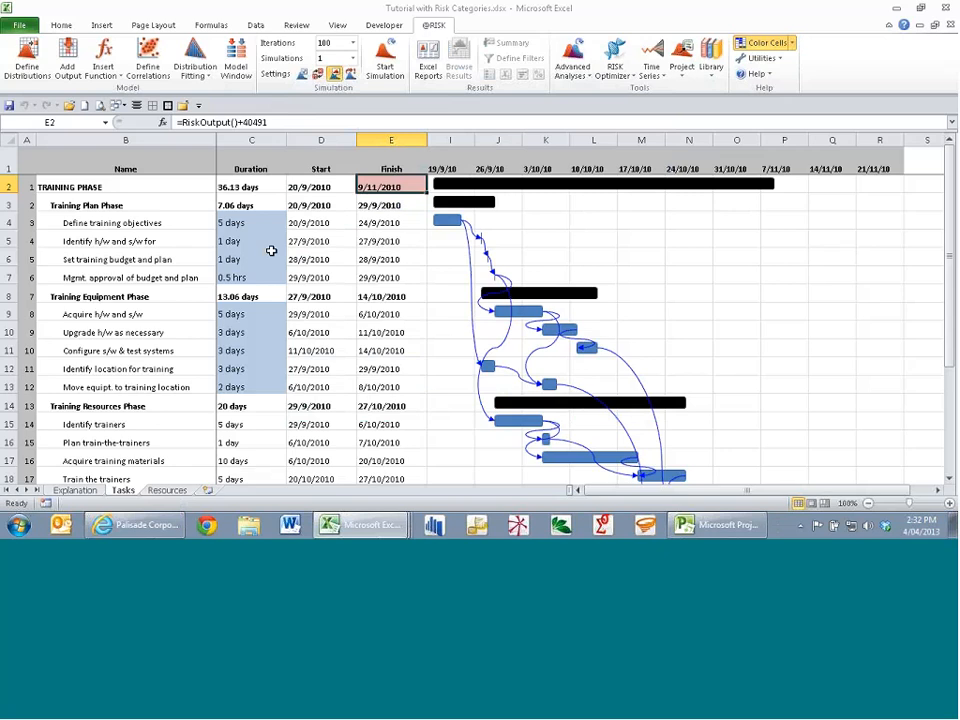
Close the Tutorial with Risk Categories.xlsx workbook without saving its changes
click(322, 277)
key(ctrl+w)
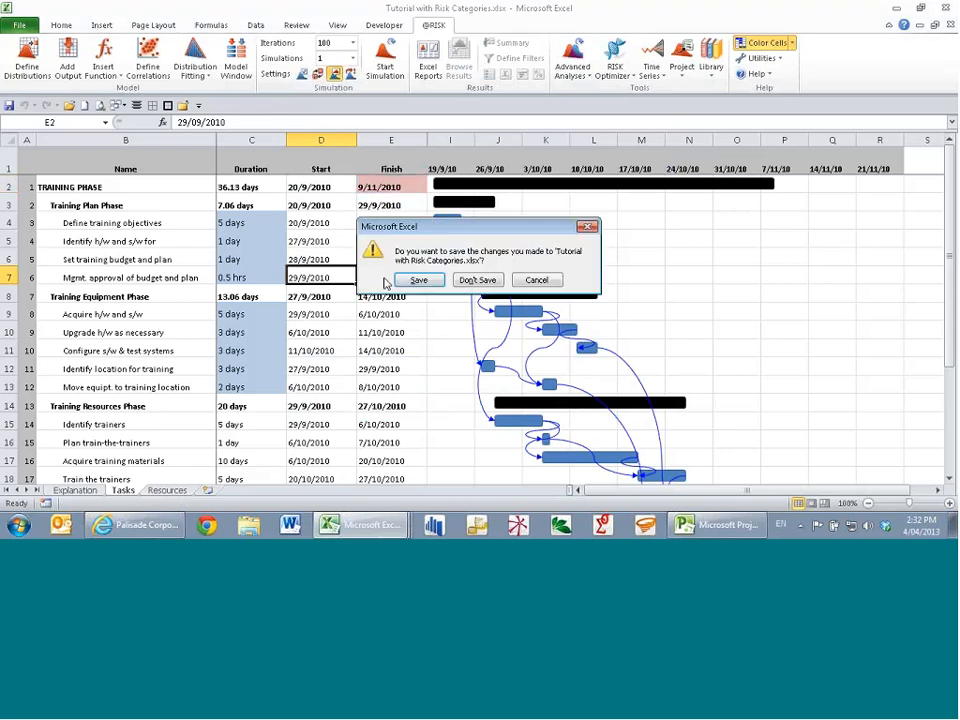
click(463, 281)
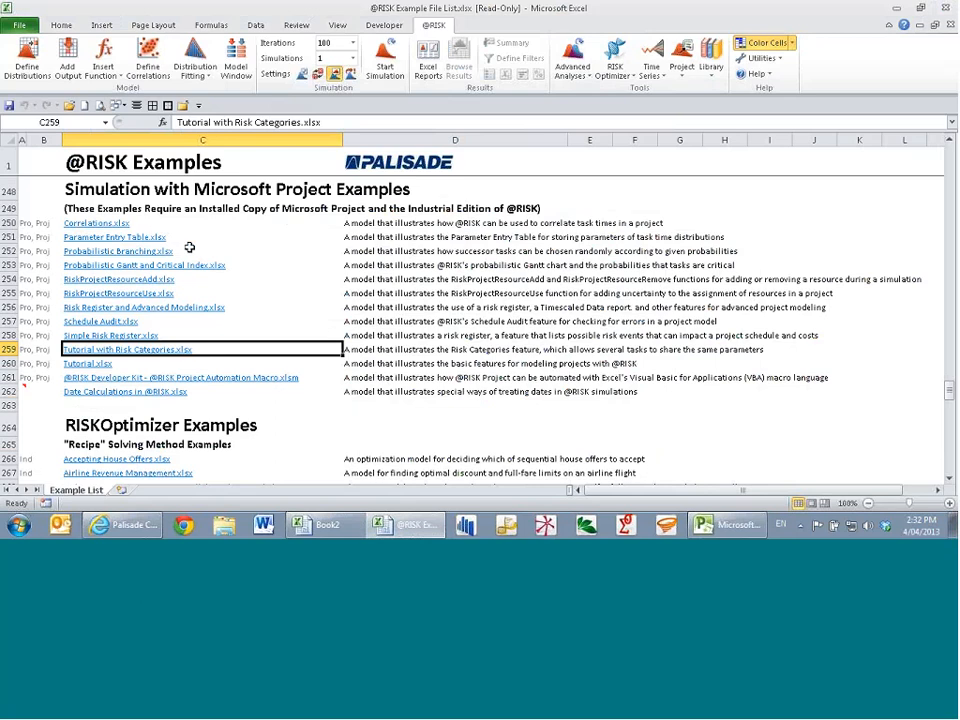
Browse the full gallery of distributions that can be defined for an empty cell, without assigning any
click(590, 190)
right_click(585, 189)
mouse_move(618, 201)
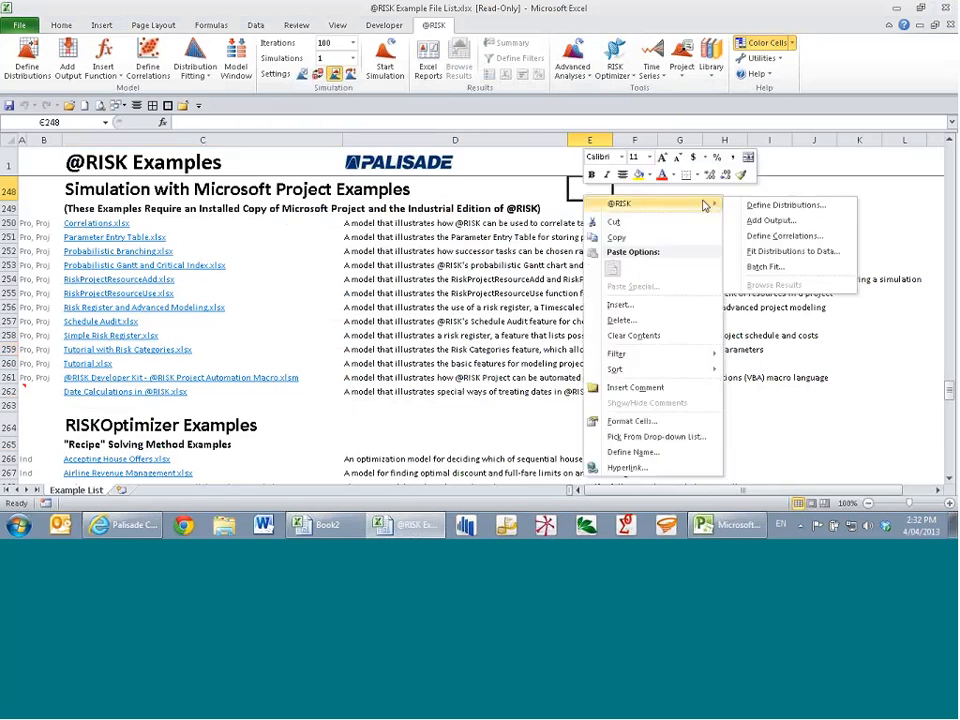
click(763, 205)
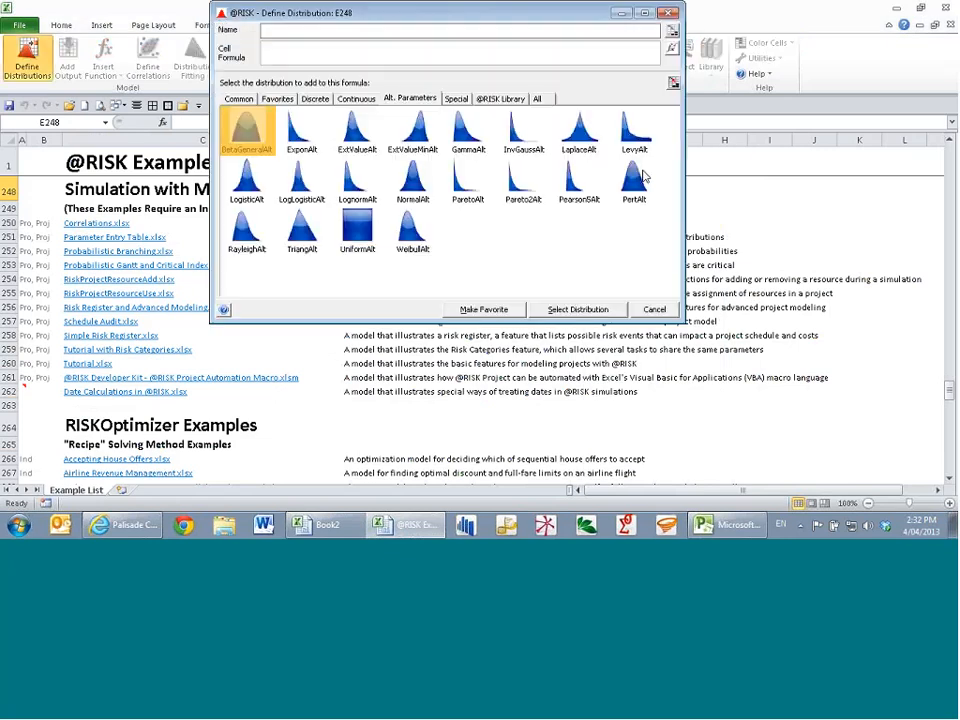
click(673, 273)
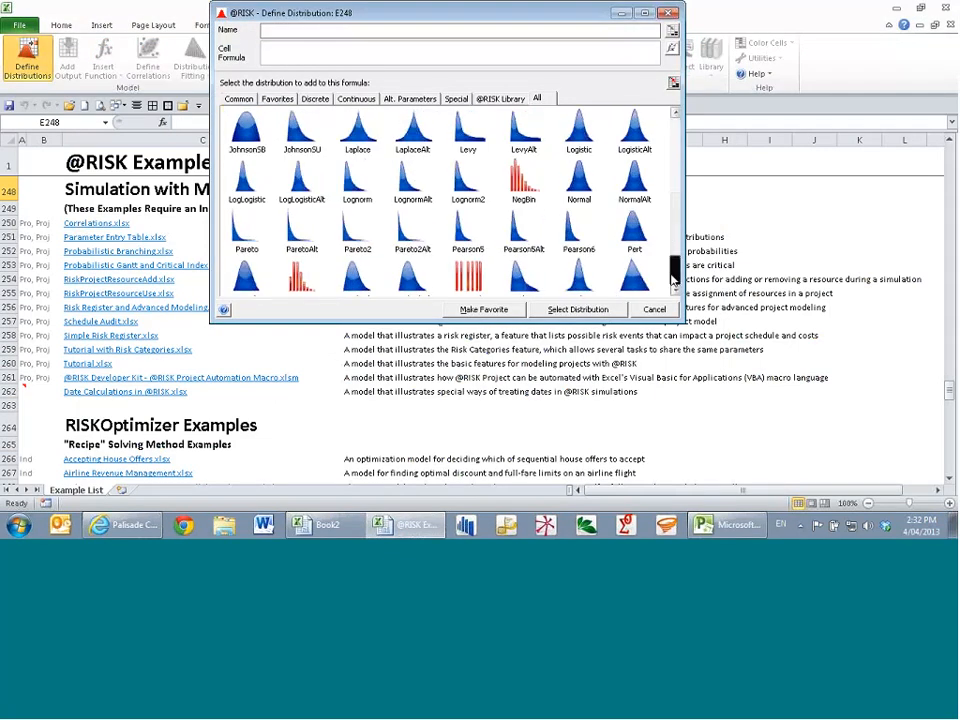
click(674, 277)
click(666, 310)
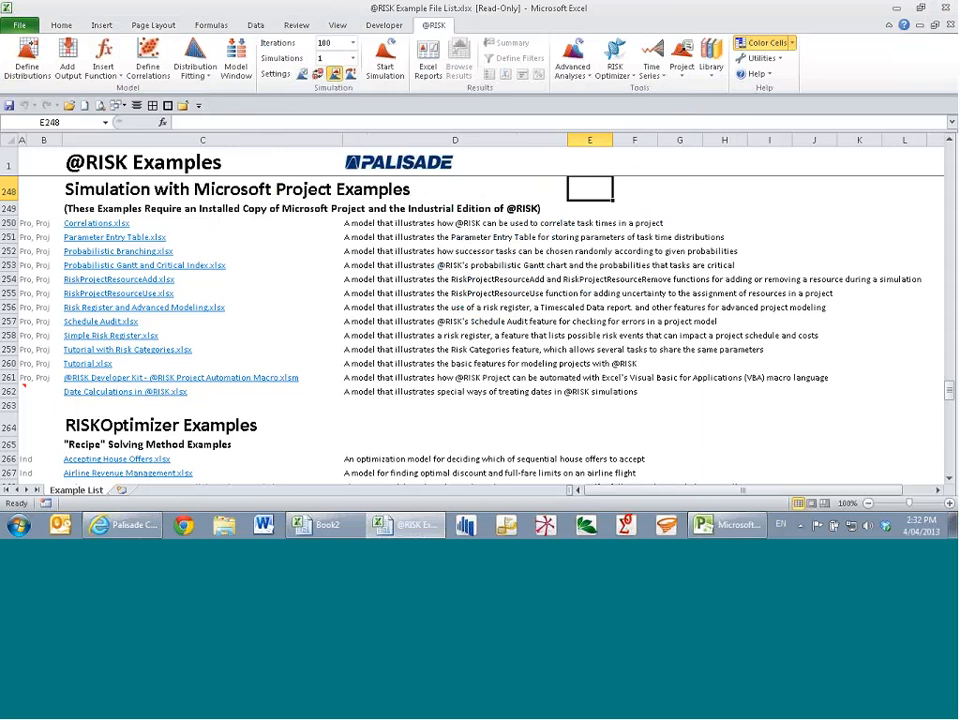
Open the Parameter Entry Table.xlsx example and inspect the minimum and most likely durations of Task 1 on the Tasks sheet
click(92, 244)
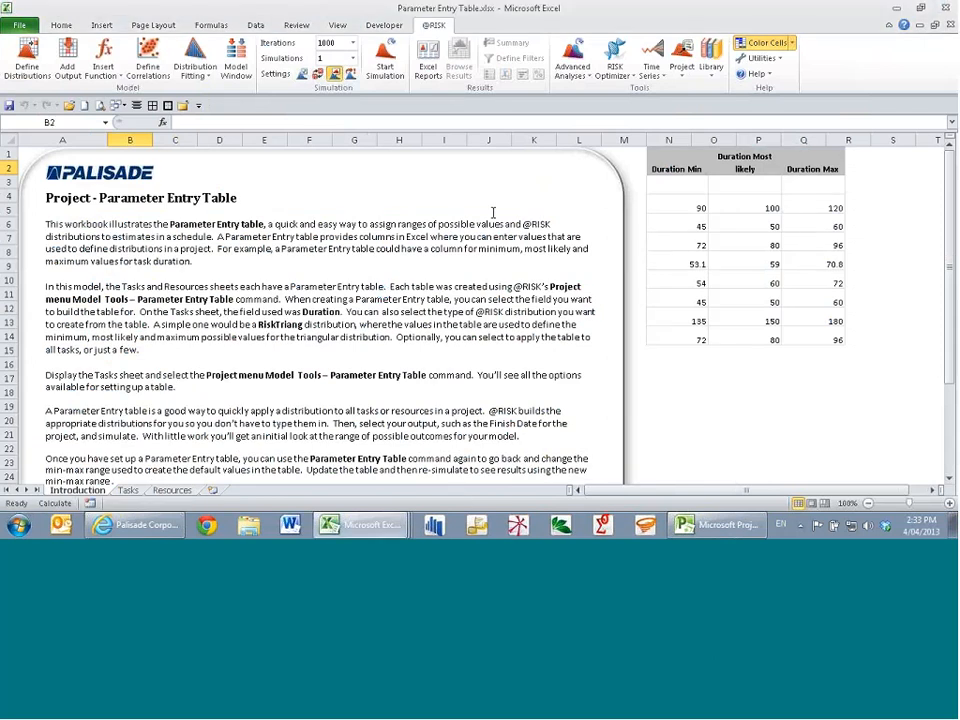
click(130, 489)
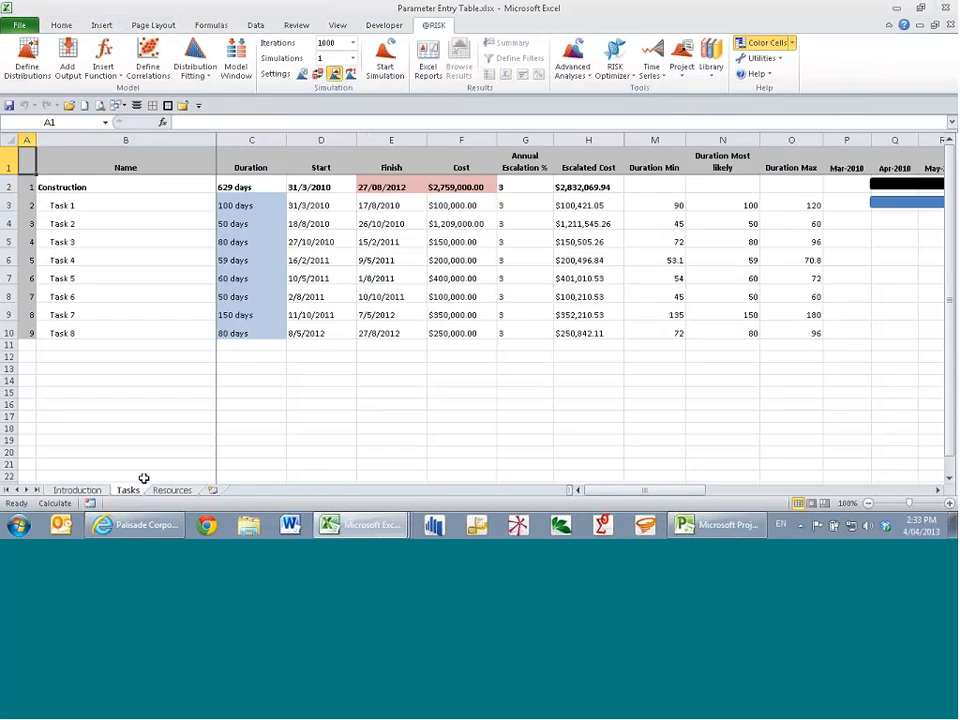
click(757, 209)
click(665, 208)
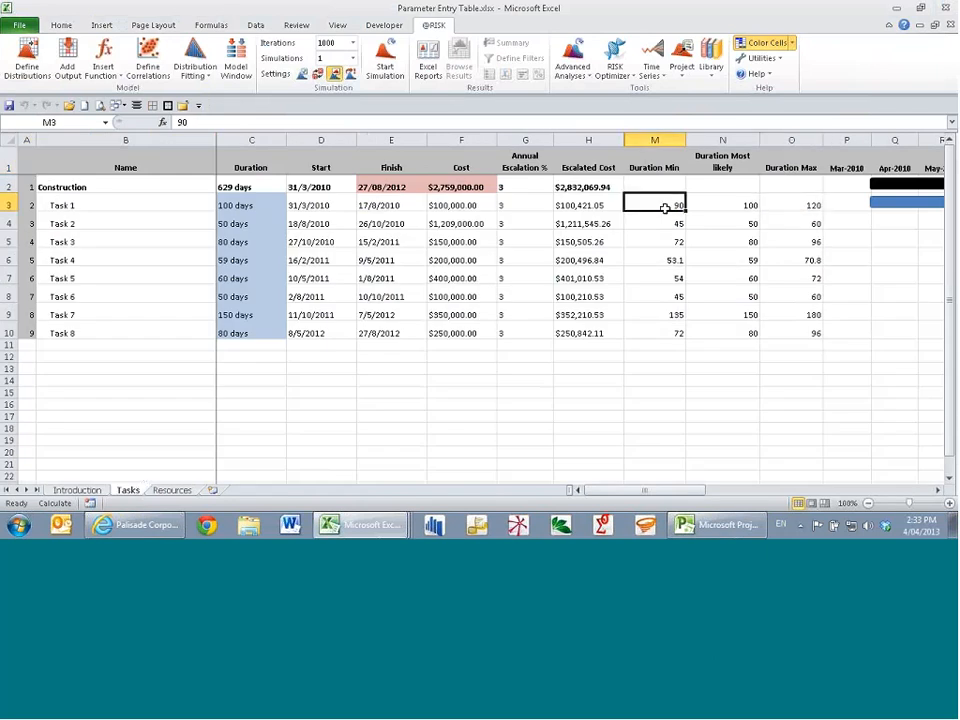
Examine how the RiskTriang duration formulas of Task 4 and Task 7 reference the minimum, most likely and maximum columns
click(251, 260)
click(265, 122)
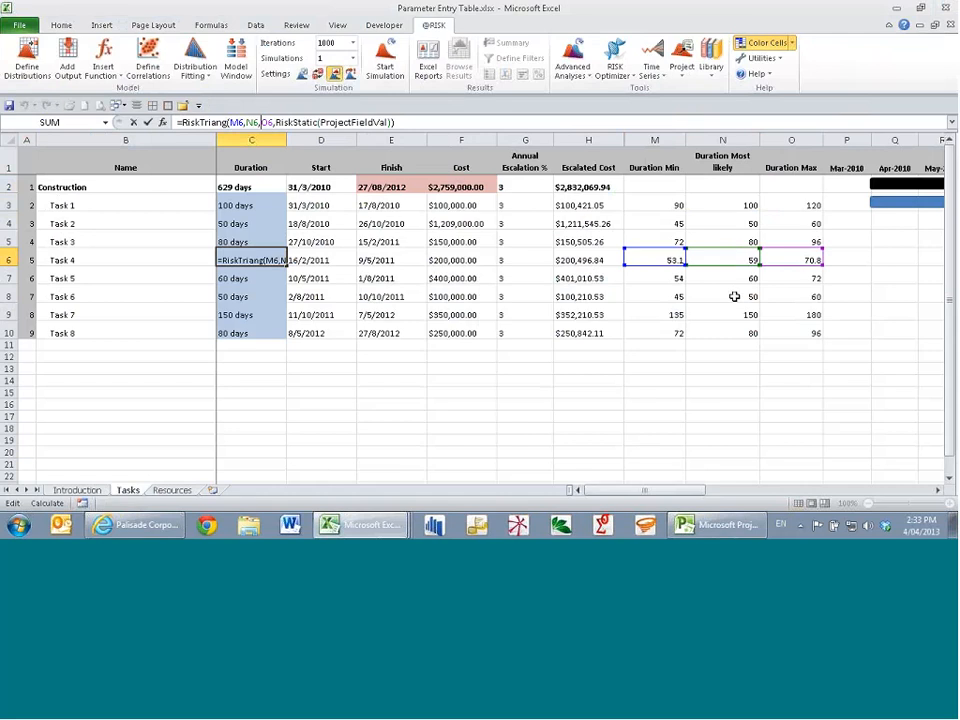
key(Escape)
key(Escape)
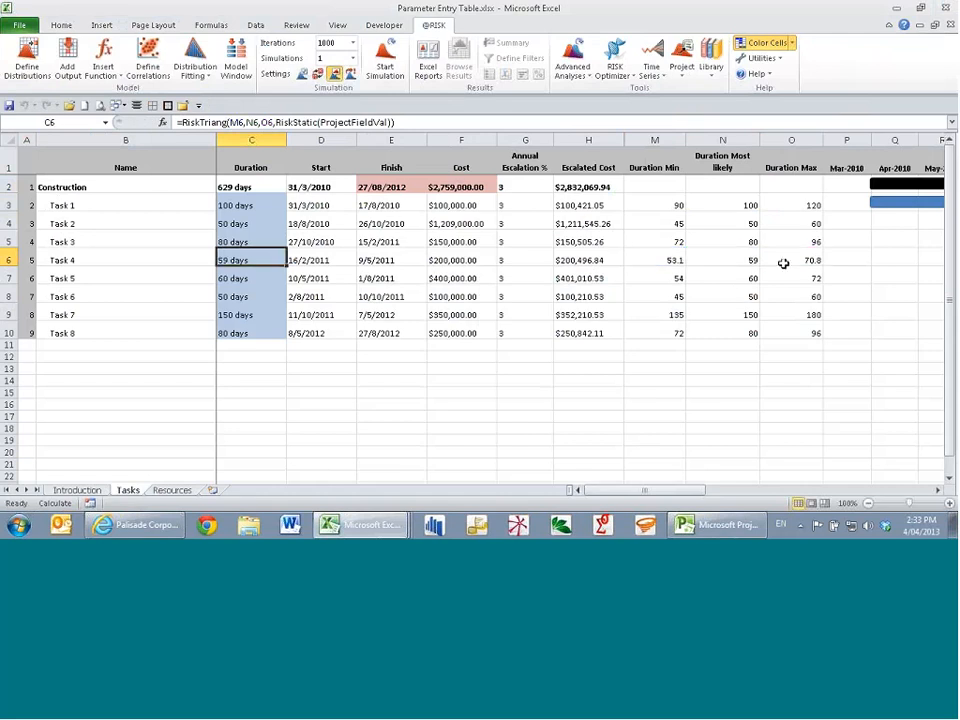
click(258, 216)
key(Down)
key(Down)
key(Down)
key(Down)
key(Down)
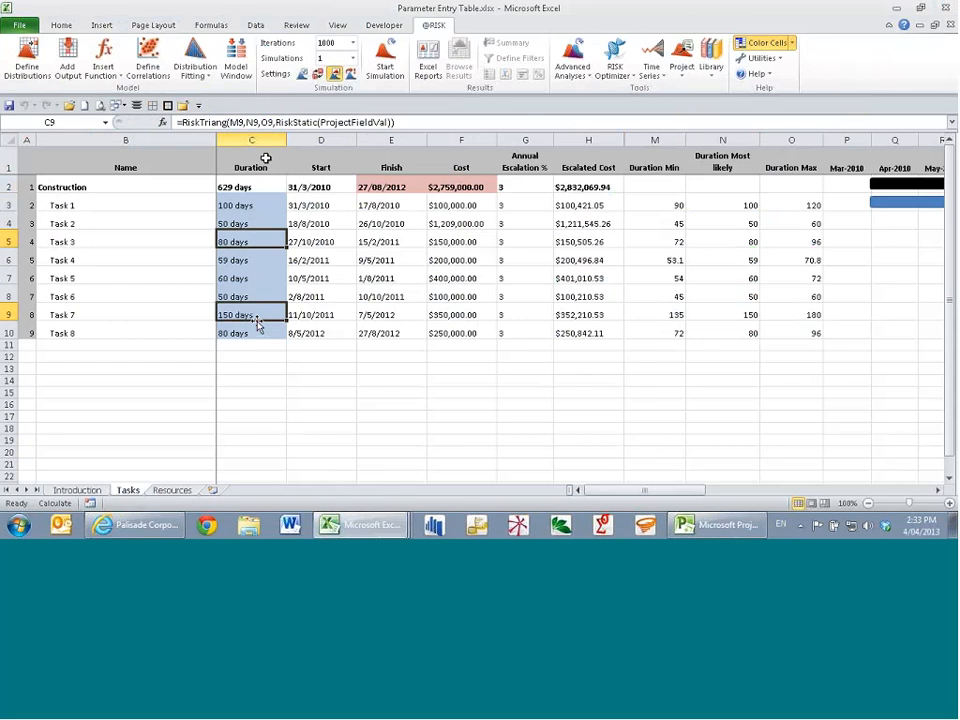
key(F2)
key(Escape)
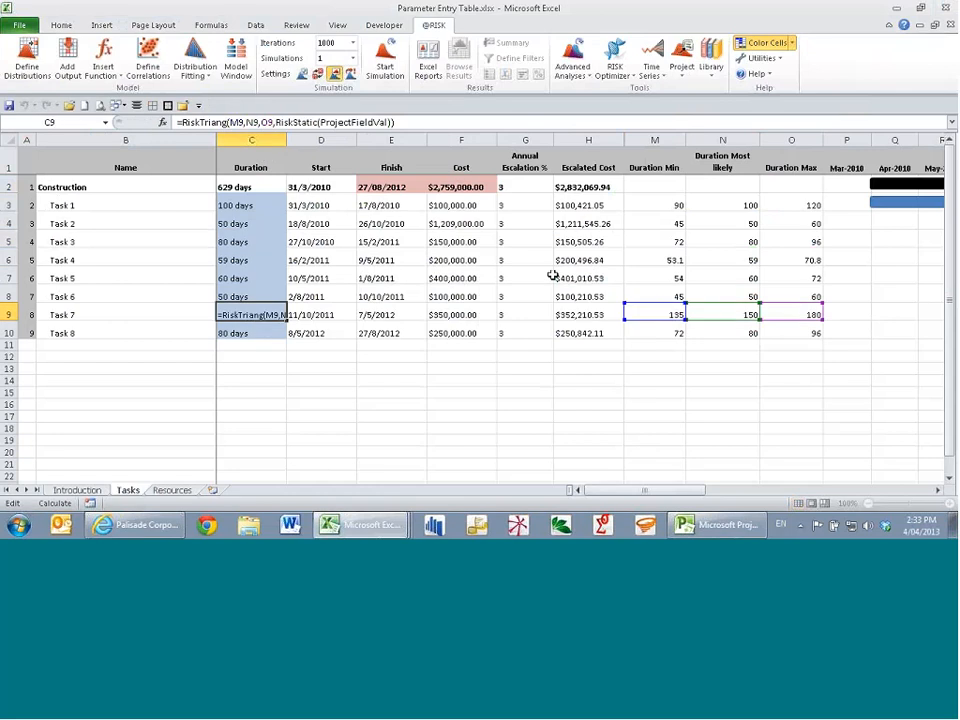
Review the Parameter Entry Table options and the distribution types available for the Duration field, without applying any
click(688, 78)
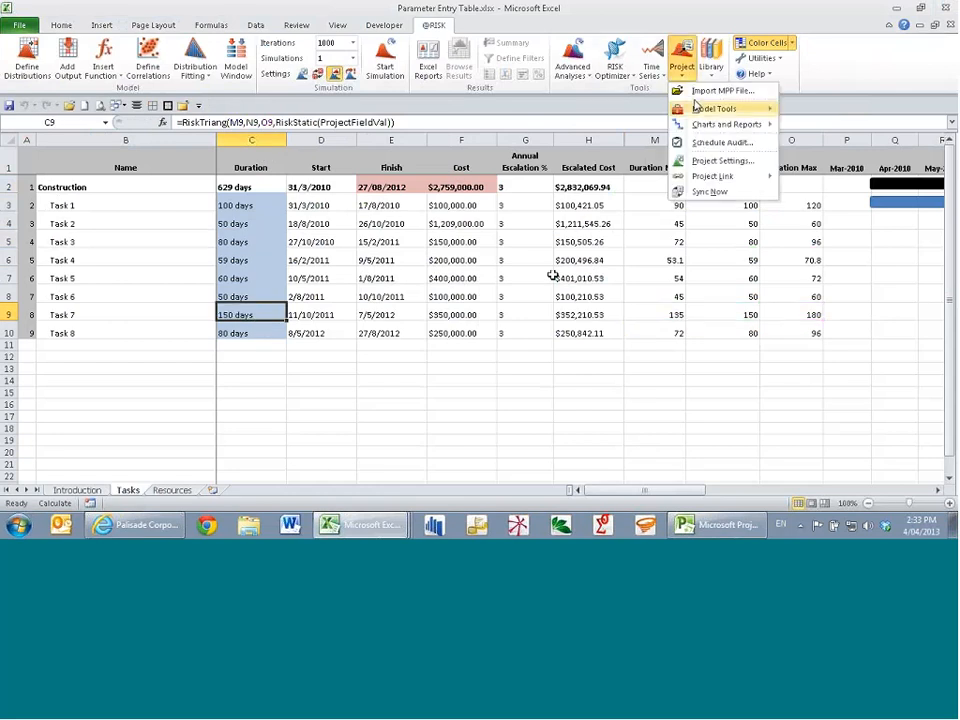
mouse_move(720, 108)
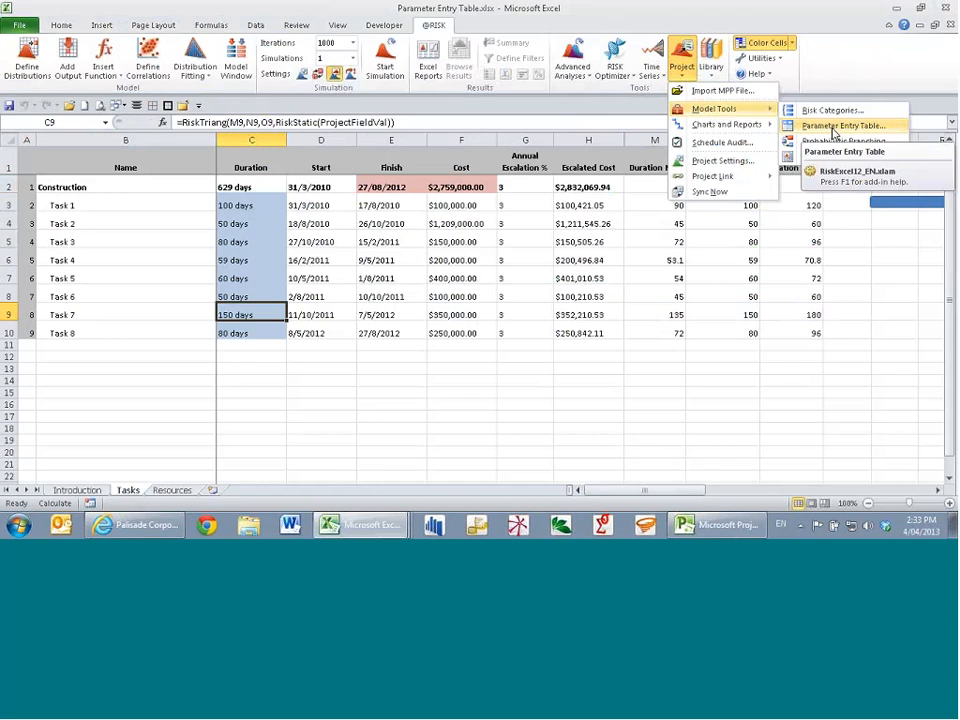
click(835, 127)
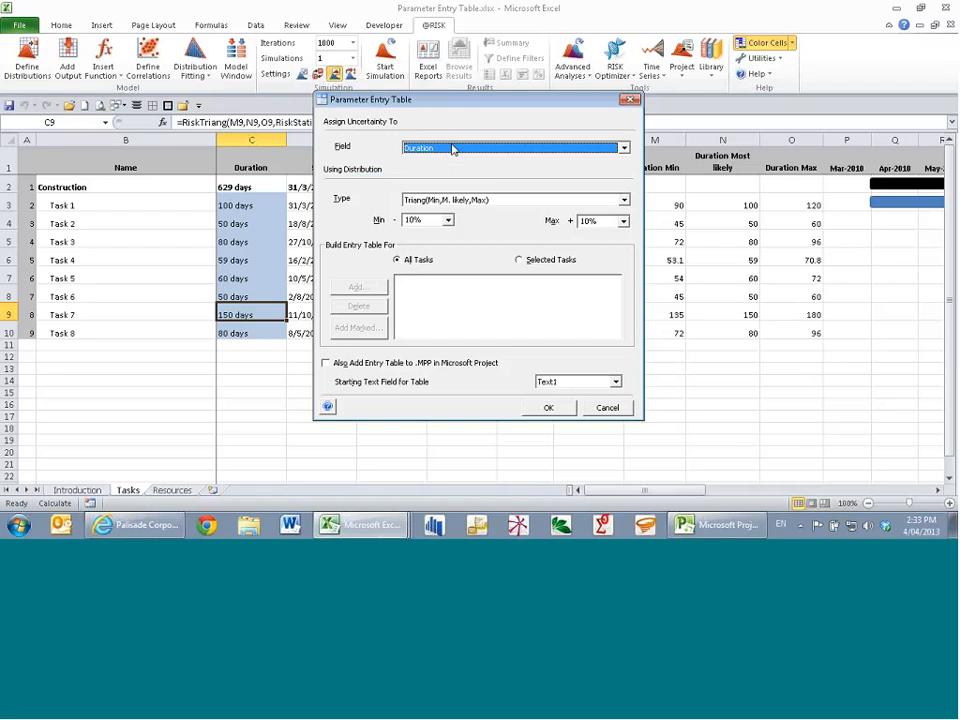
click(623, 200)
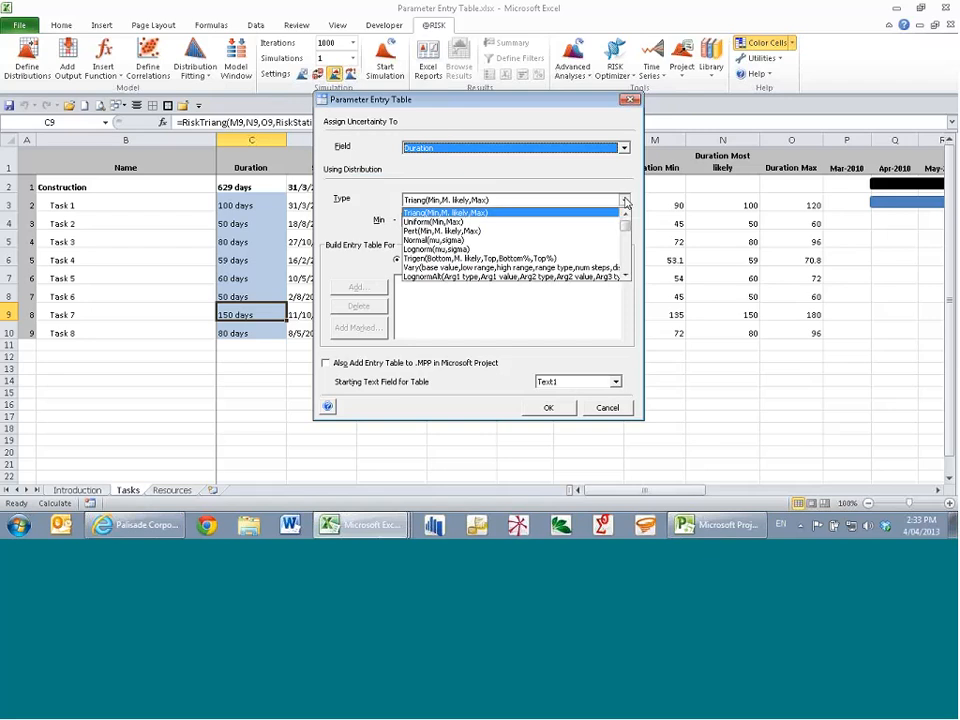
click(625, 276)
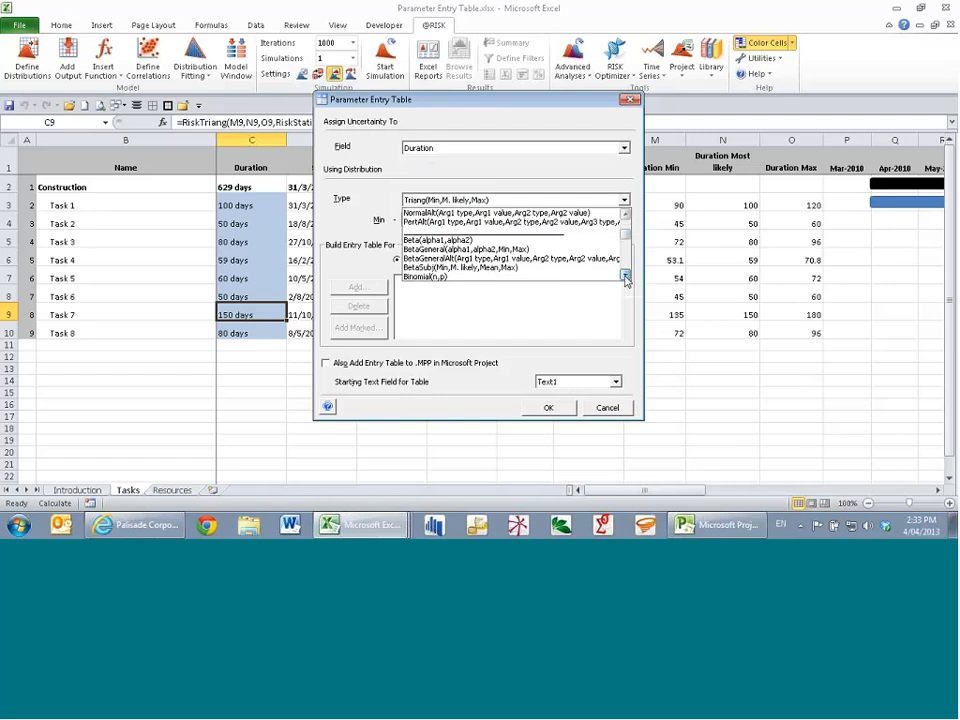
click(625, 276)
drag(625, 276, 637, 226)
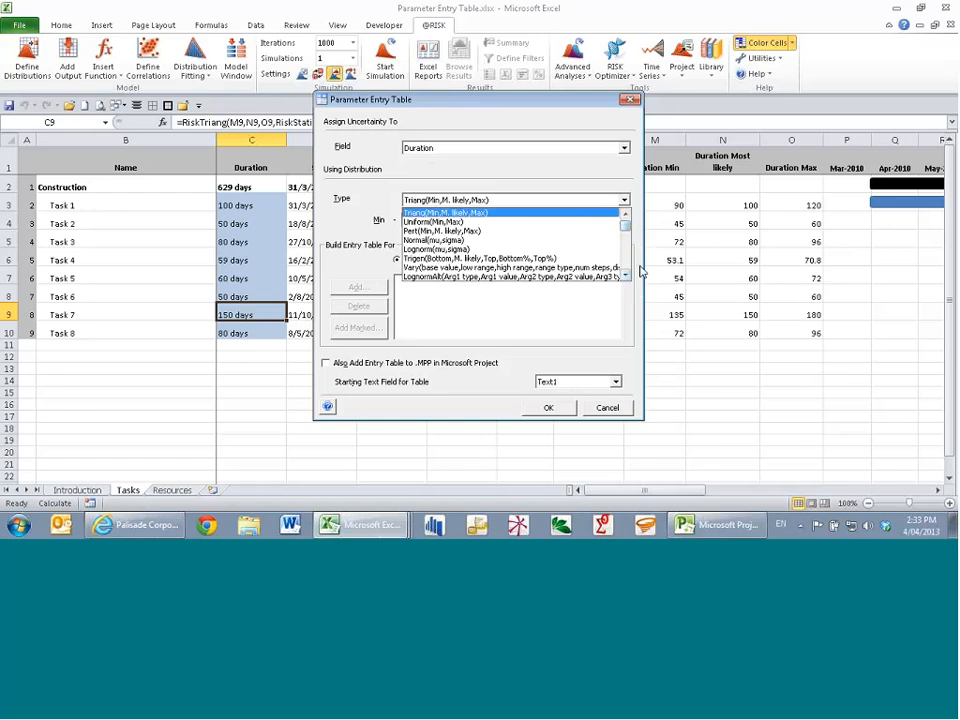
drag(626, 277, 628, 222)
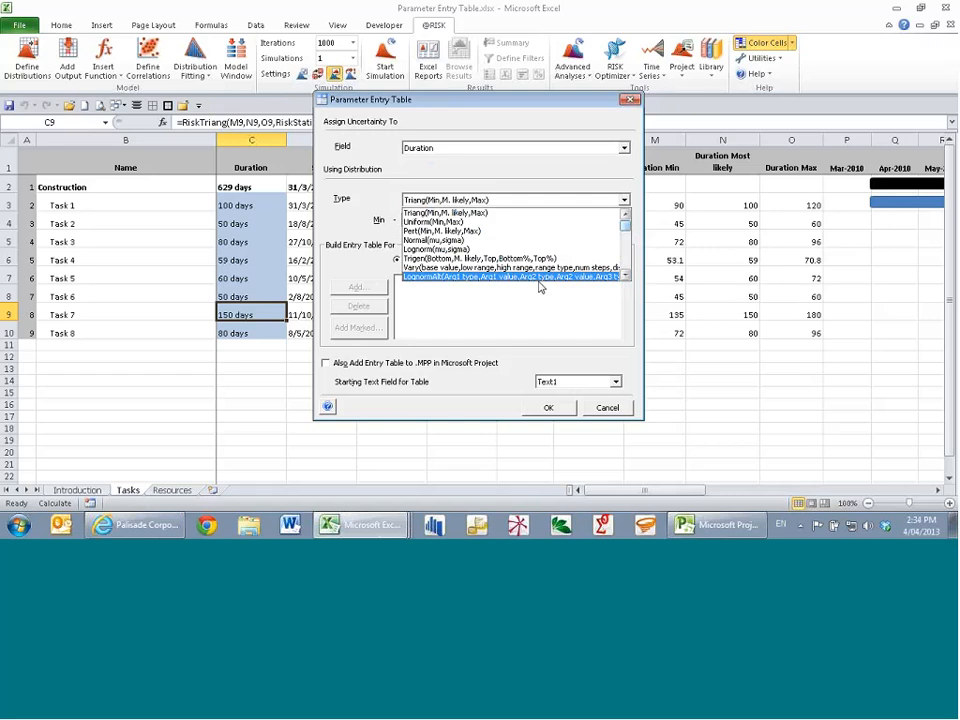
key(Escape)
click(607, 405)
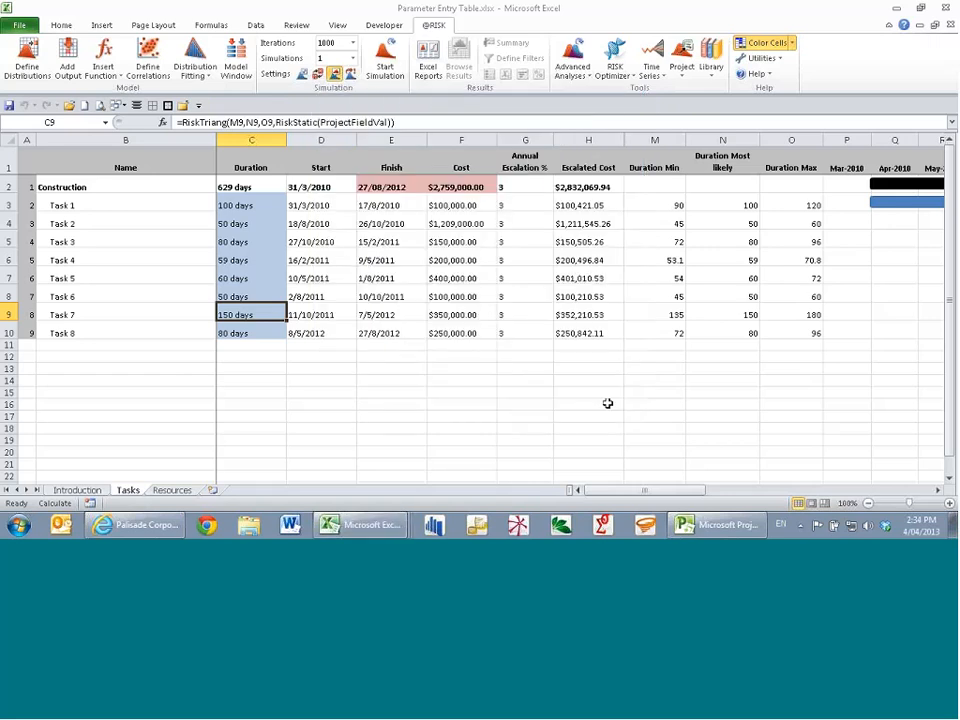
Close Parameter Entry Table.xlsx without saving and open the Tasks sheet of the Tutorial with Risk Categories.xlsx example
click(492, 297)
key(alt+F4)
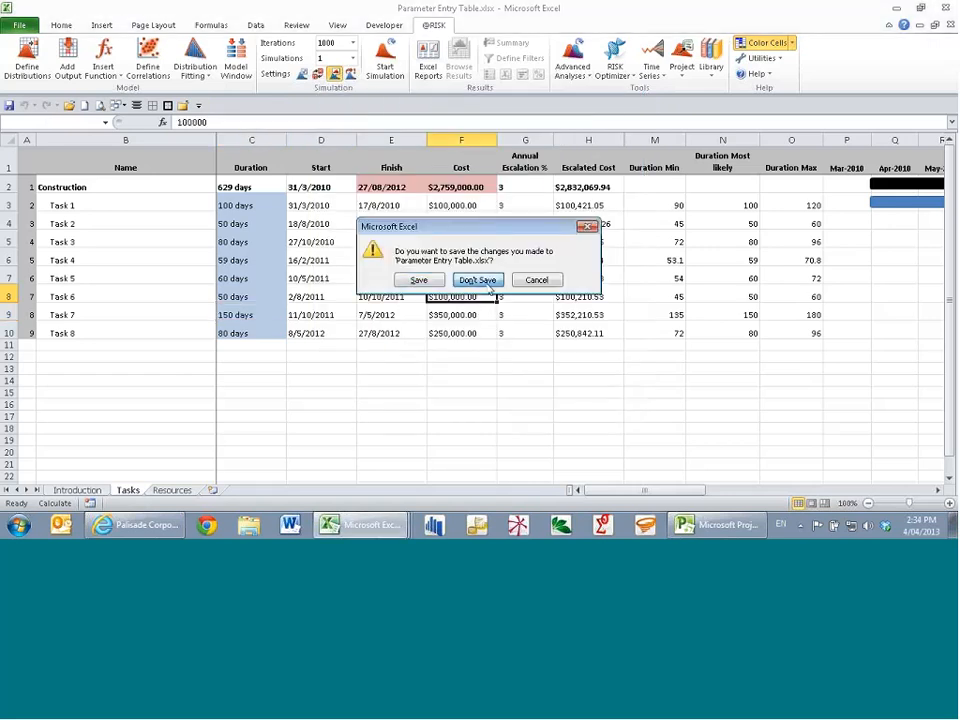
click(478, 280)
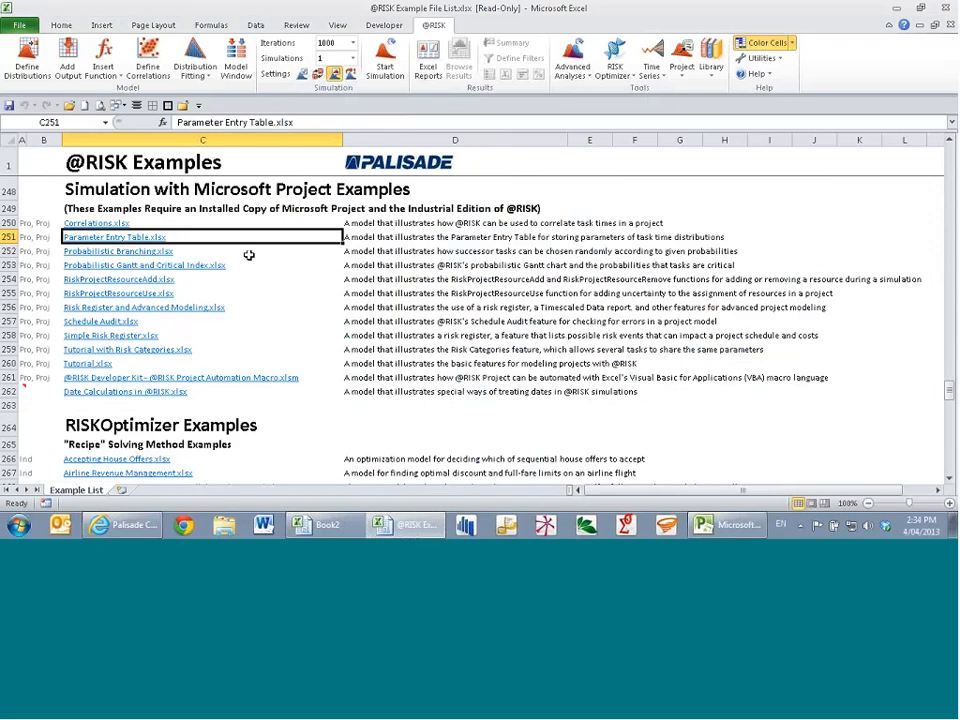
click(152, 352)
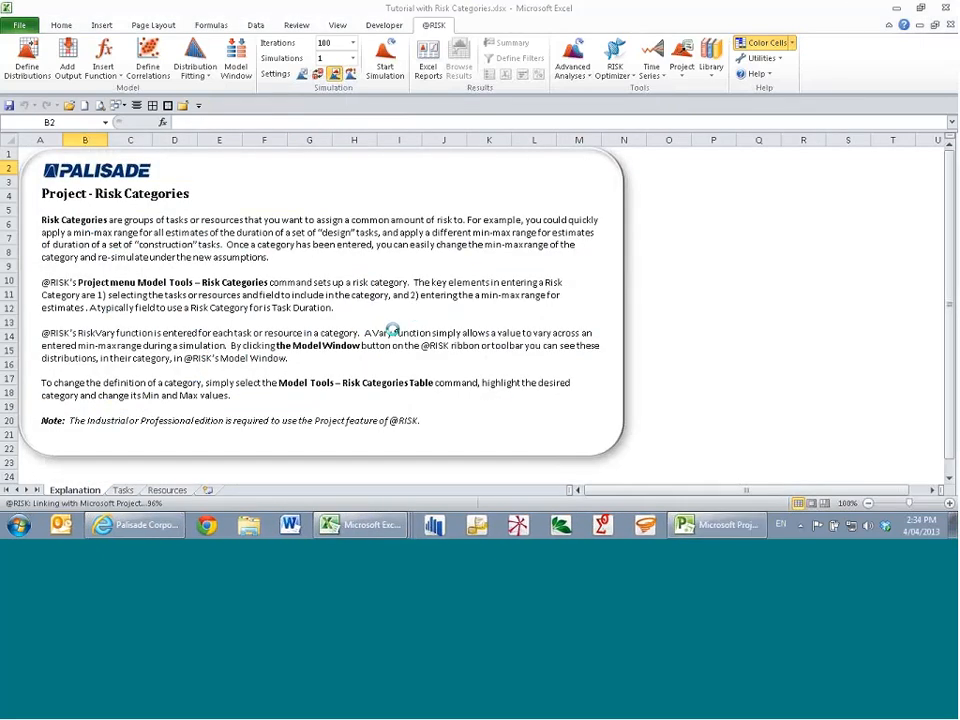
click(123, 490)
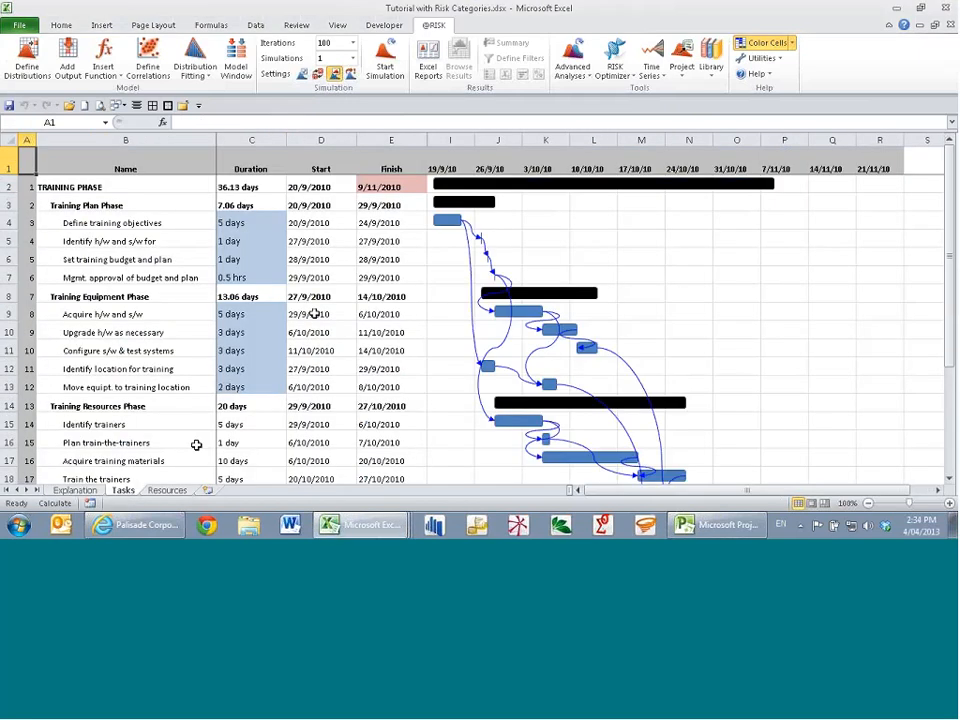
Start a Parameter Entry Table for the Training Resources Phase tasks, with the LognormAlt distribution type for the Duration field
scroll(313, 305, down, 2)
scroll(313, 305, down, 1)
scroll(266, 388, up, 2)
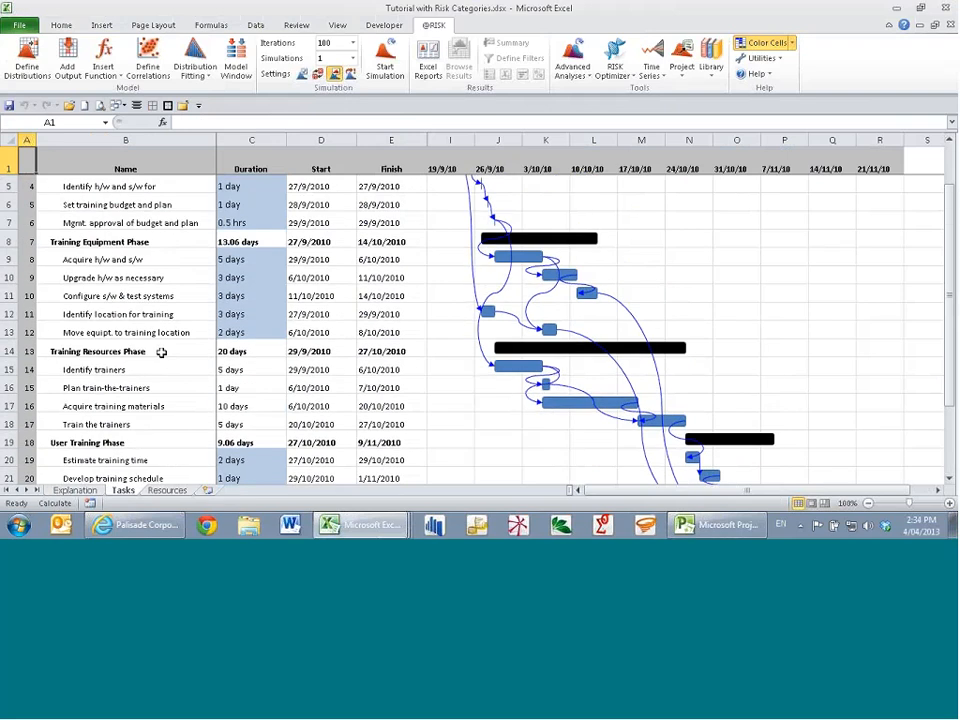
drag(161, 369, 161, 424)
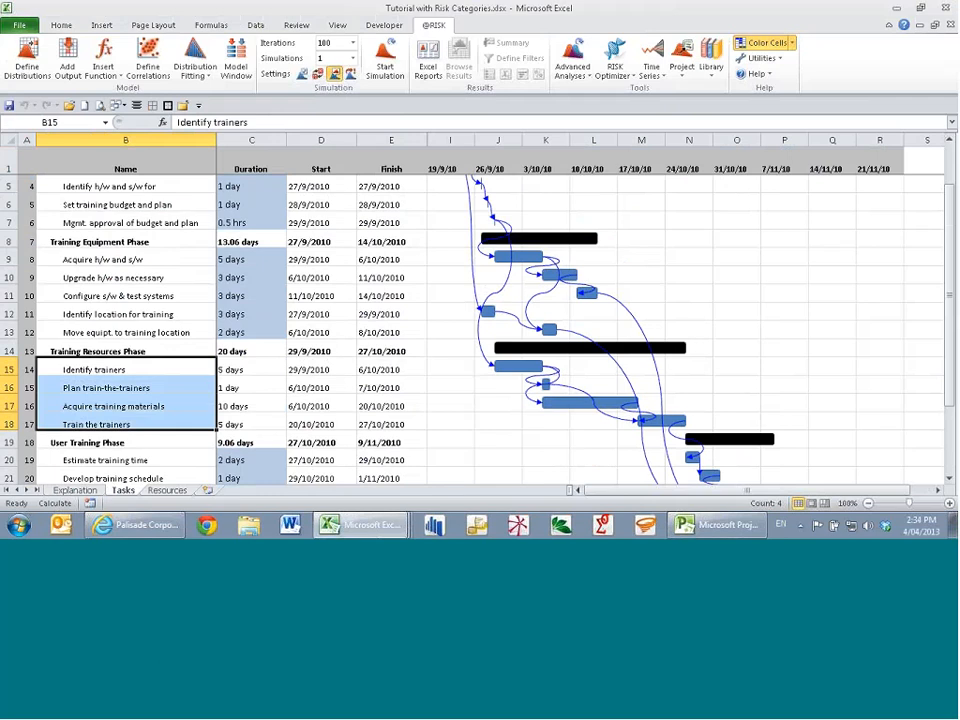
click(682, 62)
mouse_move(702, 112)
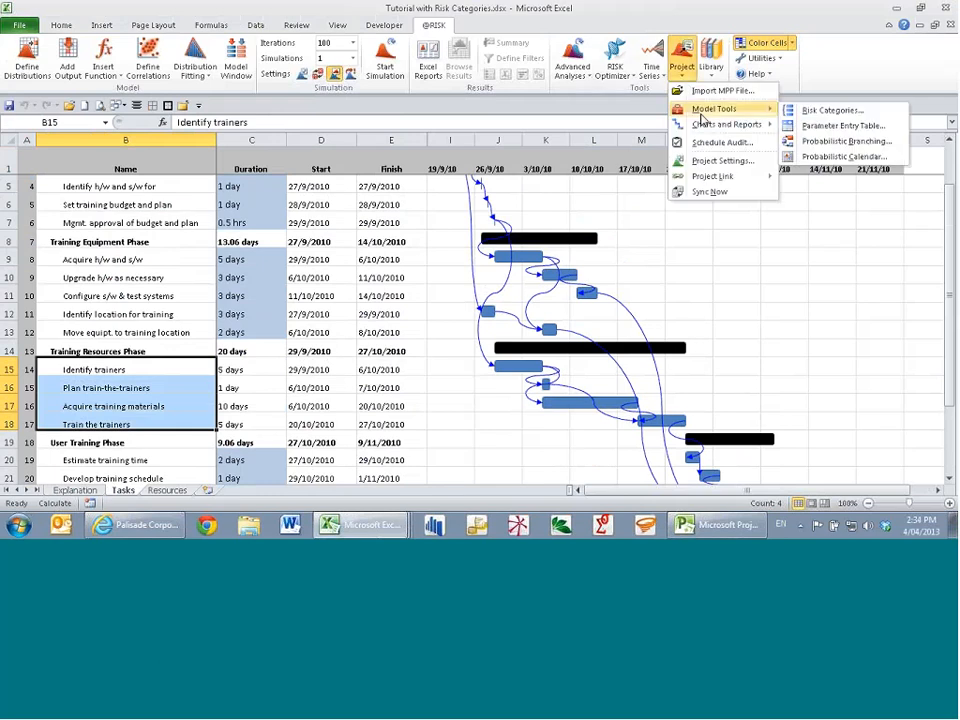
click(843, 125)
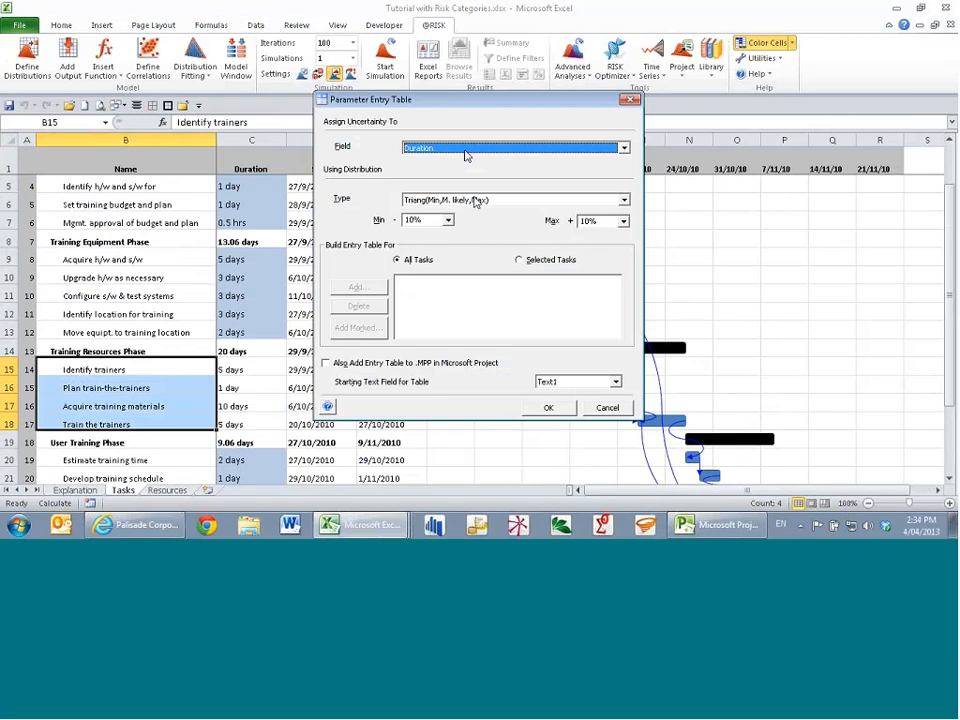
click(624, 200)
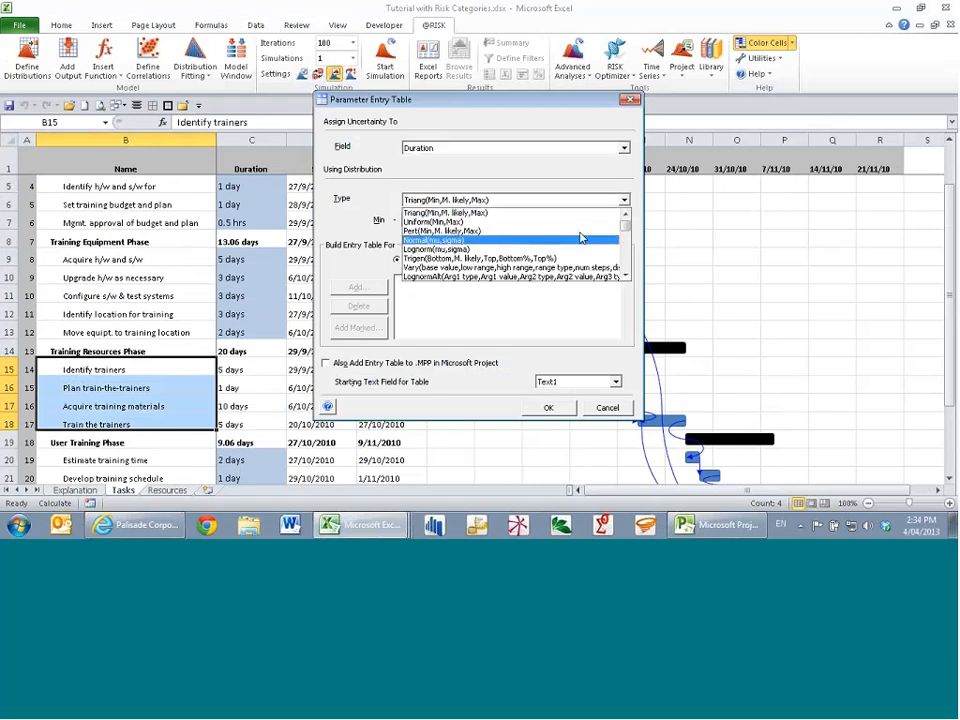
click(537, 277)
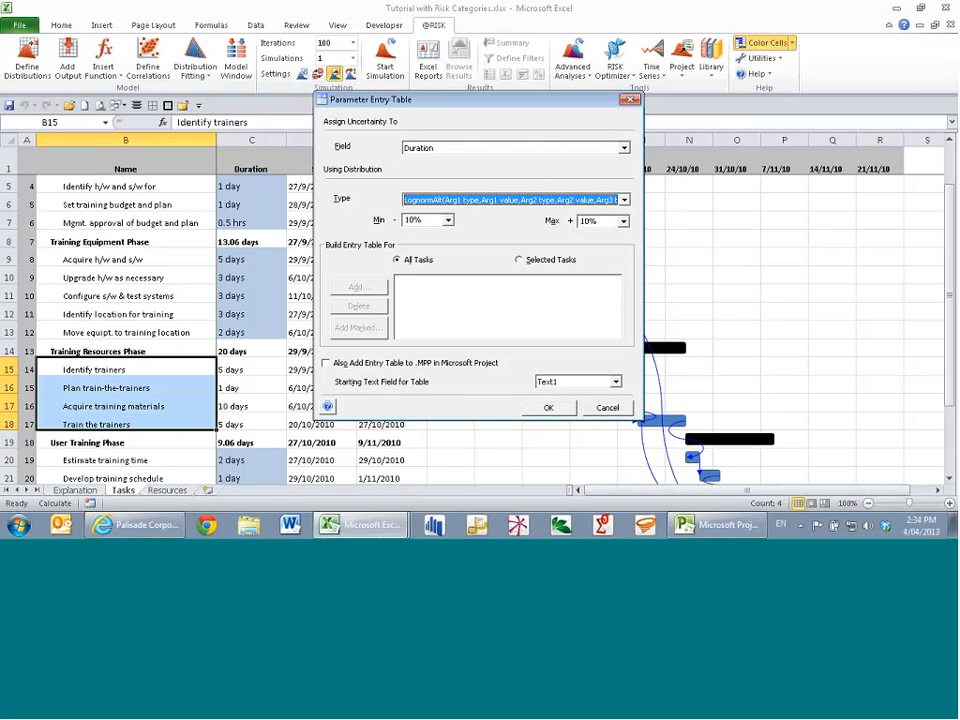
Restrict the entry table to selected tasks, add Identify trainers through Train the trainers (14 to 17), and build the table
click(526, 262)
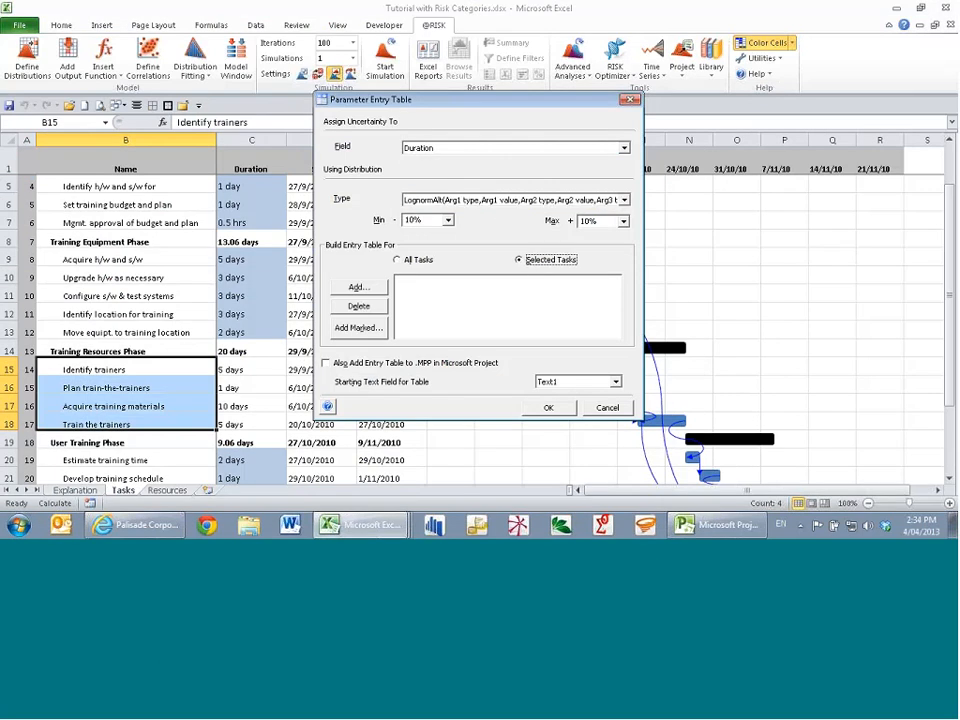
click(358, 287)
click(93, 370)
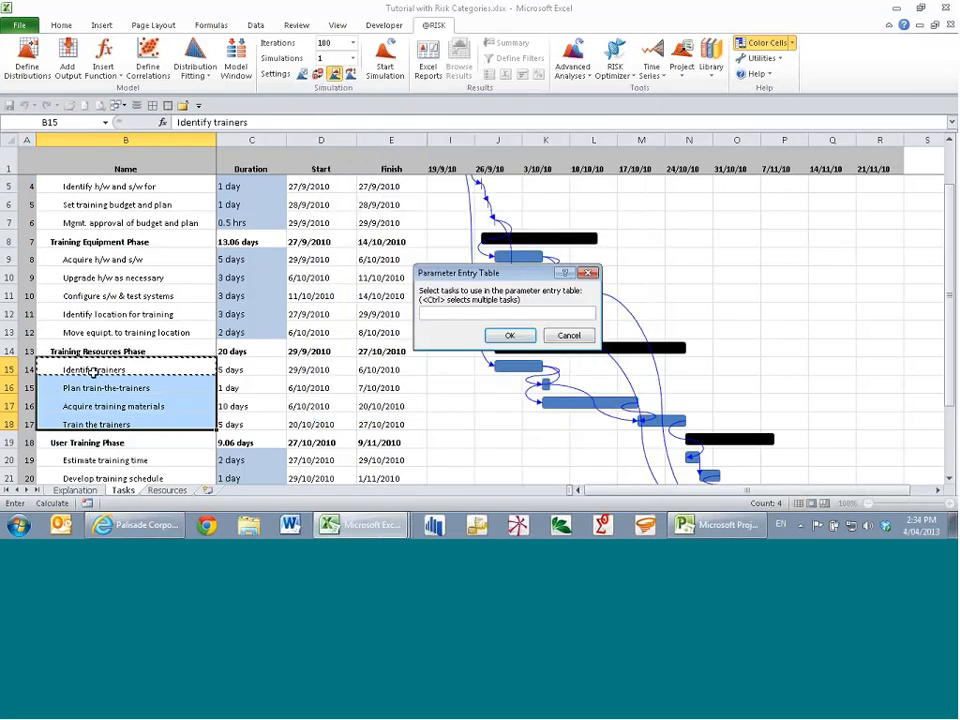
drag(93, 370, 94, 422)
click(510, 335)
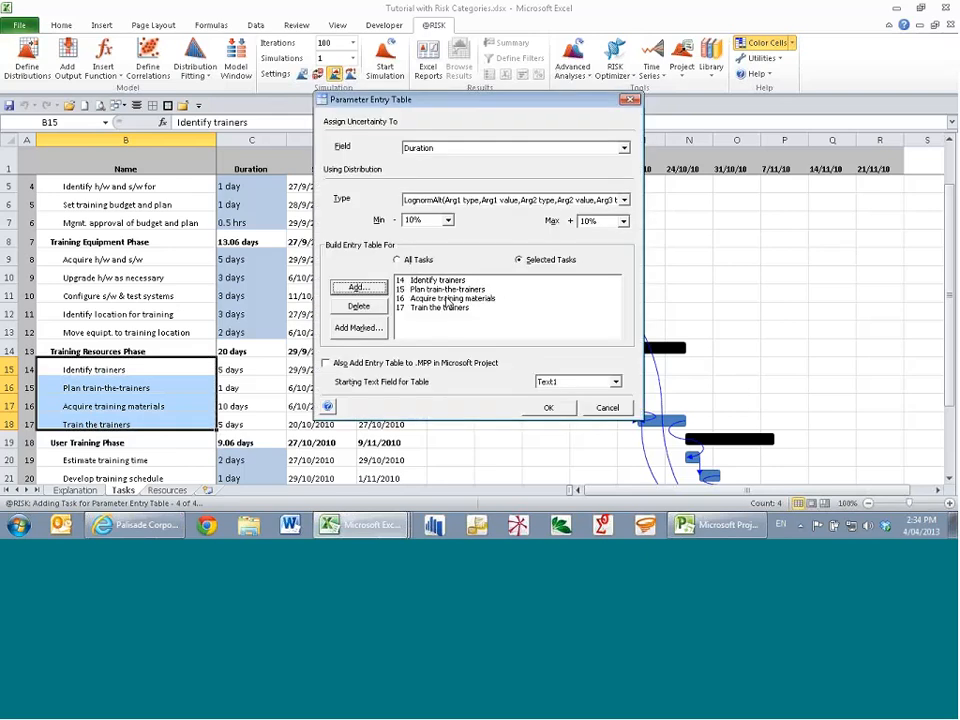
click(550, 409)
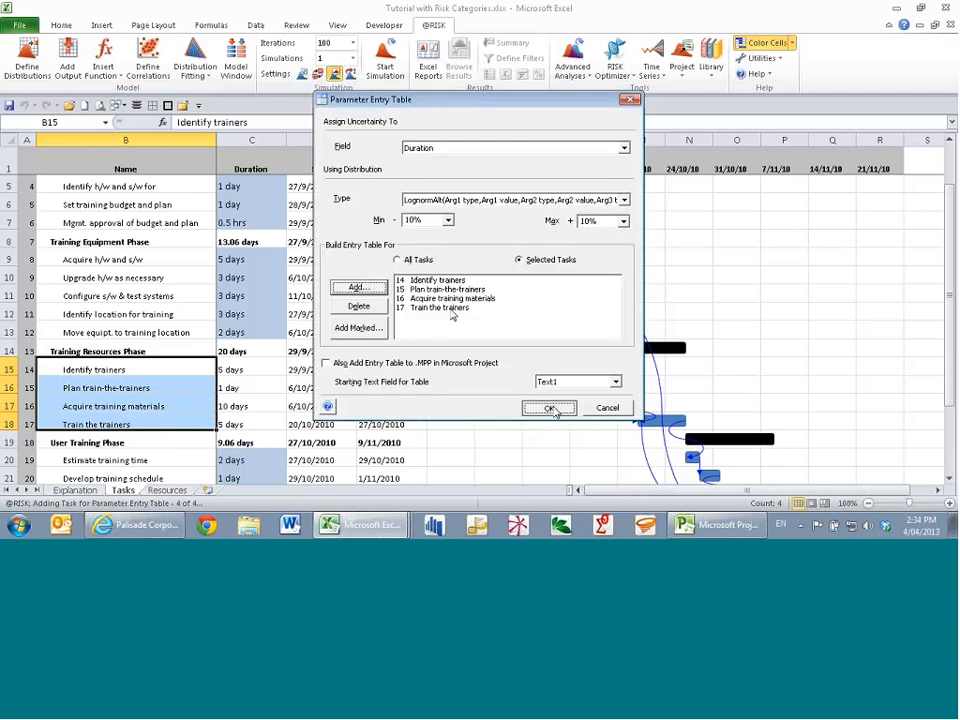
click(542, 318)
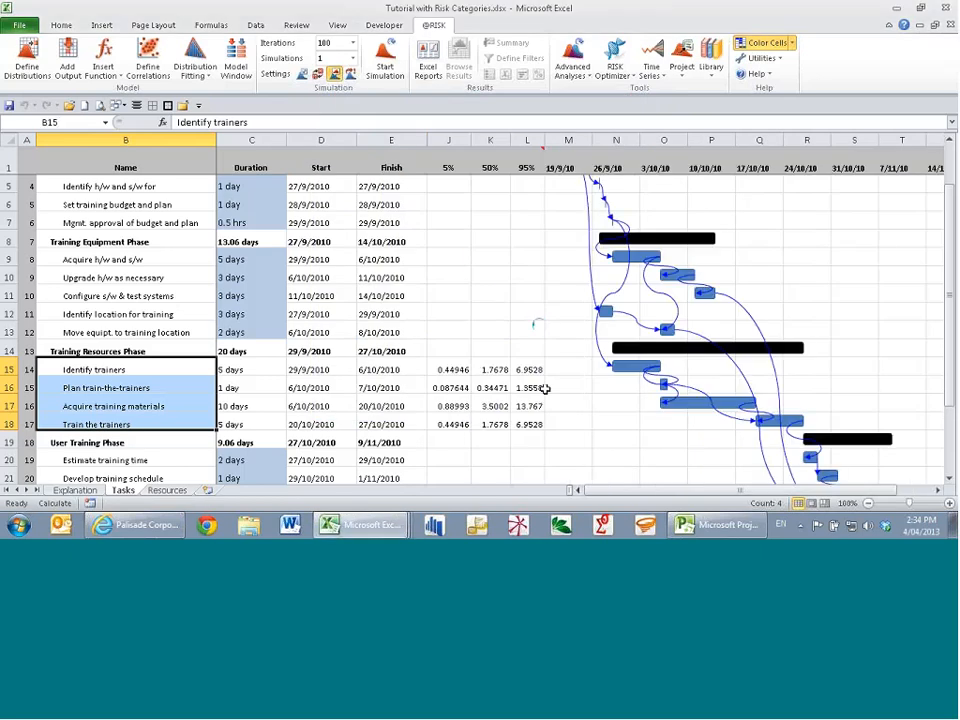
Examine how the RiskLognormAlt duration formula of Identify trainers references the 5%, 50% and 95% columns
click(245, 372)
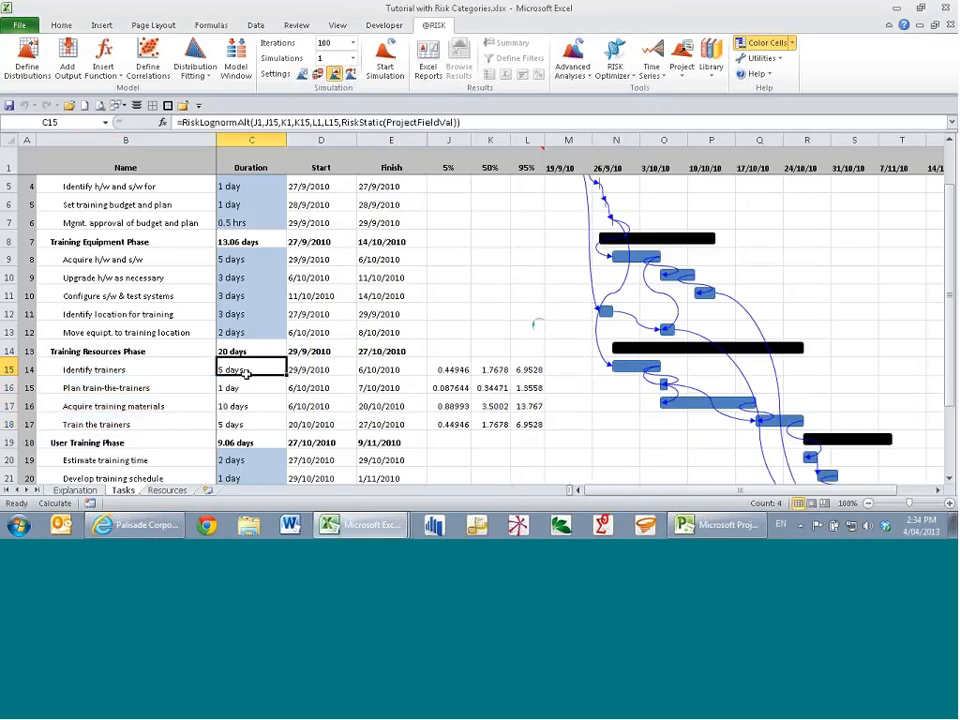
click(515, 368)
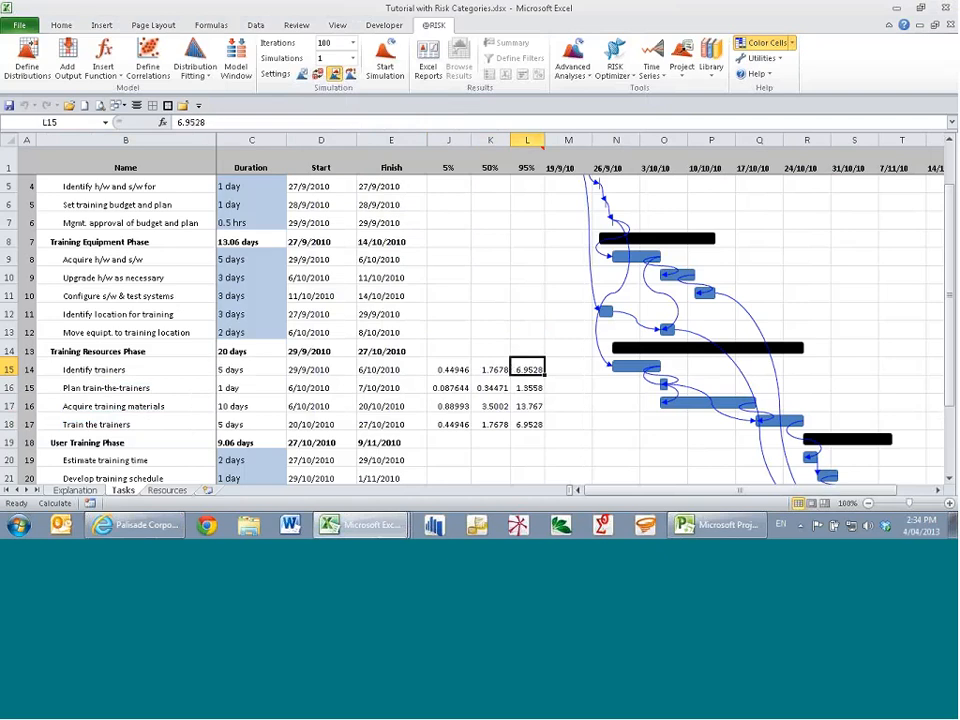
click(251, 369)
click(244, 122)
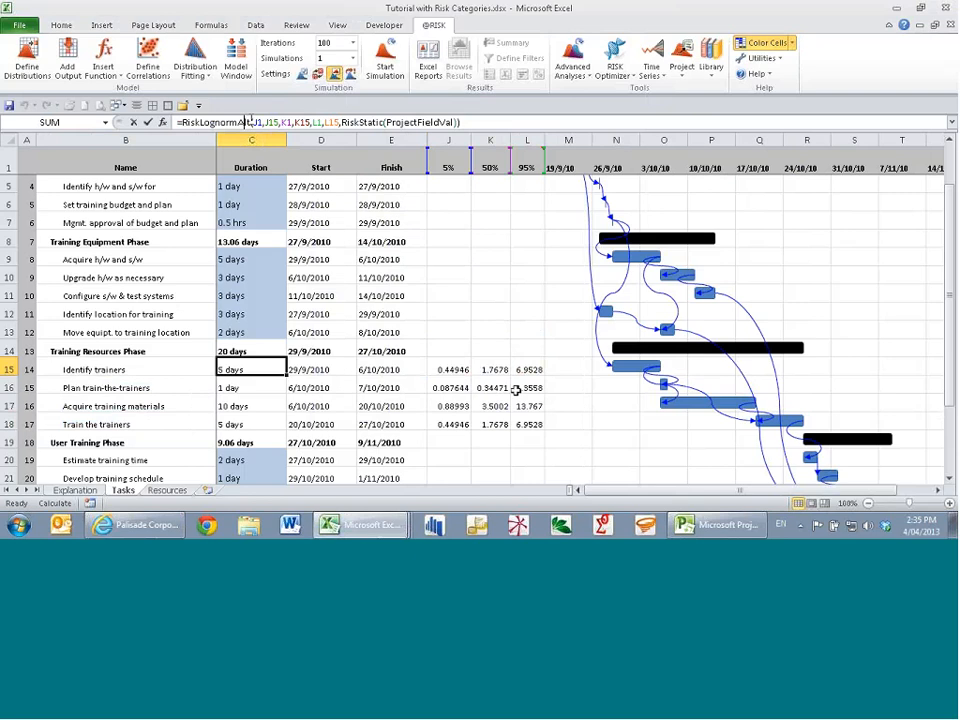
key(Escape)
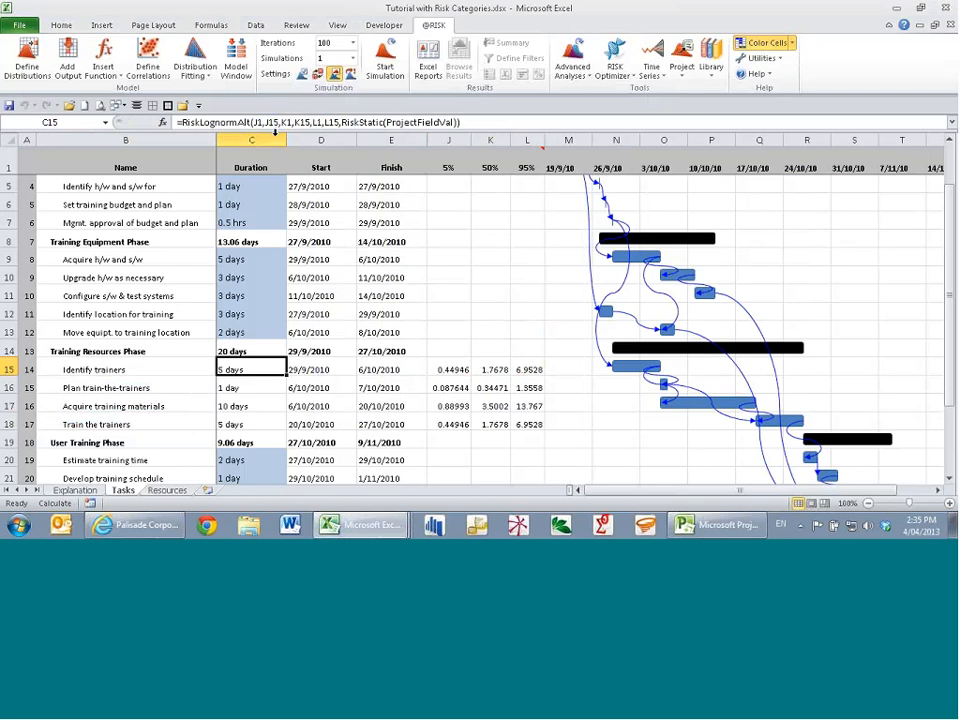
click(408, 125)
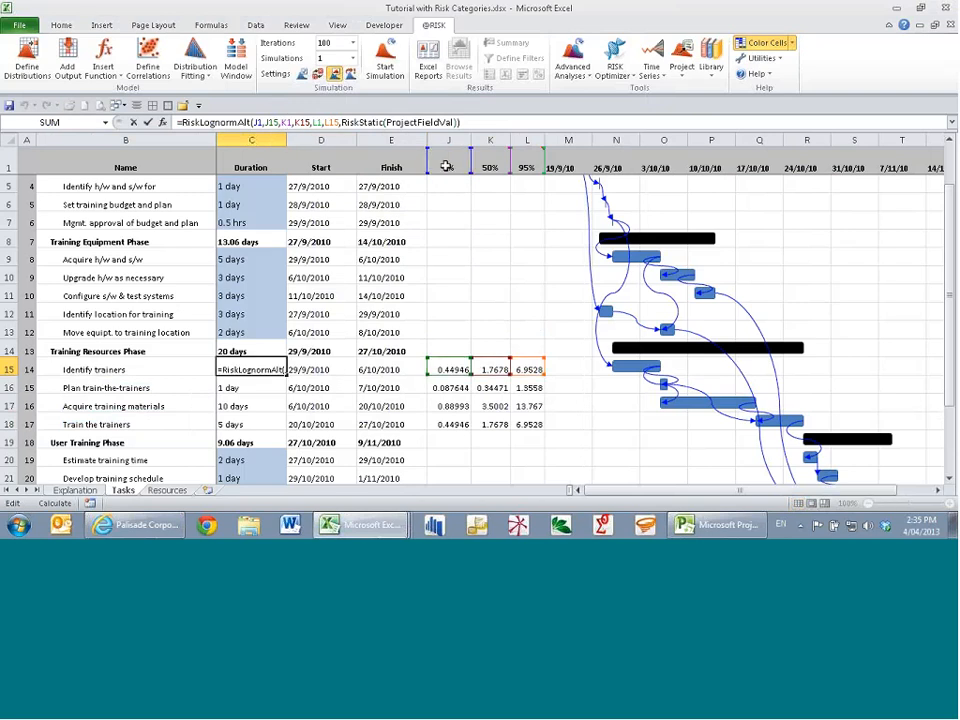
mouse_move(538, 165)
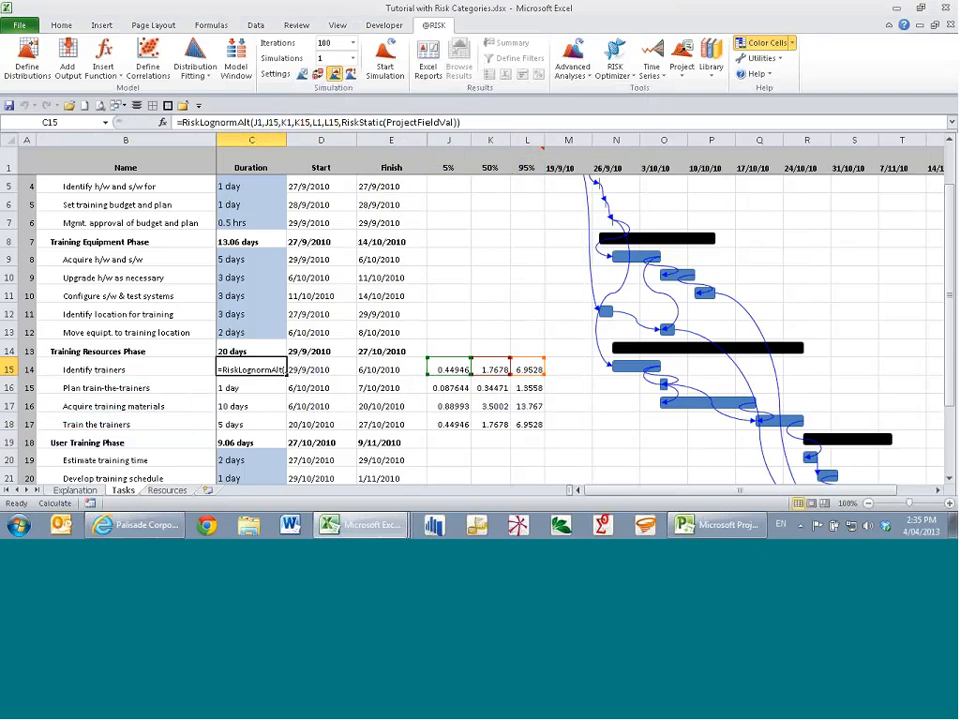
click(266, 369)
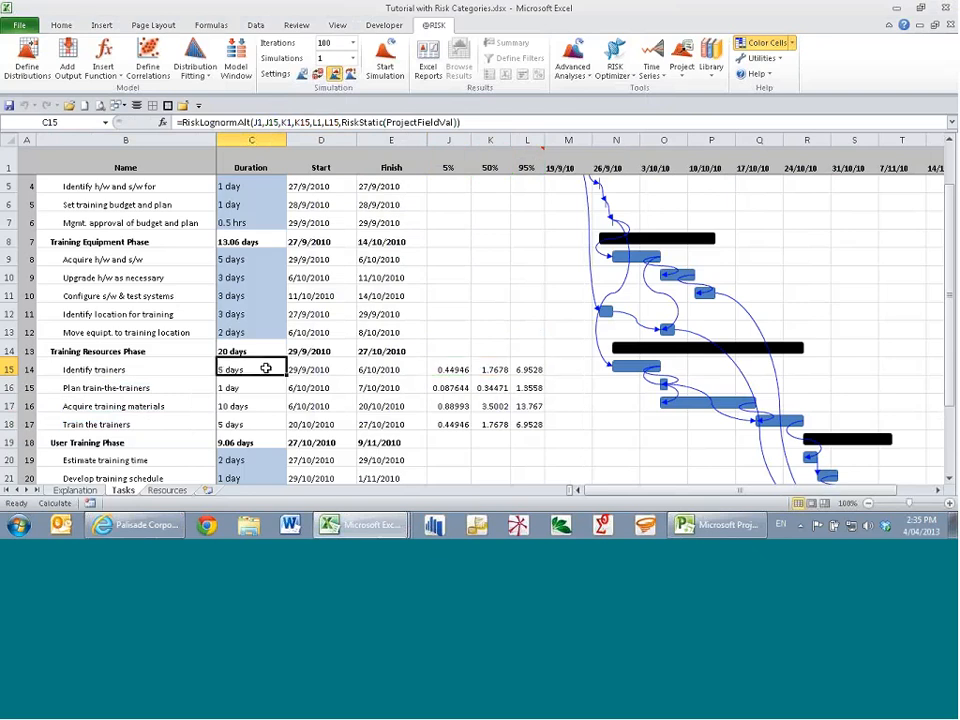
Copy the durations of the four Training Resources Phase tasks and paste them as values into their 50% cells
key(shift+Down)
key(shift+Down)
key(shift+Down)
key(ctrl+c)
key(Right)
key(Right)
key(Right)
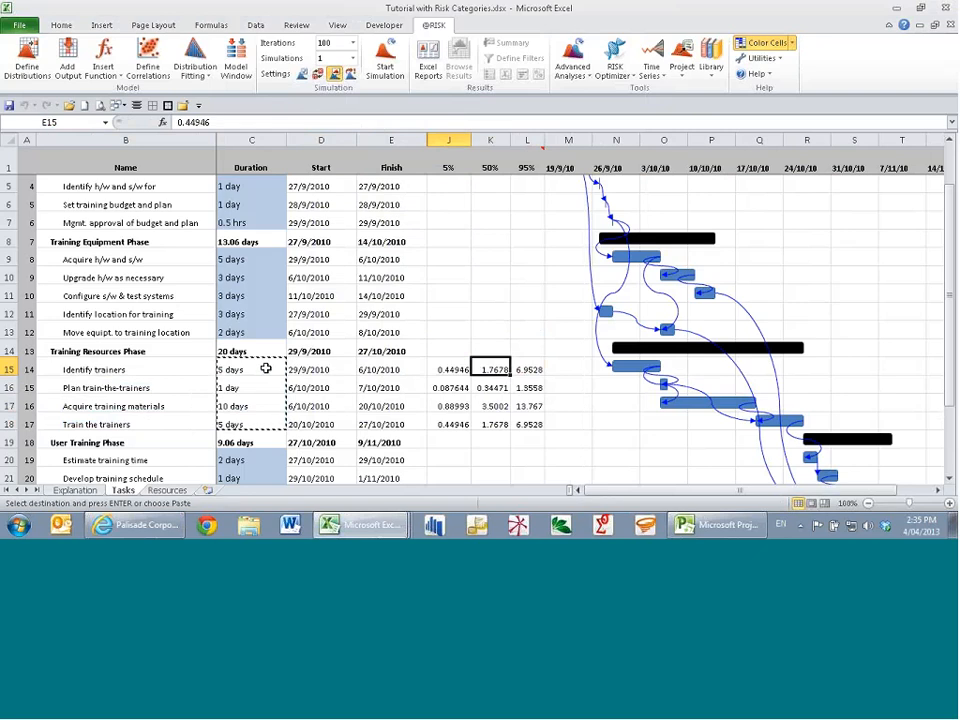
key(ctrl+alt+v)
key(v)
key(Return)
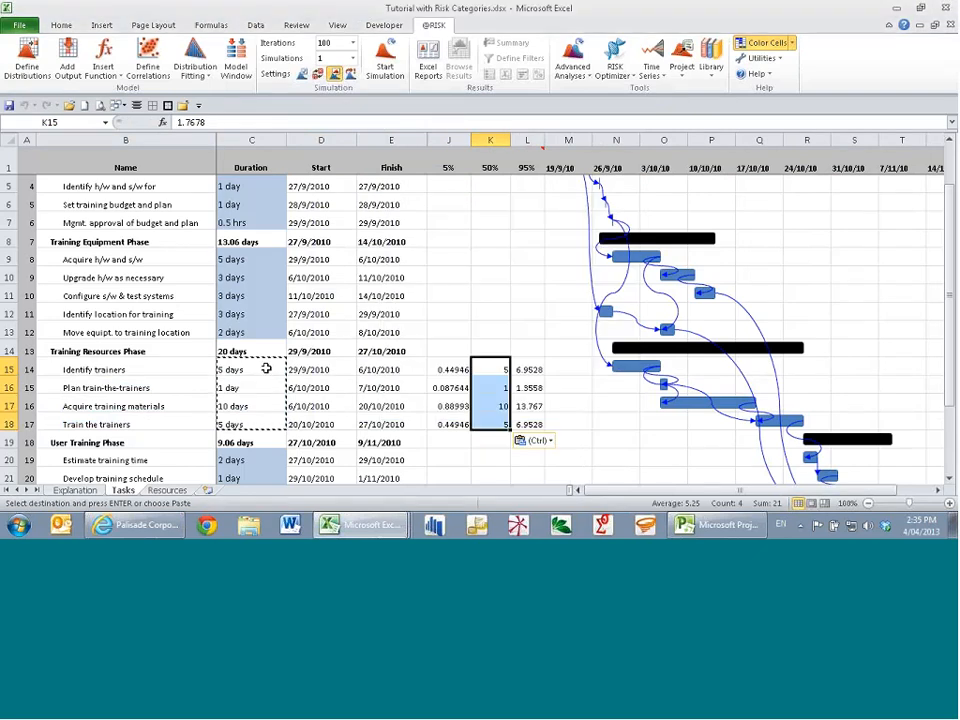
key(Escape)
Enter a formula in the 5% cell of Identify trainers that takes 0.8 times its 50% value
key(Left)
key(Left)
key(Left)
key(Left)
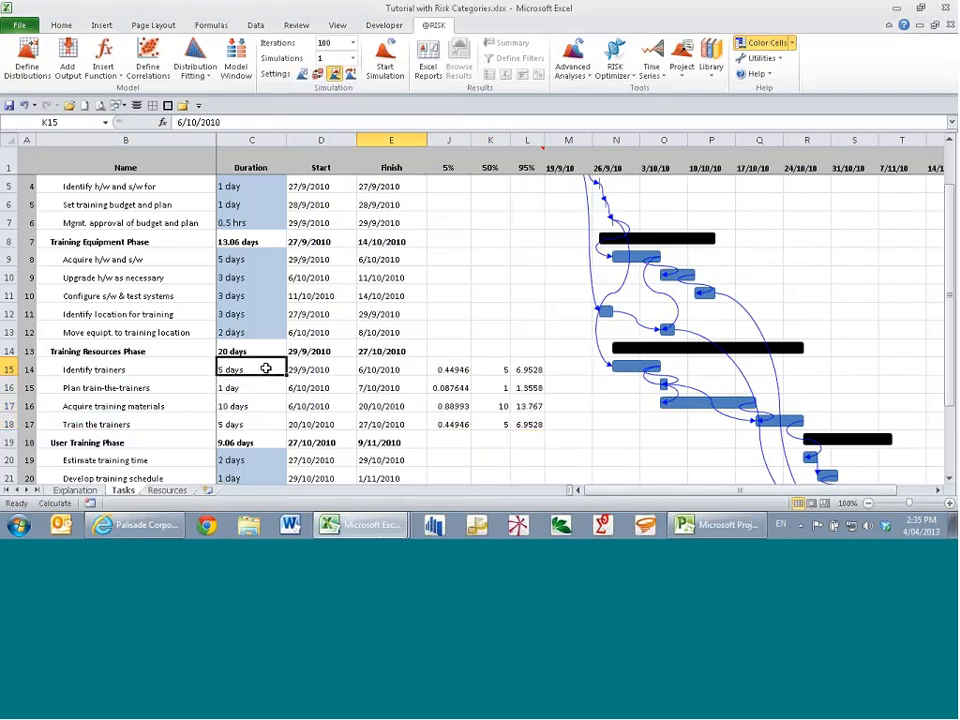
key(Right)
key(Right)
key(Right)
key(Right)
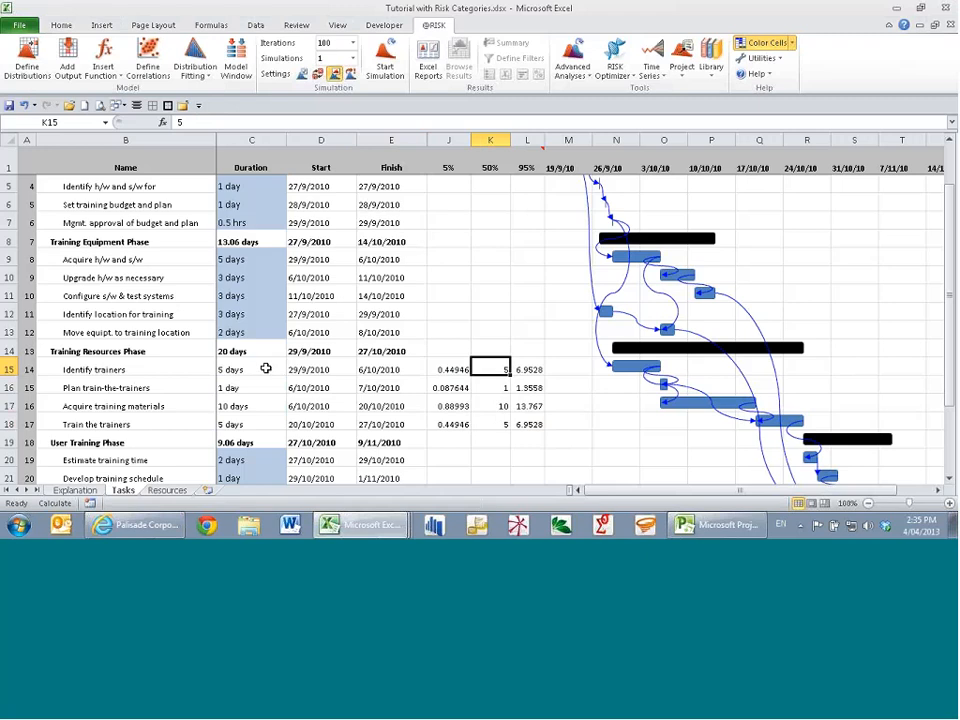
key(Left)
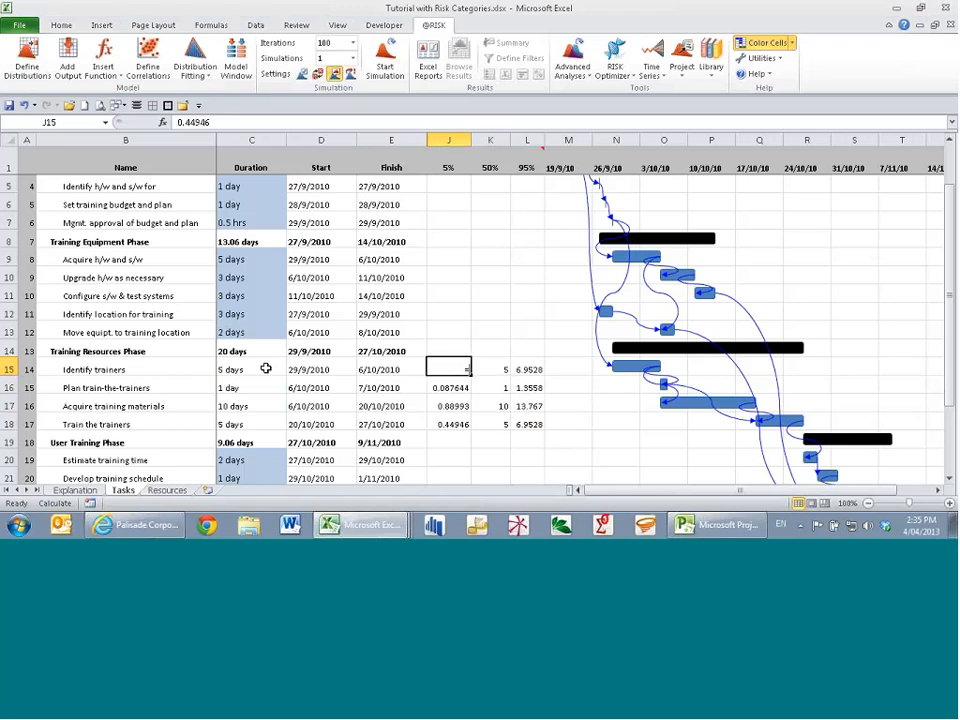
text(=)
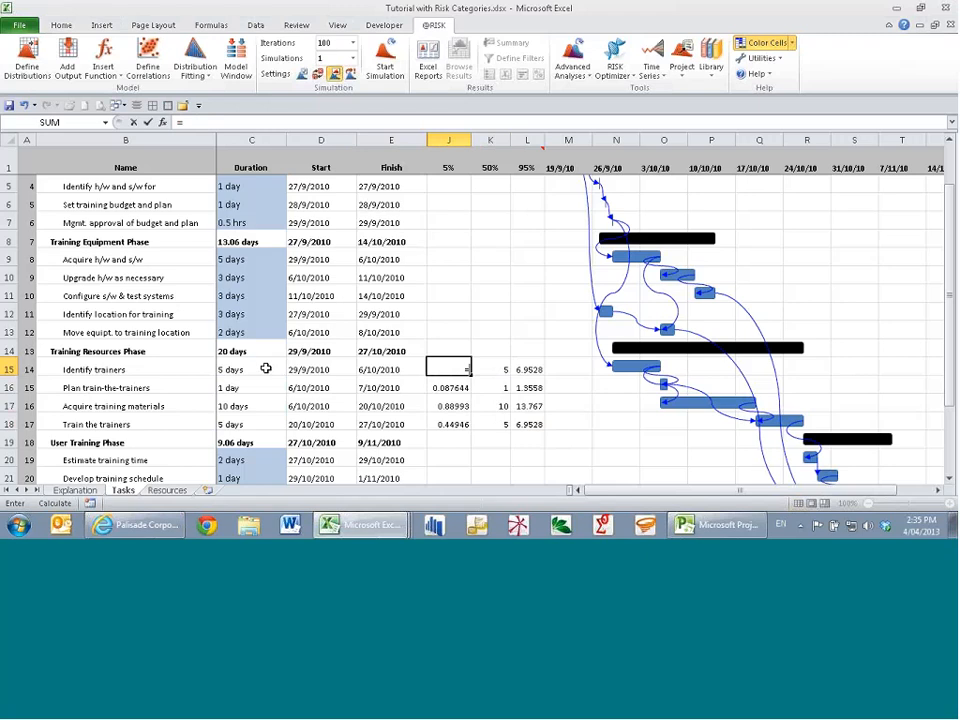
key(Right)
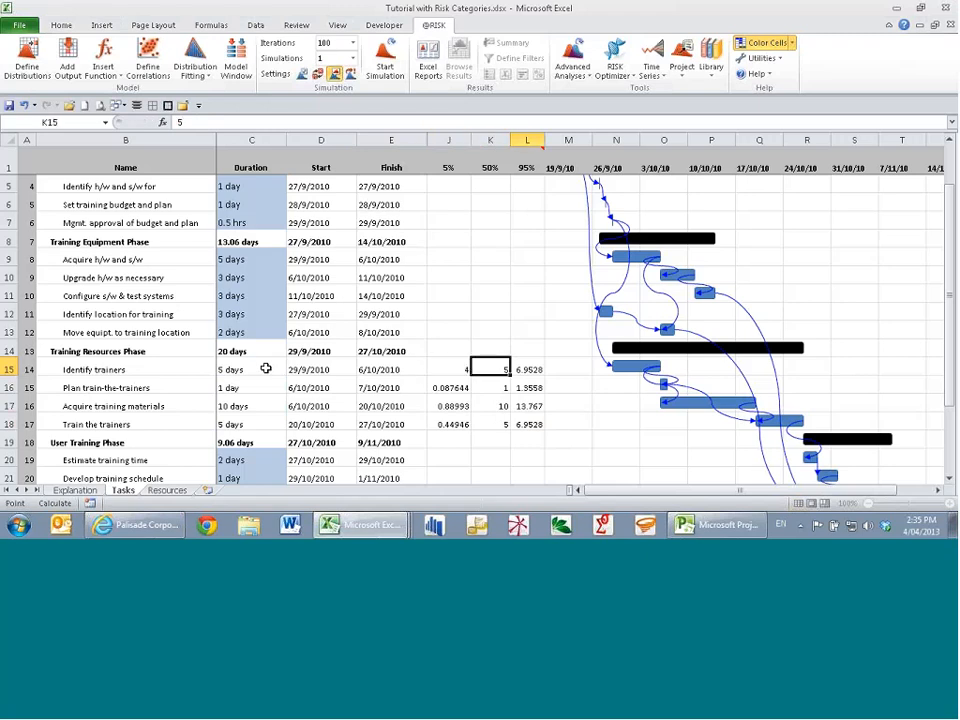
Enter the formula =1.5*K15 in the 95% cell of Identify trainers
key(Right)
text(=)
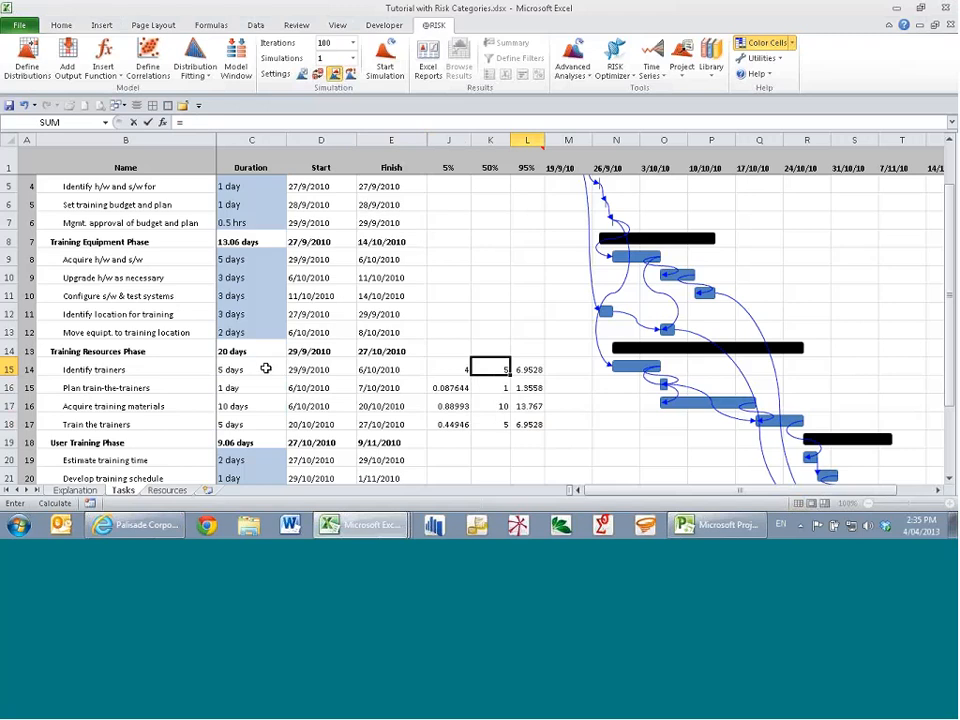
text(1.5)
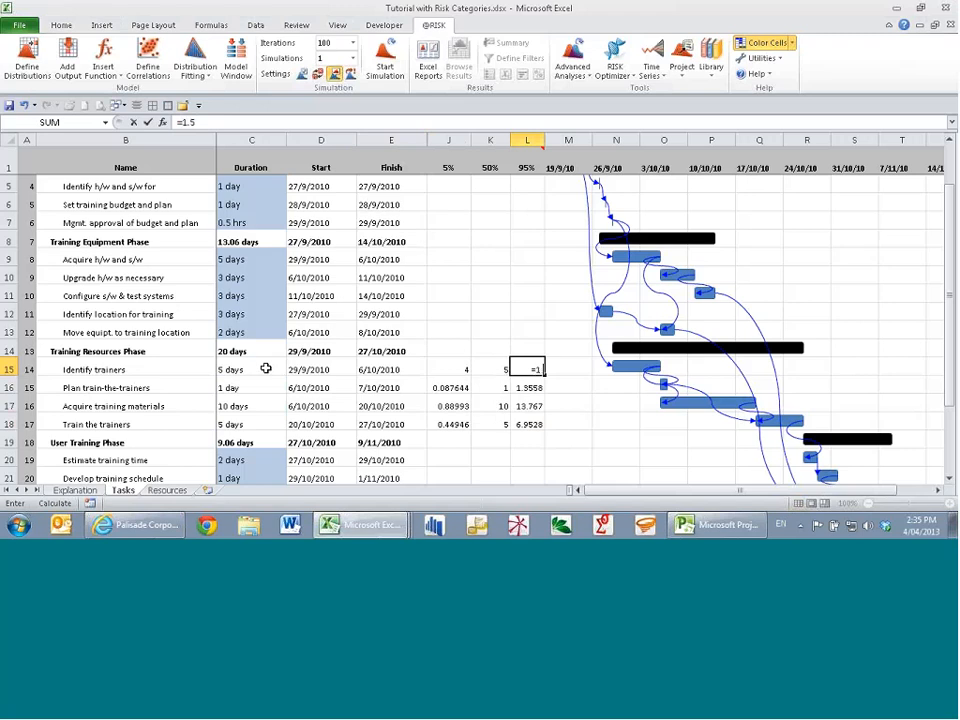
text(*)
key(Left)
key(Return)
Copy the 5% formula of Identify trainers to the three tasks below it in the Training Resources Phase
key(Up)
key(ctrl+c)
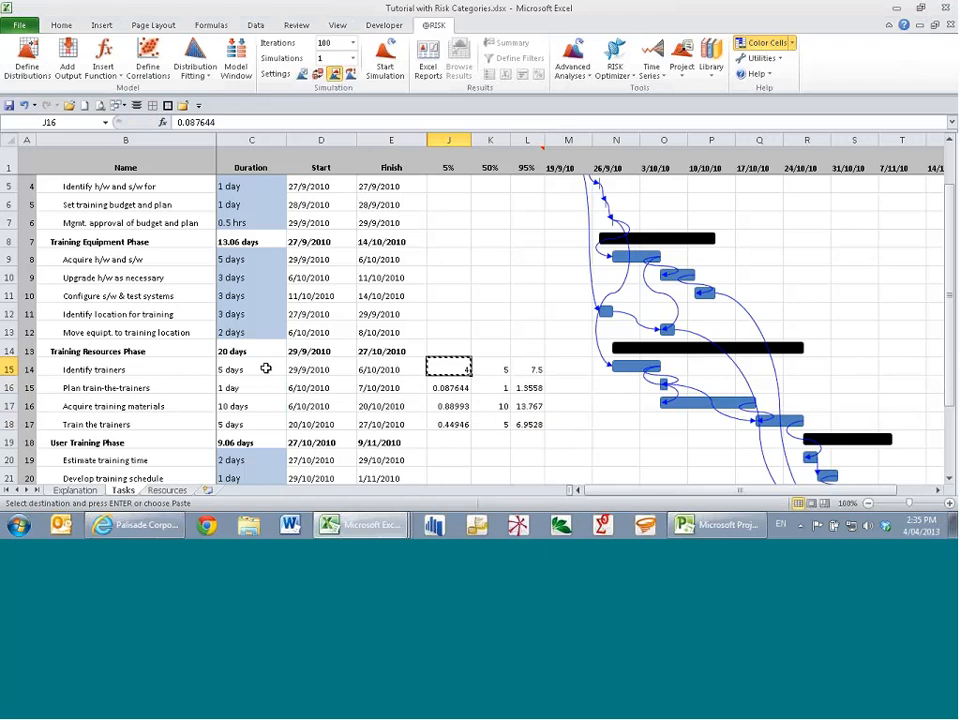
key(shift+Down)
key(shift+Down)
key(ctrl+v)
Copy the 95% formula of Identify trainers to the three tasks below it and recalculate the sheet
key(Up)
key(Right)
key(Right)
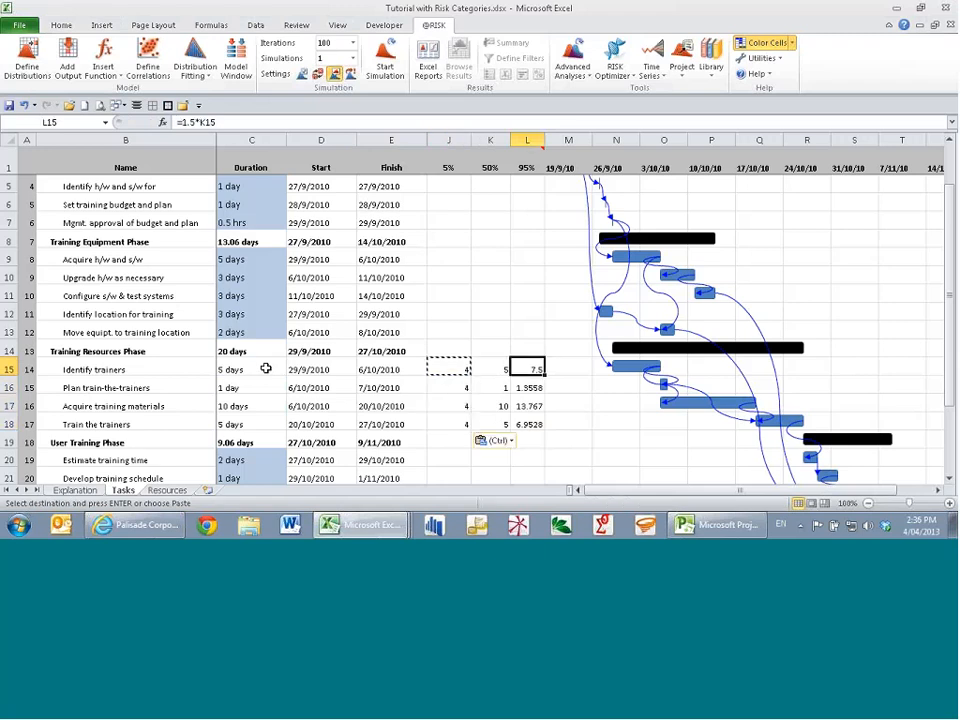
key(ctrl+c)
key(Down)
key(shift+Down)
key(shift+Down)
key(ctrl+v)
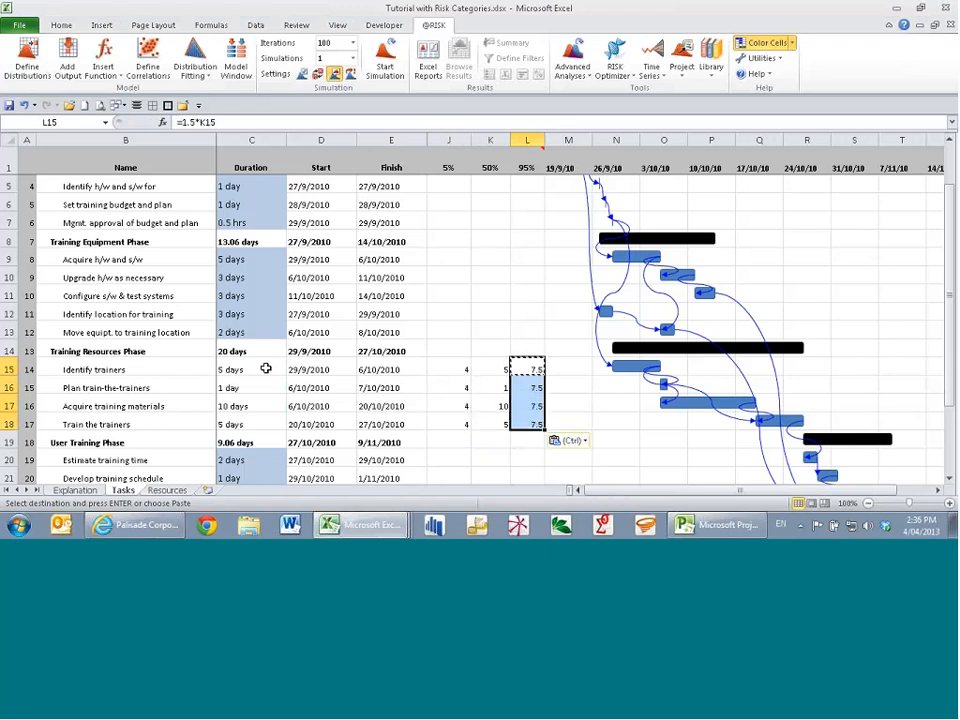
key(Escape)
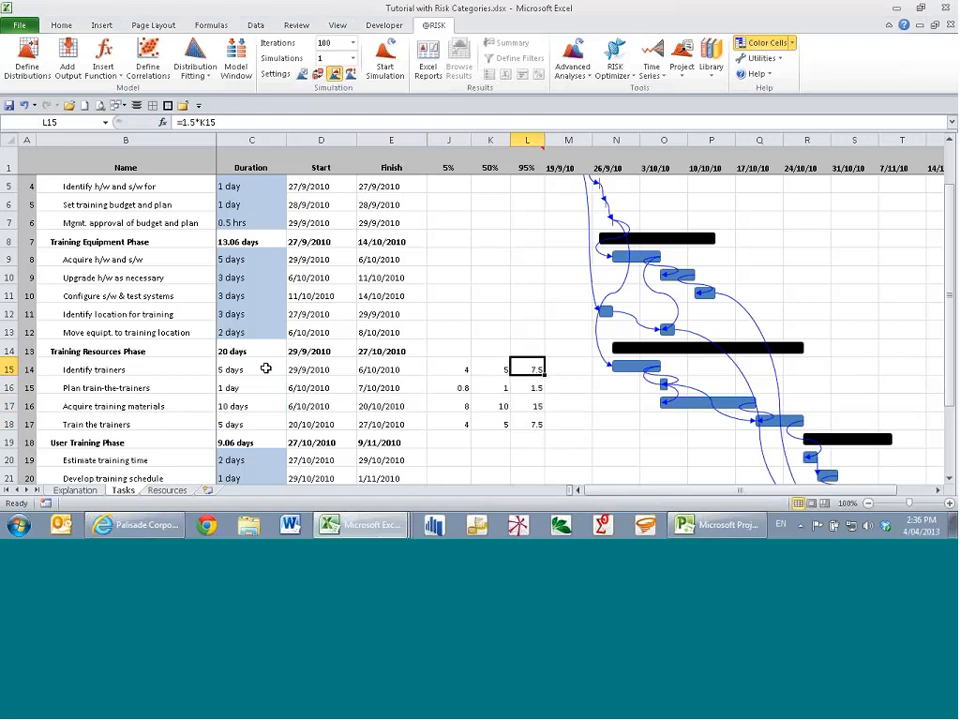
Inspect the lognormal duration distribution of Acquire training materials in Define Distribution, and close it without changes
key(Down)
key(Down)
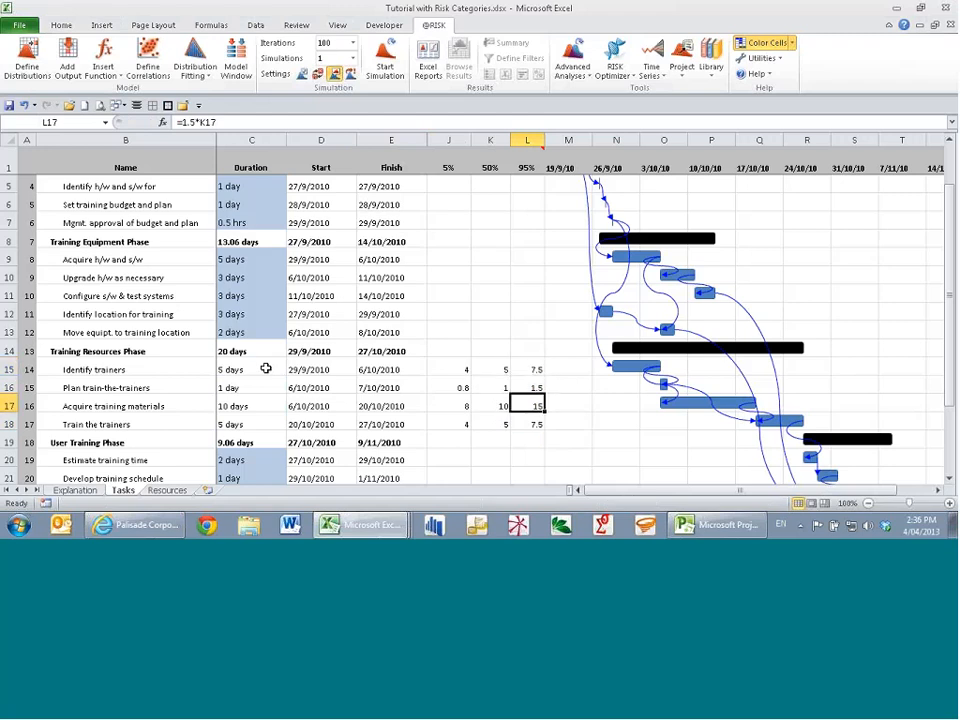
right_click(251, 404)
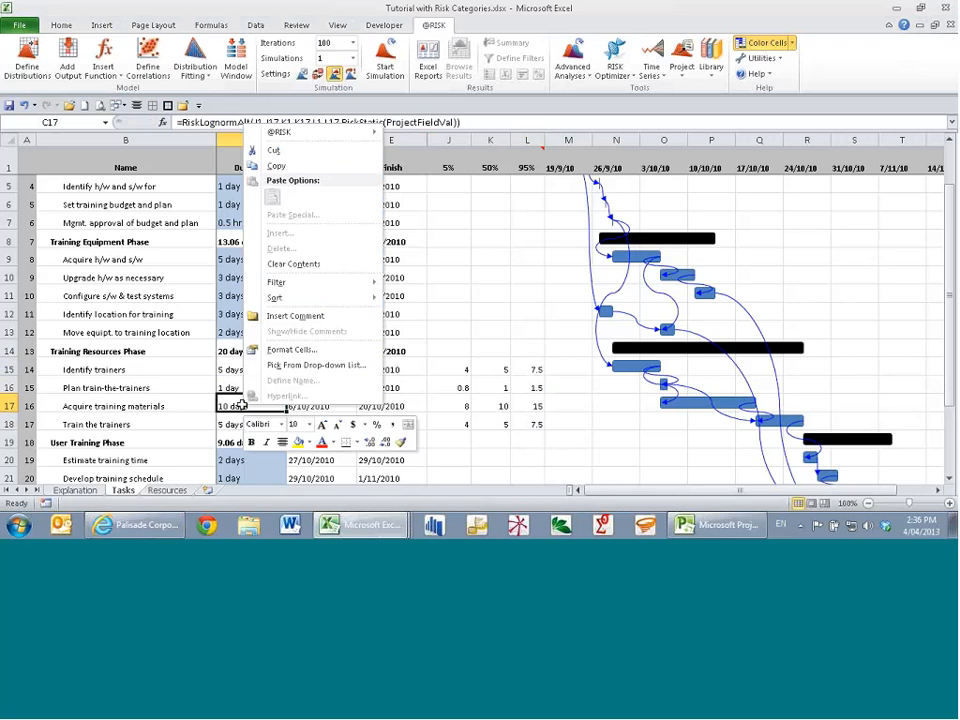
mouse_move(308, 133)
click(446, 133)
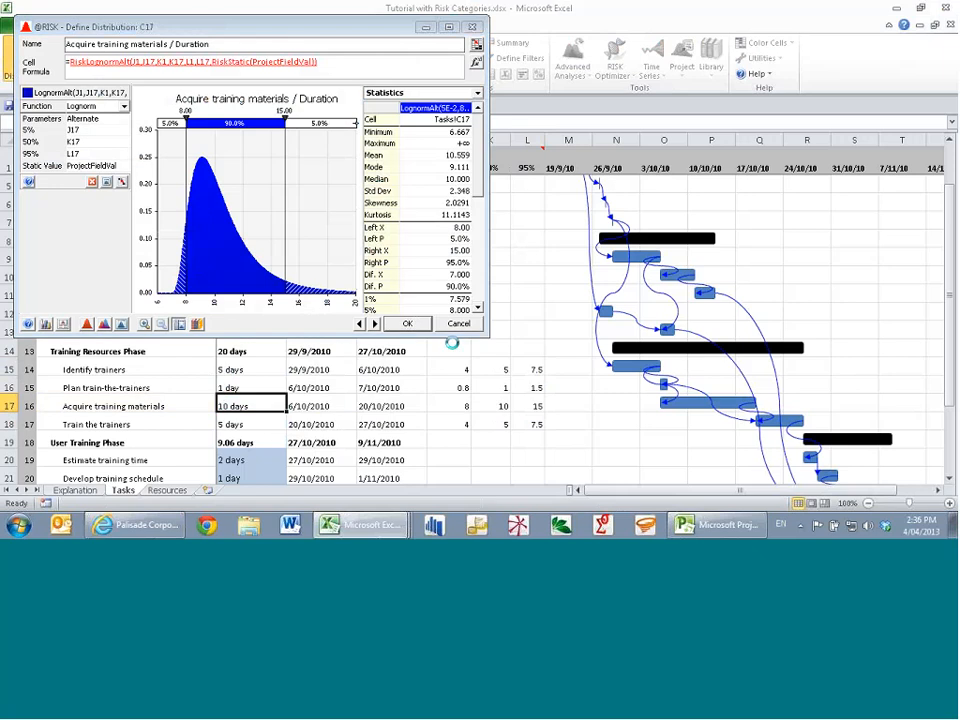
click(458, 324)
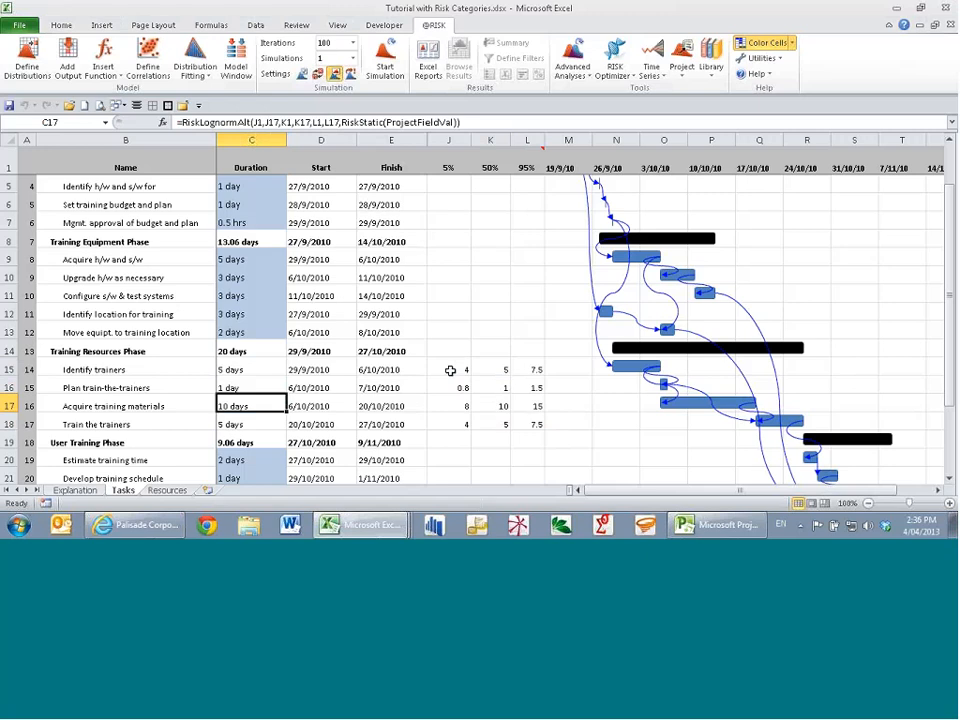
Examine the duration formulas of the Training Resources Phase tasks and the 5%, 50% and 95% parameter cells they draw on
drag(110, 370, 161, 422)
click(251, 410)
click(253, 420)
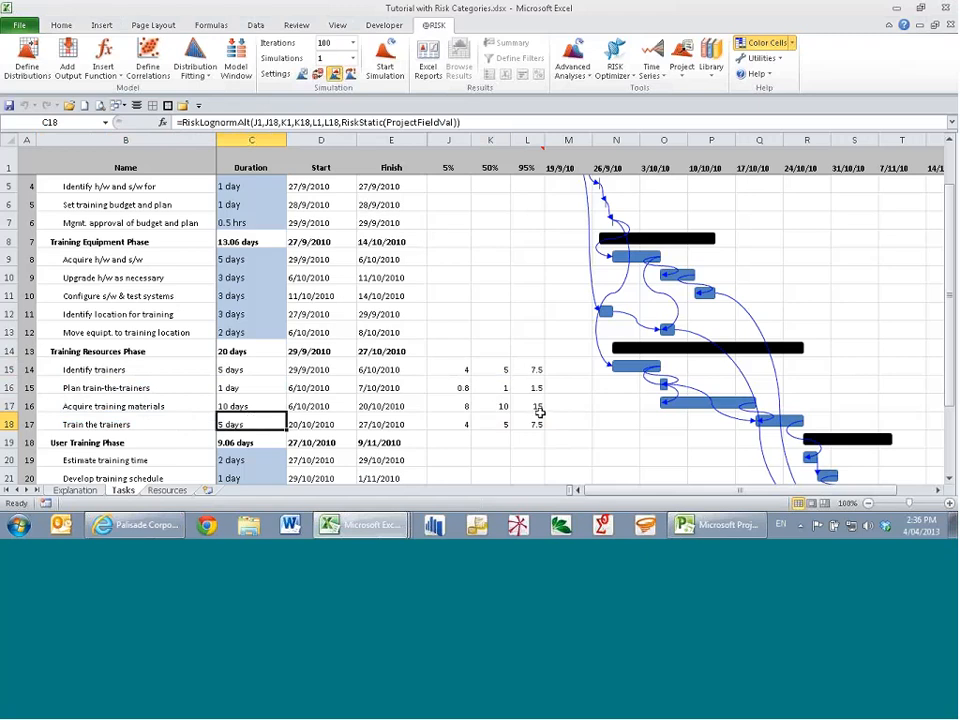
click(476, 371)
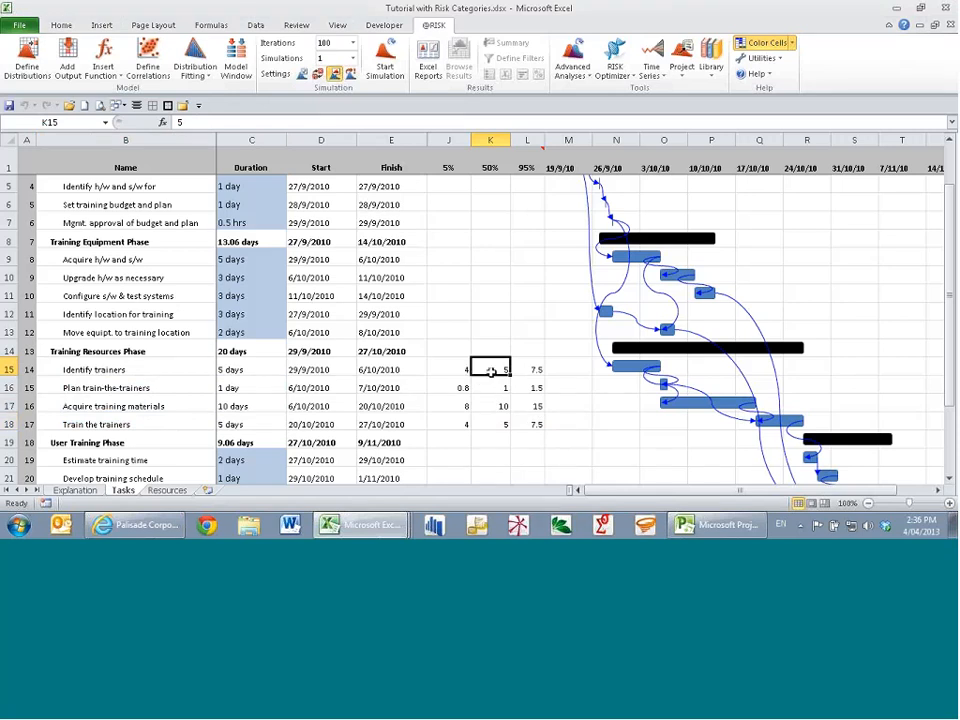
key(Right)
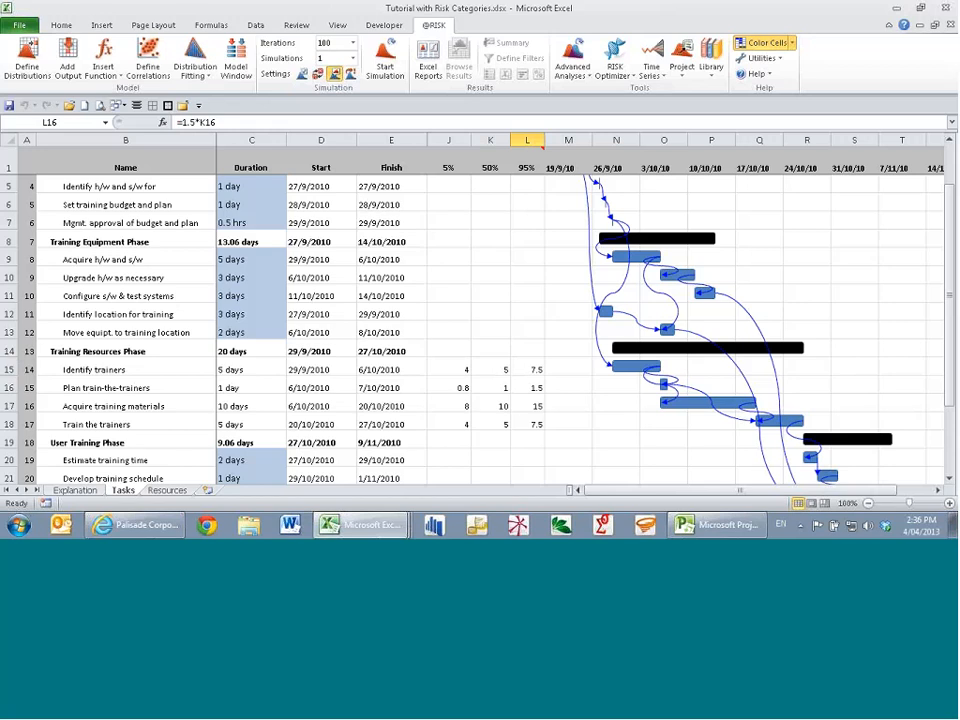
click(455, 372)
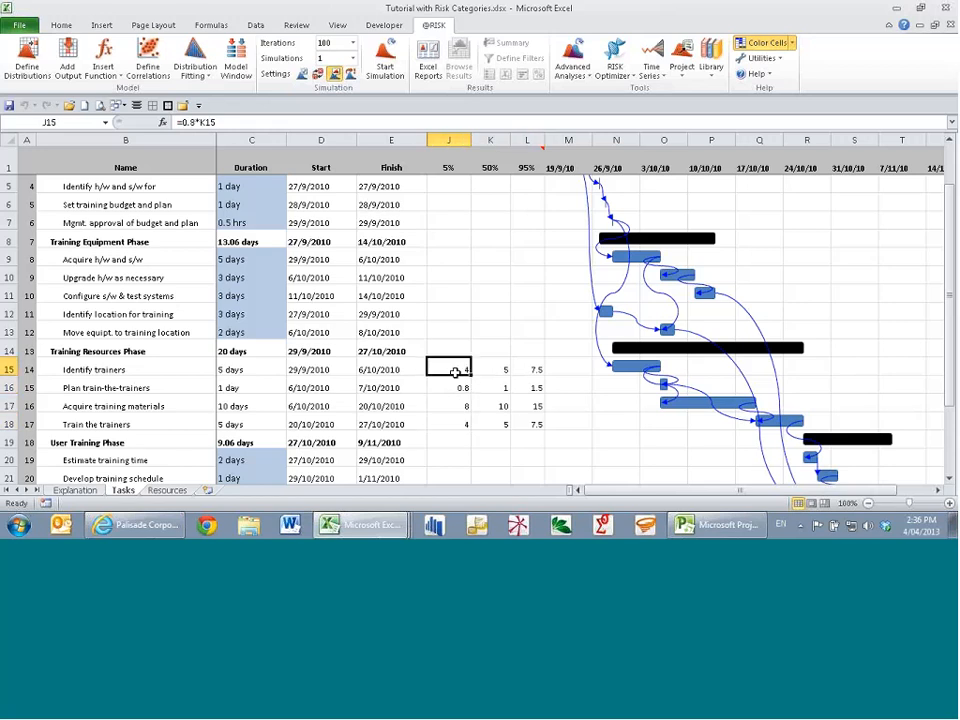
Run the simulation and move the TRAINING PHASE finish results graph aside
scroll(480, 375, up, 1)
click(385, 60)
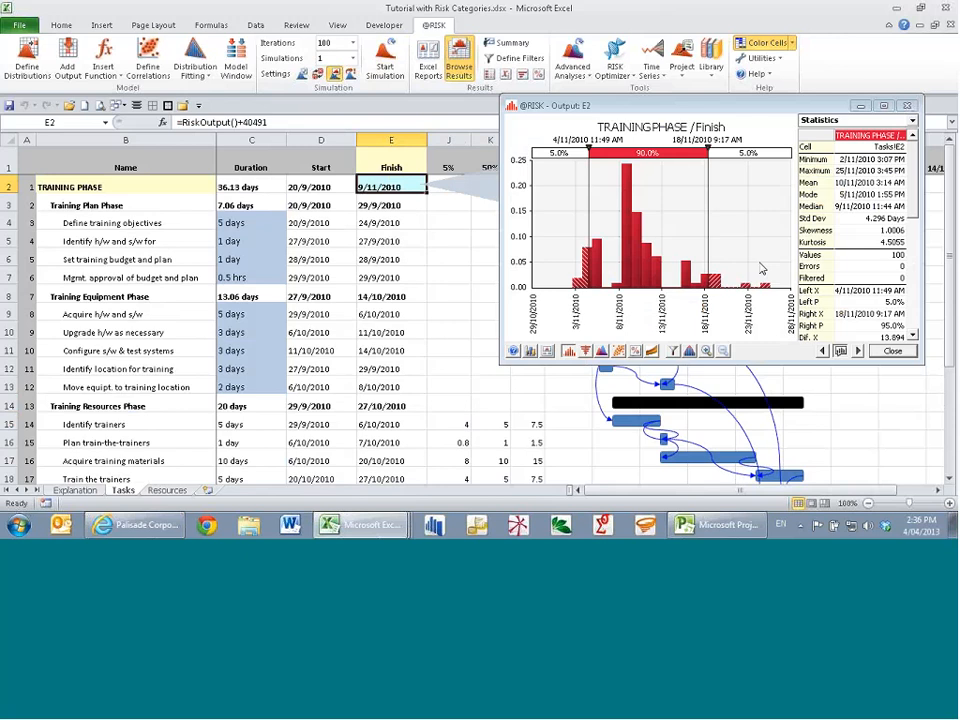
drag(707, 106, 686, 104)
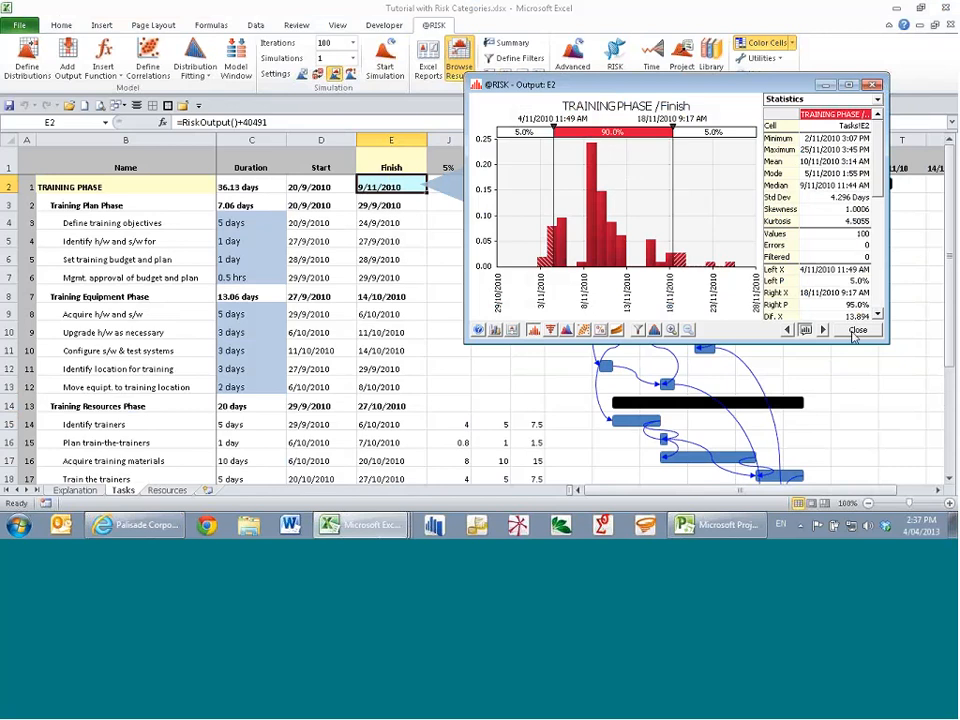
View the TRAINING PHASE finish results as a tornado graph and a spider graph of change in output mean, and close the results
click(552, 330)
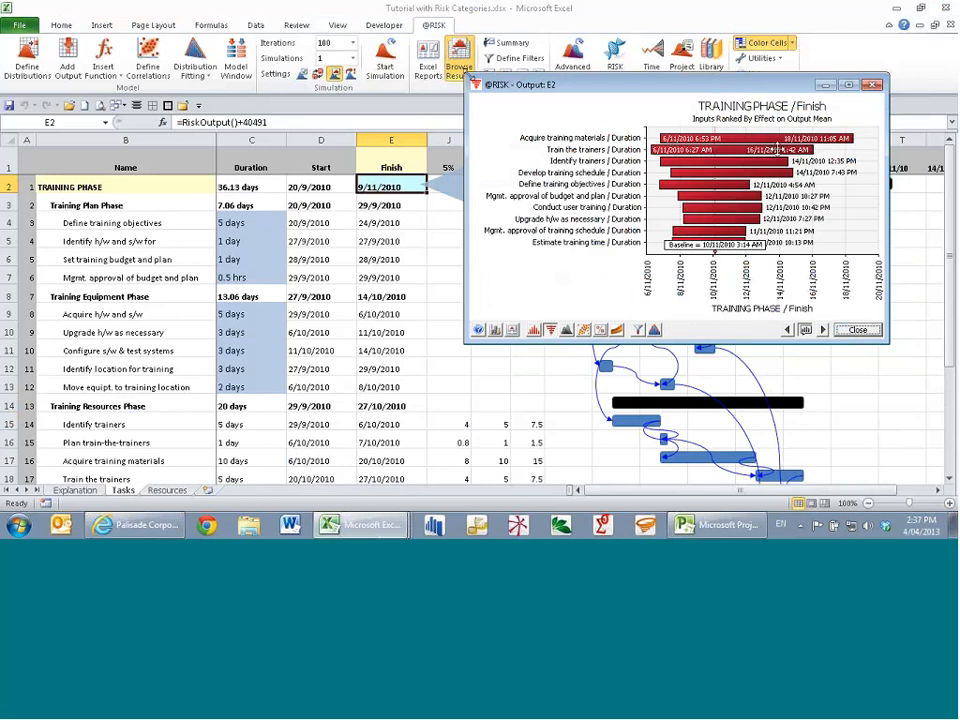
drag(466, 74, 439, 42)
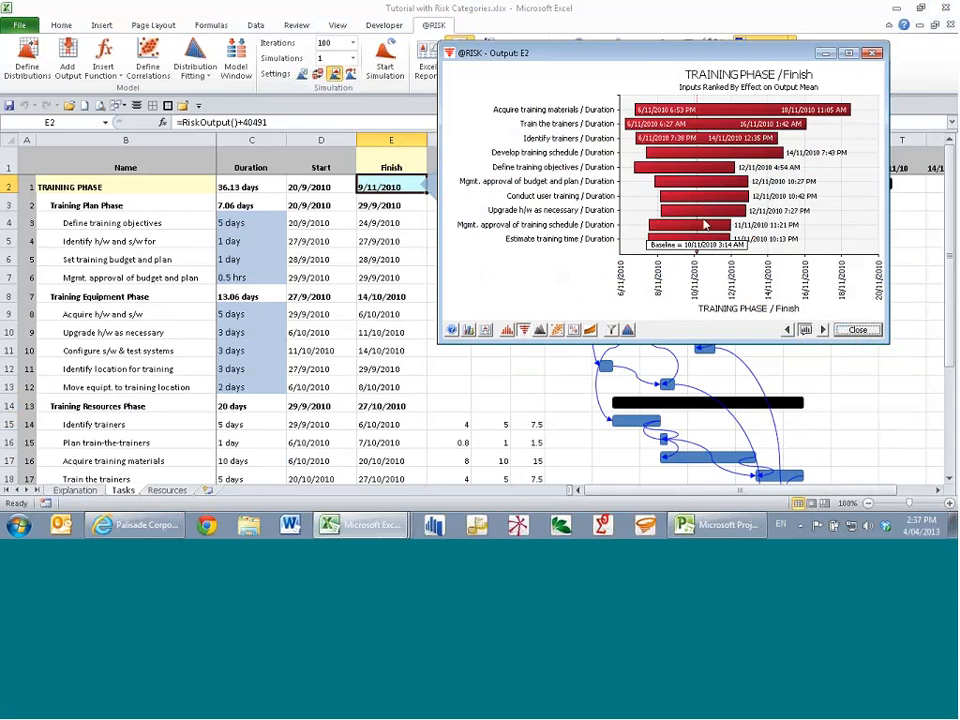
click(524, 329)
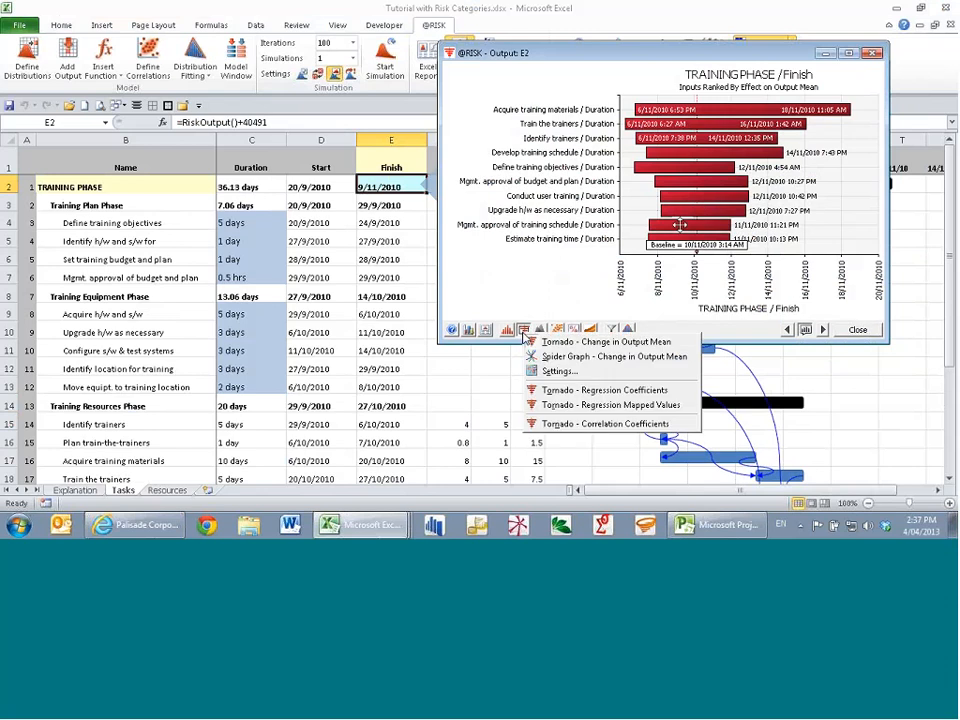
click(570, 401)
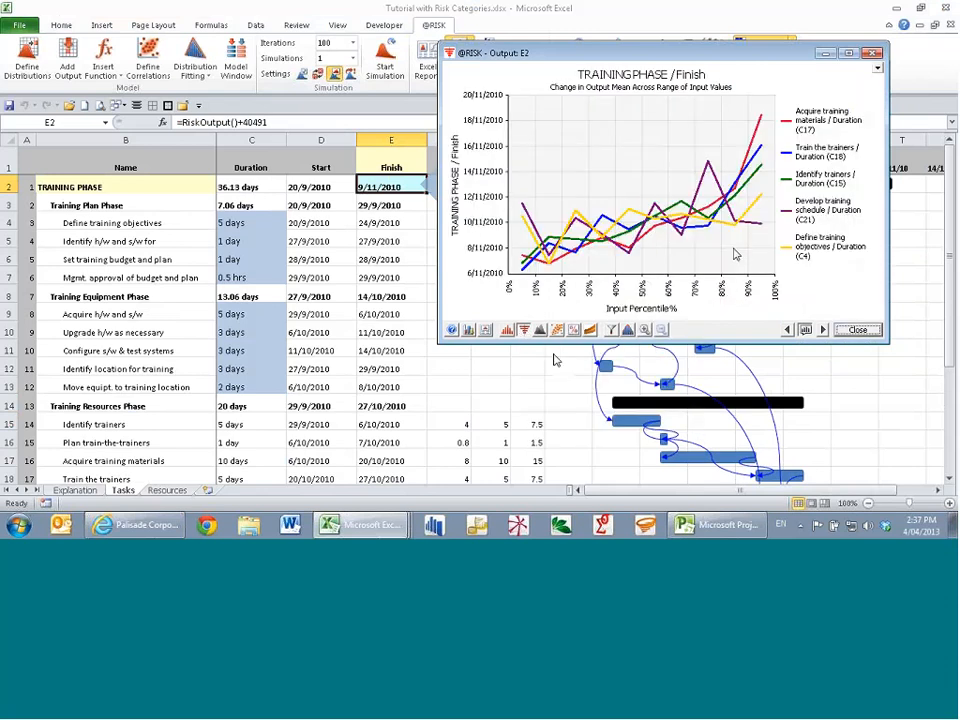
click(857, 331)
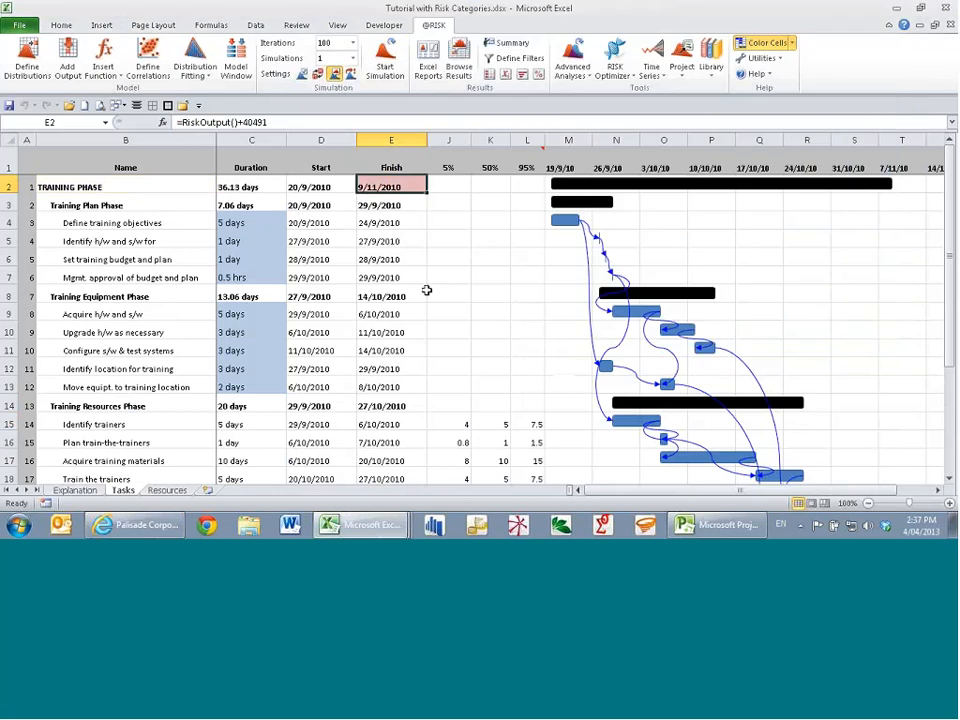
Close the Tutorial with Risk Categories workbook and return to the example file list
click(418, 257)
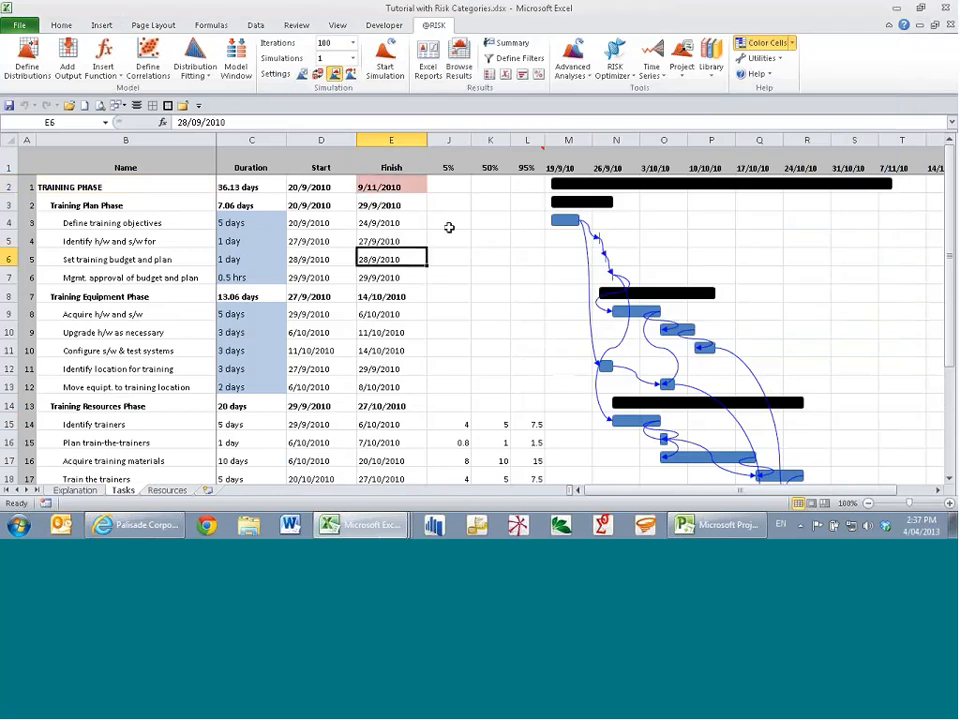
key(ctrl+w)
click(480, 279)
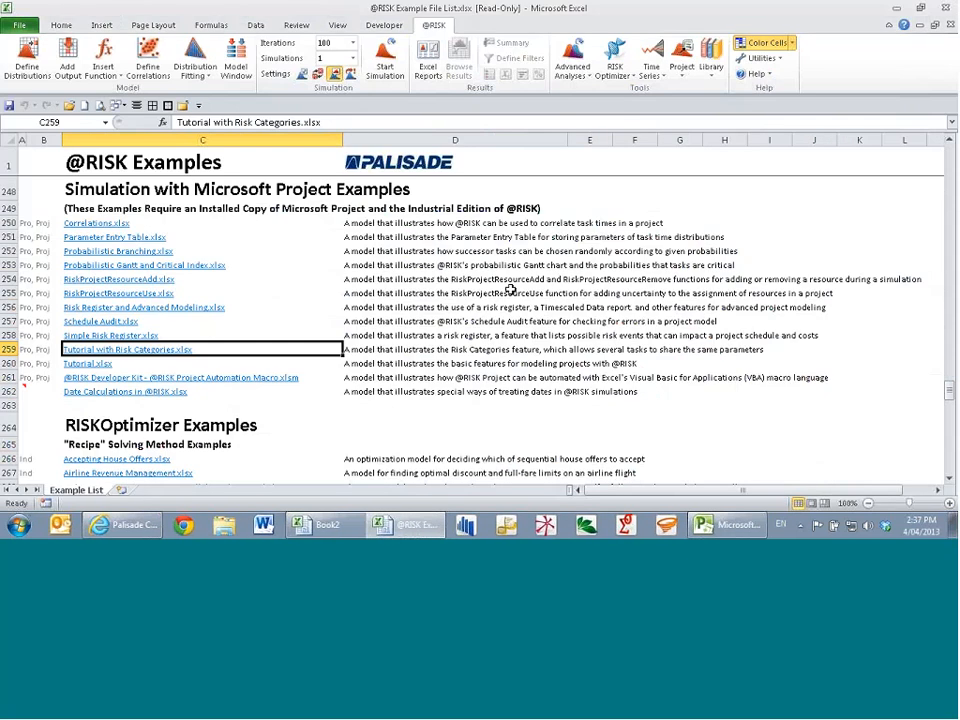
Open the Schedule Audit.xlsx example from the Microsoft Project examples and display its Tasks sheet
click(425, 308)
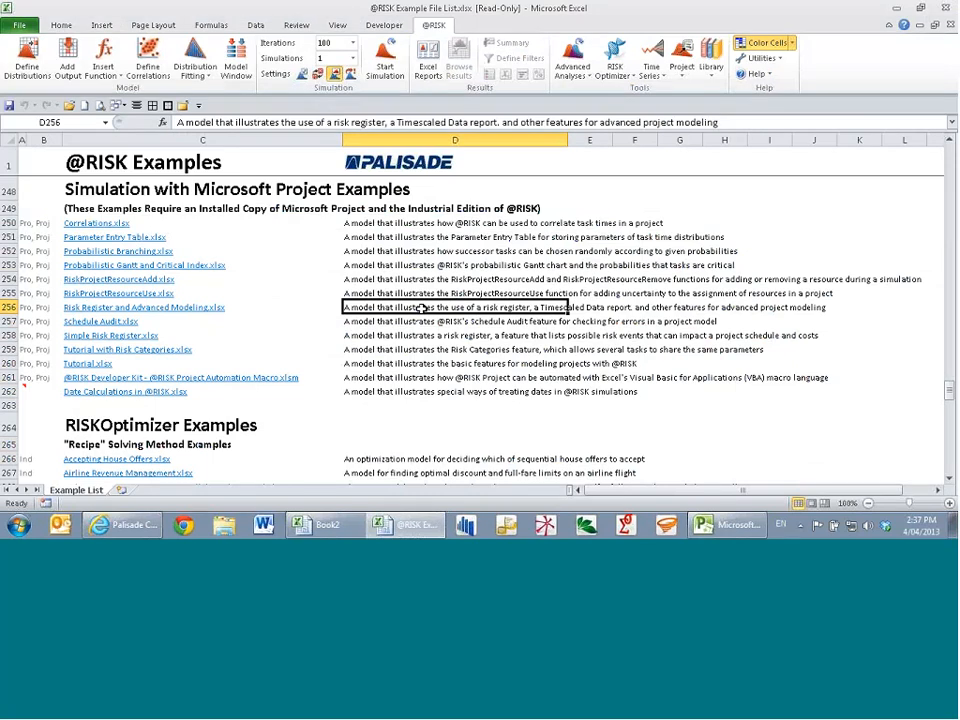
click(87, 327)
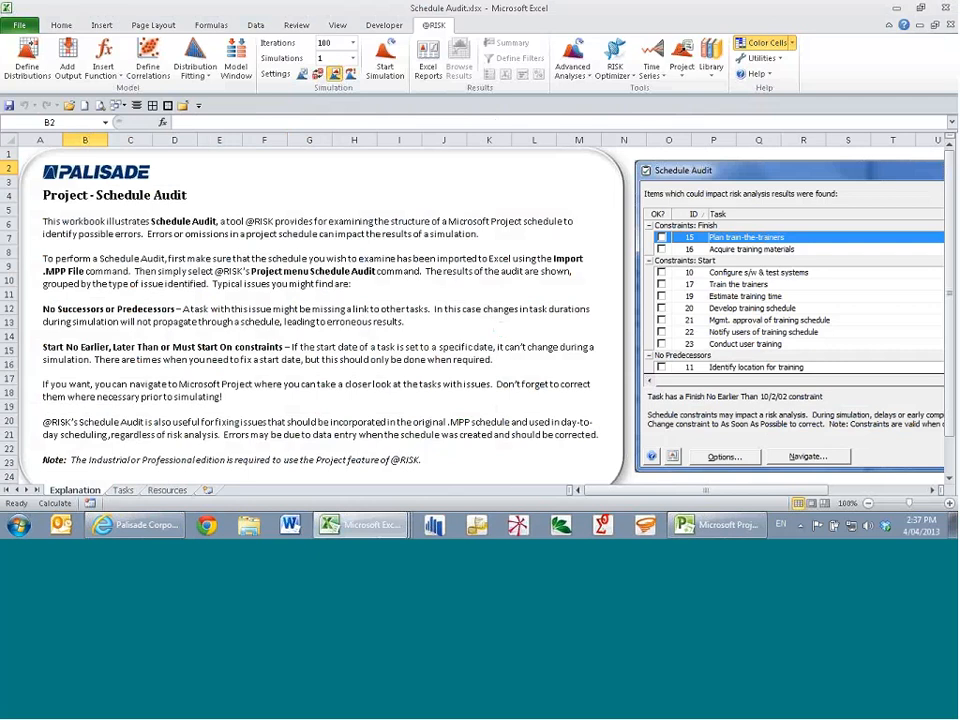
click(124, 491)
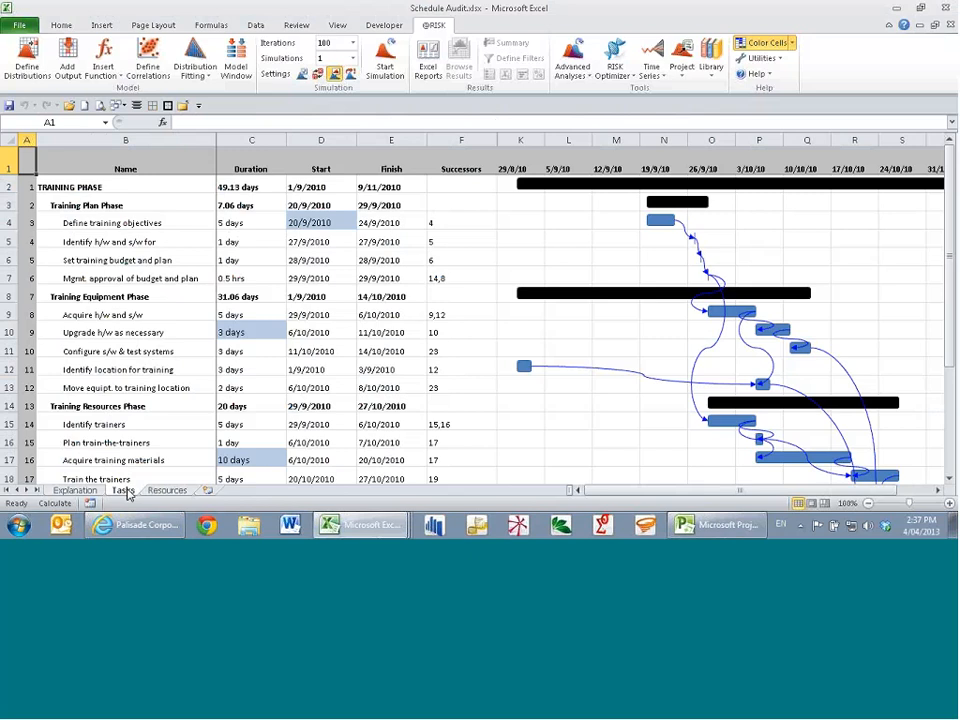
Run a Schedule Audit to check the open project's structure for items that may impact simulation results
click(682, 72)
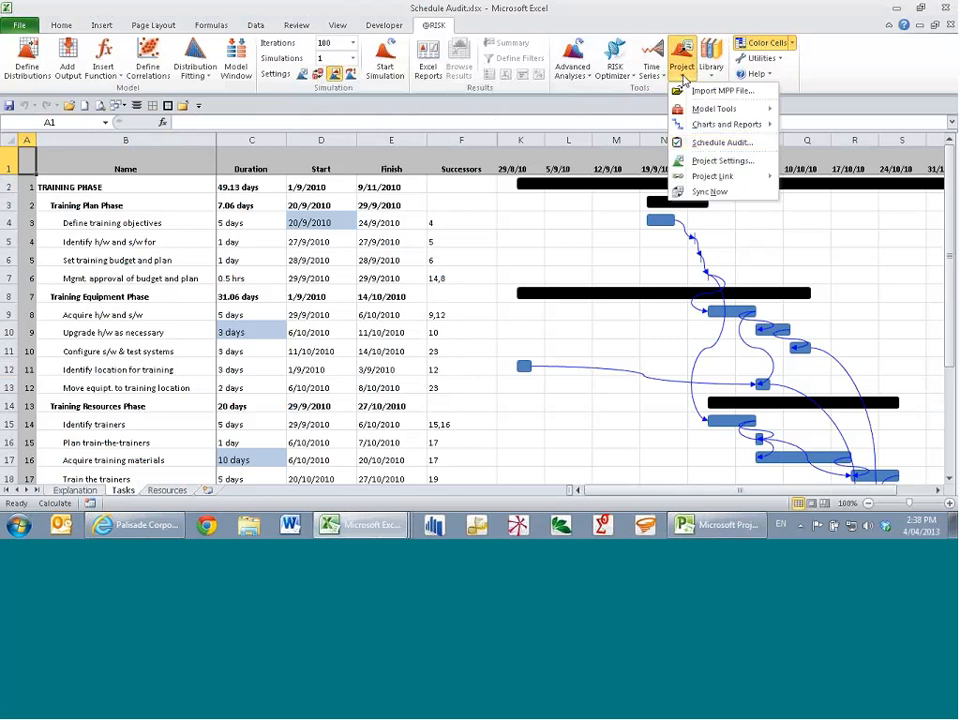
click(718, 143)
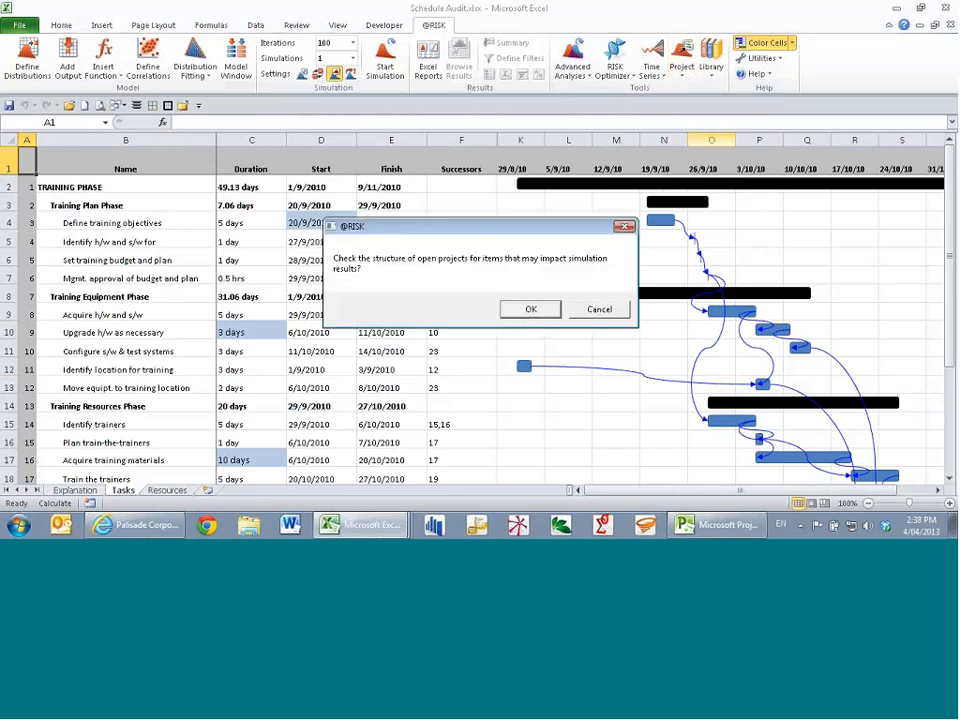
click(531, 309)
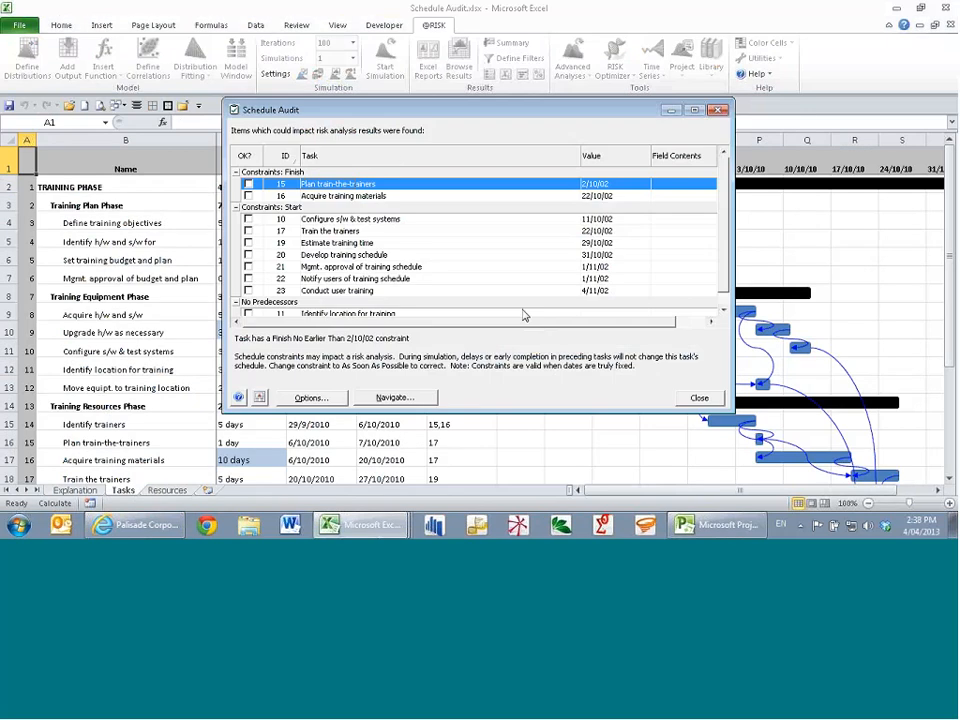
Review the explanations for the tasks listed under finish and start constraints in the Schedule Audit results
click(372, 195)
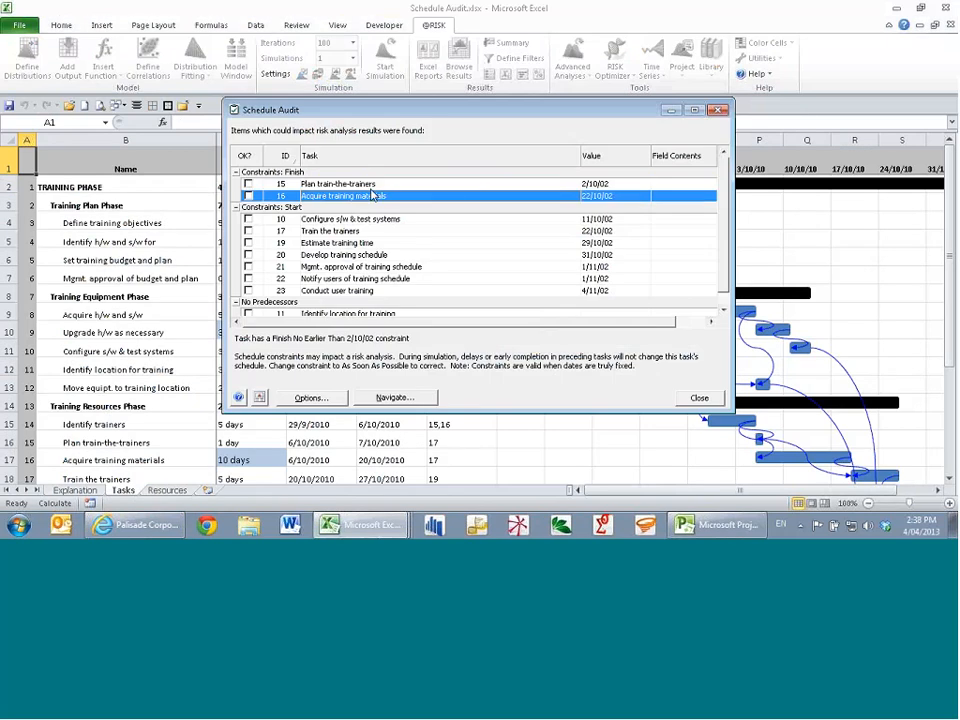
click(373, 186)
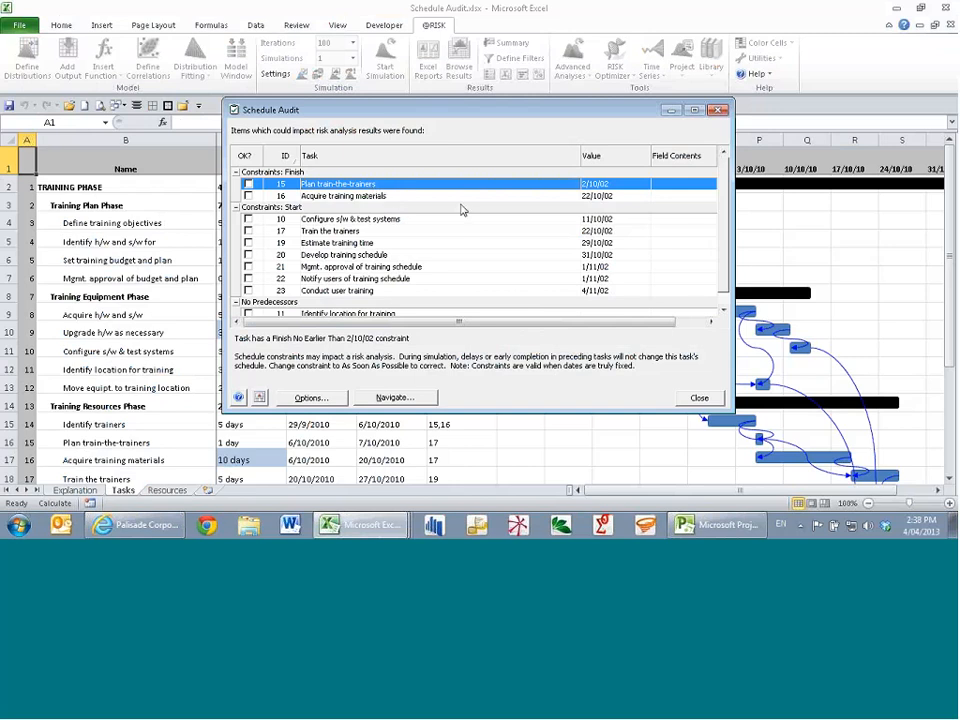
click(411, 197)
click(420, 219)
click(418, 231)
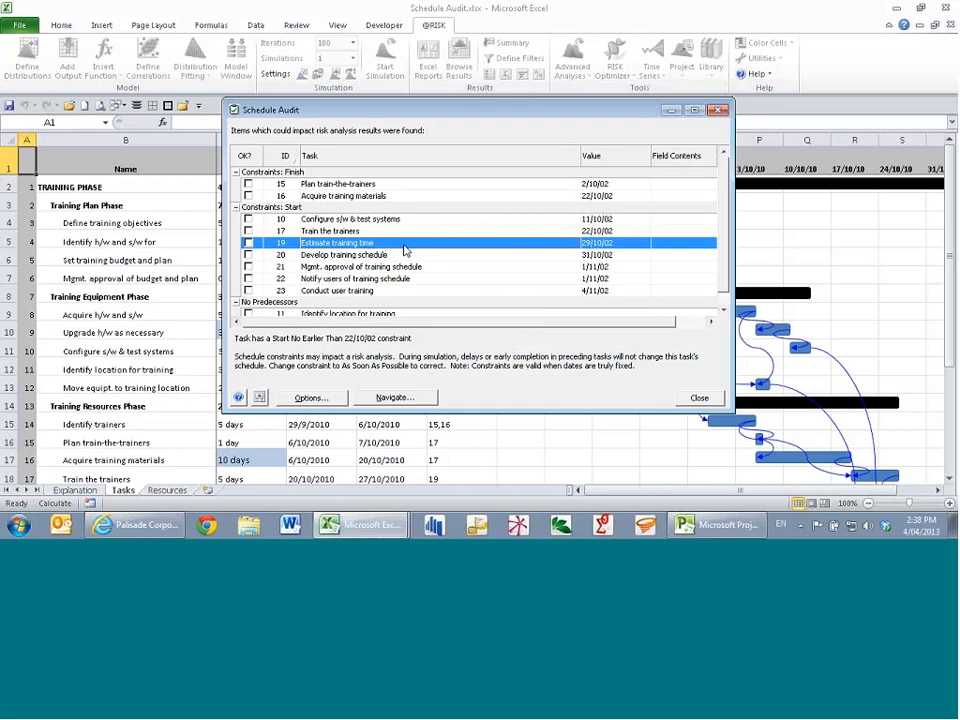
click(420, 280)
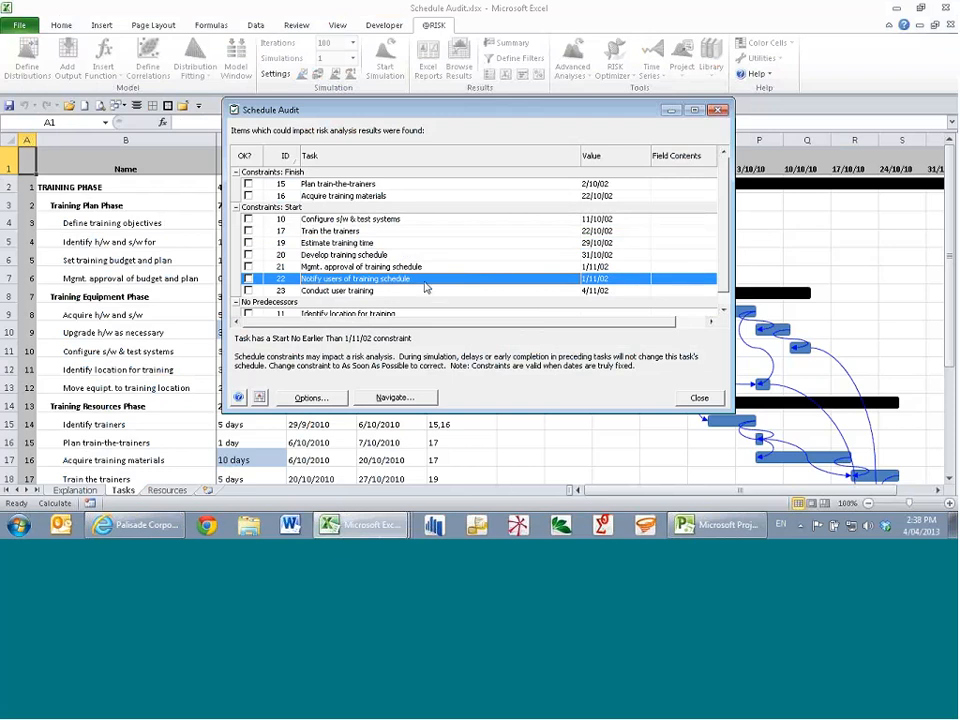
click(426, 290)
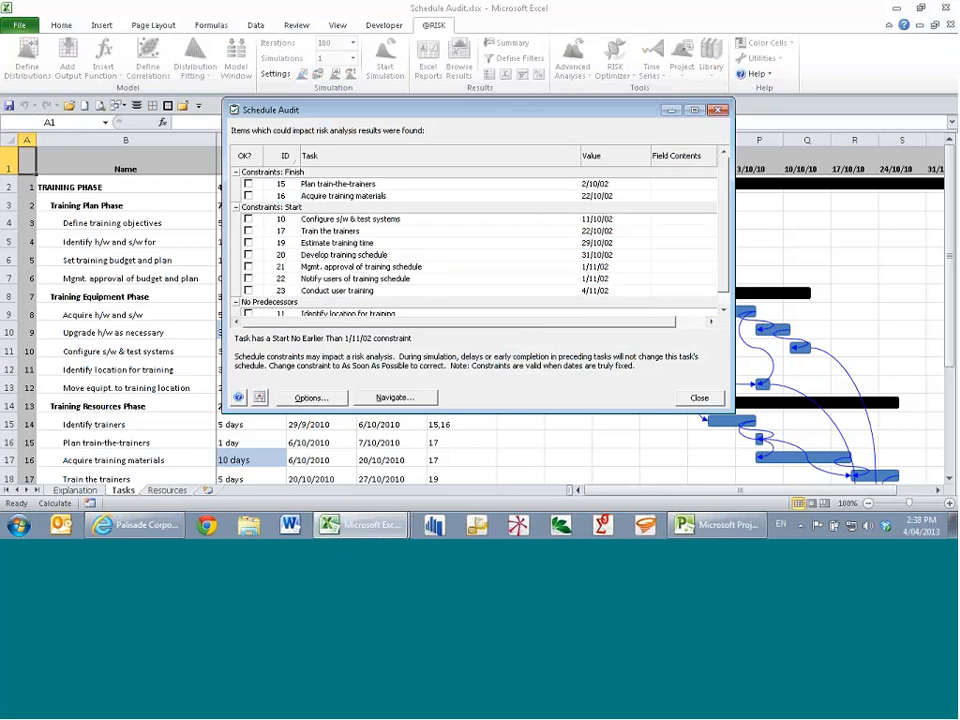
click(443, 246)
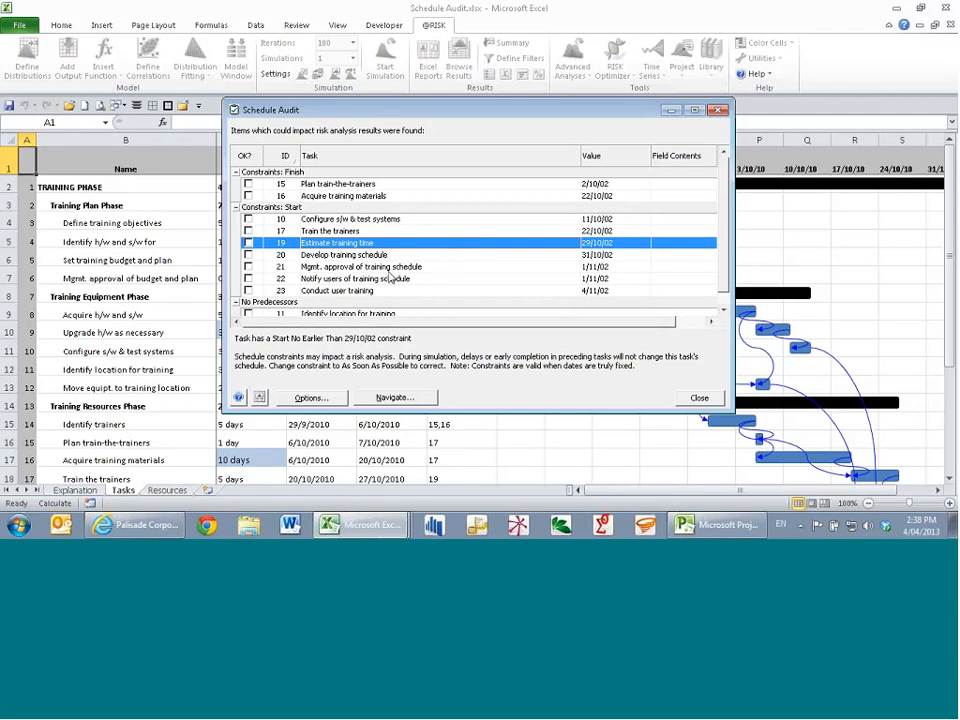
click(445, 255)
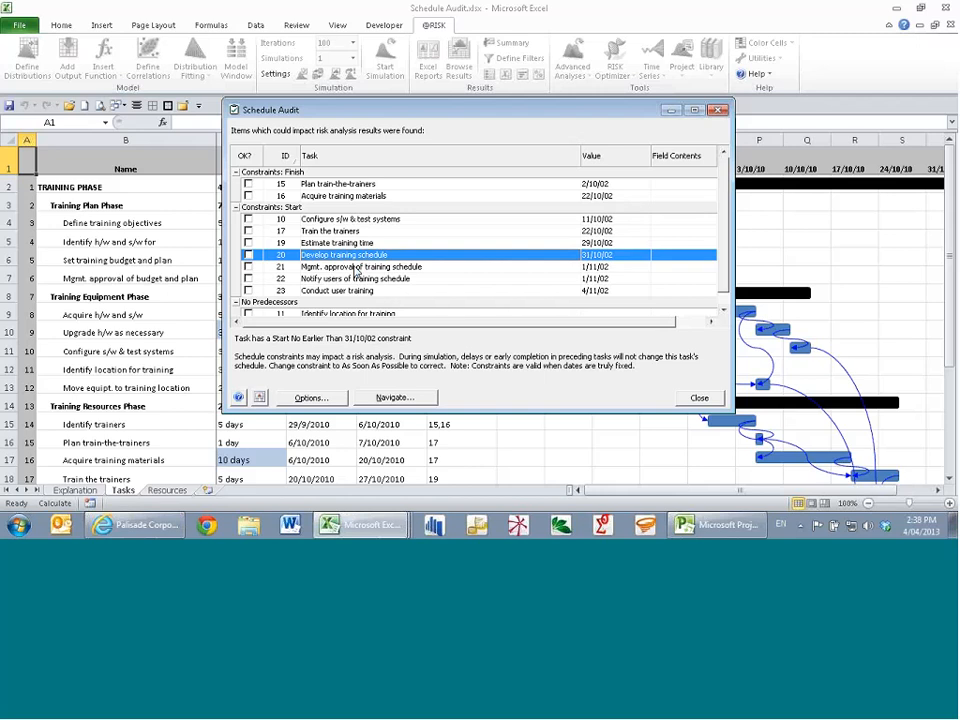
Examine the No Predecessors issue for Identify location for training and compare it with that task's bar in the Gantt chart
click(385, 315)
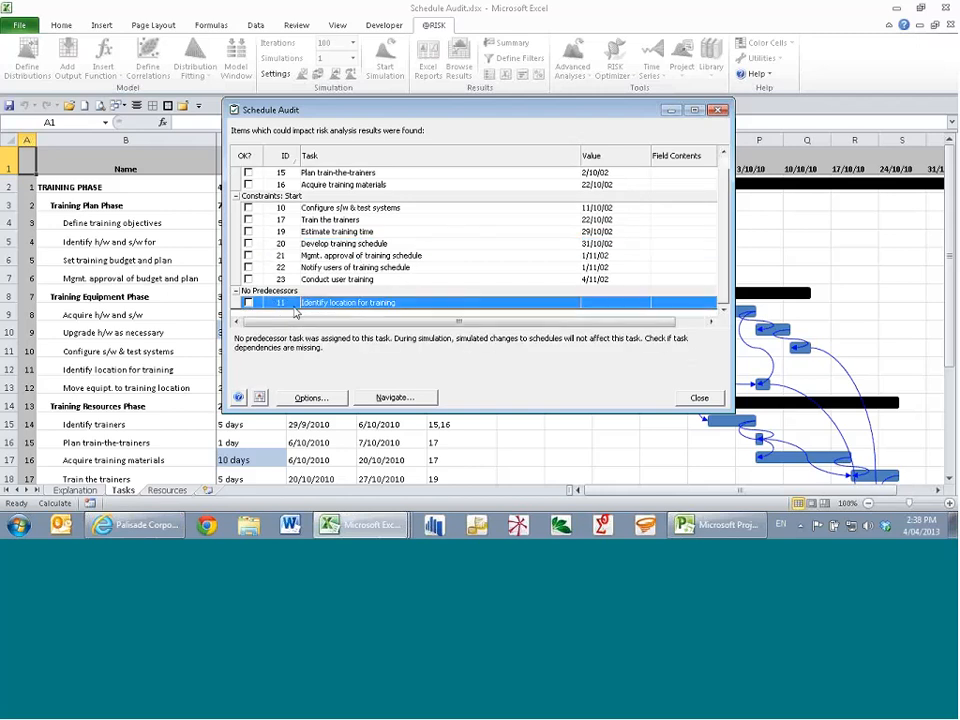
drag(439, 112, 241, 322)
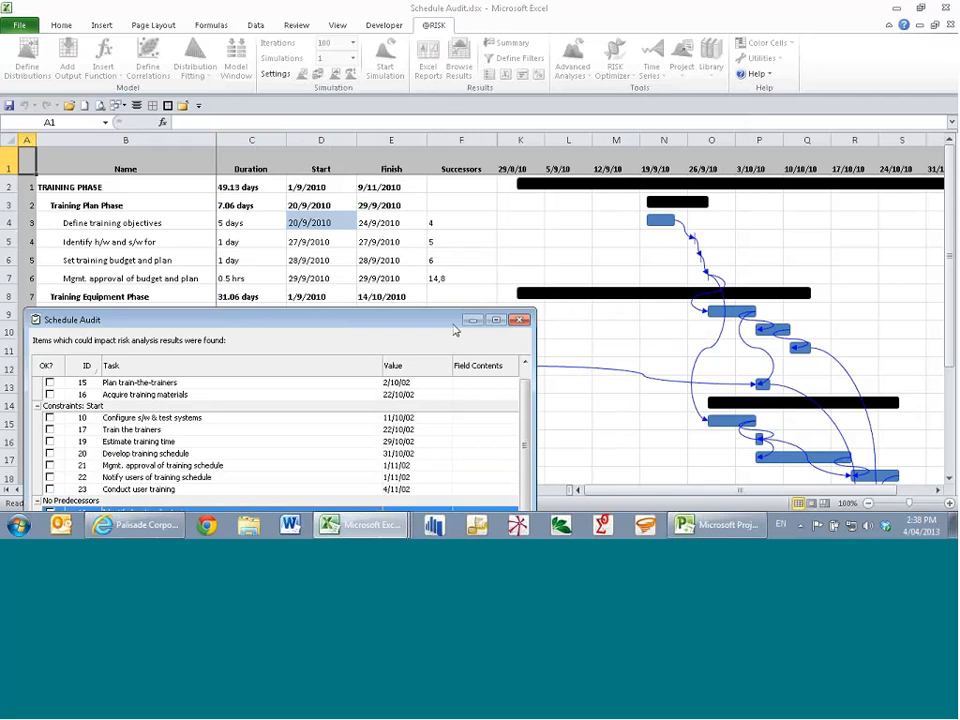
drag(443, 321, 815, 44)
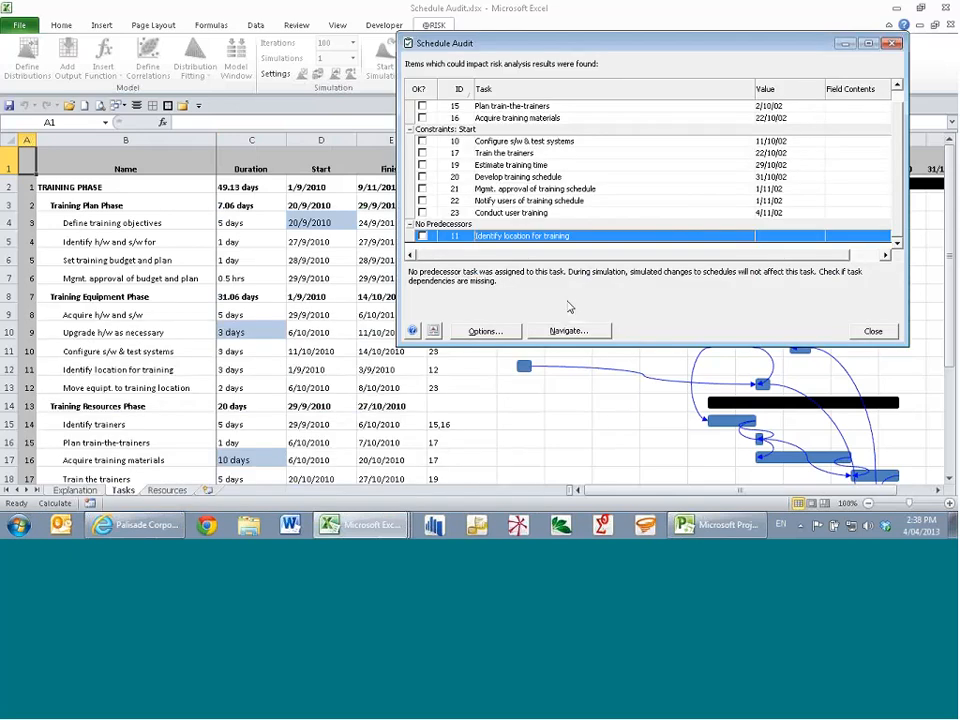
drag(598, 44, 402, 77)
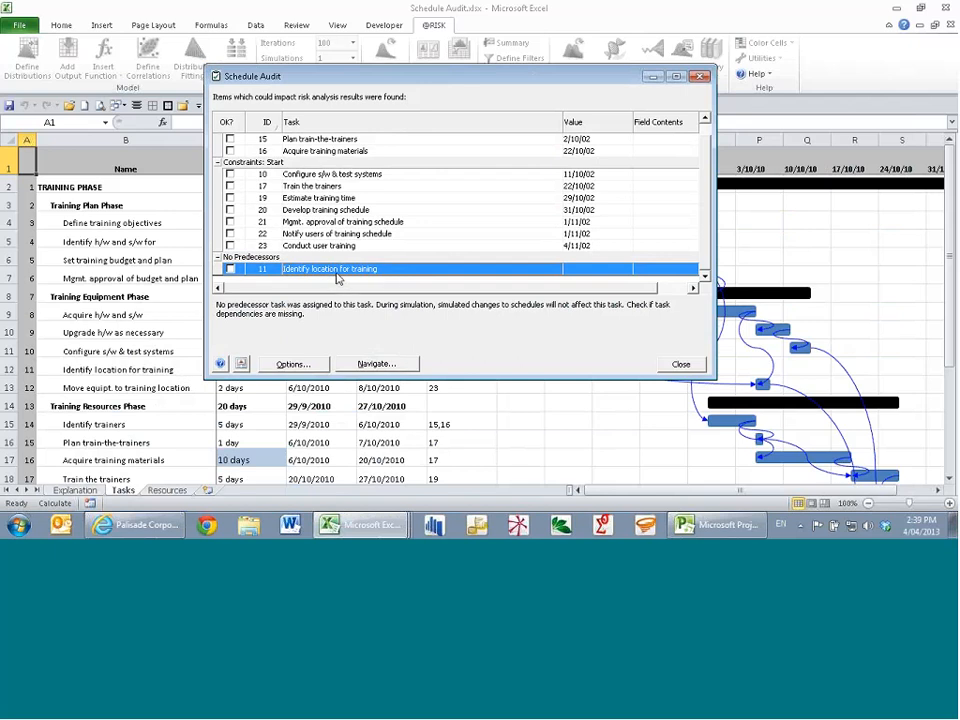
Review the issues to display and filter settings in Schedule Audit Options, and dismiss them without changes
click(293, 364)
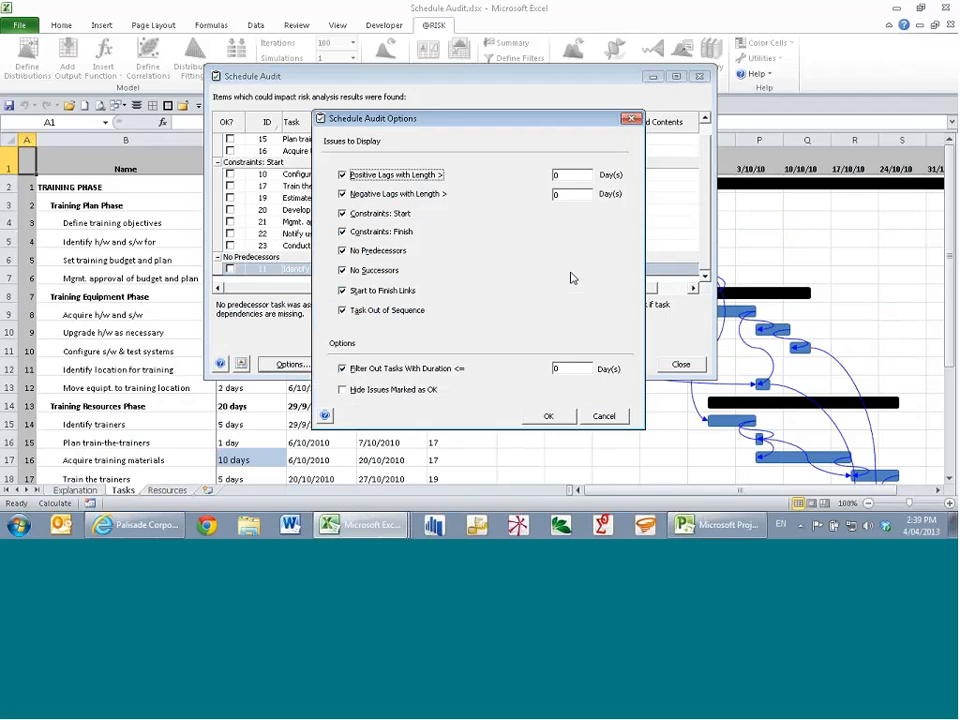
click(604, 415)
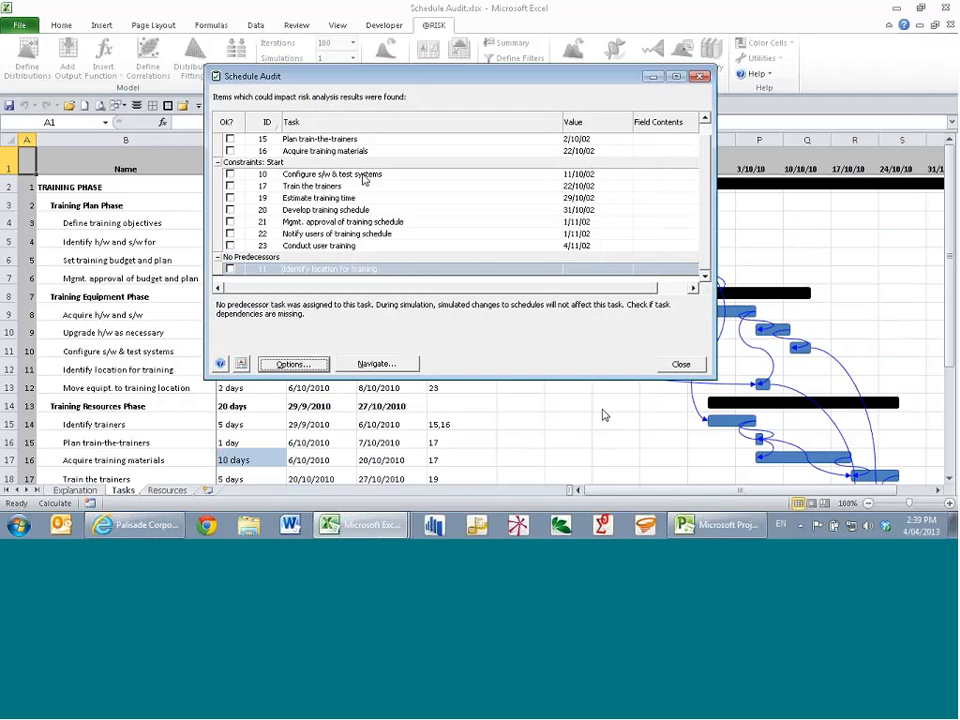
click(679, 365)
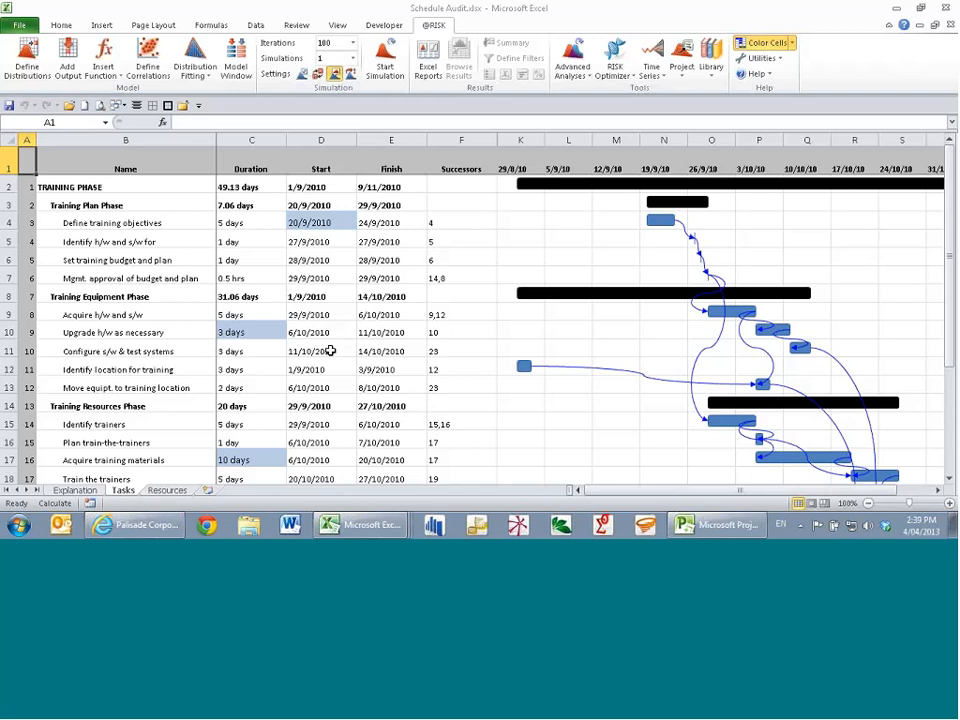
click(388, 297)
click(950, 25)
click(476, 282)
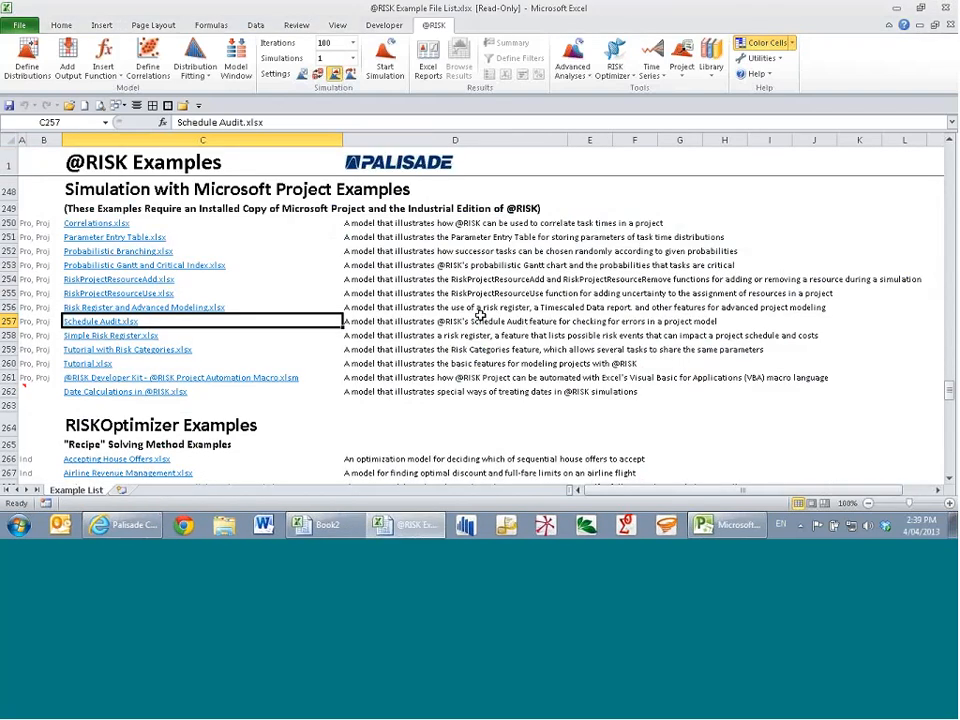
Open the Probabilistic Branching.xlsx example from the Microsoft Project examples and display its Tasks sheet
click(486, 310)
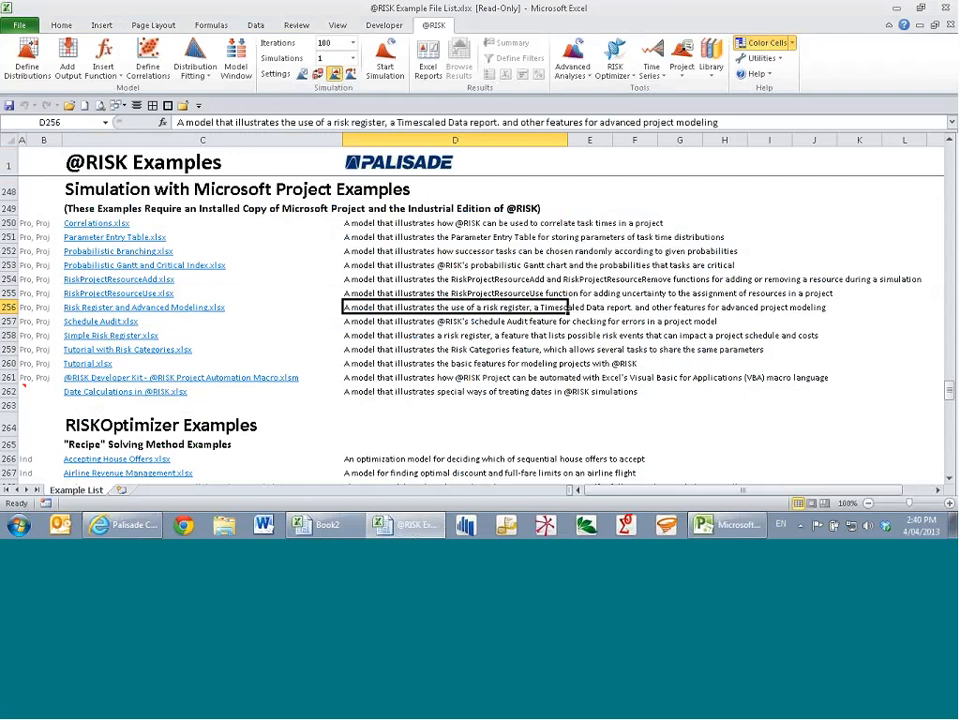
click(118, 251)
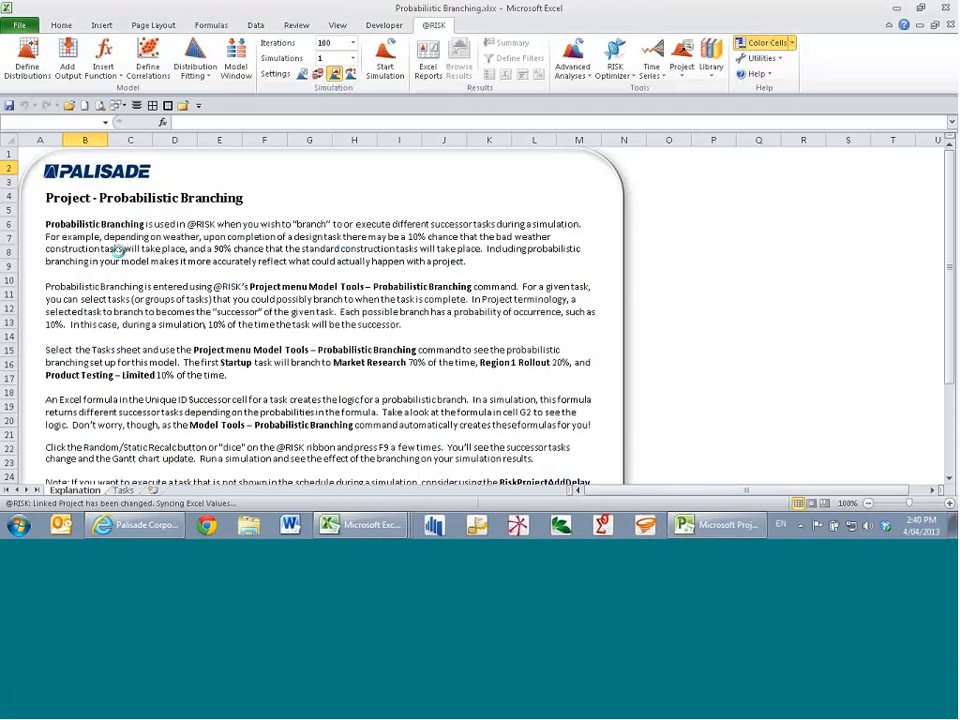
click(123, 490)
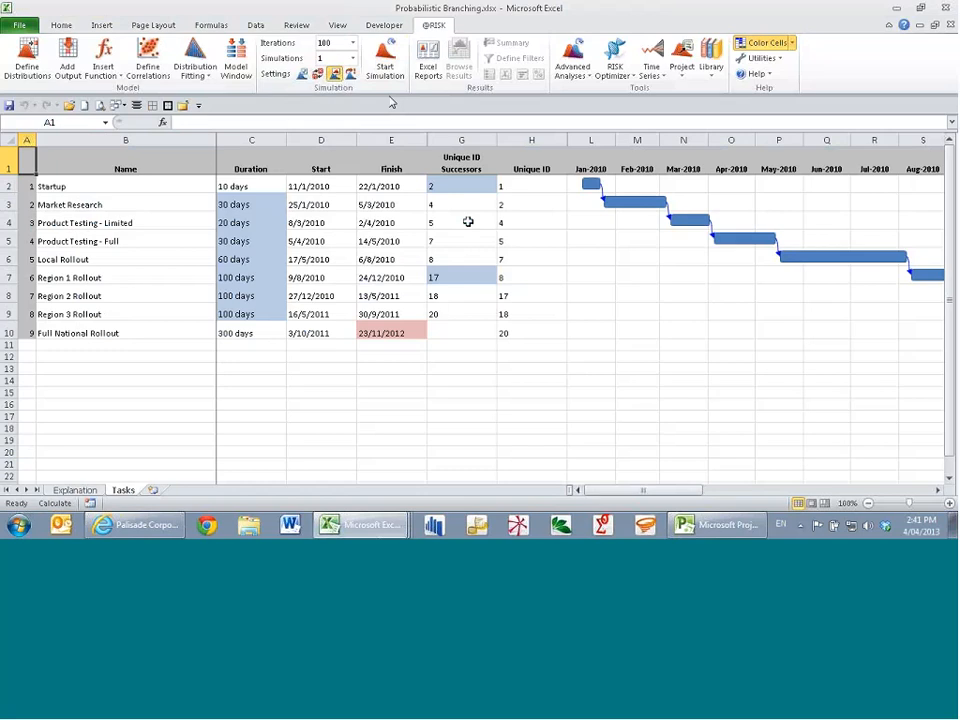
Run the 100-iteration simulation, view the Full National Rollout finish date distribution beside the task table, and close it
click(385, 62)
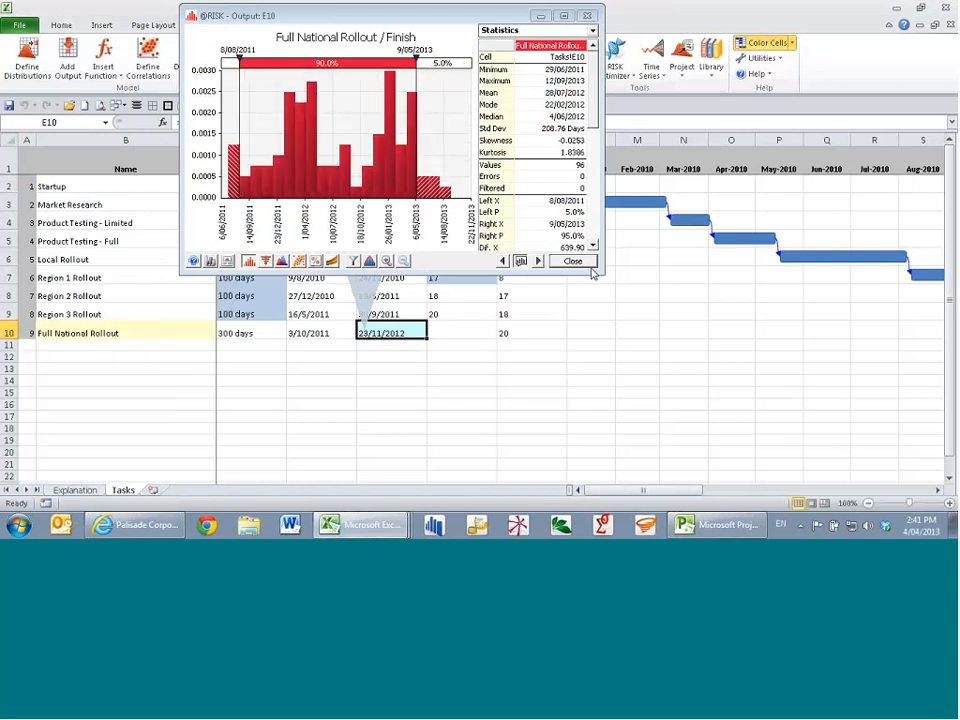
drag(387, 18, 617, 143)
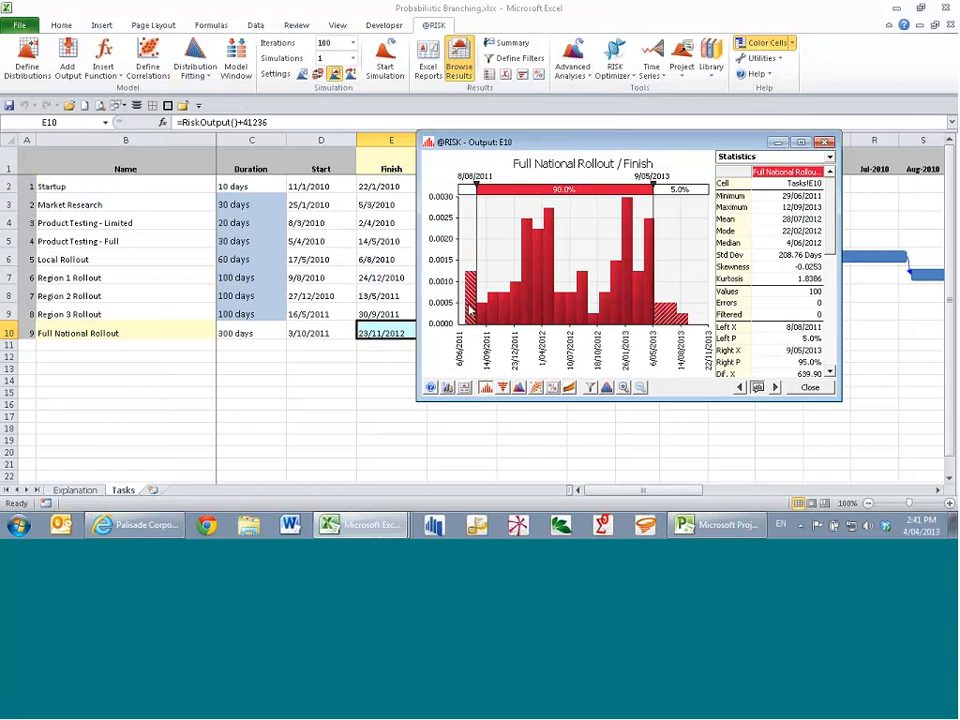
key(Escape)
Set the iterations to 500, rerun the simulation, and view the Full National Rollout finish distribution in an enlarged window before closing it
click(352, 43)
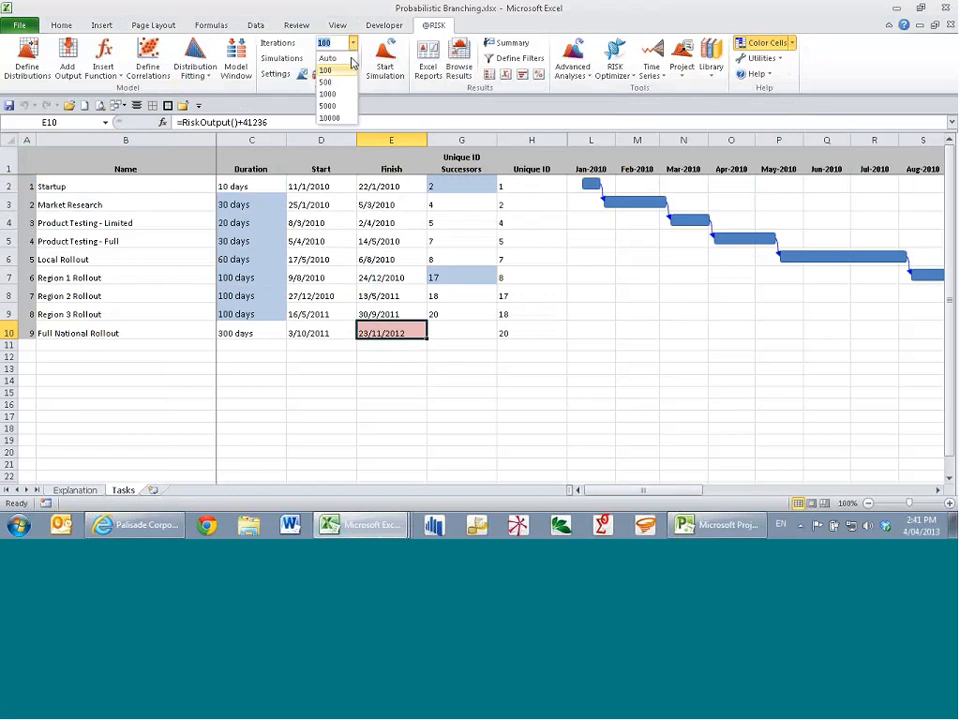
click(329, 82)
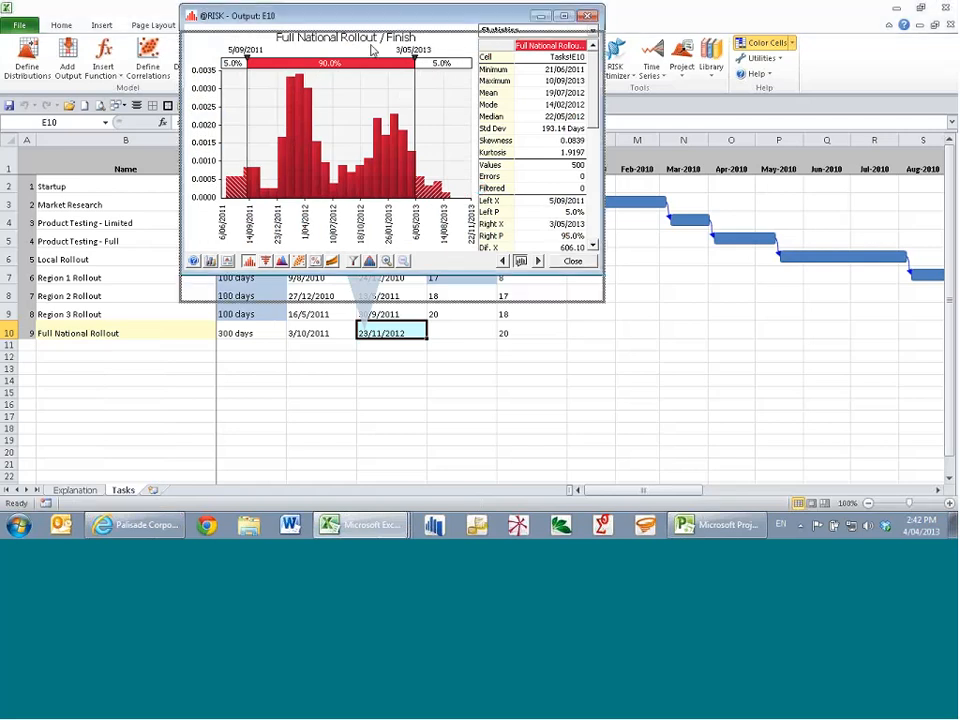
drag(603, 315, 783, 461)
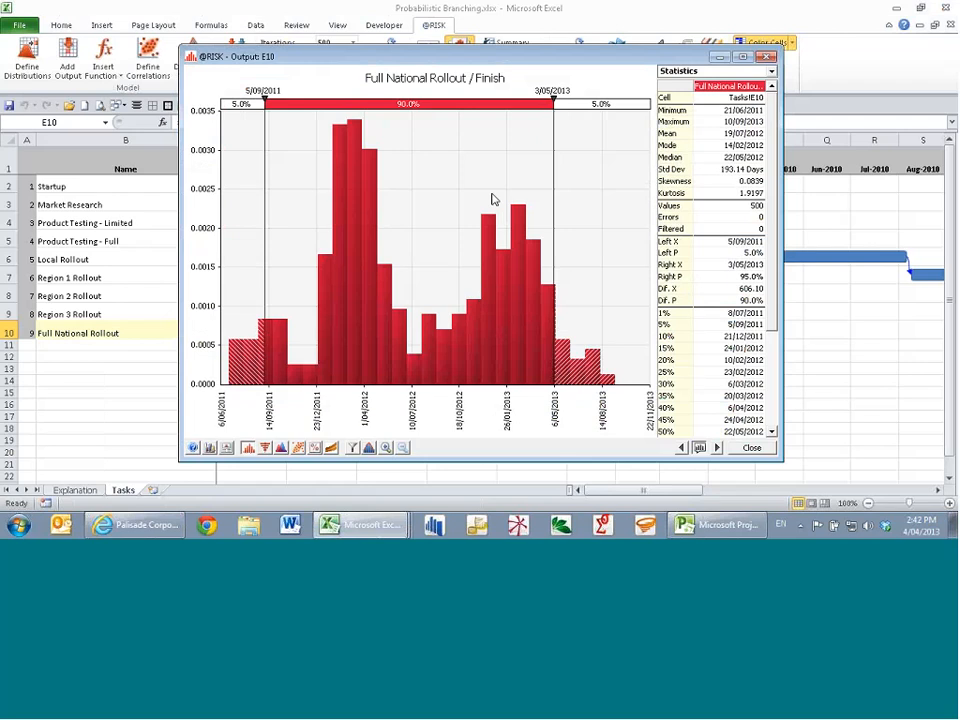
click(766, 448)
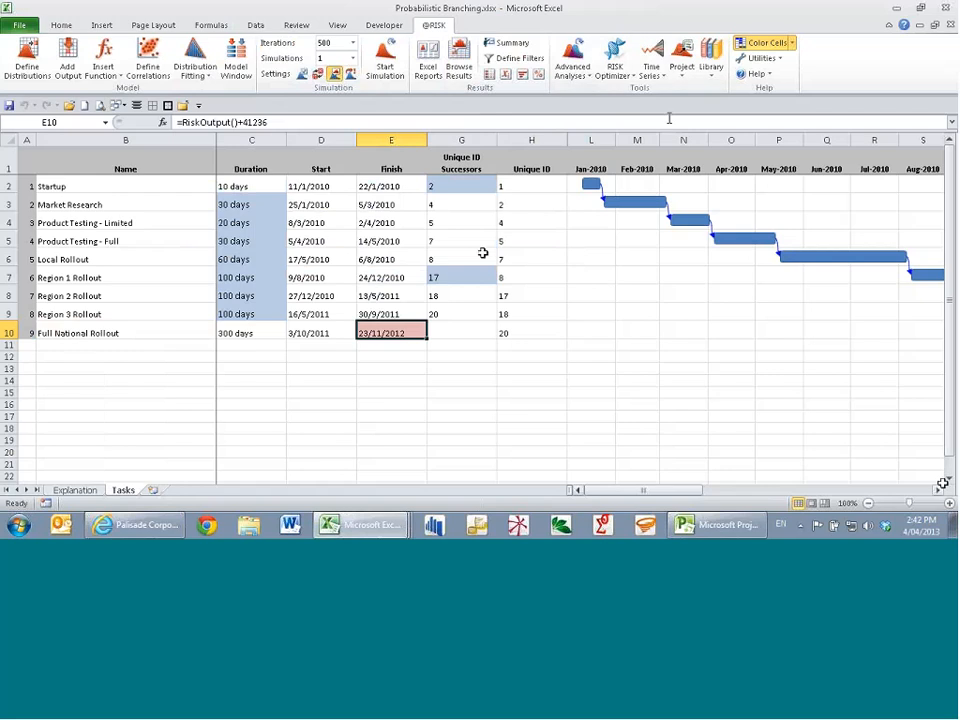
Examine the Probabilistic Branching definitions for Startup and Region 1 Rollout, including their successor tasks and probabilities, and leave without changing them
click(682, 70)
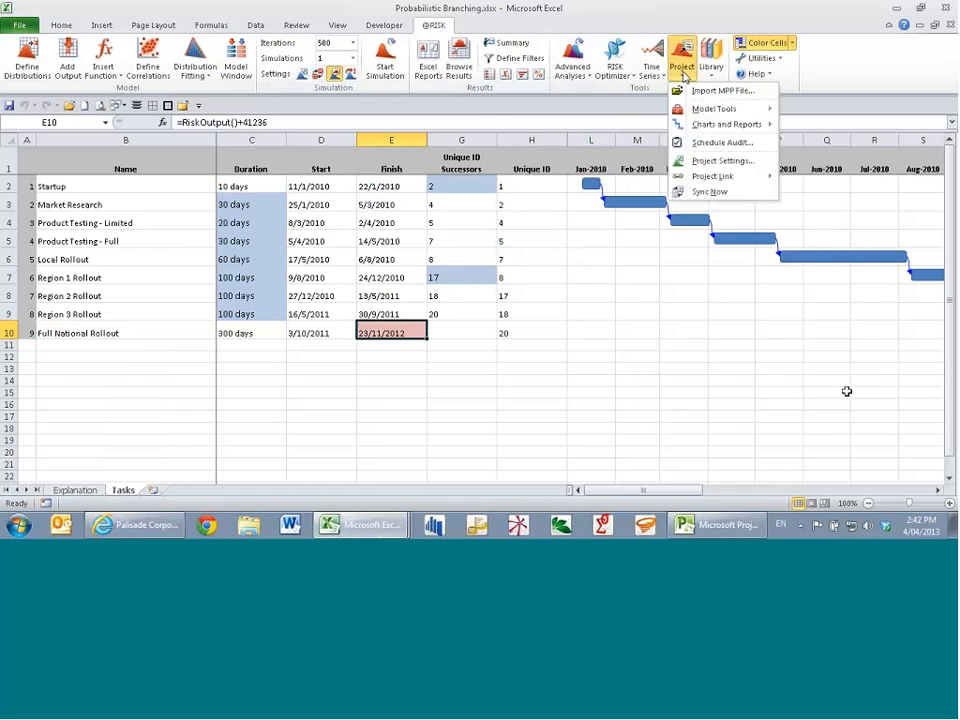
mouse_move(714, 108)
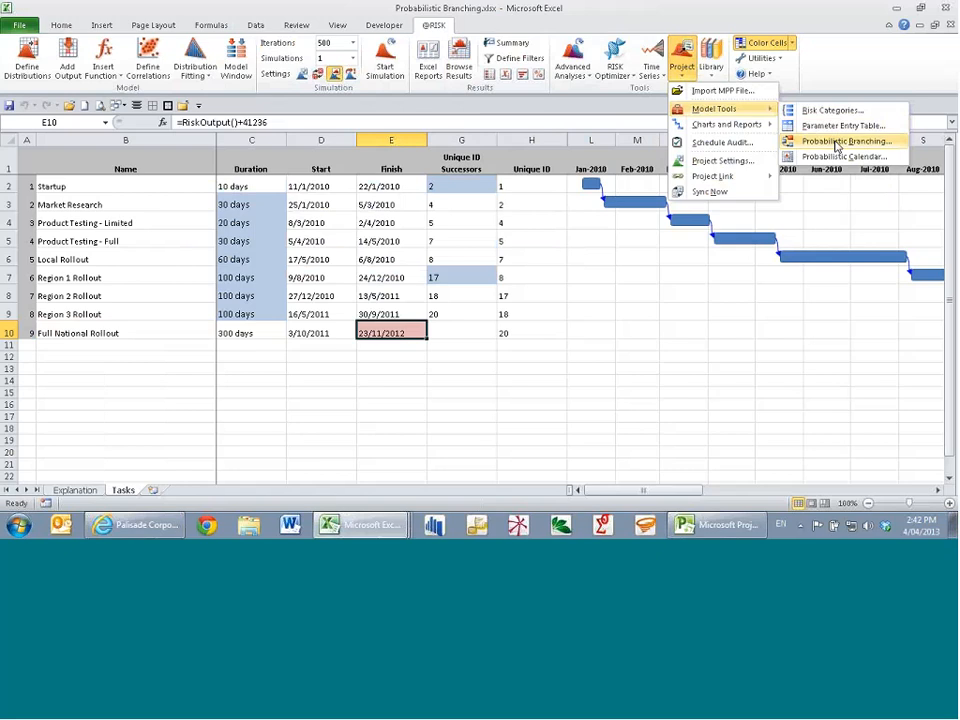
click(838, 142)
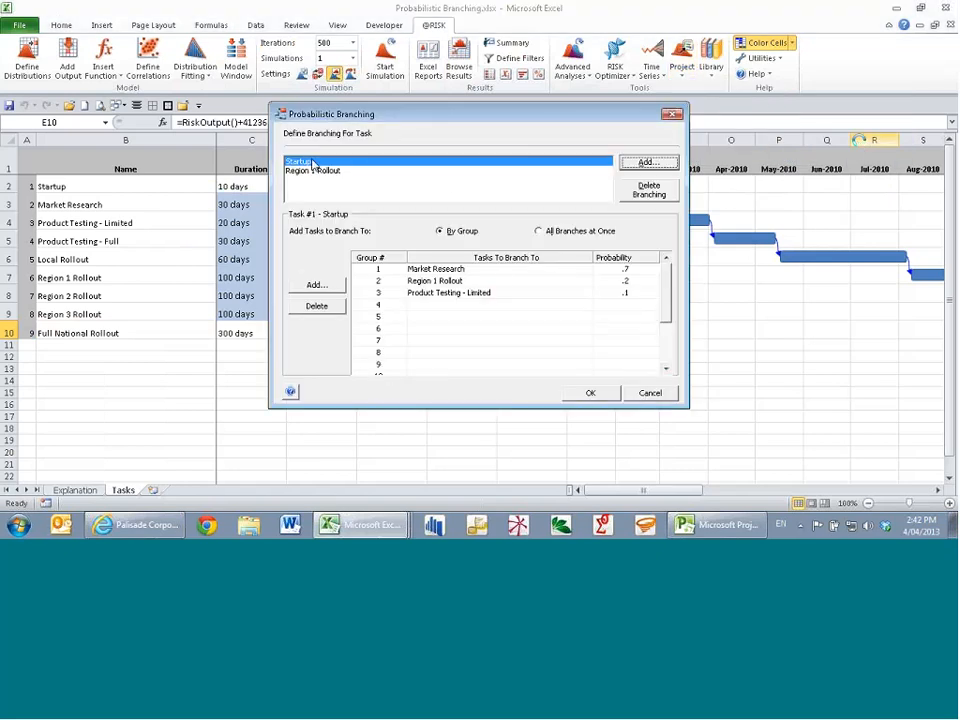
click(486, 271)
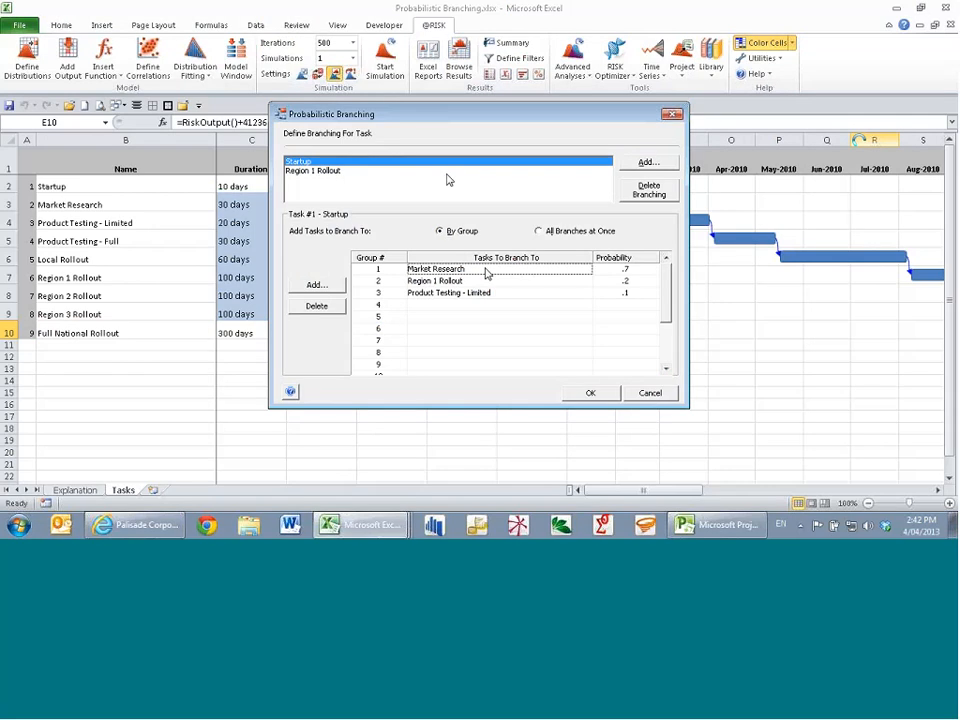
click(463, 282)
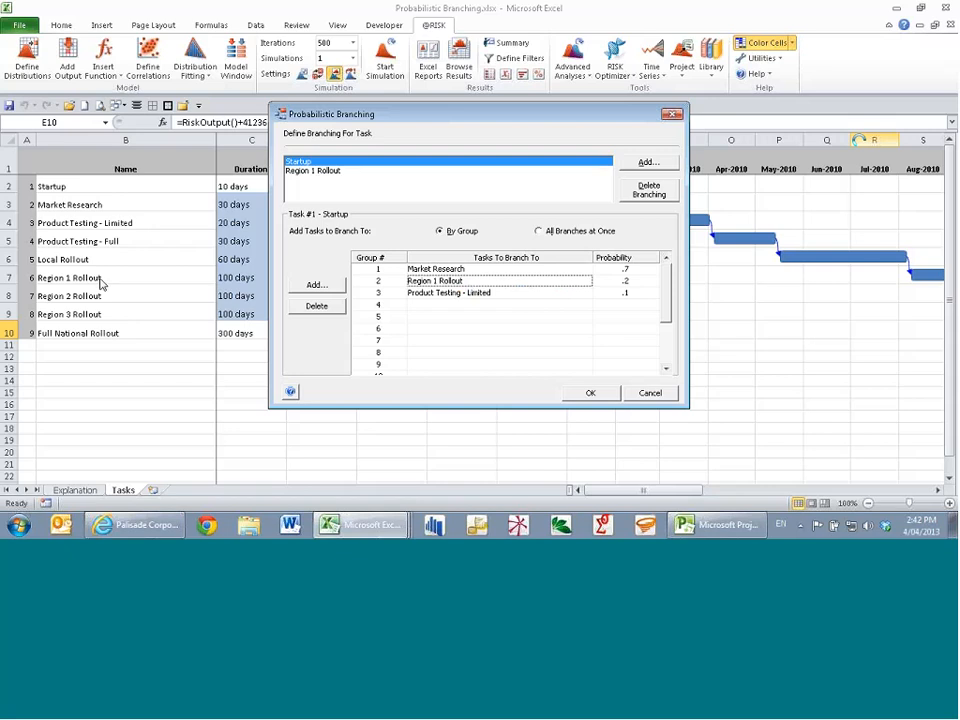
click(502, 294)
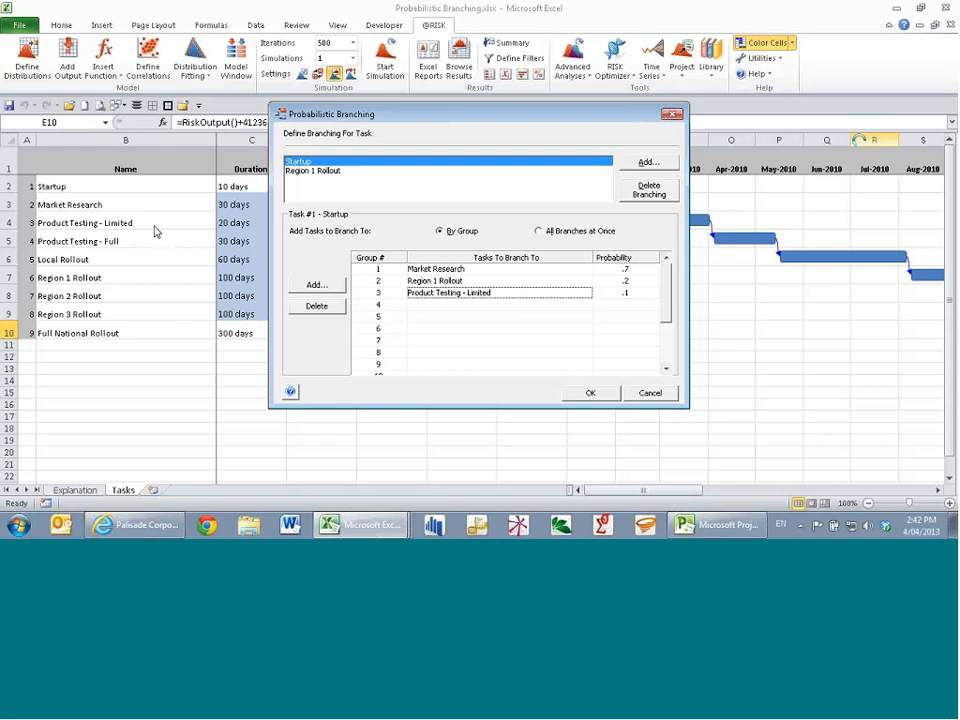
click(330, 172)
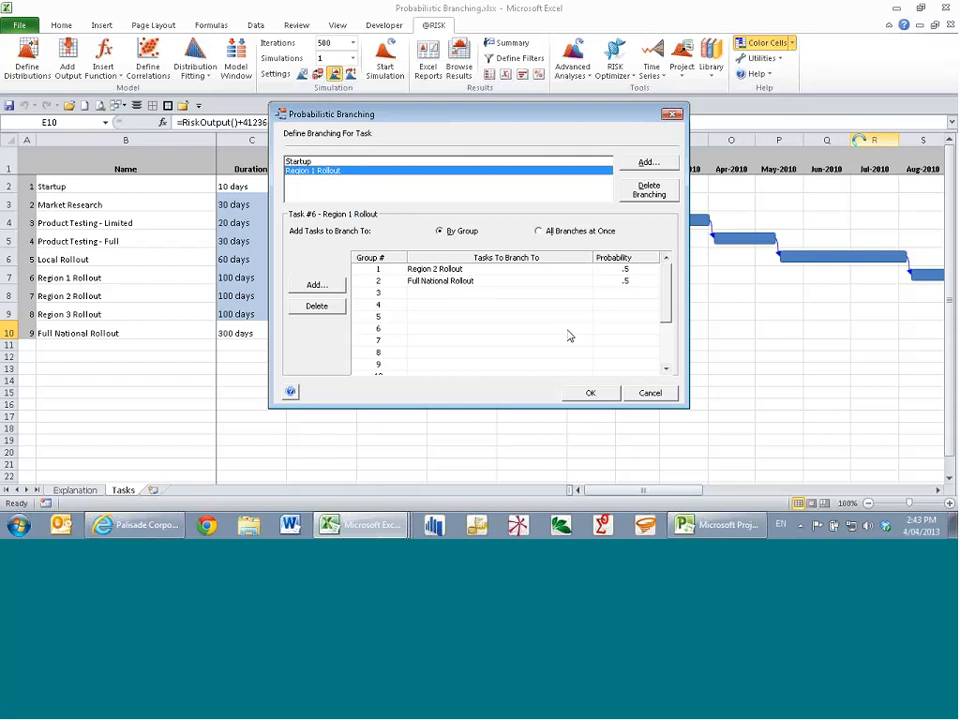
click(648, 393)
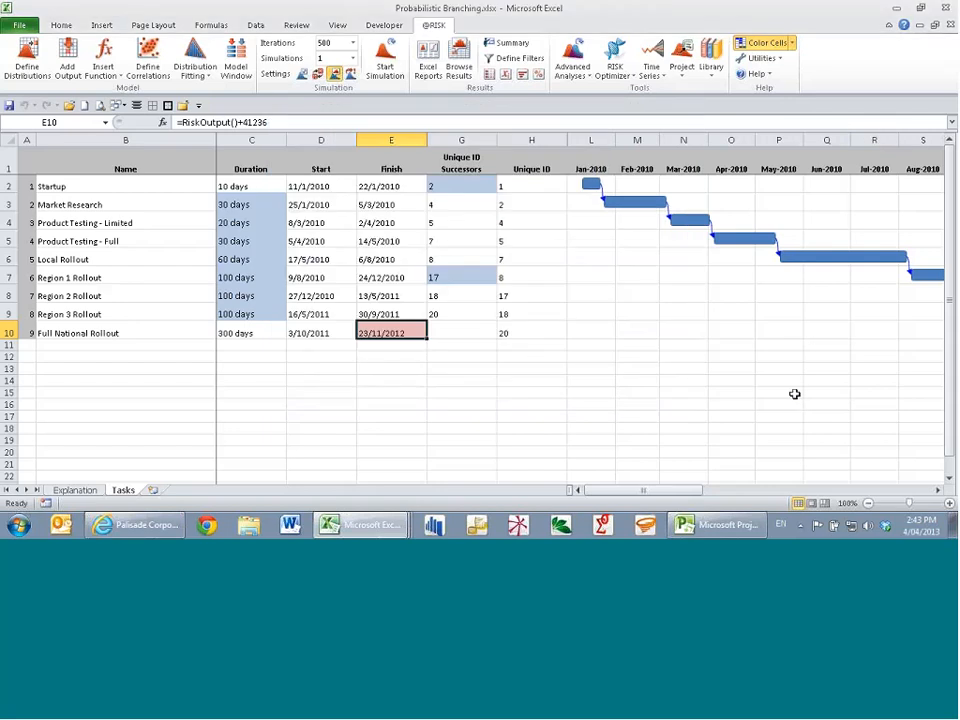
Recalculate the Tasks sheet repeatedly with random sampling on, examining how the task branching and durations vary in the Gantt chart
click(937, 490)
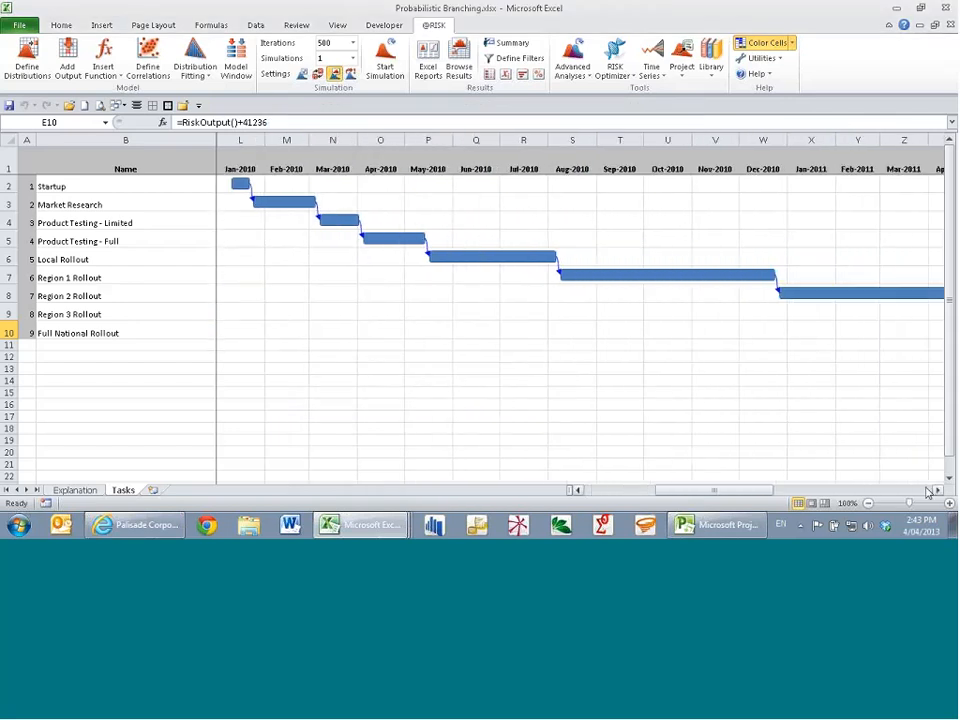
ctrl+scroll(617, 420, down, 1)
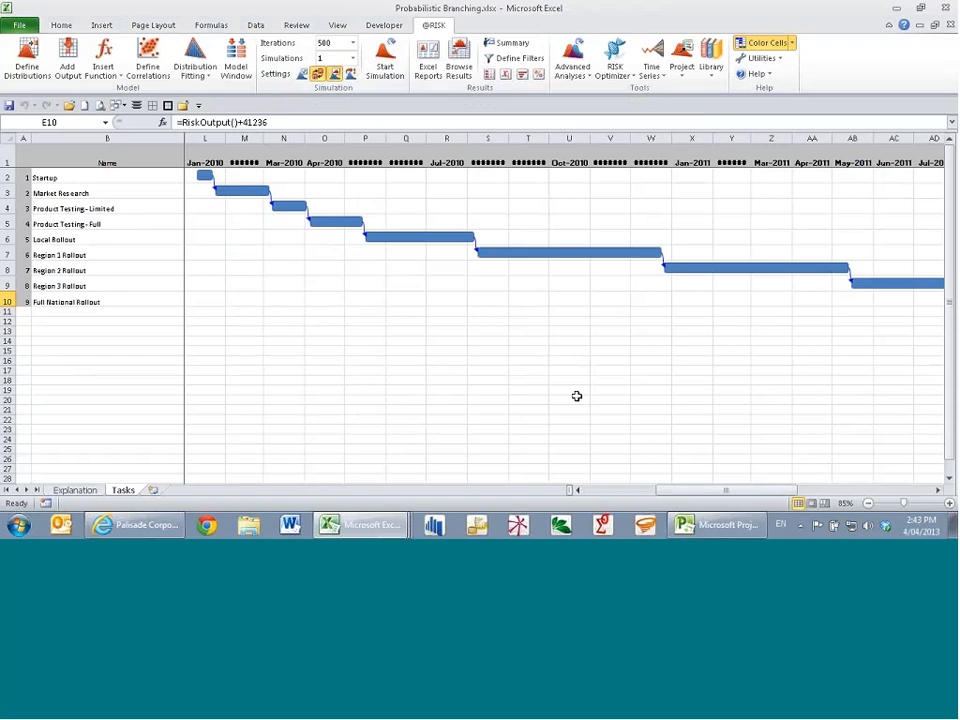
key(F9)
key(F9)
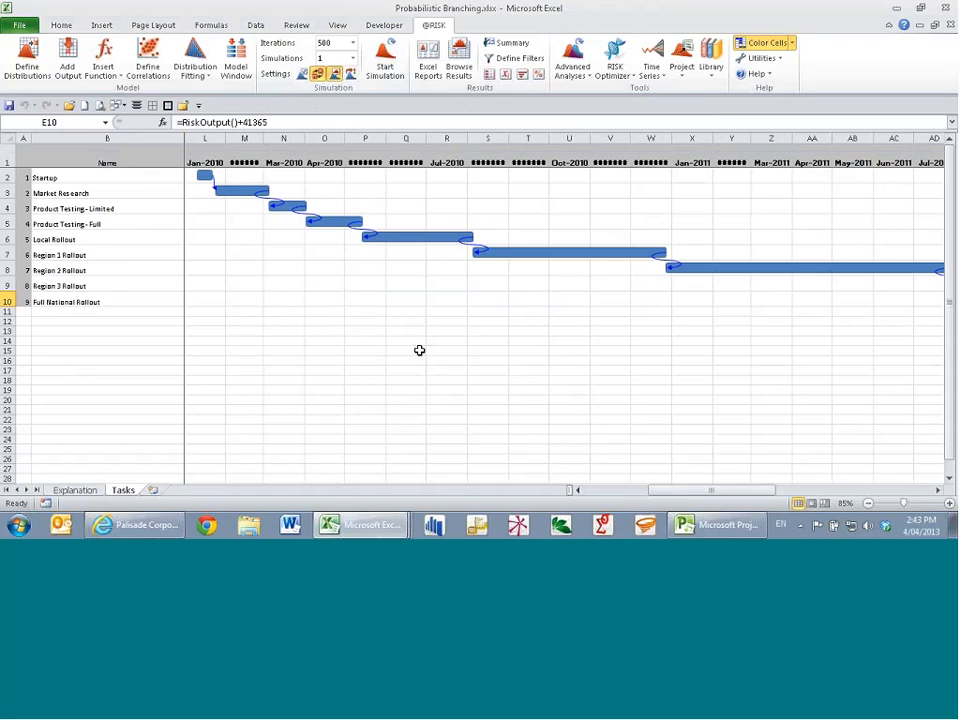
click(577, 490)
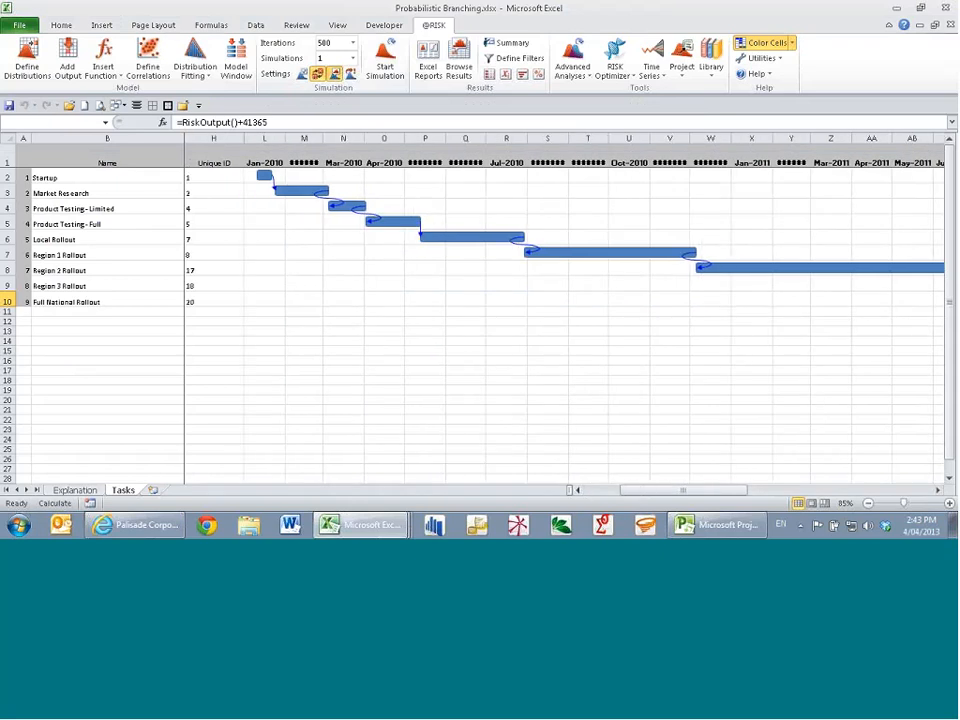
key(F9)
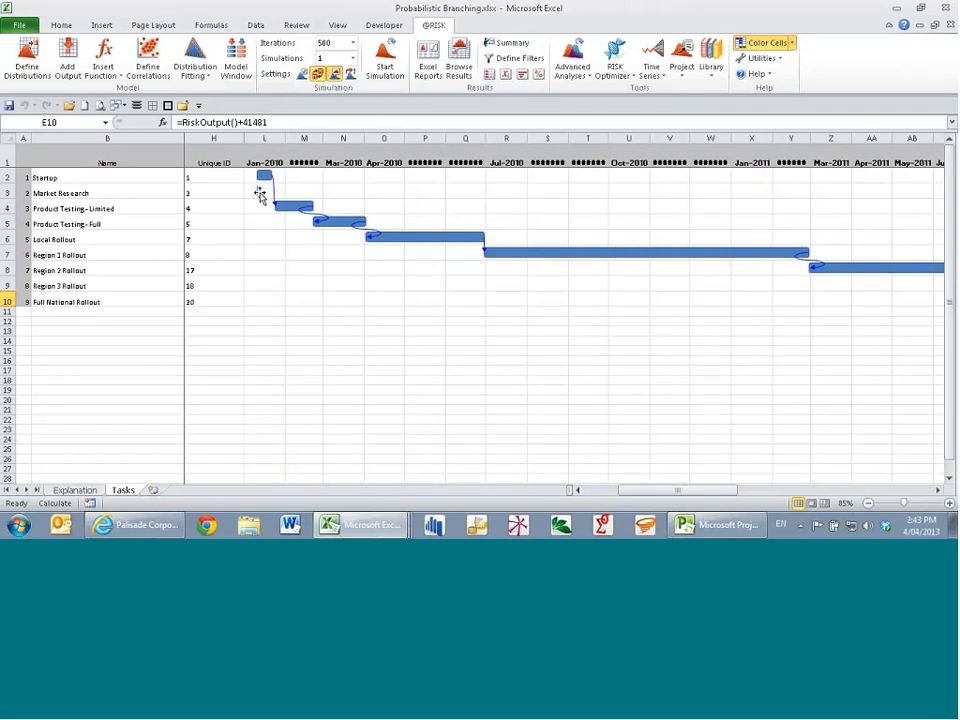
key(F9)
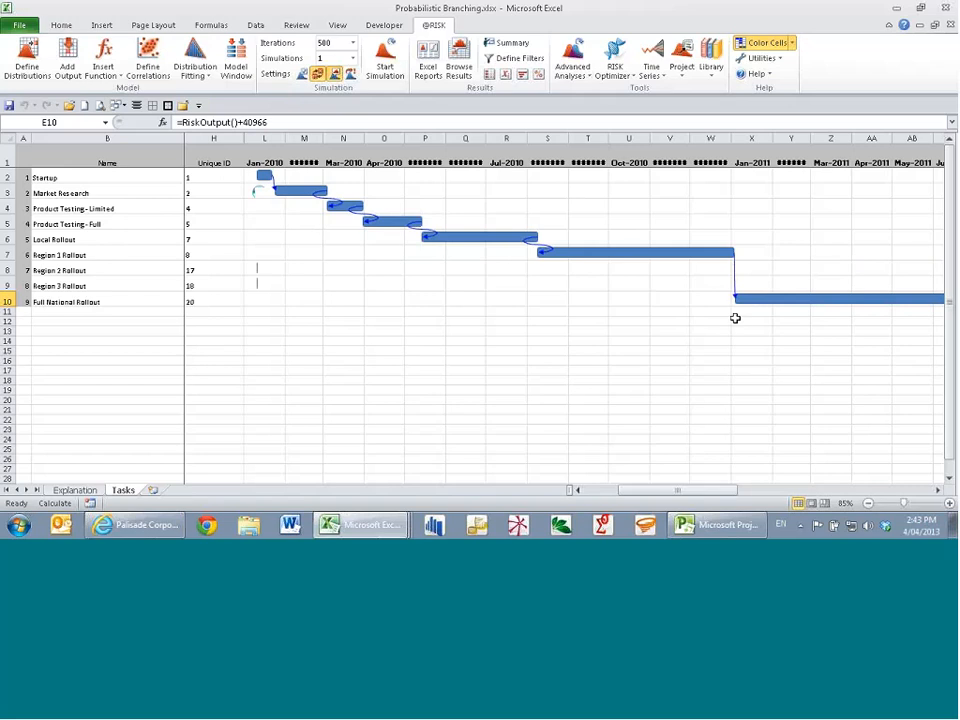
key(F9)
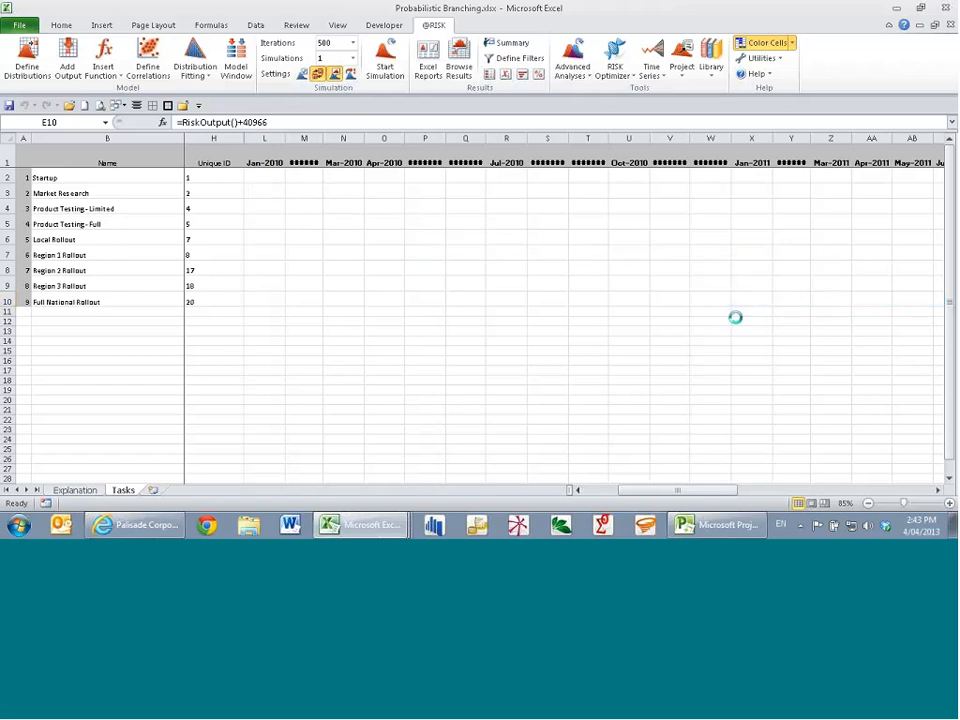
key(F9)
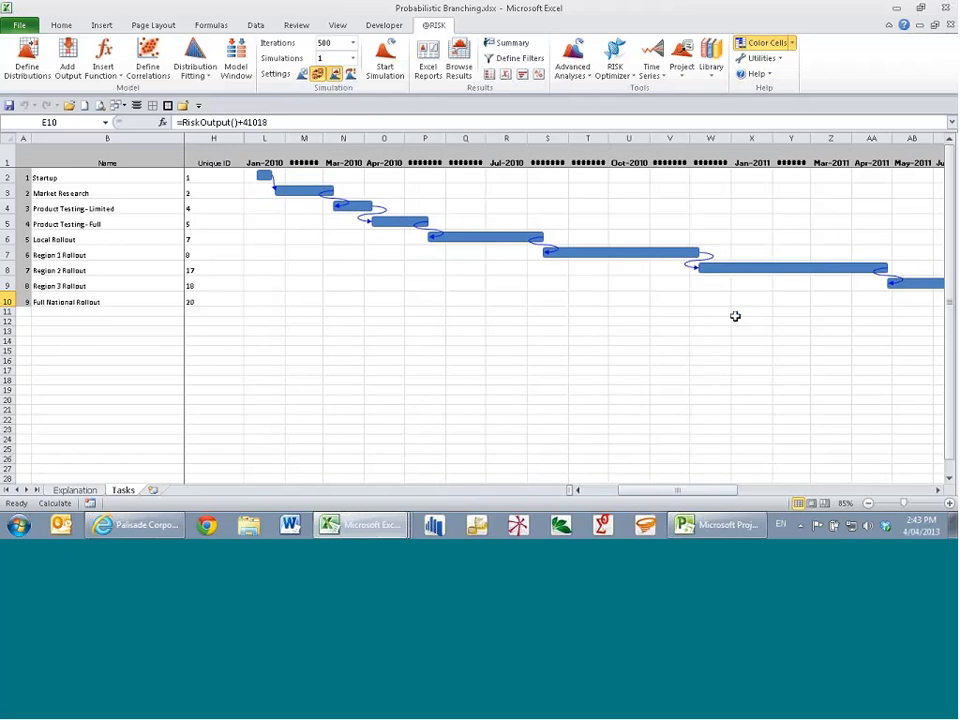
key(F9)
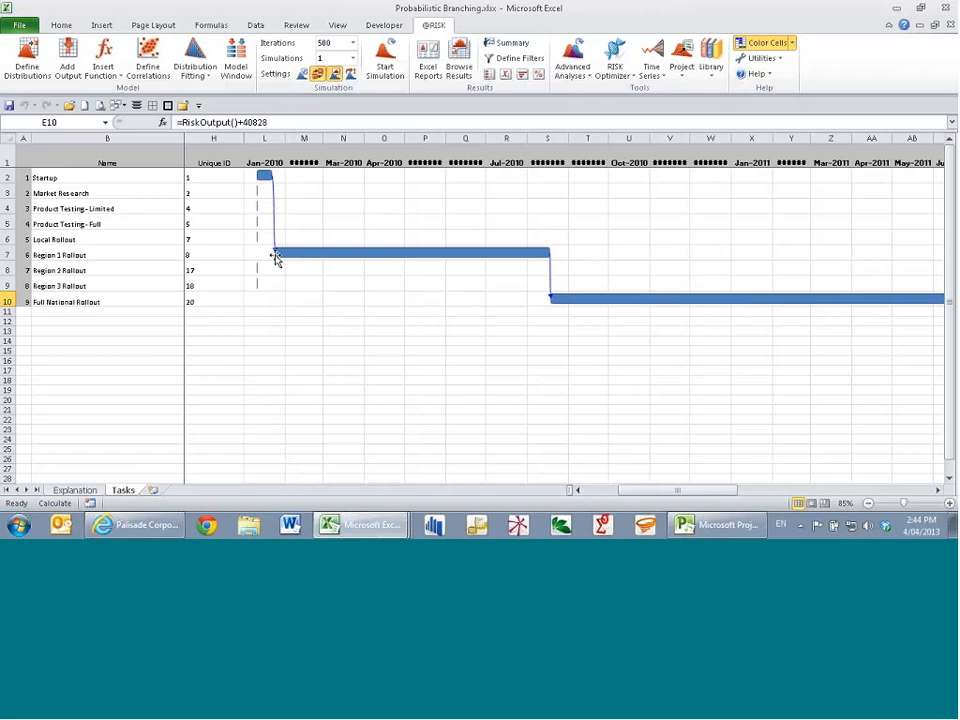
key(F9)
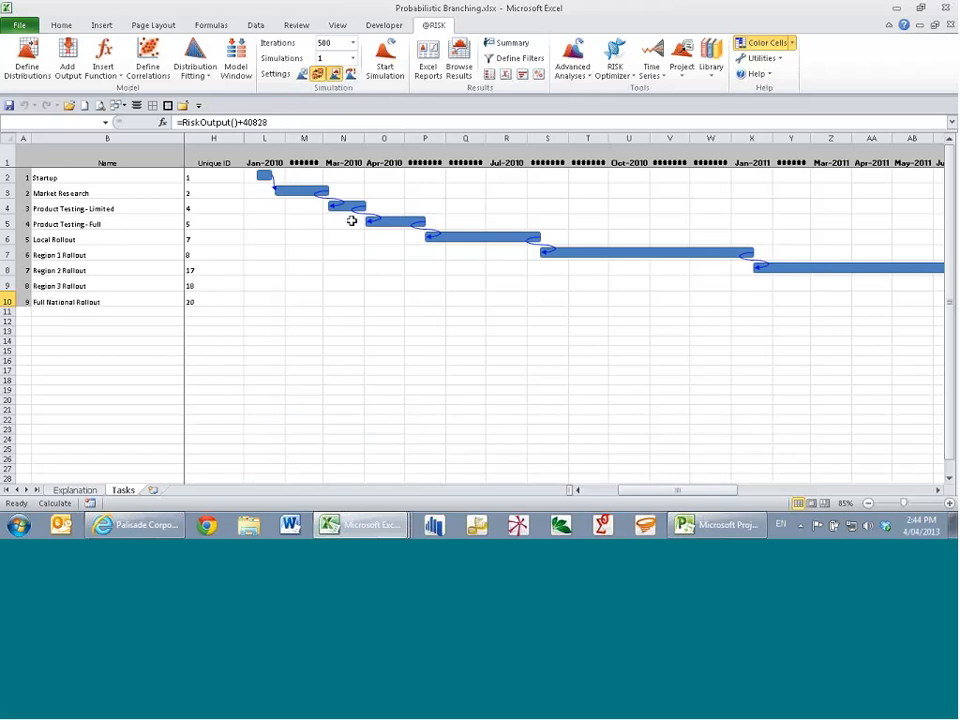
key(F9)
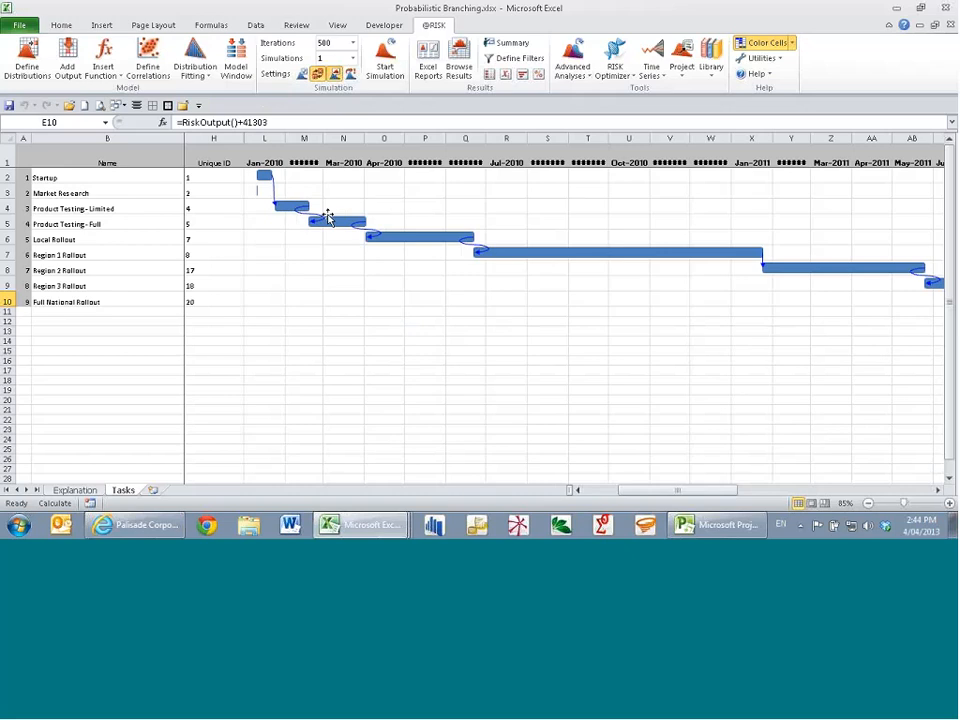
key(F9)
key(F9)
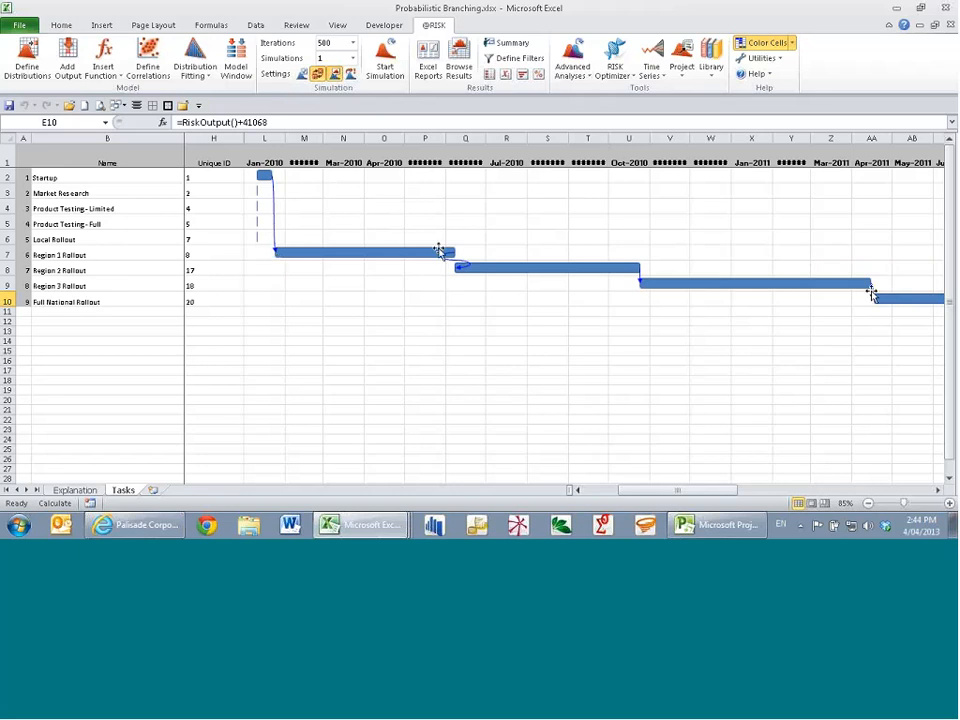
key(F9)
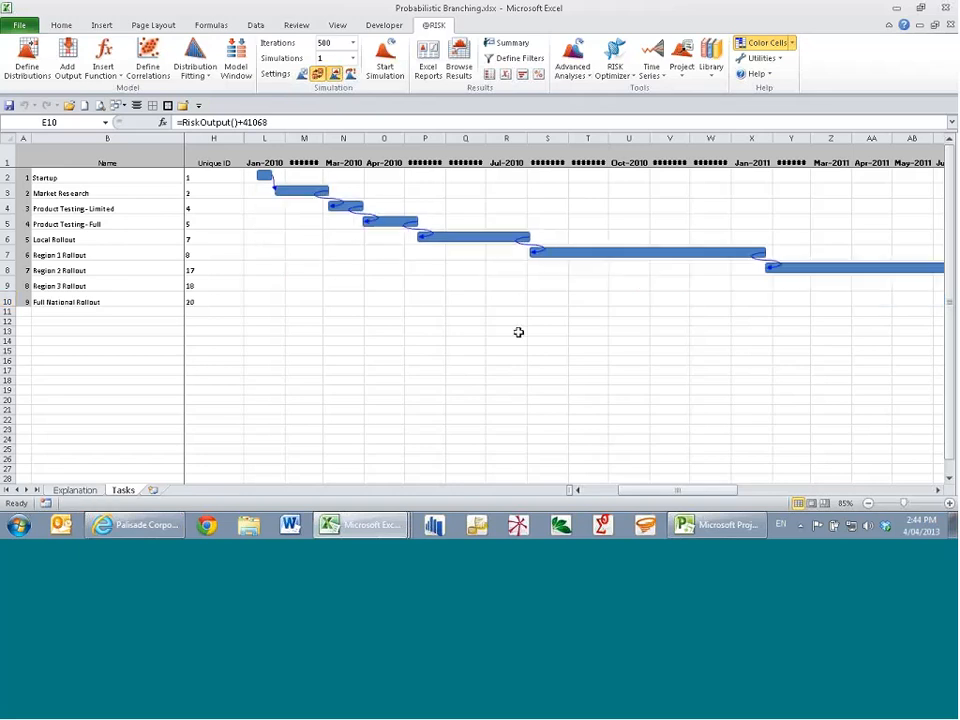
key(F9)
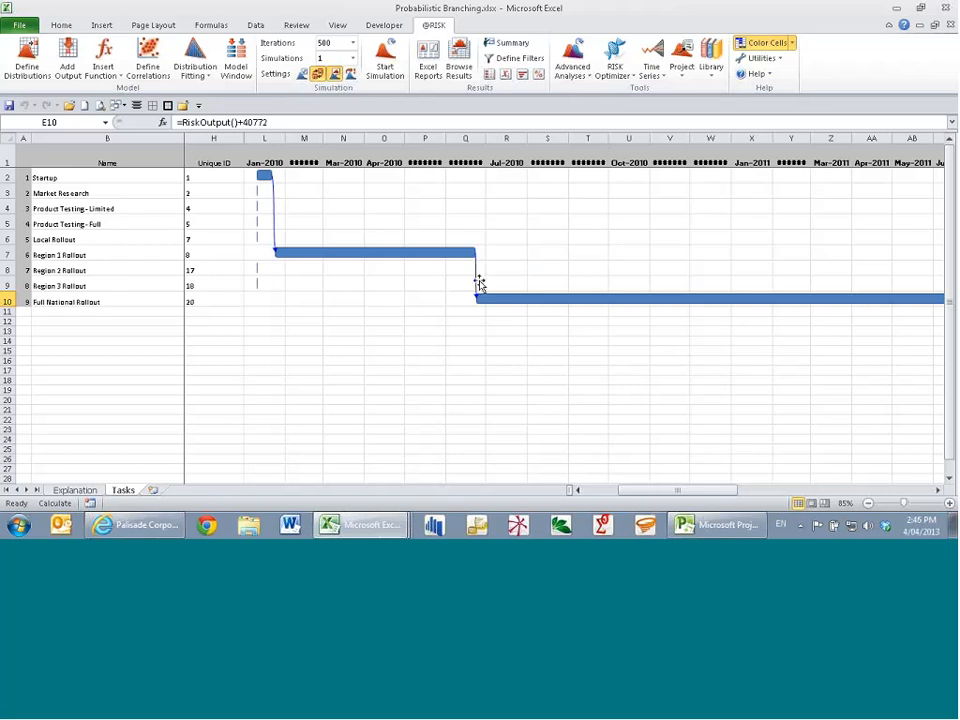
key(F9)
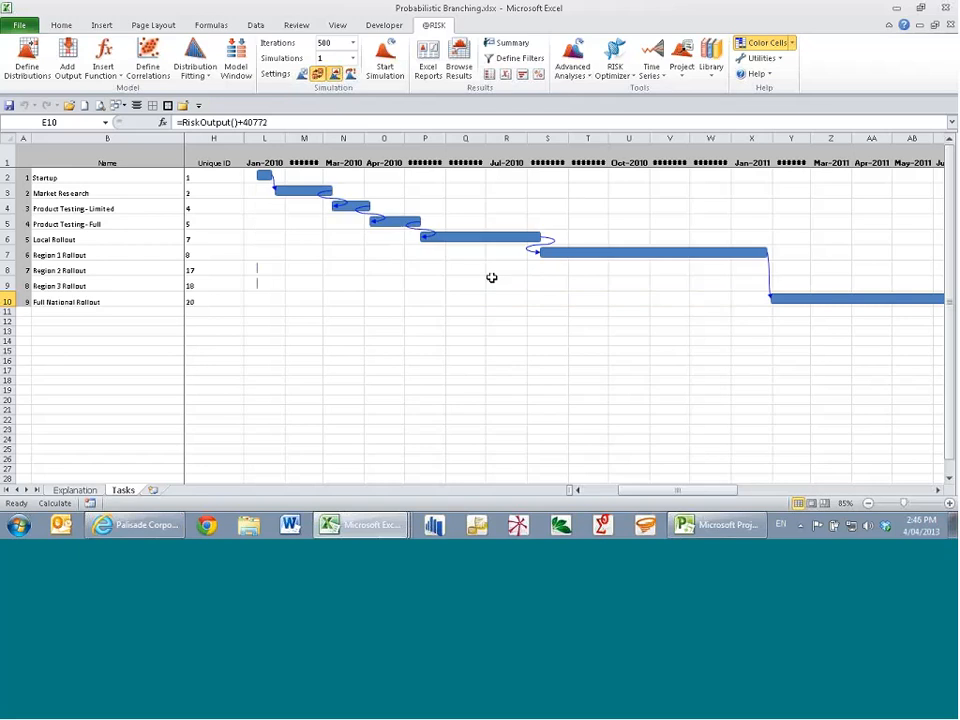
key(F9)
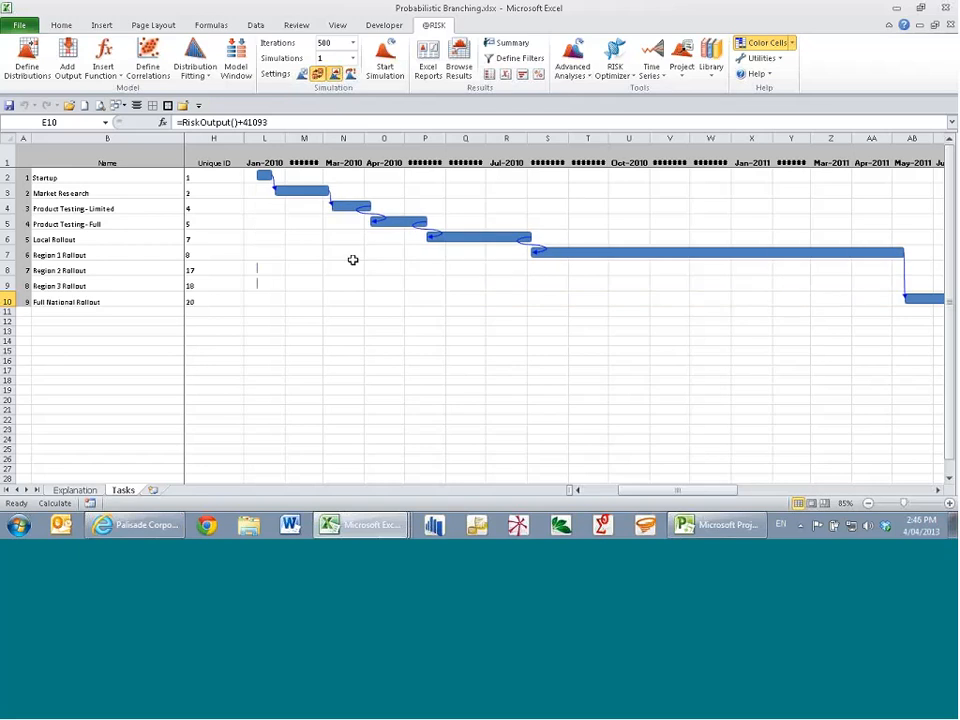
Turn off random sampling on the Tasks sheet and add Region 2 Rollout as a task with probabilistic branching
click(578, 491)
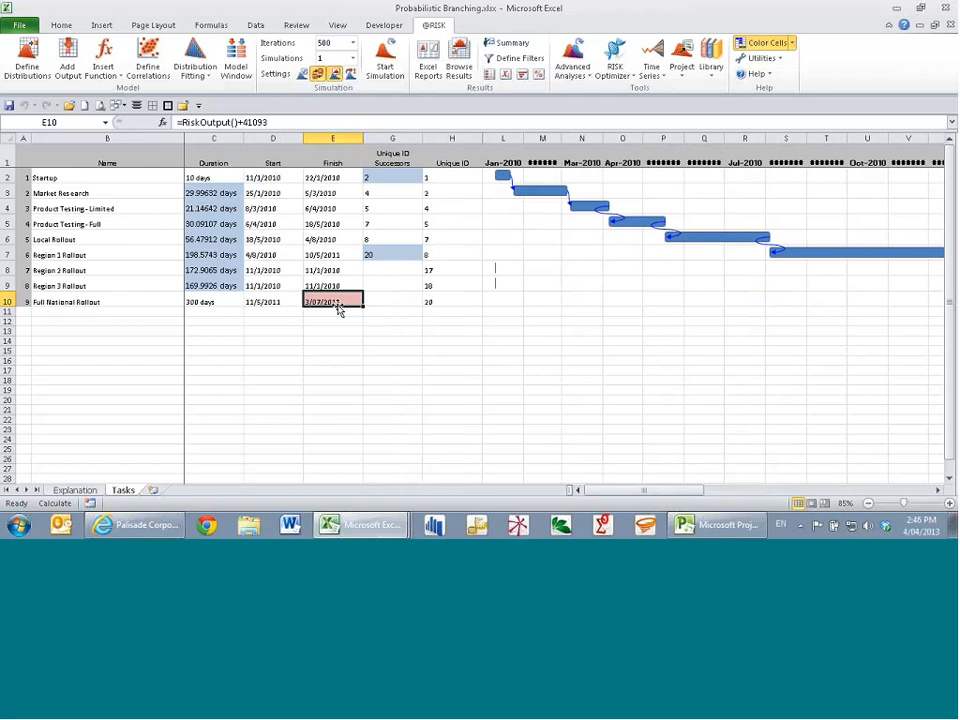
click(318, 75)
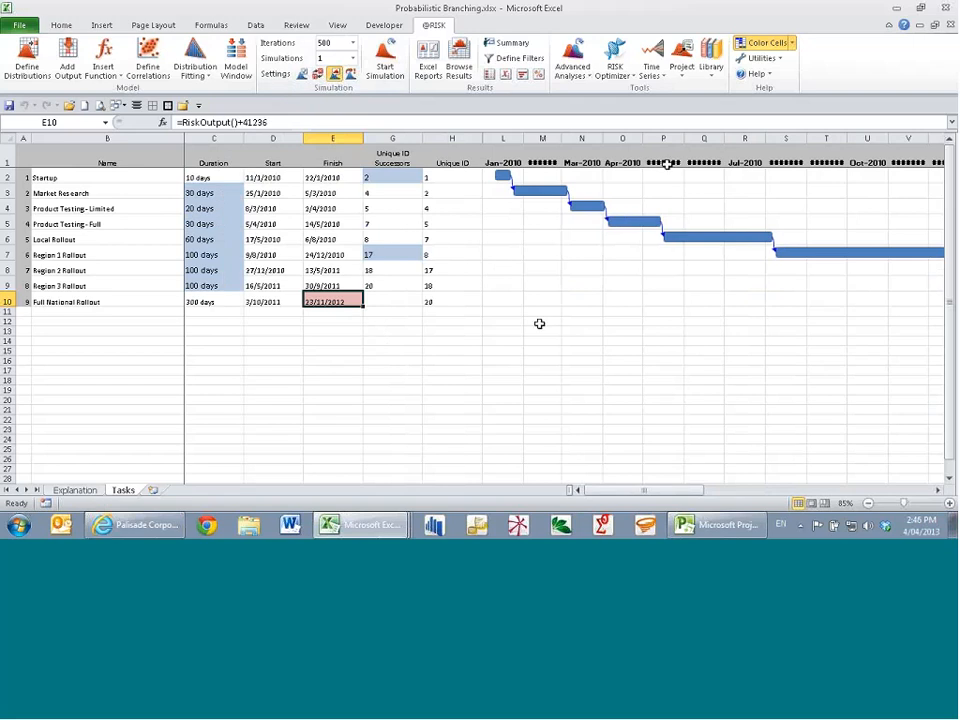
click(683, 72)
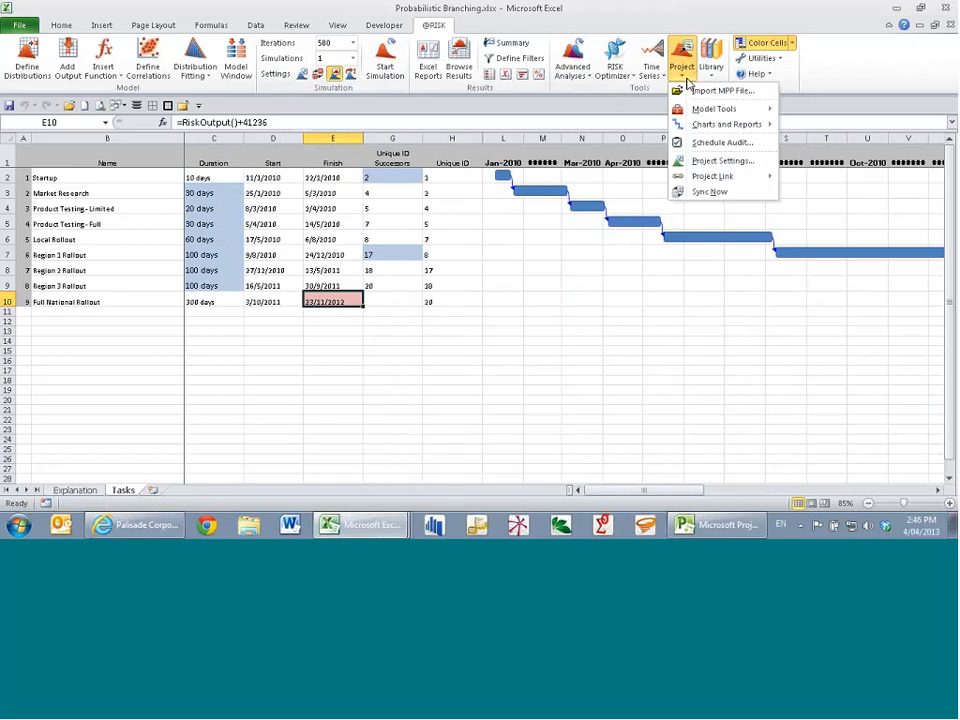
mouse_move(711, 108)
click(820, 141)
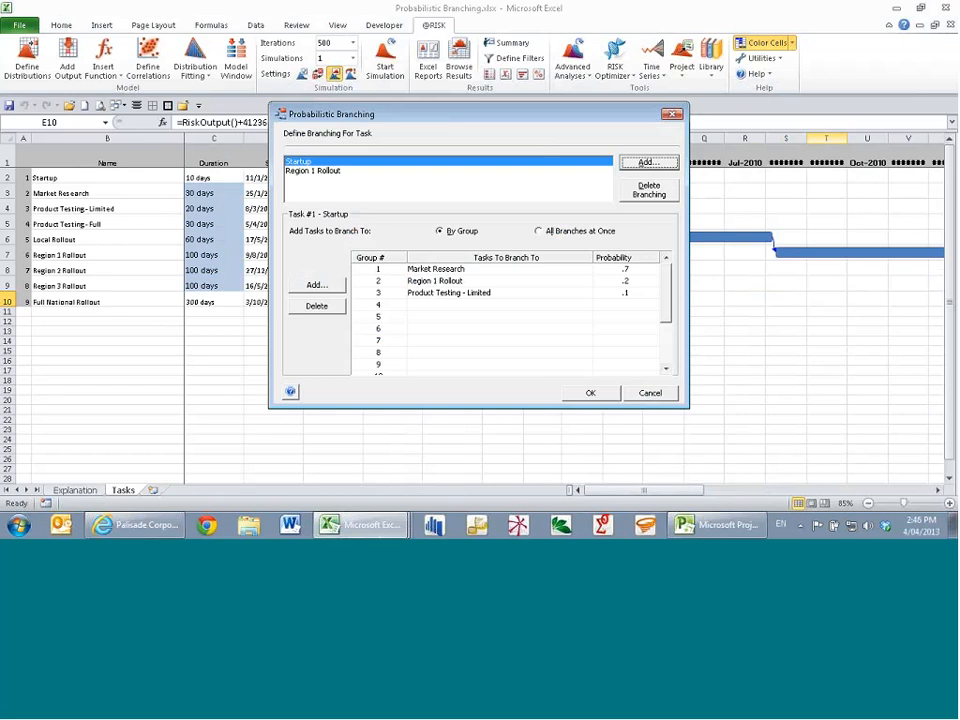
click(648, 162)
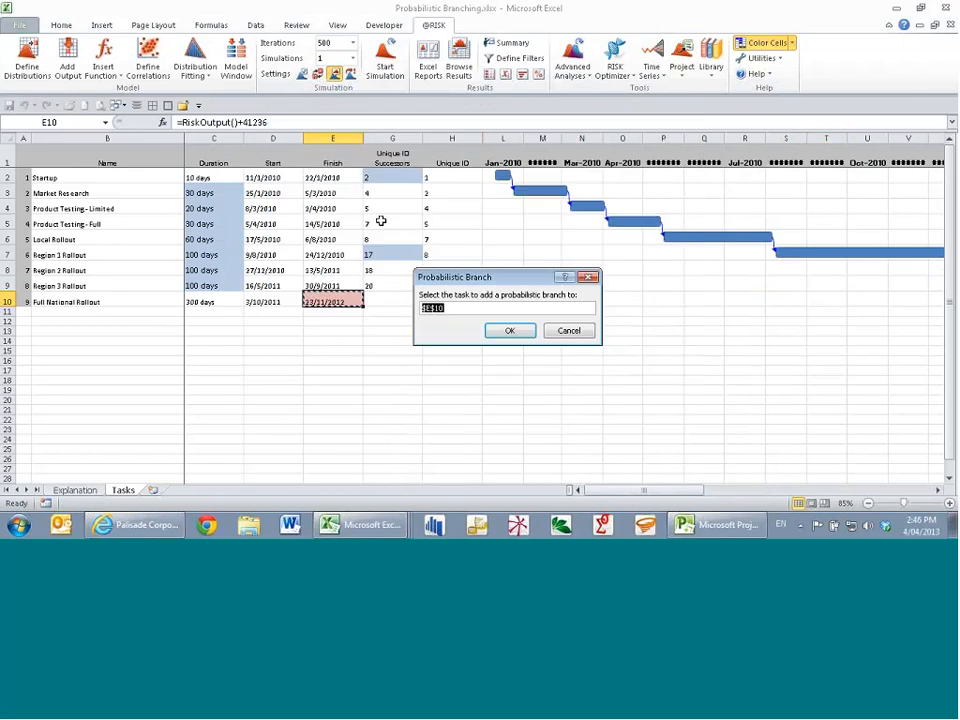
click(88, 273)
click(512, 332)
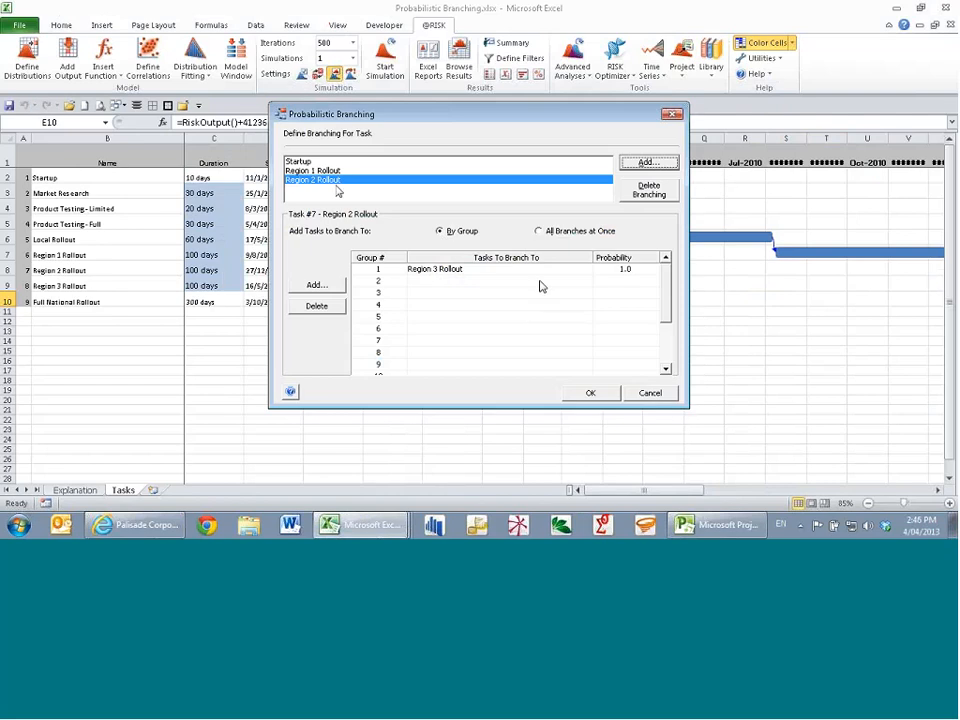
Add Full National Rollout as Region 2 Rollout's second branch, set both branch probabilities to .5, and apply the branching
click(559, 281)
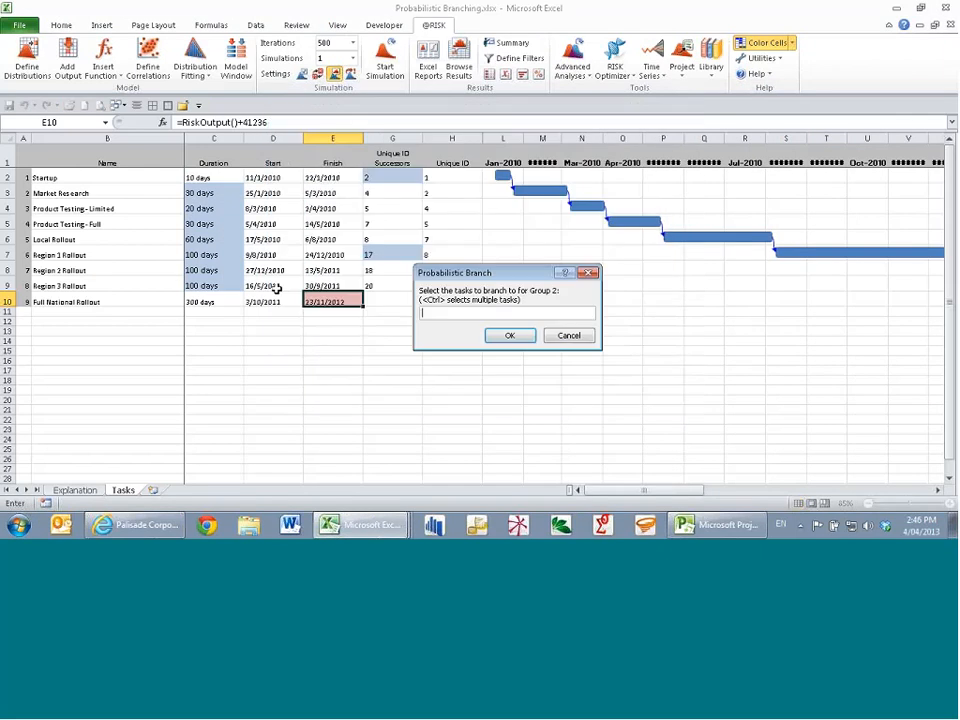
click(66, 301)
click(511, 335)
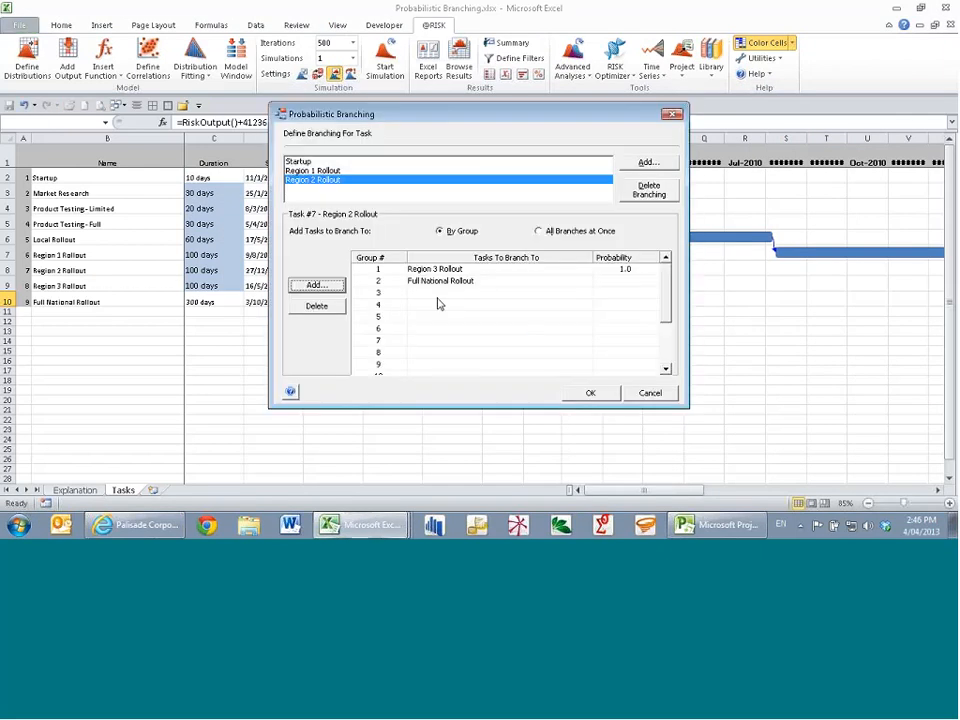
click(627, 270)
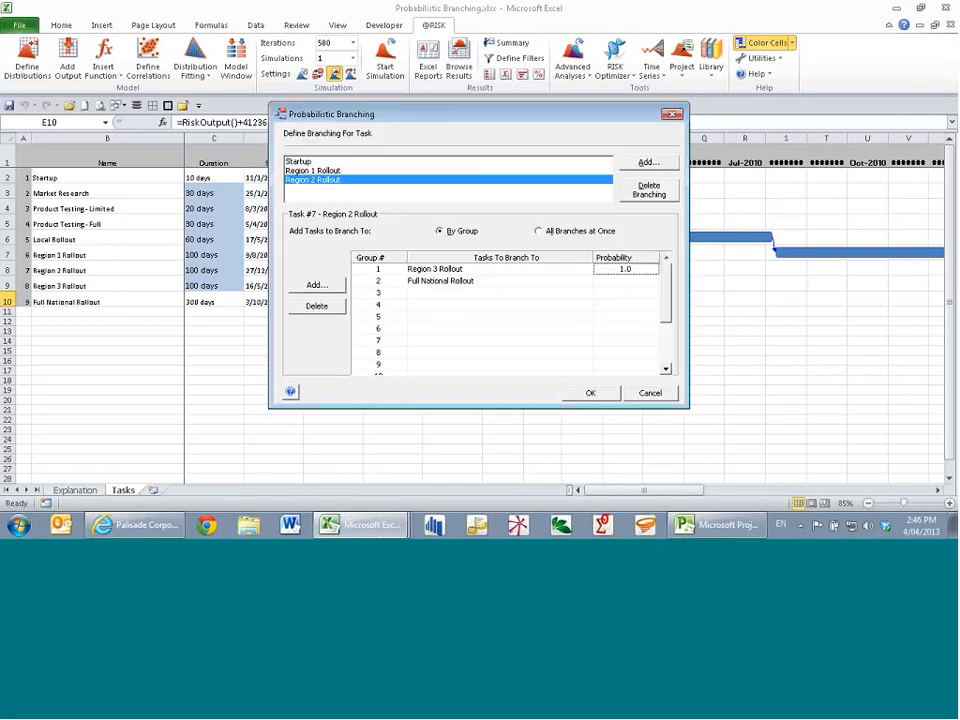
text(.5)
key(Return)
text(.5)
key(Return)
click(601, 396)
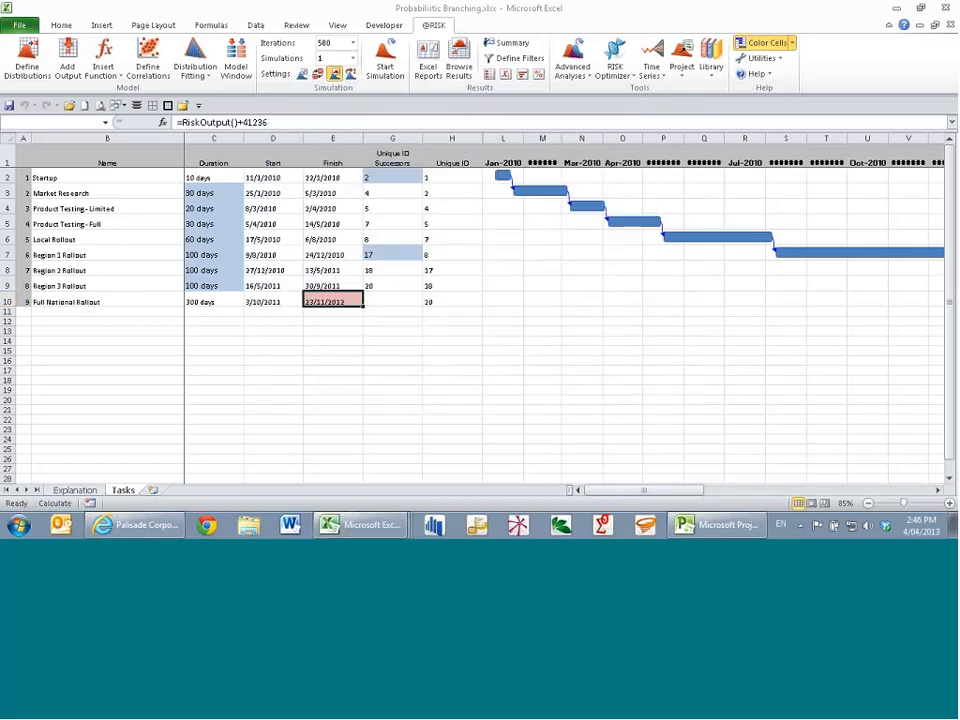
Recalculate repeatedly with random sampling on, examining how the rollout branches vary in the Gantt chart, and restore static values
scroll(640, 374, down, 2)
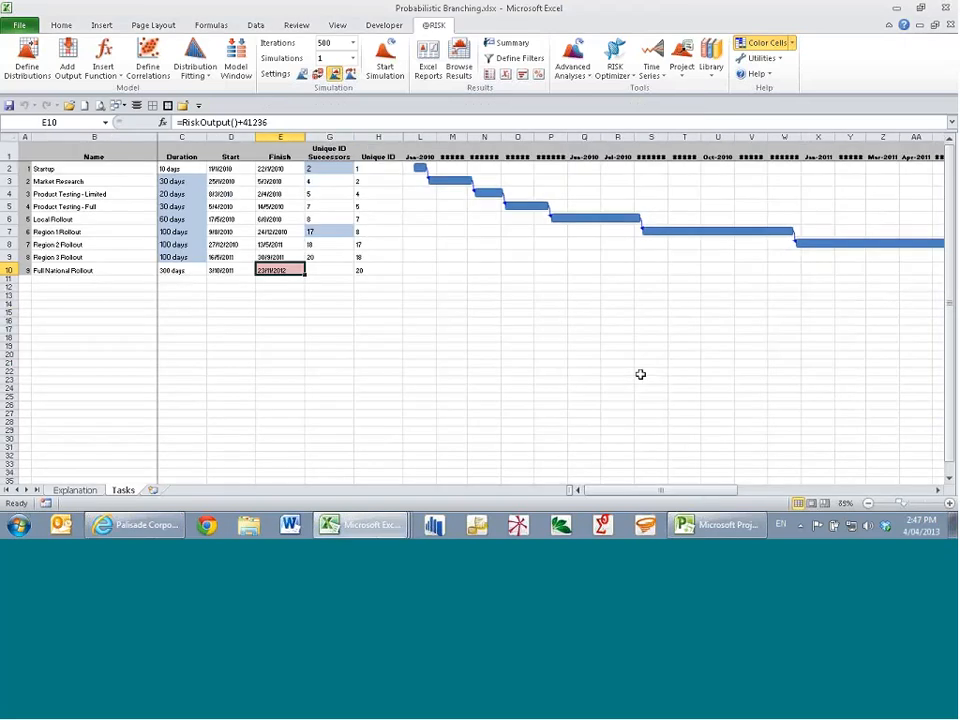
click(940, 490)
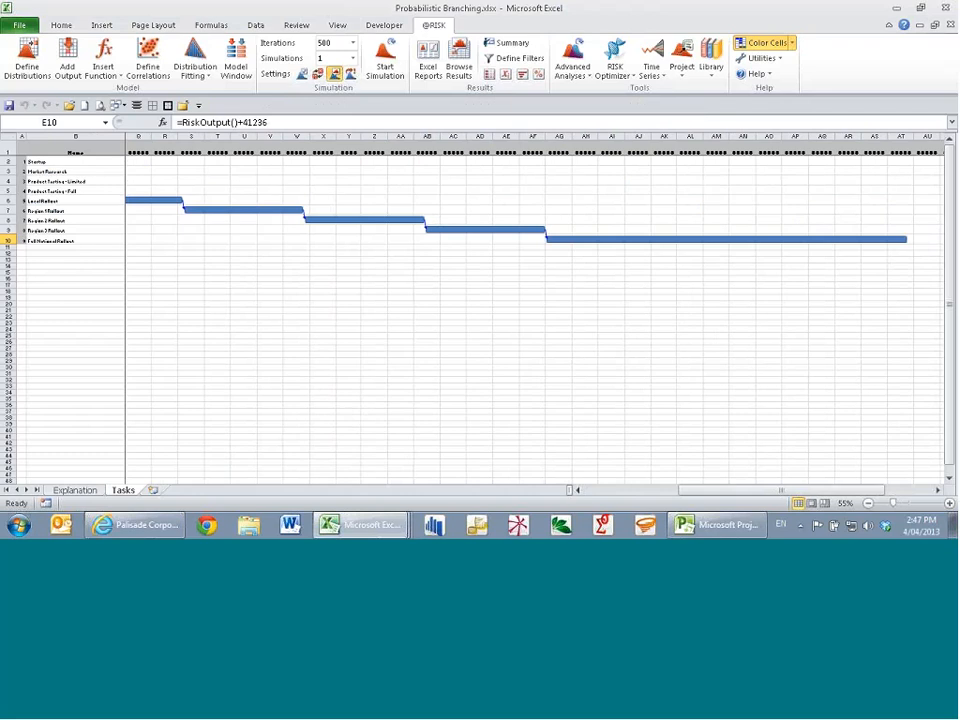
click(318, 74)
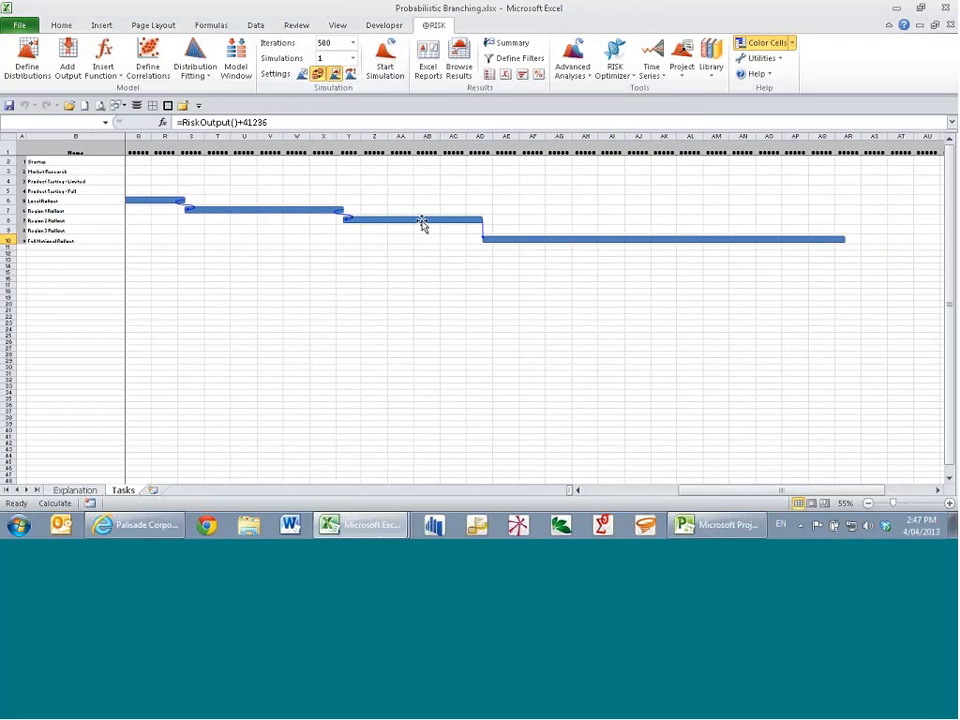
key(F9)
key(F9)
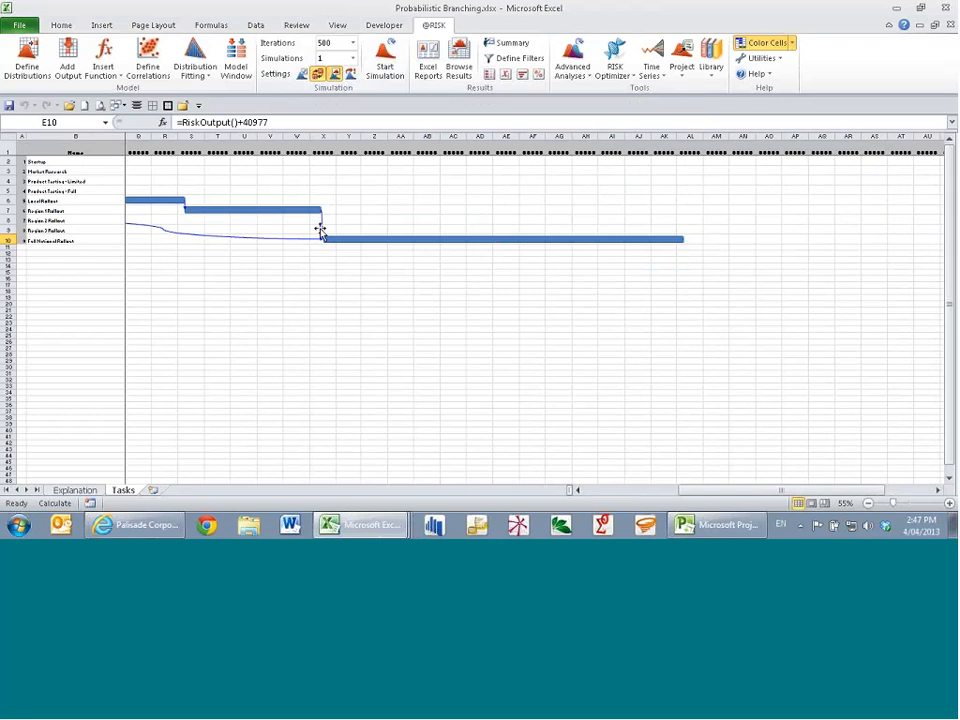
key(F9)
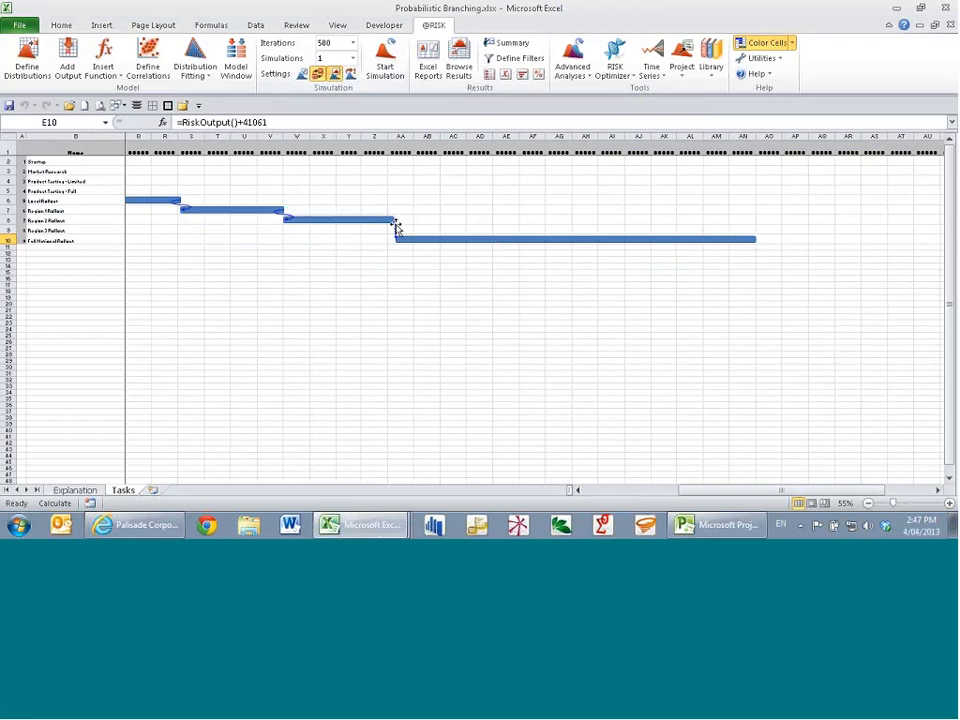
key(F9)
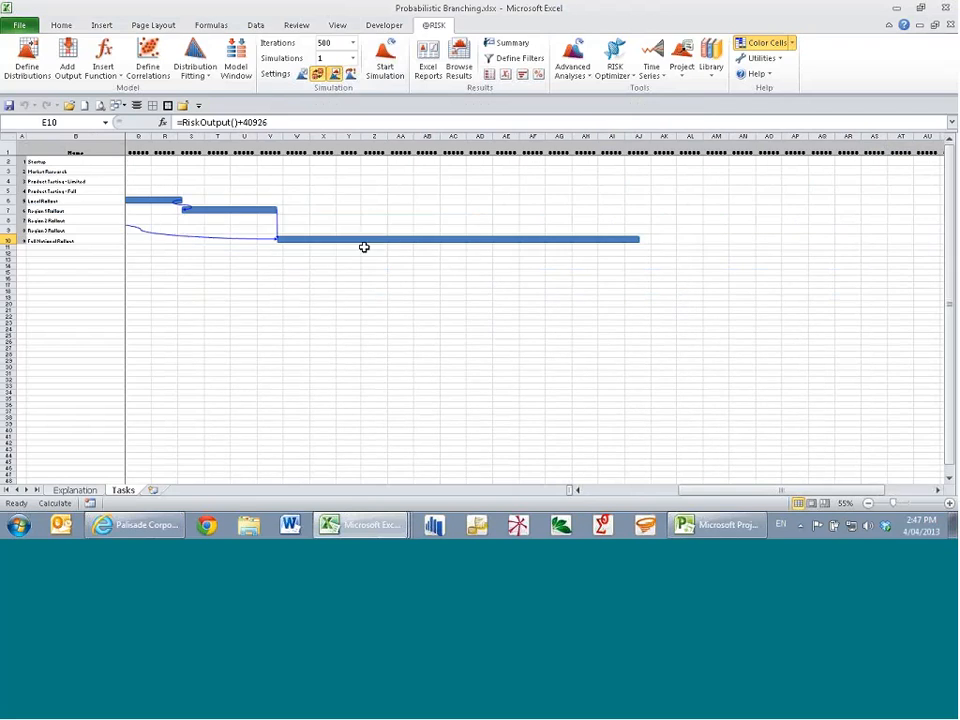
key(F9)
key(F9)
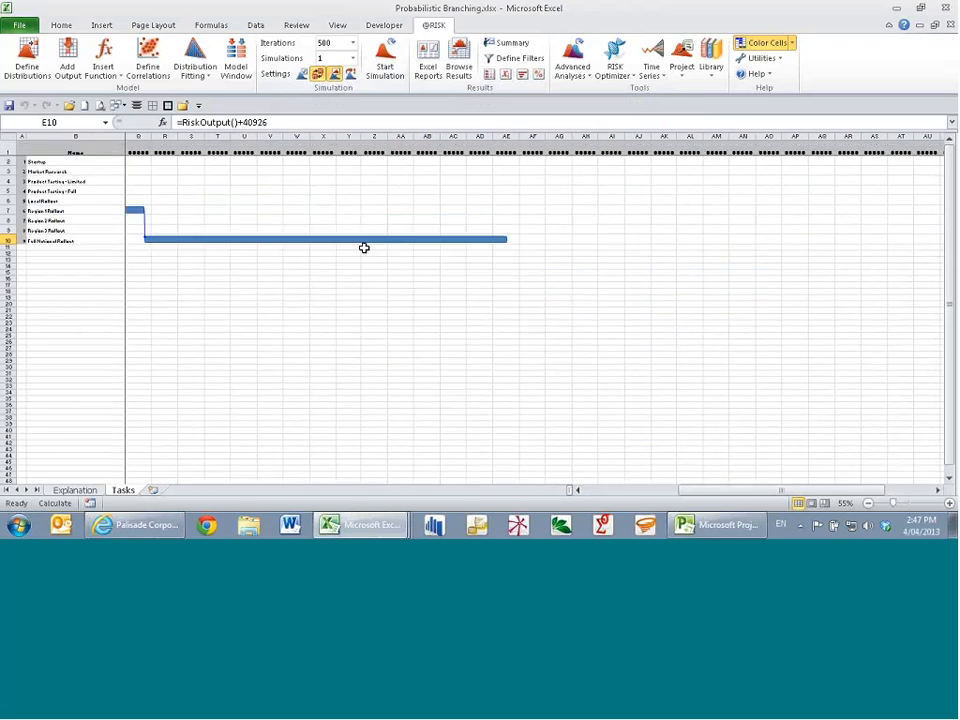
key(F9)
key(F9)
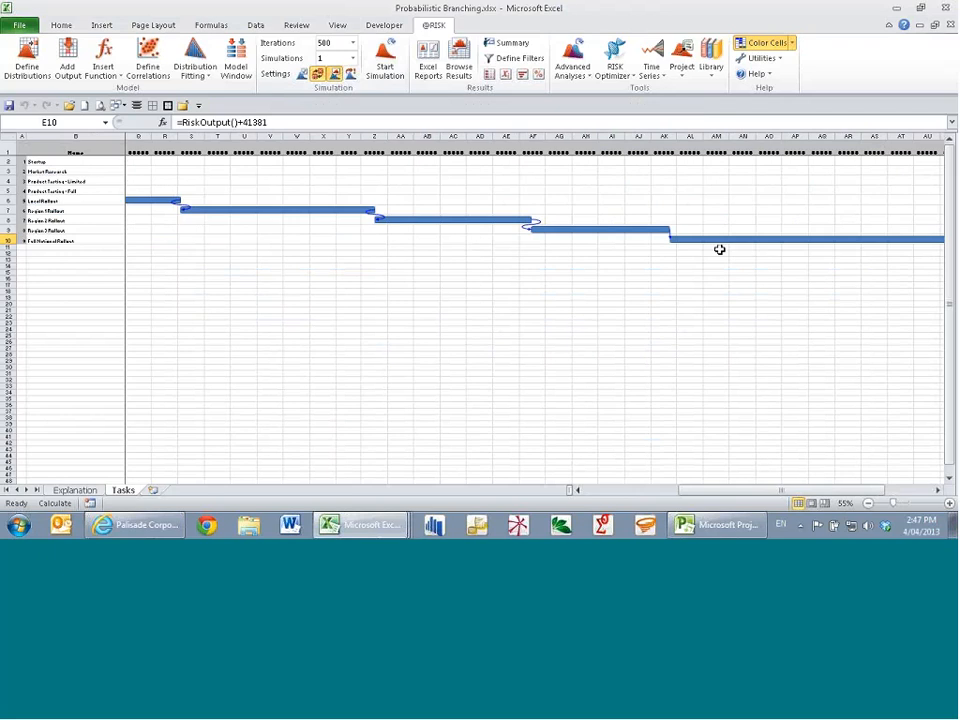
key(F9)
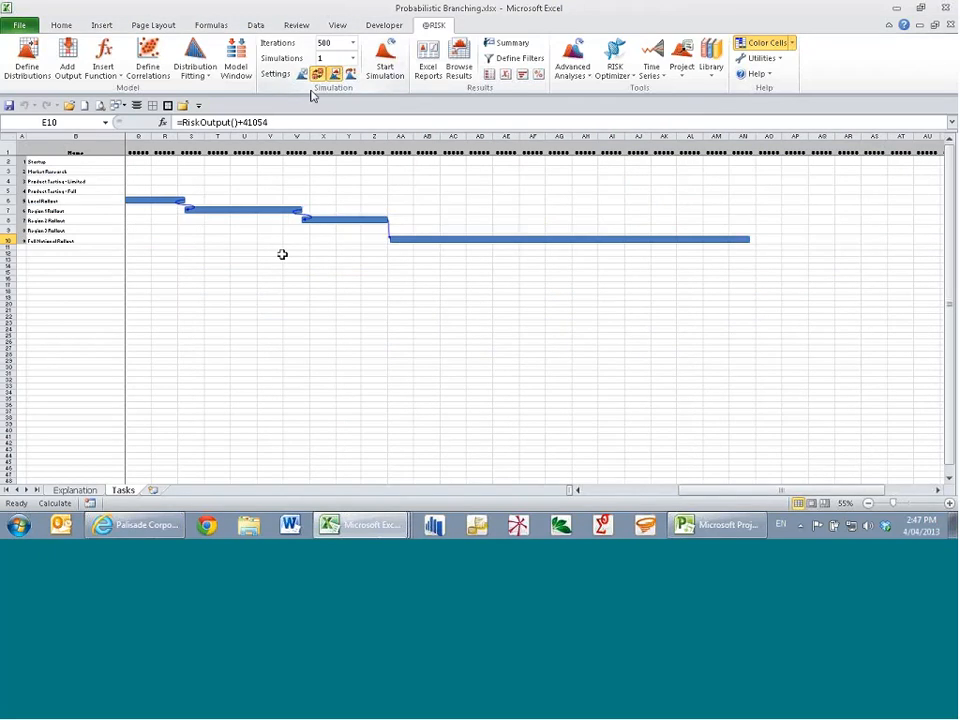
click(318, 76)
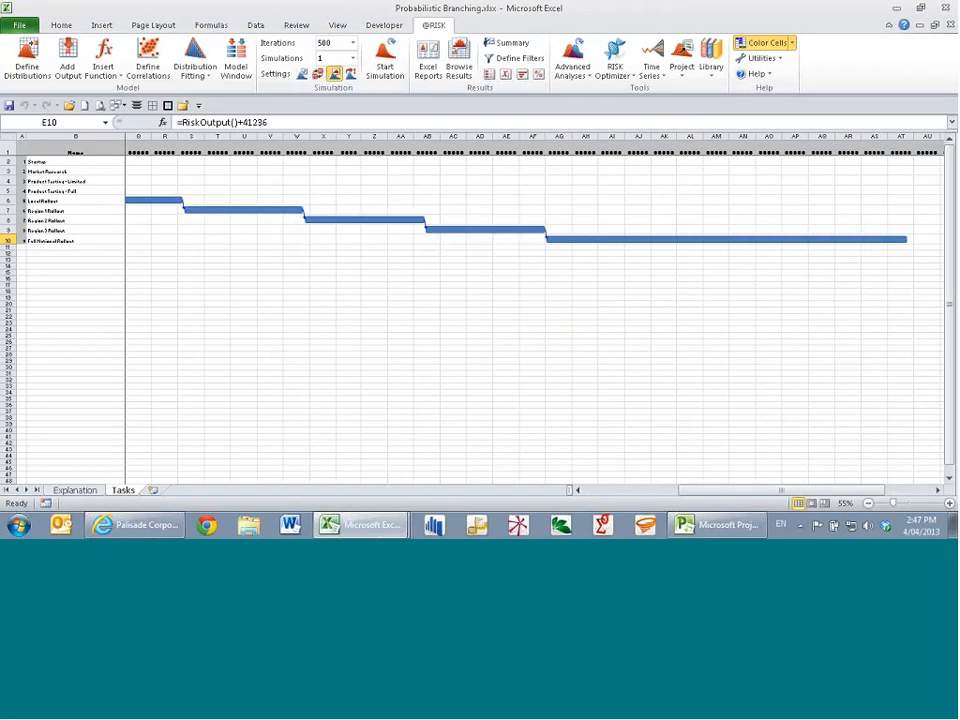
Return to the start of the task table and close Probabilistic Branching.xlsx without saving the changes
scroll(210, 315, up, 3)
click(588, 491)
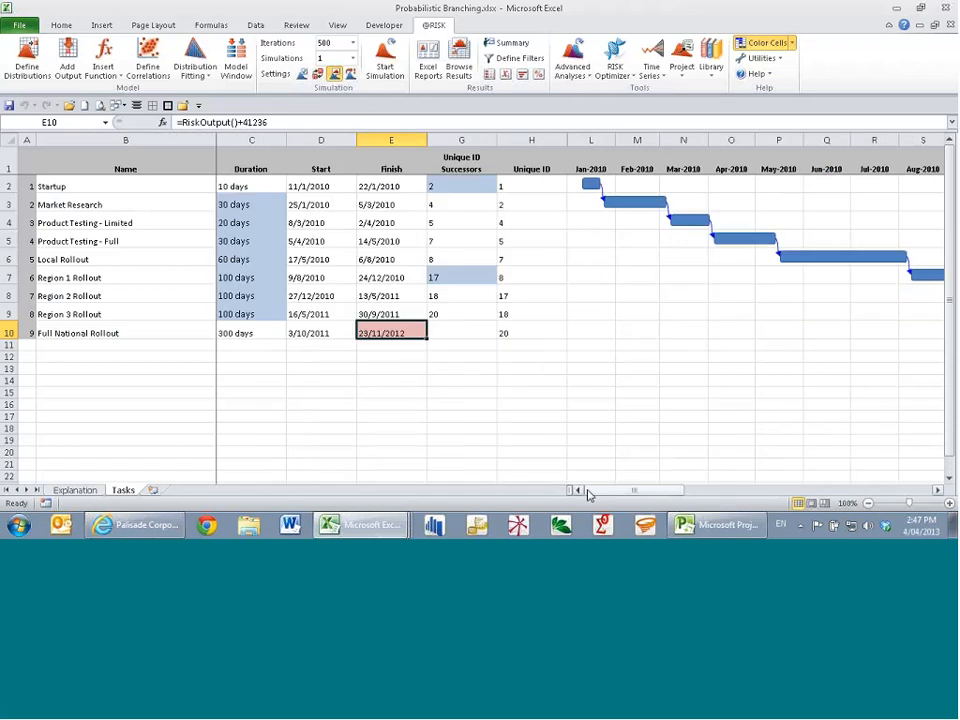
click(951, 25)
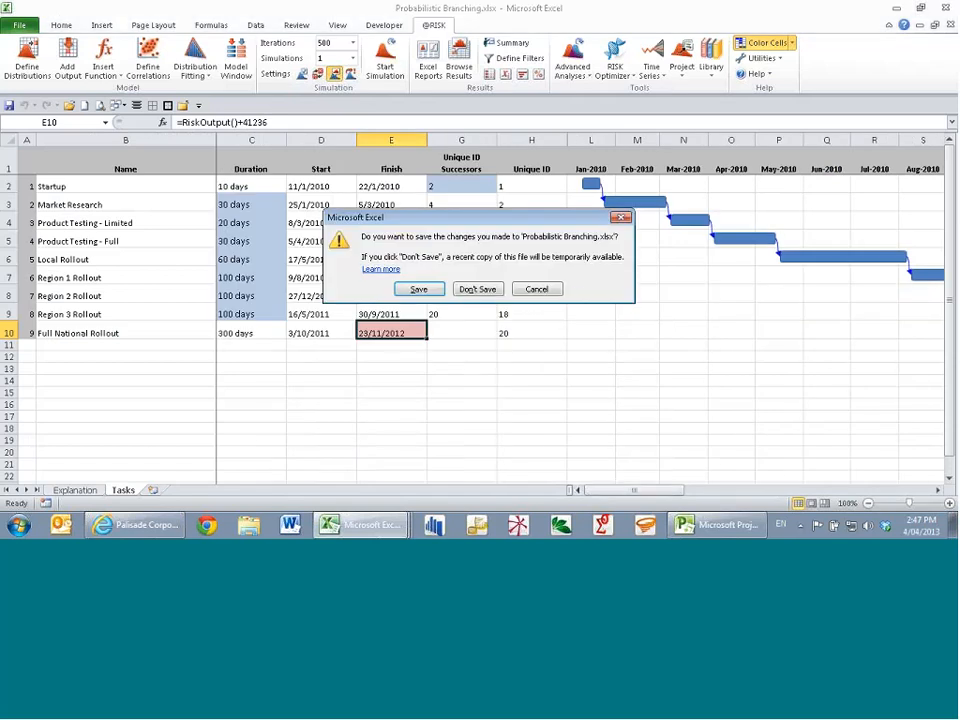
click(478, 289)
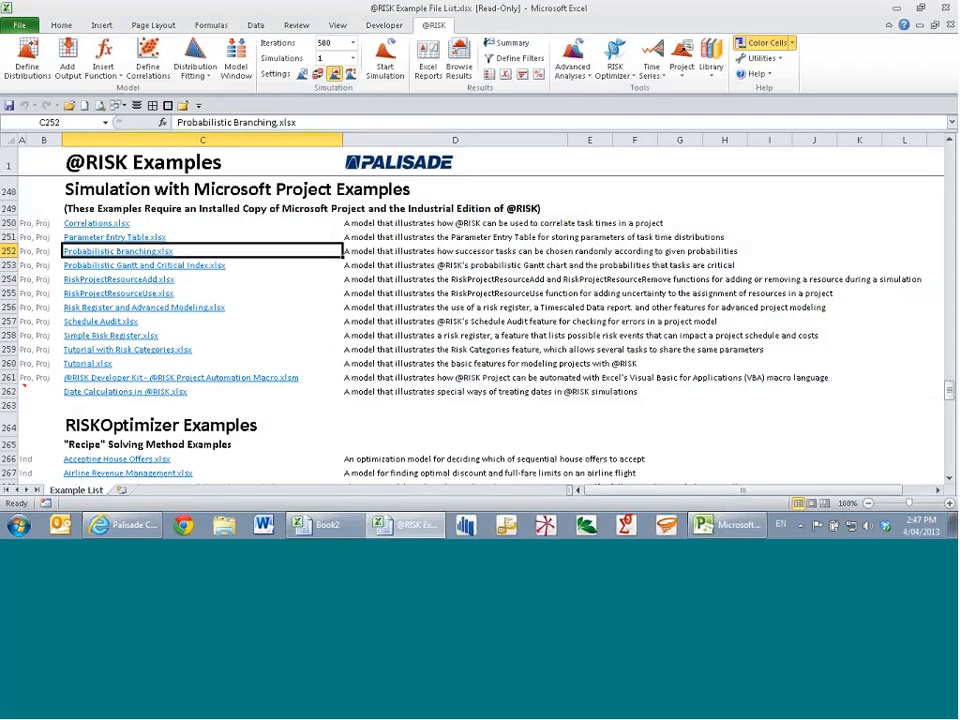
click(682, 78)
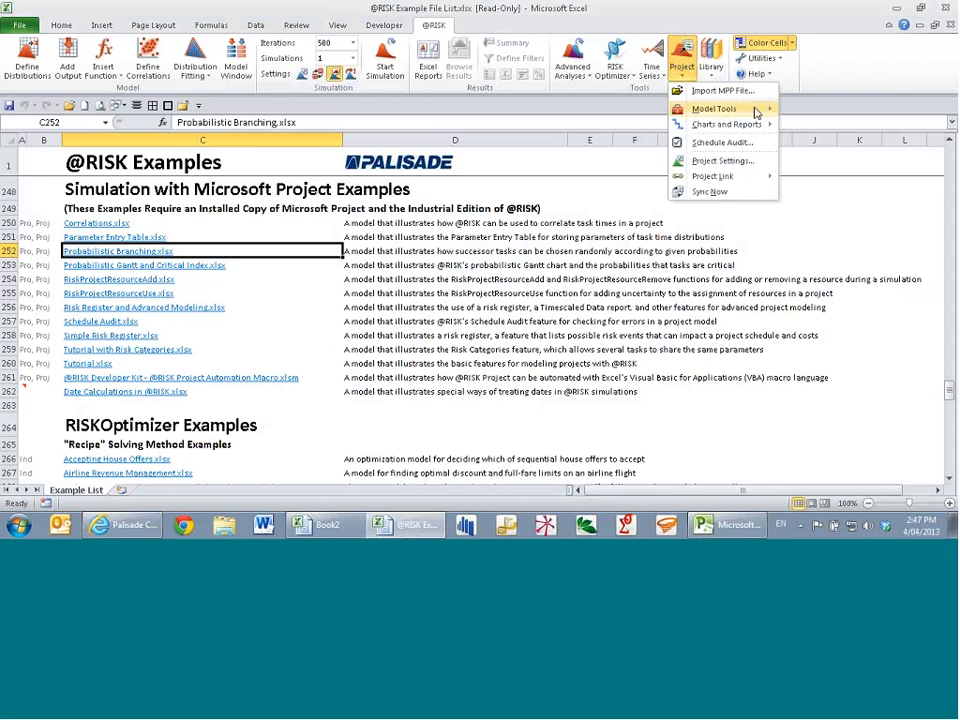
mouse_move(756, 113)
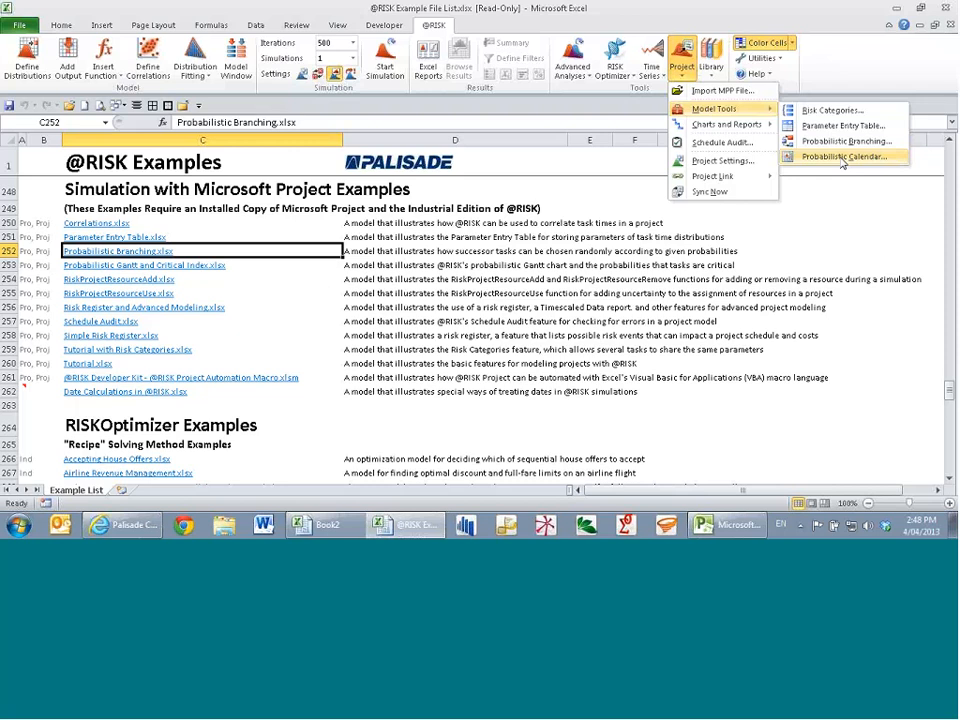
click(841, 158)
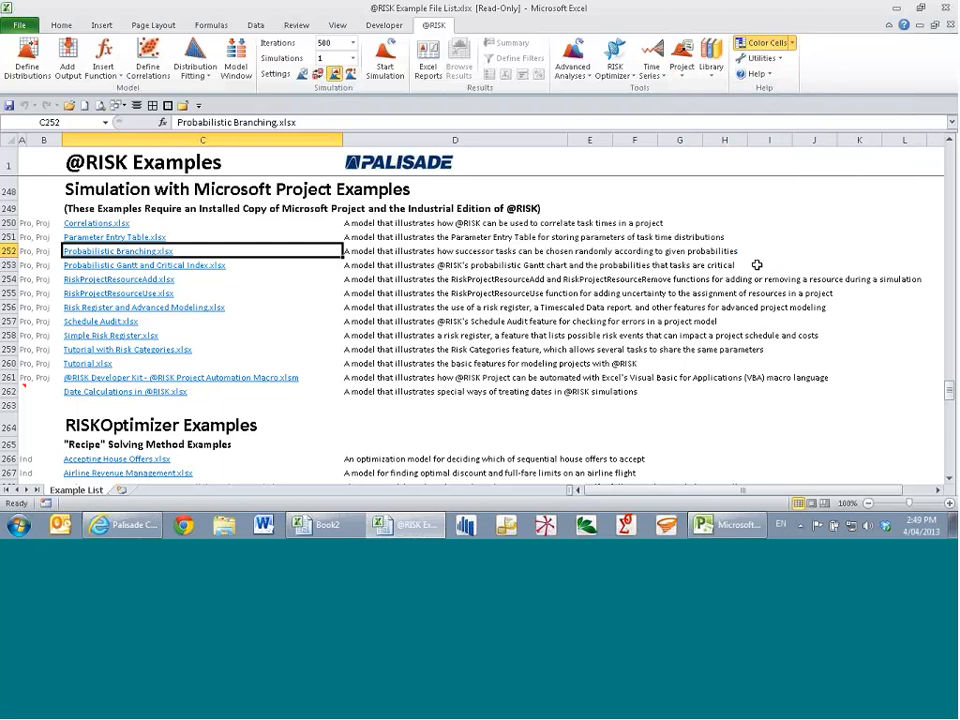
Open the Probabilistic Gantt and Critical Index.xlsx example and go to its Tasks sheet
click(186, 267)
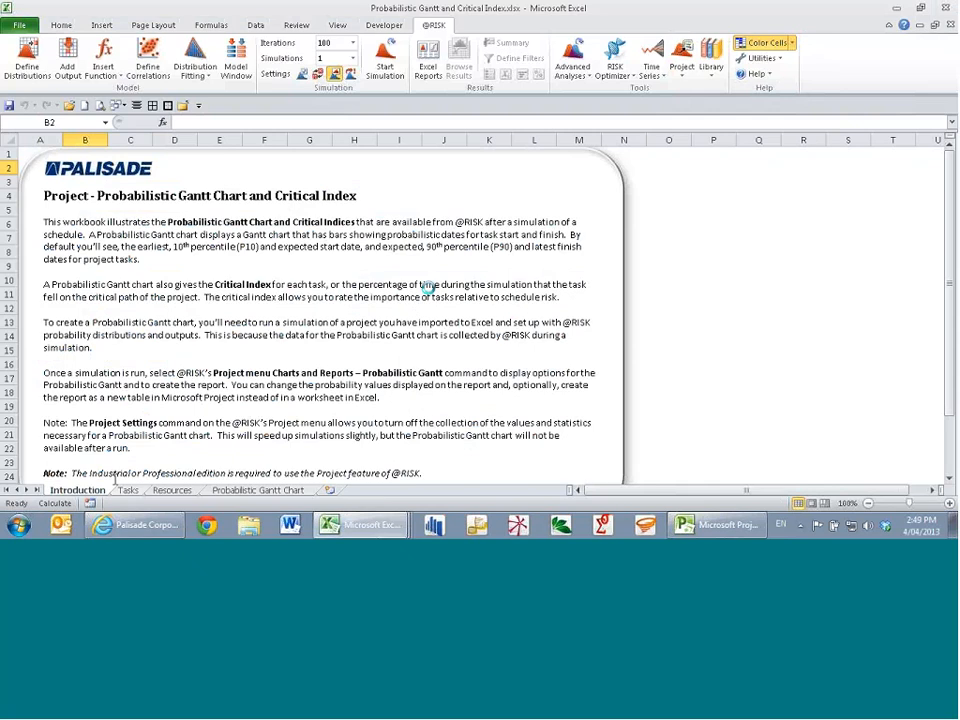
click(128, 490)
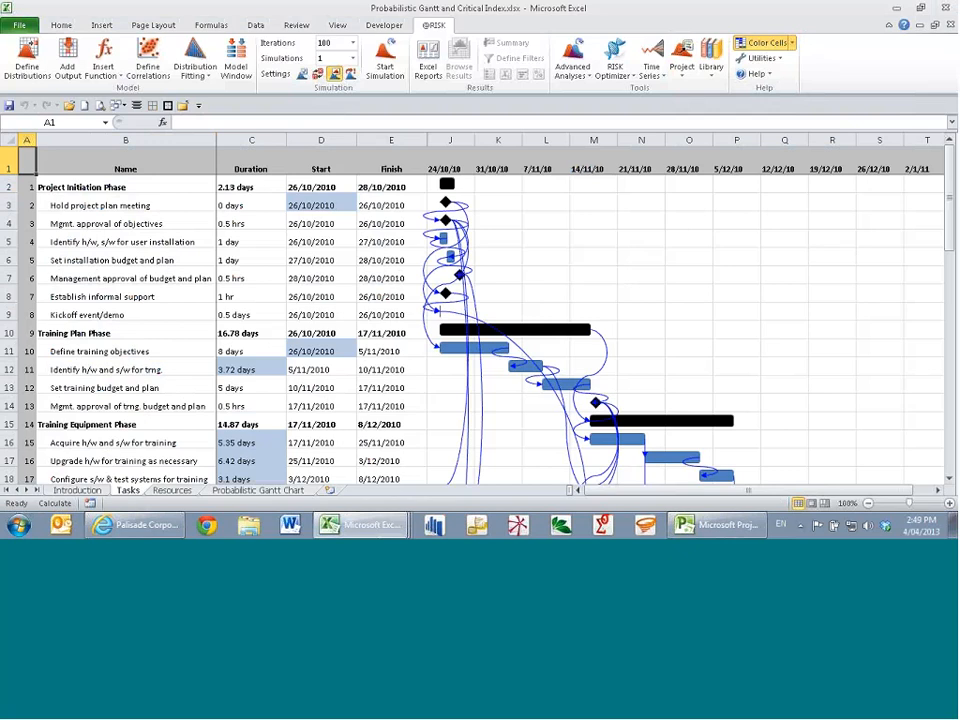
Examine the task phases, durations and Gantt chart dependencies on the Tasks sheet, focusing on the Identify location for training task
scroll(671, 378, down, 2)
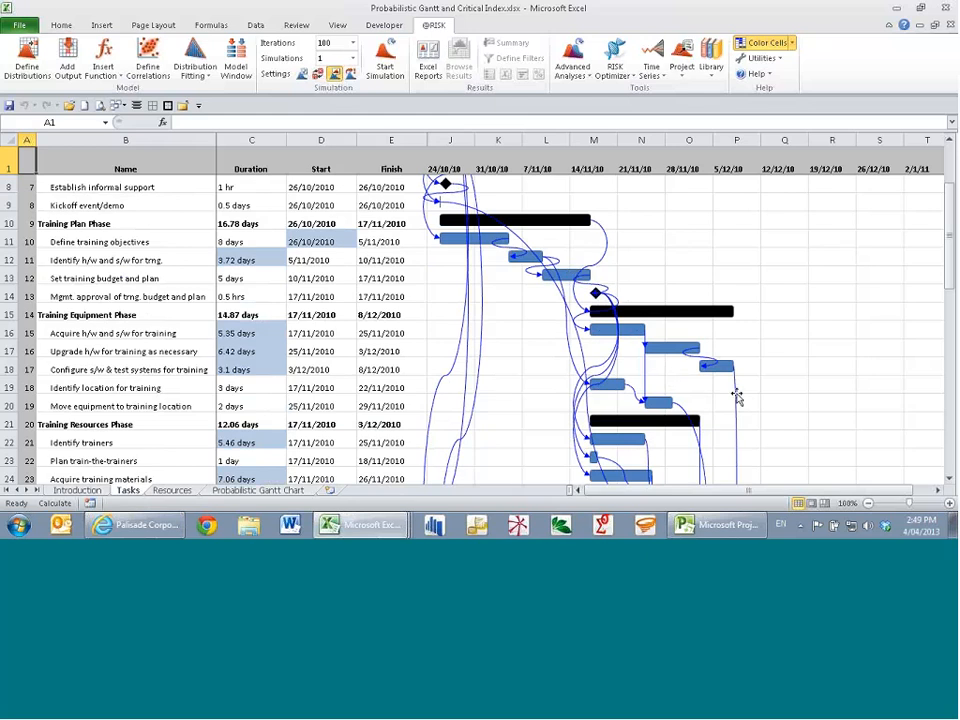
scroll(737, 397, down, 2)
scroll(737, 397, down, 1)
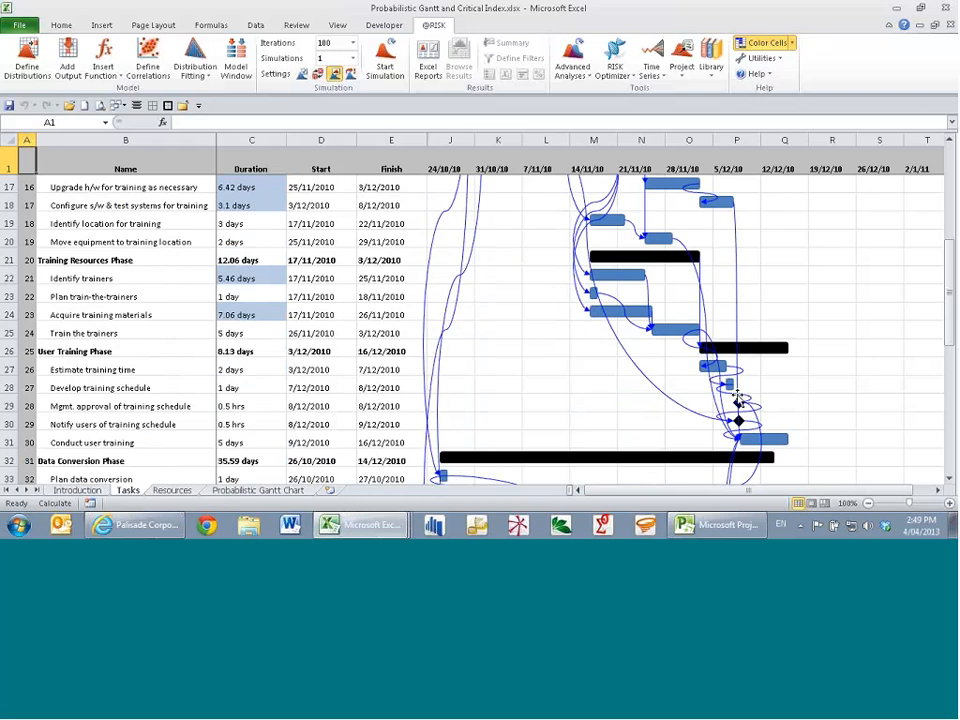
scroll(737, 397, down, 1)
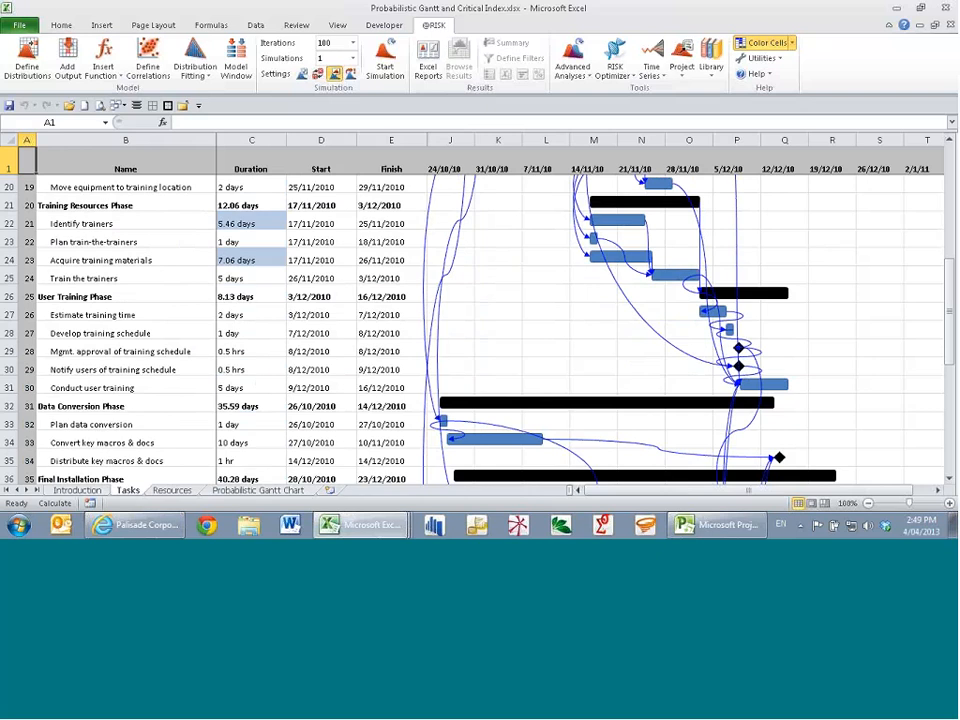
scroll(754, 350, up, 3)
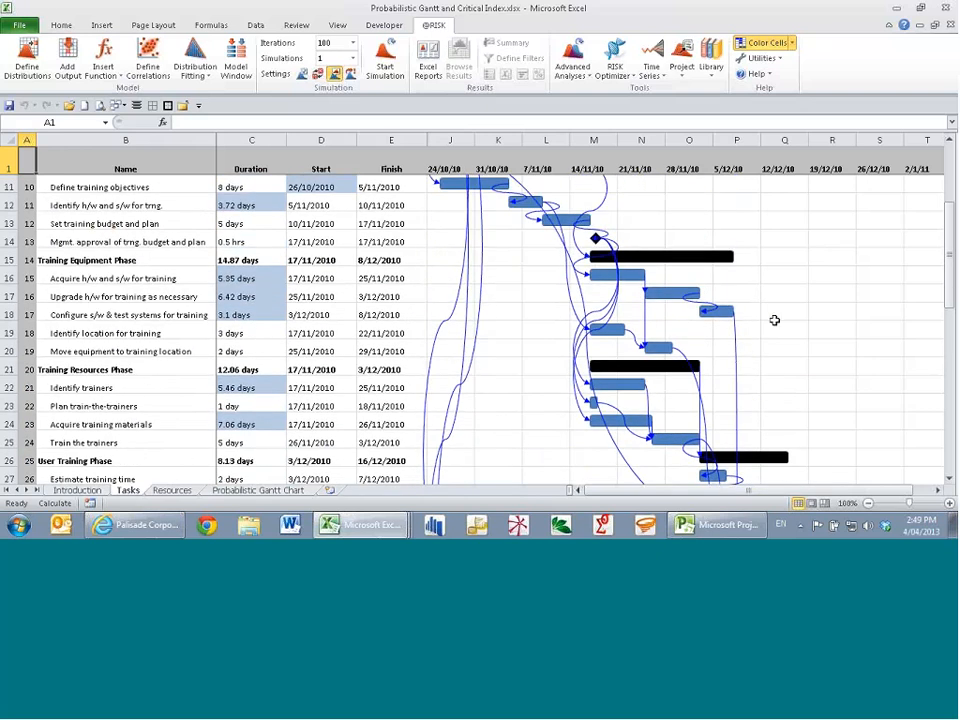
ctrl+scroll(793, 328, up, 2)
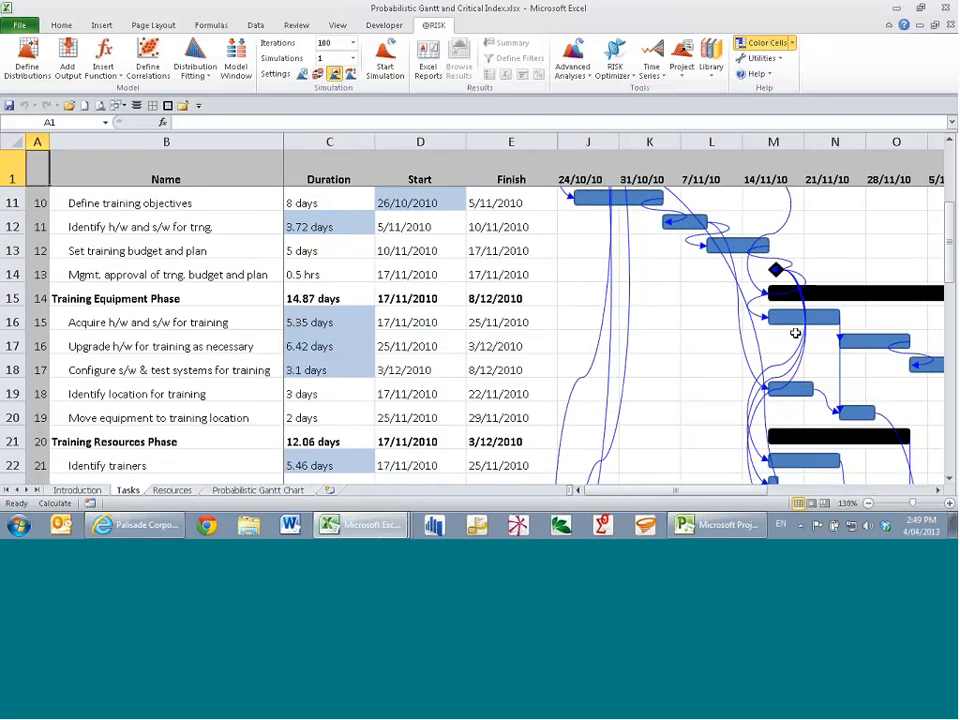
scroll(795, 333, right, 3)
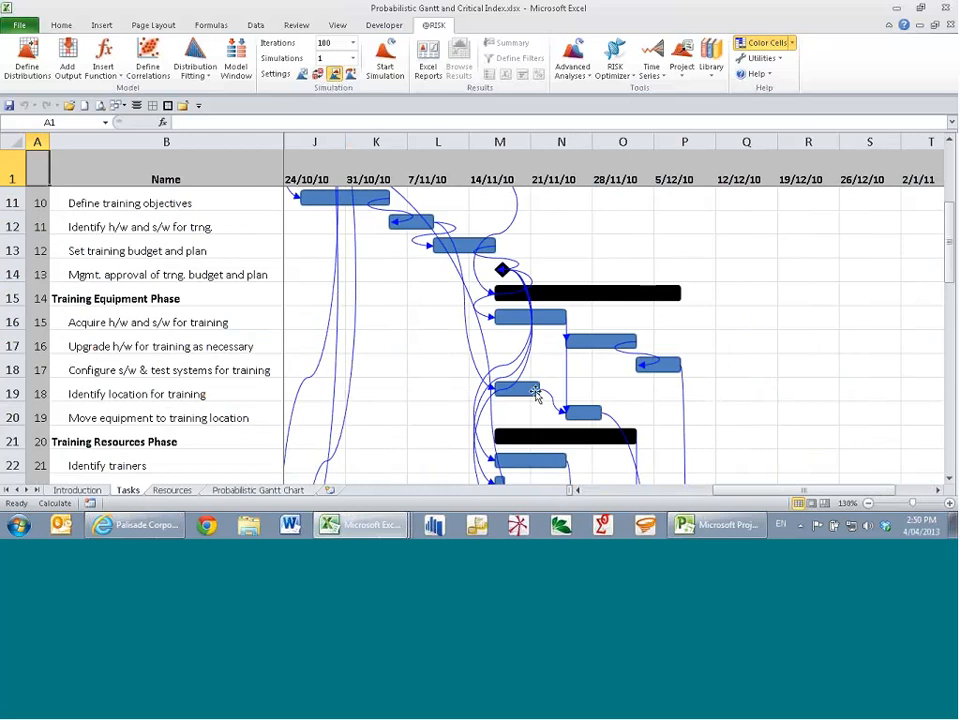
click(82, 394)
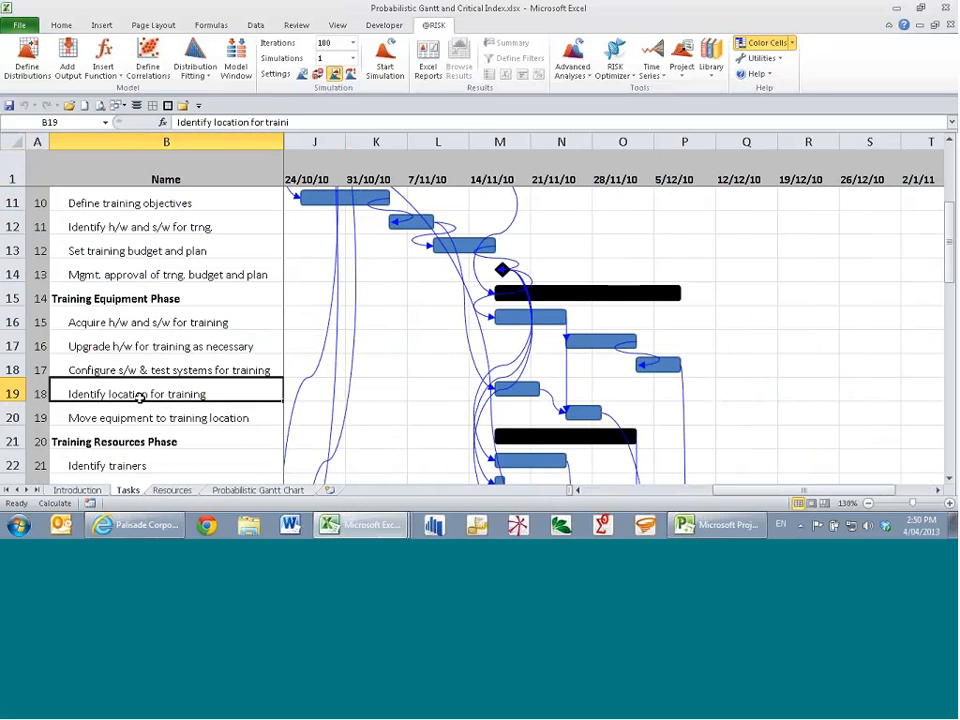
Compare the Gantt bars of the Identify location for training, Acquire h/w and s/w for training and Move equipment to training location tasks
click(12, 394)
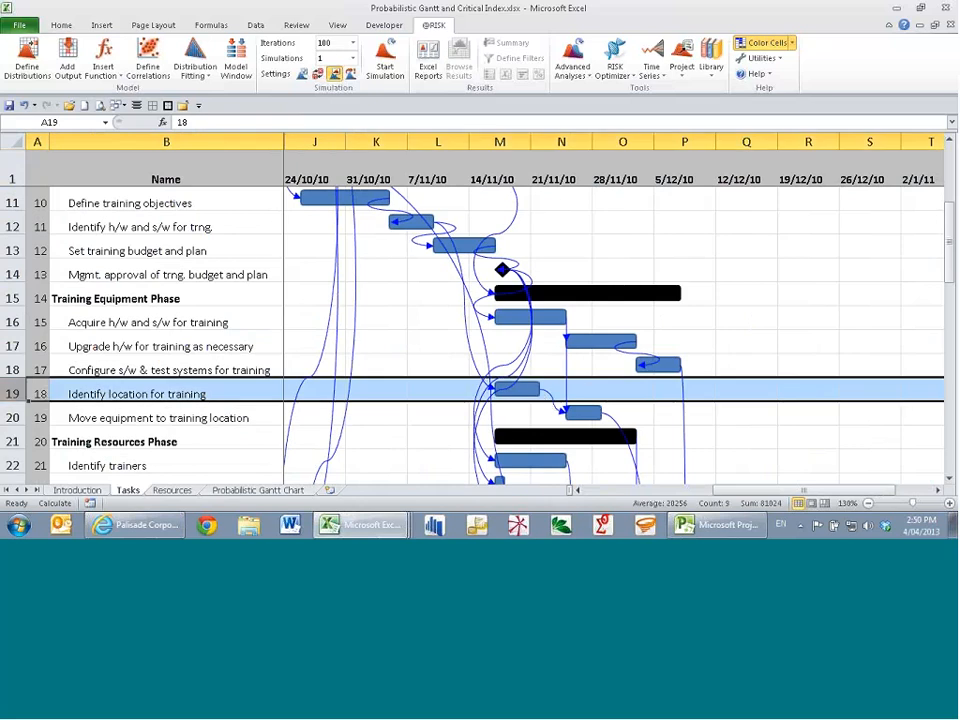
click(12, 322)
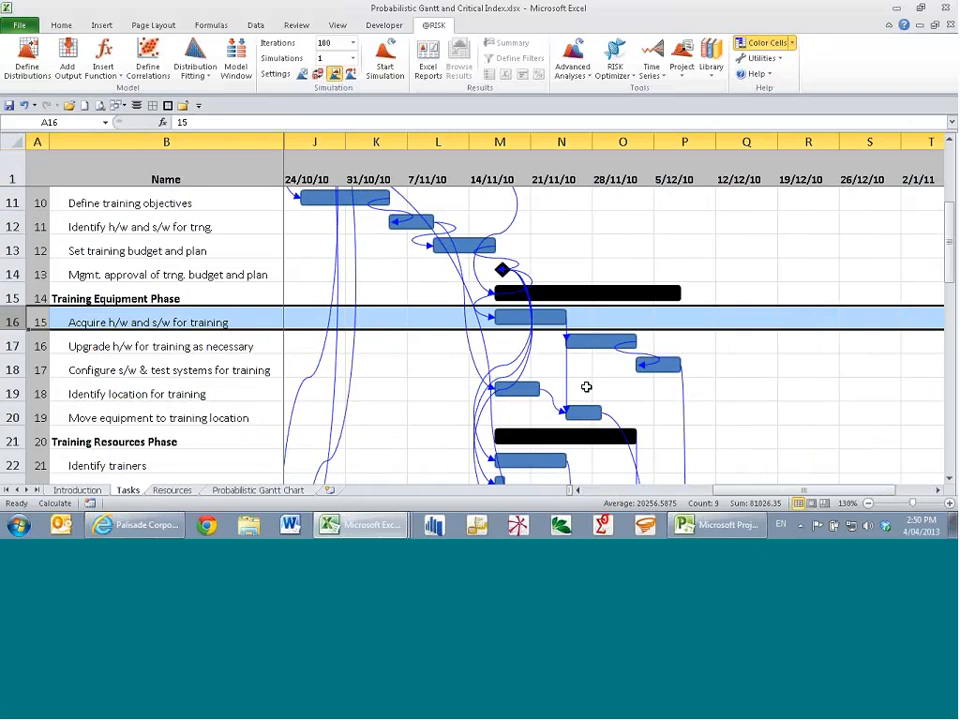
click(601, 414)
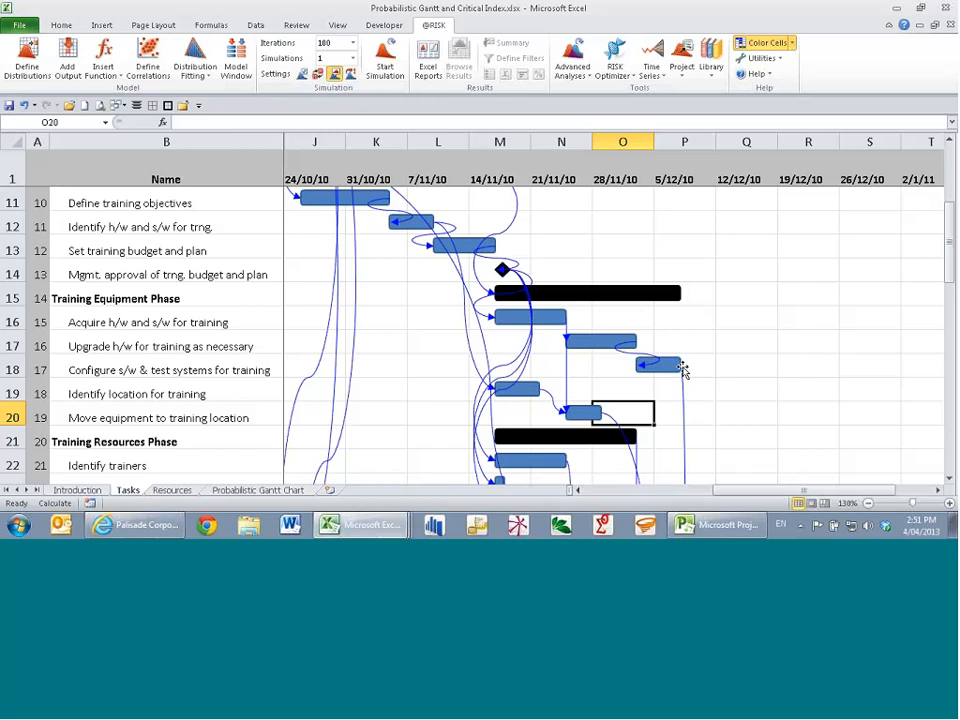
Return to the Duration column in the row of the Move equipment to training location task
key(Left)
key(Left)
key(Left)
key(Left)
key(Left)
key(Left)
key(Left)
key(Left)
key(Left)
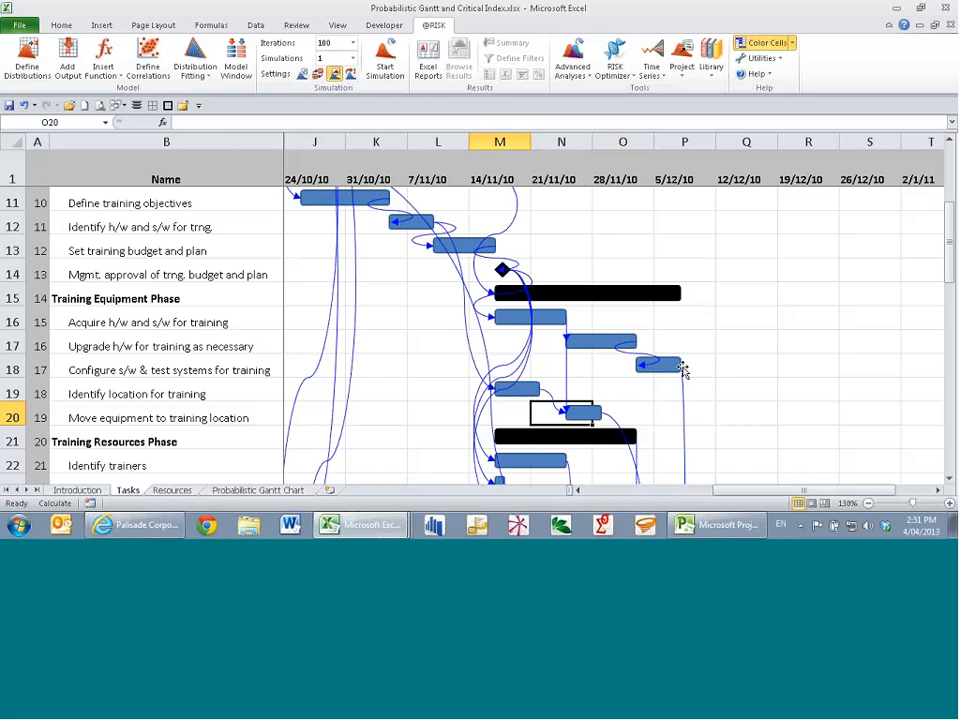
key(Left)
key(Left)
key(Left)
key(Left)
key(Left)
key(Left)
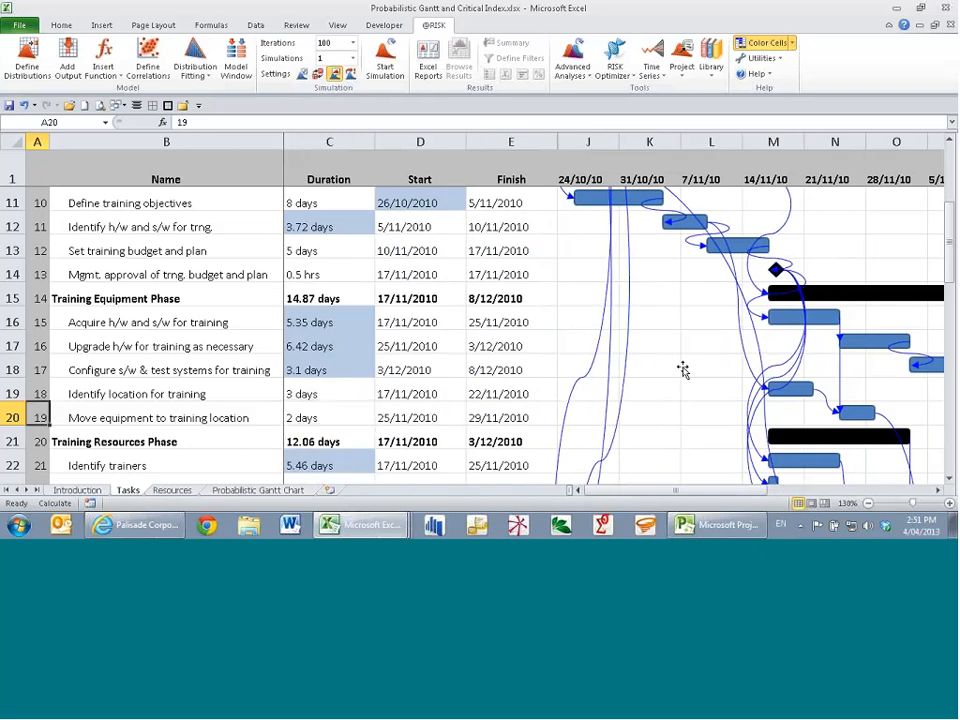
key(Right)
key(Right)
scroll(449, 306, down, 2)
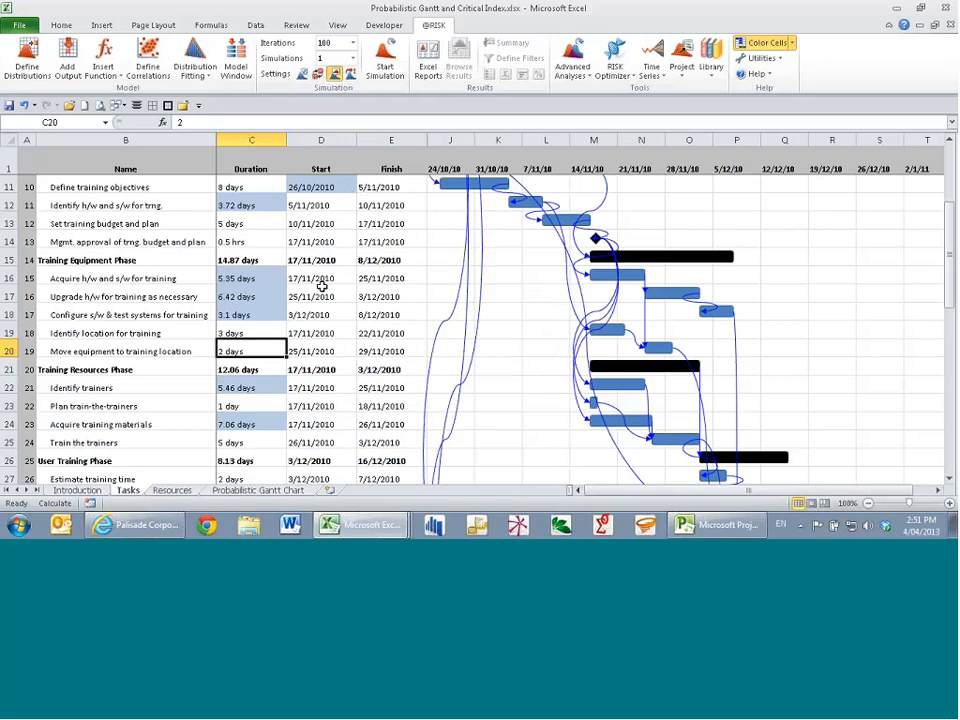
Check the start dates of the training budget approval, Identify location for training and Move equipment to training location tasks
click(320, 240)
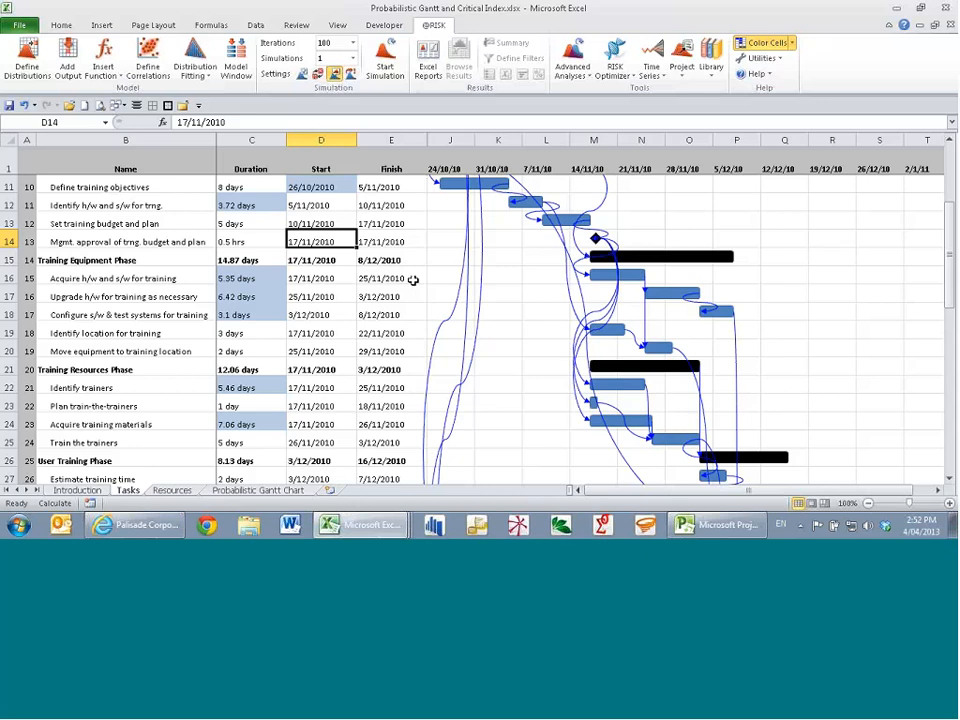
click(313, 332)
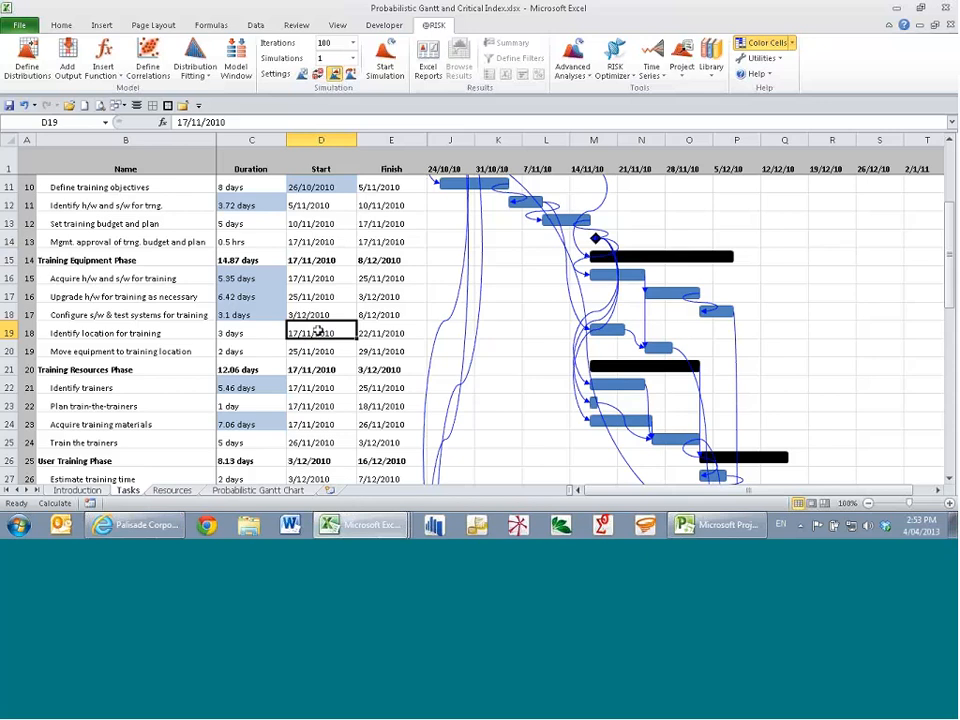
click(316, 351)
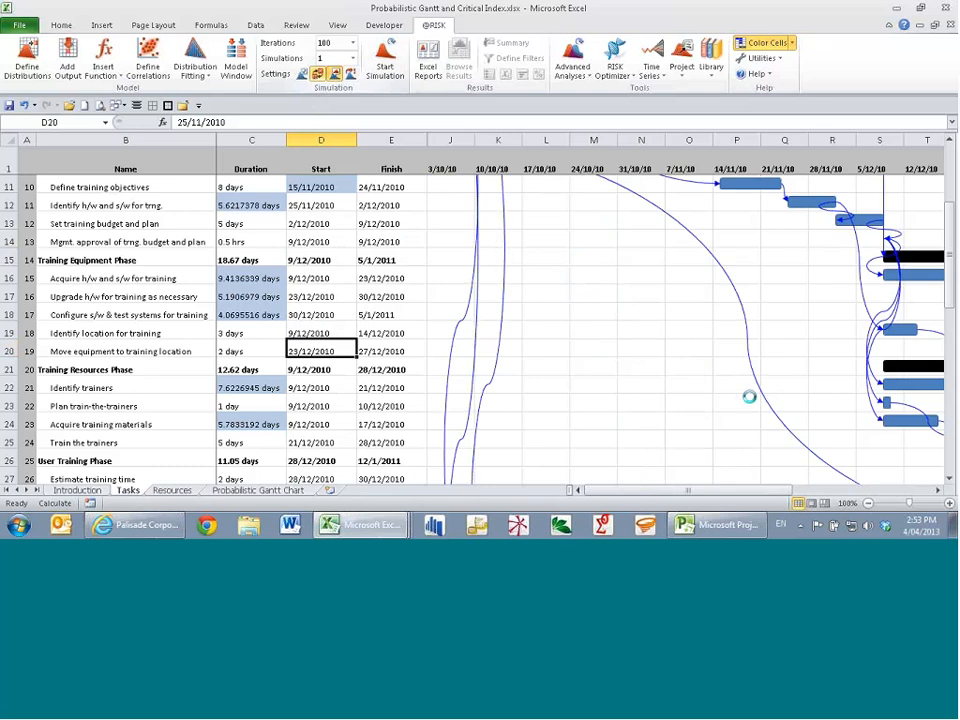
Resample the schedule's random durations and dates to watch how the whole Gantt chart shifts
scroll(745, 399, down, 2)
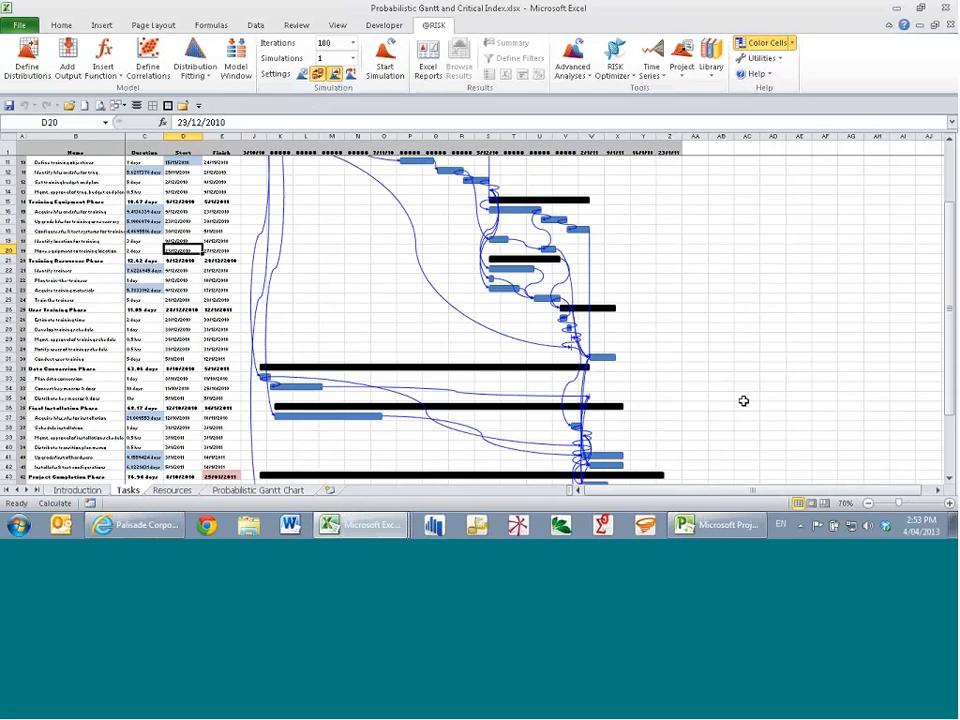
key(F9)
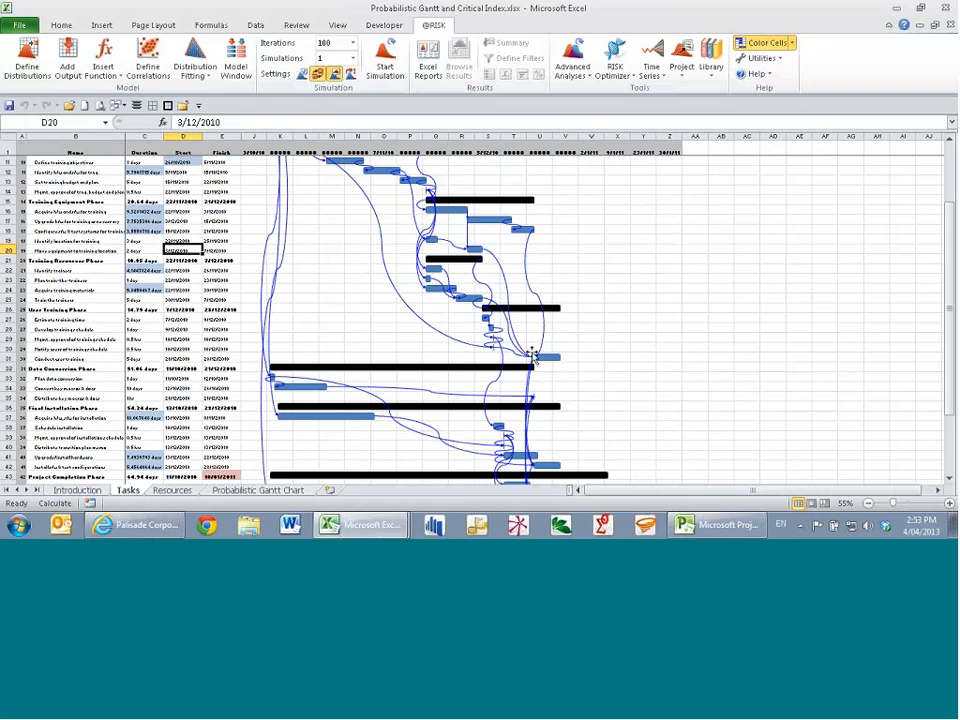
key(F9)
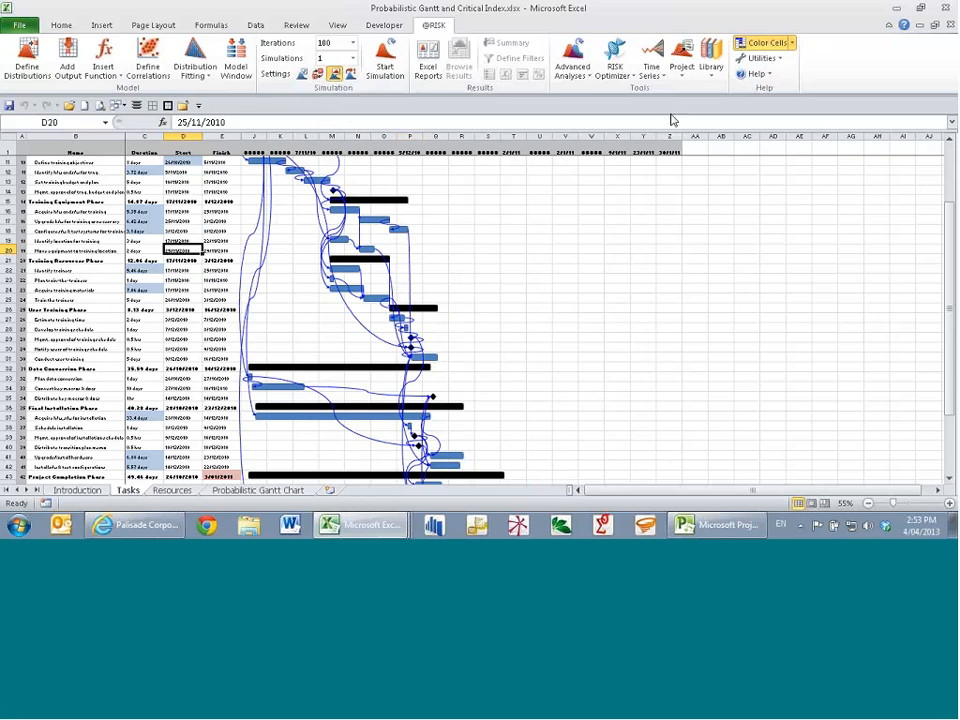
click(682, 62)
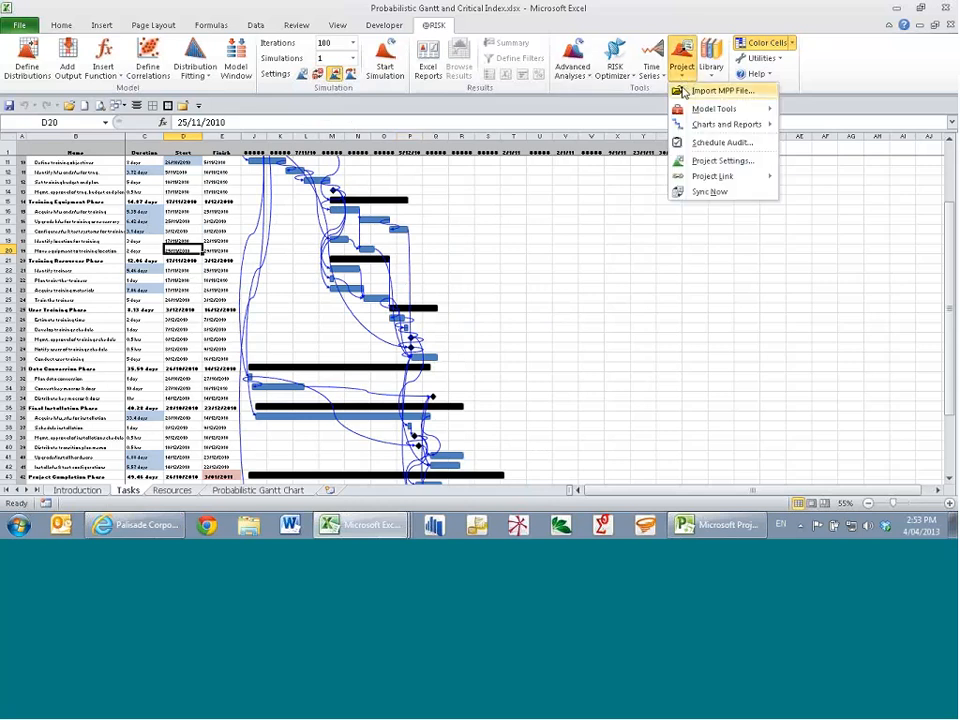
mouse_move(735, 124)
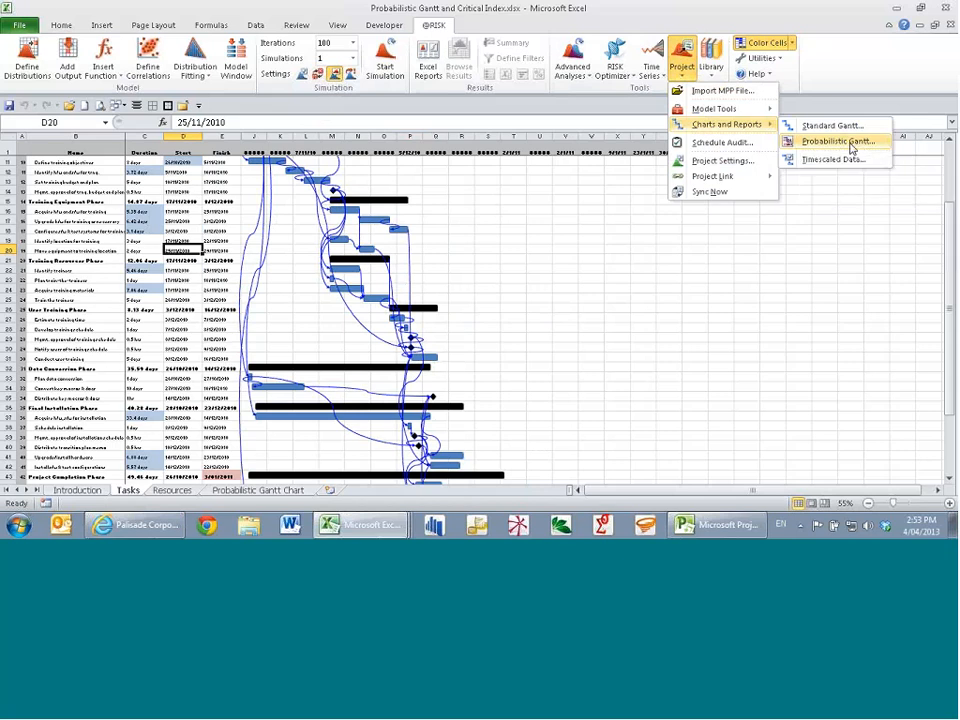
click(740, 167)
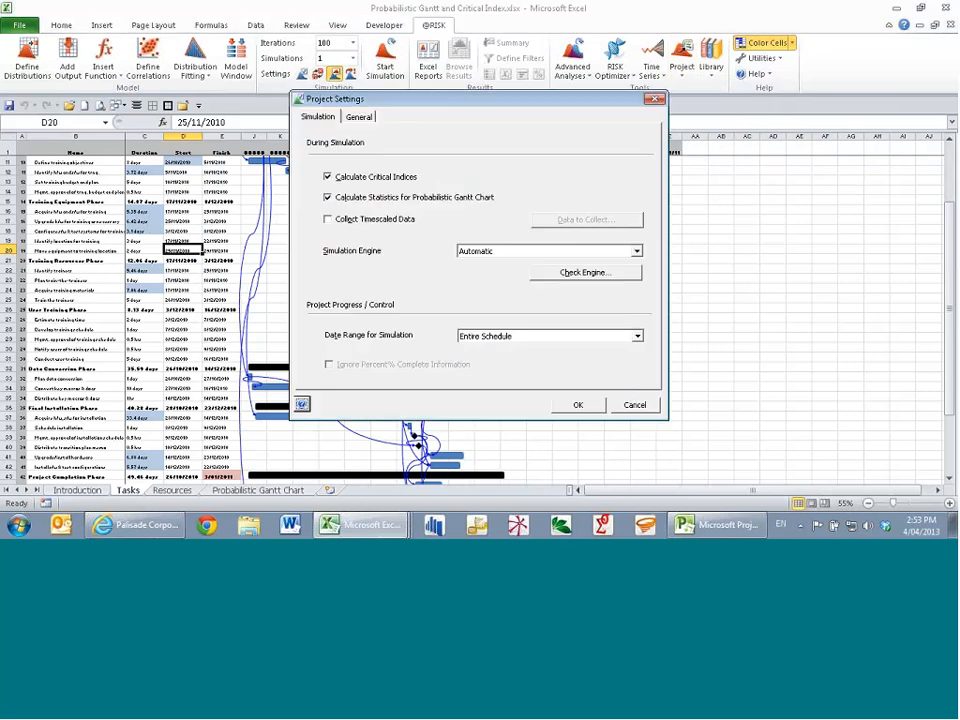
click(655, 99)
click(685, 79)
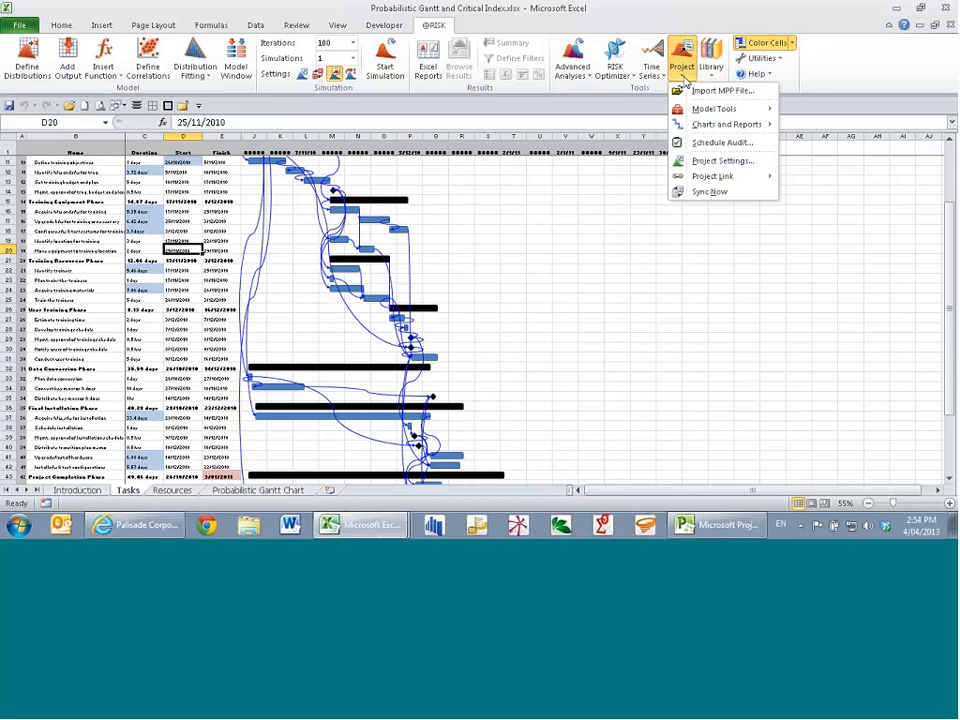
click(712, 164)
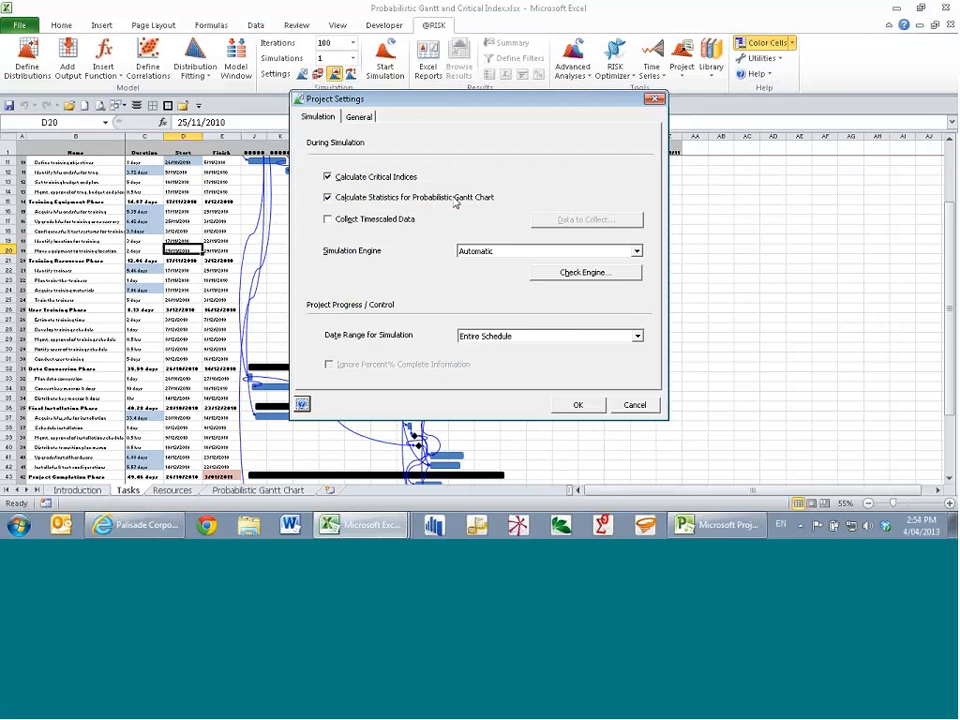
click(638, 405)
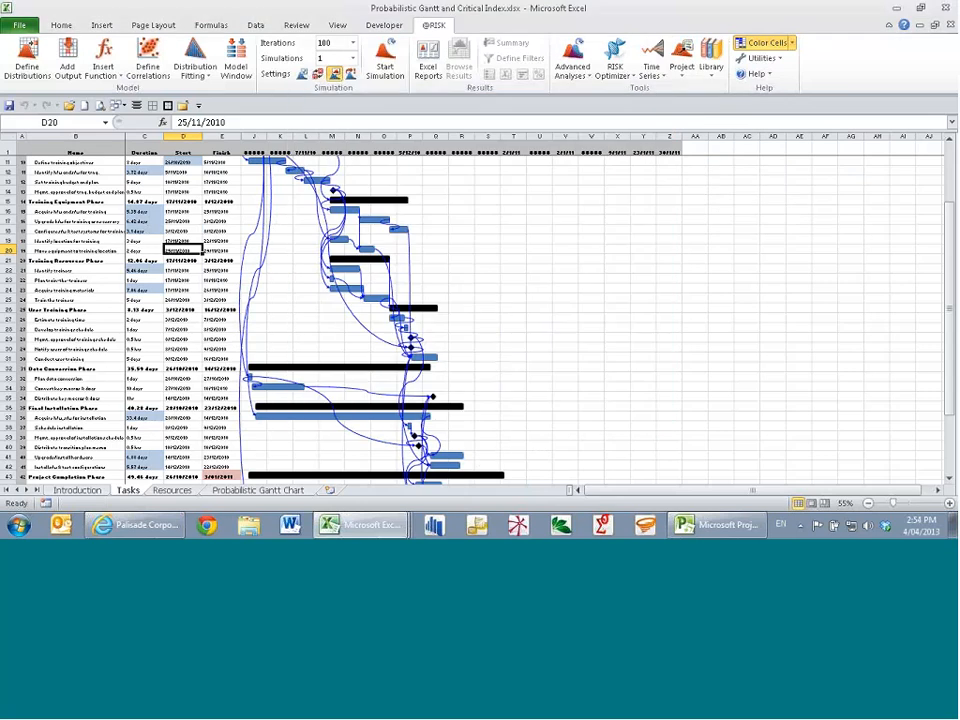
Set the simulation to 500 iterations and run it
click(352, 44)
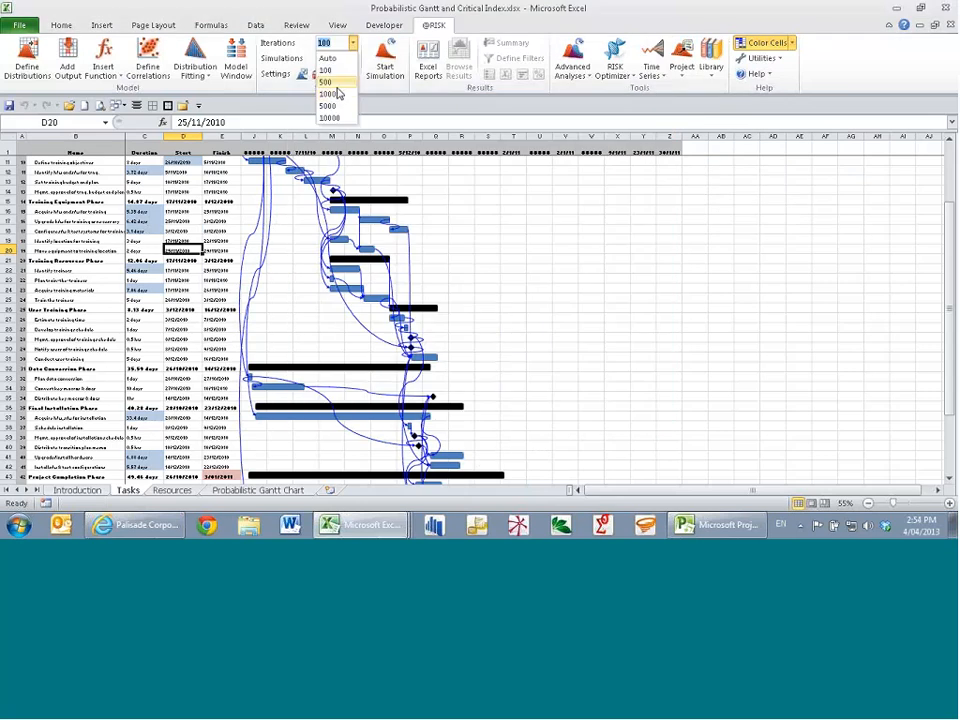
click(328, 82)
click(385, 62)
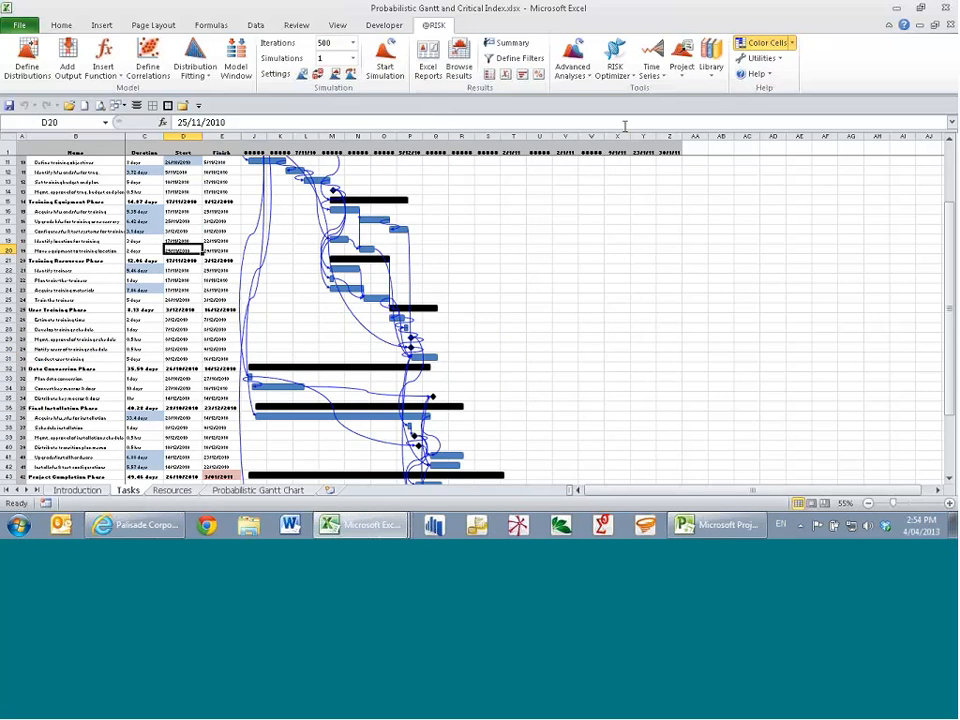
Open the Probabilistic Gantt chart report options and review the tracked output and sensitivity settings
click(682, 72)
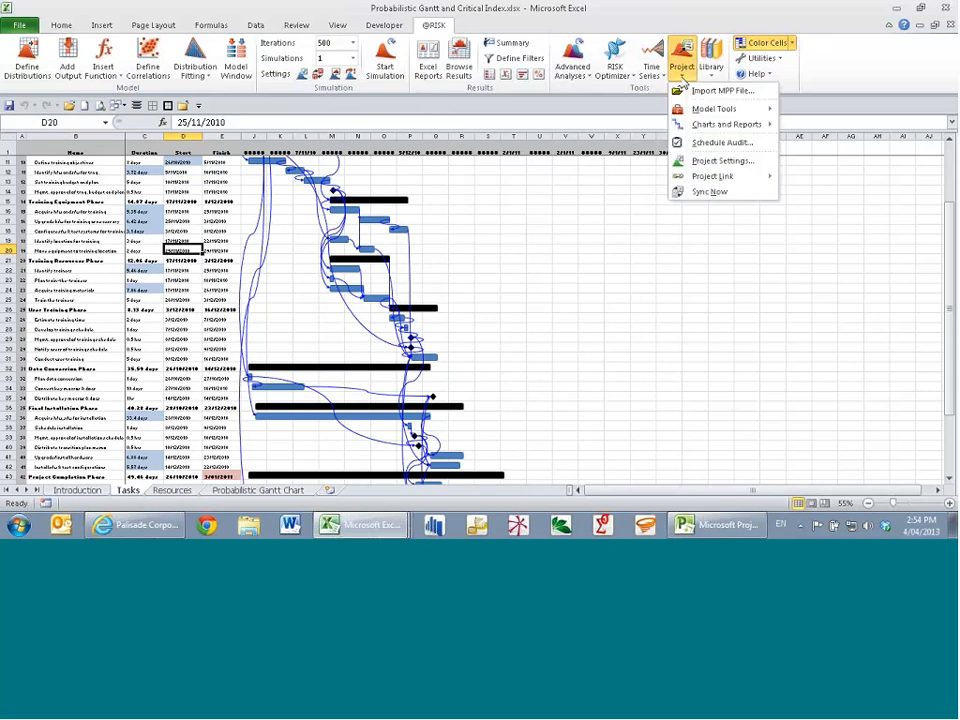
mouse_move(695, 127)
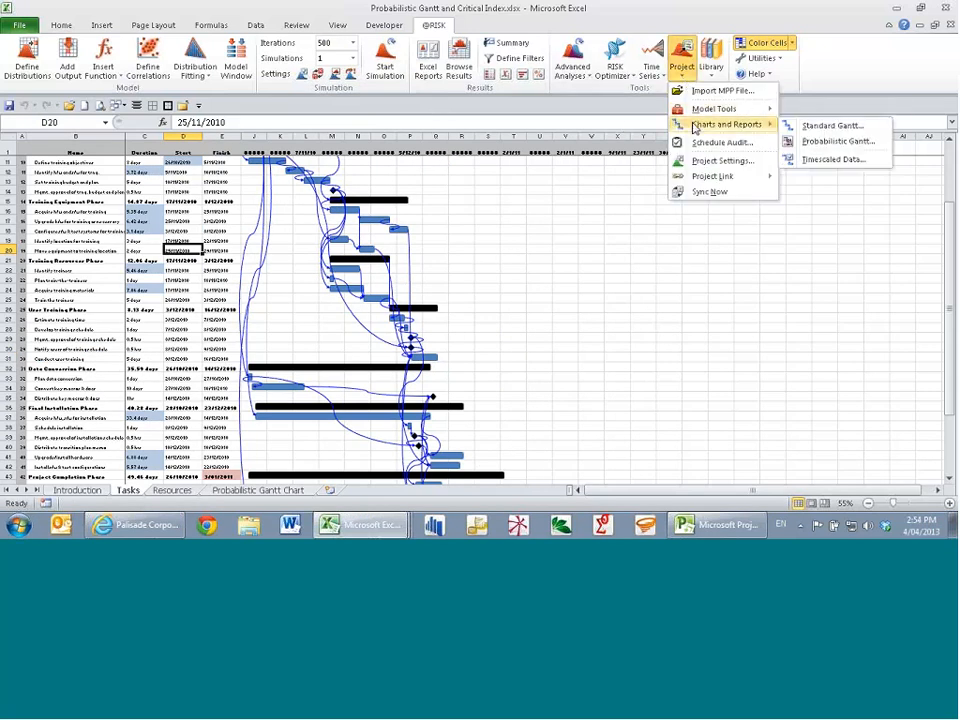
click(835, 143)
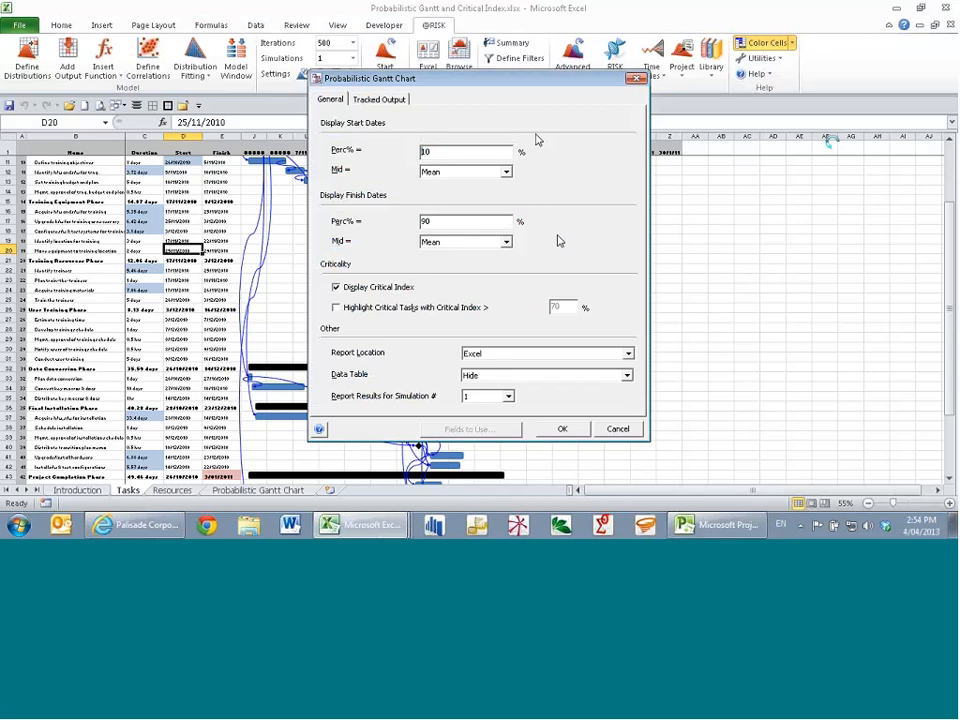
click(368, 101)
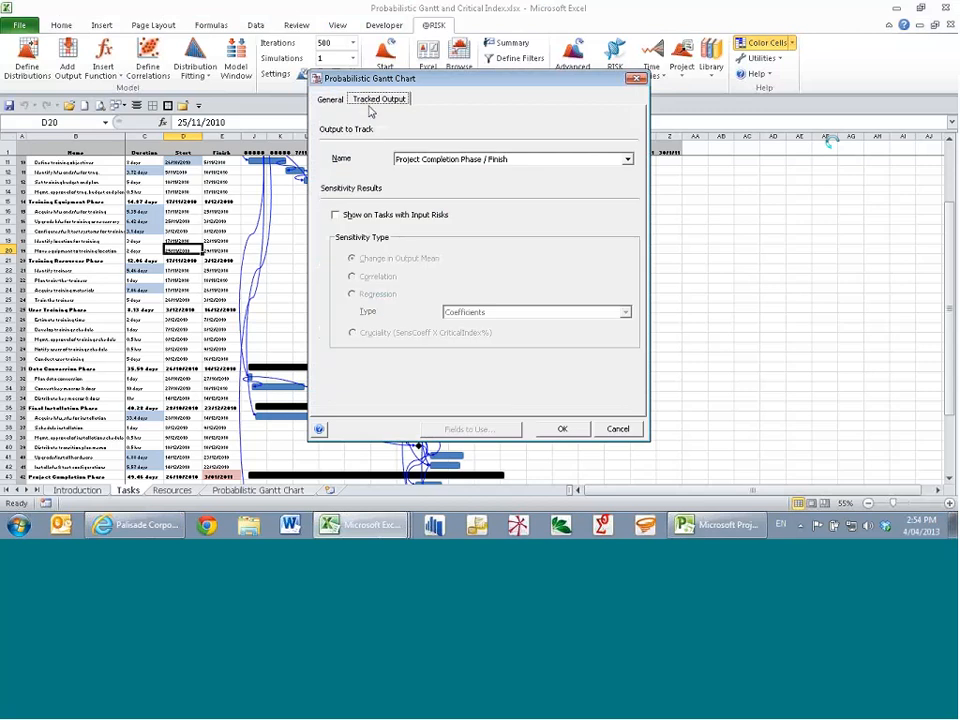
click(330, 100)
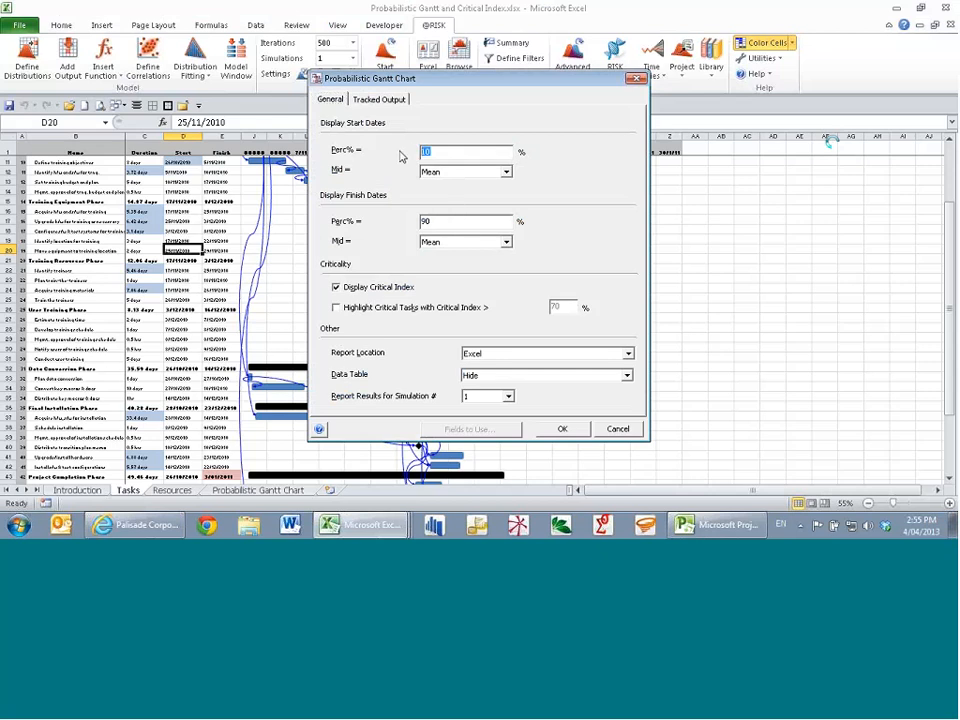
Set the report's start date percentile to 5% and its finish date percentile to 95%
text(5)
key(Tab)
key(Tab)
text(95)
Highlight critical tasks with a critical index above 70% and generate the probabilistic Gantt chart in Excel
click(368, 290)
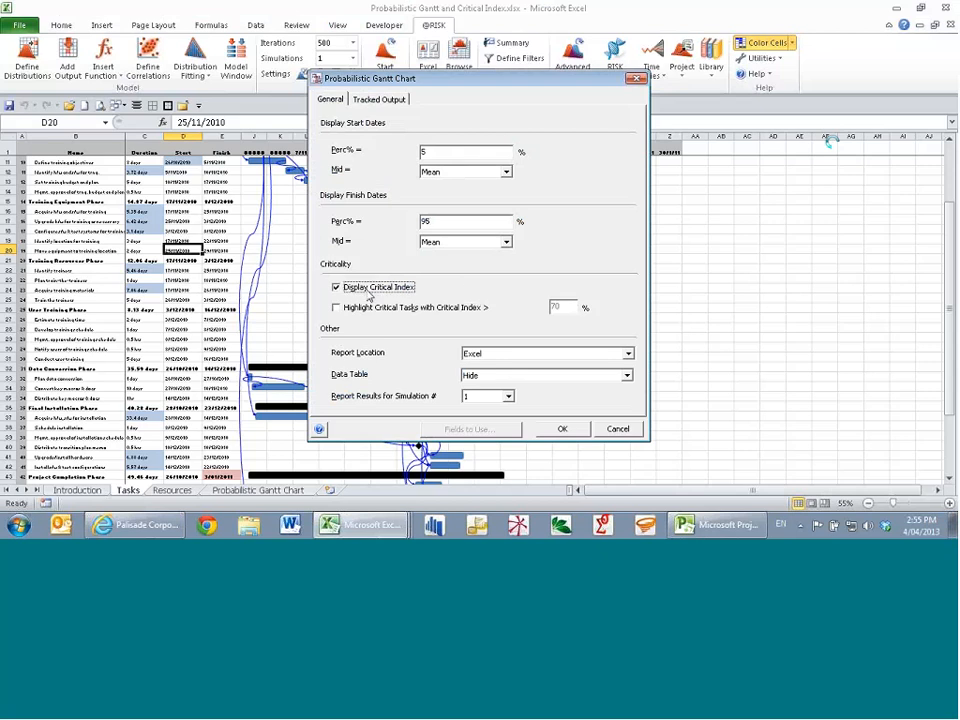
click(355, 310)
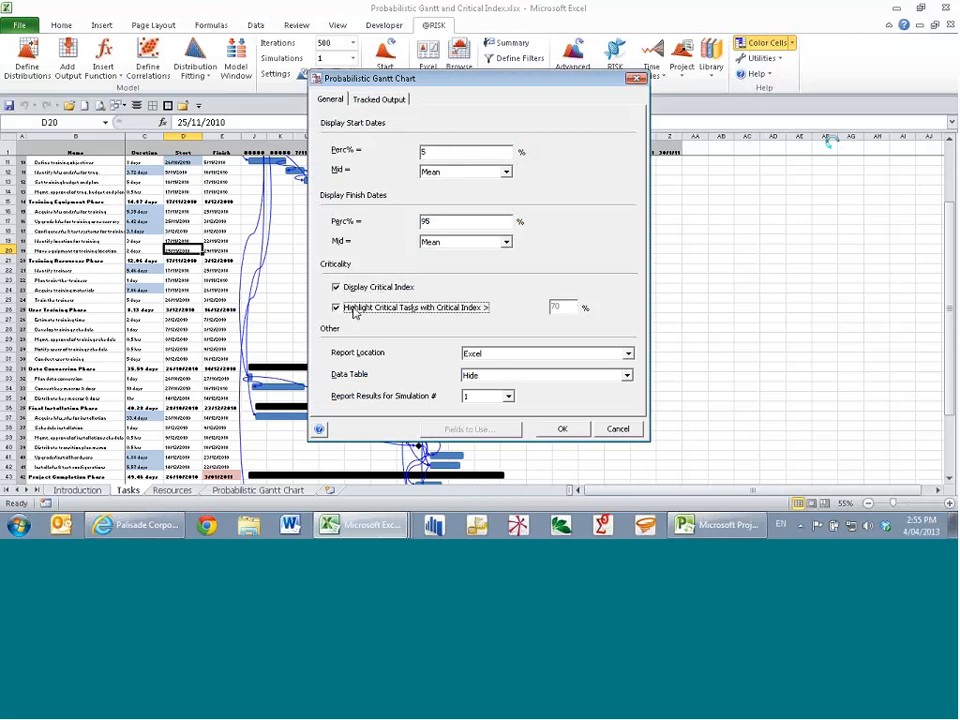
click(573, 307)
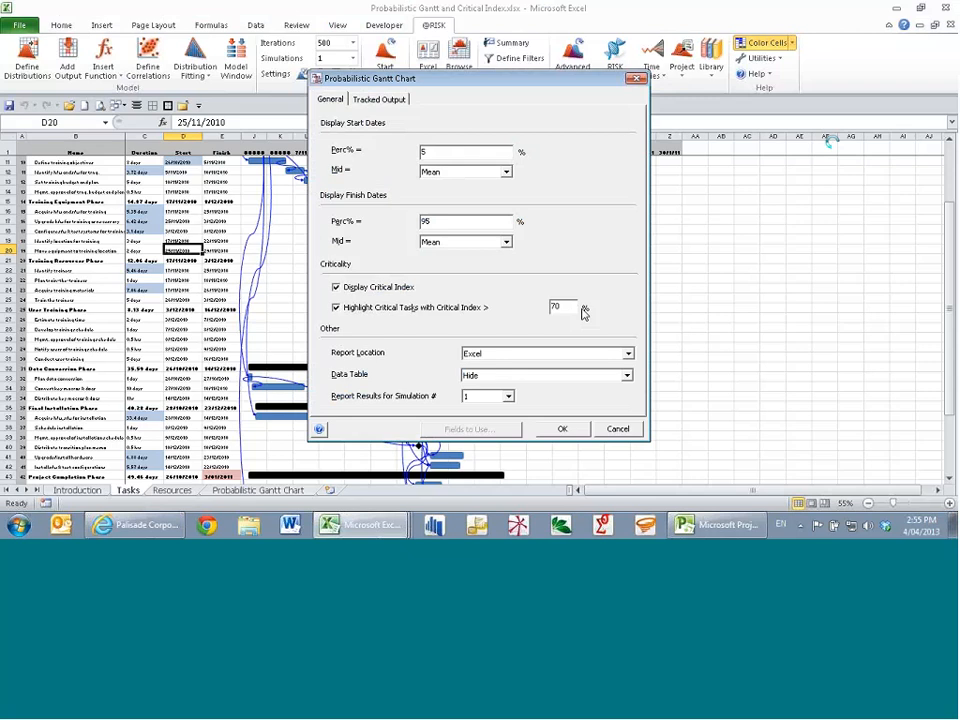
click(562, 429)
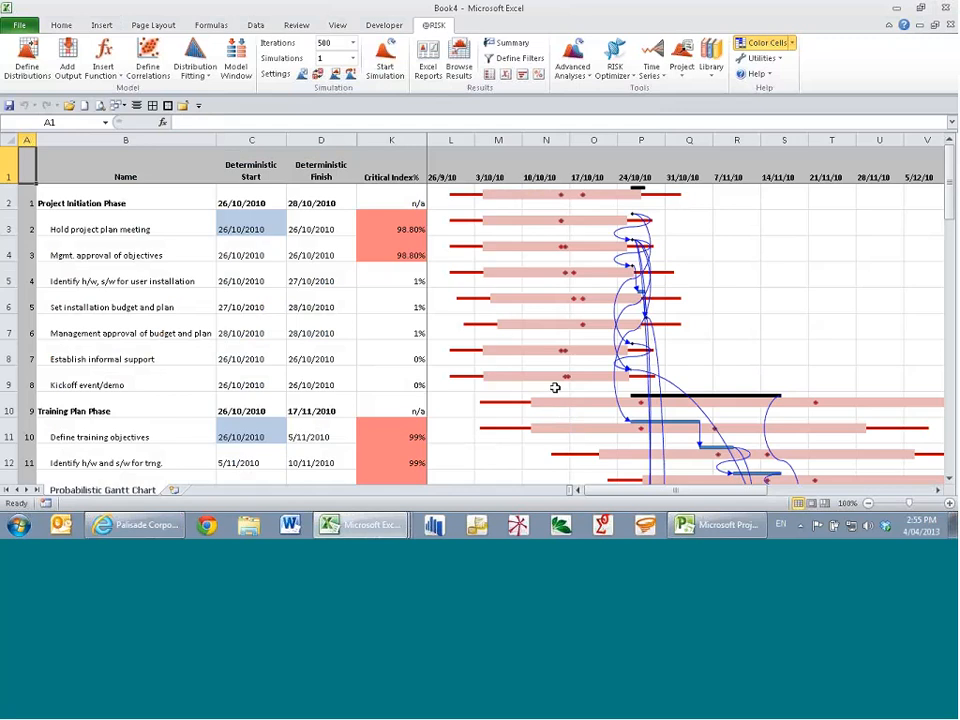
Examine the Critical Index% column of the generated chart across the project initiation, training plan and training equipment phases
ctrl+scroll(501, 333, down, 1)
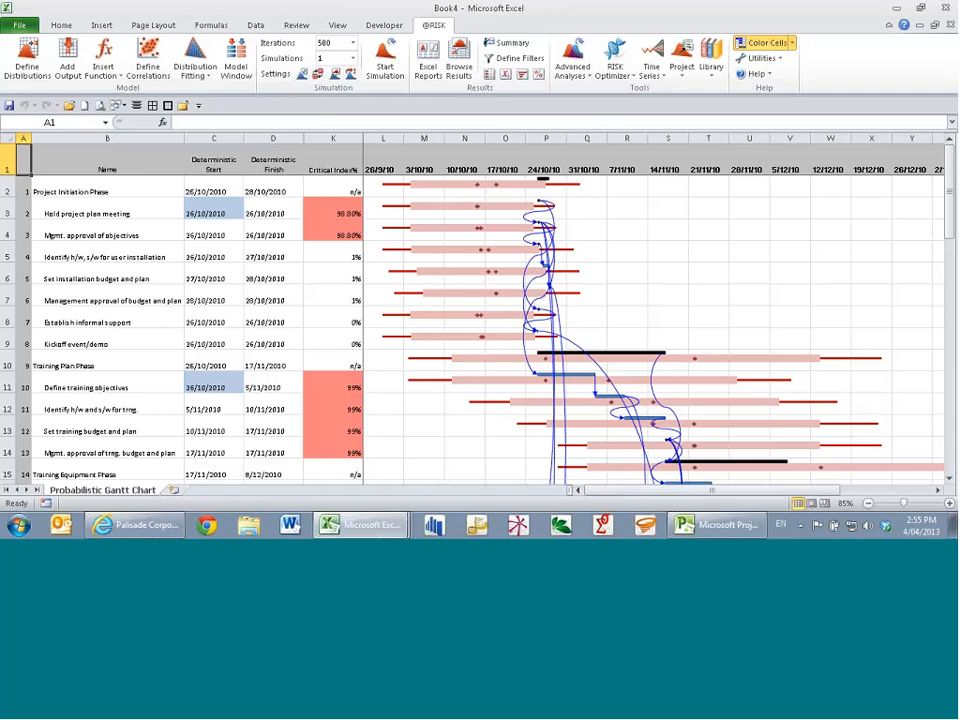
click(347, 208)
key(Down)
key(Down)
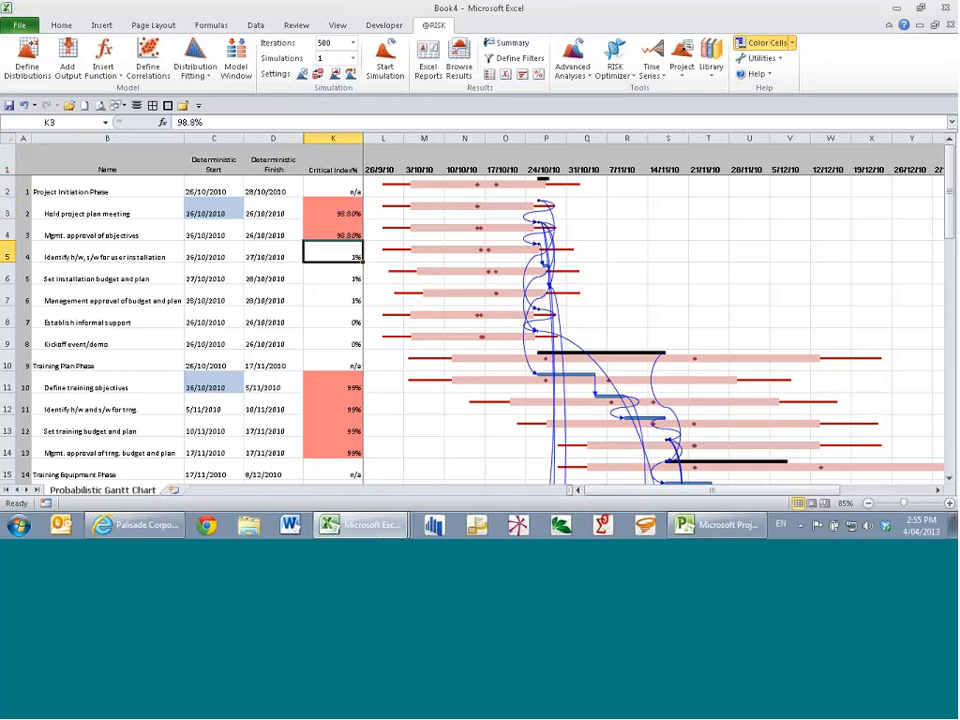
key(Down)
key(Down)
key(Down)
click(340, 418)
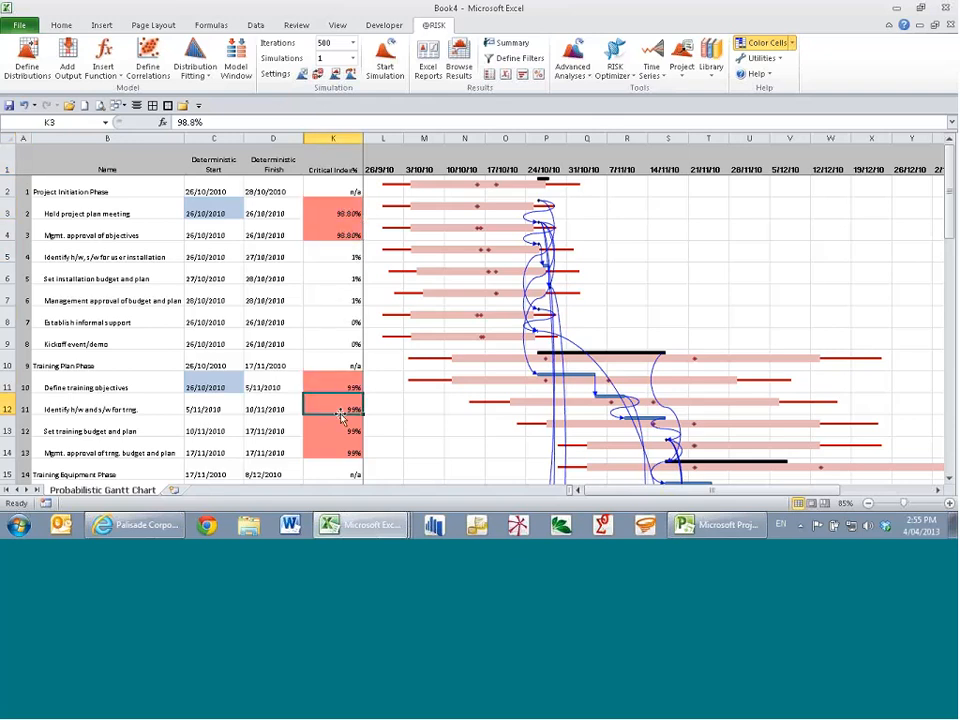
scroll(340, 418, down, 3)
scroll(343, 302, up, 2)
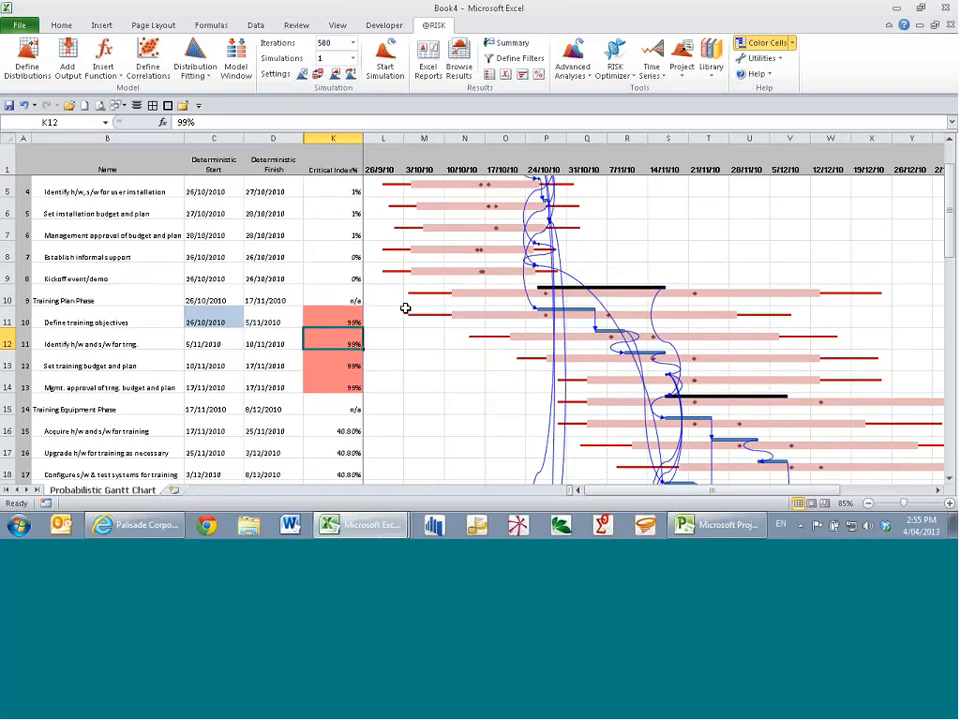
scroll(405, 308, up, 1)
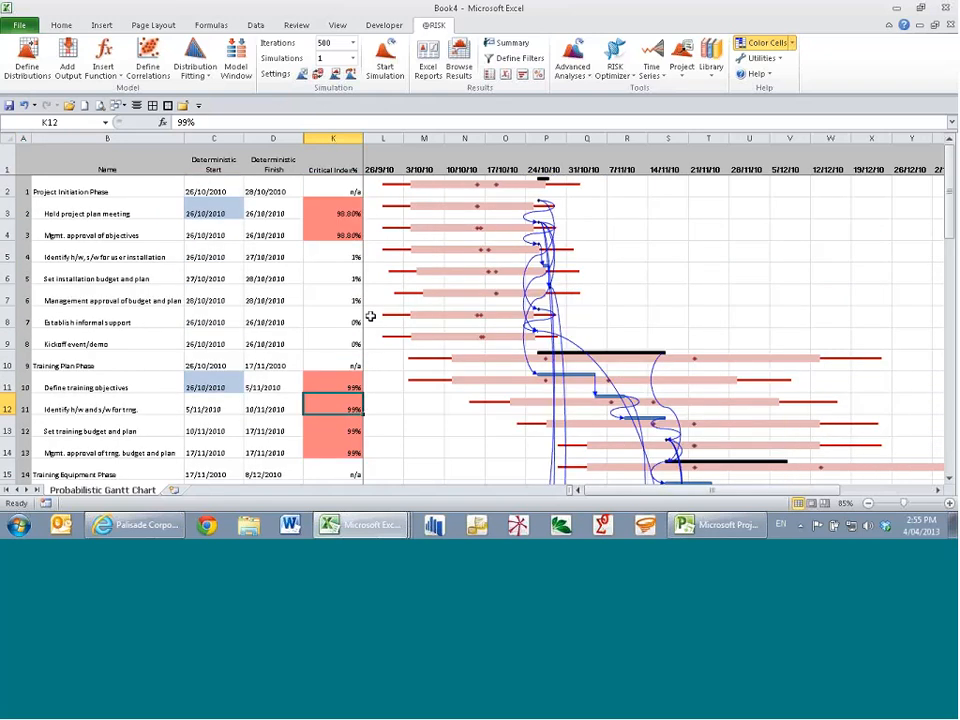
scroll(370, 316, down, 3)
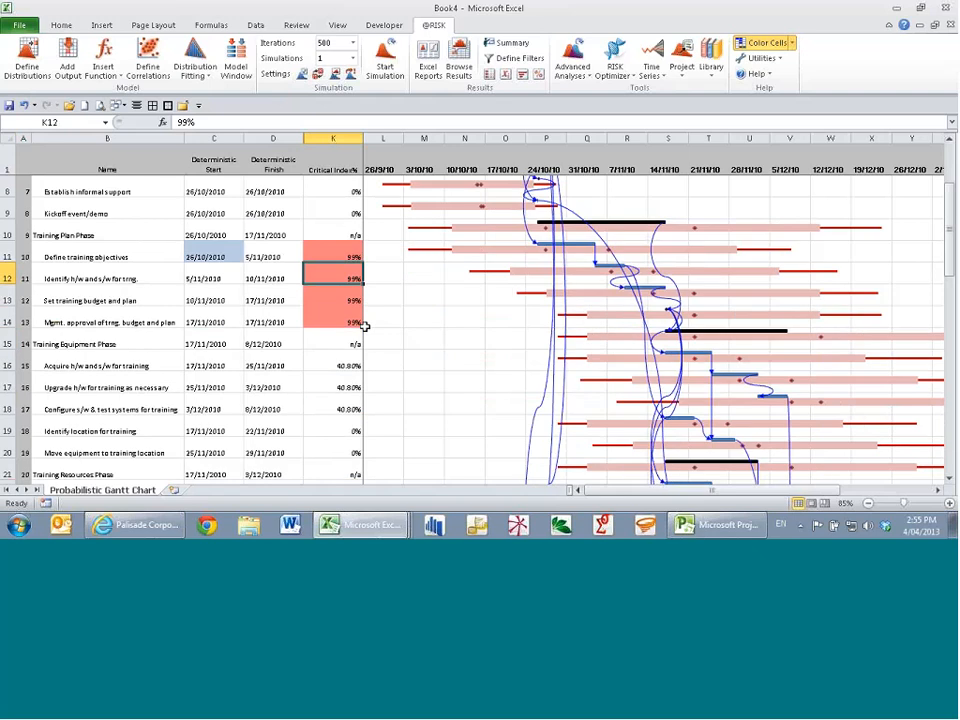
Examine the Critical Index% values of tasks in the training equipment, training resources and user training phases
click(343, 308)
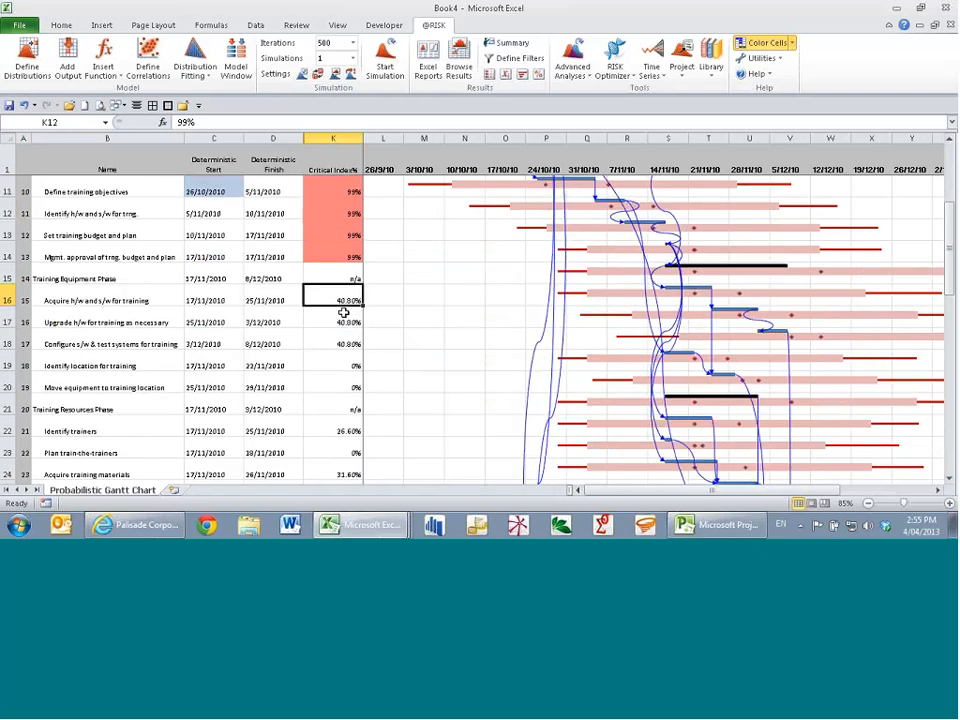
click(335, 321)
click(323, 341)
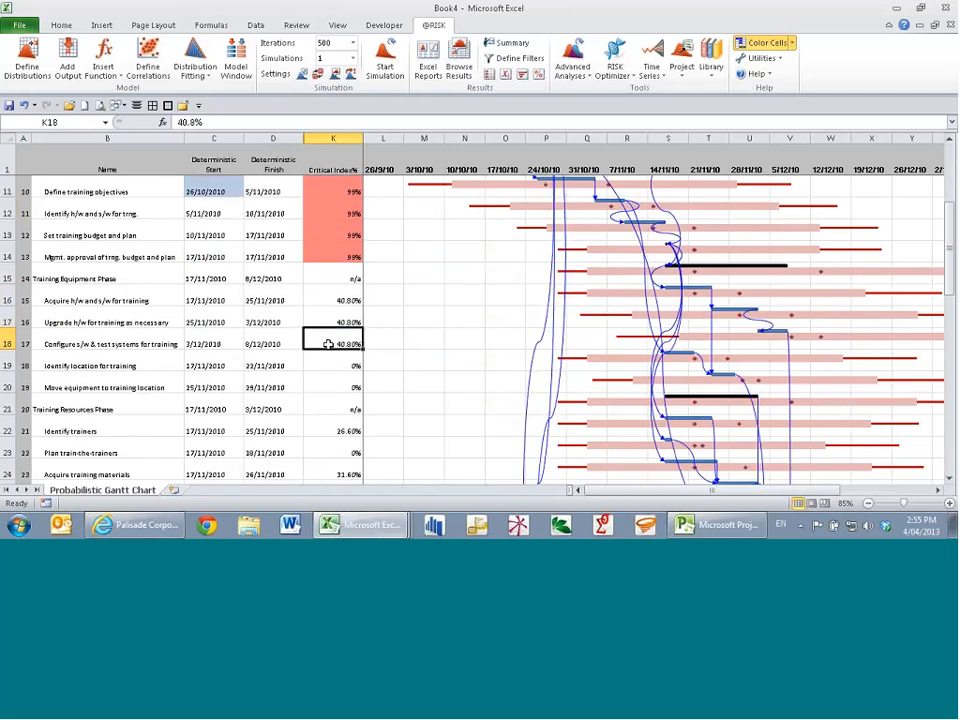
scroll(328, 344, down, 2)
click(328, 344)
click(332, 360)
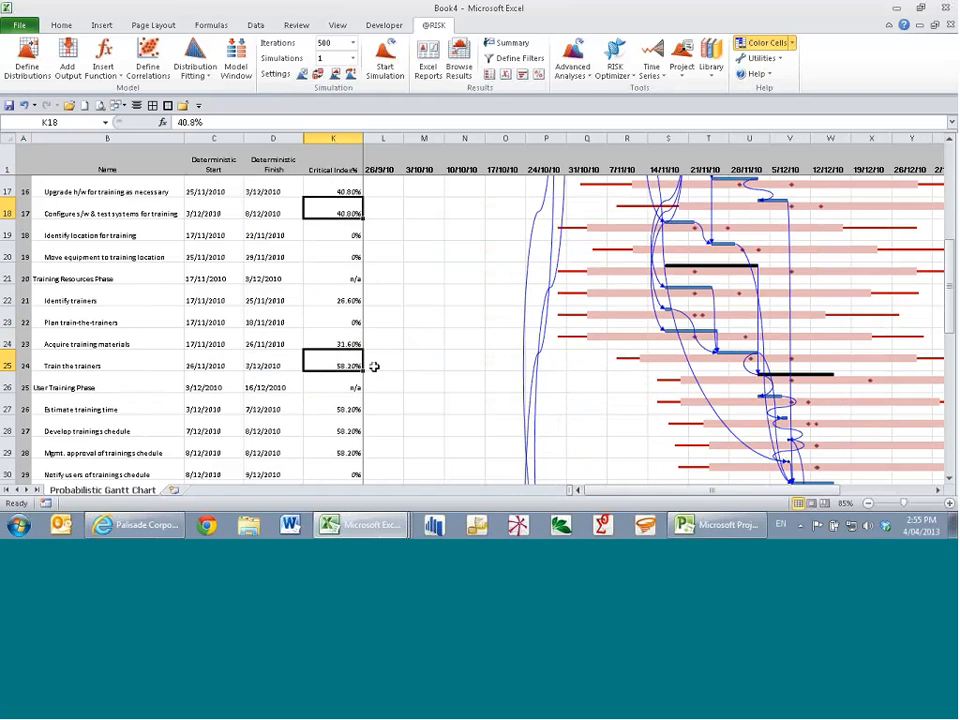
click(338, 410)
click(335, 447)
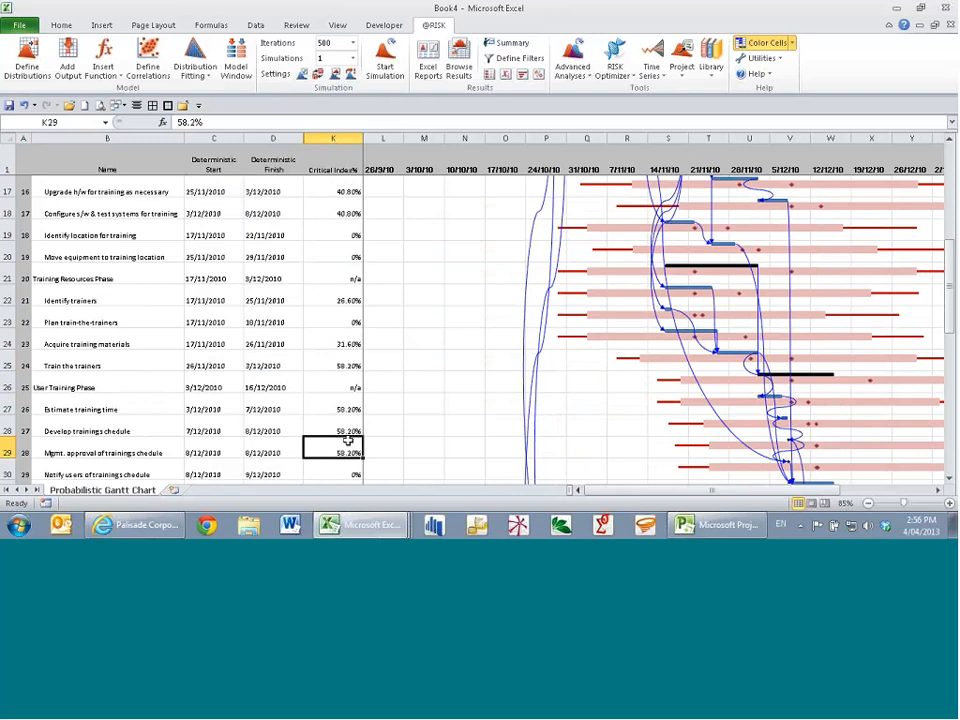
click(349, 342)
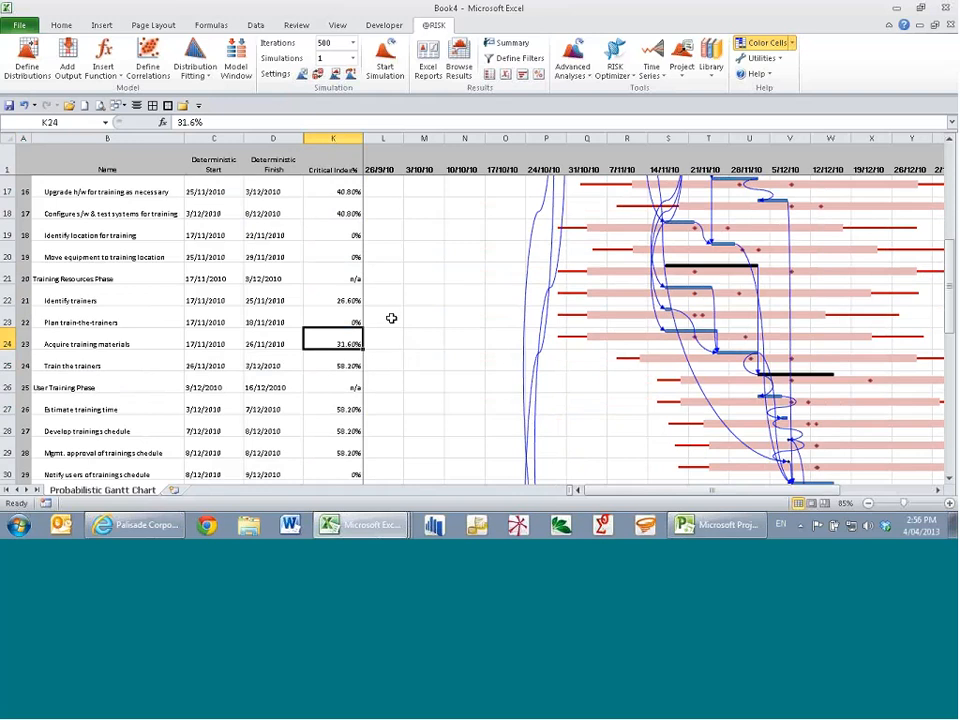
Examine the Critical Index% values of tasks from the data conversion phase through final installation and project completion
scroll(349, 318, down, 2)
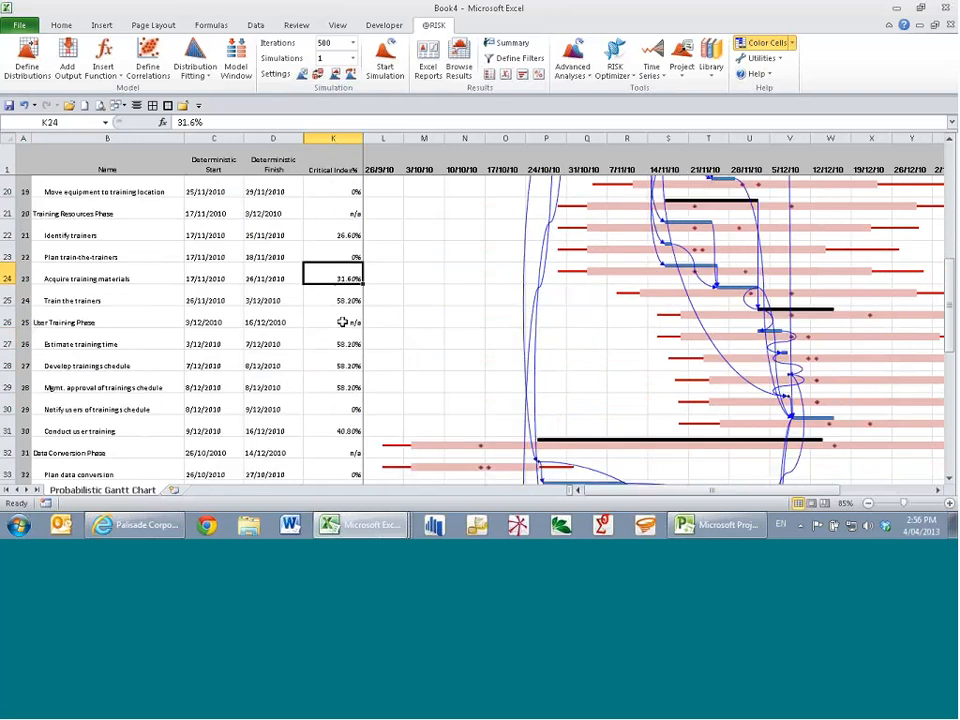
scroll(339, 321, down, 1)
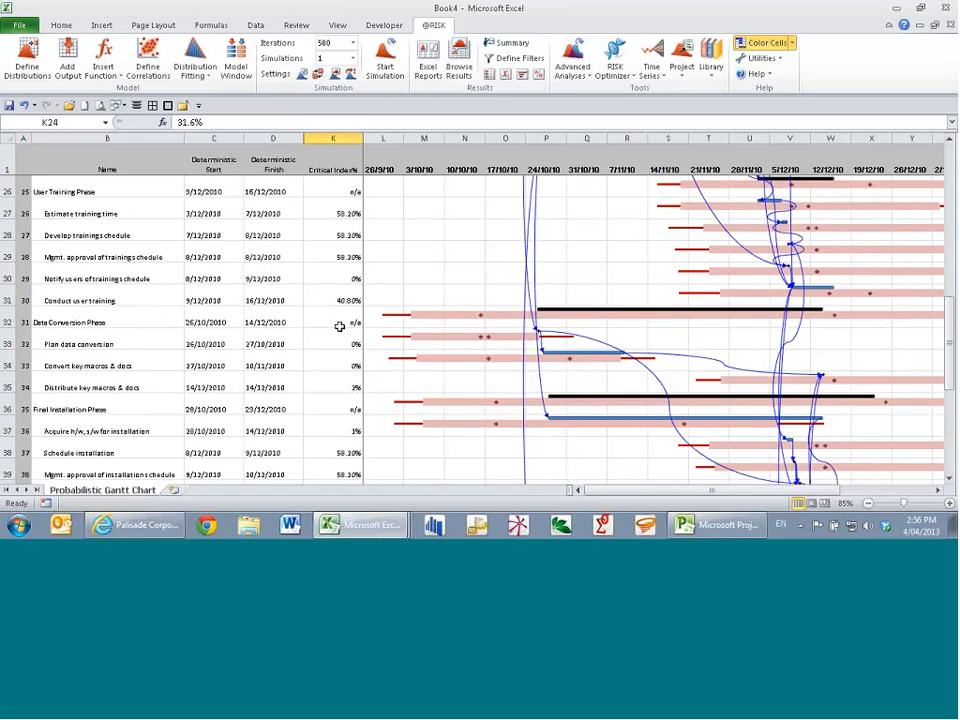
scroll(339, 326, down, 4)
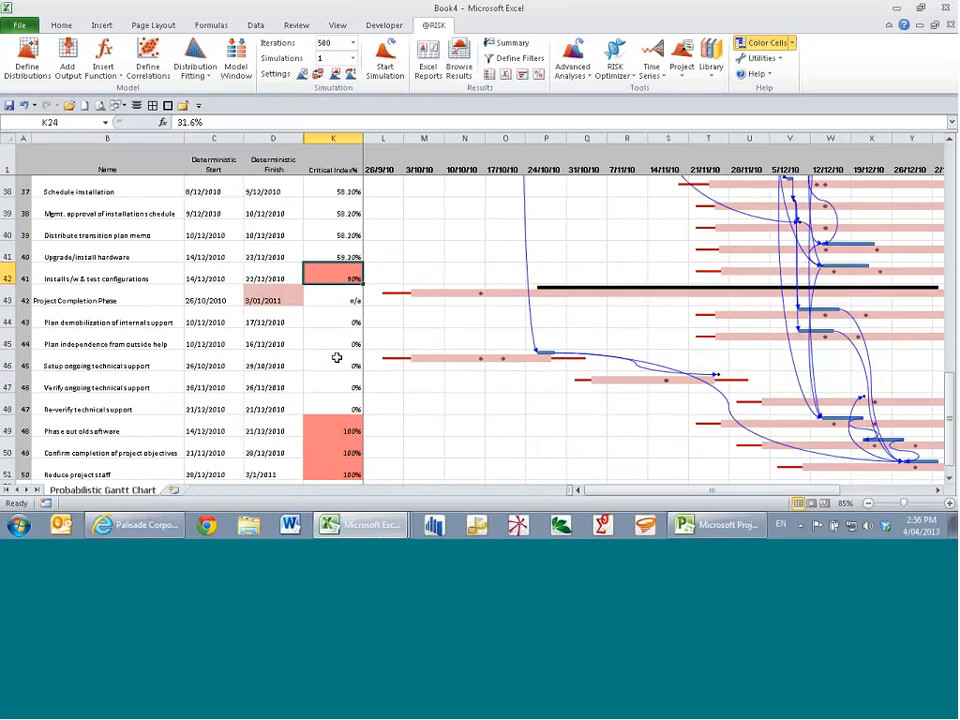
scroll(337, 357, down, 1)
click(345, 214)
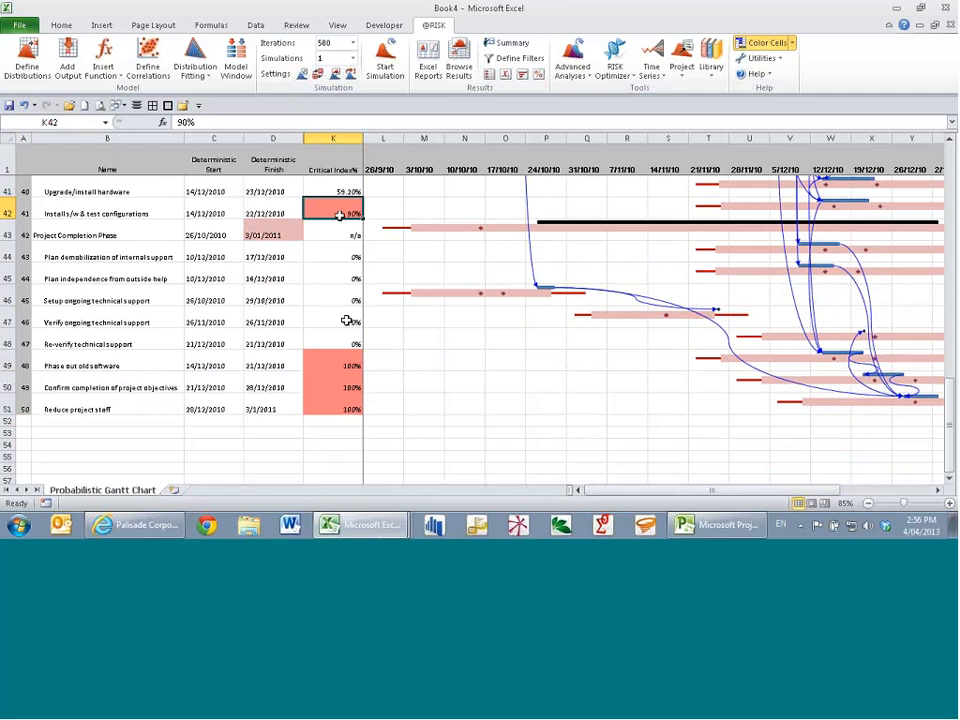
scroll(346, 320, up, 2)
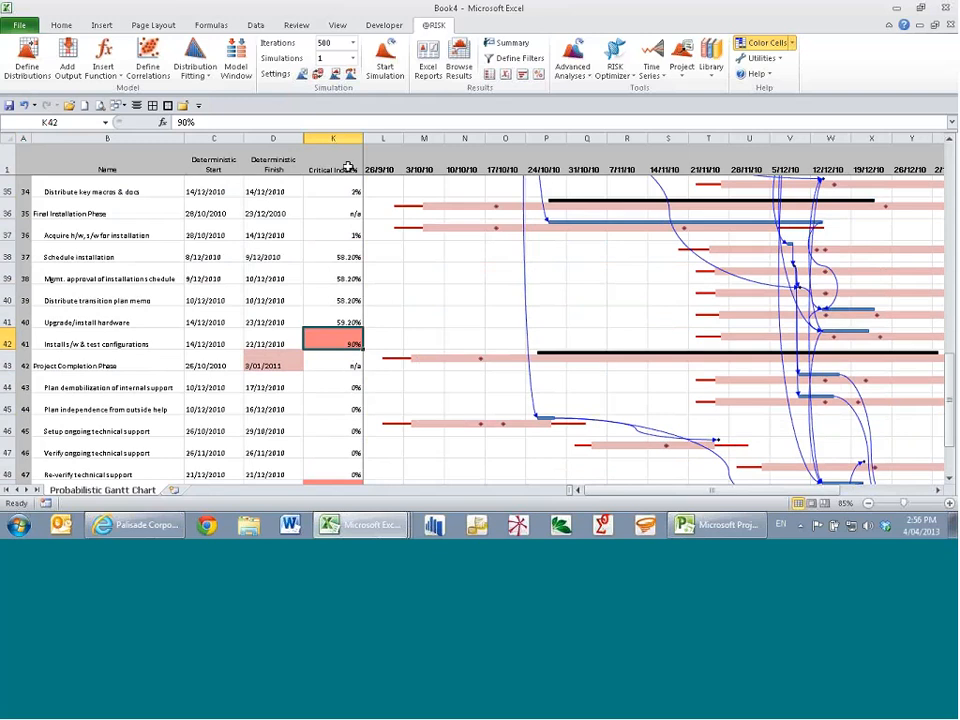
click(336, 300)
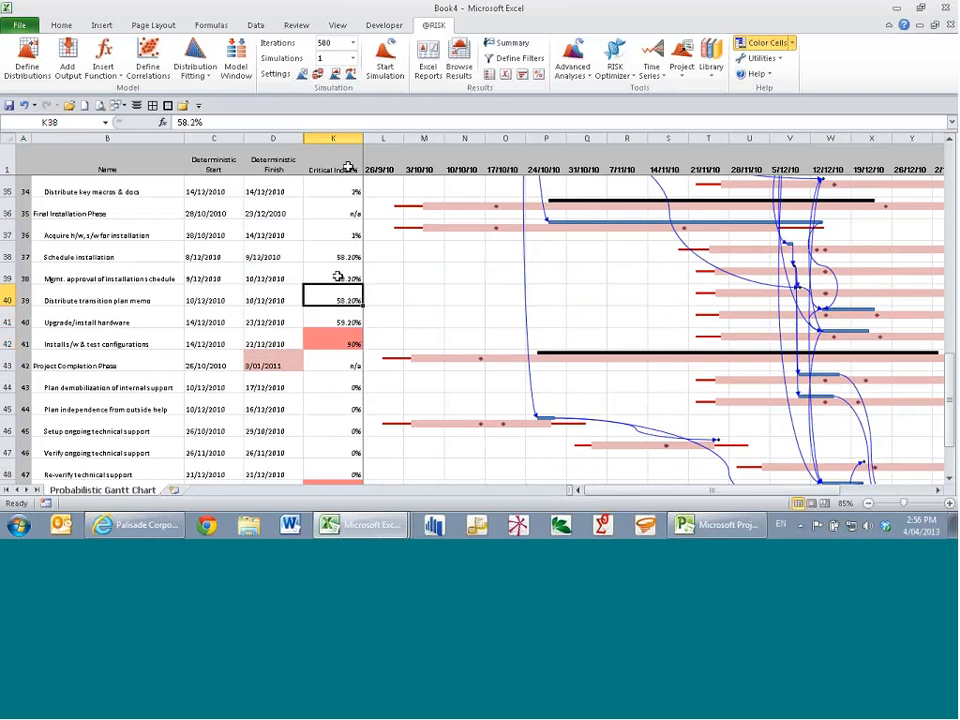
click(336, 257)
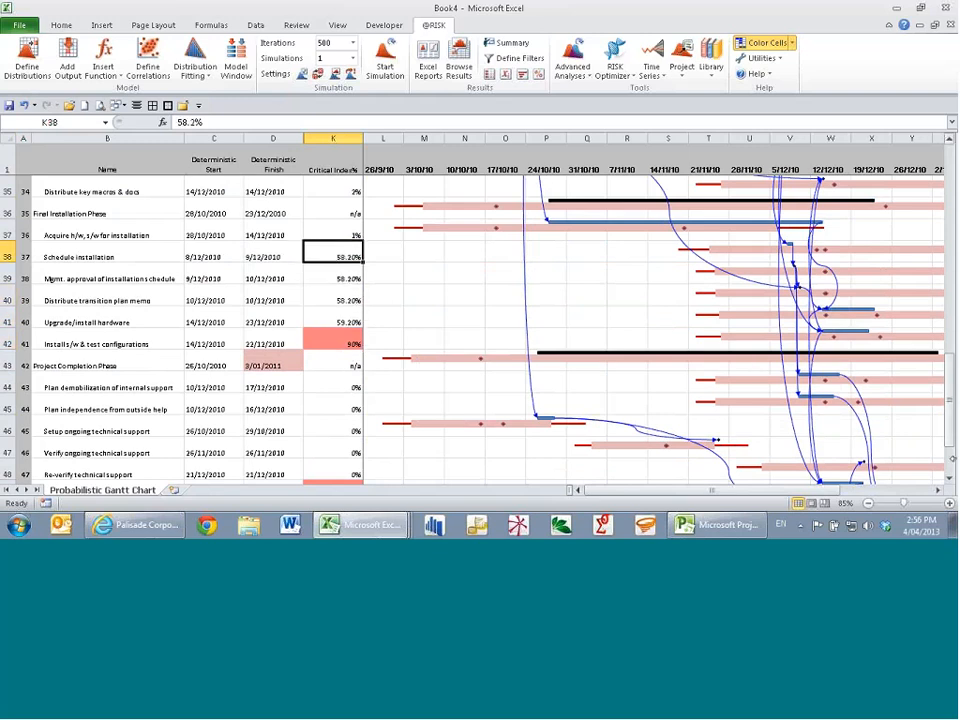
Review the probabilistic Gantt bars and task links across the full timeline, from project completion back to project initiation
click(938, 490)
click(938, 490)
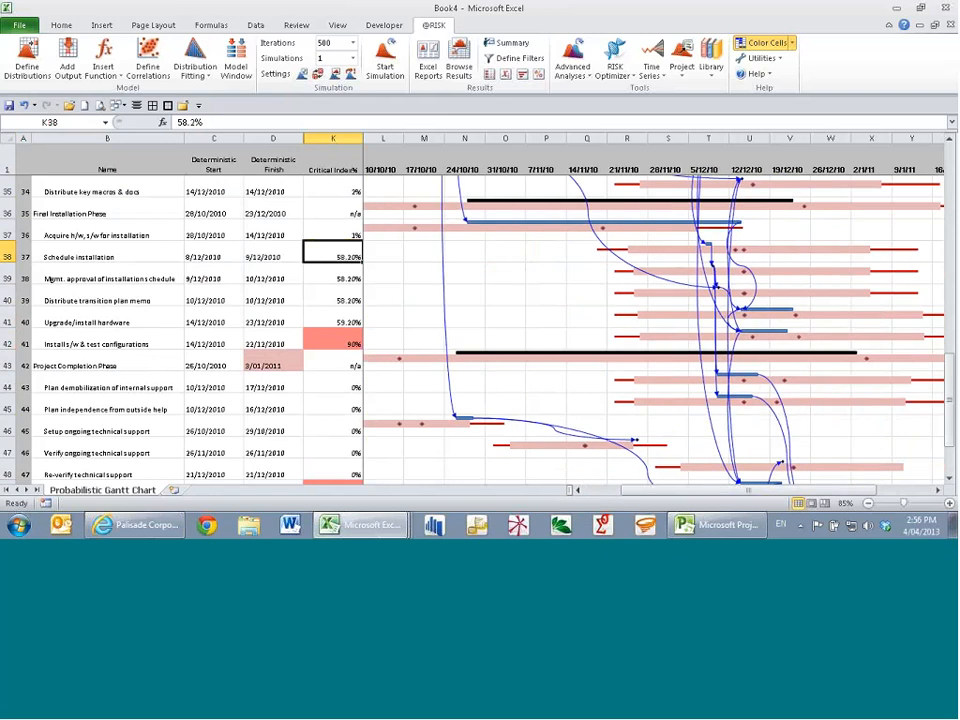
ctrl+scroll(671, 332, down, 2)
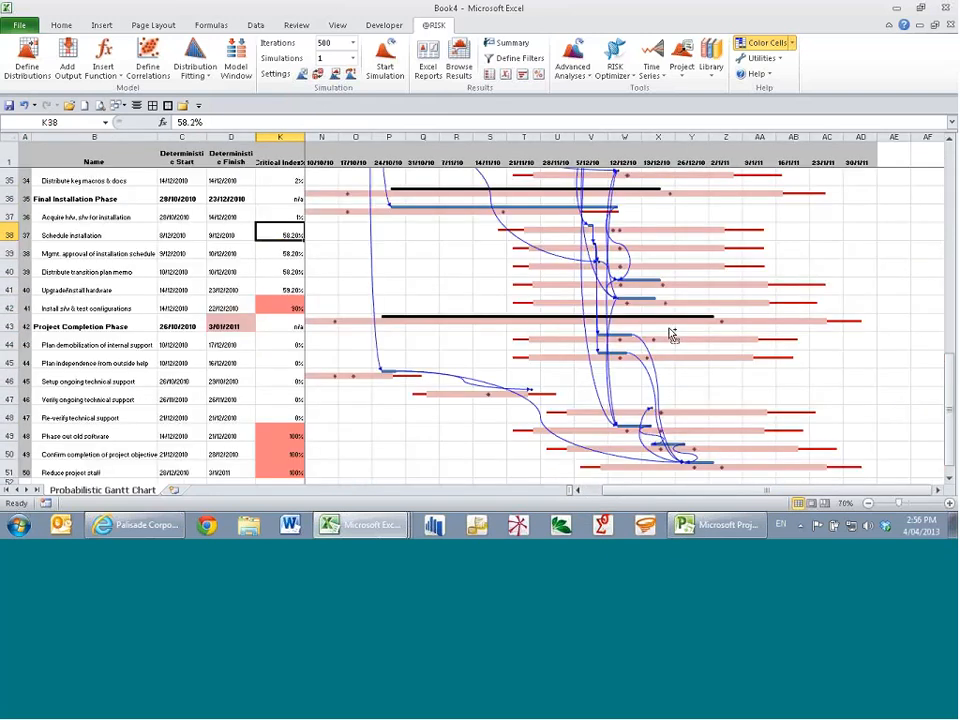
scroll(710, 352, up, 5)
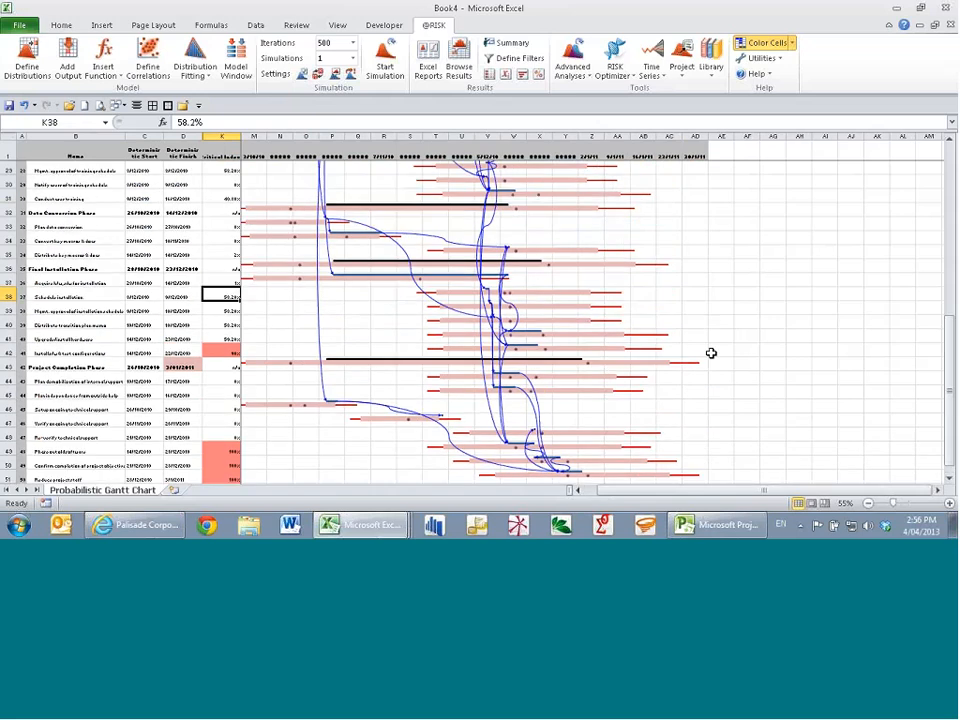
scroll(711, 353, up, 1)
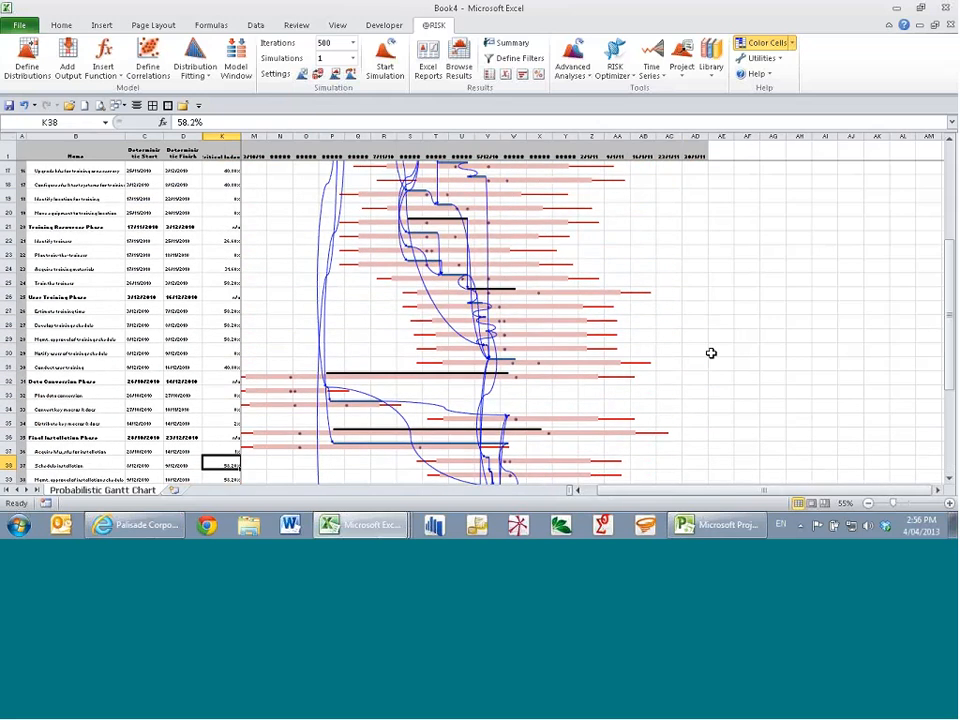
scroll(711, 353, up, 3)
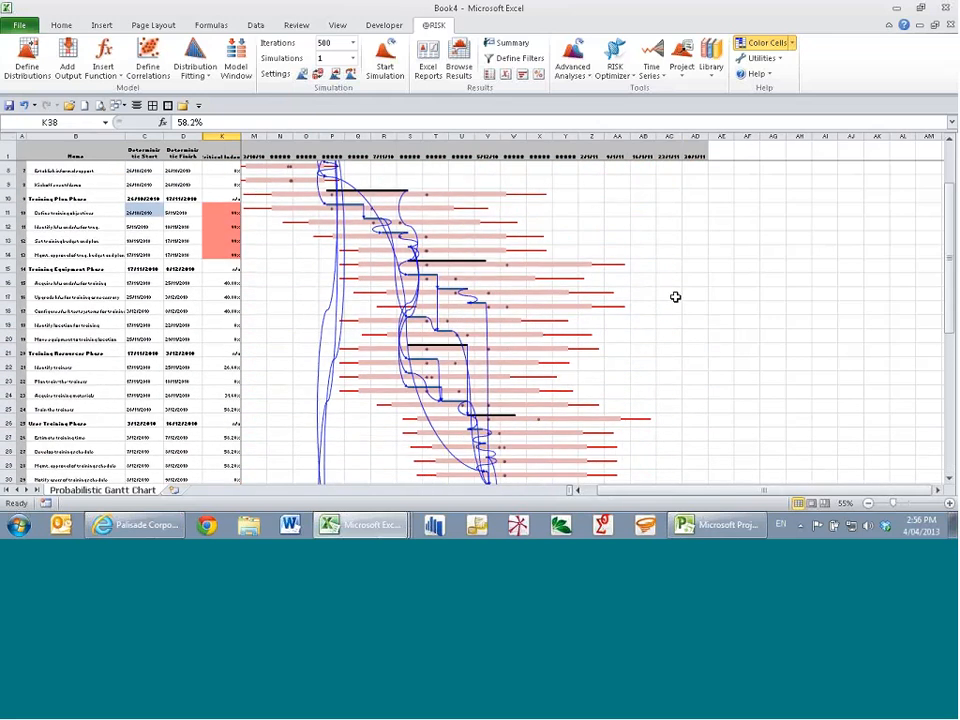
scroll(675, 297, down, 7)
scroll(698, 306, up, 9)
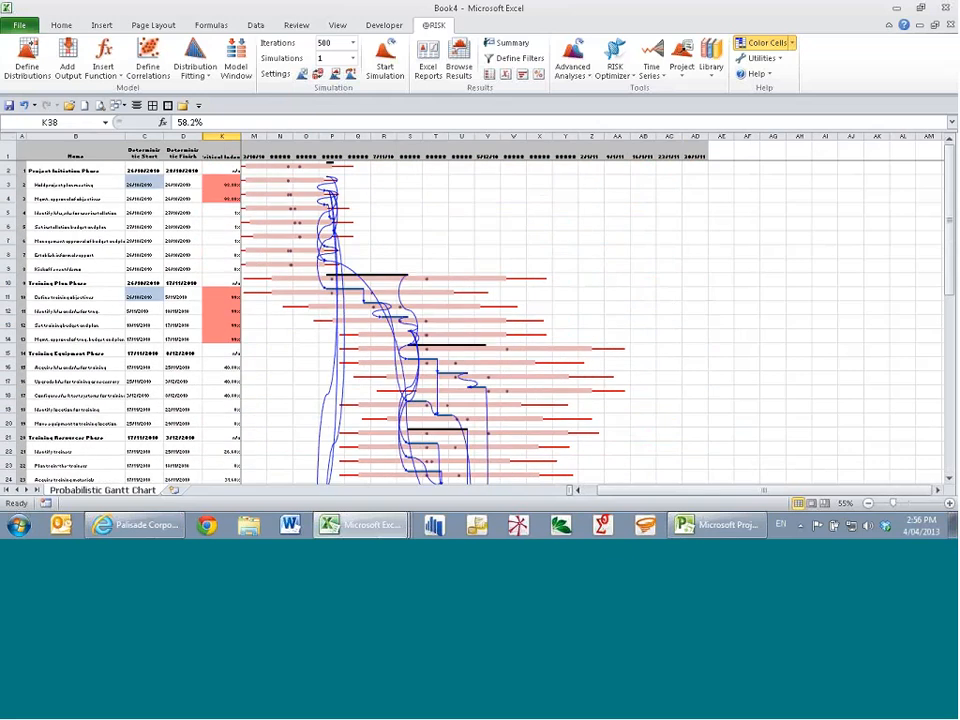
click(578, 490)
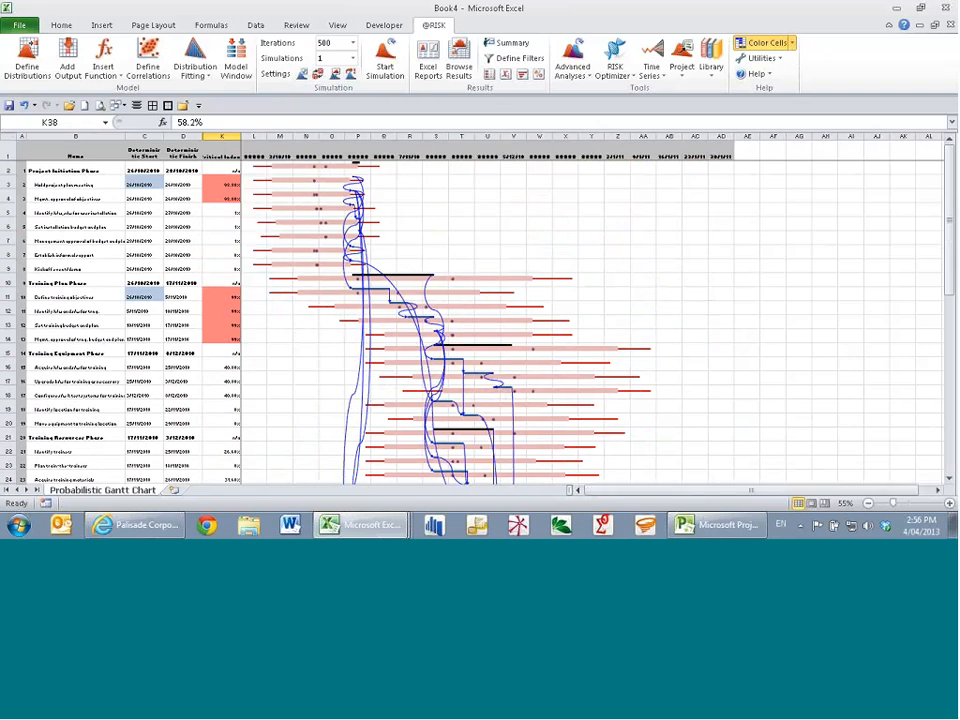
Compare the generated chart with the original Tasks schedule in the Probabilistic Gantt and Critical Index.xlsx workbook
key(alt+Tab)
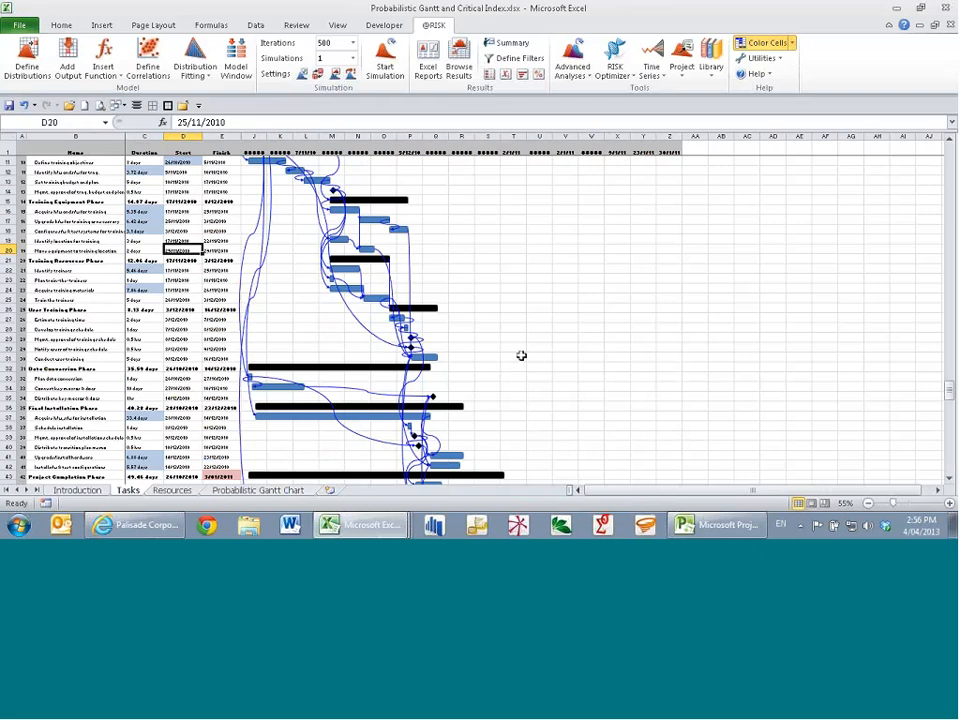
key(alt+Tab)
key(alt+Tab)
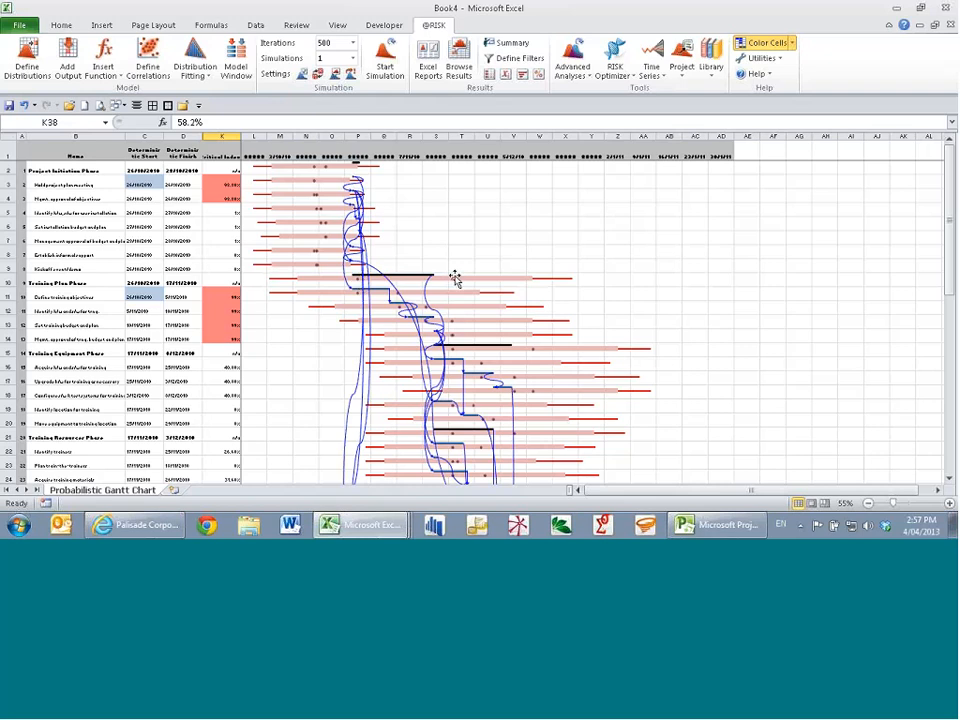
Examine how the start and finish ranges of the Gantt bars spread through every phase of the generated chart
scroll(687, 262, down, 1)
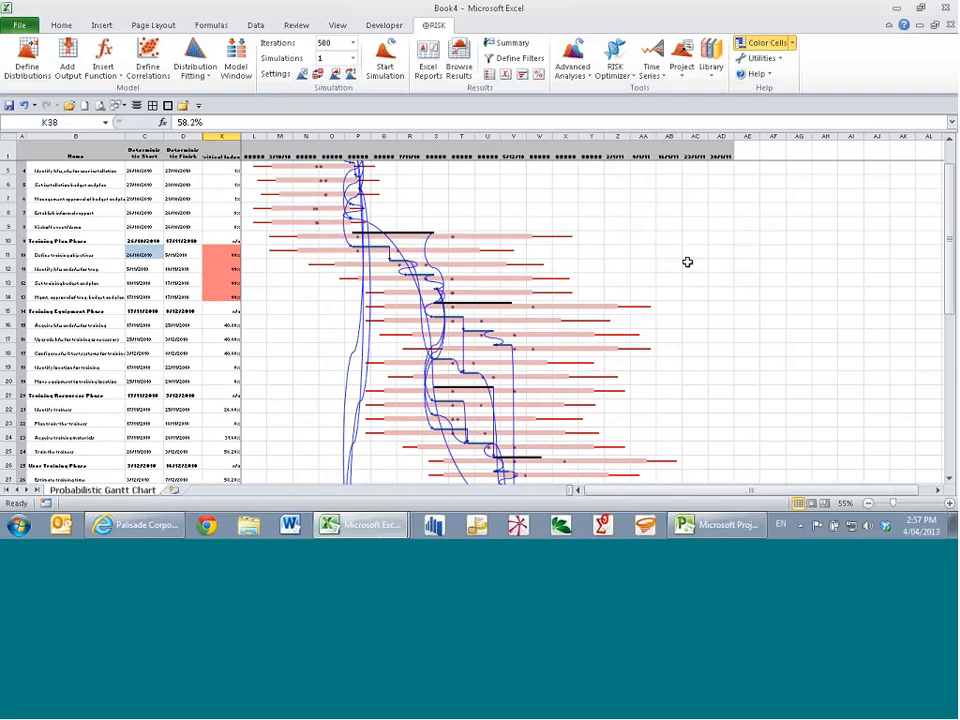
scroll(687, 262, down, 1)
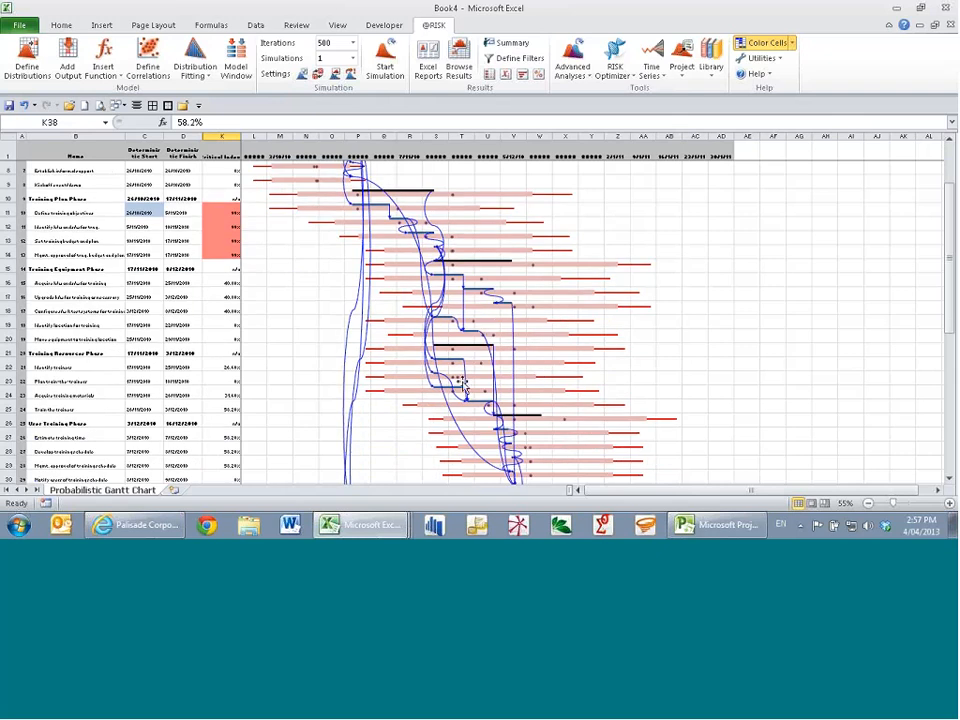
scroll(465, 380, down, 1)
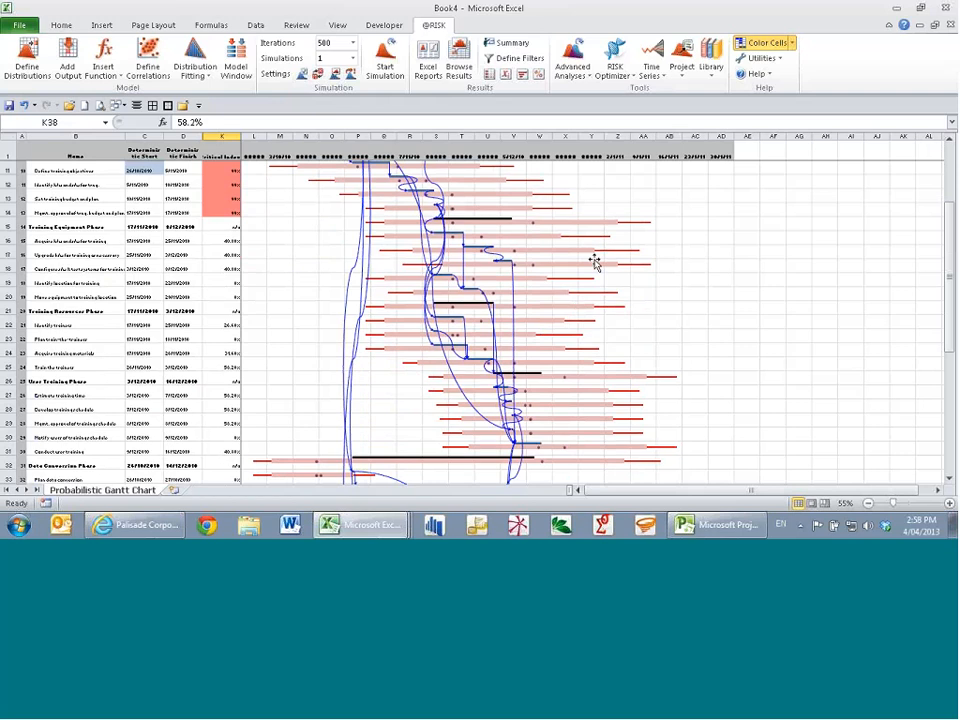
scroll(606, 377, down, 4)
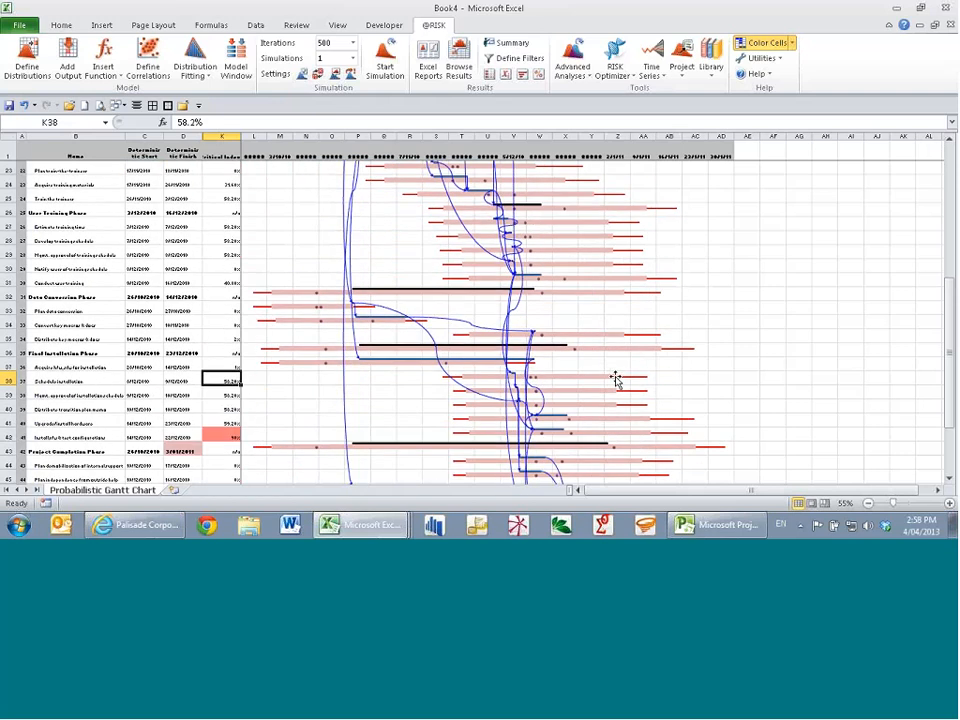
scroll(616, 379, down, 1)
scroll(616, 379, down, 3)
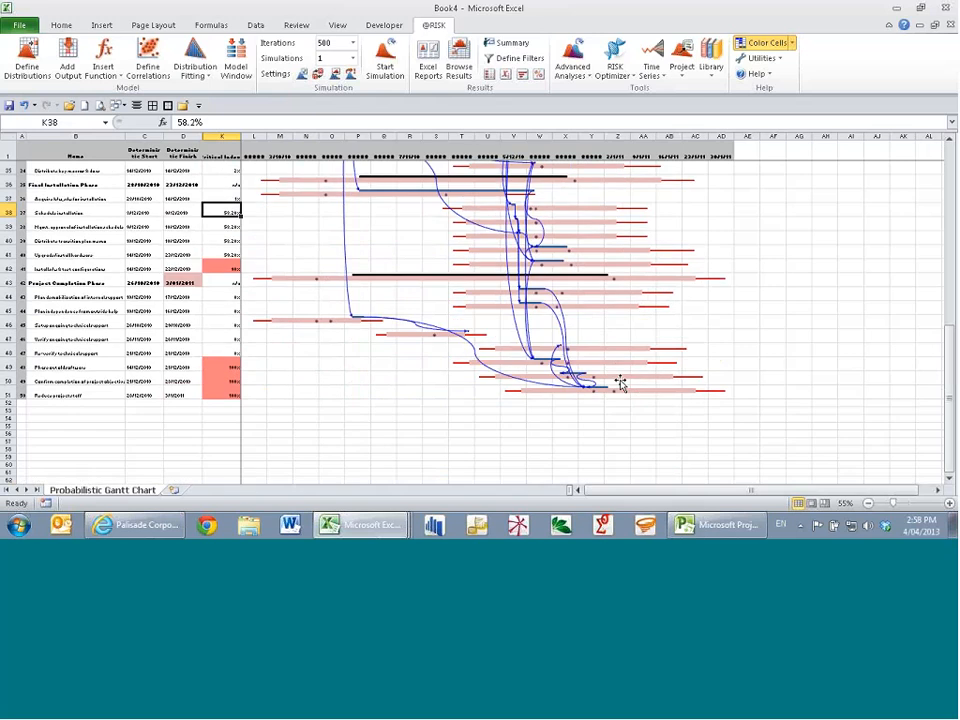
scroll(612, 380, up, 4)
scroll(608, 380, up, 7)
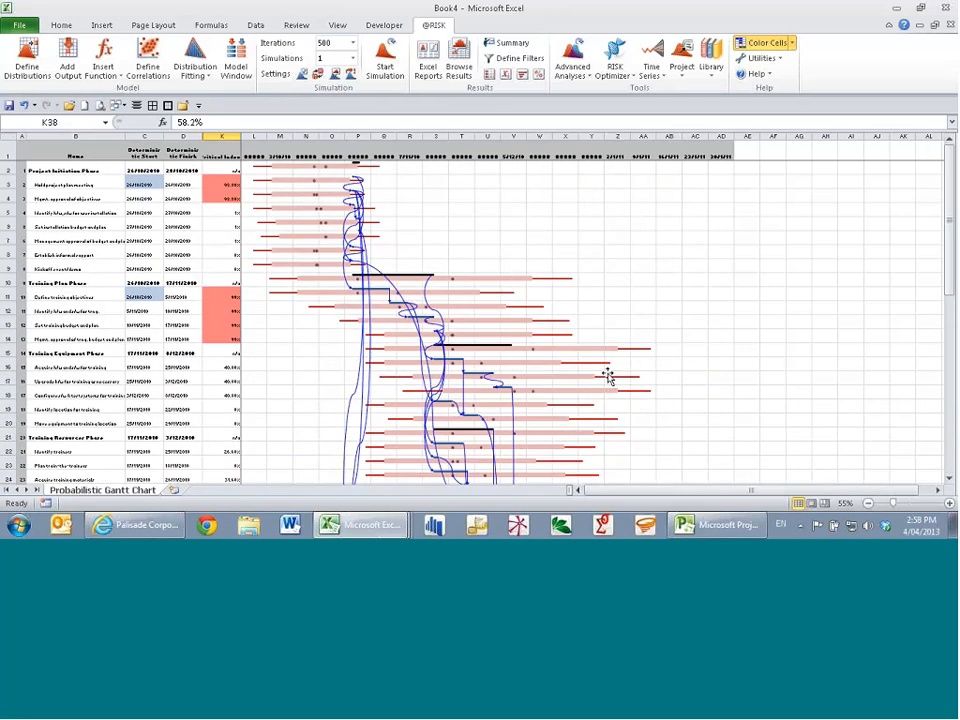
scroll(297, 325, up, 2)
scroll(297, 325, up, 1)
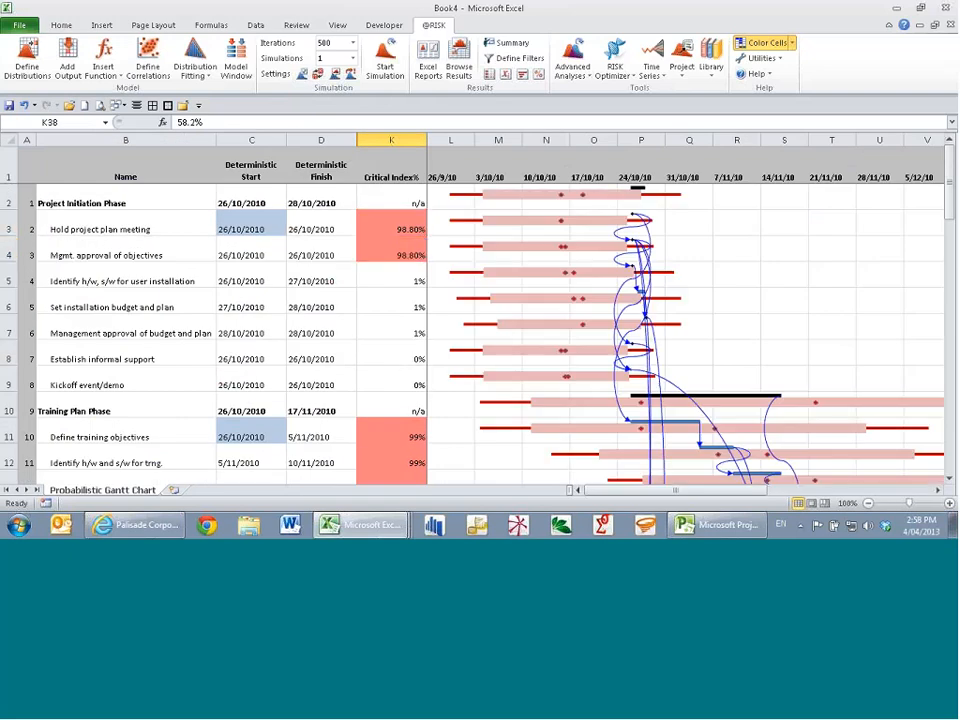
Close the generated probabilistic Gantt chart workbook without saving its changes
click(262, 437)
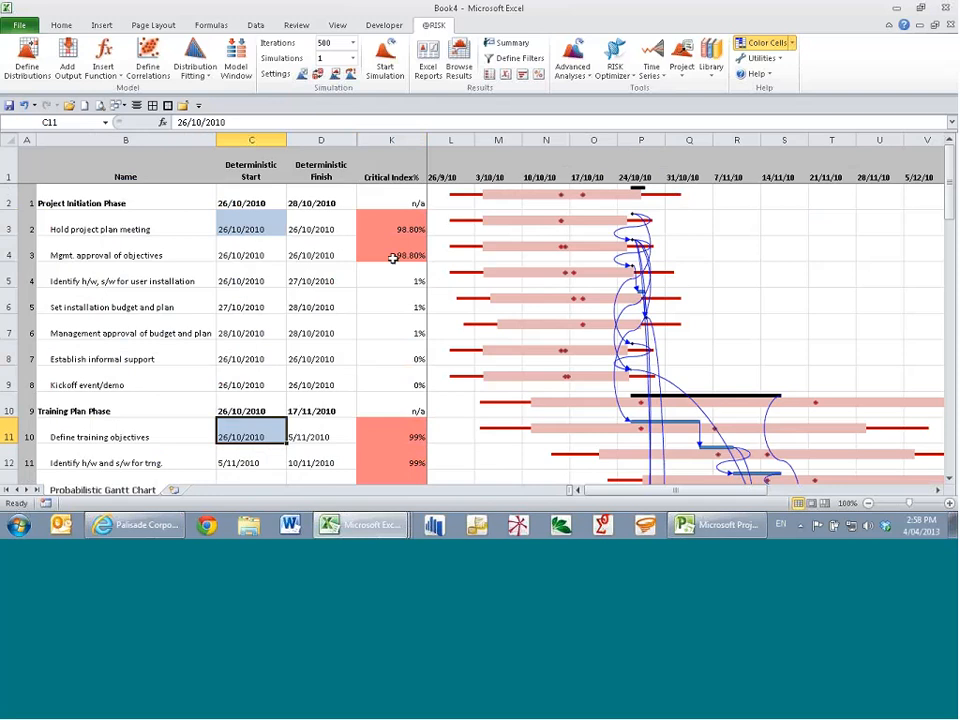
key(ctrl+w)
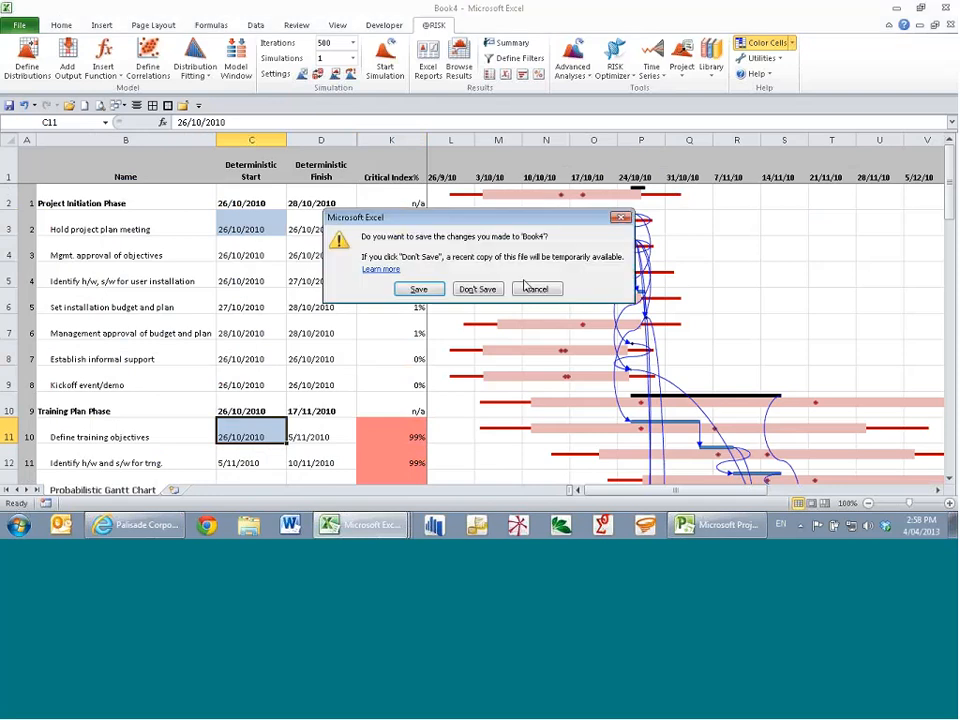
click(480, 287)
Try the Cruciality sensitivity type on tasks with input risks in the Probabilistic Gantt chart settings, and dismiss the settings without generating a chart
scroll(216, 332, up, 2)
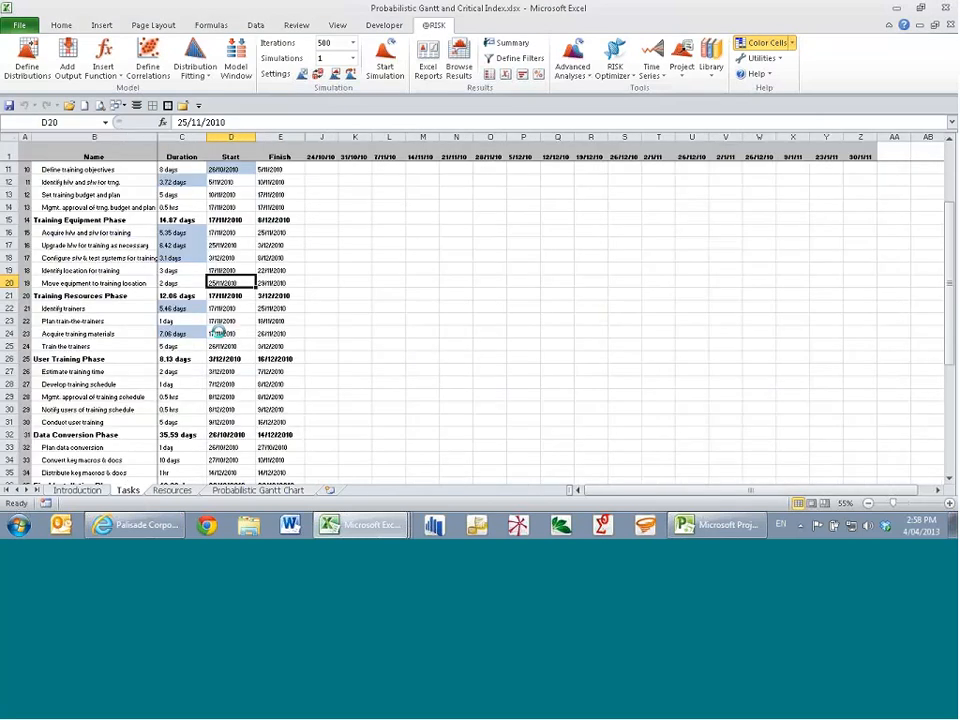
scroll(340, 344, up, 1)
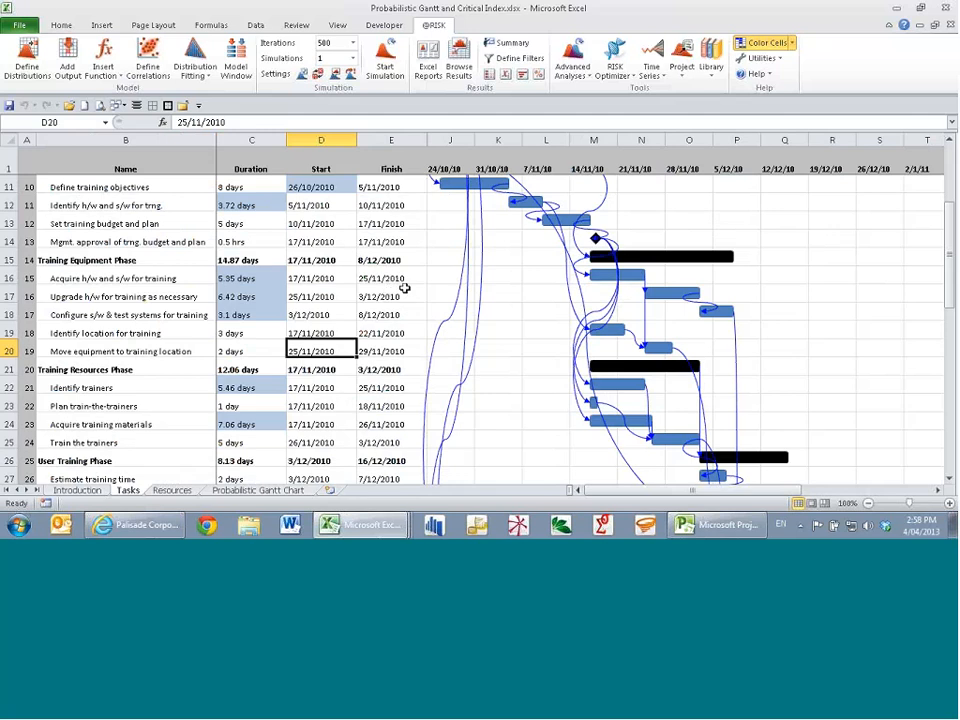
click(395, 315)
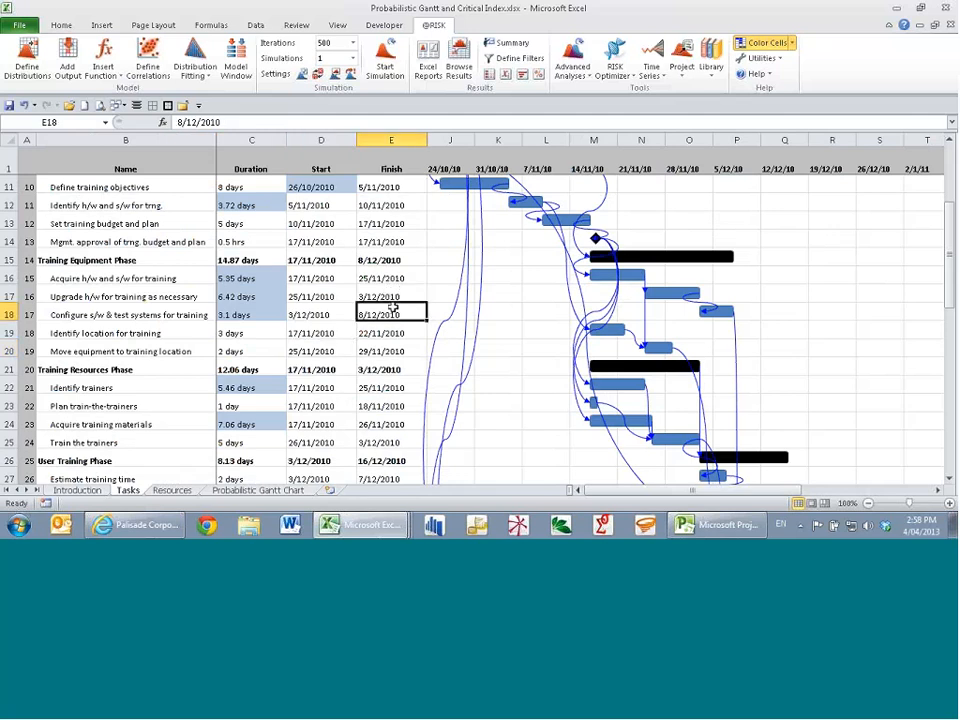
scroll(452, 261, up, 2)
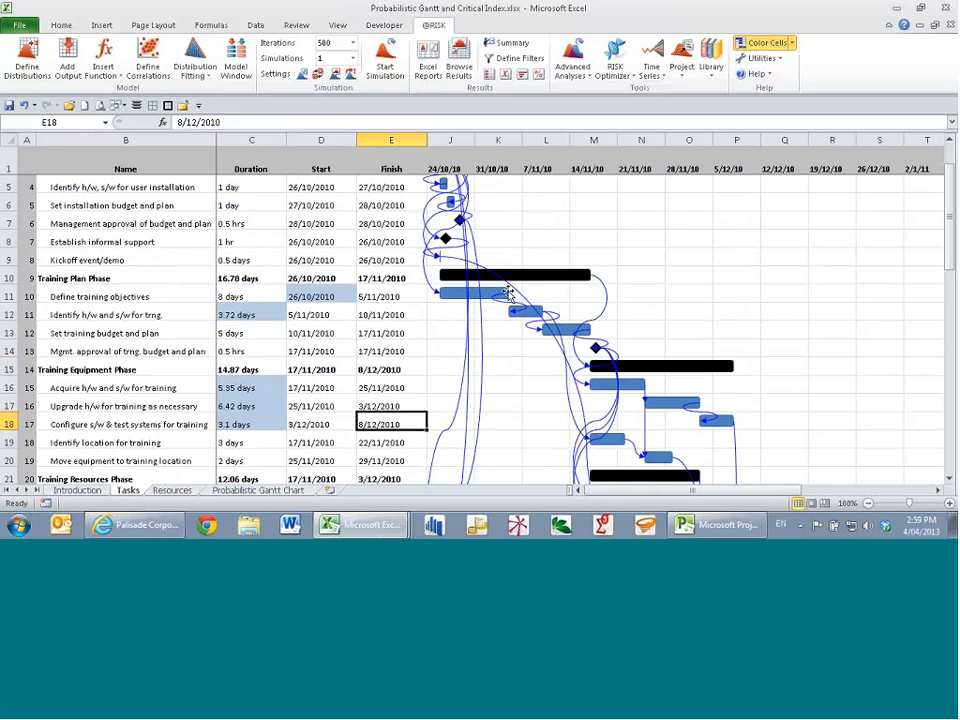
click(682, 60)
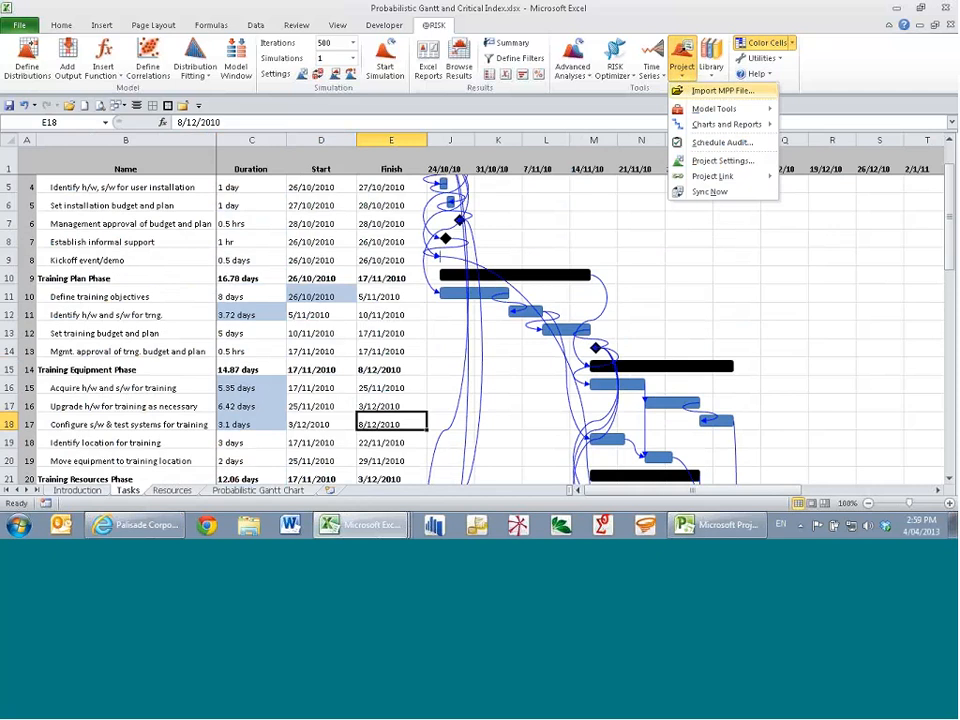
mouse_move(698, 118)
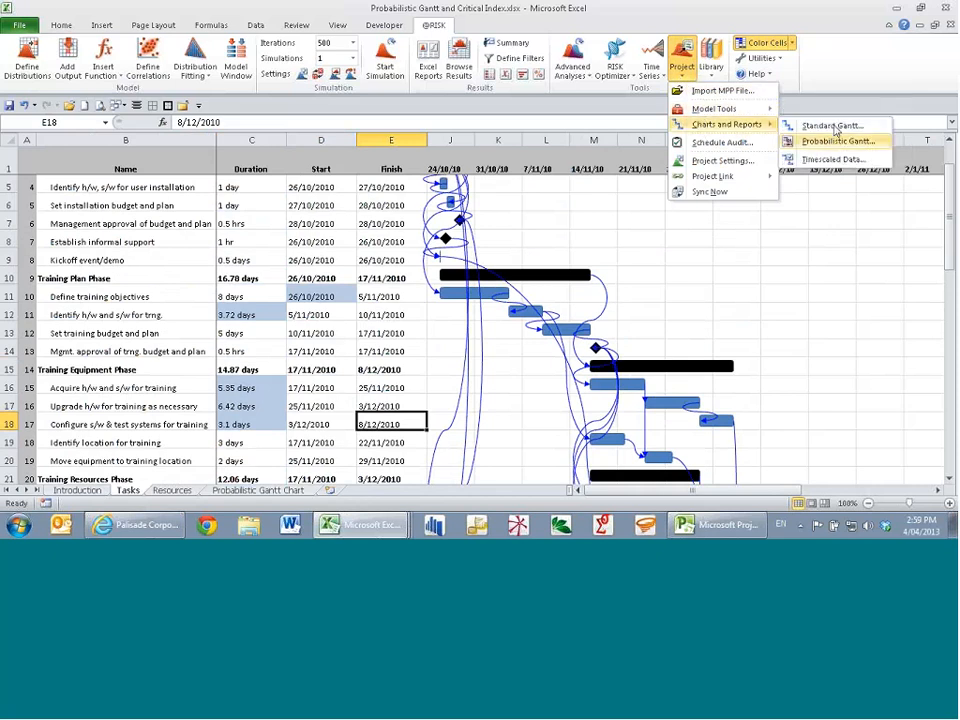
click(837, 144)
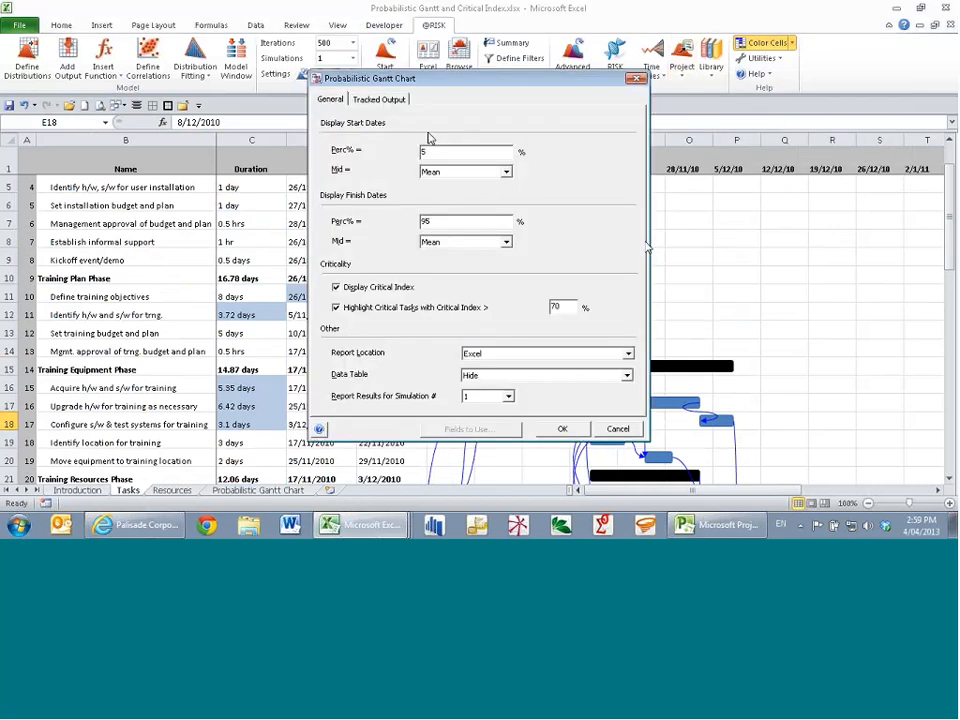
click(379, 99)
click(366, 216)
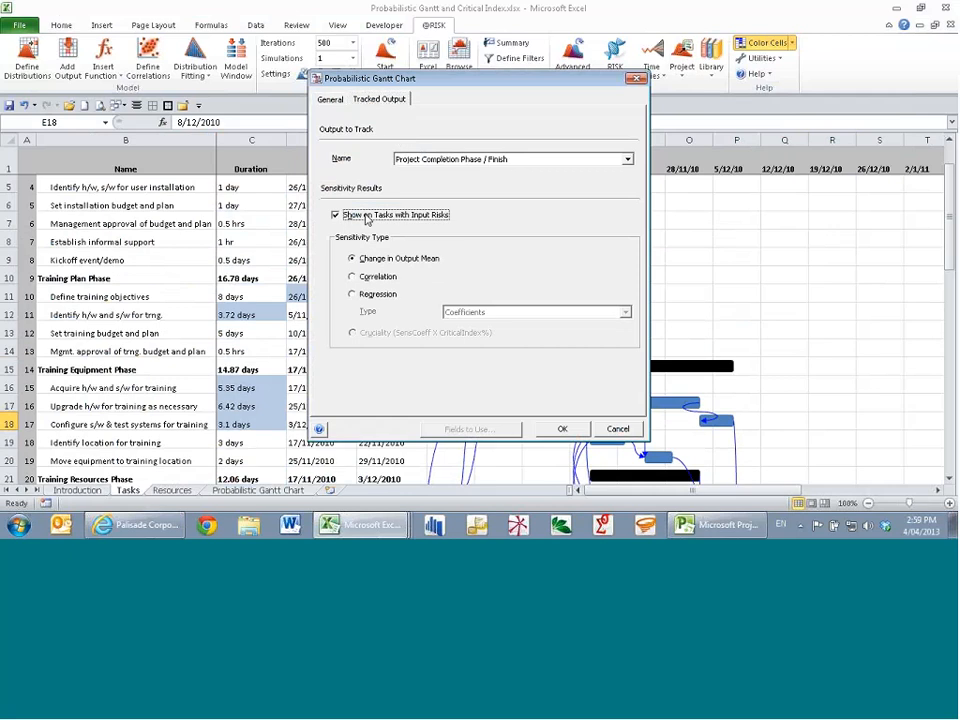
click(400, 332)
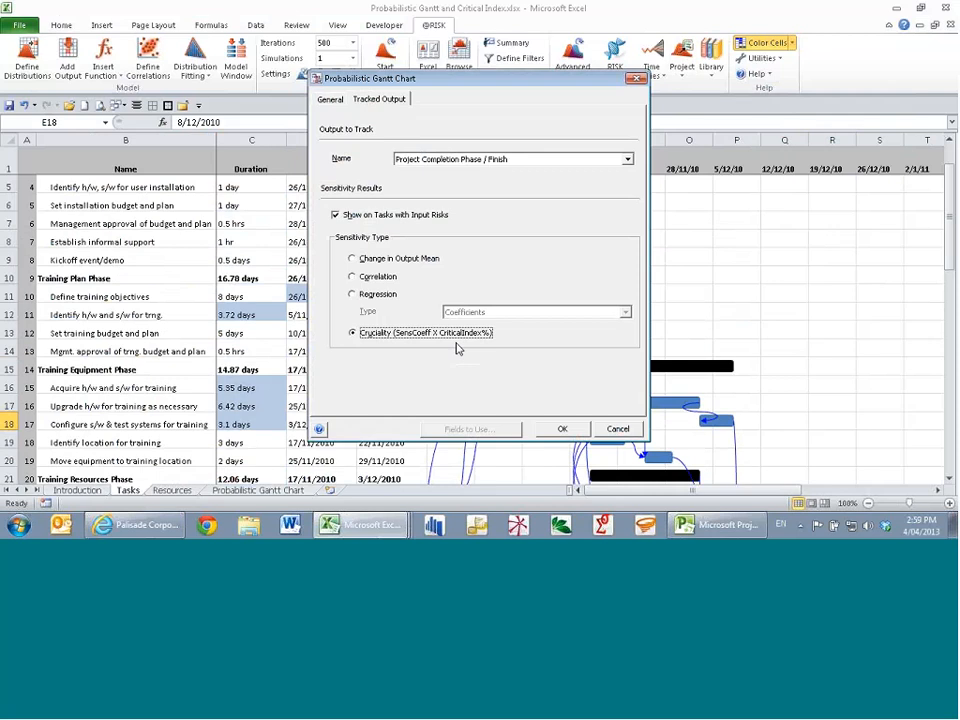
click(381, 337)
click(618, 429)
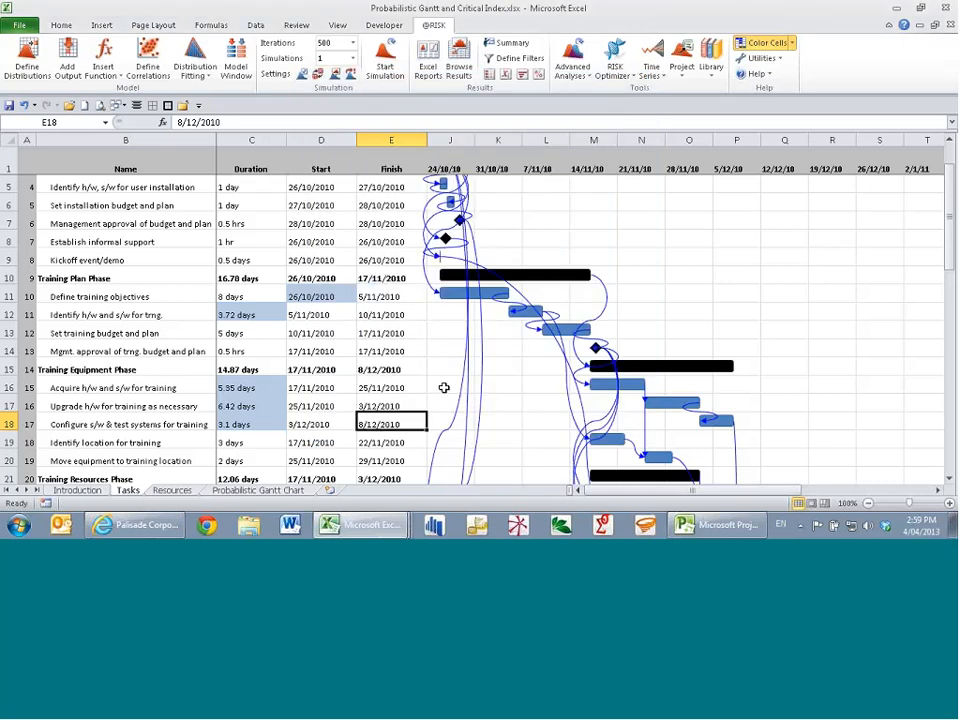
Close the Probabilistic Gantt and Critical Index.xlsx workbook without saving its changes
key(ctrl+w)
key(Tab)
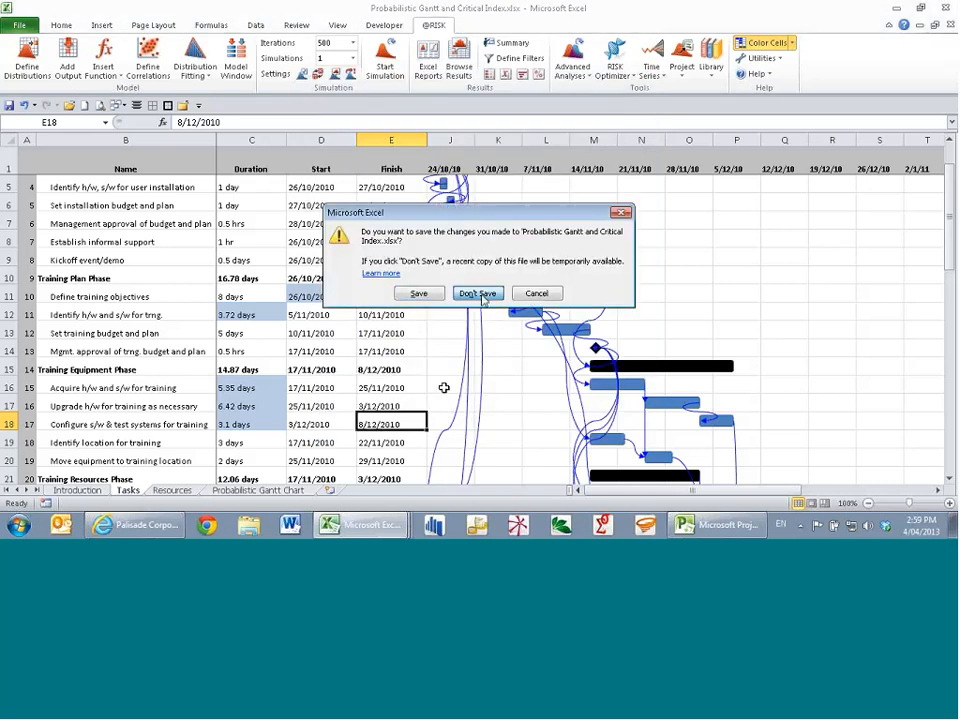
key(Return)
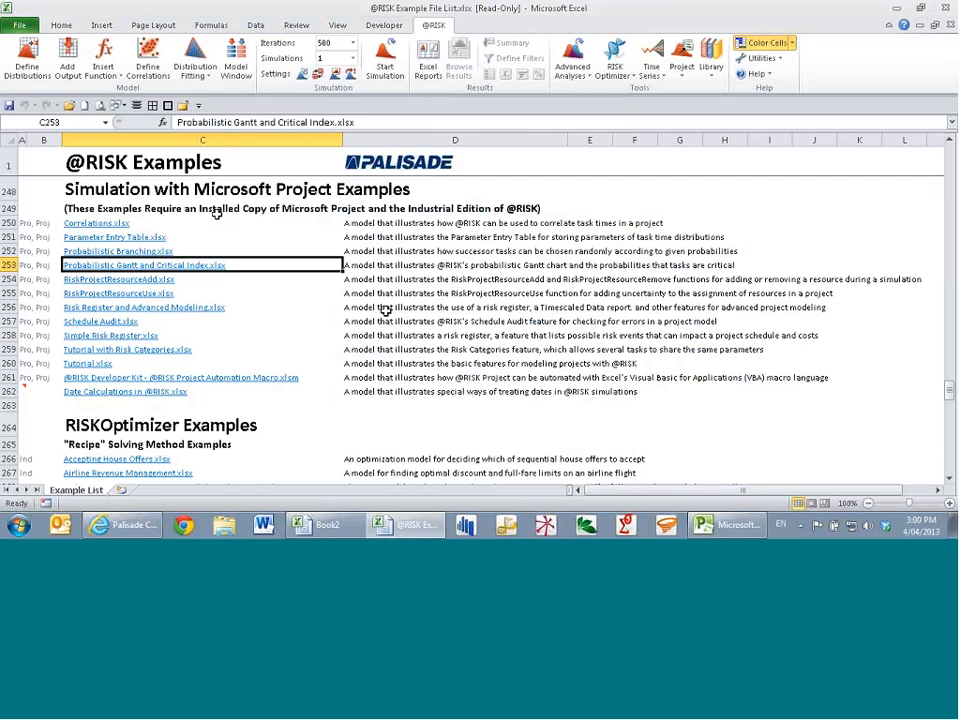
click(95, 224)
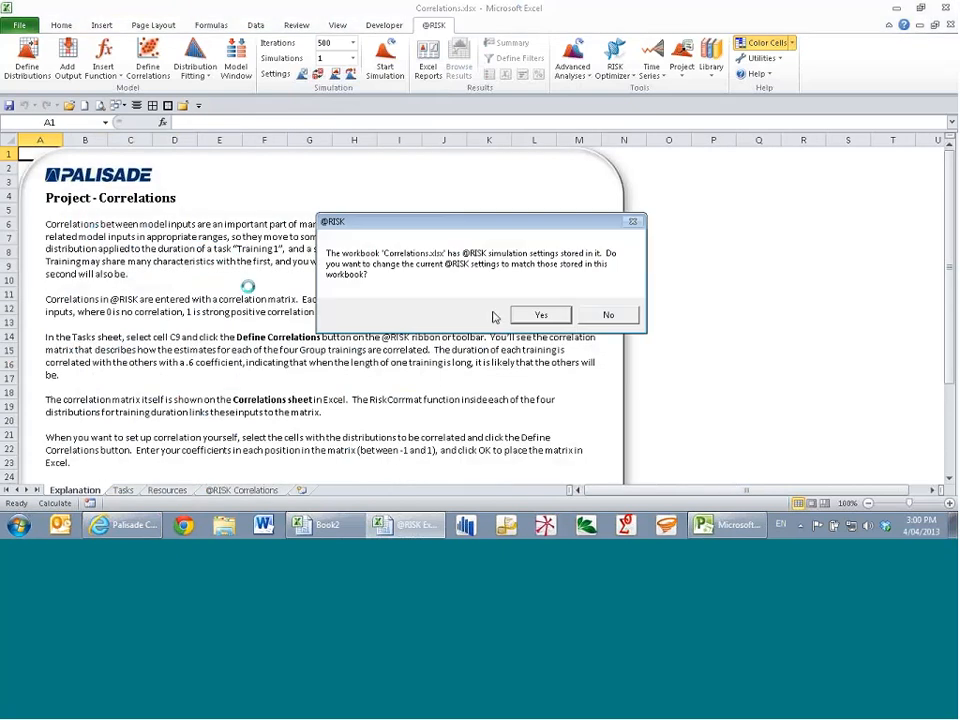
click(538, 315)
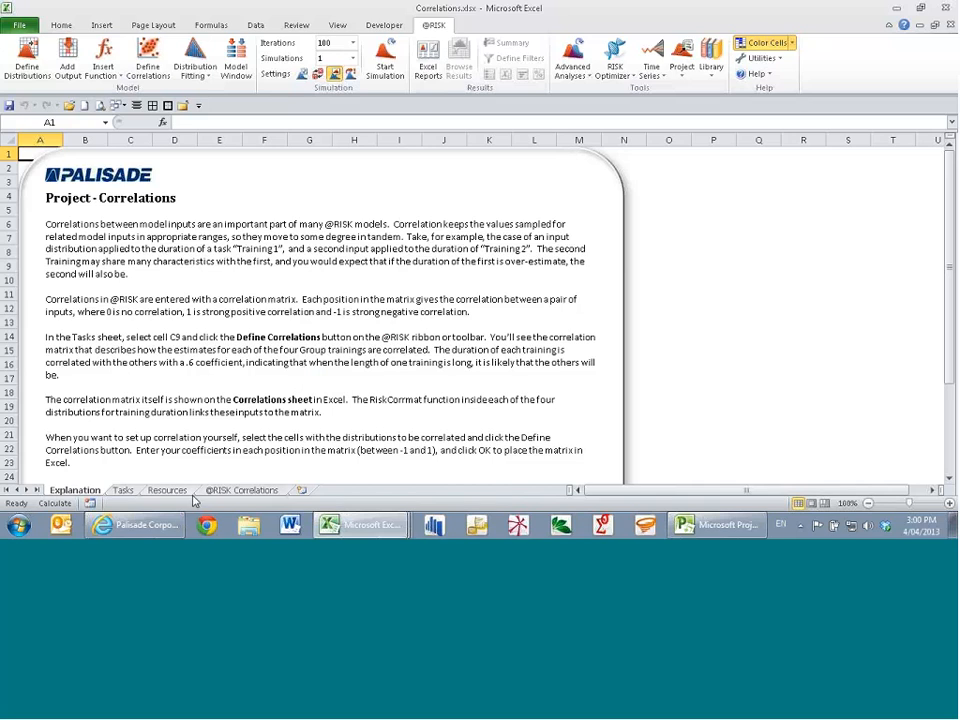
click(240, 491)
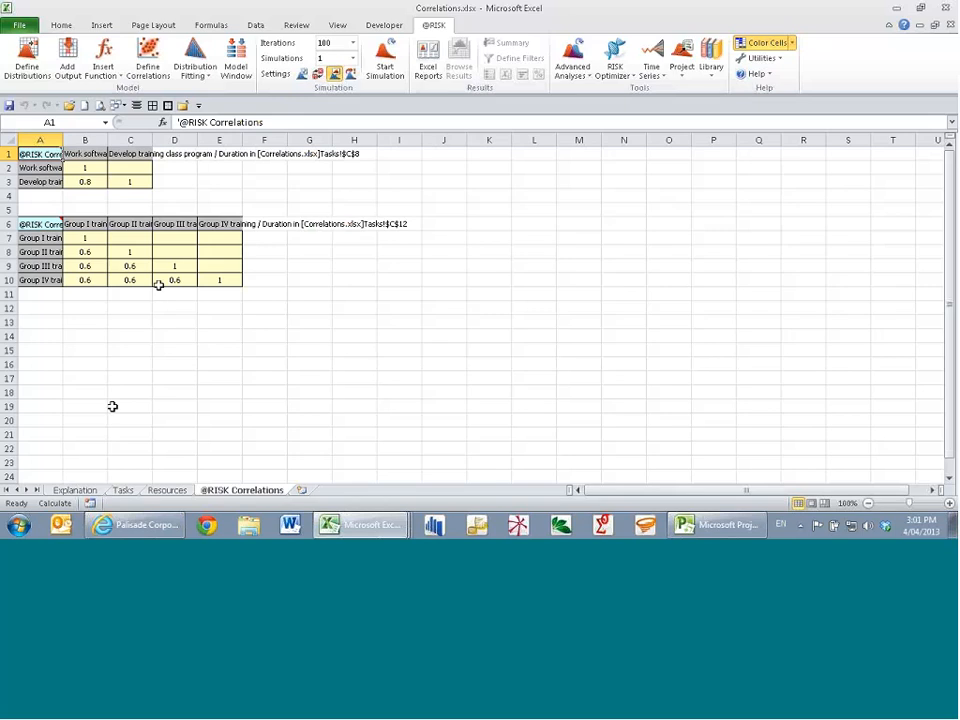
Inspect the duration distribution formulas of the database training tasks on the Tasks sheet
click(123, 490)
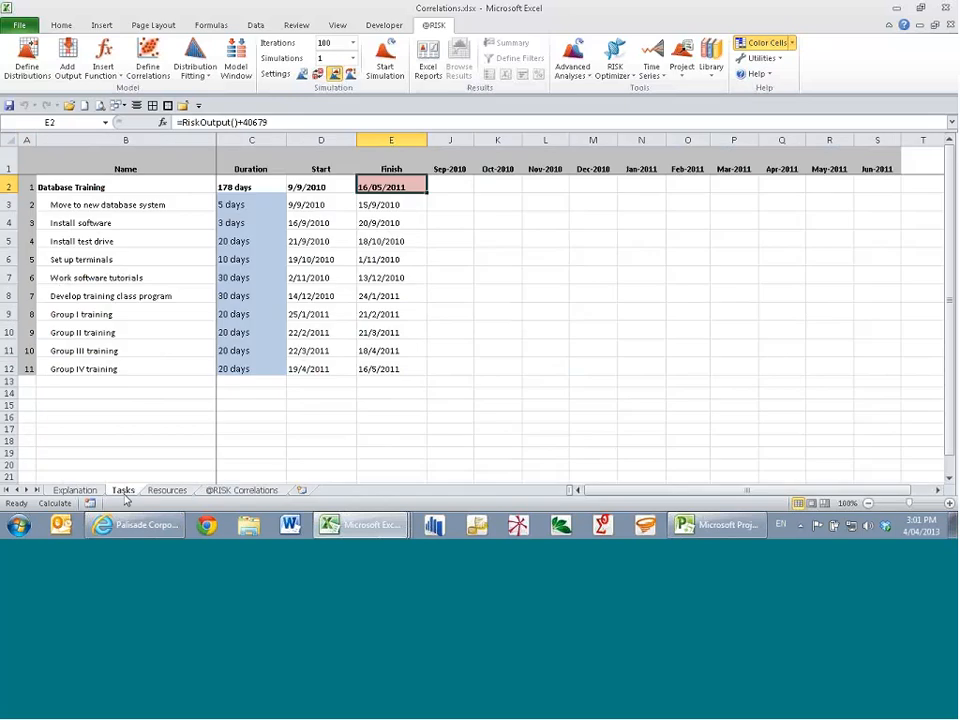
click(261, 206)
click(262, 223)
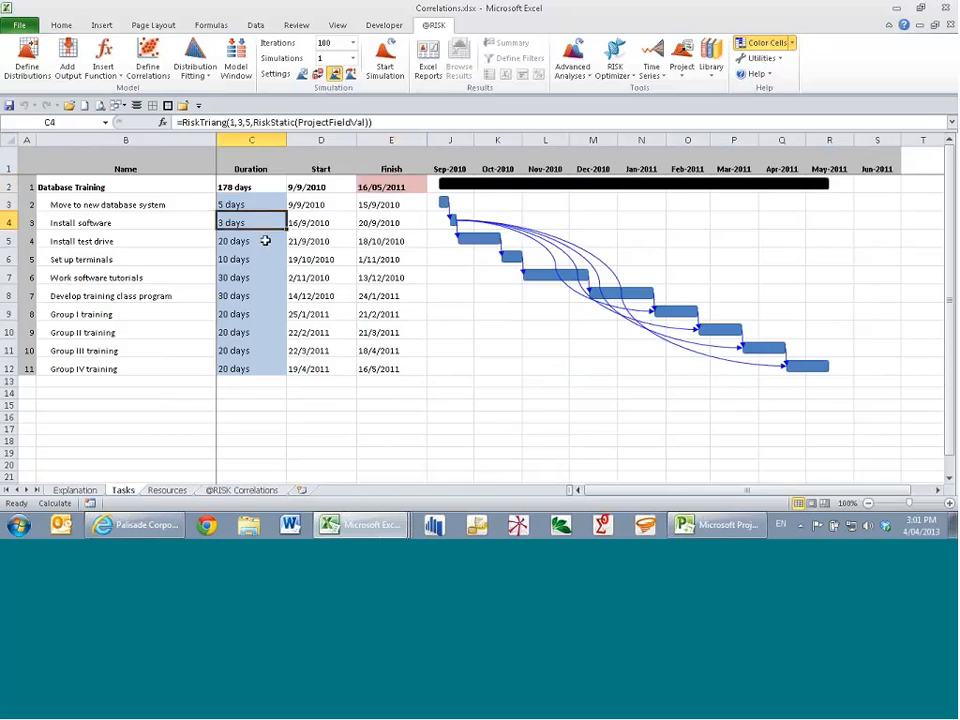
click(255, 275)
click(254, 313)
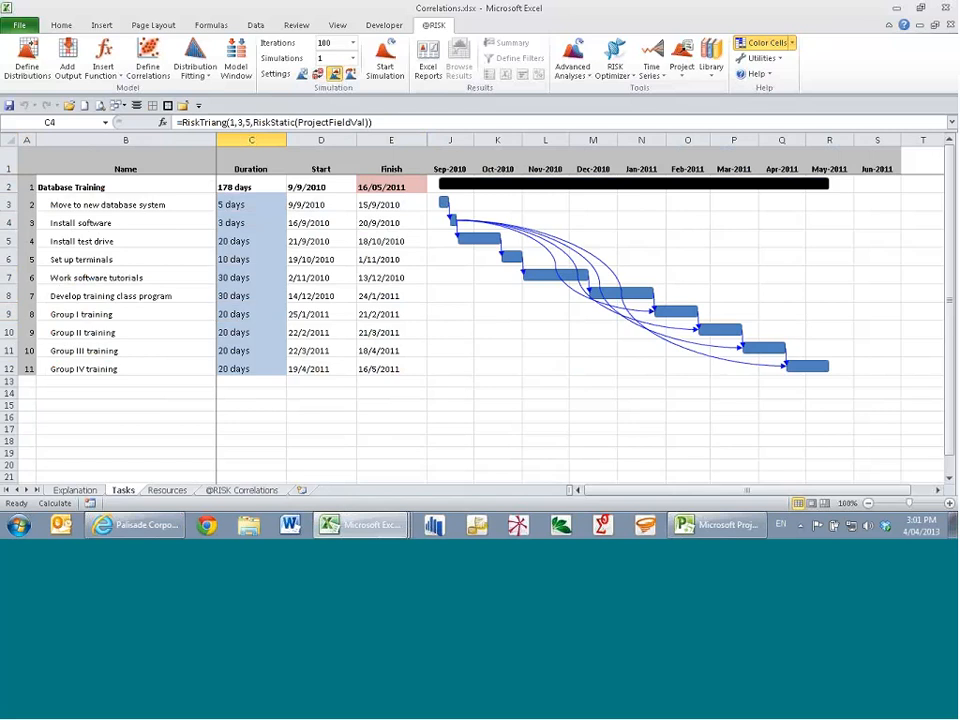
click(254, 332)
click(254, 277)
click(254, 259)
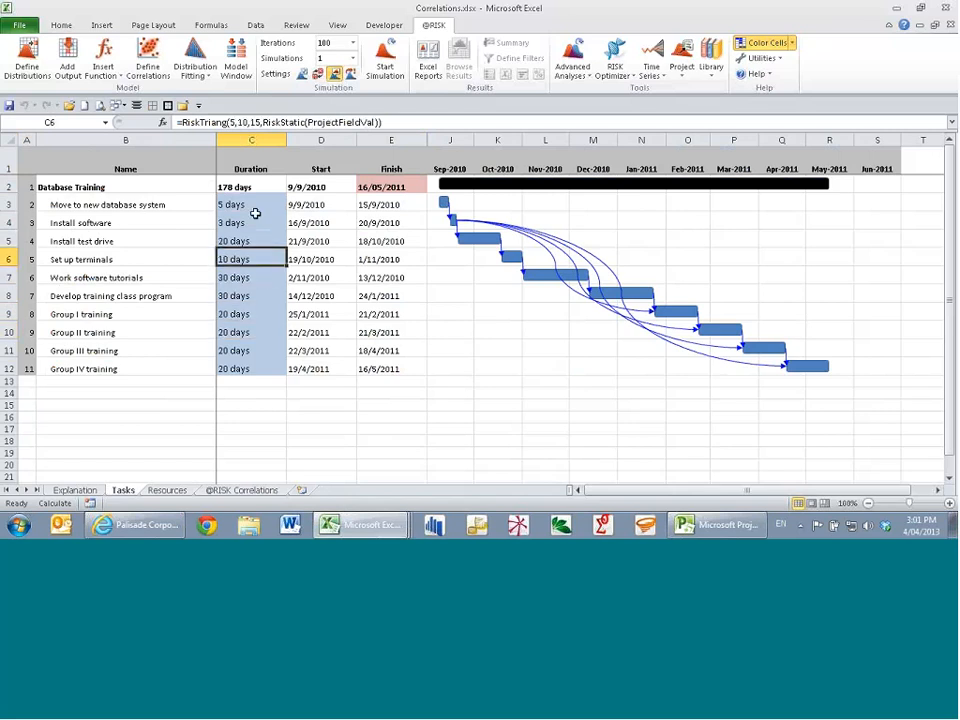
click(258, 209)
click(263, 239)
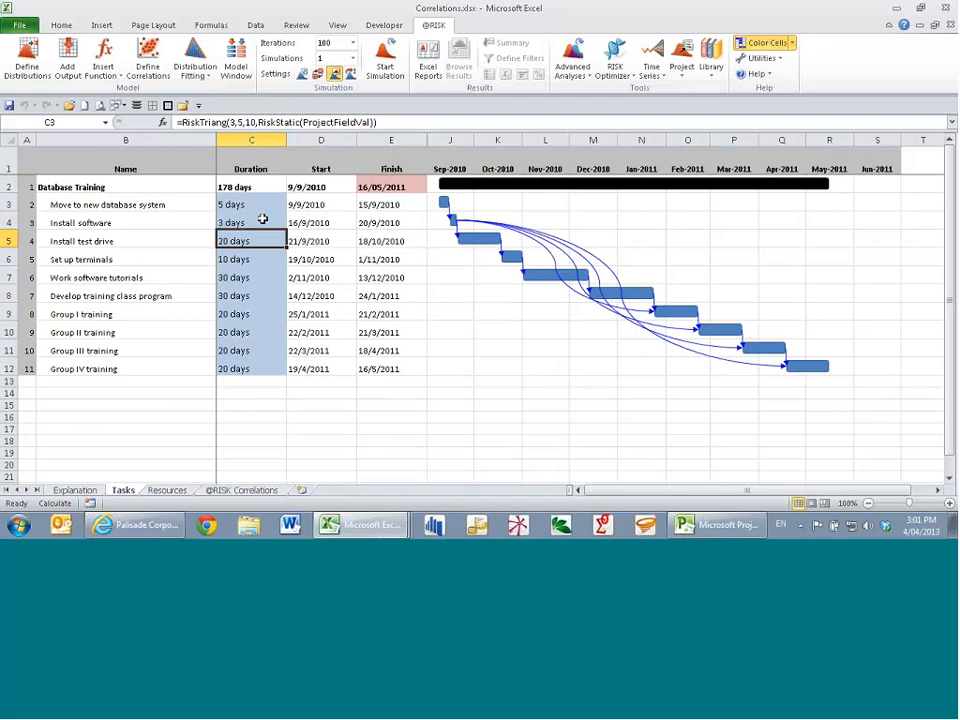
Examine the RiskCorrmat reference to the TrainingSetup matrix in the duration formula of Work software tutorials
key(Down)
key(Down)
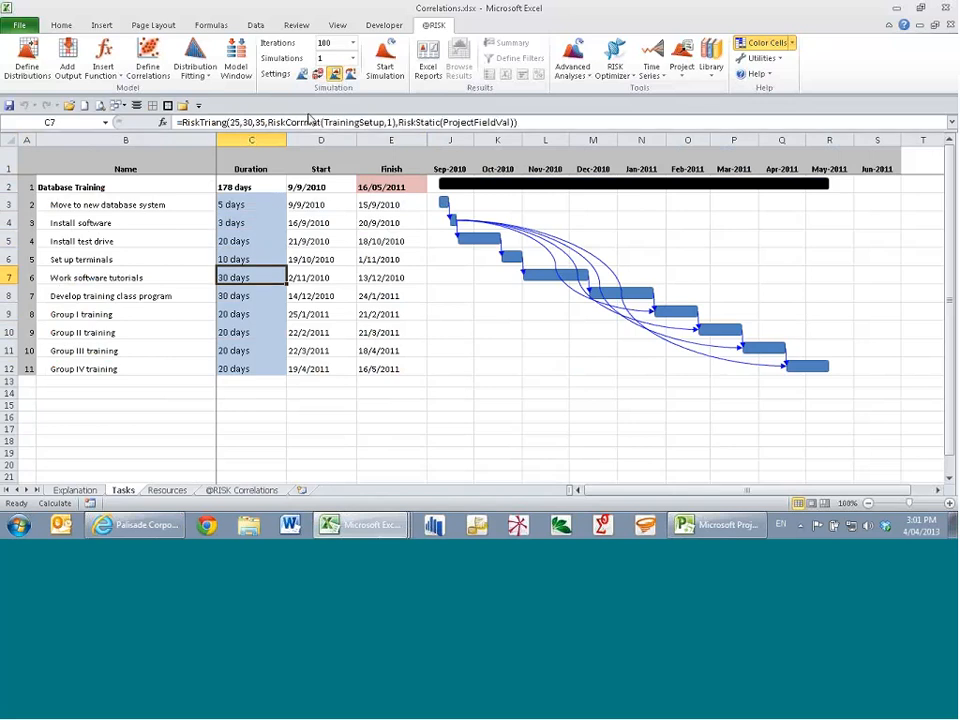
click(345, 122)
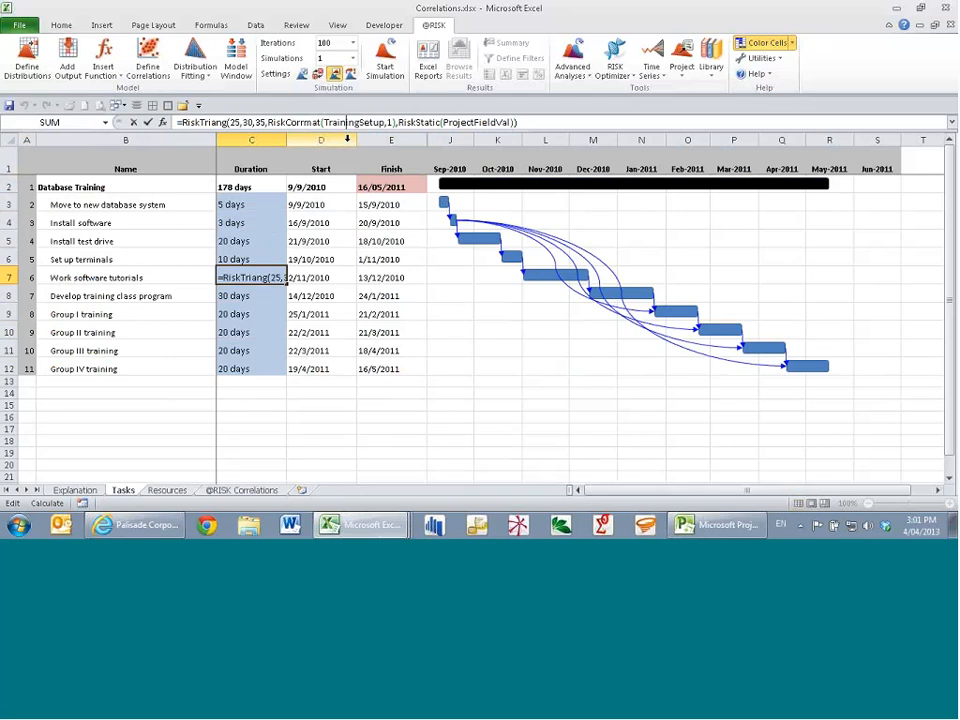
key(Escape)
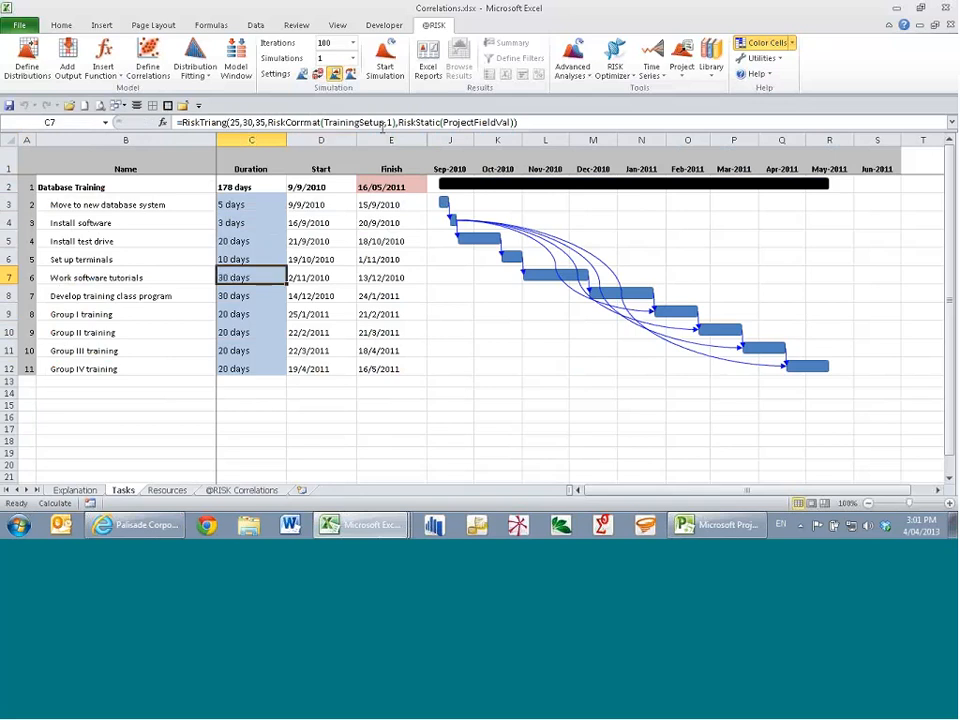
Compare the RiskCorrmat matrix names and index numbers in the duration formulas from Develop training class program through Group IV training
key(Down)
key(Down)
key(Down)
key(Down)
key(Down)
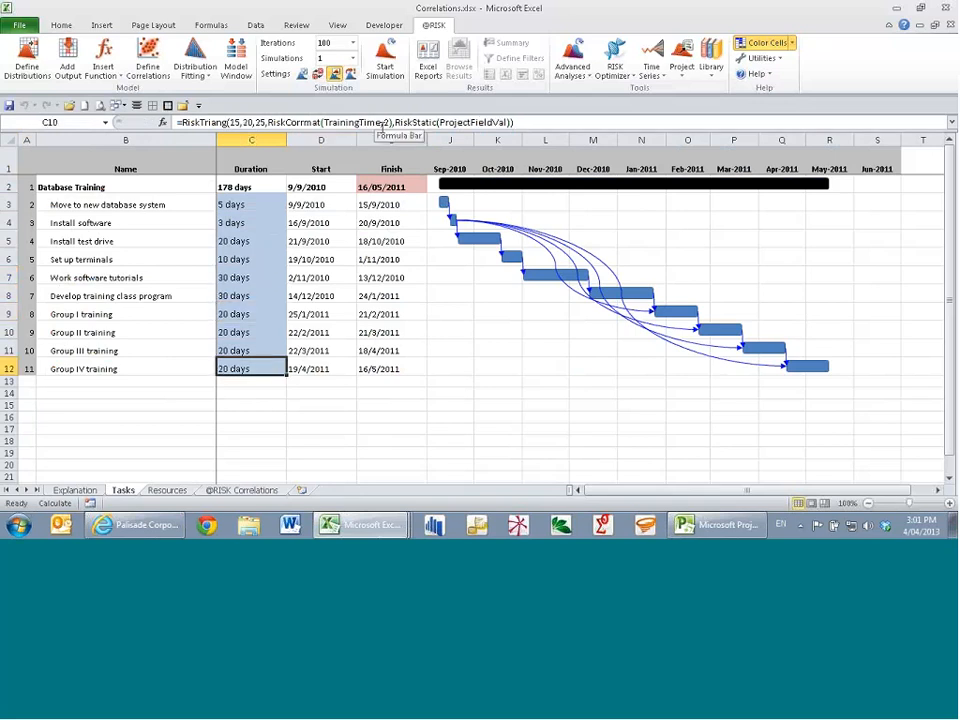
key(Up)
key(Up)
key(Up)
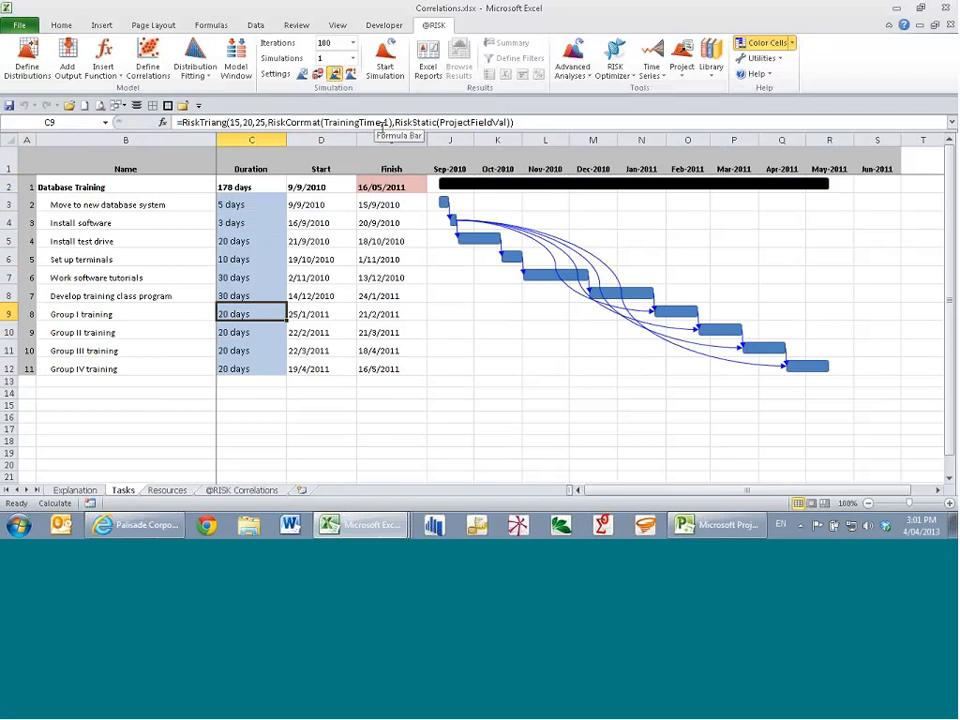
key(Down)
key(Down)
key(Down)
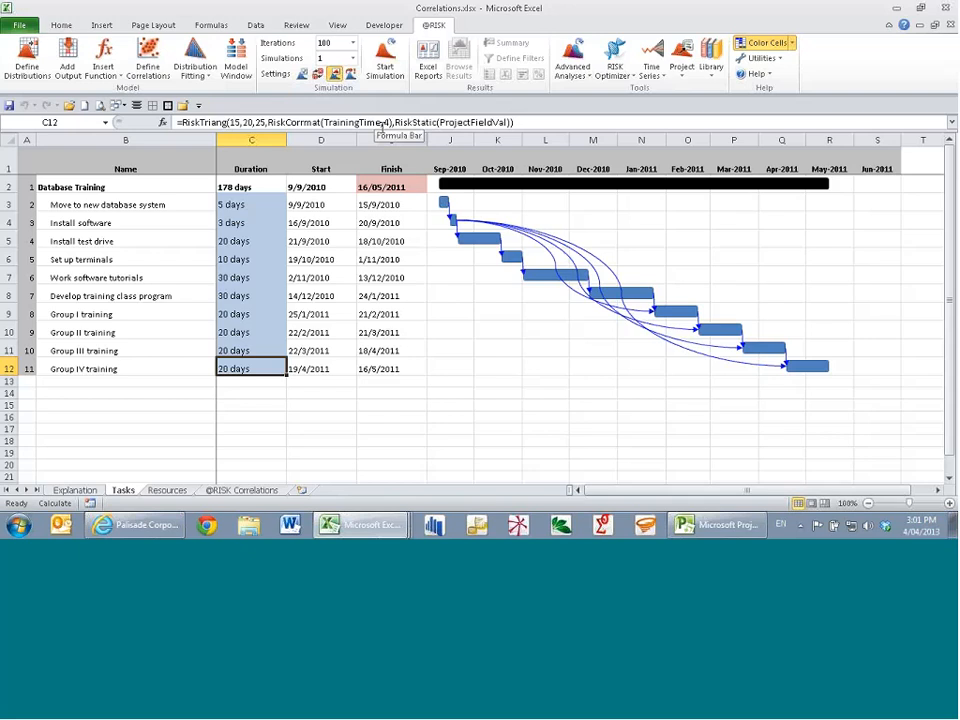
key(Up)
key(Up)
key(Down)
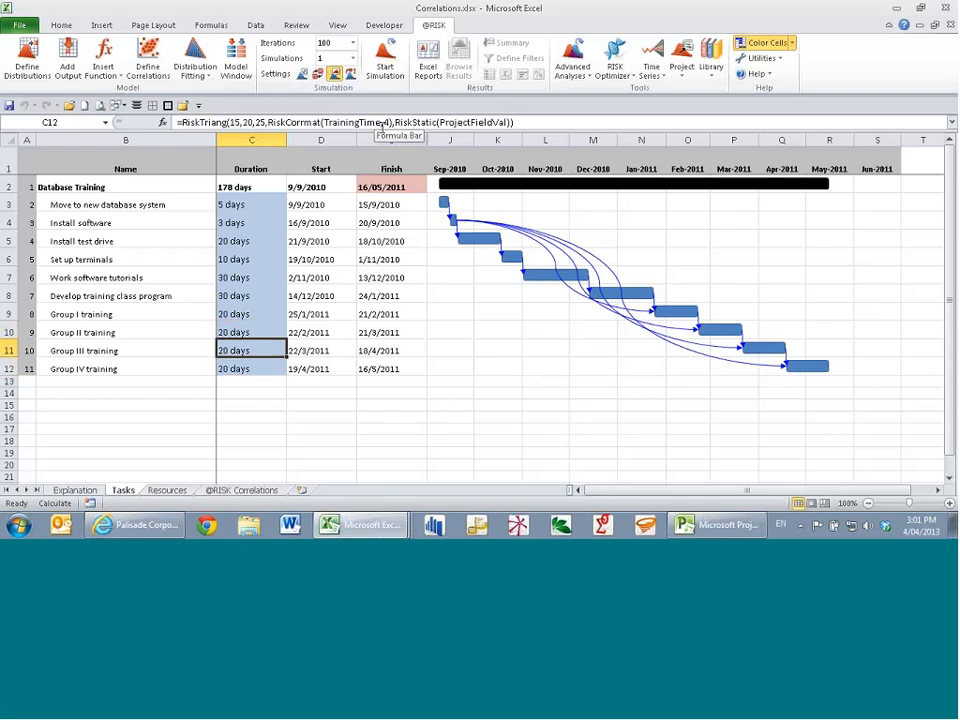
key(Up)
key(Up)
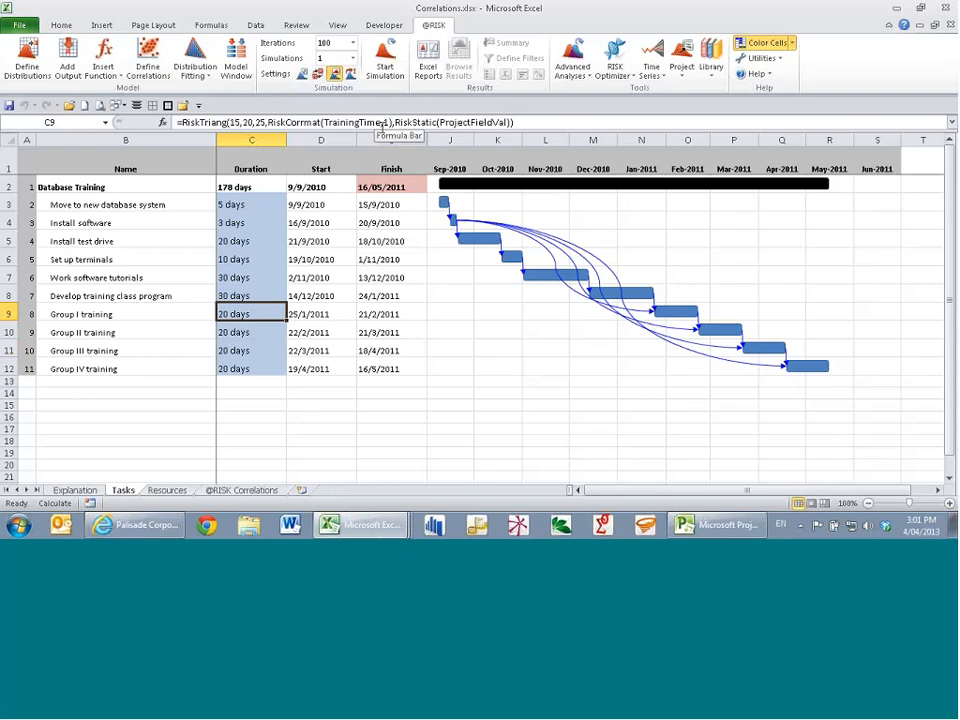
Select the duration cells of the Group I to Group IV training tasks, C9:C12
click(258, 356)
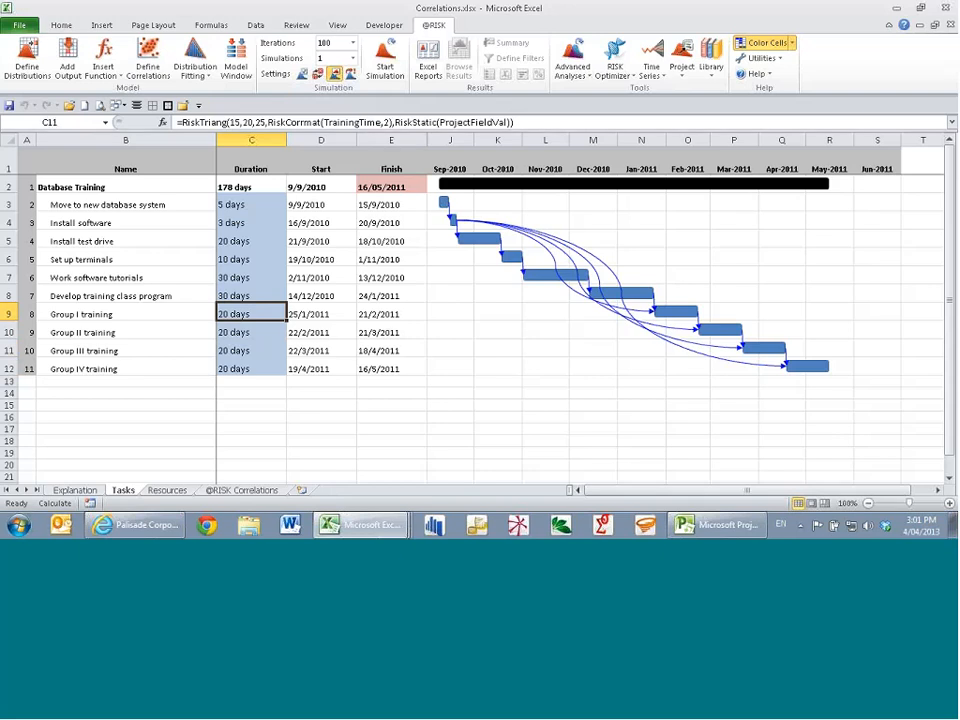
click(249, 334)
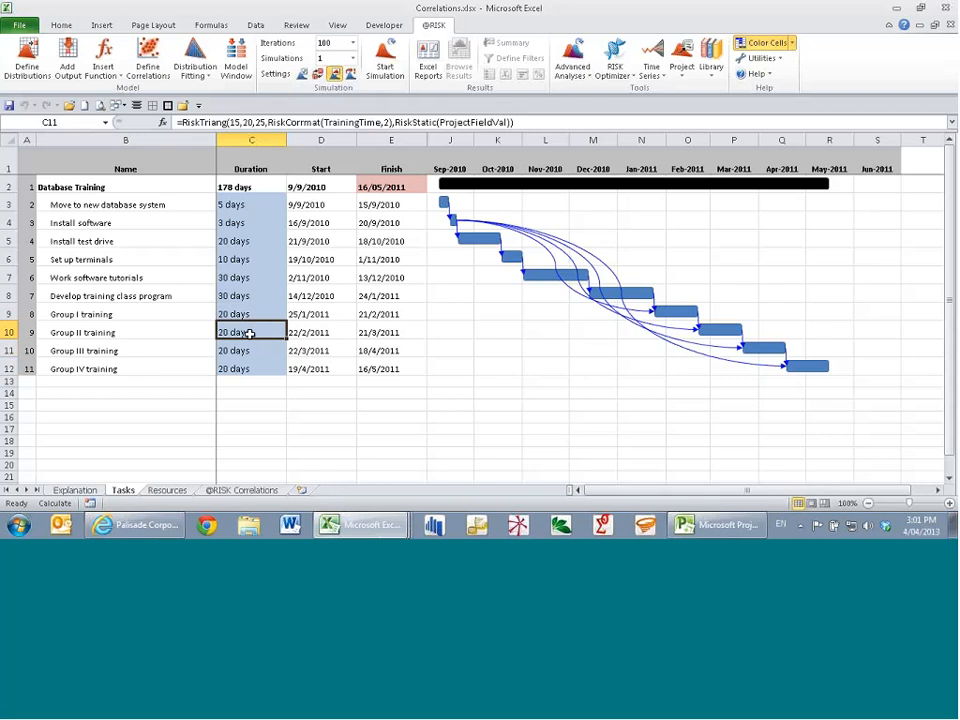
click(244, 356)
key(shift+Down)
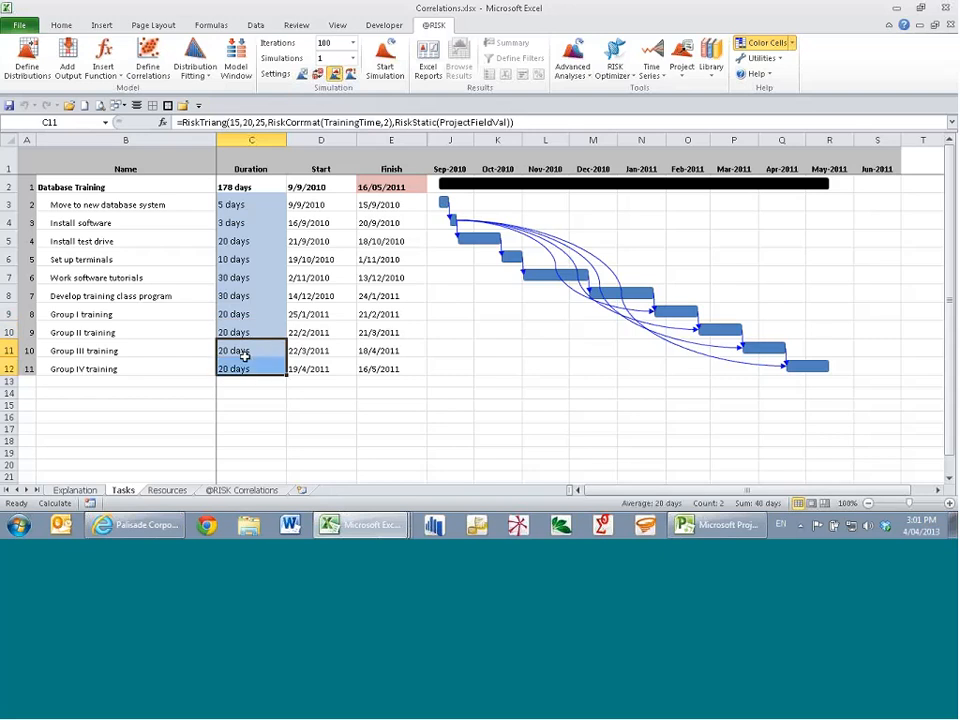
drag(257, 313, 260, 367)
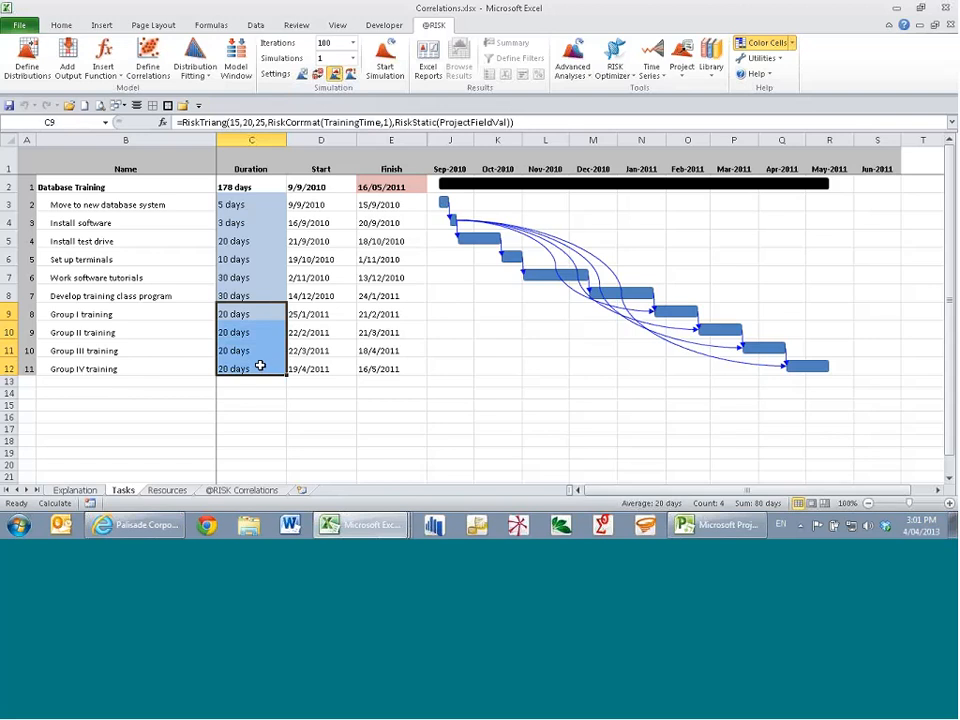
click(248, 492)
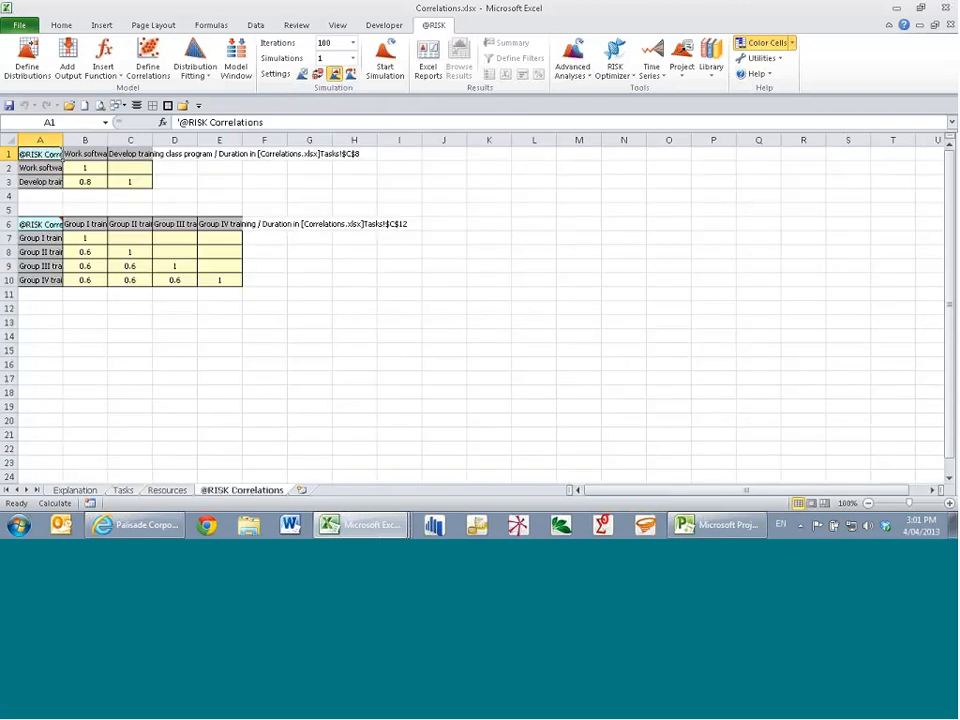
click(123, 492)
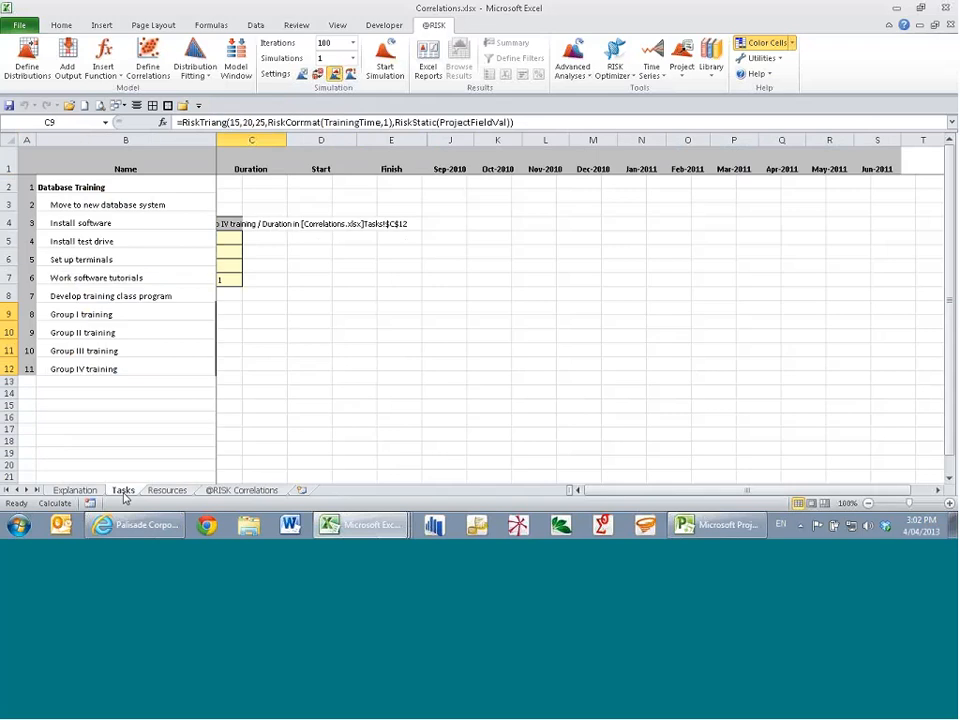
click(251, 278)
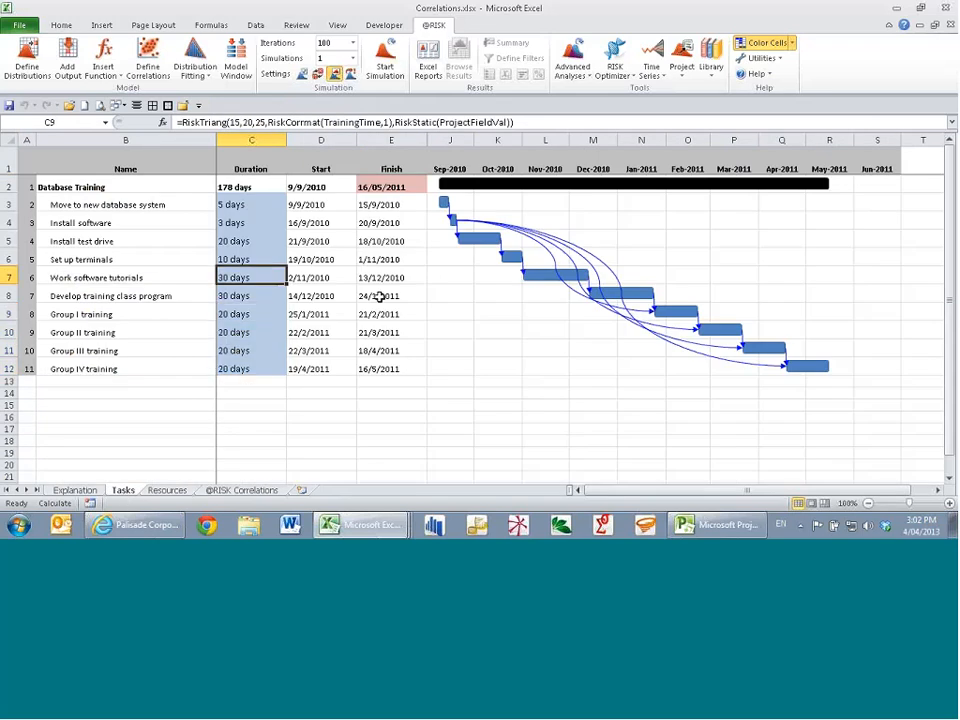
key(Up)
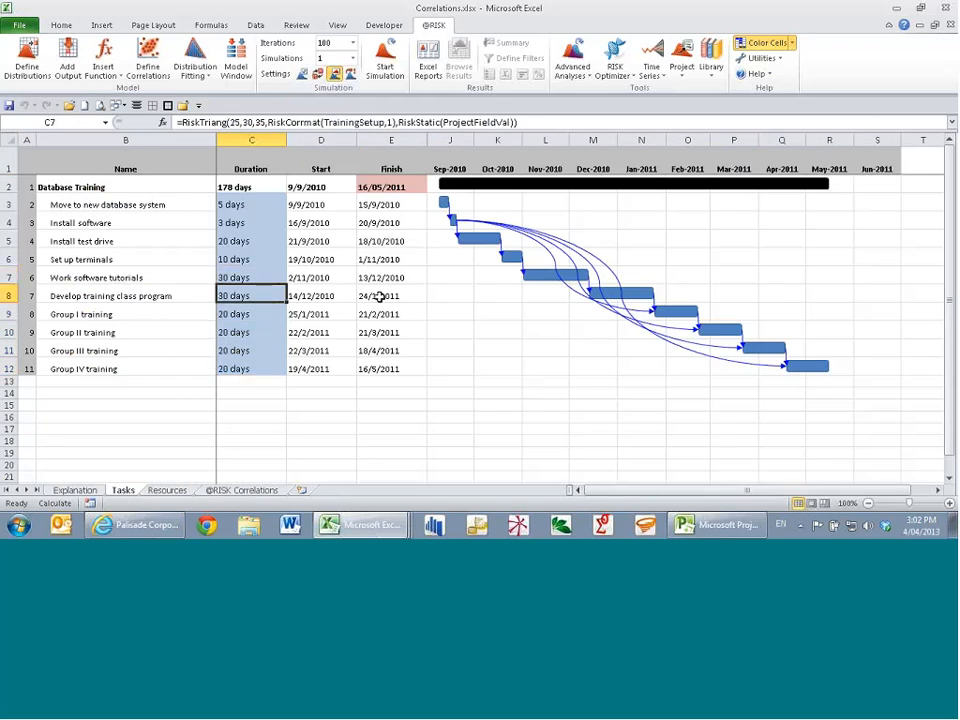
key(Down)
click(385, 62)
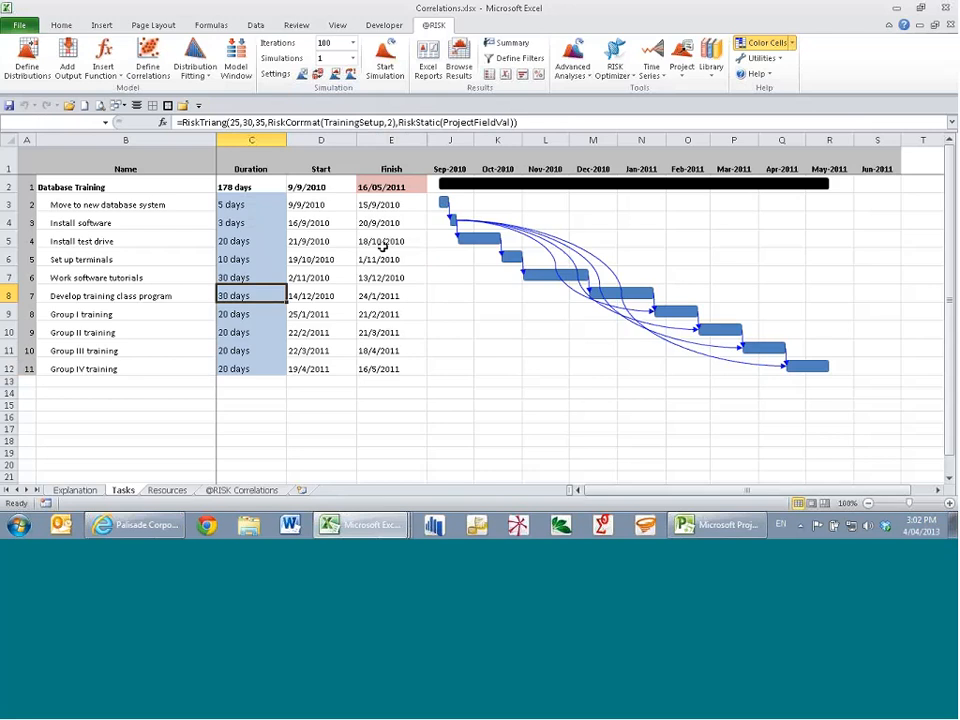
Create a scatter plot of the simulated Install software duration against the Install test drive duration, and close it
click(241, 223)
right_click(241, 223)
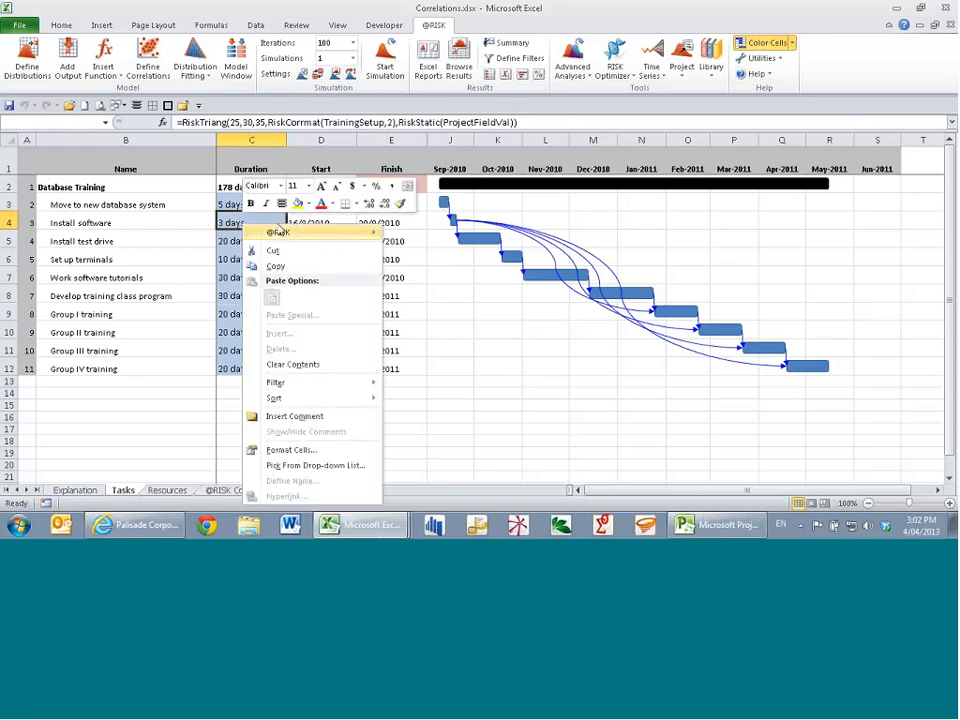
mouse_move(340, 232)
click(445, 313)
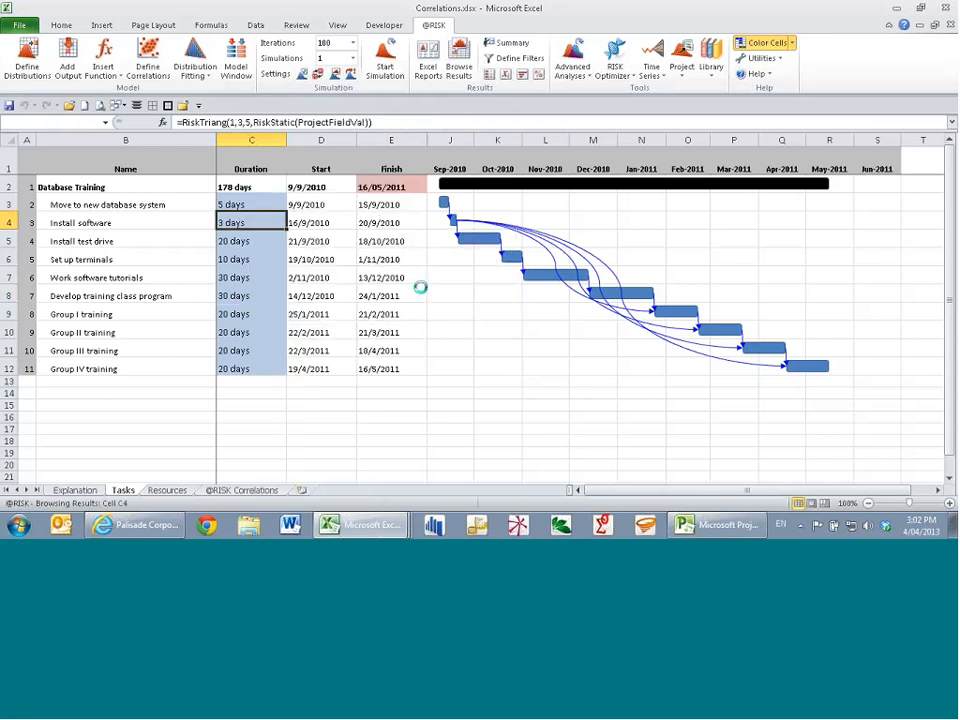
click(461, 387)
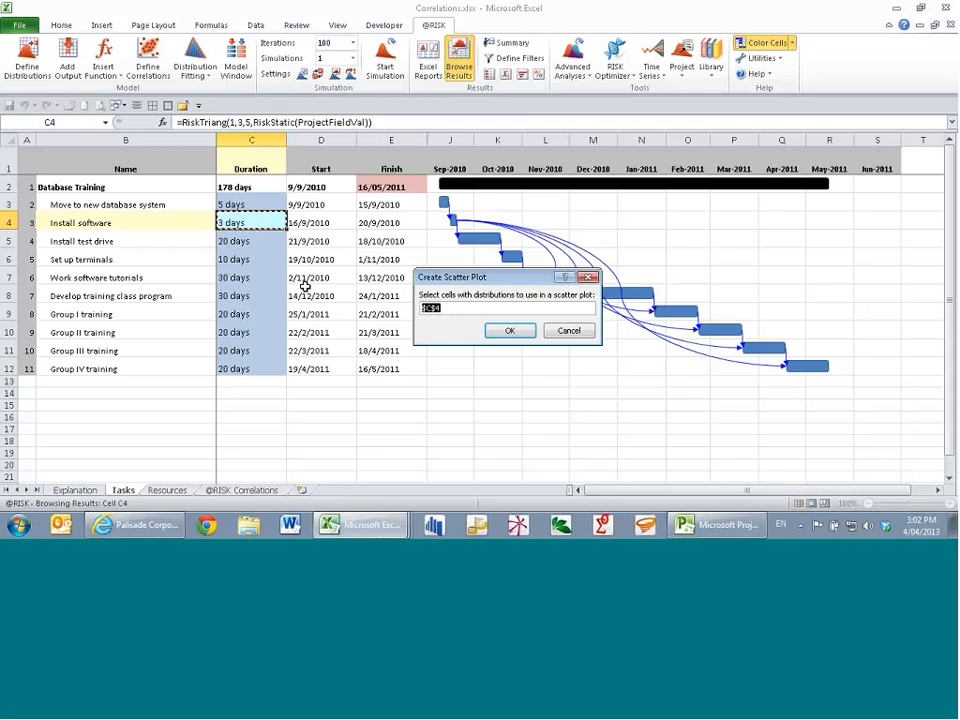
click(256, 242)
click(507, 329)
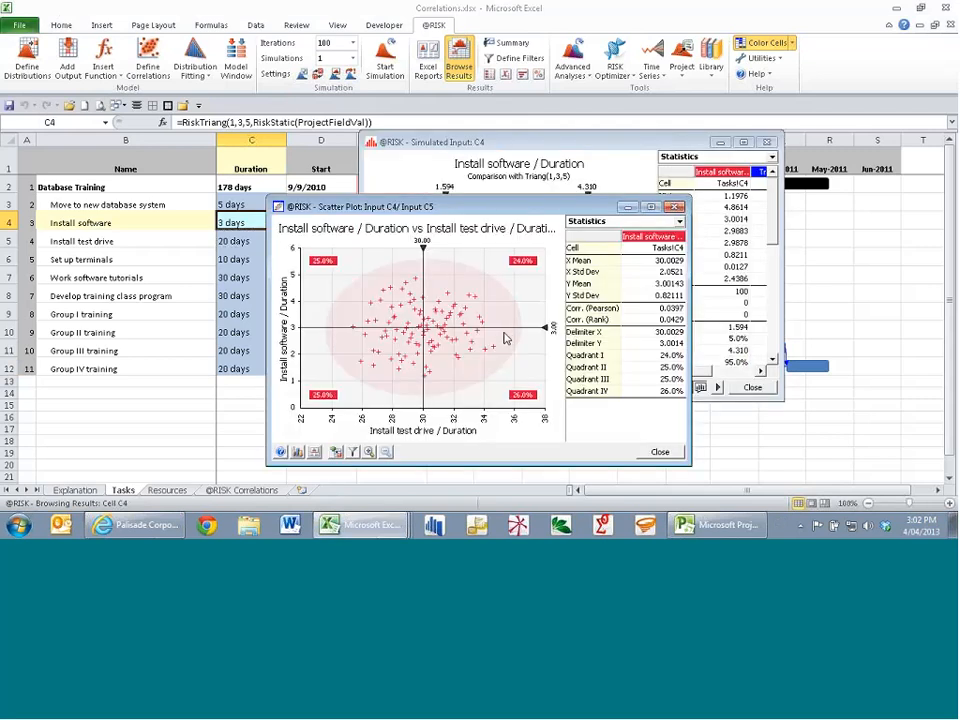
key(Escape)
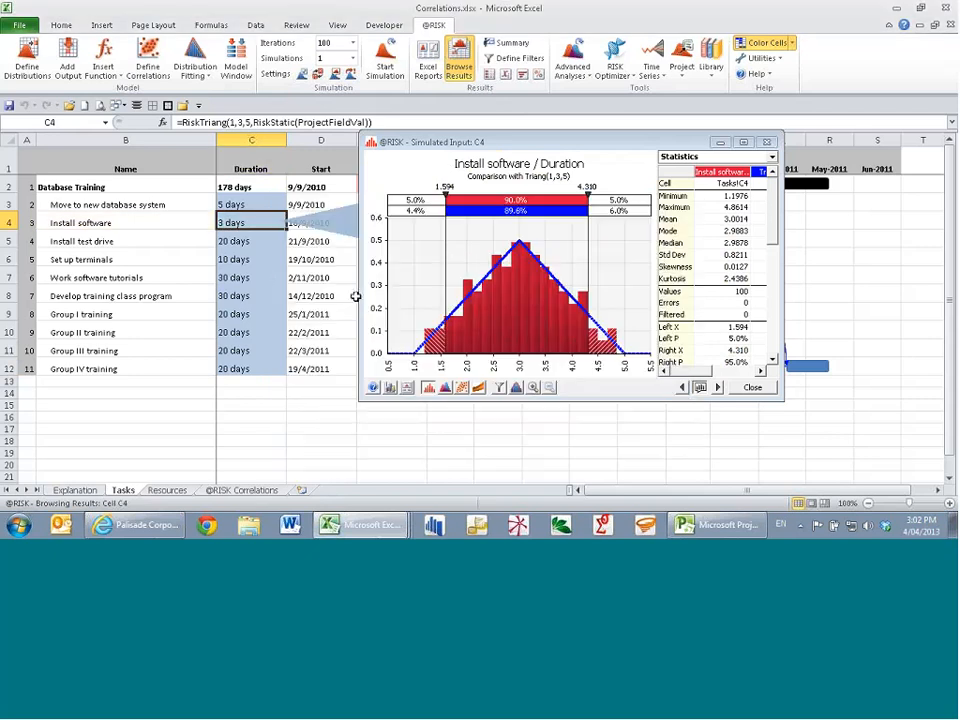
Examine a scatter plot of the simulated Work software tutorials and Develop training class program durations, and close the result windows
click(265, 276)
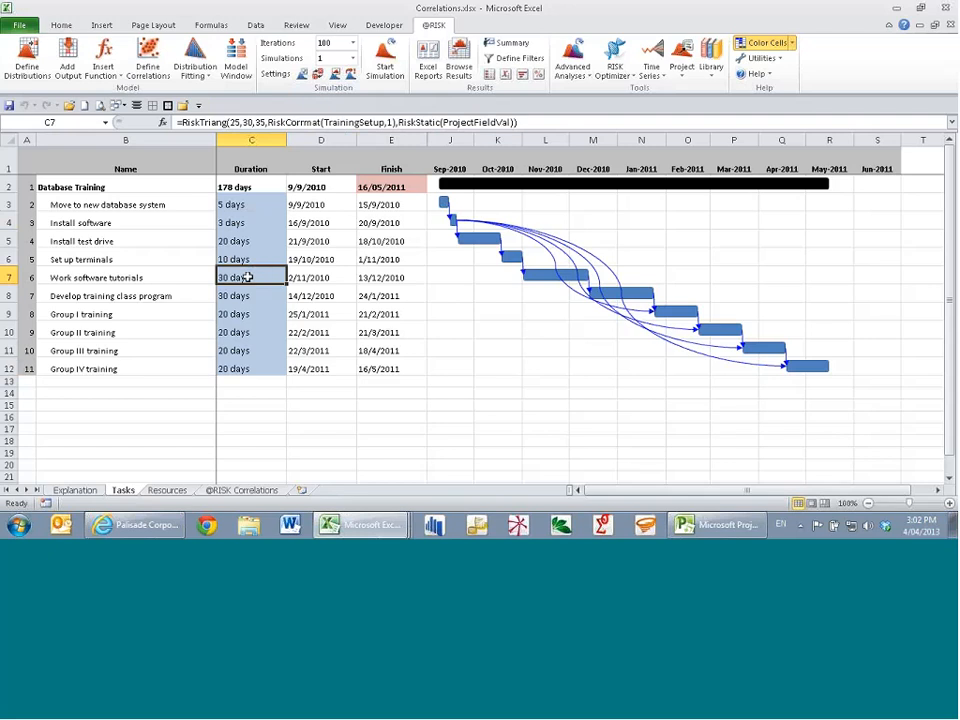
right_click(247, 277)
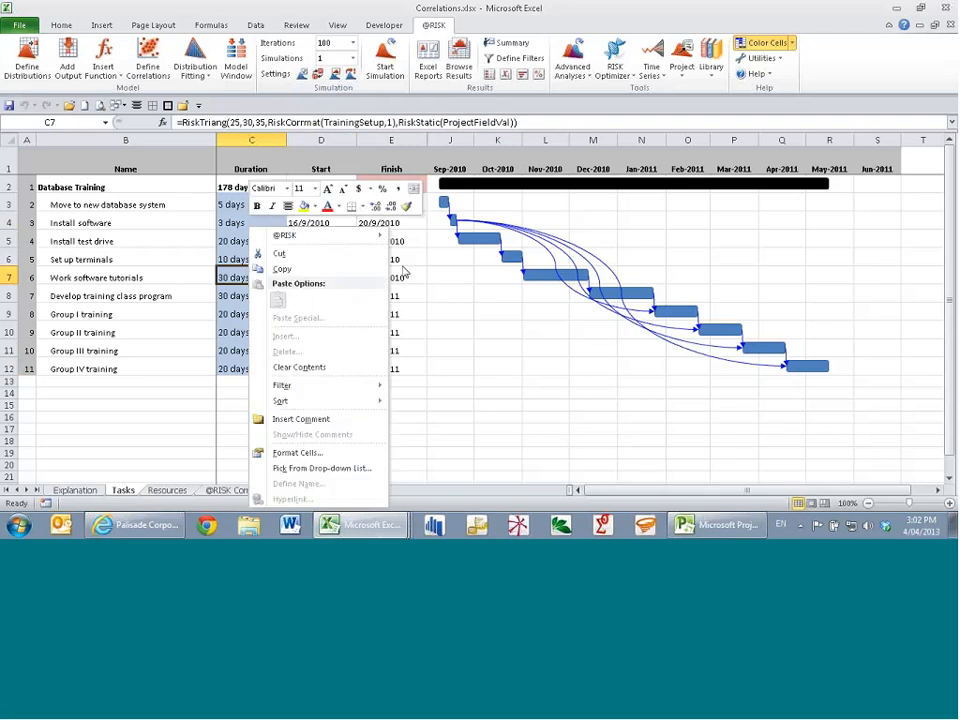
mouse_move(396, 238)
click(441, 314)
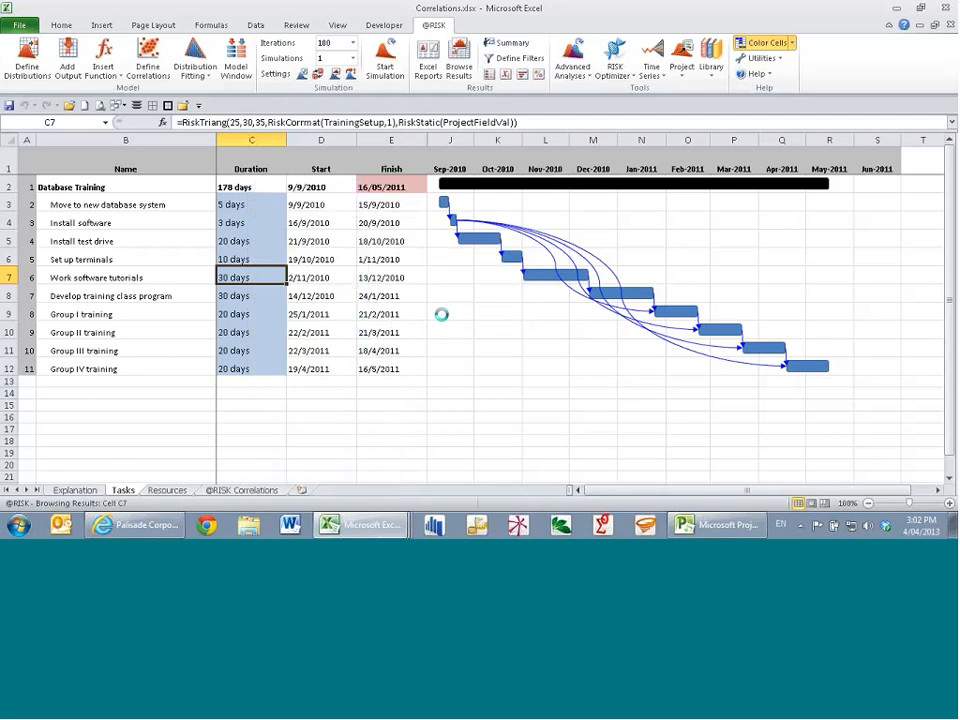
click(483, 351)
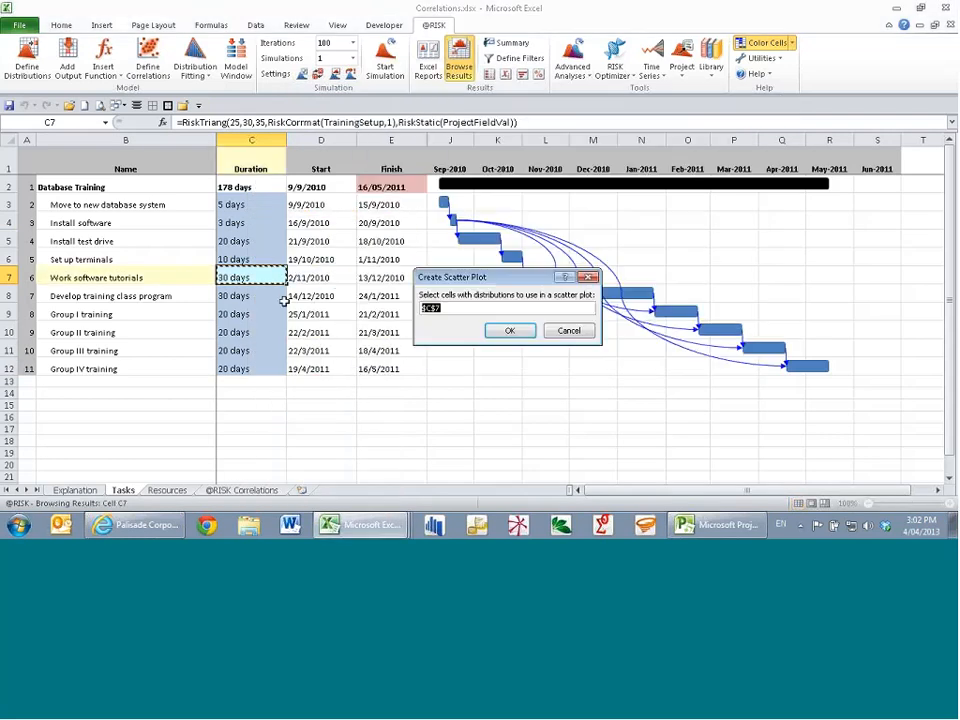
ctrl+click(280, 296)
click(509, 330)
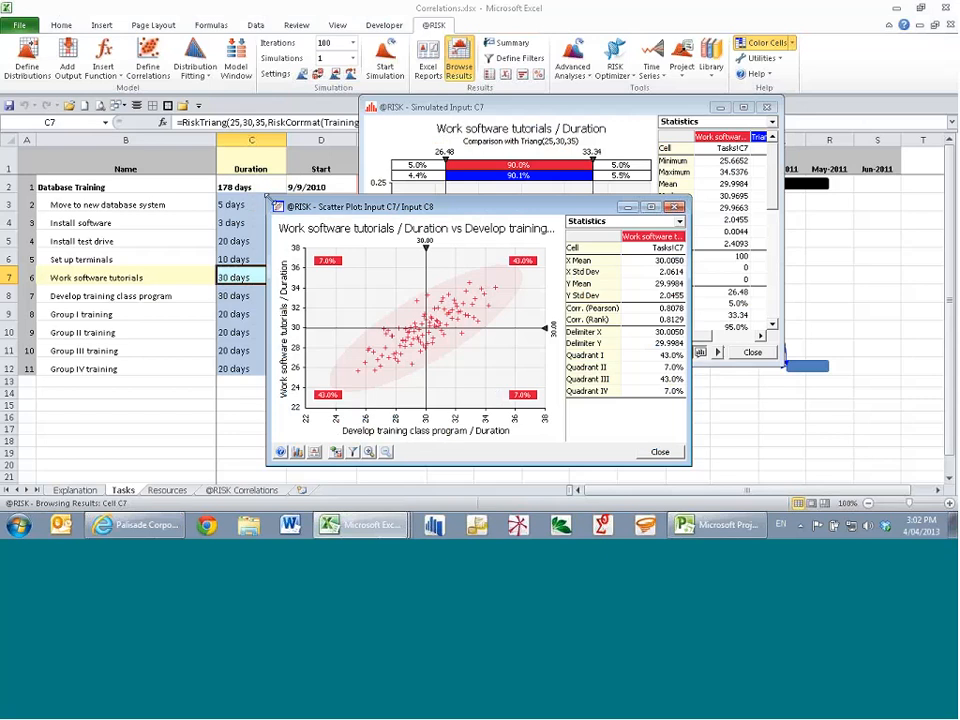
drag(268, 199, 248, 152)
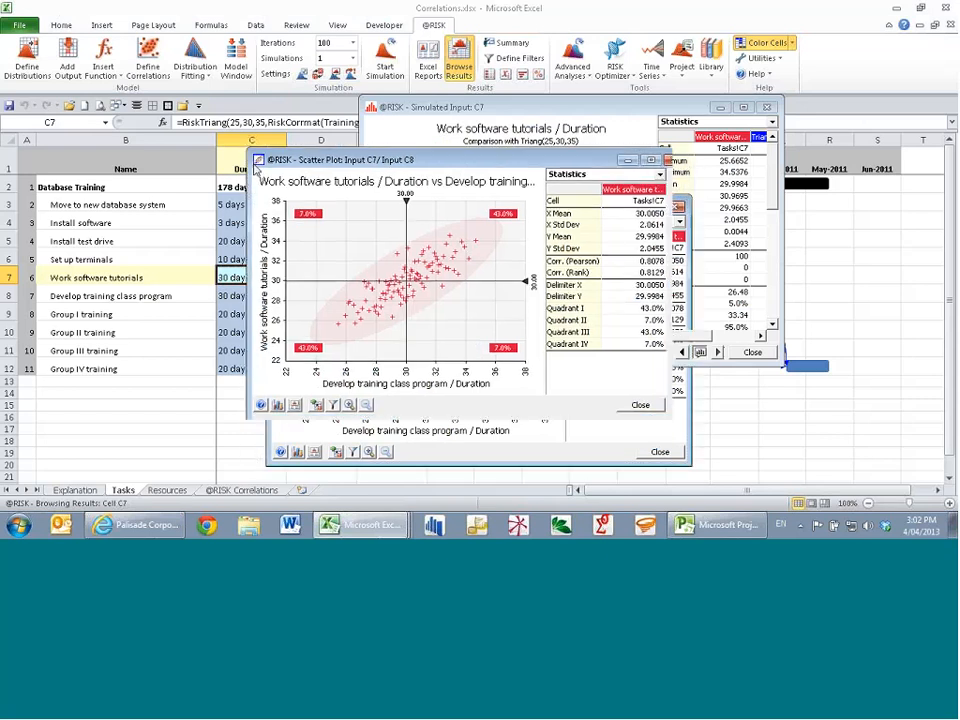
drag(529, 158, 653, 84)
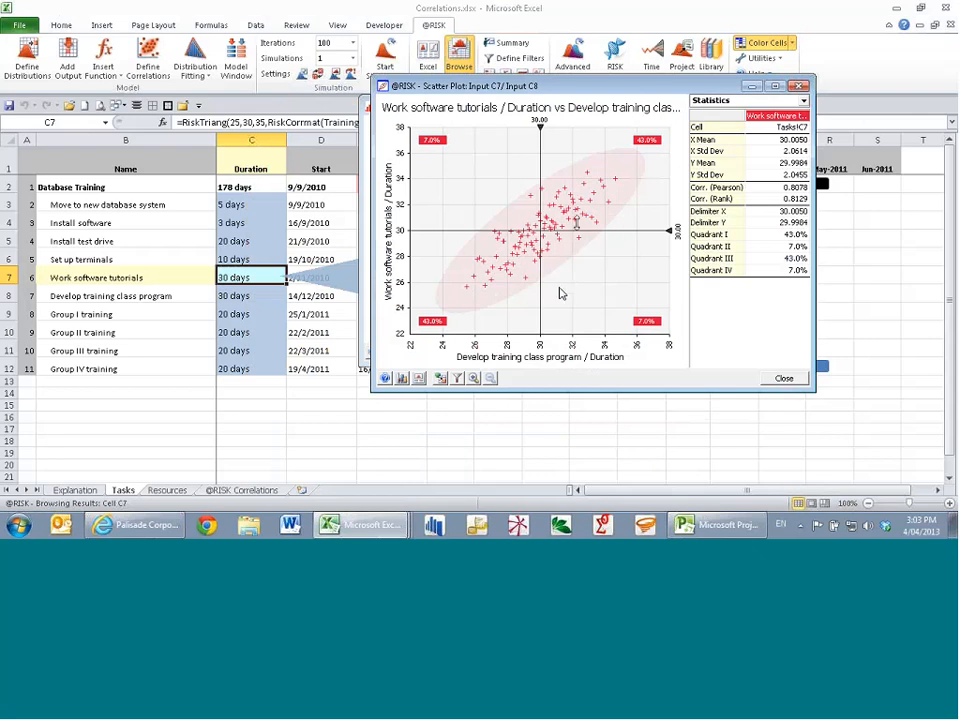
click(794, 379)
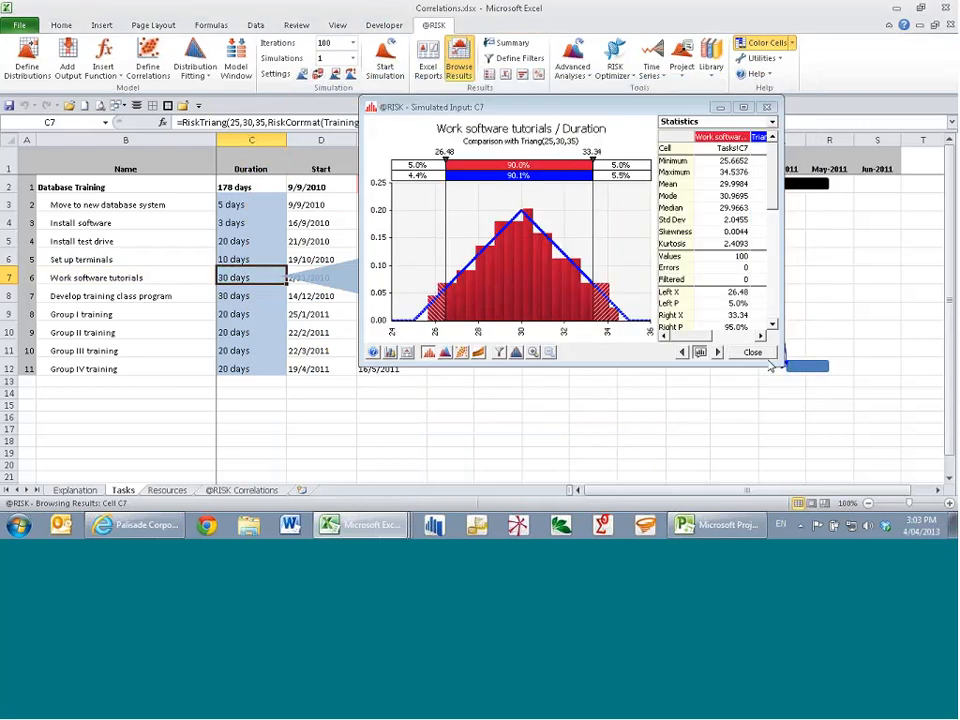
click(755, 353)
Review the duration formulas from Develop training class program down to Group IV training
click(251, 295)
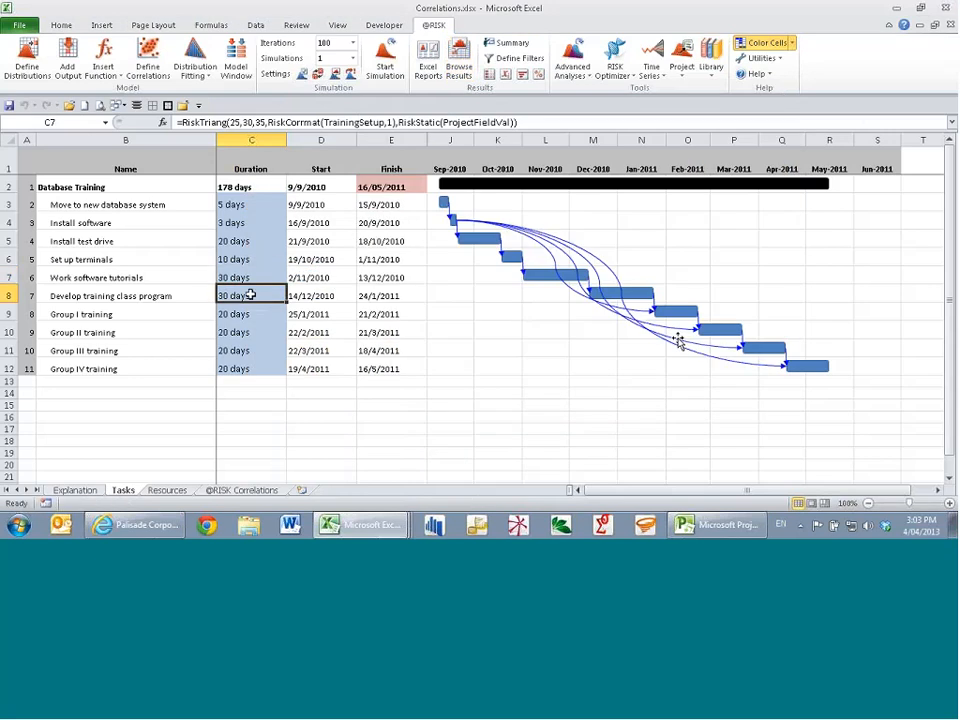
key(Down)
key(Down)
key(Down)
key(Down)
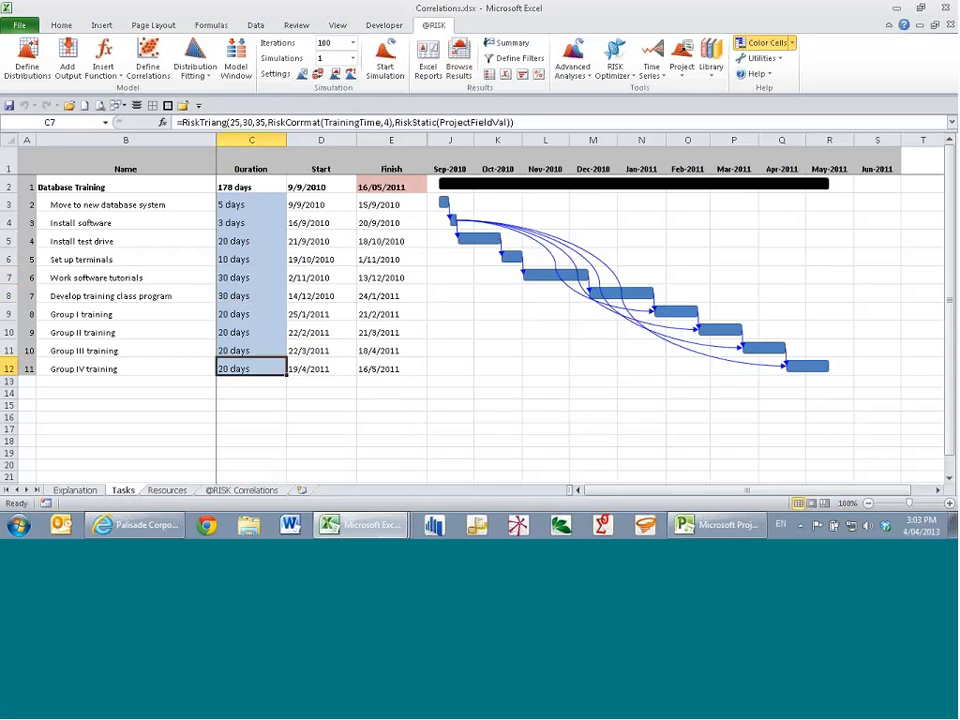
Browse the simulated distribution of the Database Training finish date in cell E2, and close the results
click(391, 187)
click(459, 62)
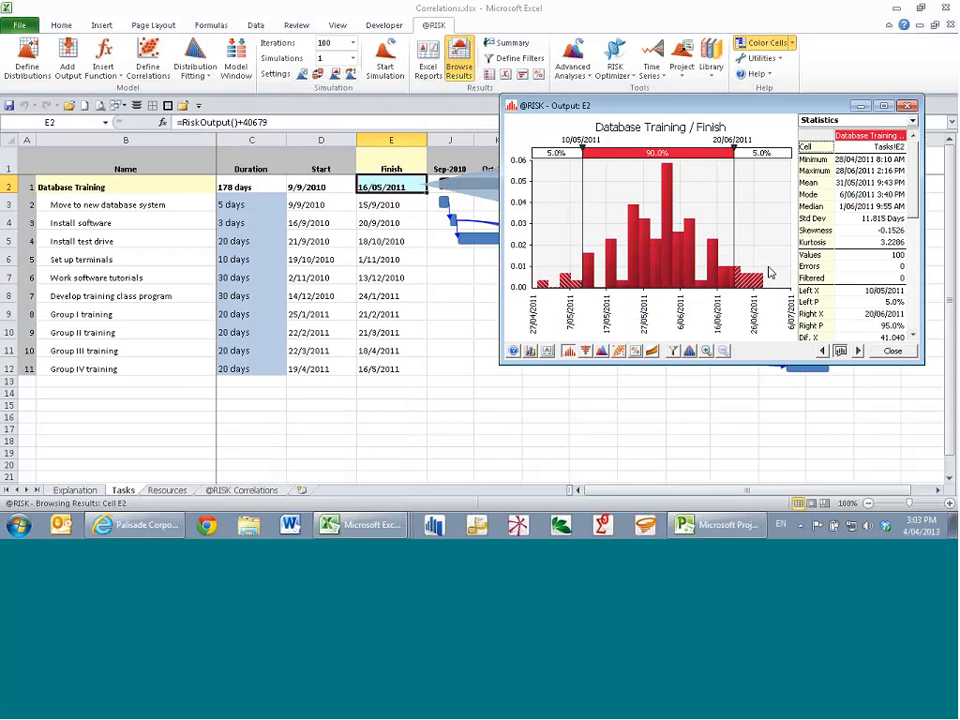
click(893, 352)
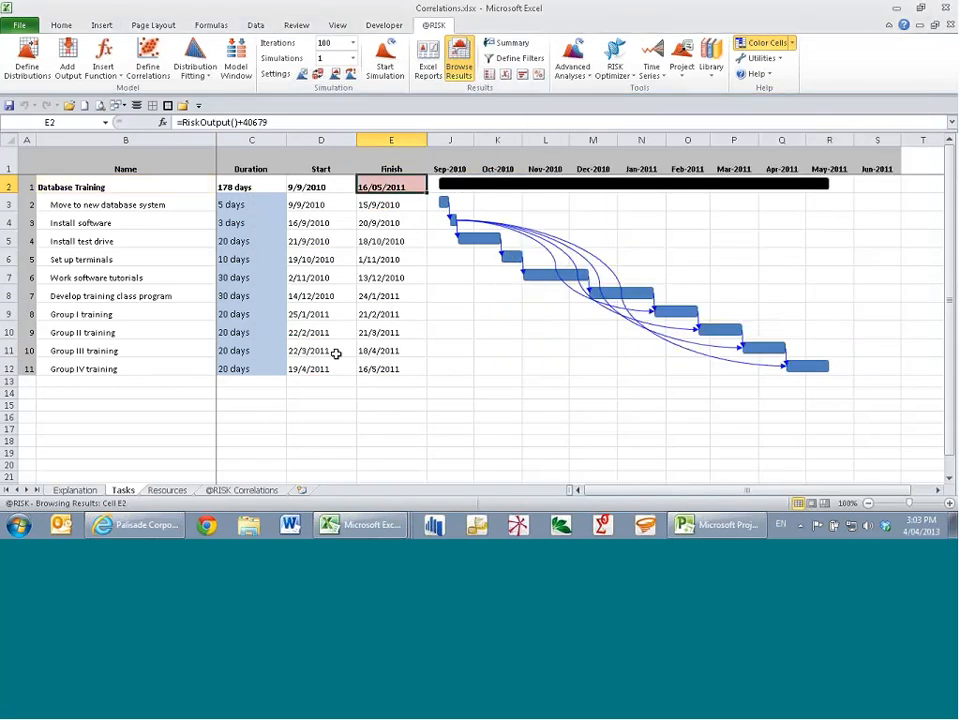
click(242, 490)
click(168, 311)
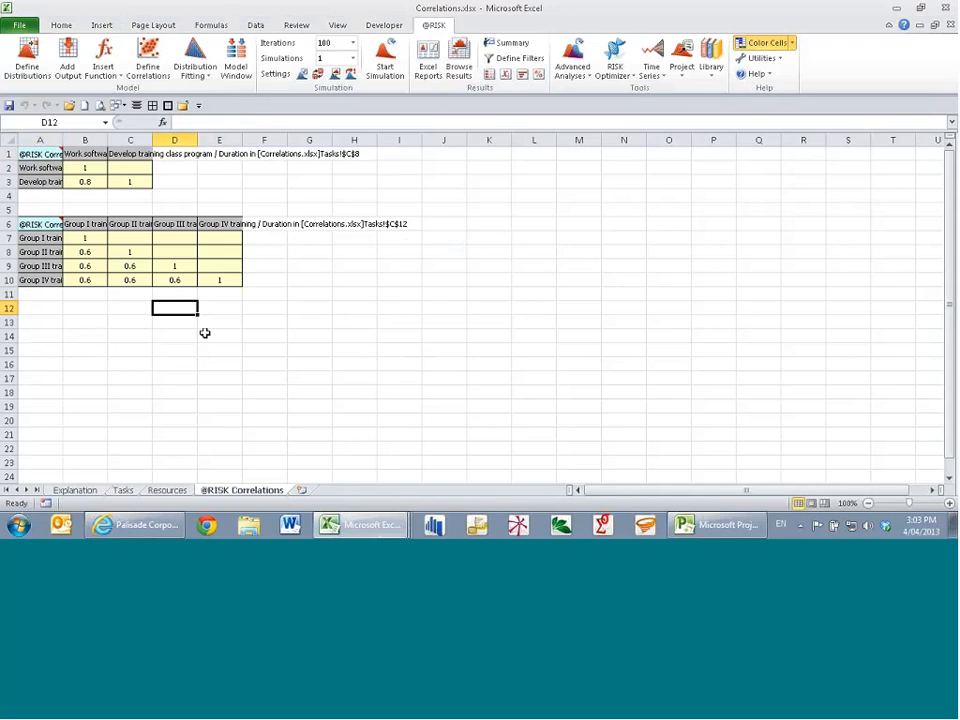
scroll(204, 333, up, 5)
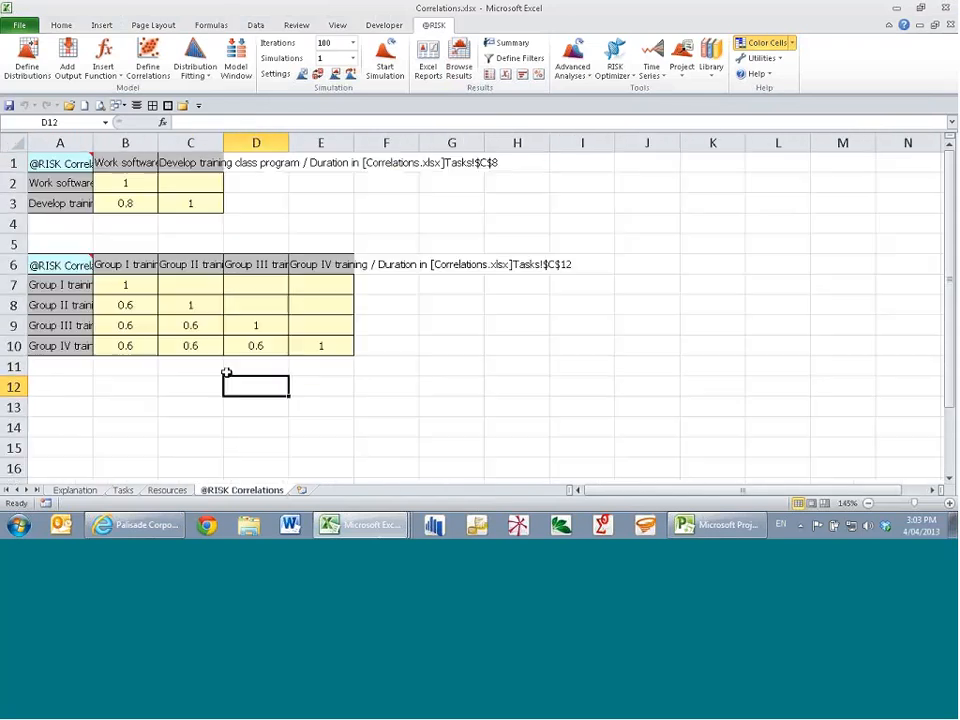
text(=risksim)
key(Tab)
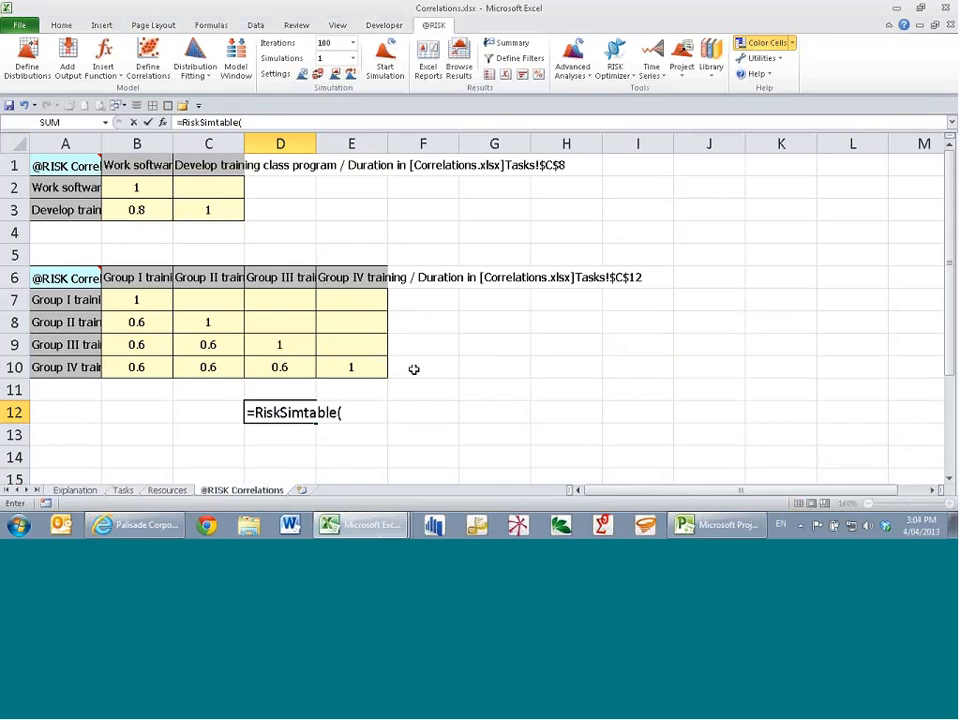
key(Escape)
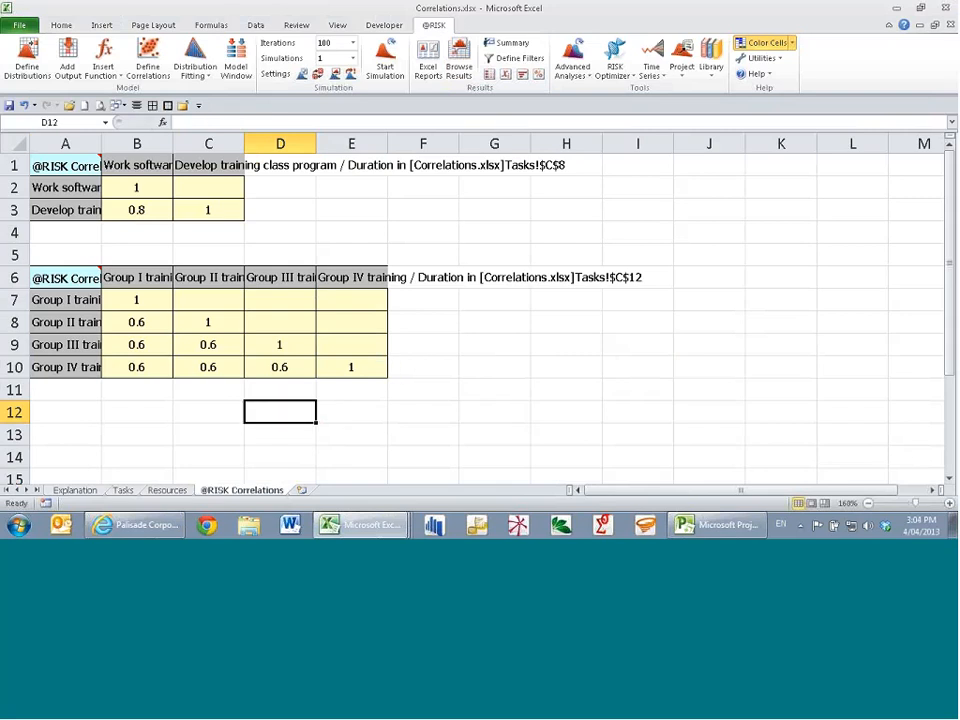
Return to the Tasks sheet and close Correlations.xlsx without saving the changes
click(123, 490)
click(950, 25)
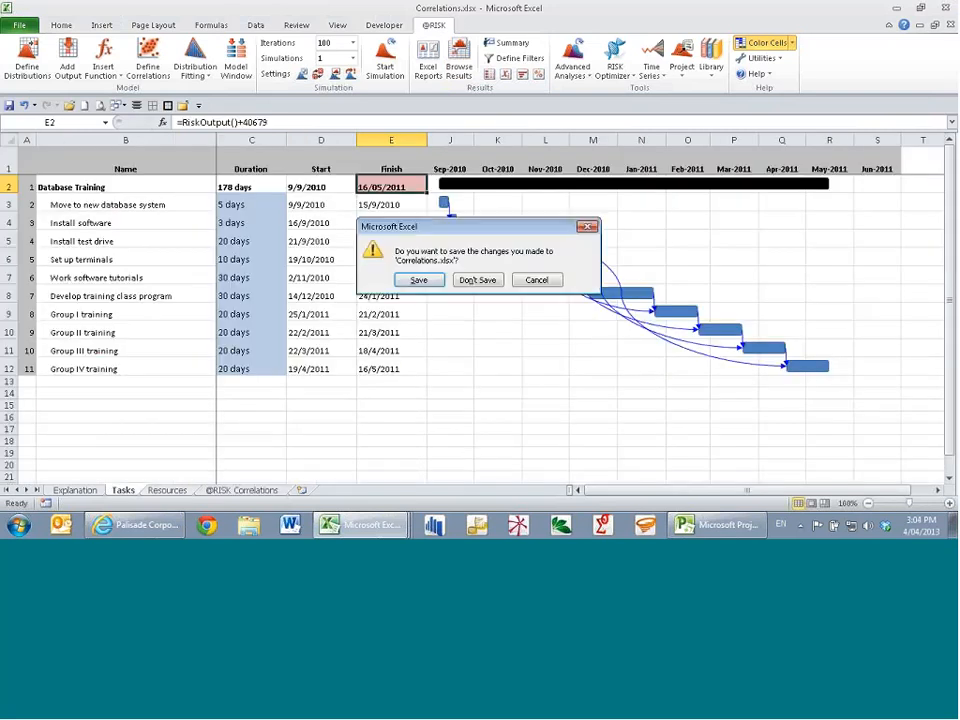
click(480, 280)
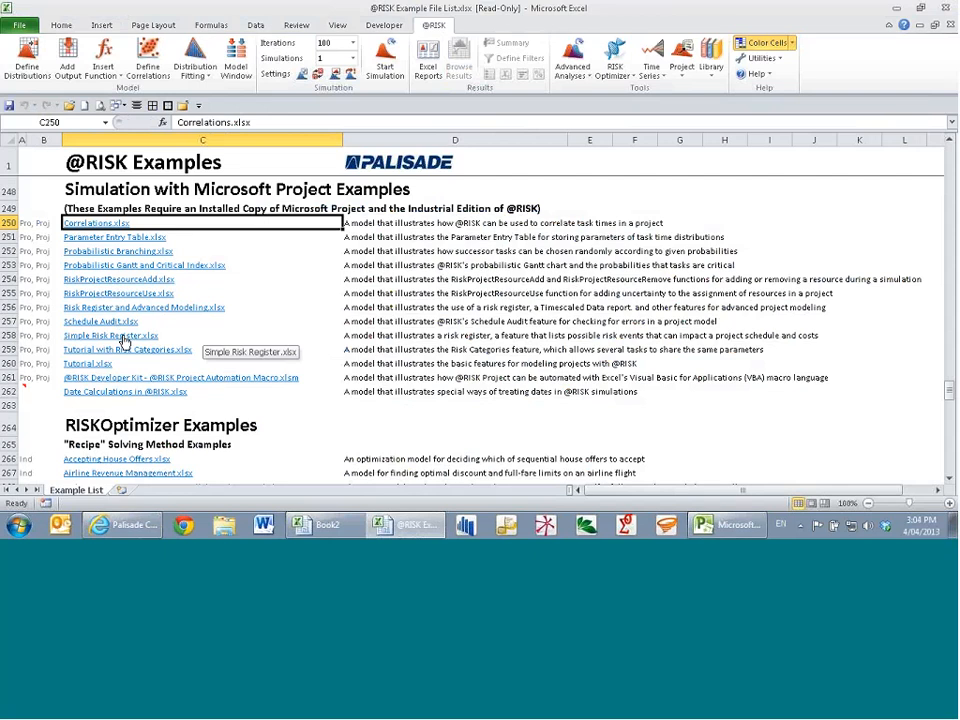
Open the Simple Risk Register.xlsx example and inspect the Cleanup duration formula in cell C5 of the Tasks sheet
click(124, 338)
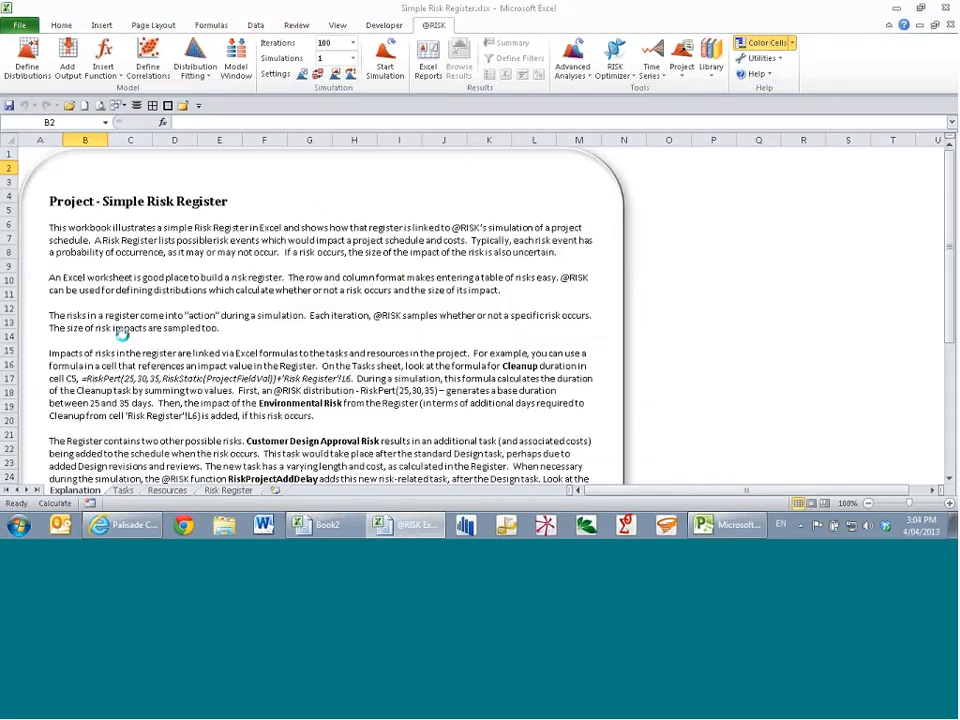
click(549, 316)
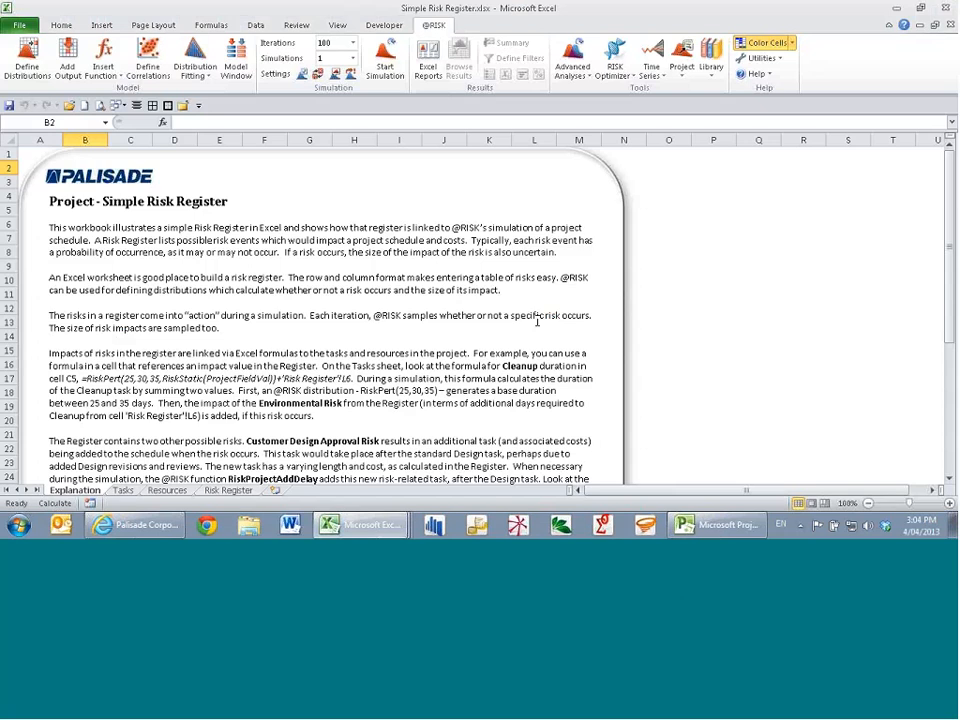
click(123, 491)
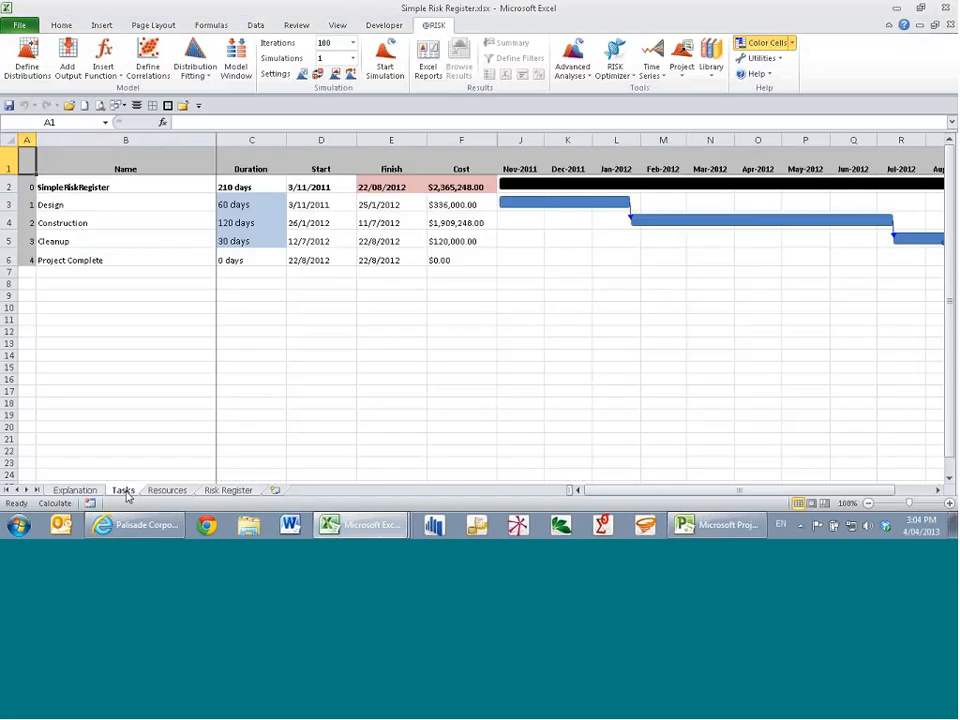
click(265, 241)
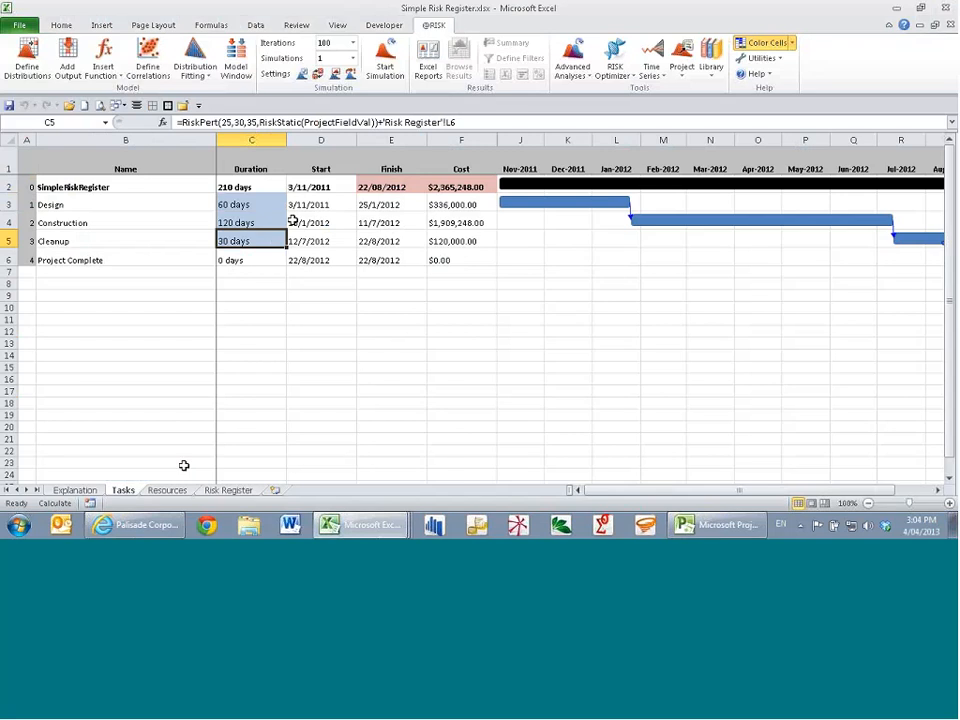
Review the Customer Design Approval, Environmental and Material Price risks on the Risk Register sheet
click(228, 490)
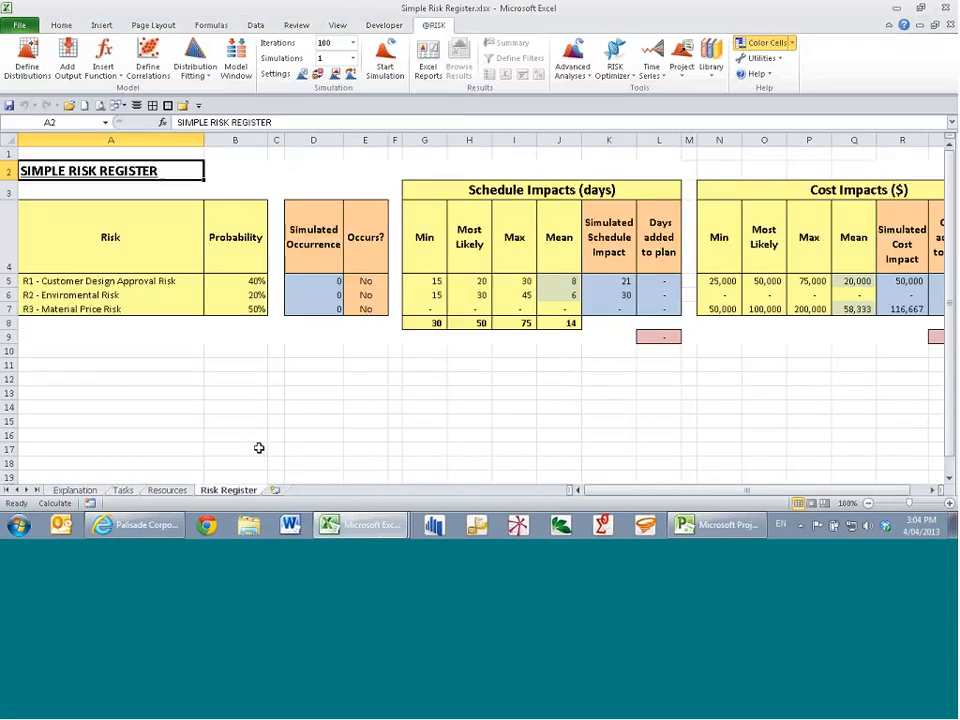
click(98, 281)
click(98, 295)
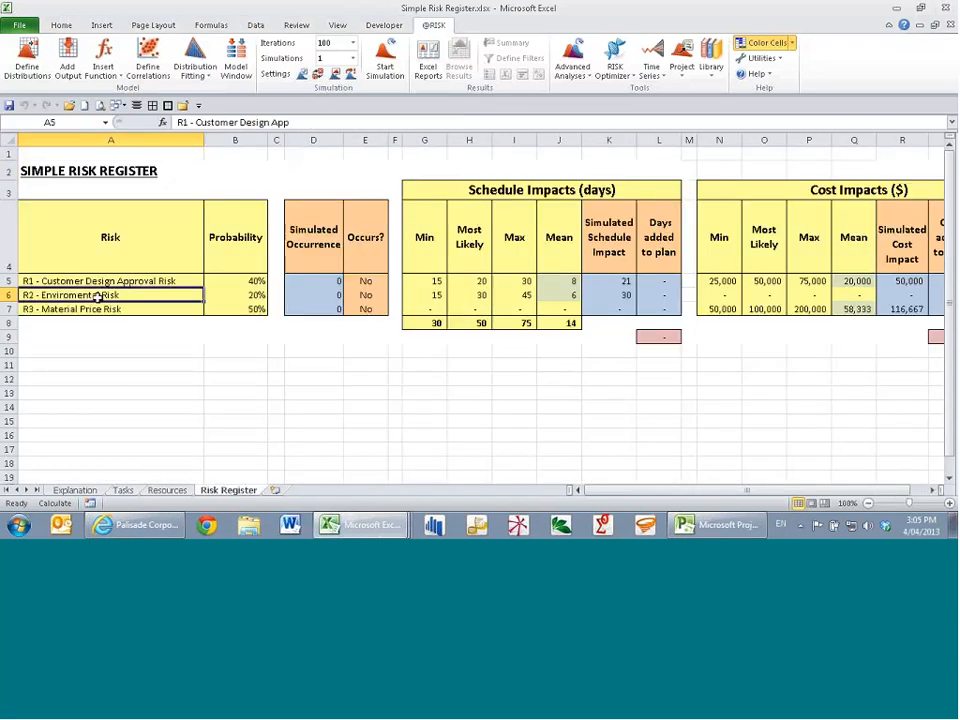
click(98, 309)
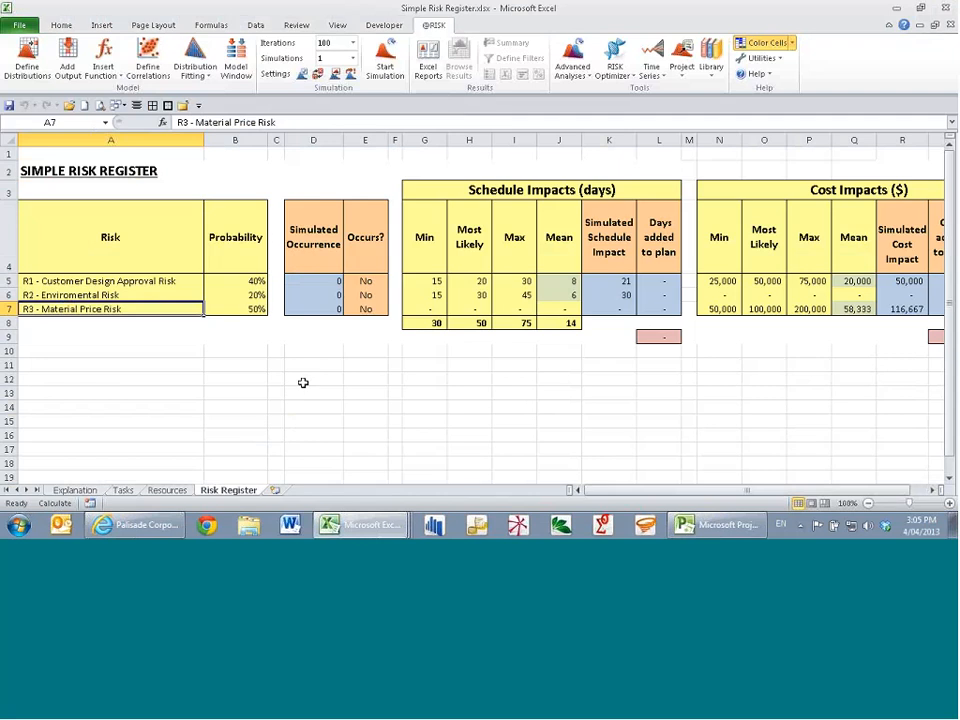
Check the project tasks on the Tasks sheet and return to R1 - Customer Design Approval Risk in the register
click(123, 490)
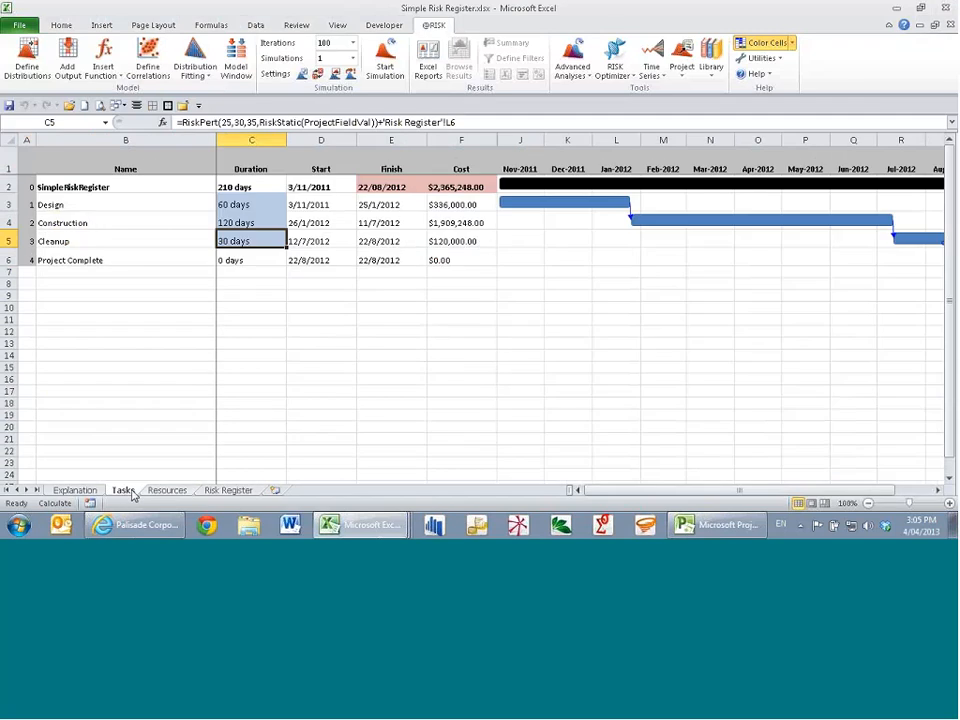
click(229, 491)
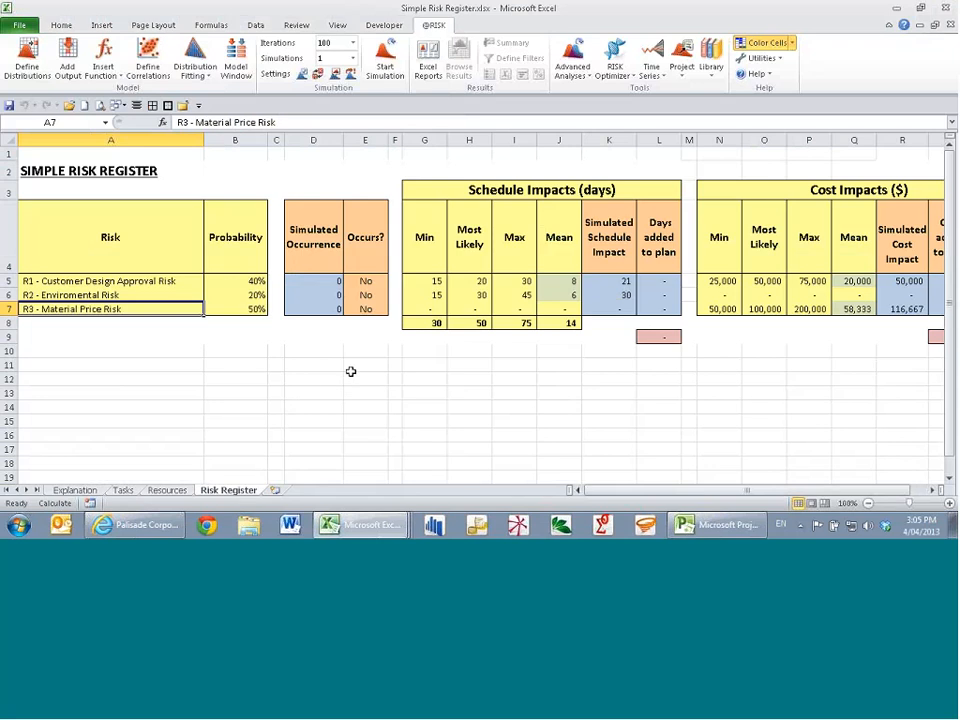
click(122, 281)
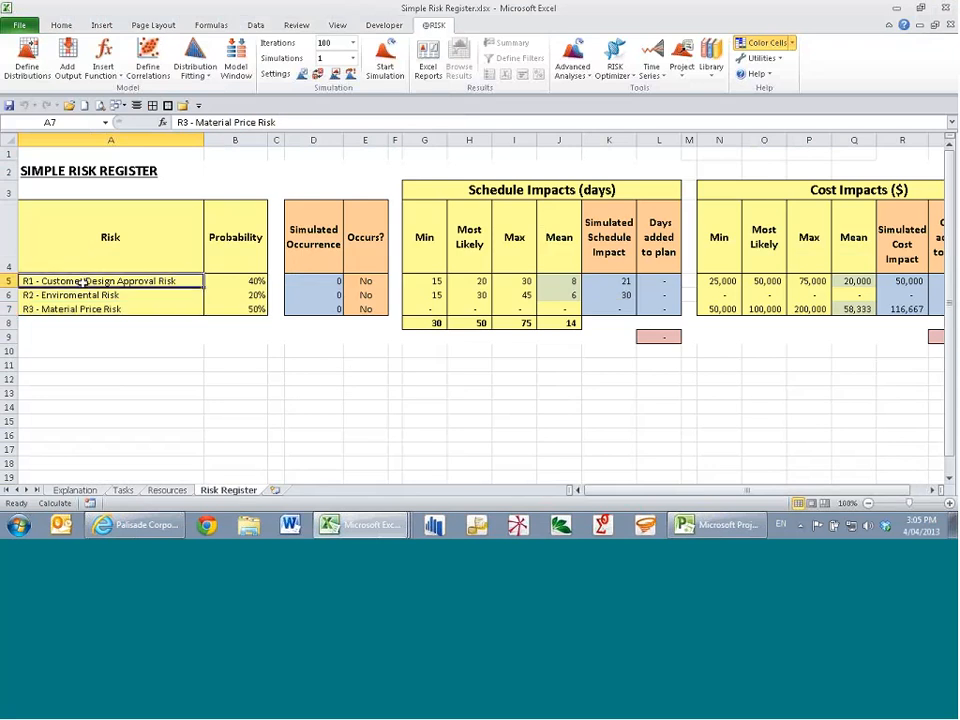
Check R3 - Material Price Risk against the Tasks sheet, and inspect the Days added to plan formulas in L5:L7 of the Risk Register
click(146, 309)
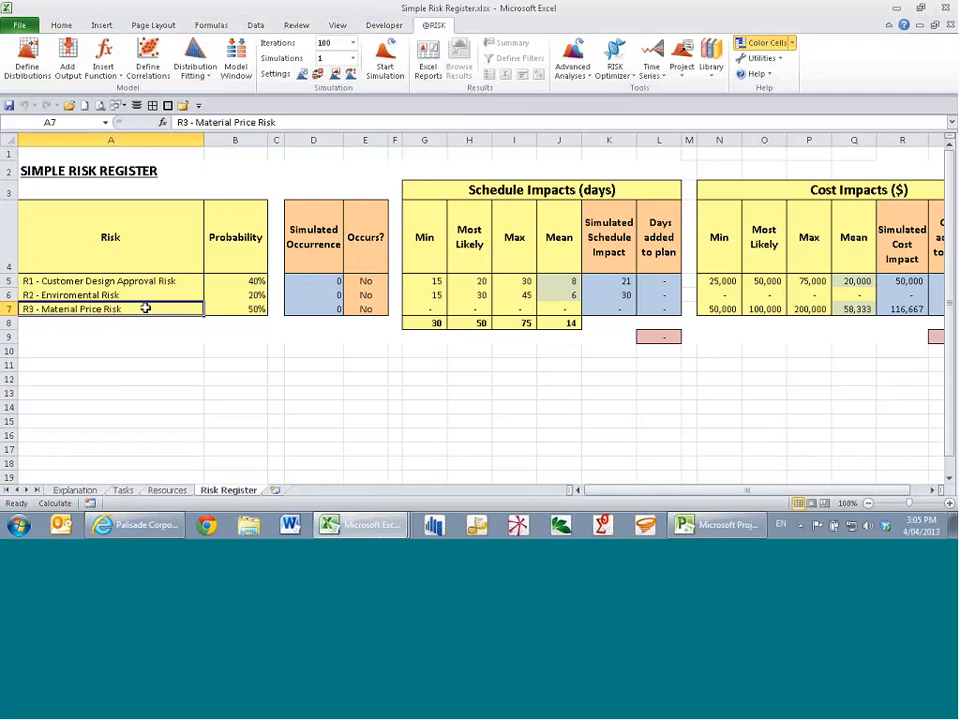
click(123, 490)
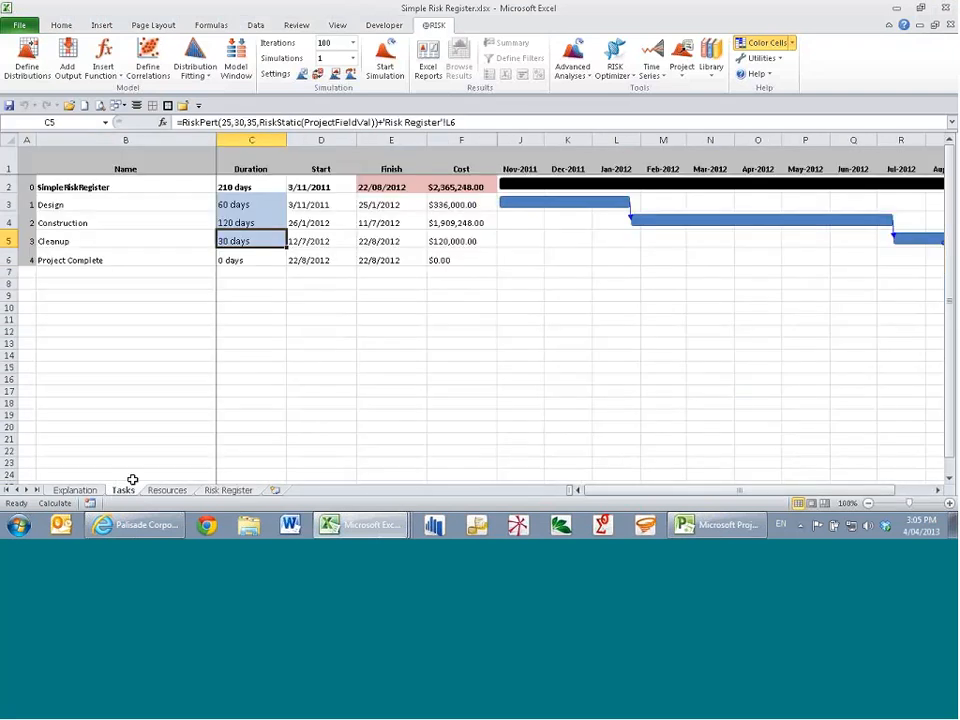
click(218, 490)
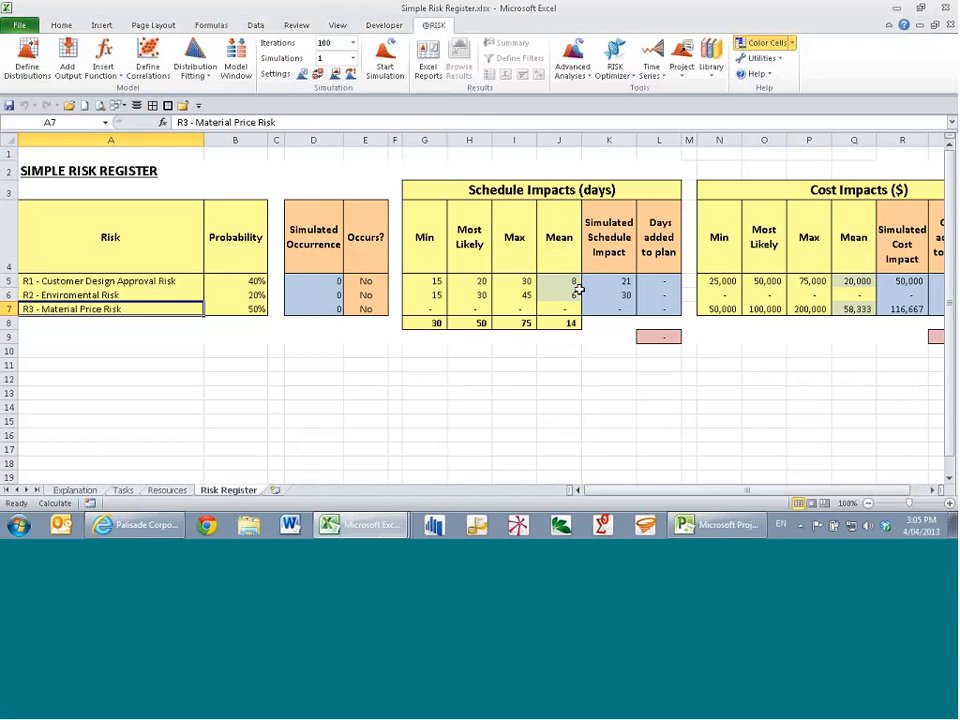
click(640, 280)
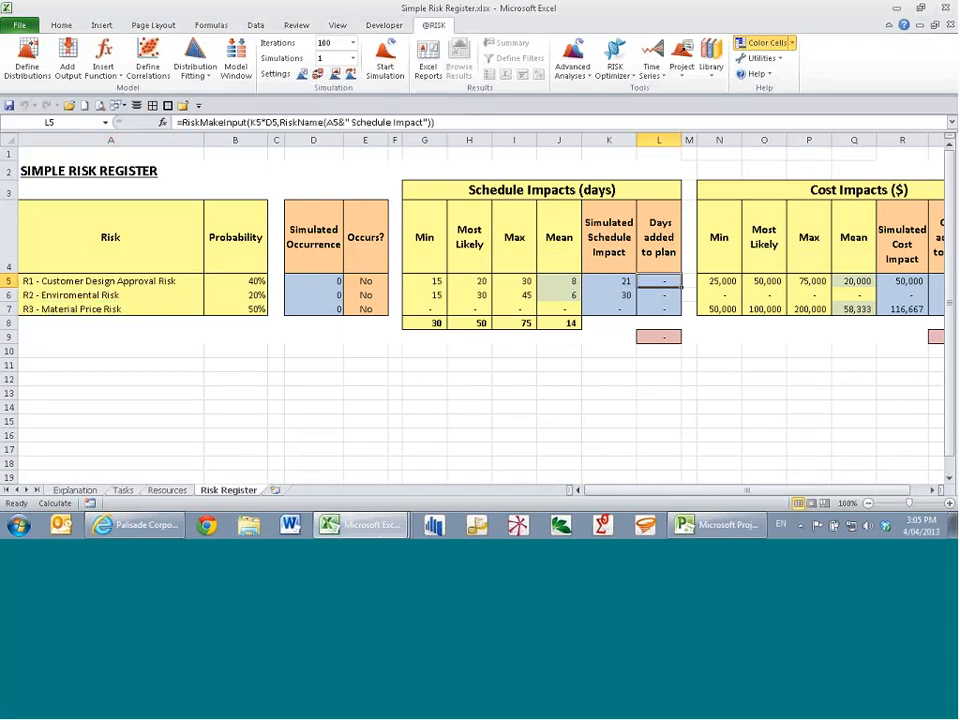
key(Down)
key(Down)
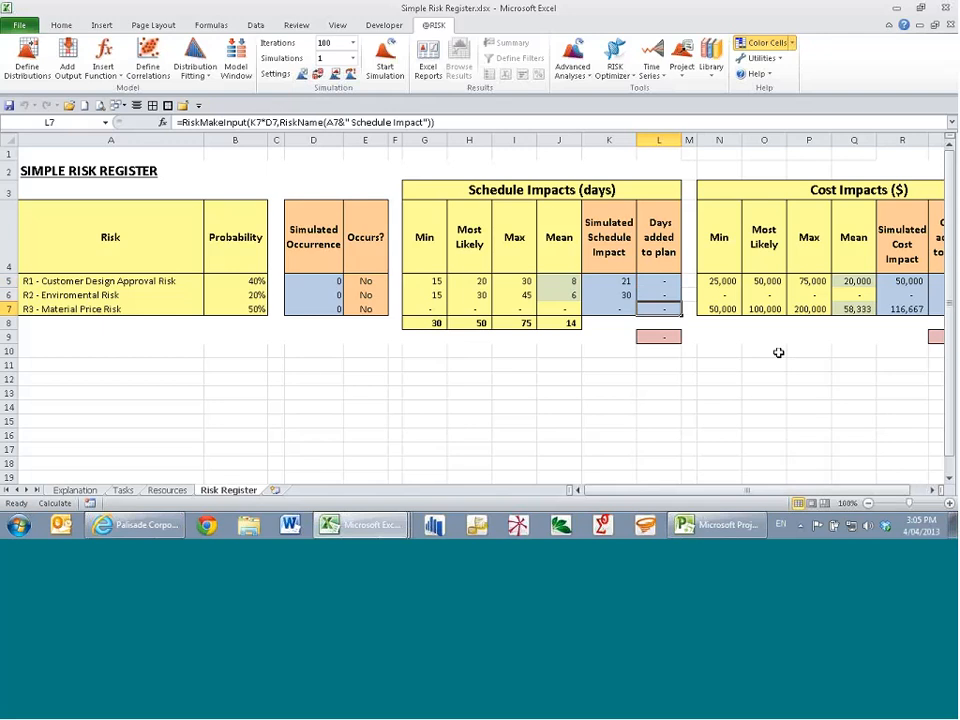
Inspect the Costs added to plan formulas in S5:S7 and move on to the Risk Functions for Delays and Costs column
key(Right)
key(Right)
key(Right)
key(Right)
key(Right)
key(Right)
key(Right)
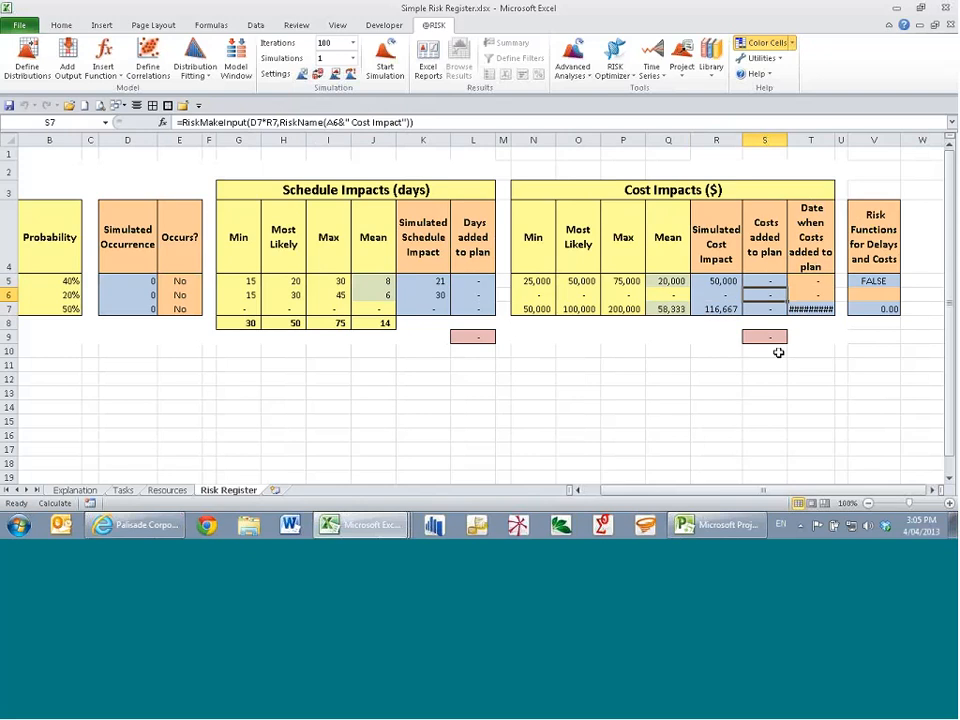
key(Up)
key(Up)
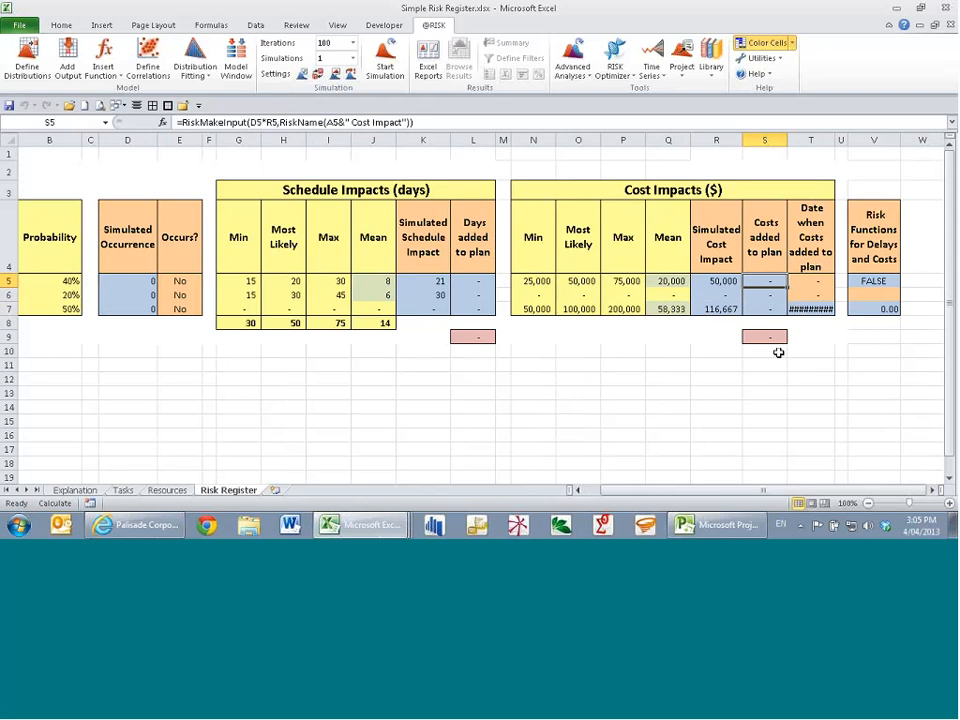
key(Down)
key(Right)
key(Right)
key(Right)
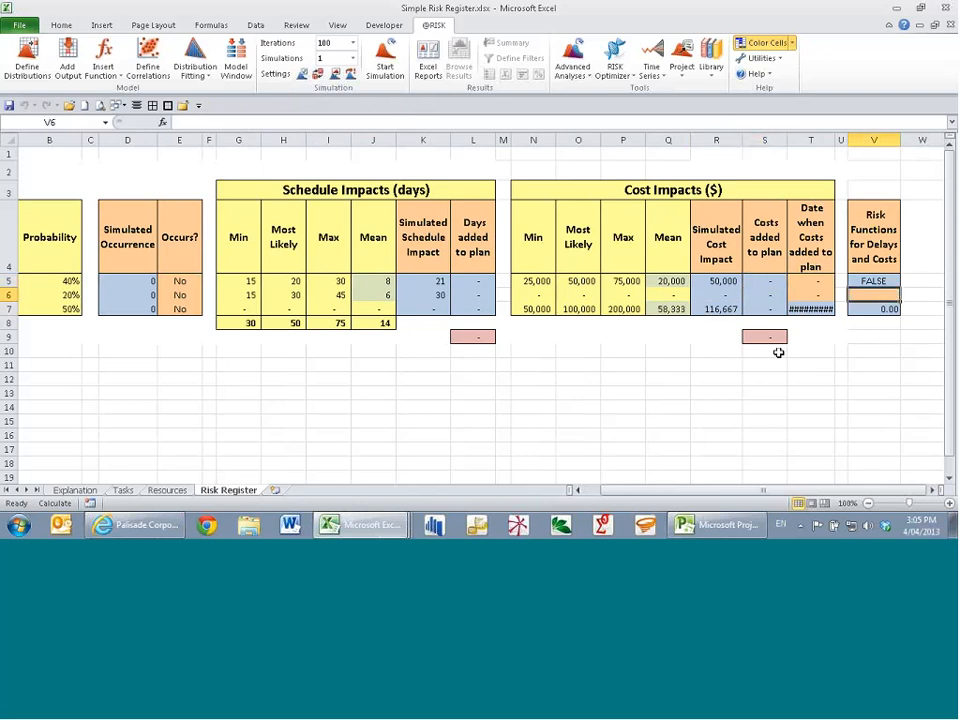
Review the Simulated Occurrence and Occurs? cells of the R2 environmental risk in row 6
key(Home)
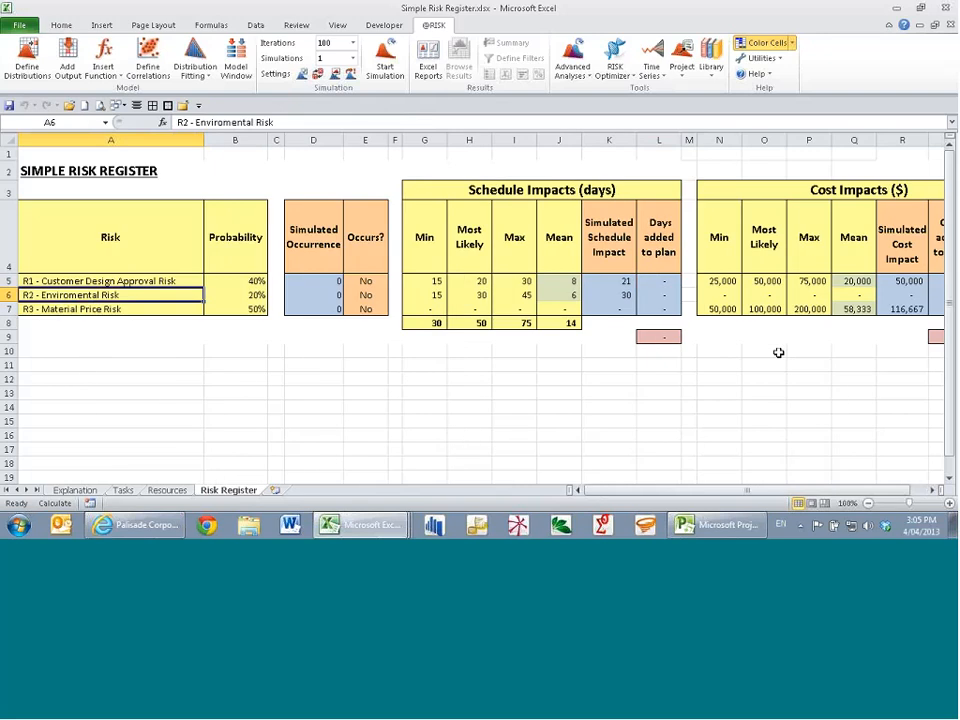
key(Right)
key(Right)
key(Right)
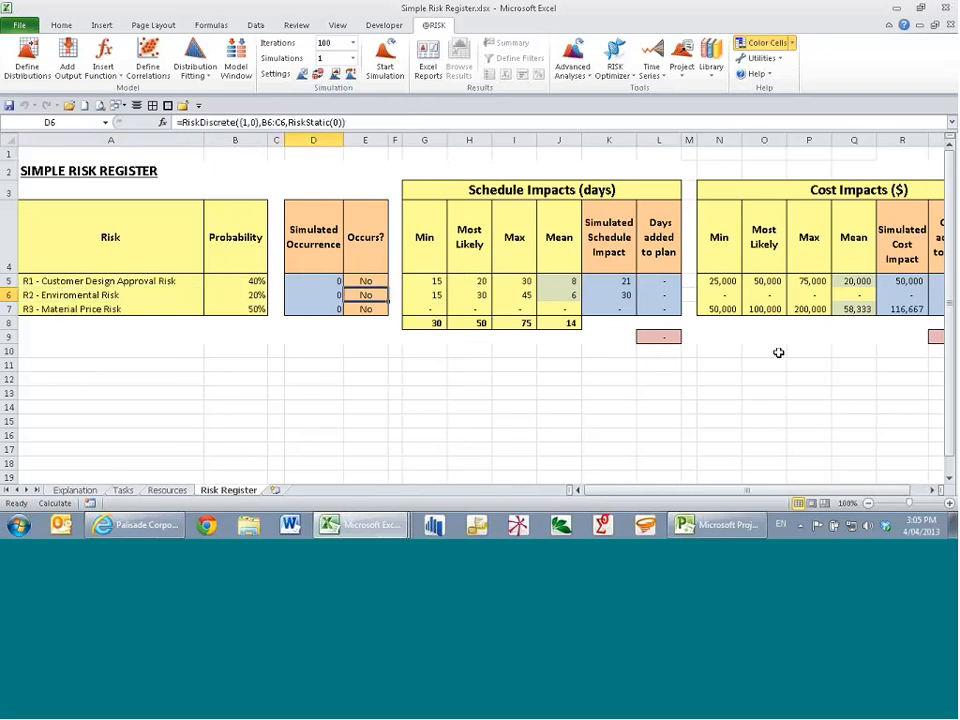
key(Home)
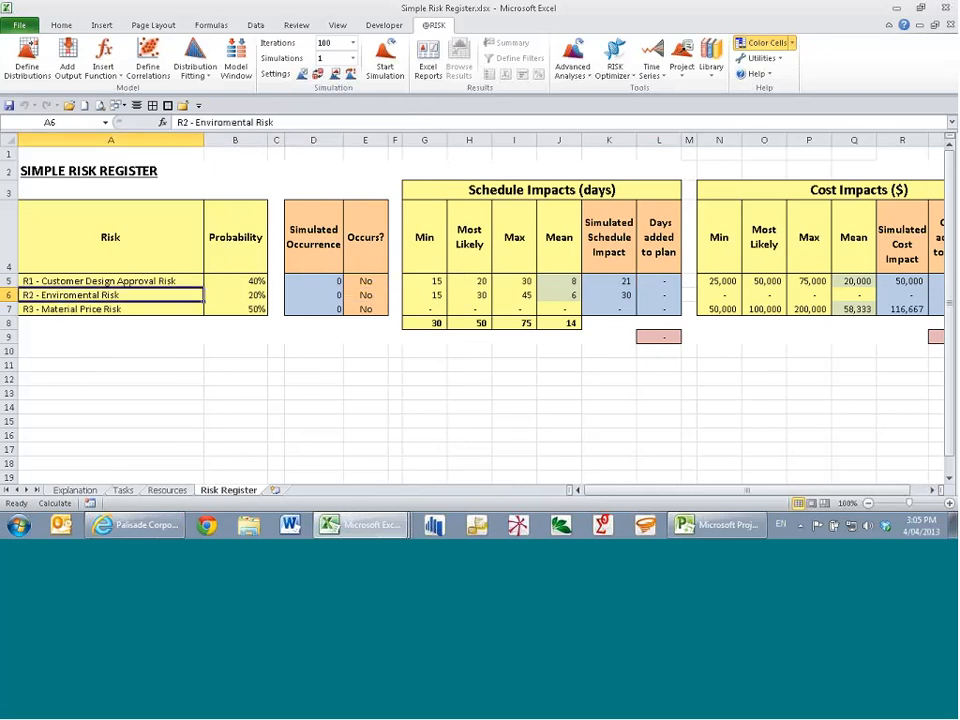
Inspect the Cleanup duration formula in C5 of the Tasks sheet and its linked Days added to plan cell L6 in the Risk Register
click(122, 490)
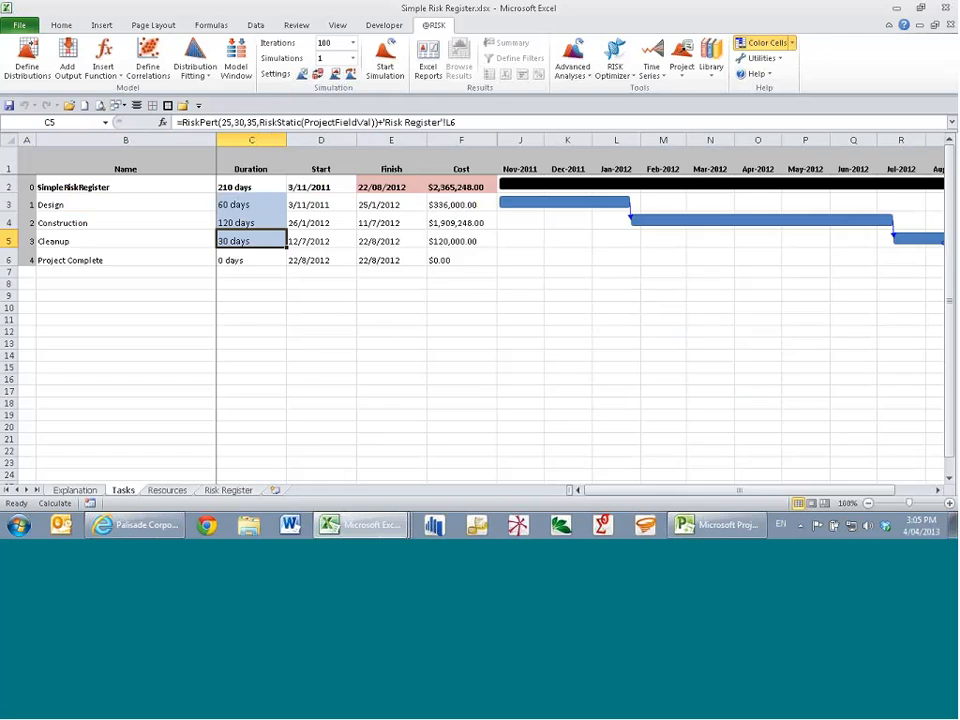
double_click(257, 240)
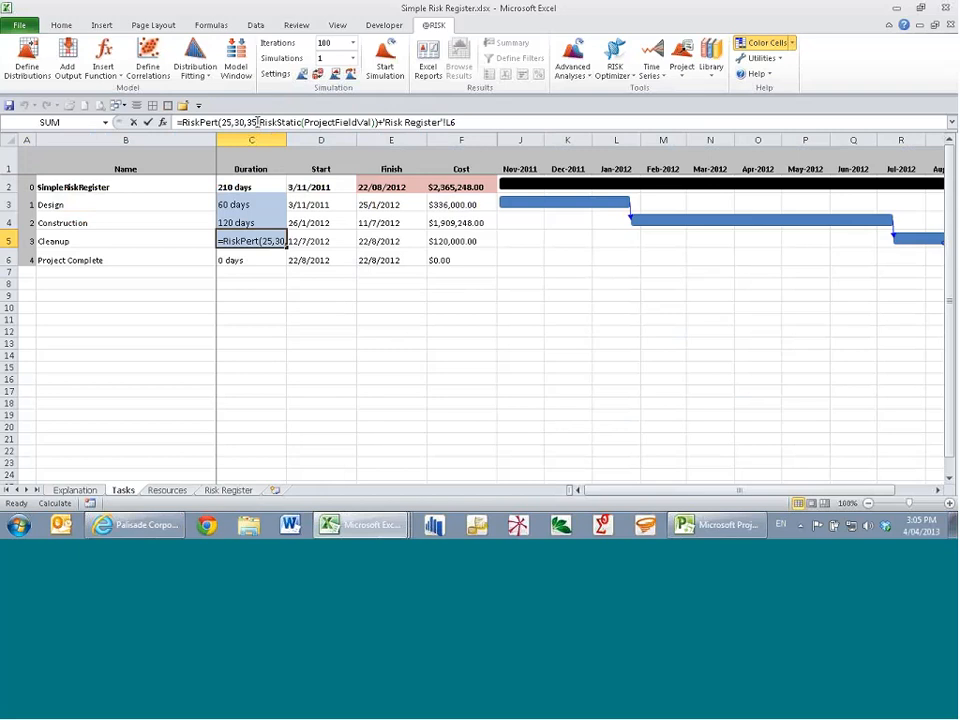
click(257, 121)
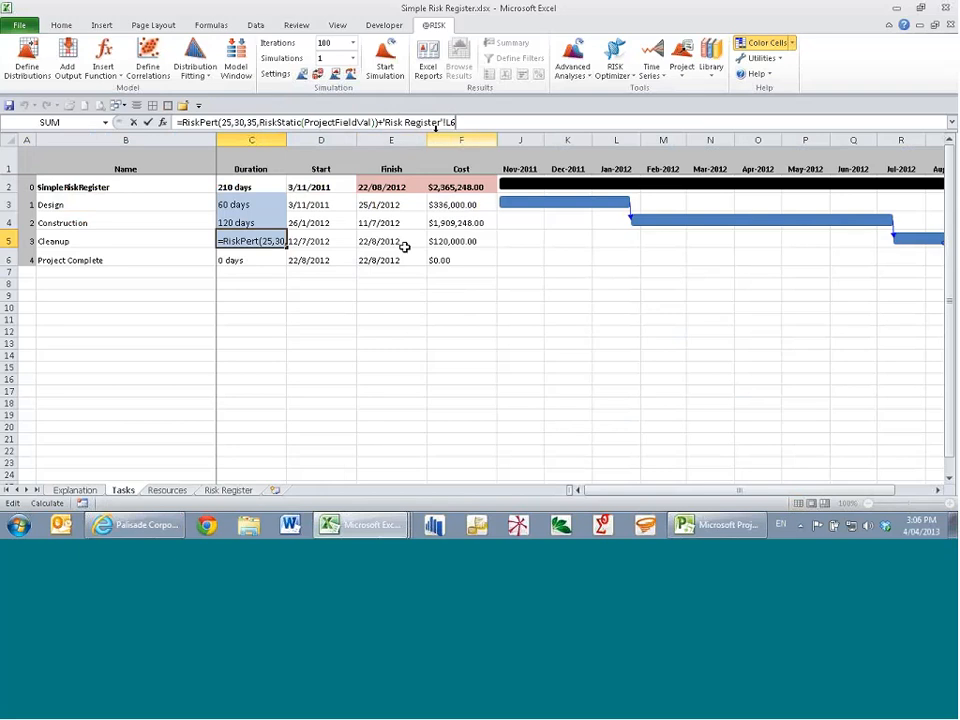
key(Return)
click(228, 490)
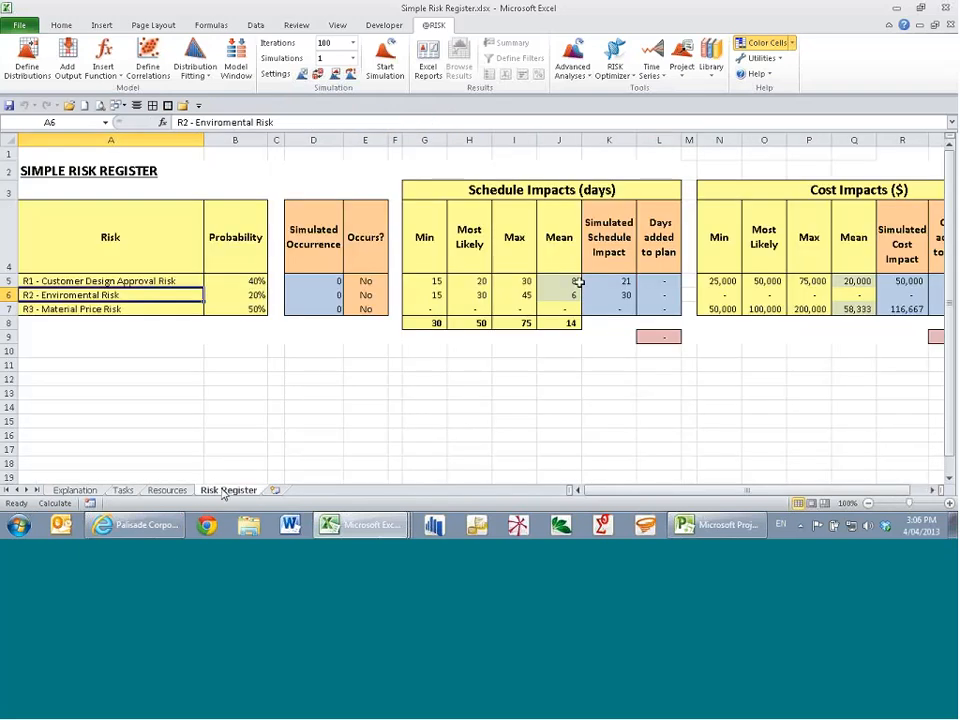
click(659, 295)
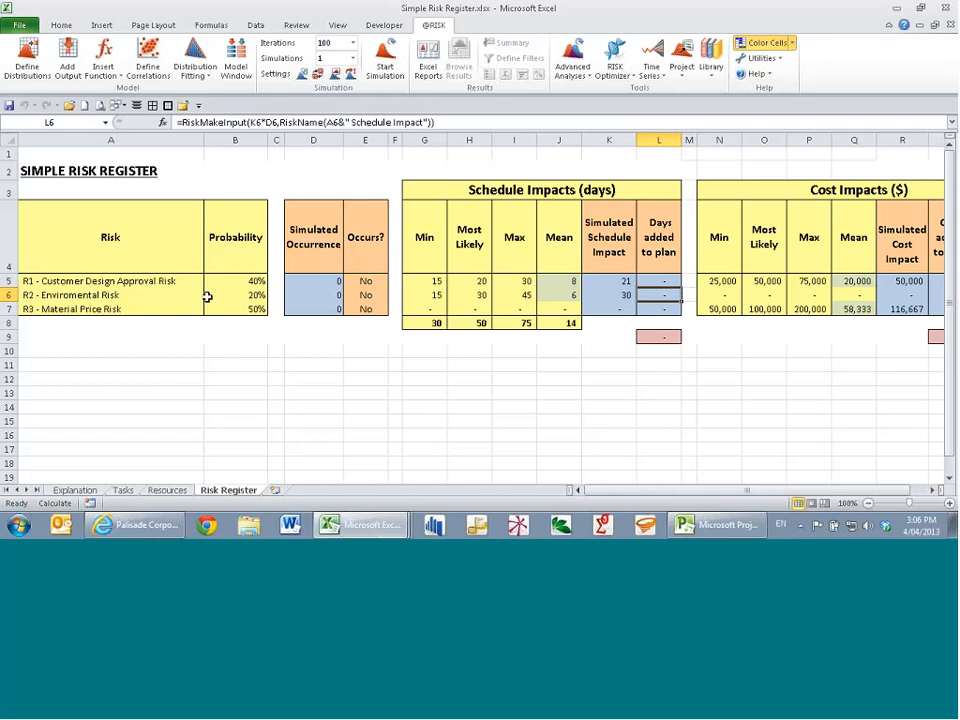
Turn on random values for recalculation and recalculate repeatedly to resample the risk occurrences and impacts in the register
click(317, 75)
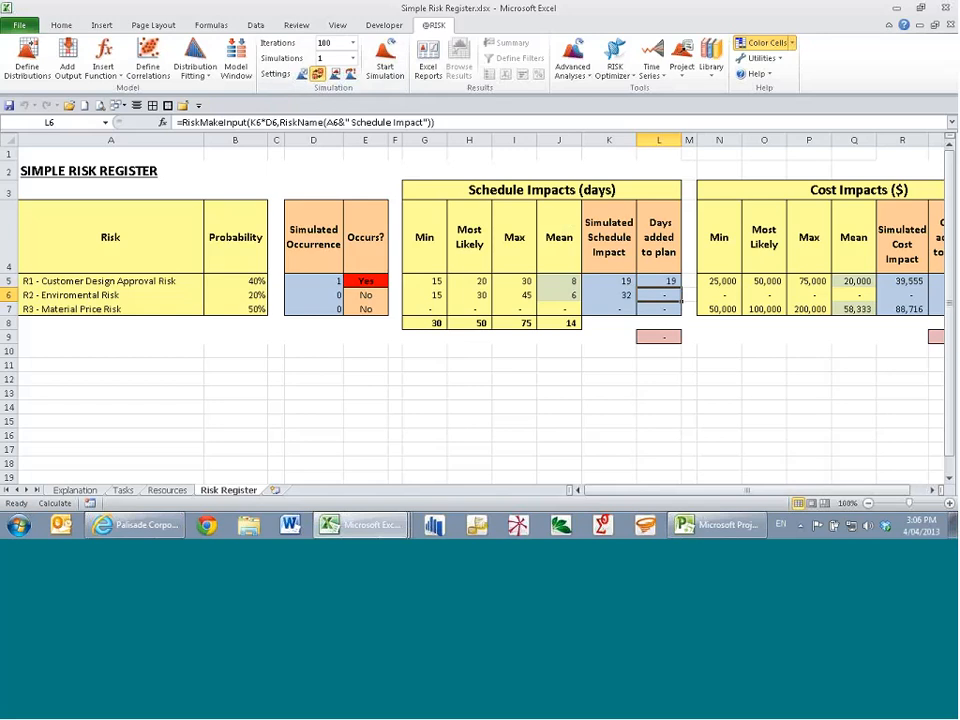
click(260, 297)
click(673, 296)
key(F9)
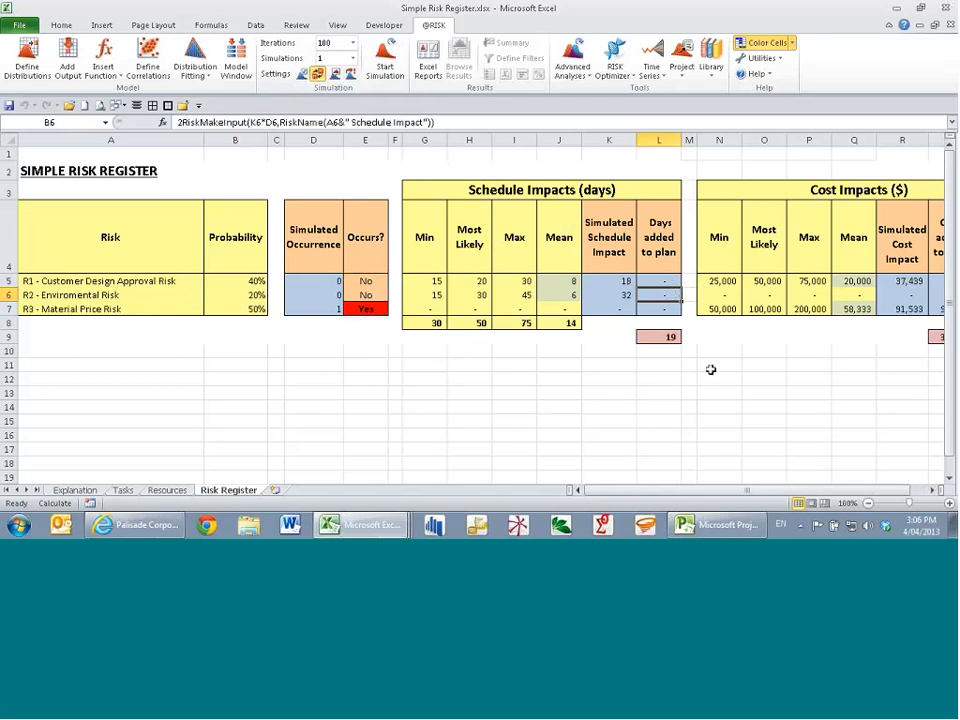
key(F9)
key(F9)
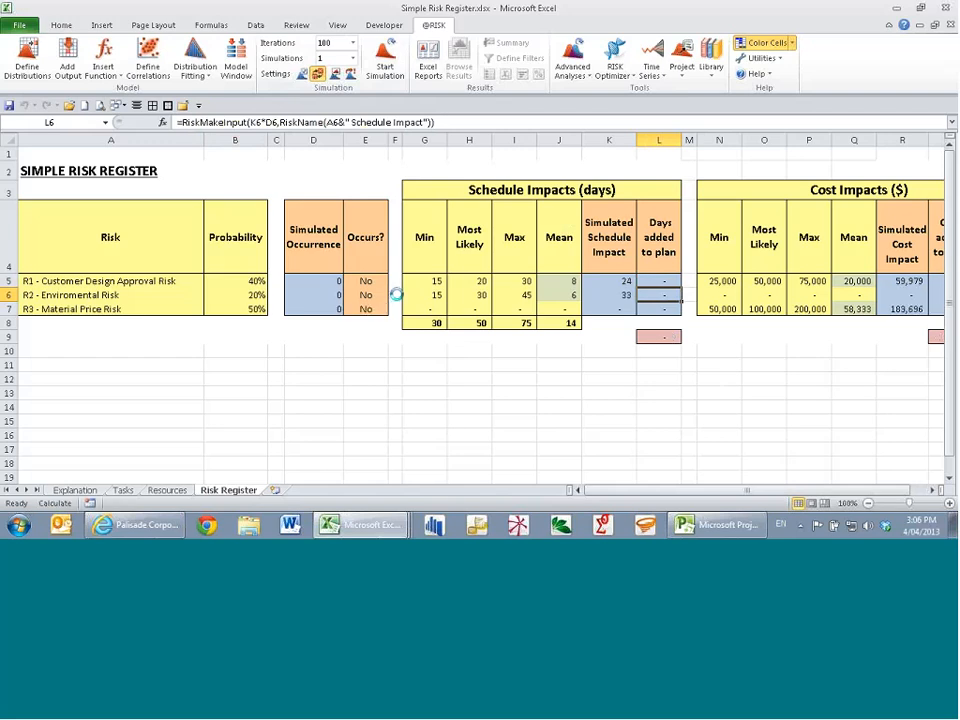
key(F9)
key(F9)
key(F9)
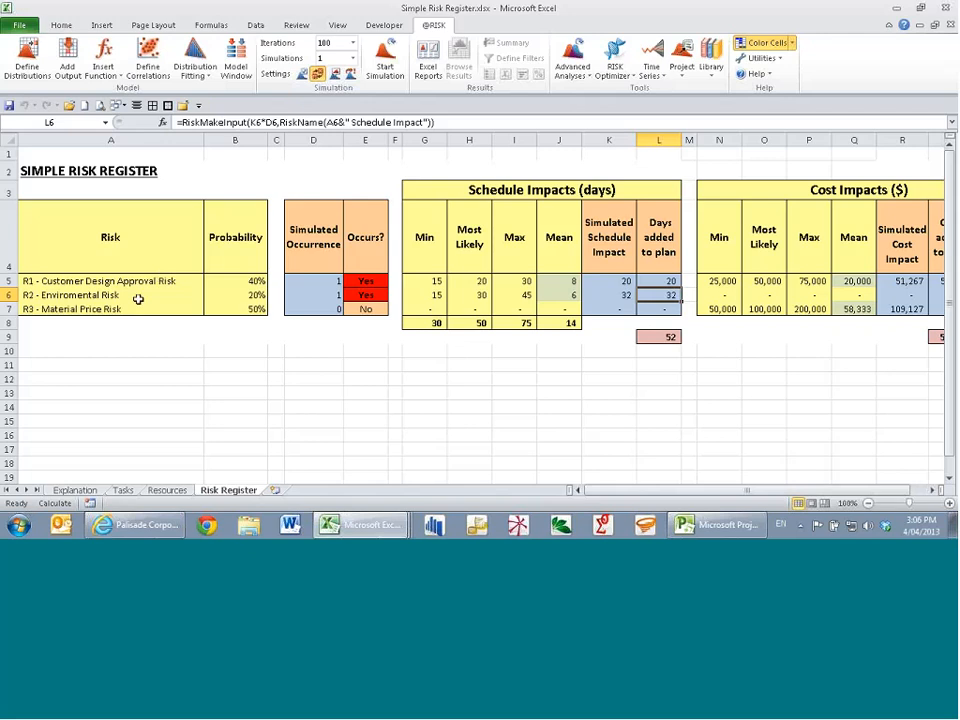
Trace the Cleanup duration on the Tasks sheet to its precedent cell L6 in the Risk Register and return to the tasks
click(123, 490)
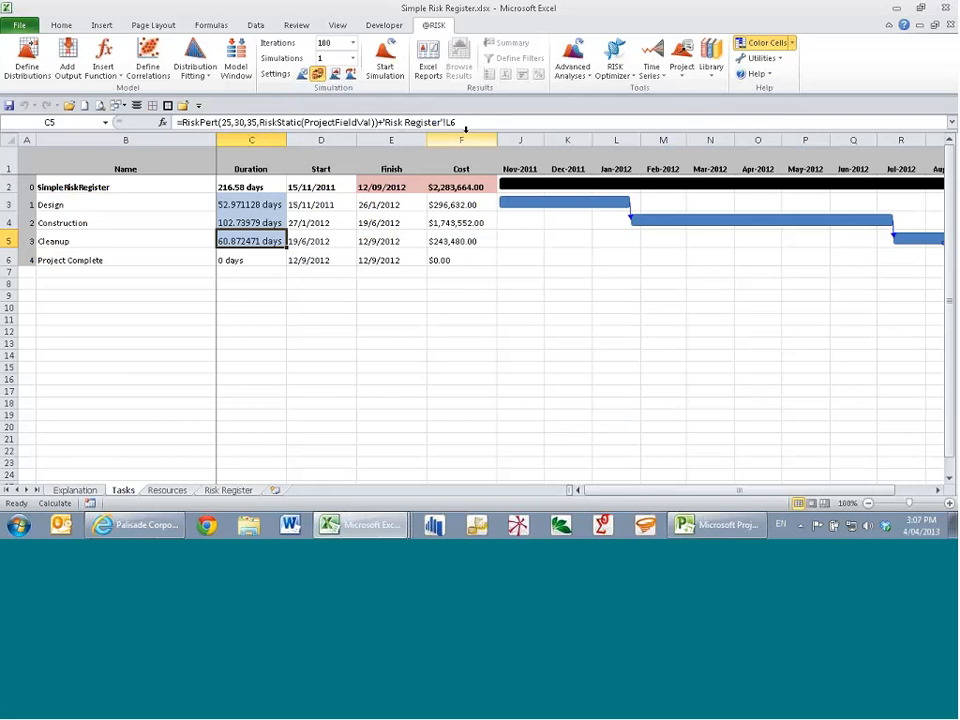
key(ctrl+bracketleft)
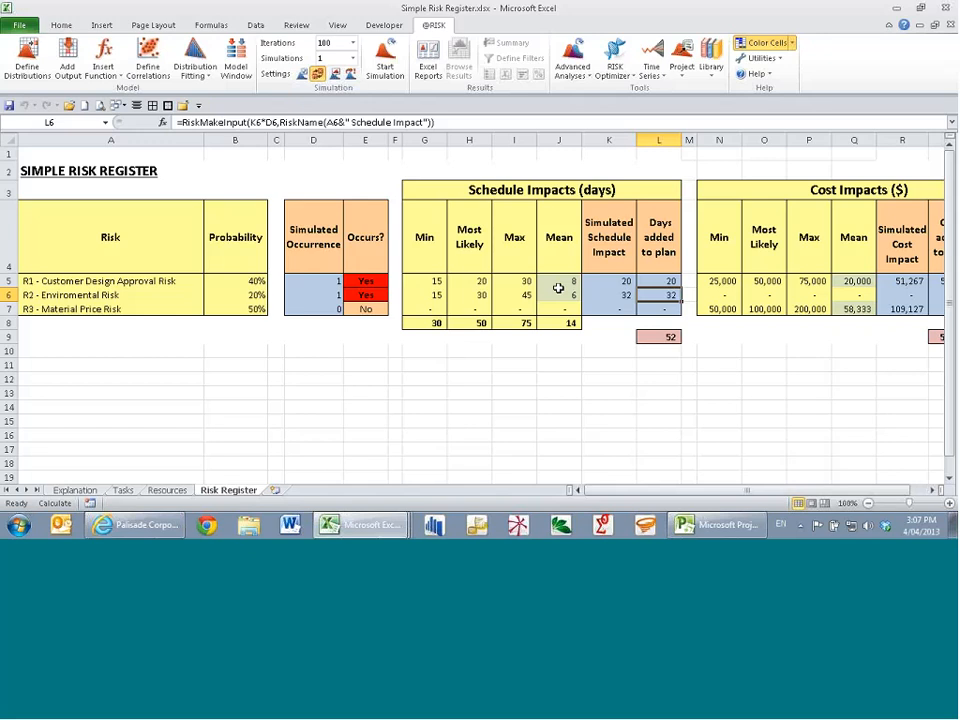
click(123, 490)
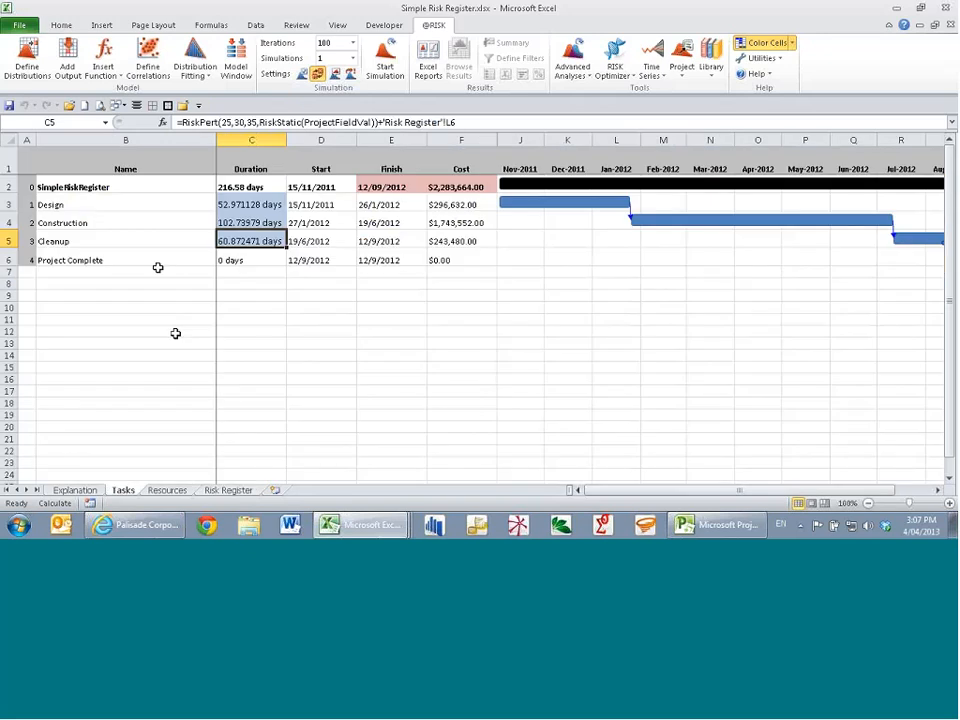
Check the Cleanup and Design costs on the Tasks sheet and the Construction Team and Cleanup Team standard rates on the Resources sheet
key(ctrl+bracketright)
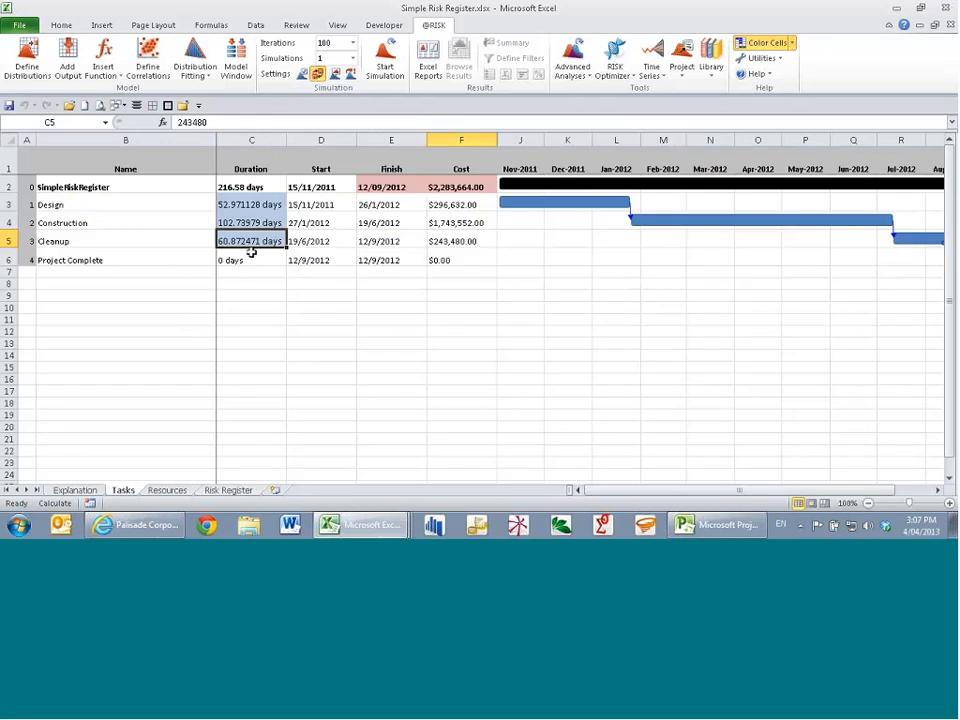
click(458, 204)
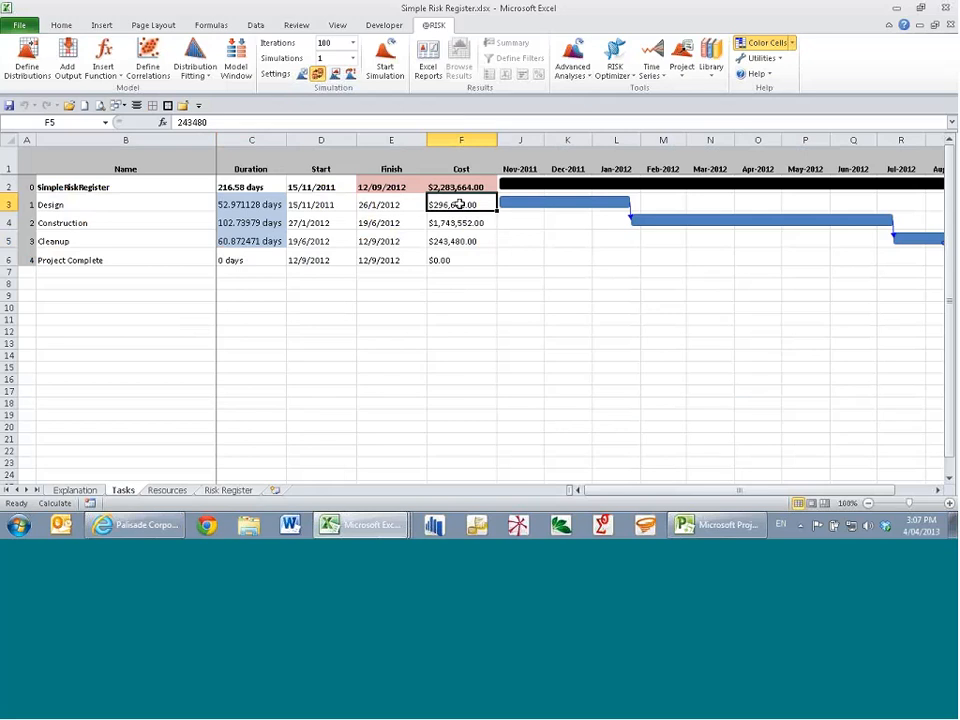
key(ctrl+Page_Down)
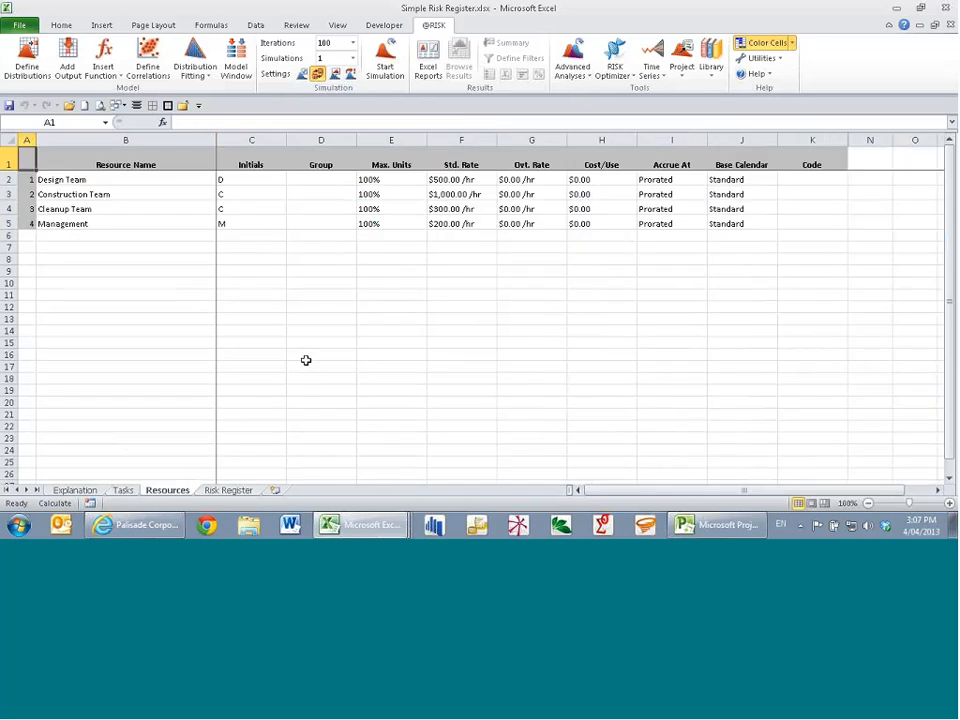
click(455, 192)
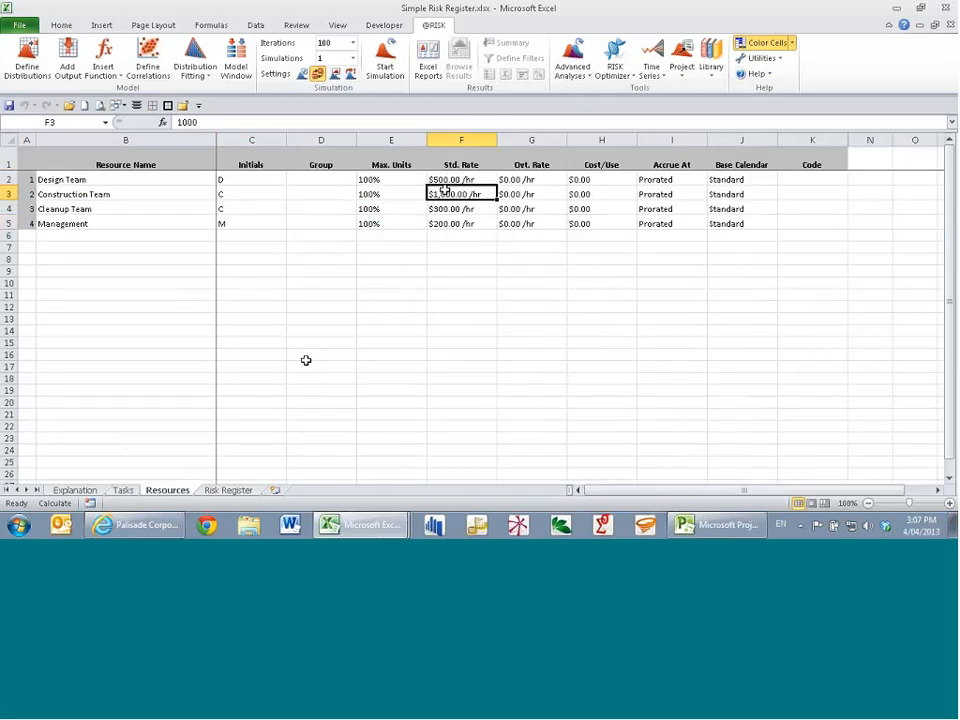
key(Down)
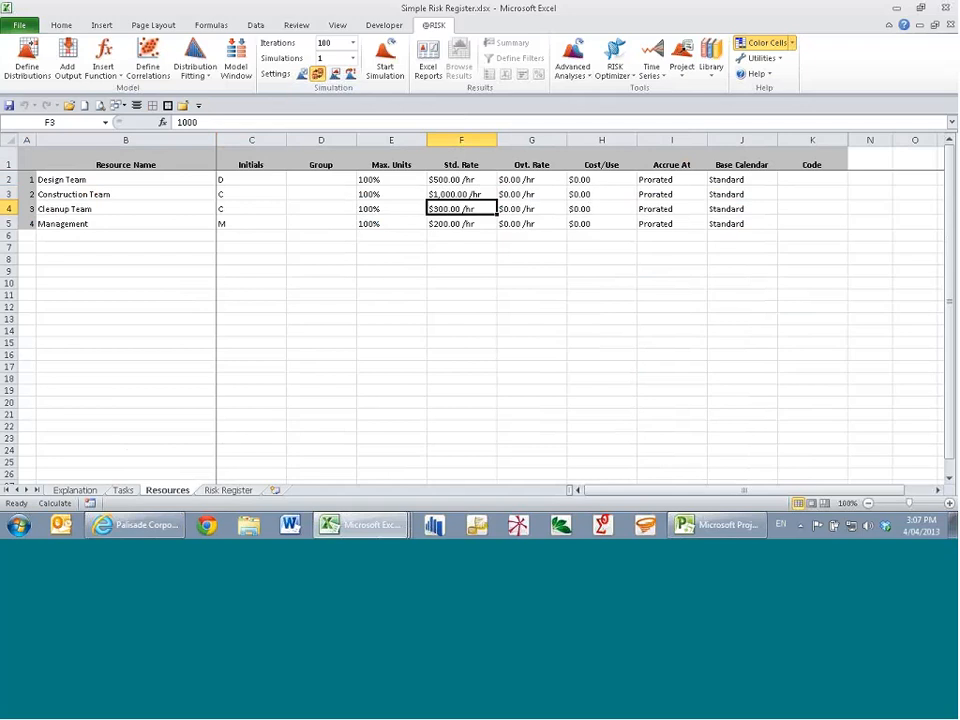
Return to the Risk Register through the Tasks sheet and review the cost impacts and Costs added to plan
click(123, 490)
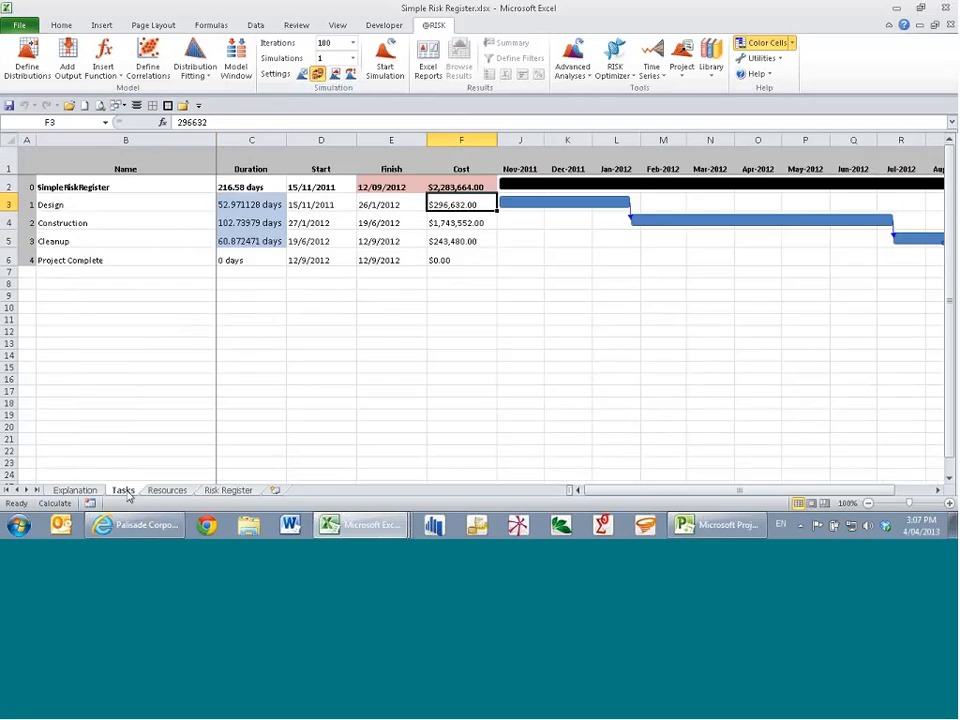
click(228, 490)
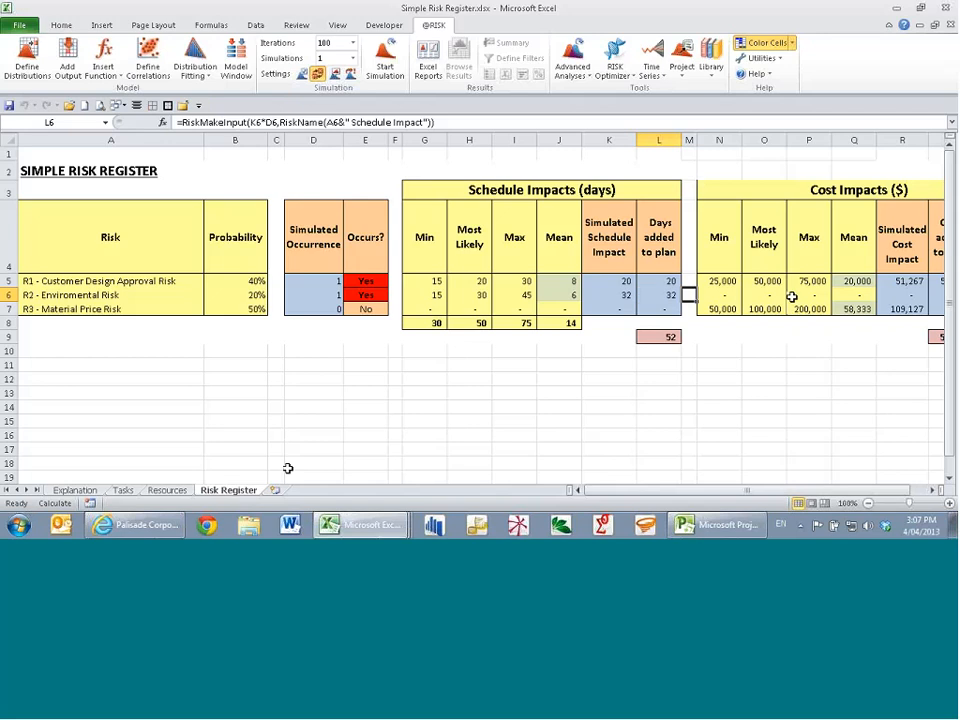
key(Right)
key(Right)
key(Right)
key(Right)
key(Right)
key(Right)
key(Right)
key(Right)
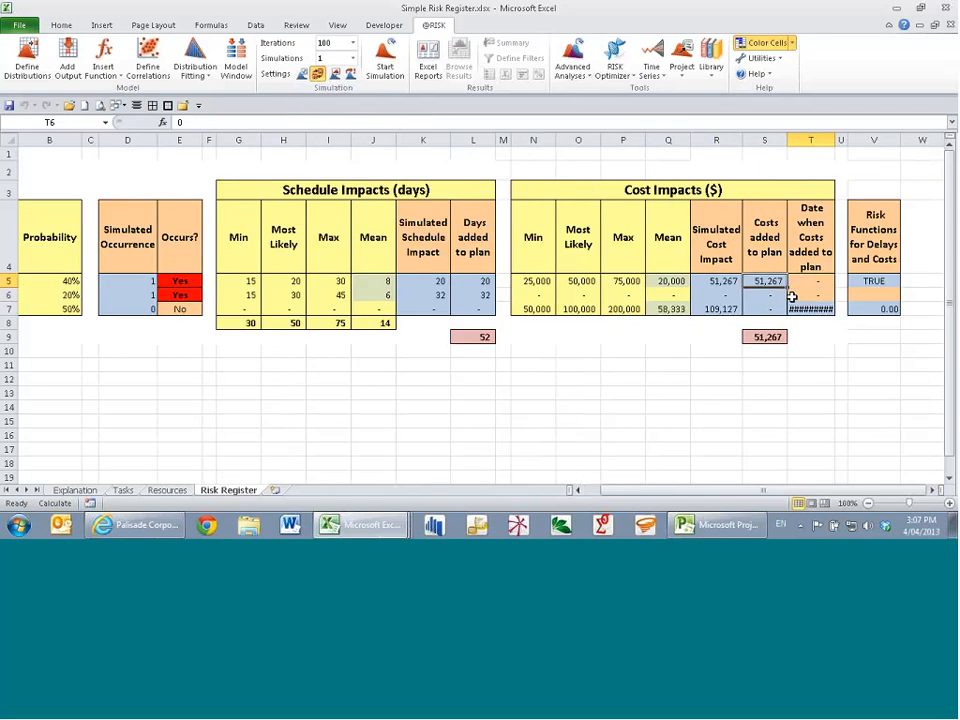
key(Right)
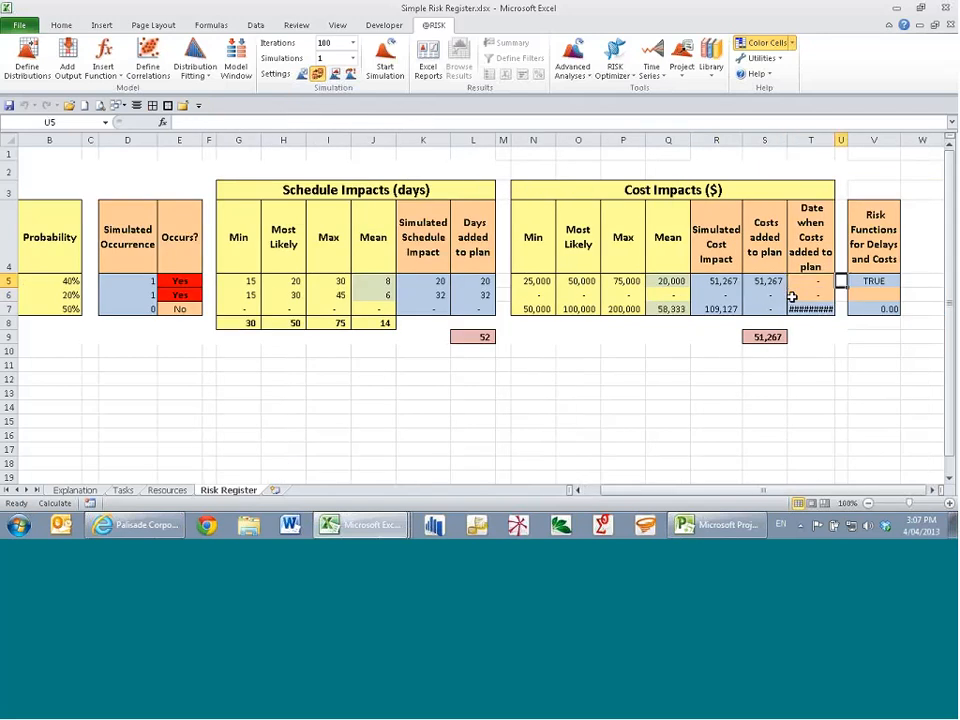
Inspect the RiskProjectAddCost formula in V7 and widen column T so the date when costs are added fits
key(Down)
key(Down)
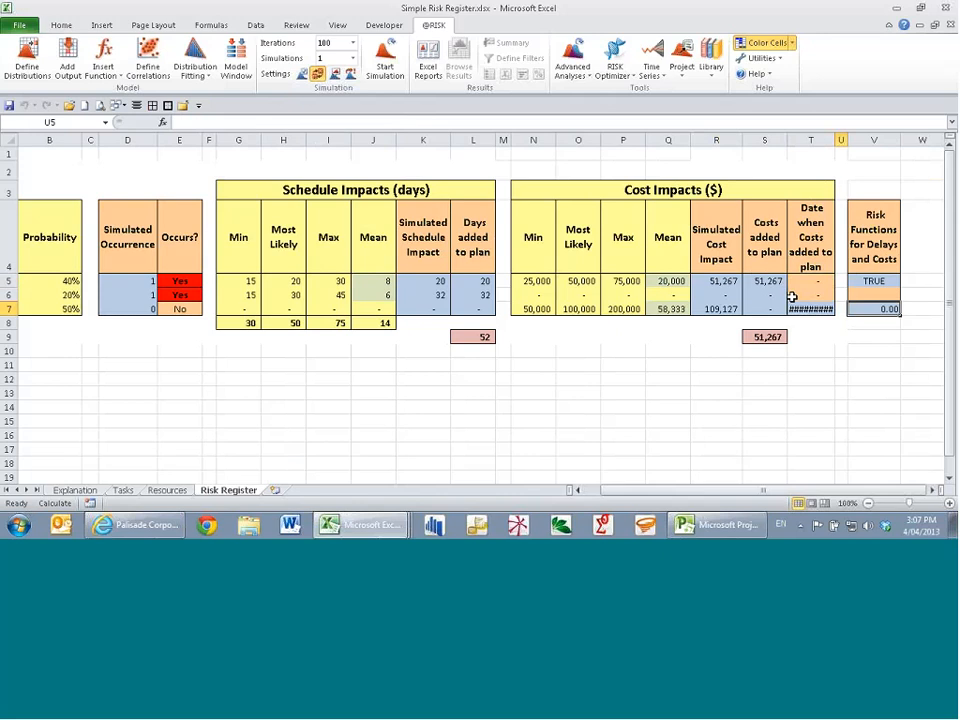
click(414, 128)
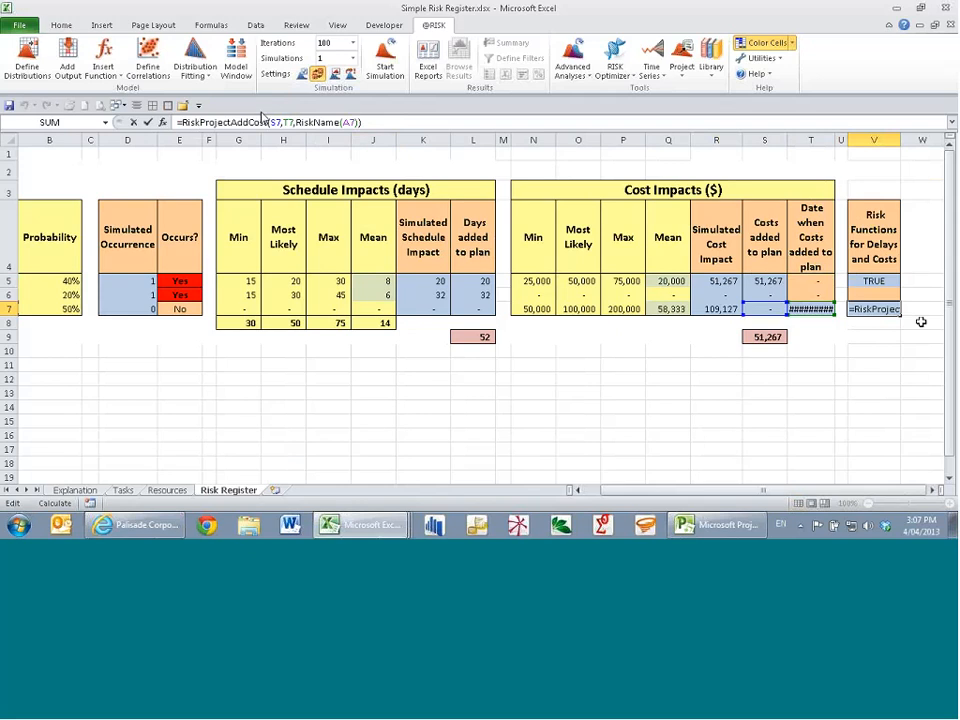
key(ctrl+Return)
drag(834, 140, 840, 140)
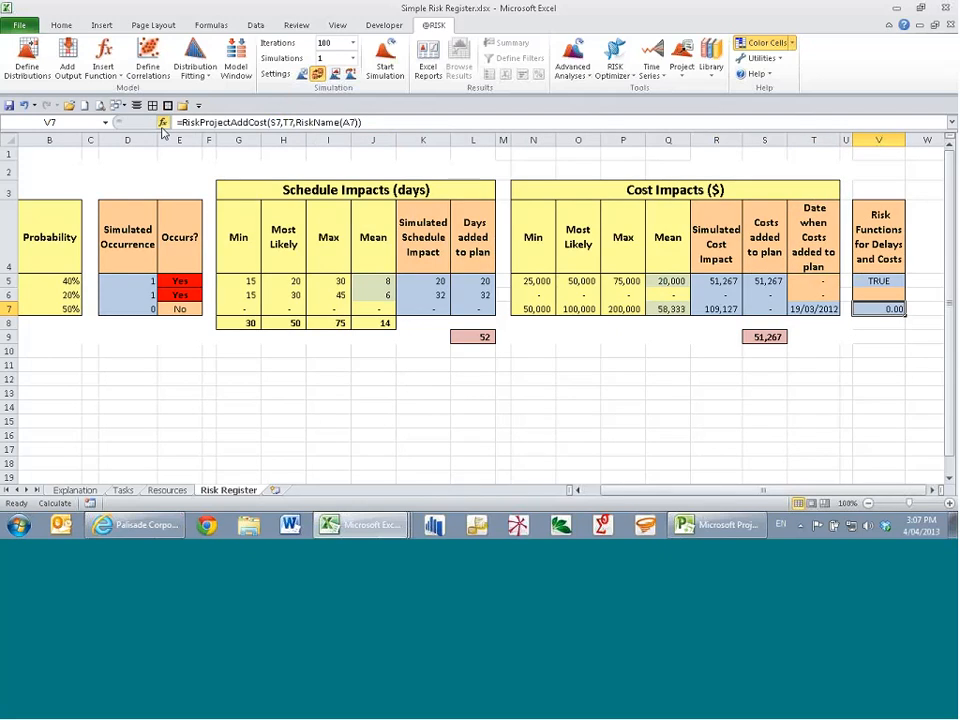
Review the Amount and Date_occurs arguments of the RiskProjectAddCost function in V7, keeping them unchanged
click(162, 122)
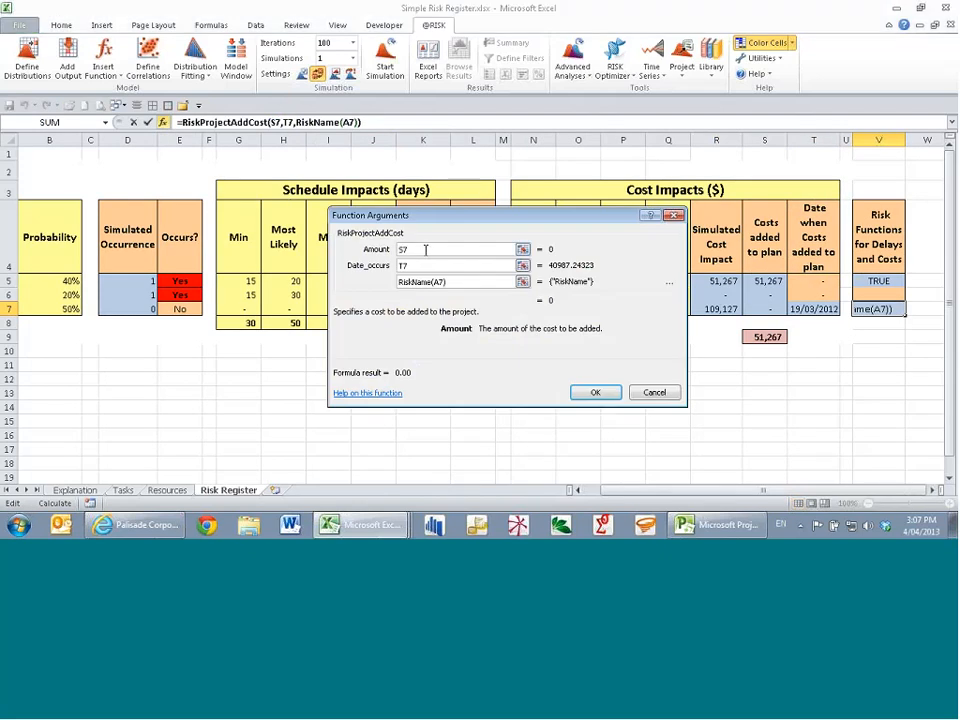
drag(442, 216, 498, 377)
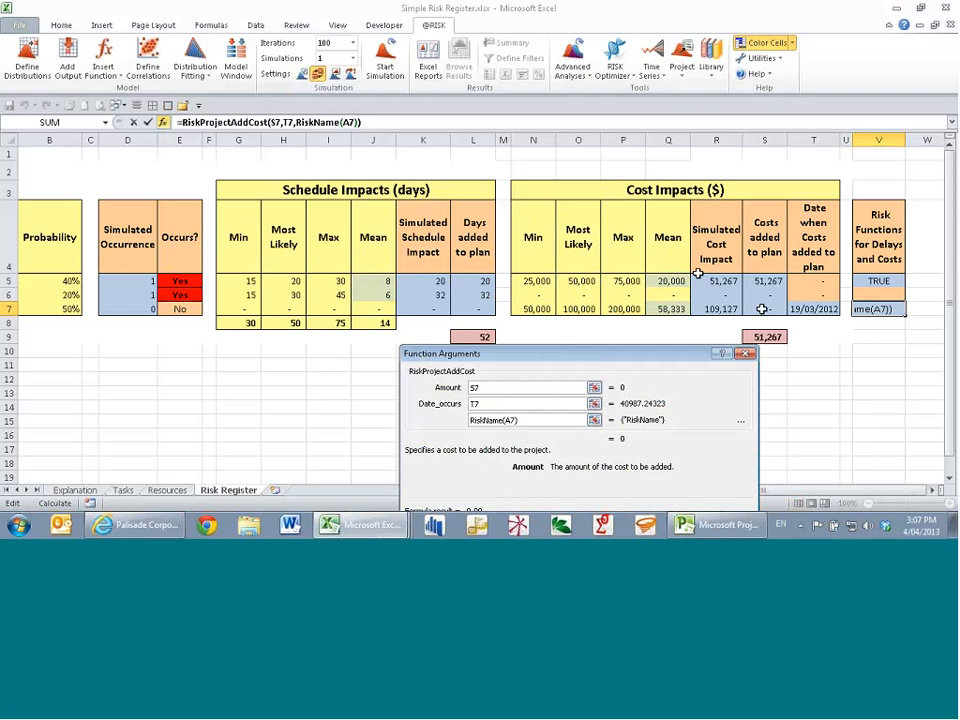
key(Tab)
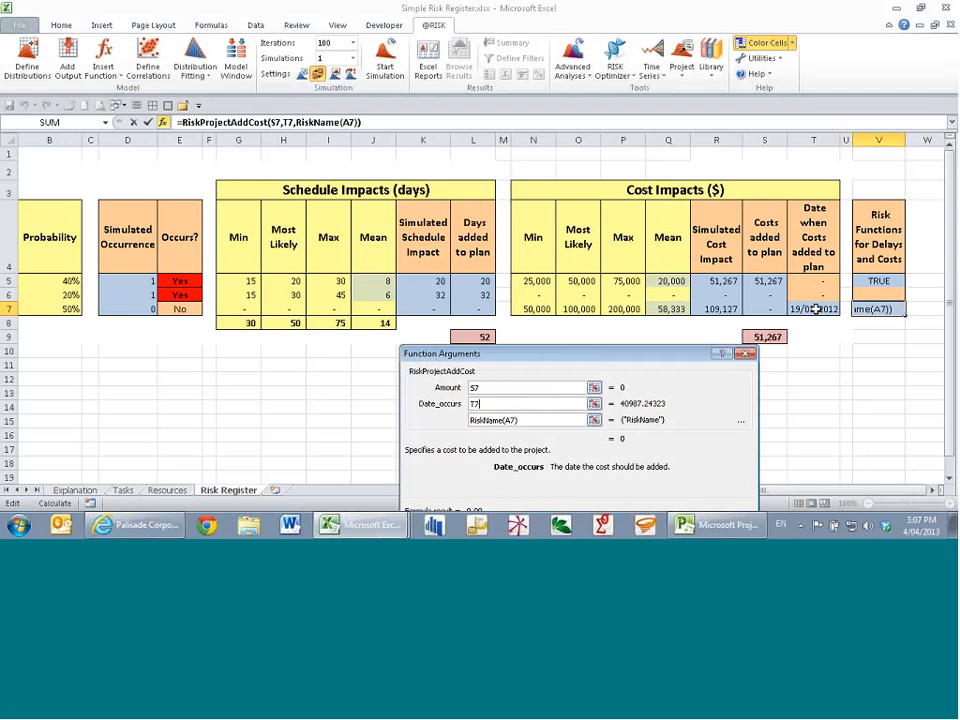
drag(611, 355, 542, 270)
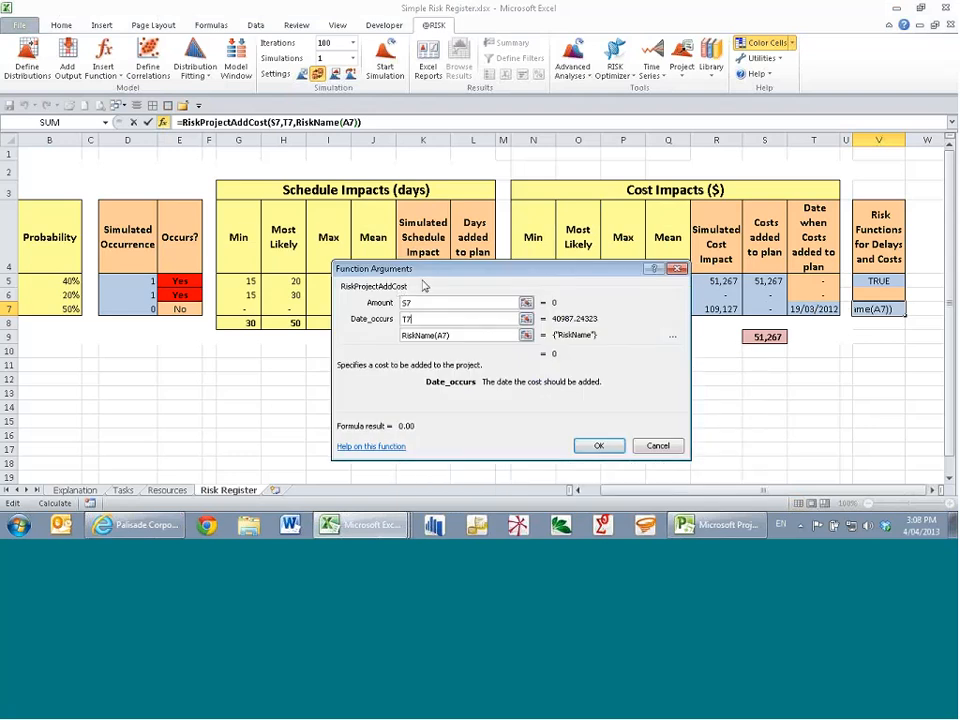
key(Return)
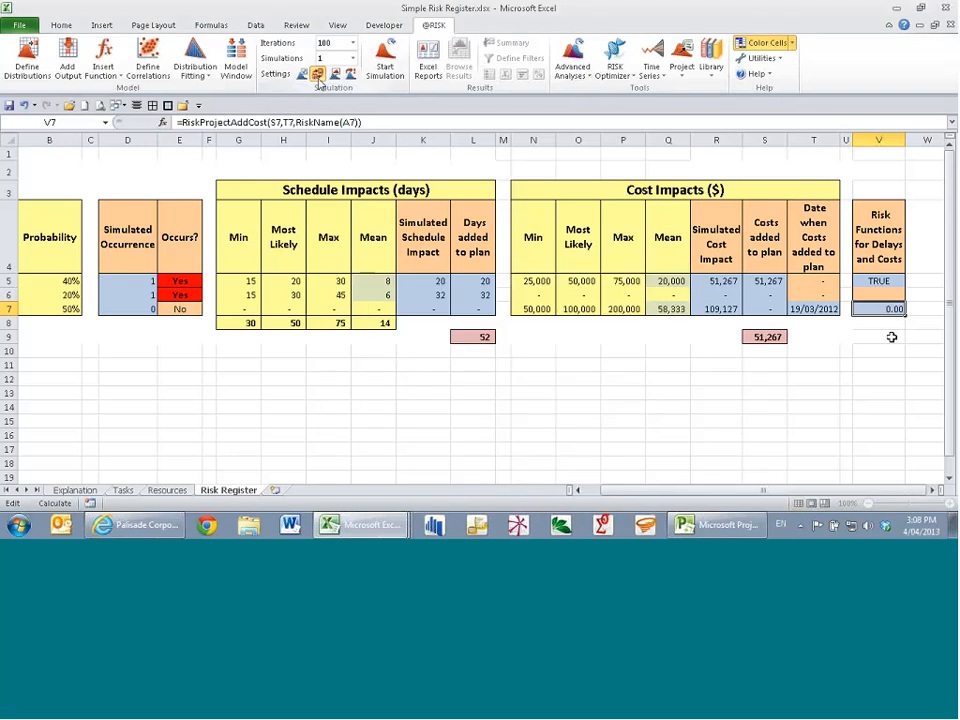
Resample the risk register several times to compare V7's added cost with the third risk's occurrence
key(F9)
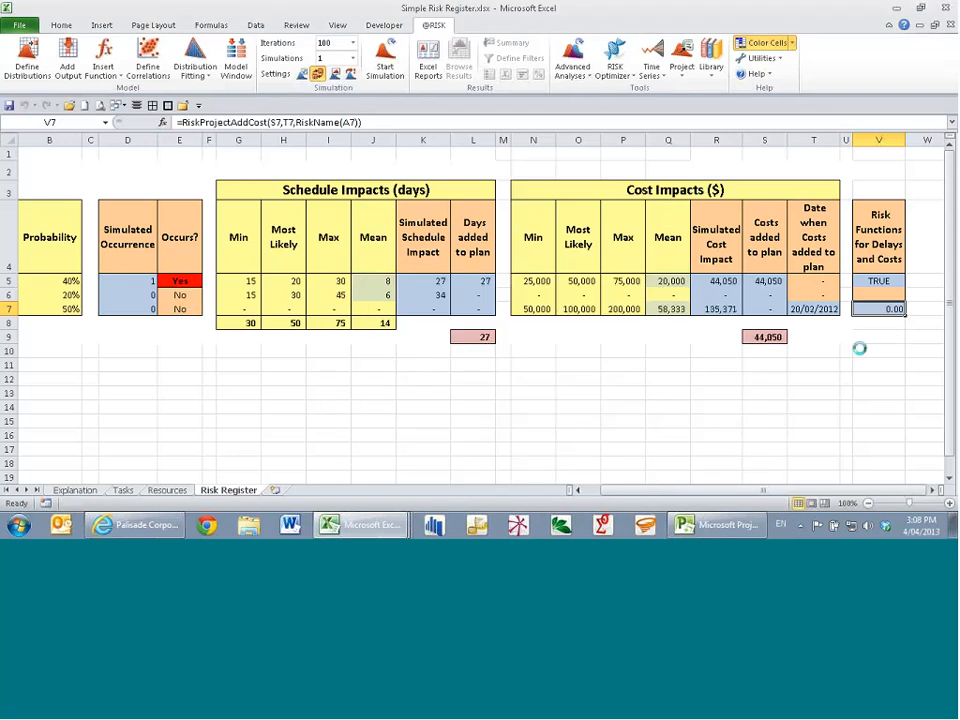
key(F9)
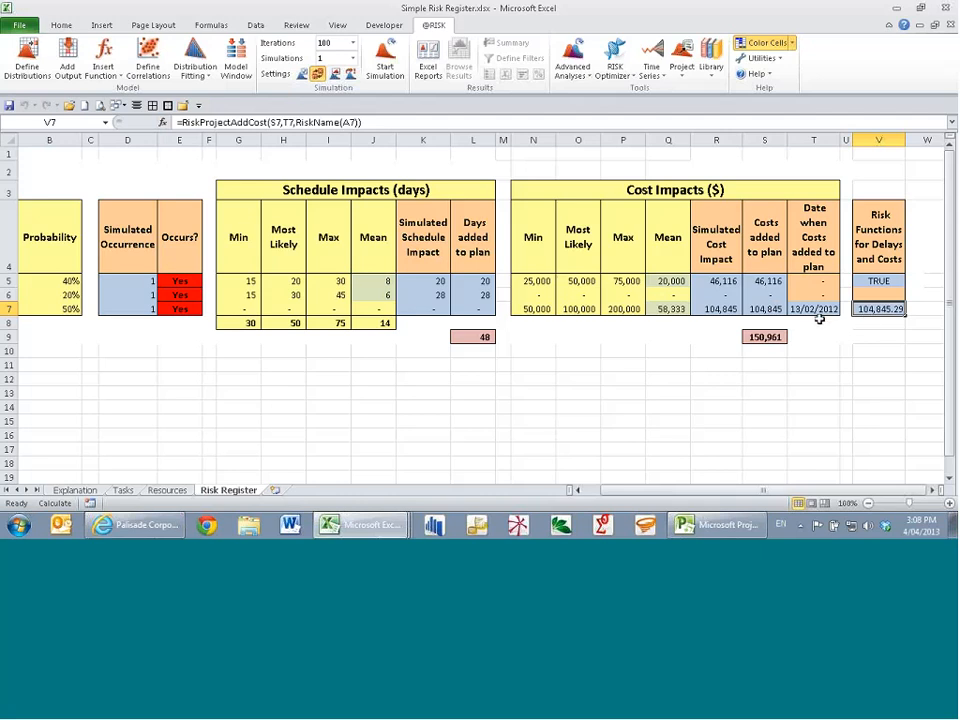
key(F9)
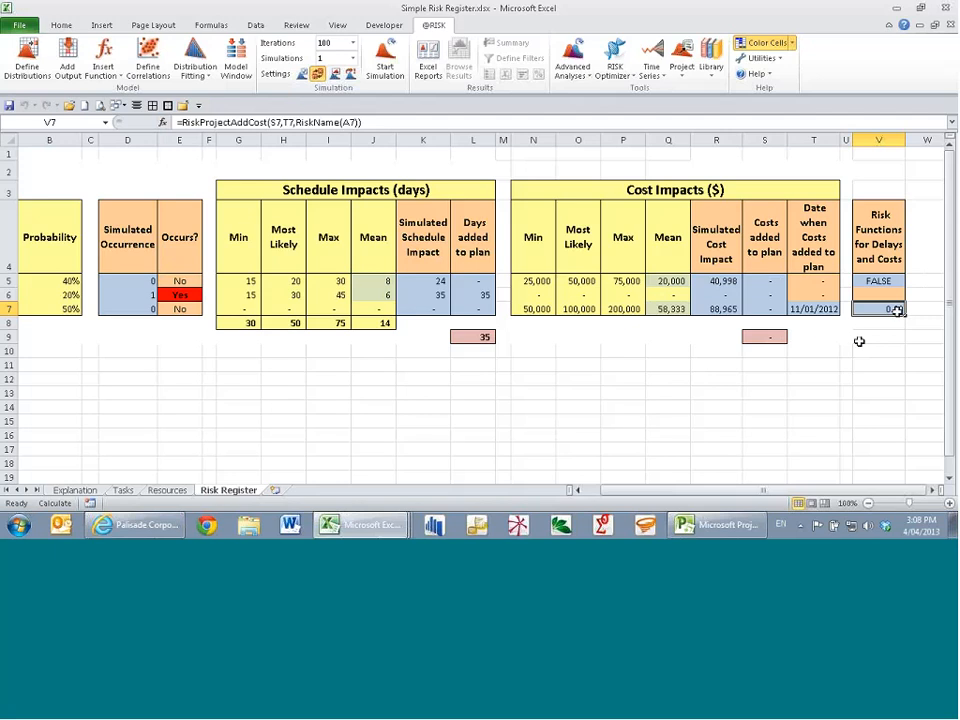
key(F9)
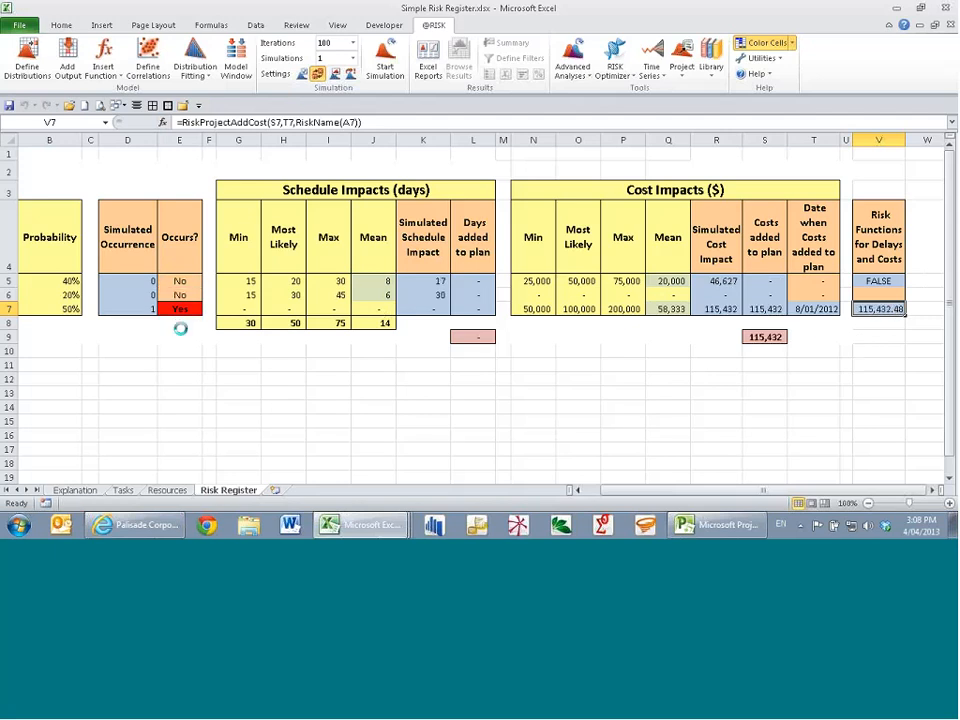
Inspect the formulas for the third risk's cost added to plan and cost date, resampling repeatedly, and return to V7
click(773, 309)
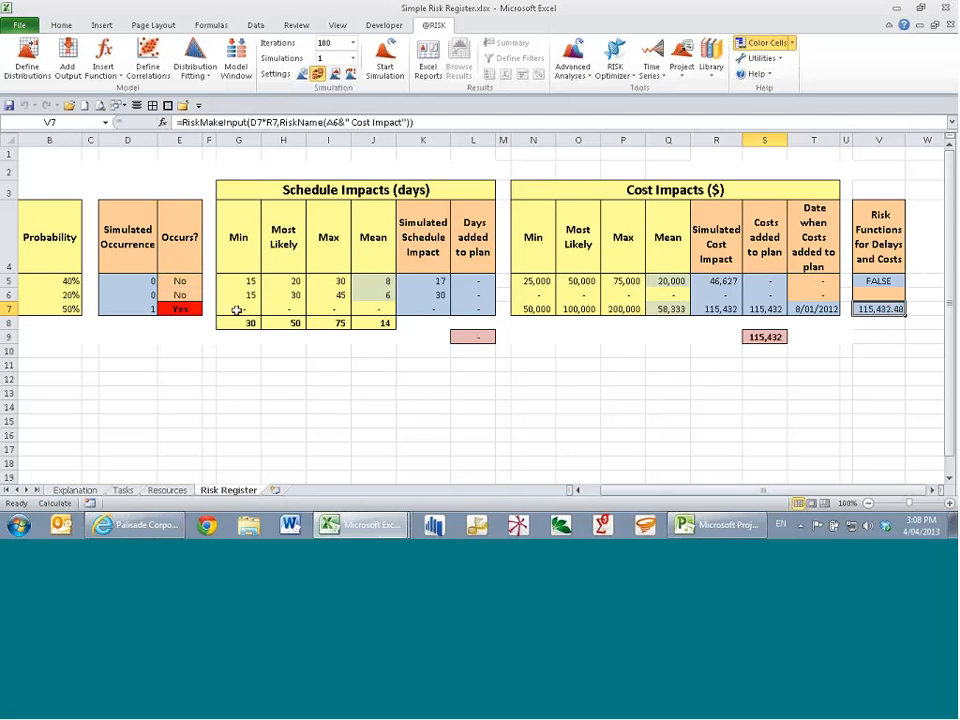
click(813, 309)
key(F9)
key(F9)
key(F9)
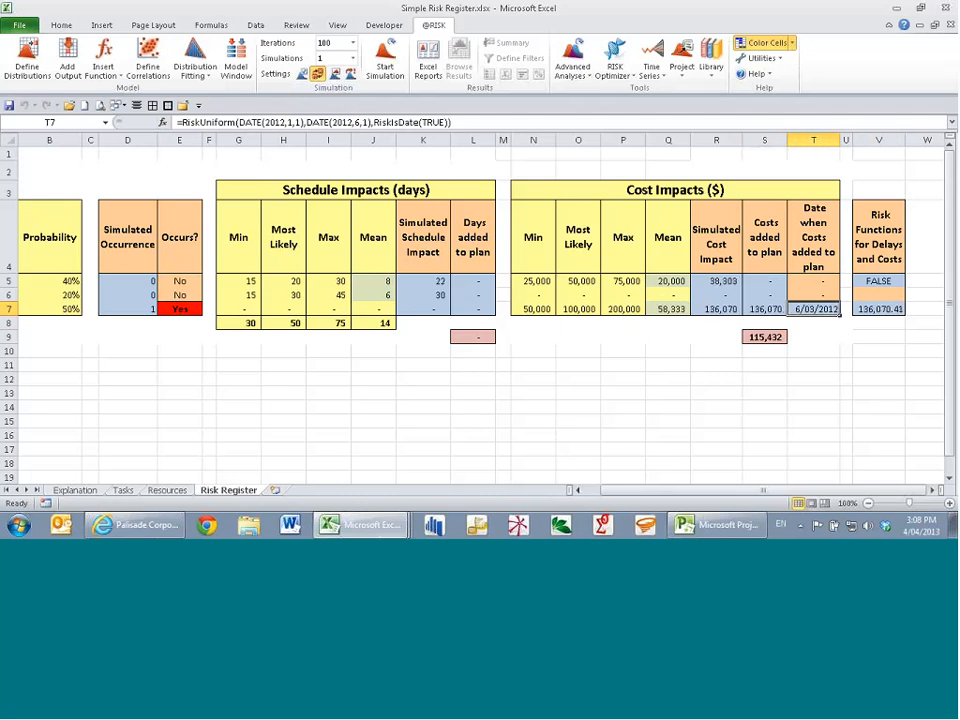
key(F9)
key(F9)
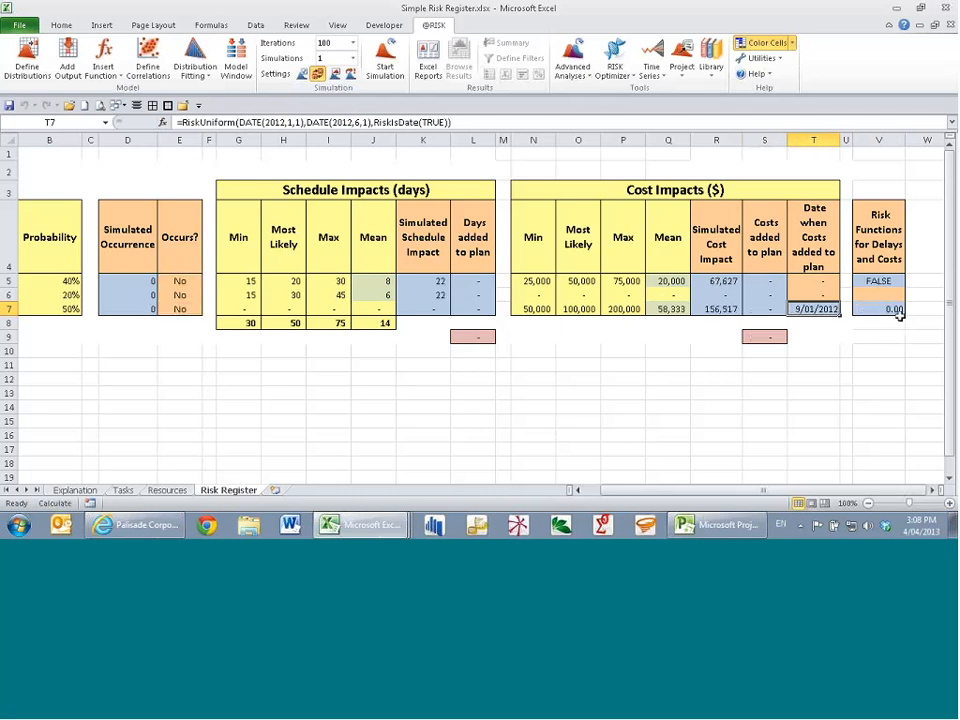
click(899, 312)
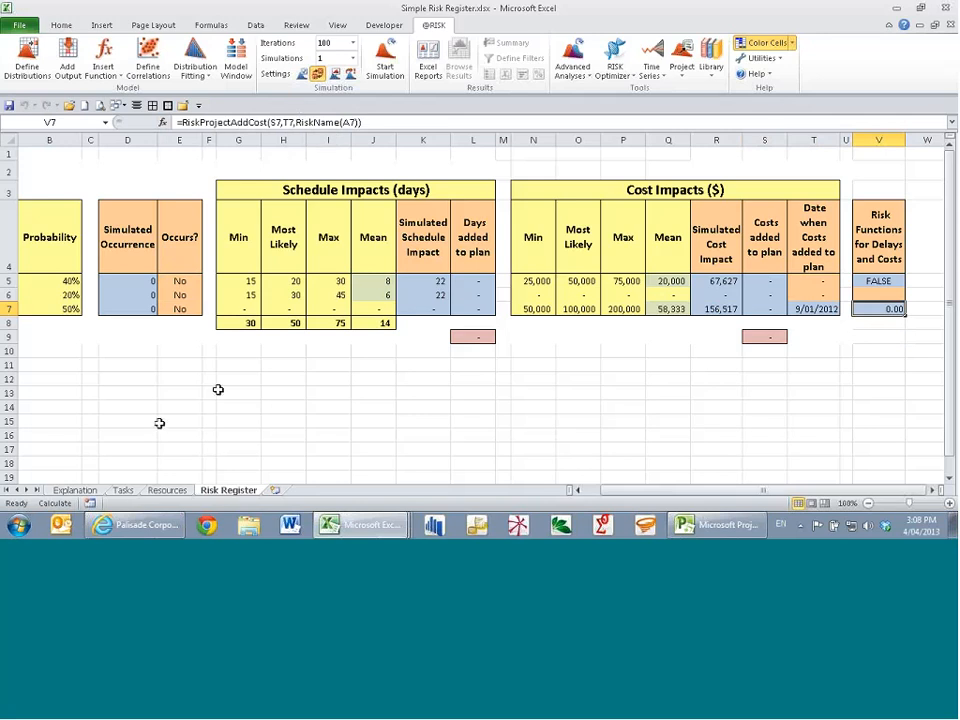
Inspect the Cleanup duration formula on the Tasks sheet without changing it and return to the Risk Register
click(132, 491)
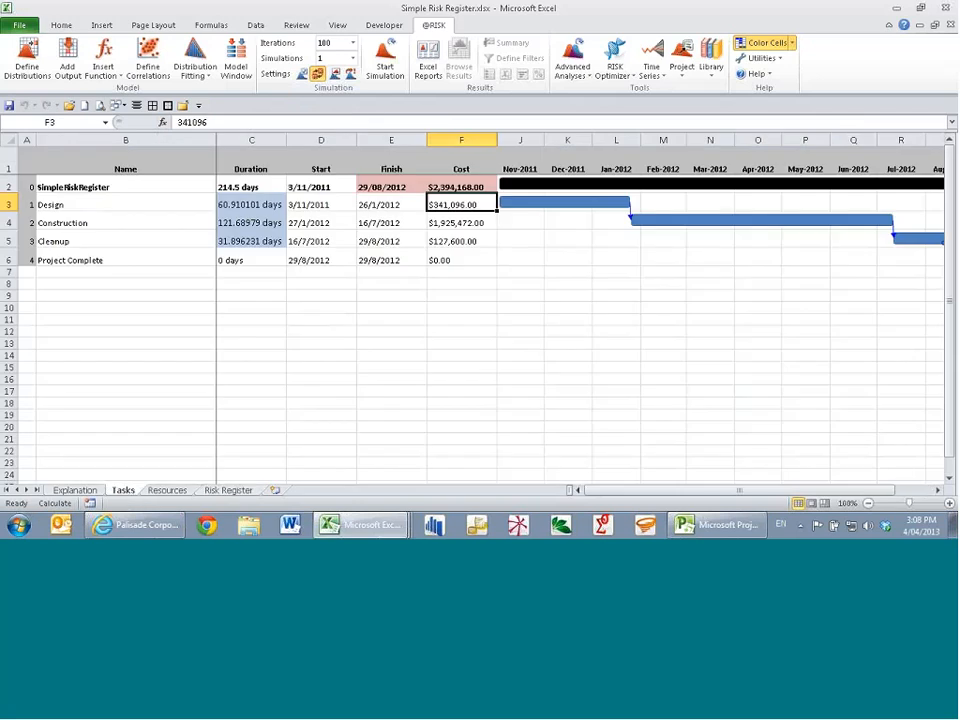
click(255, 238)
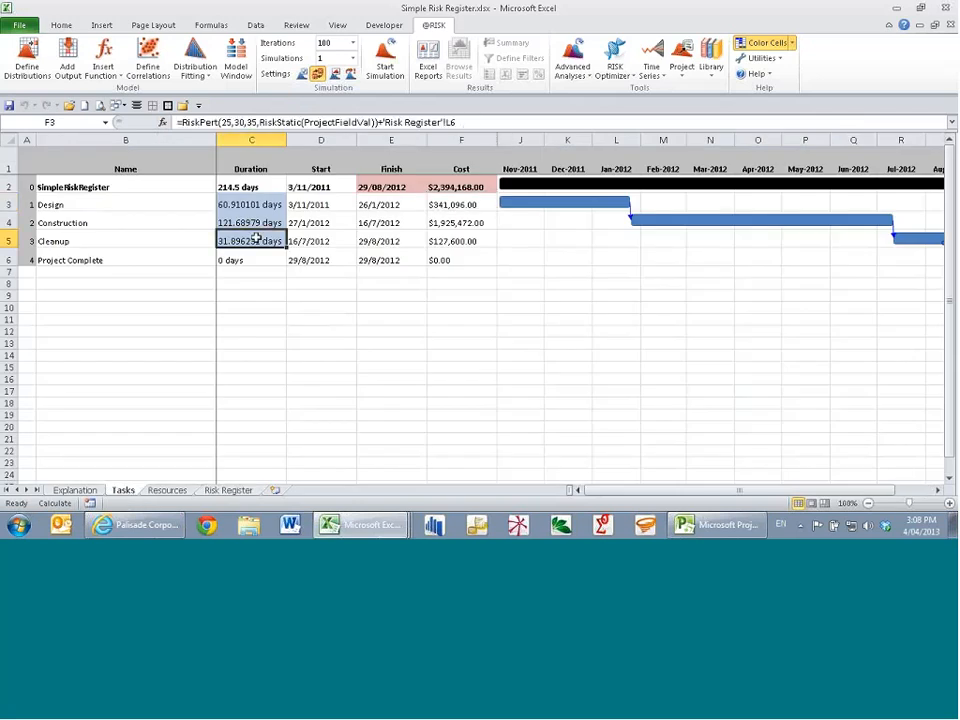
click(466, 121)
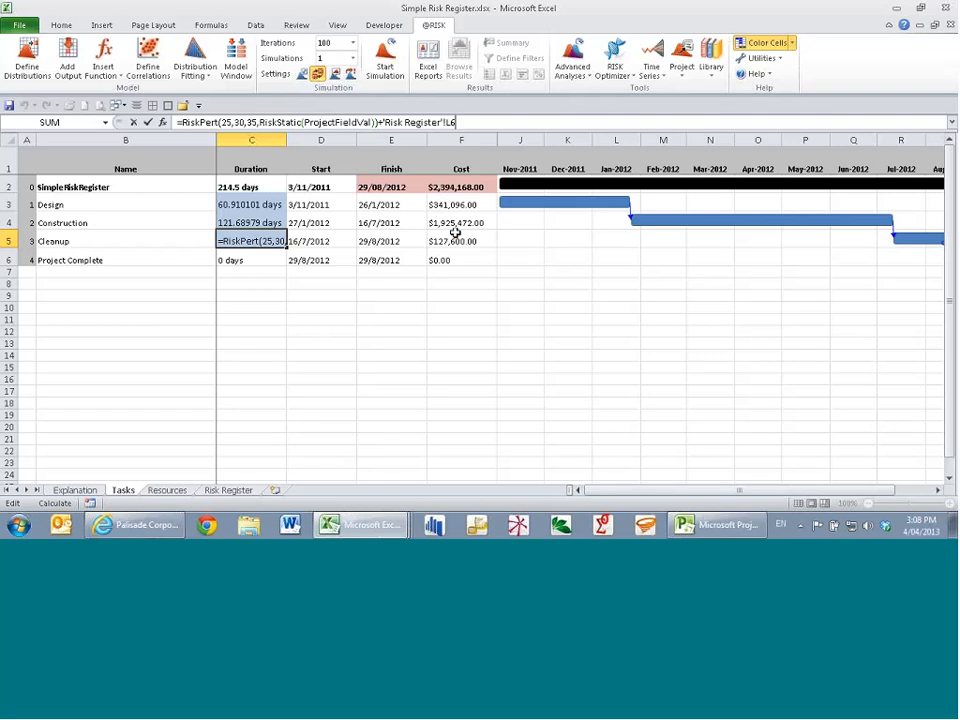
key(Escape)
click(229, 490)
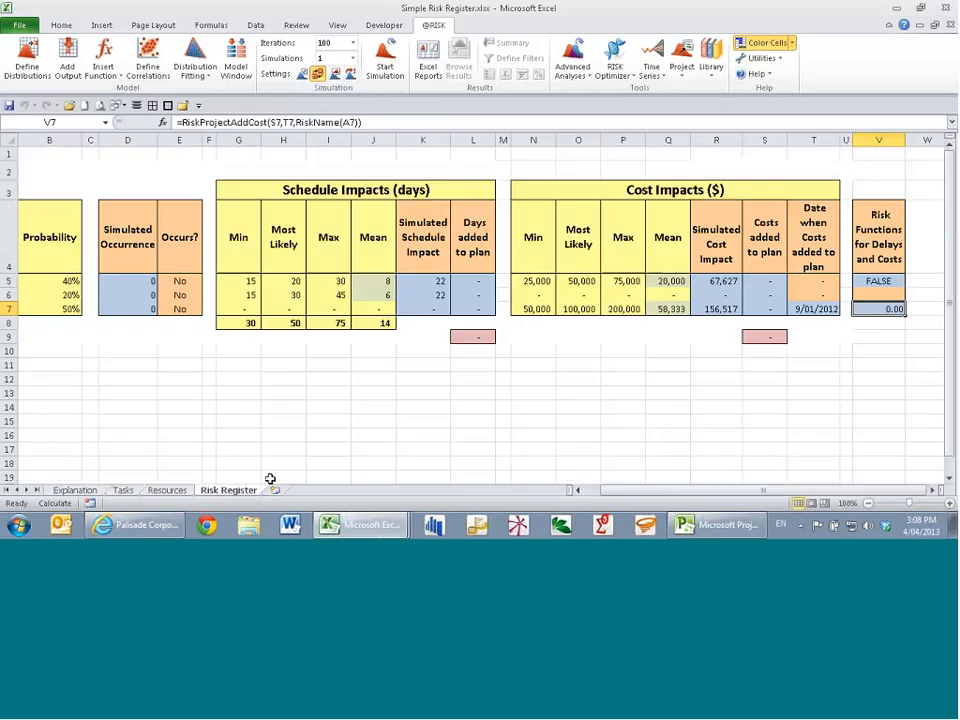
Examine the predecessor task, delay length and cost arguments of the RiskProjectAddDelay function in V5 without changing them
click(889, 281)
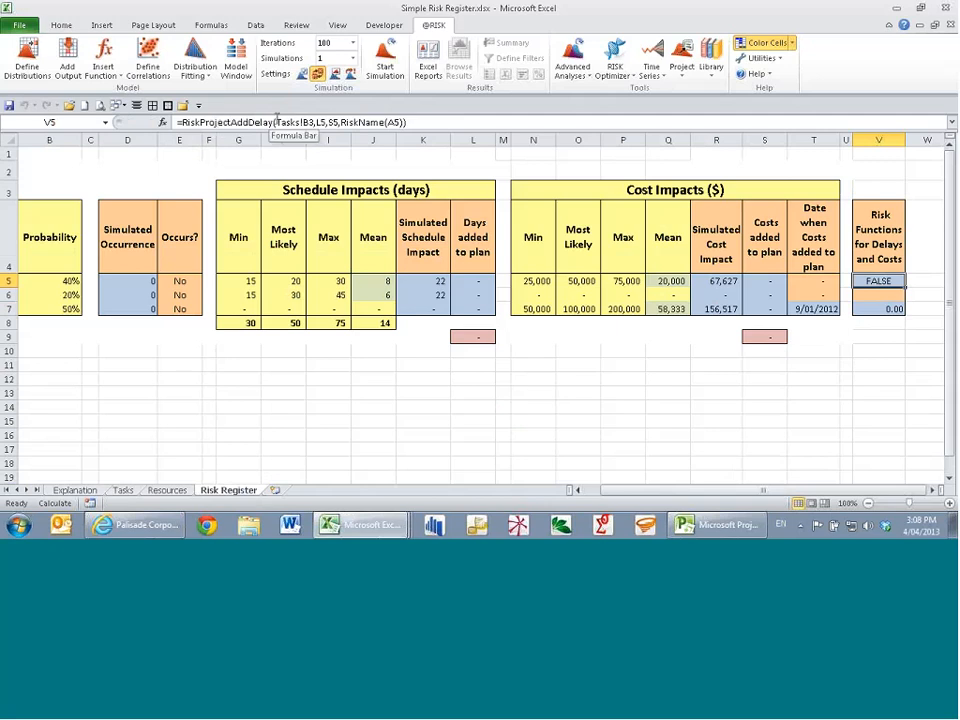
click(163, 121)
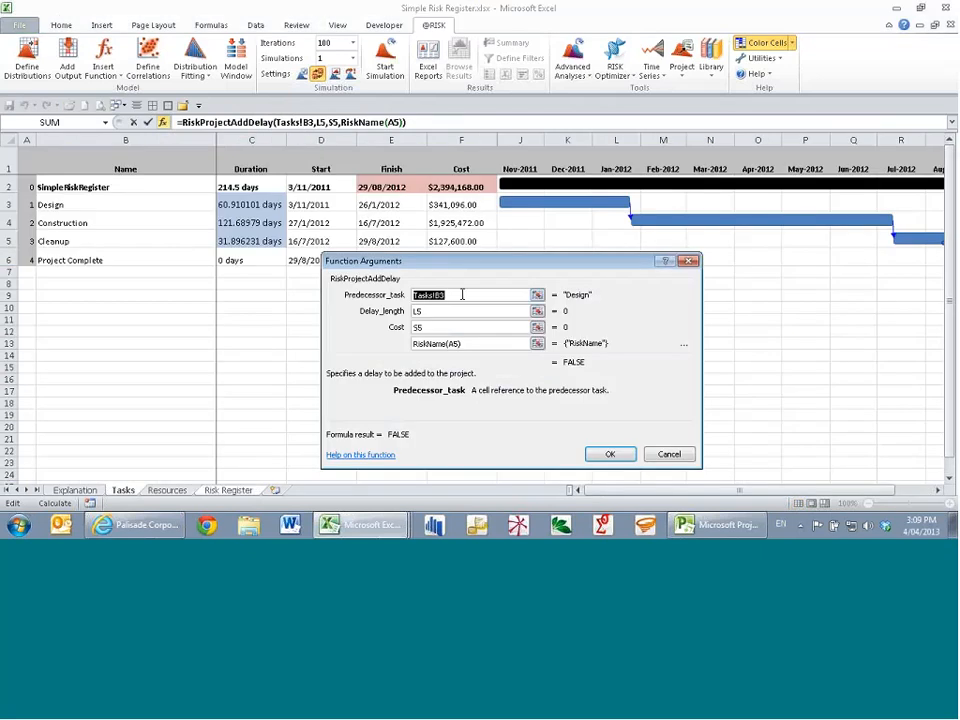
click(456, 311)
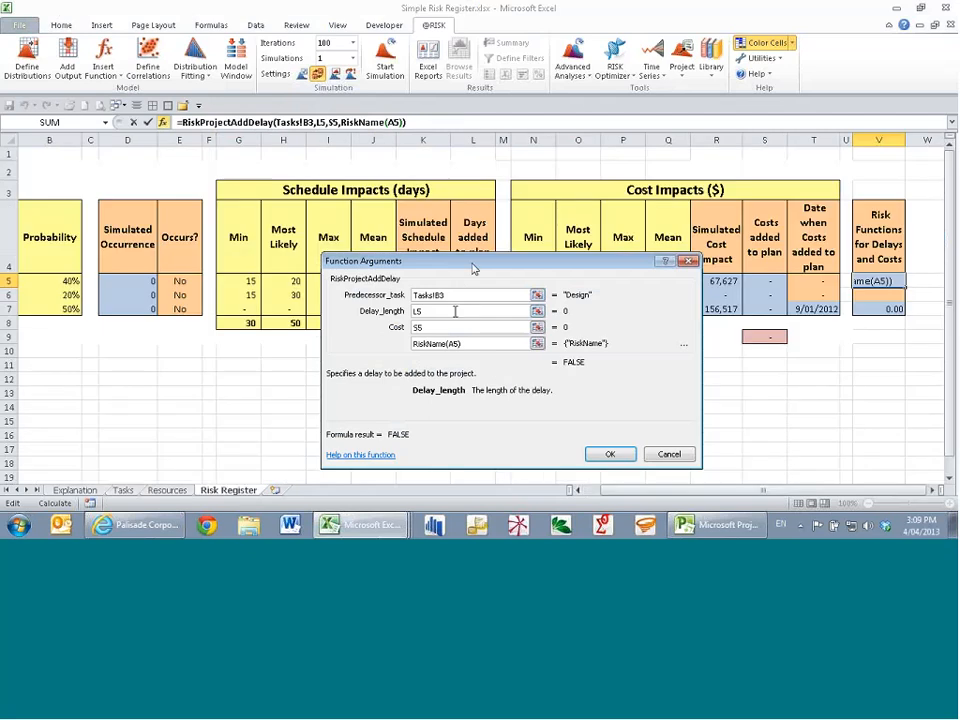
drag(474, 268, 469, 323)
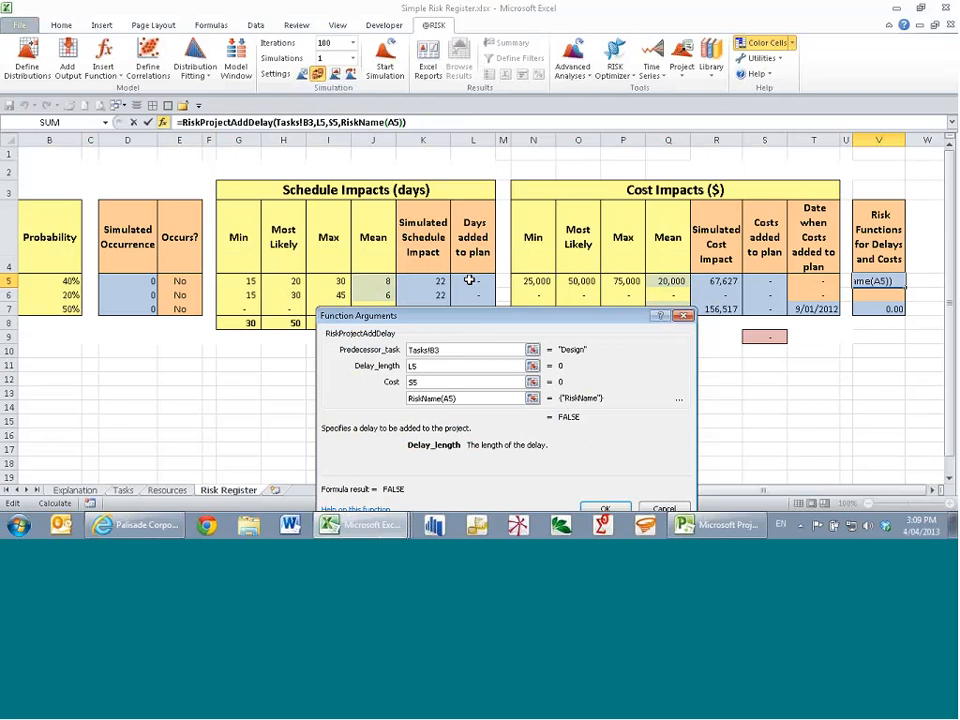
click(461, 381)
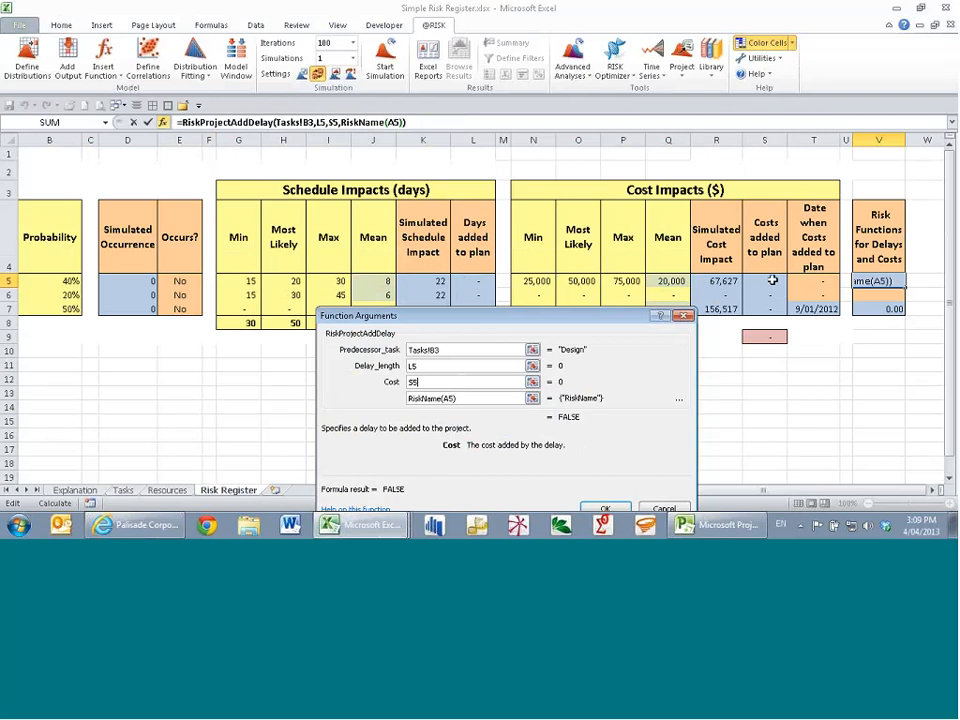
click(683, 315)
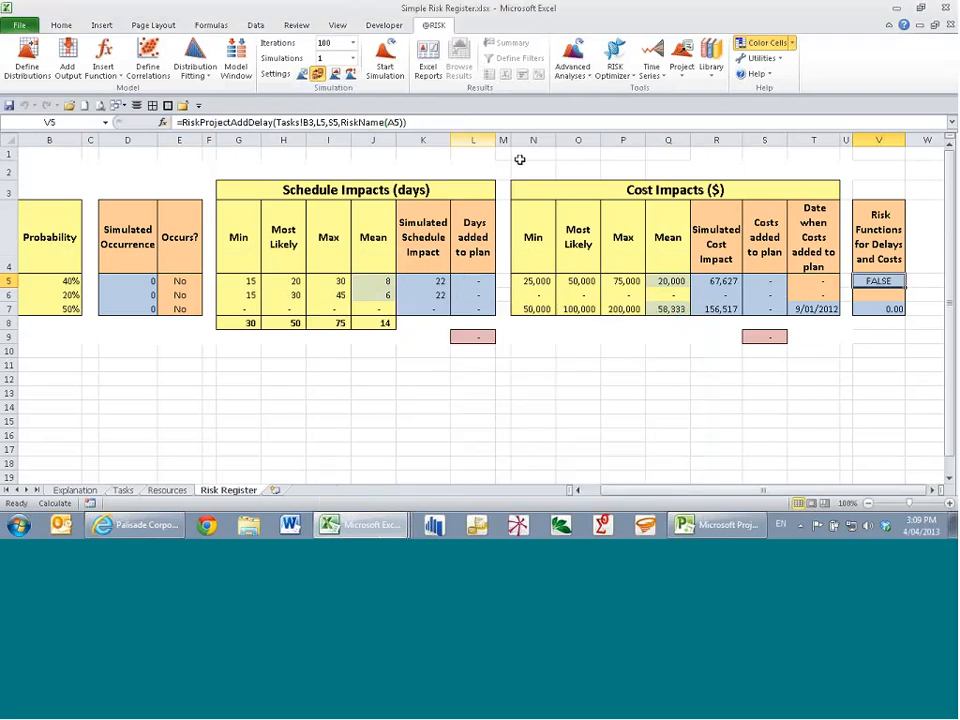
Resample the risk register repeatedly to observe how the delay function in V5 and the added days and costs respond
key(F9)
key(F9)
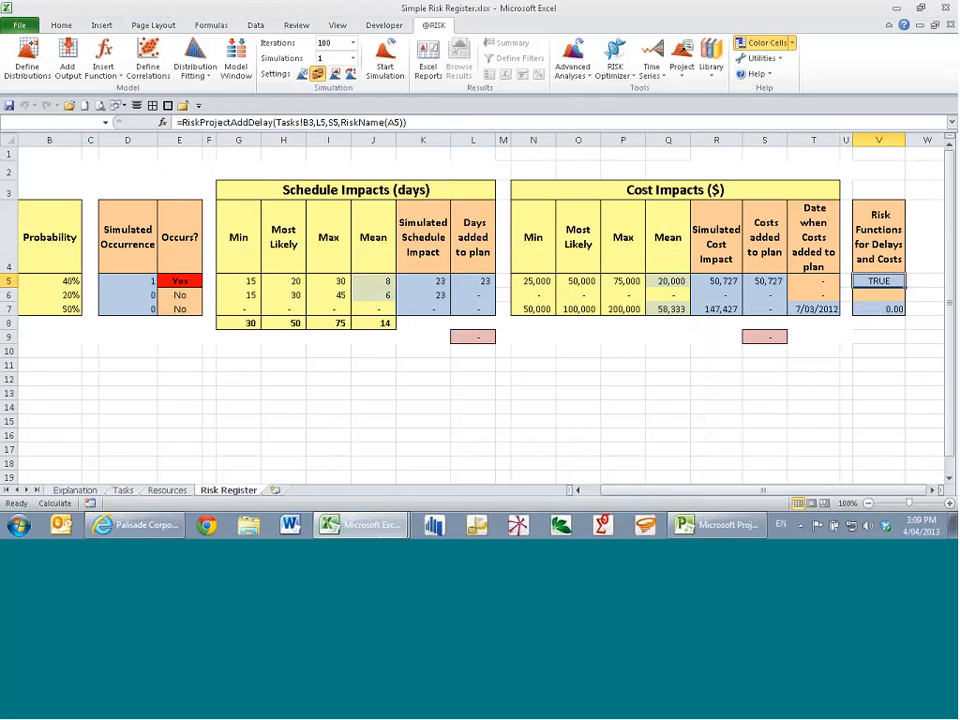
key(F9)
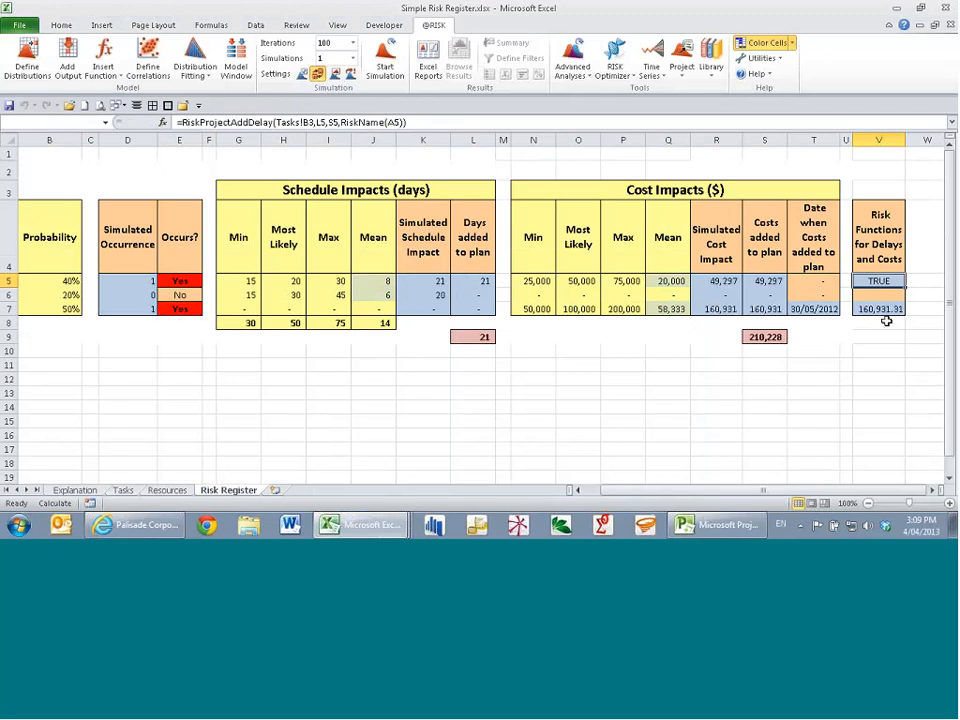
key(F9)
key(F9)
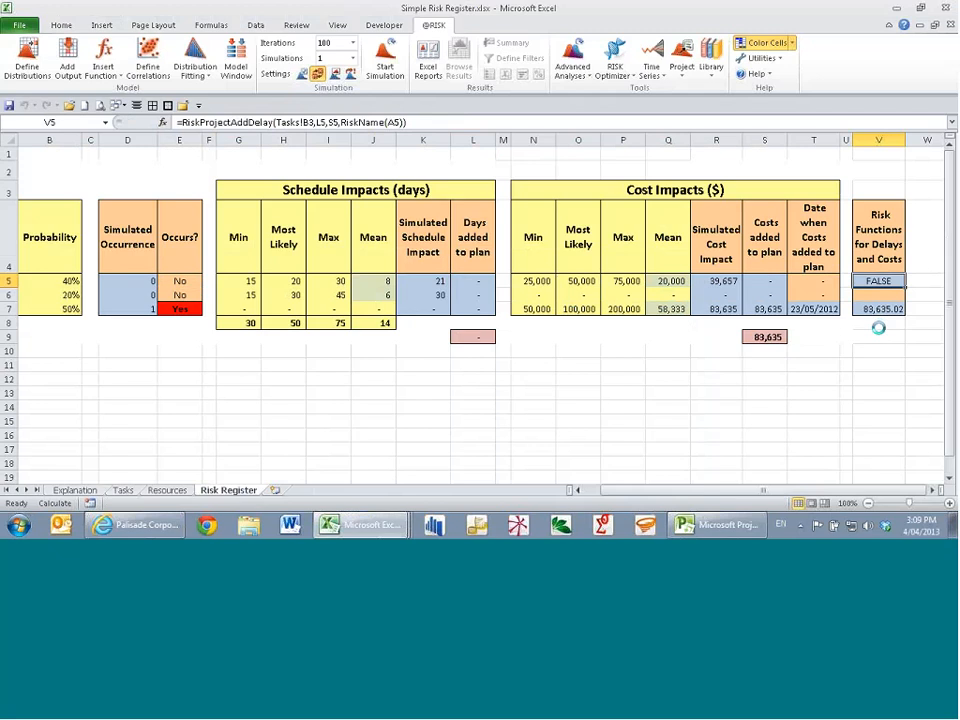
key(F9)
key(F9)
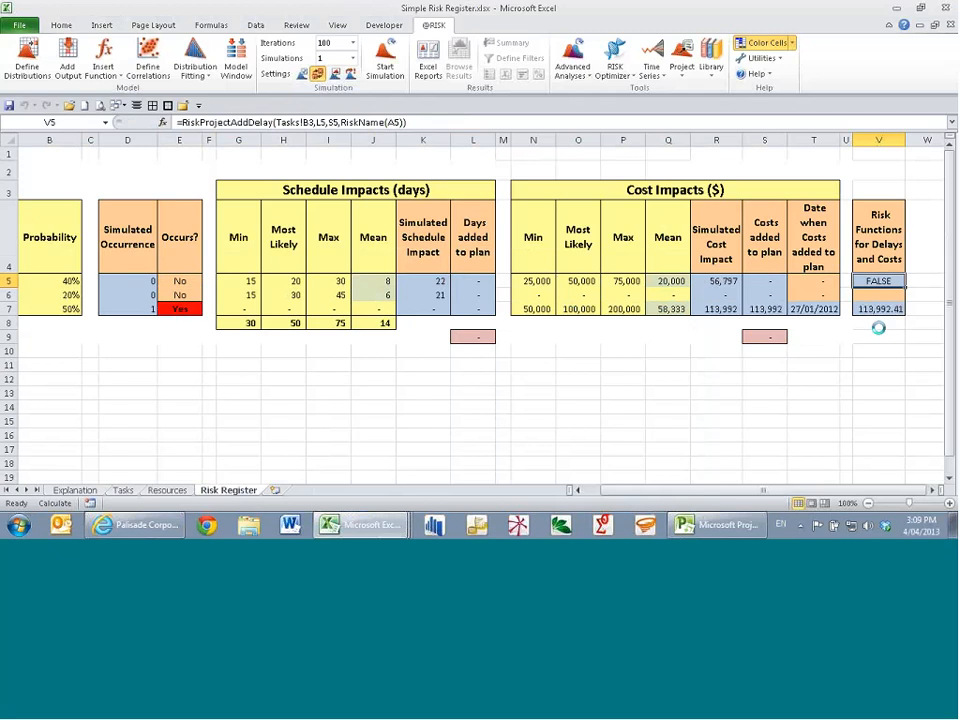
key(F9)
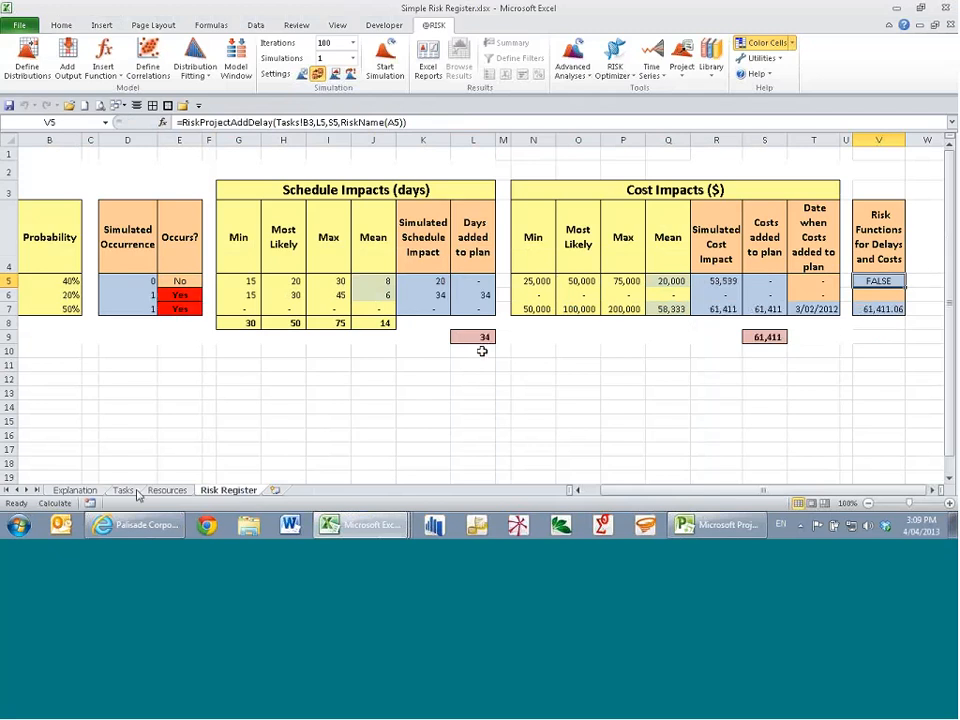
Compare the Cleanup, Construction and Design duration formulas on the Tasks sheet with the delay function in the Risk Register
click(134, 491)
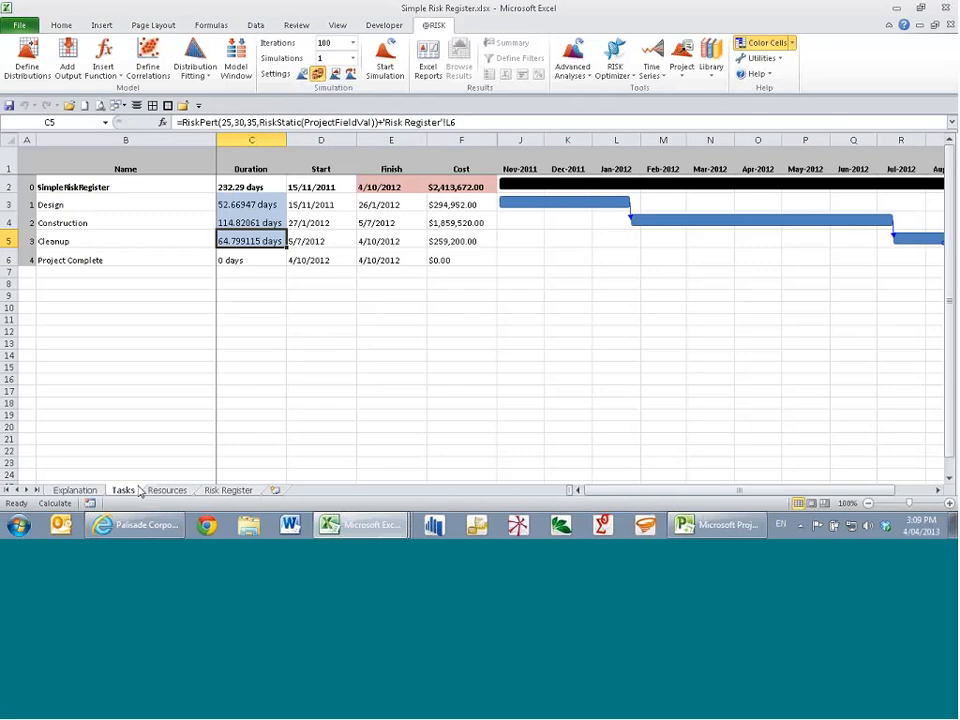
click(431, 122)
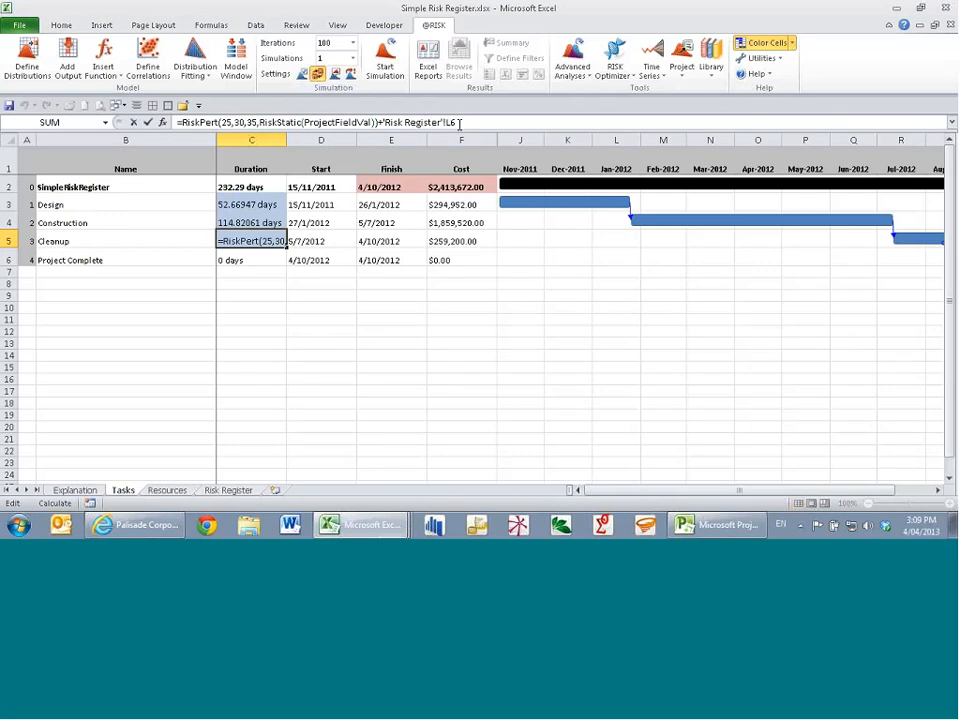
click(268, 223)
click(268, 205)
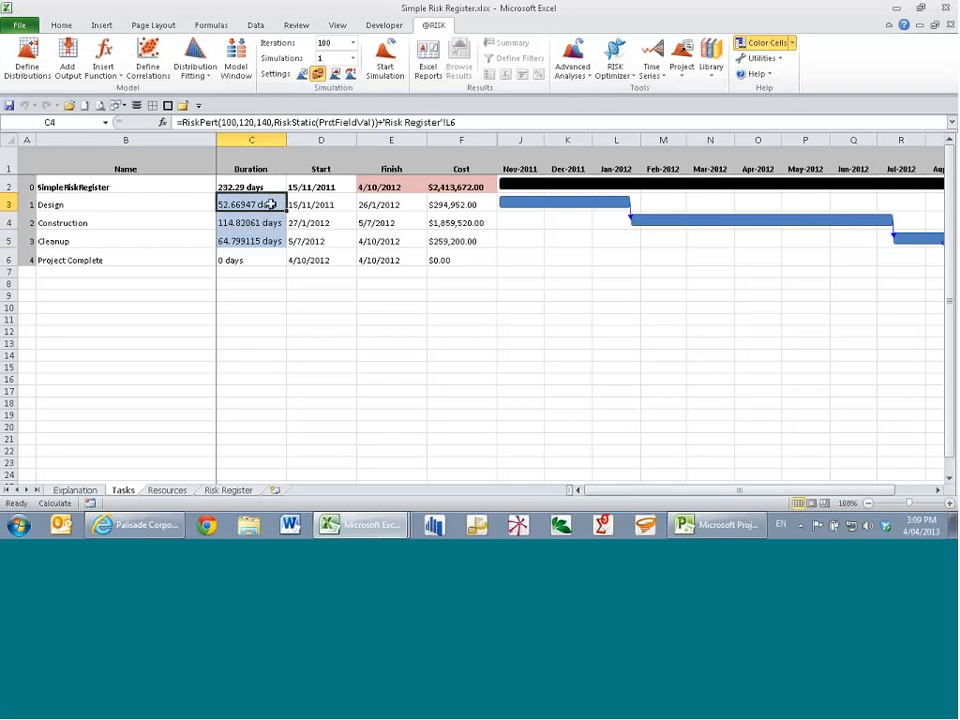
click(229, 491)
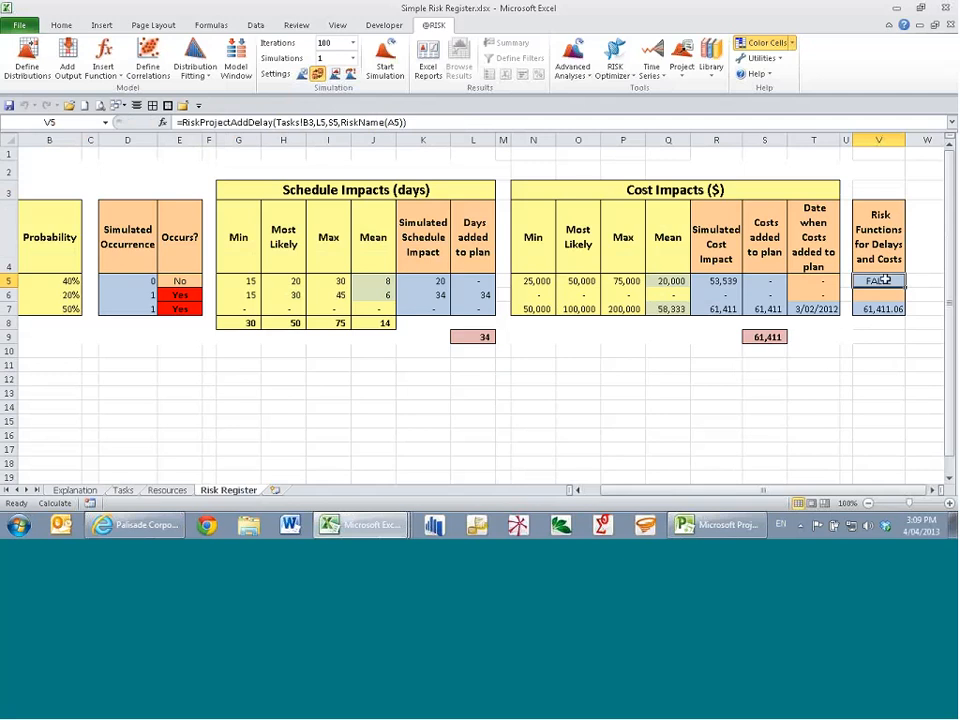
click(123, 489)
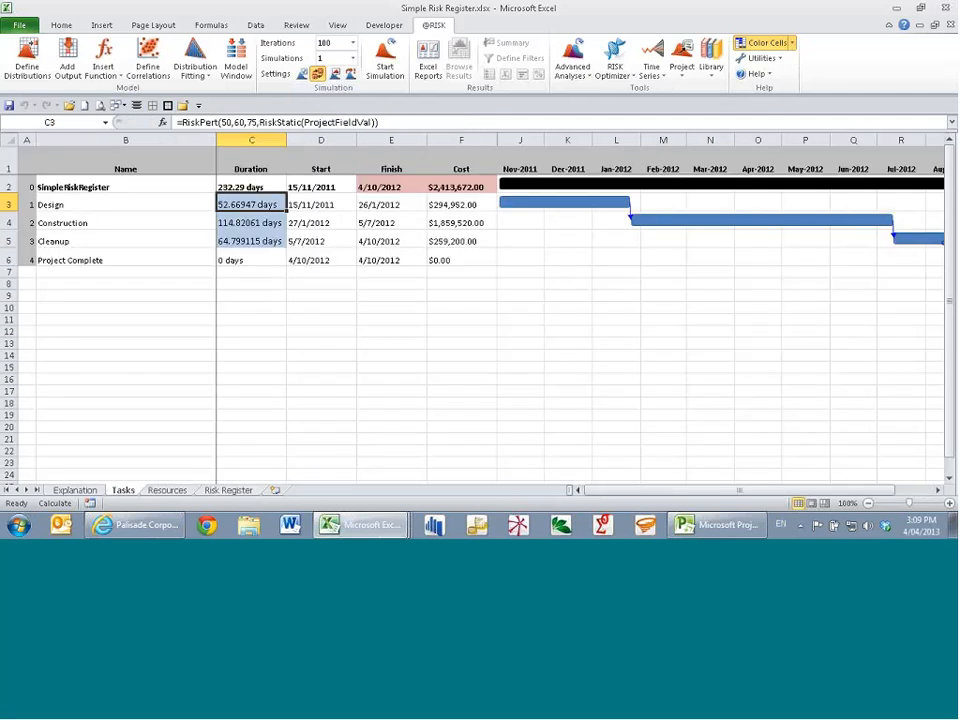
Close the Simple Risk Register.xlsx workbook without saving its changes
key(ctrl+w)
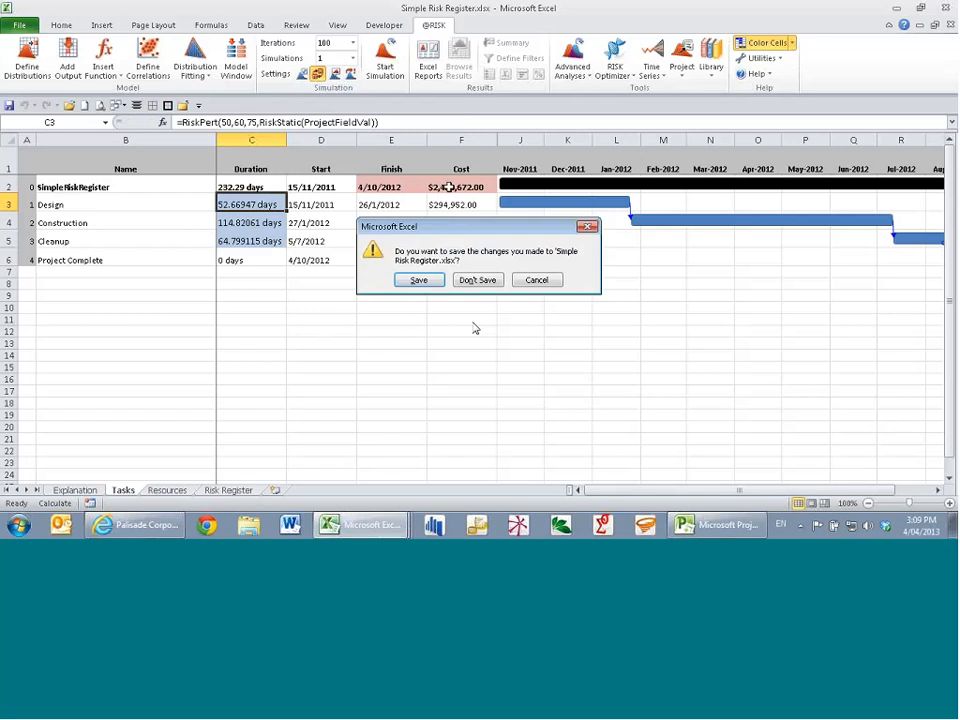
click(476, 279)
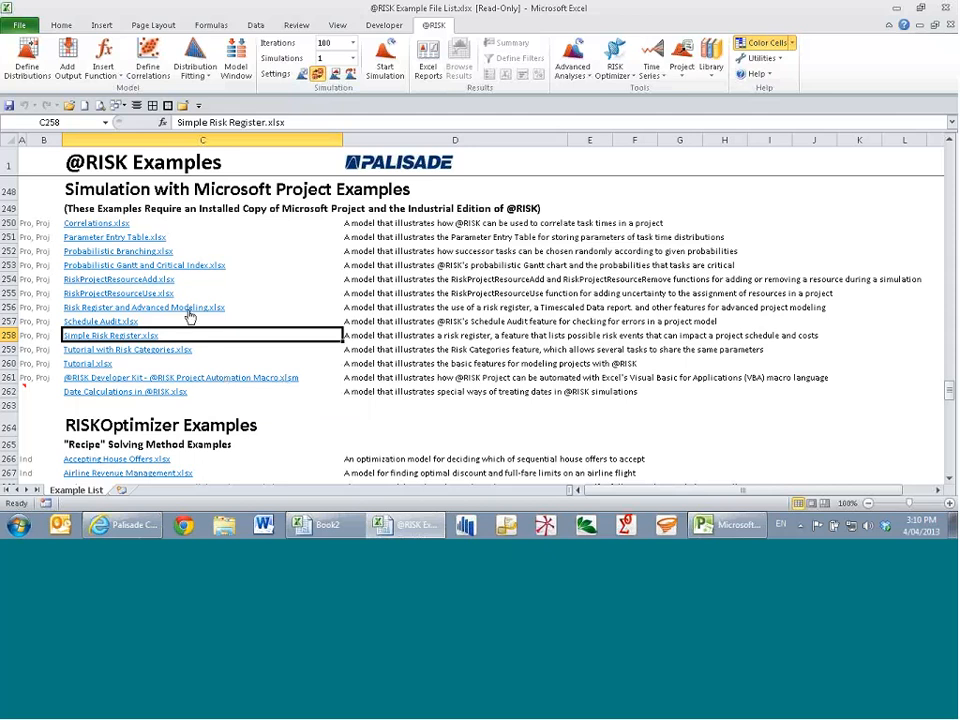
click(149, 311)
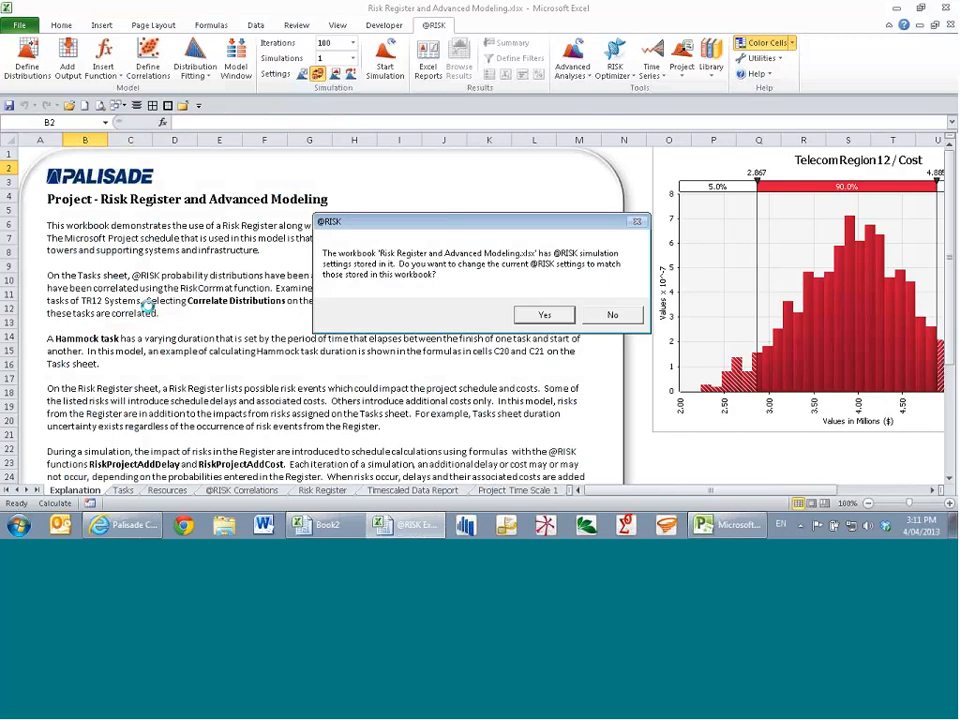
click(526, 316)
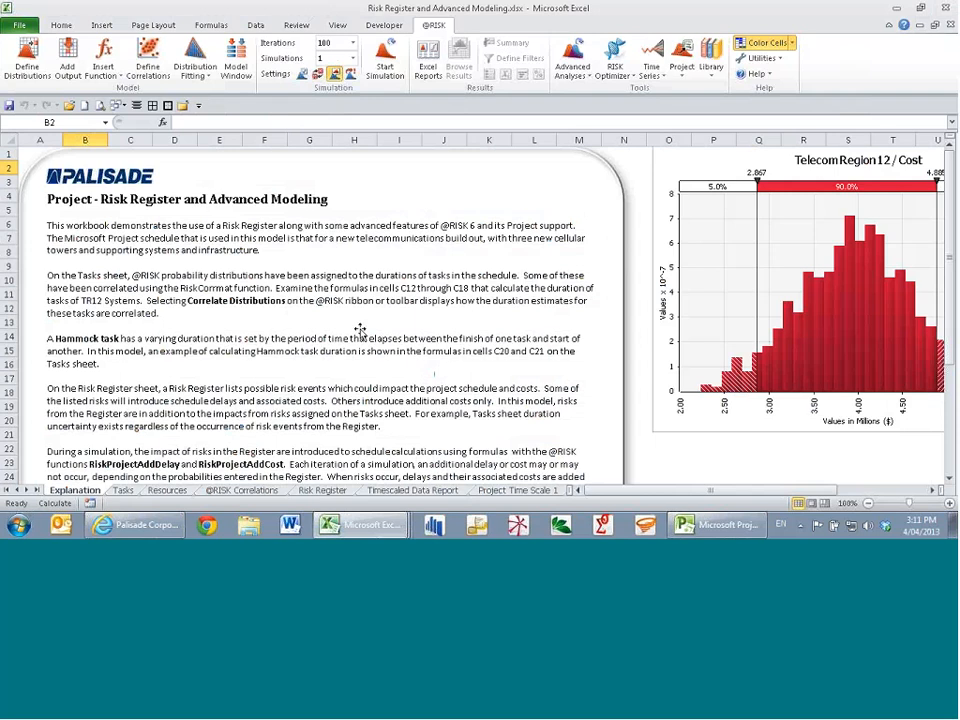
Examine the telecom schedule and duration calculations on the Tasks sheet and the model notes on the Explanation sheet
click(123, 490)
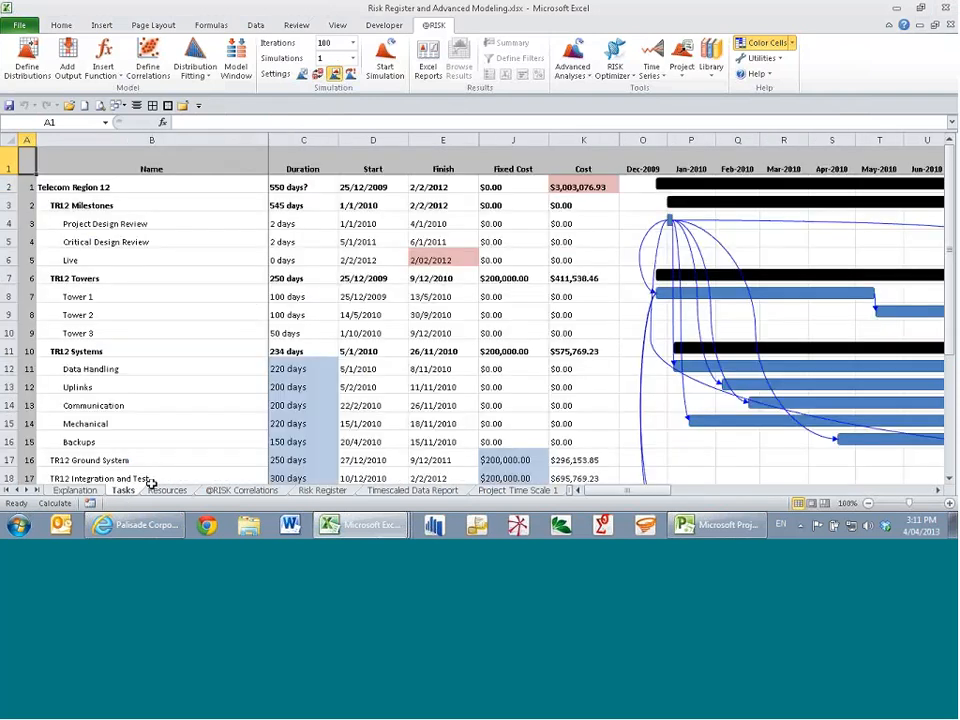
scroll(561, 360, down, 5)
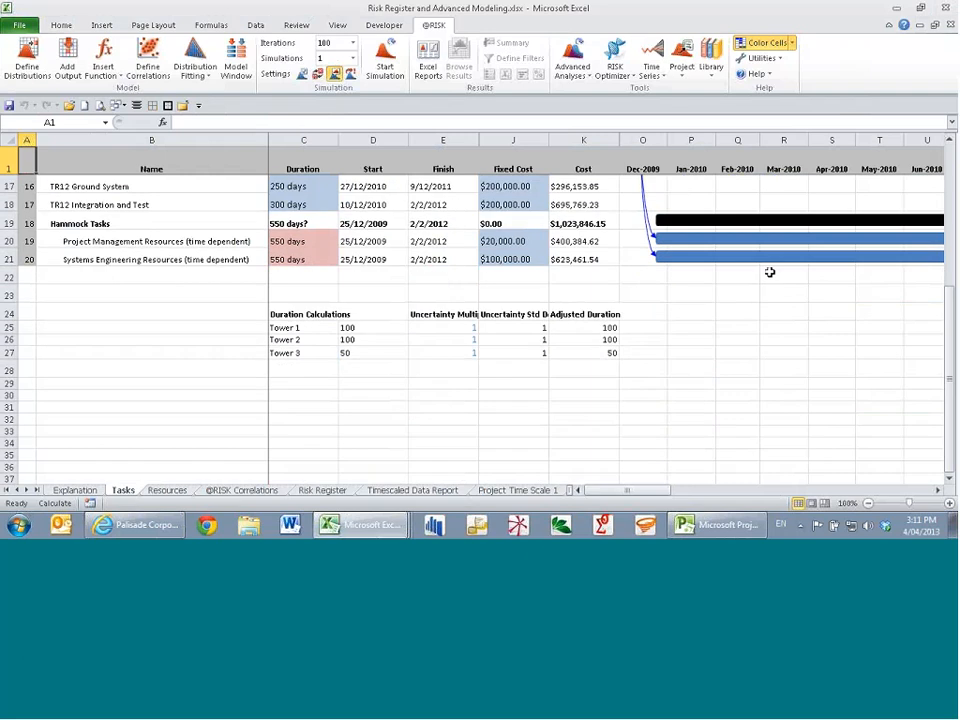
ctrl+scroll(769, 272, down, 4)
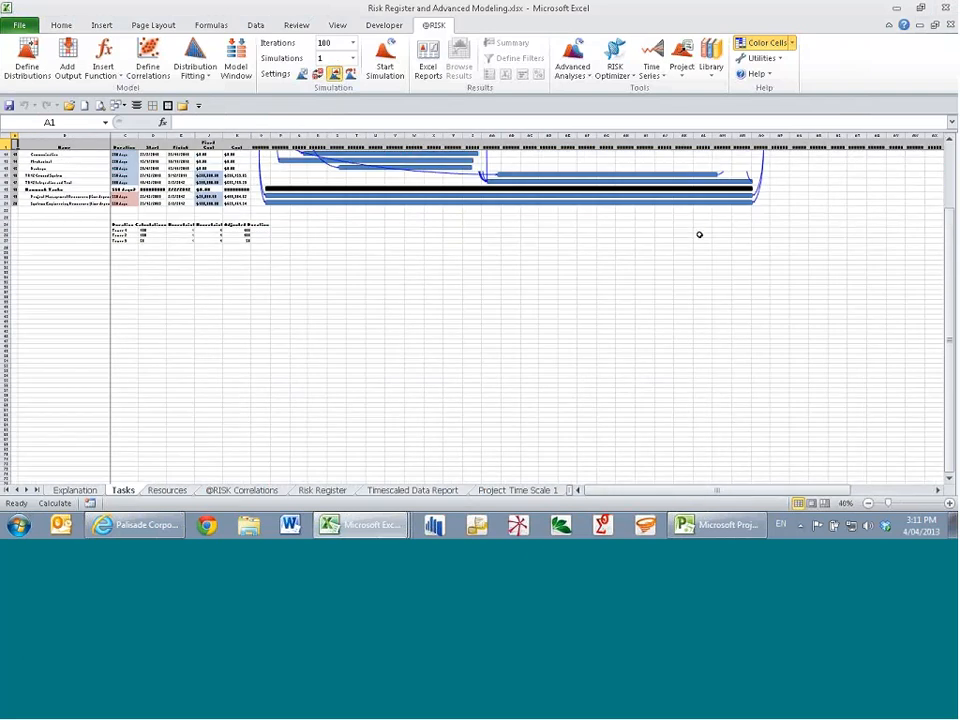
scroll(699, 234, up, 2)
click(75, 490)
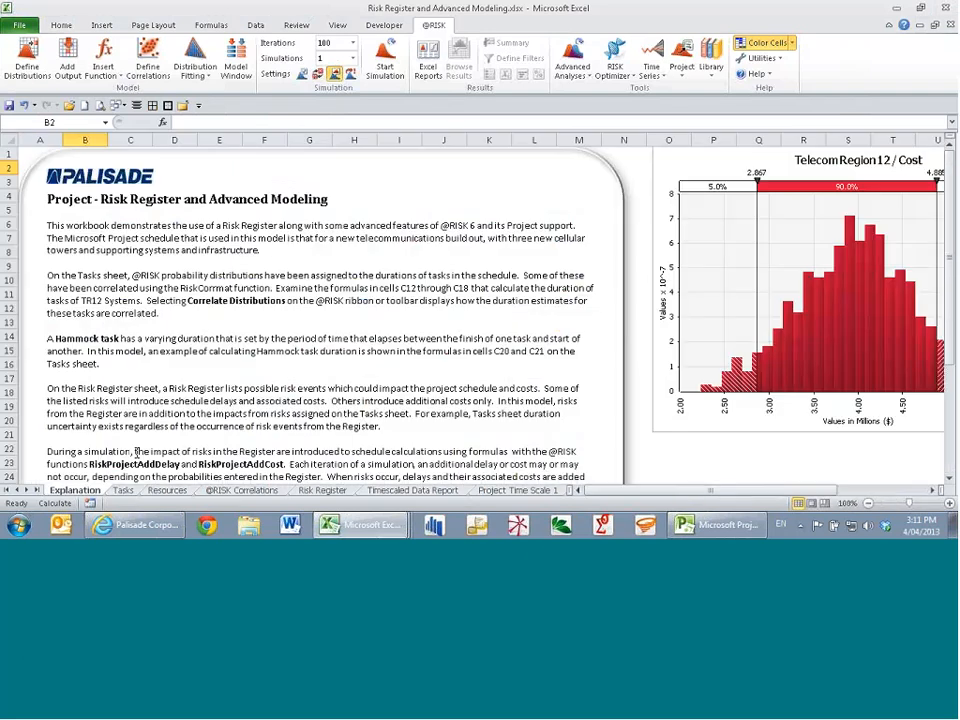
scroll(137, 453, down, 3)
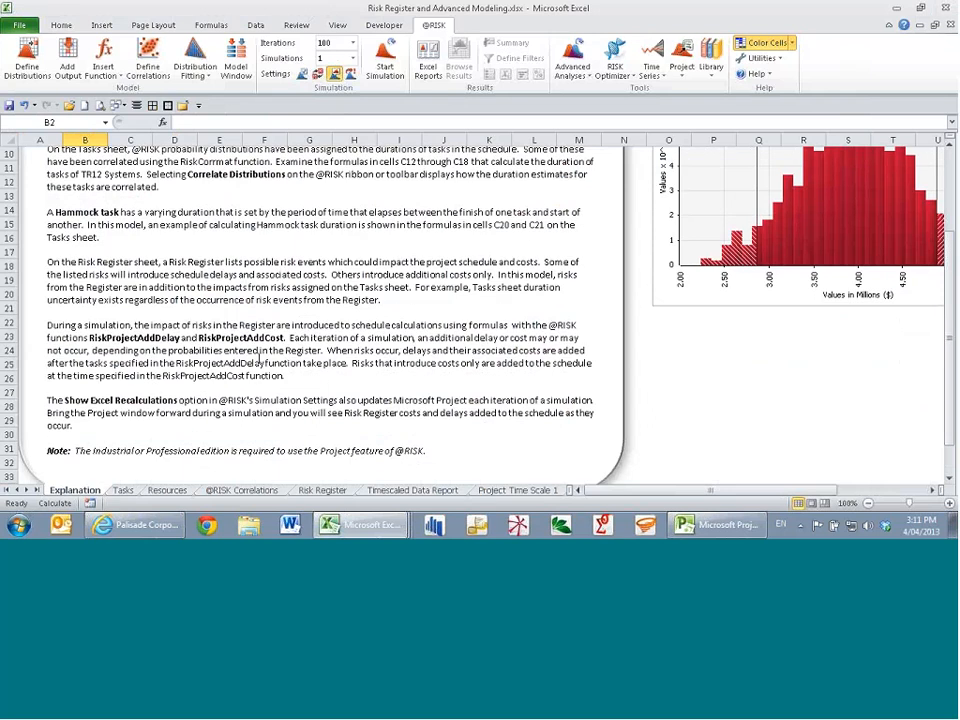
click(123, 490)
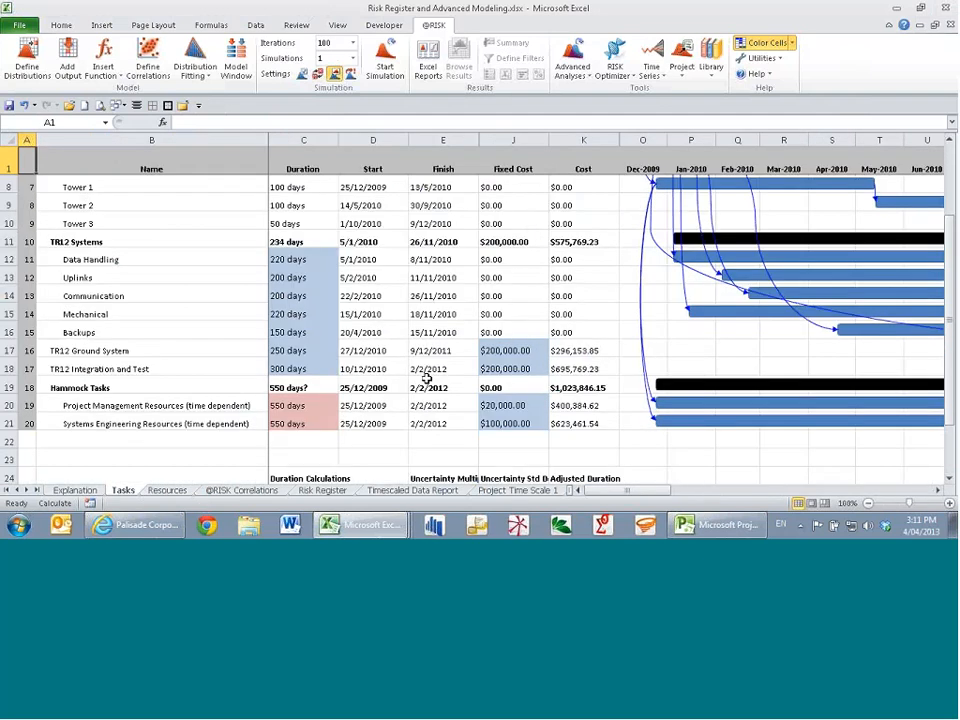
click(167, 490)
click(245, 490)
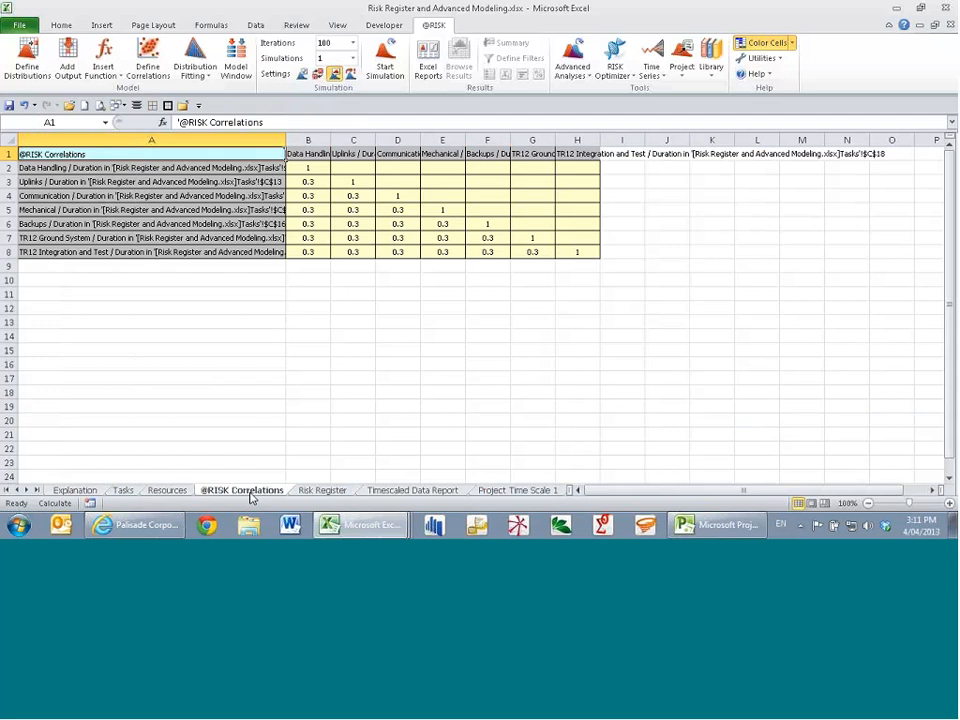
click(322, 490)
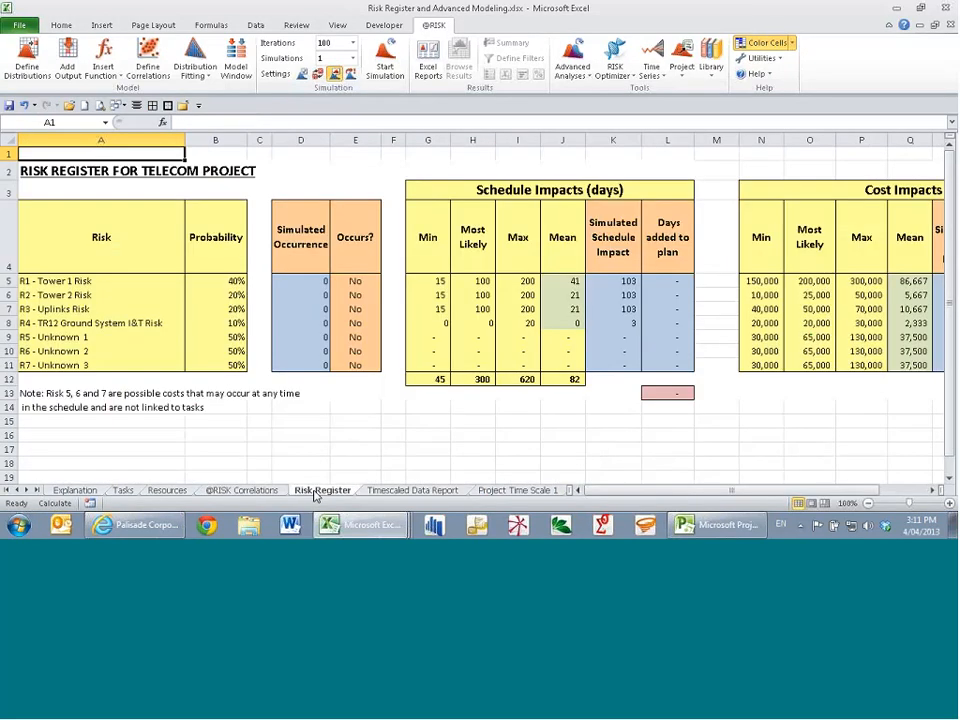
click(403, 493)
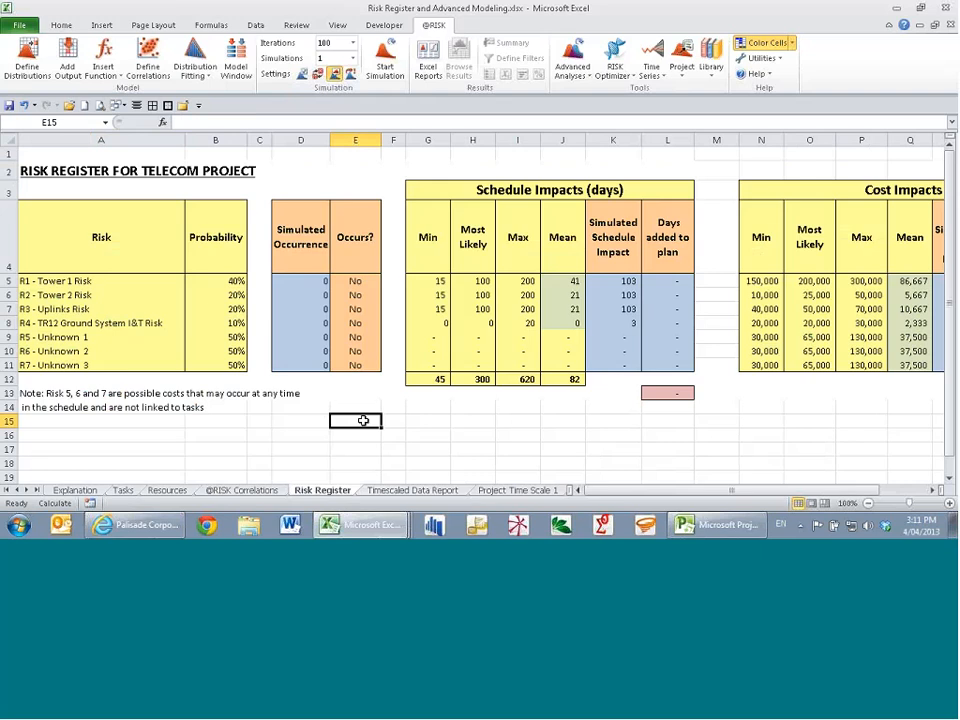
Browse the simulated cost distribution of Telecom Region 12 in K2 on the Tasks sheet and close the graph
key(ctrl+Page_Up)
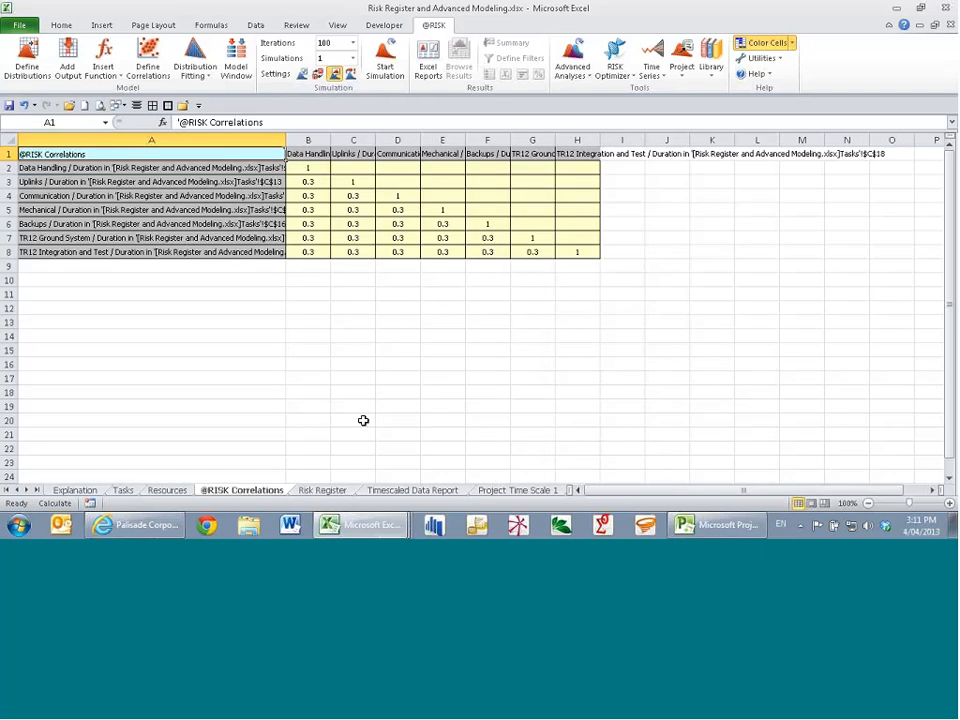
key(ctrl+Page_Up)
key(ctrl+Page_Up)
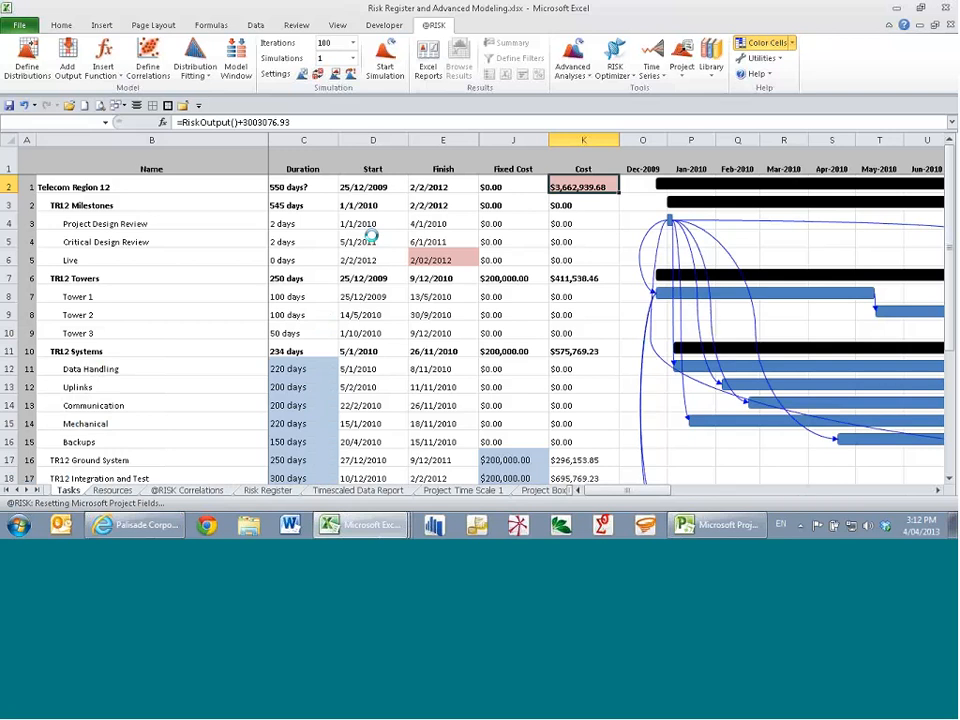
right_click(577, 187)
mouse_move(656, 203)
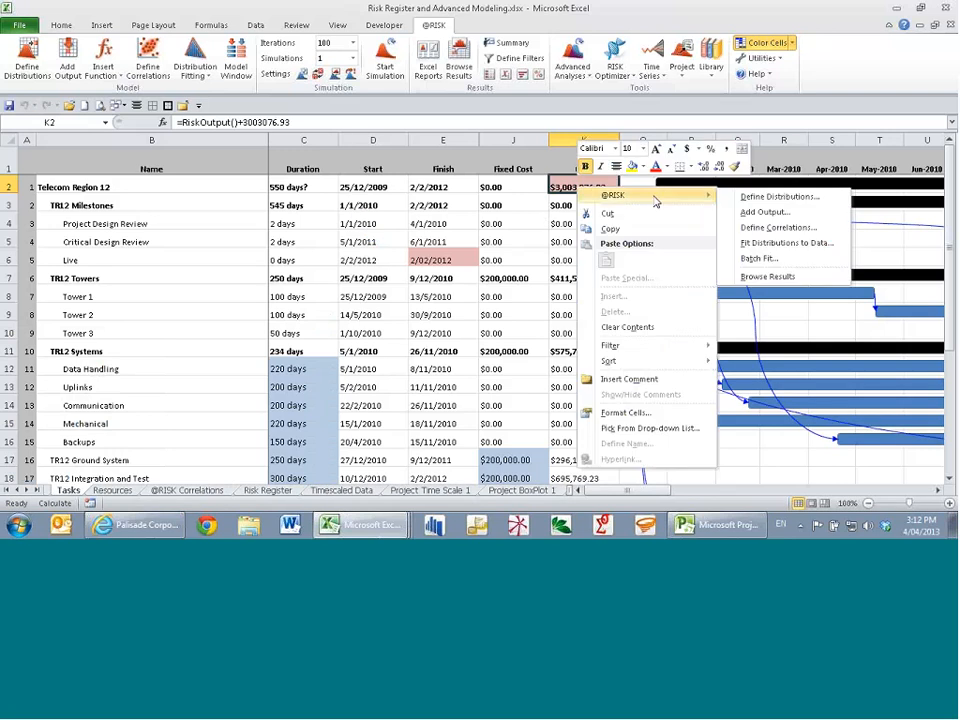
click(767, 276)
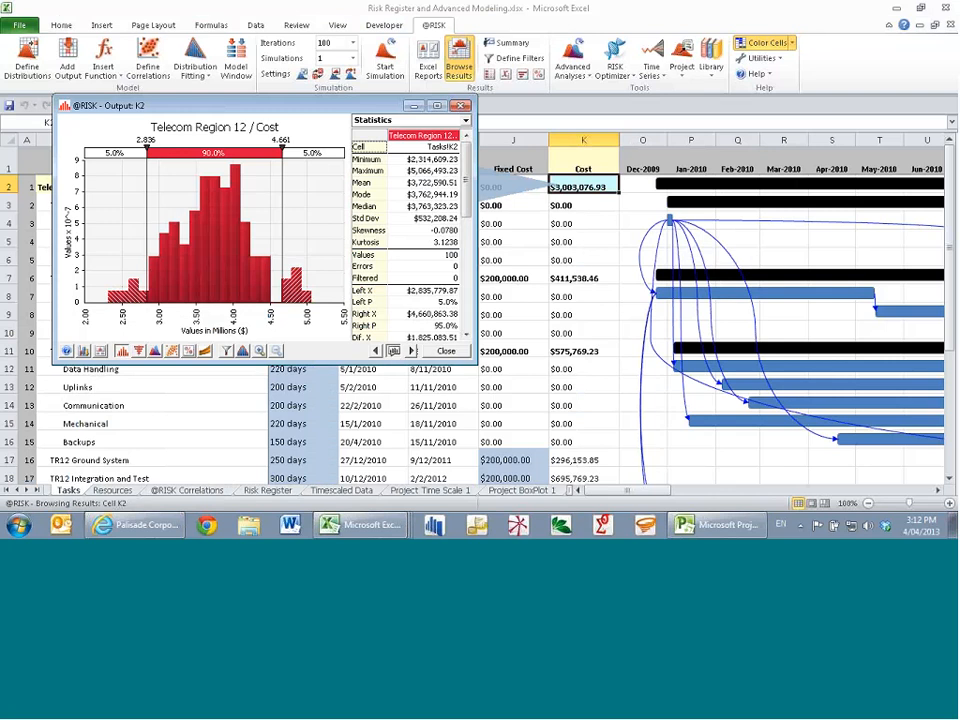
click(446, 351)
View the cumulative cost statistics on Timescaled Data and the rates on Resources, and return to the Tasks sheet
click(342, 490)
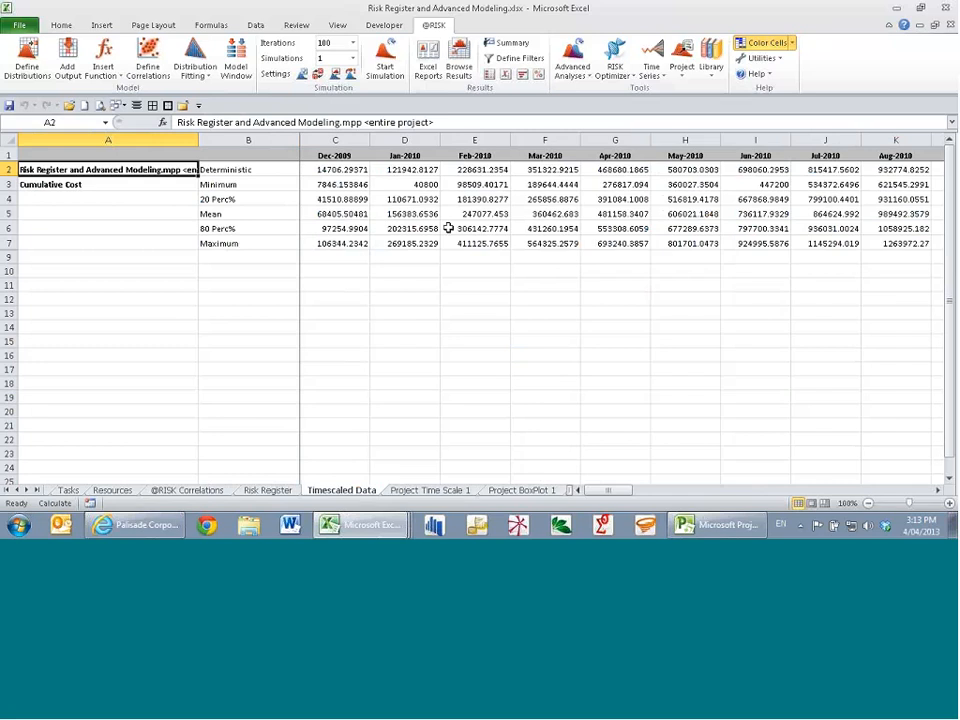
click(112, 490)
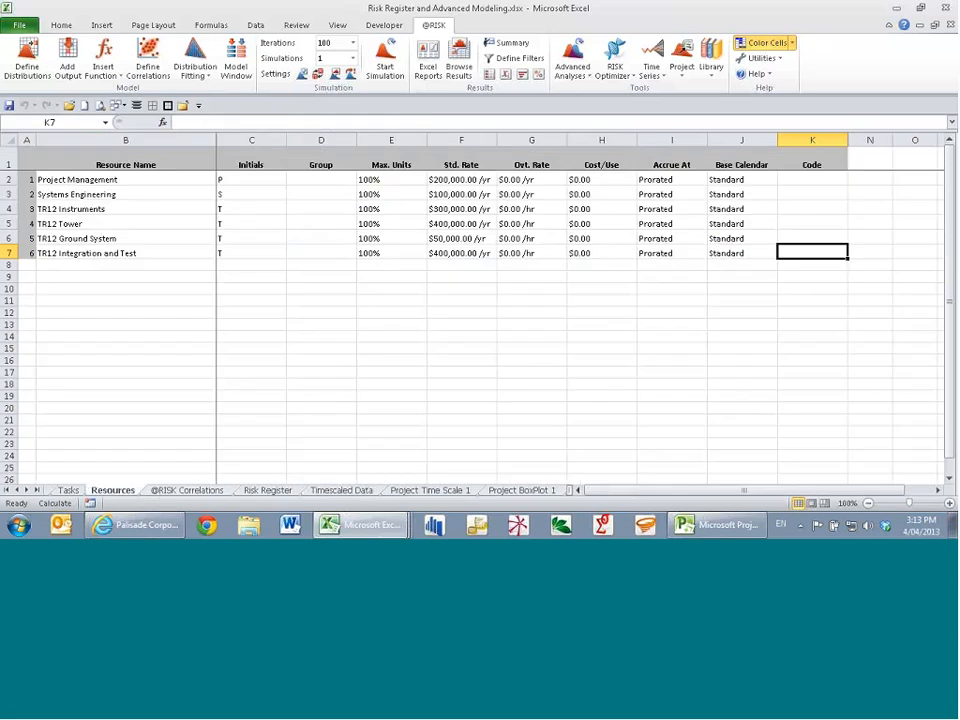
key(ctrl+Page_Up)
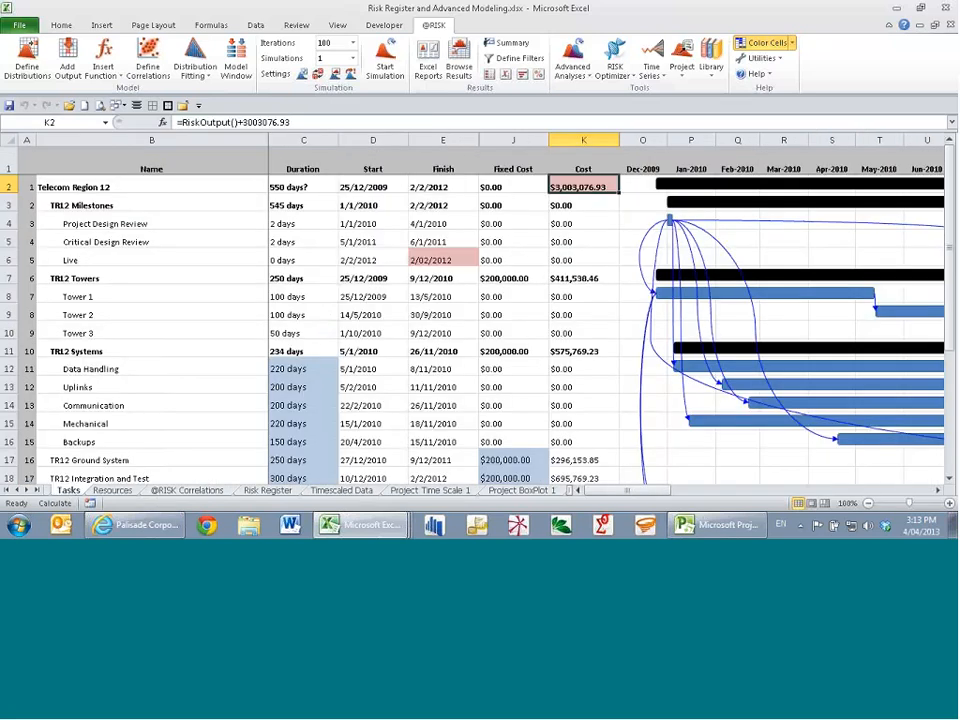
Examine the display statistics and options of the Timescaled Data Report without creating a report
click(683, 70)
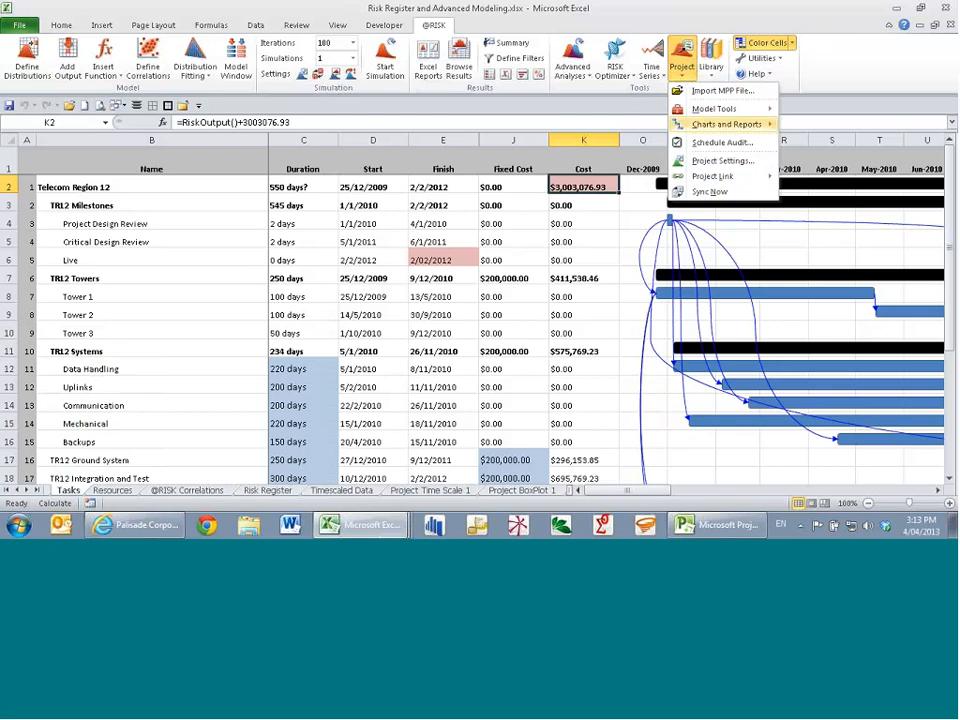
mouse_move(755, 124)
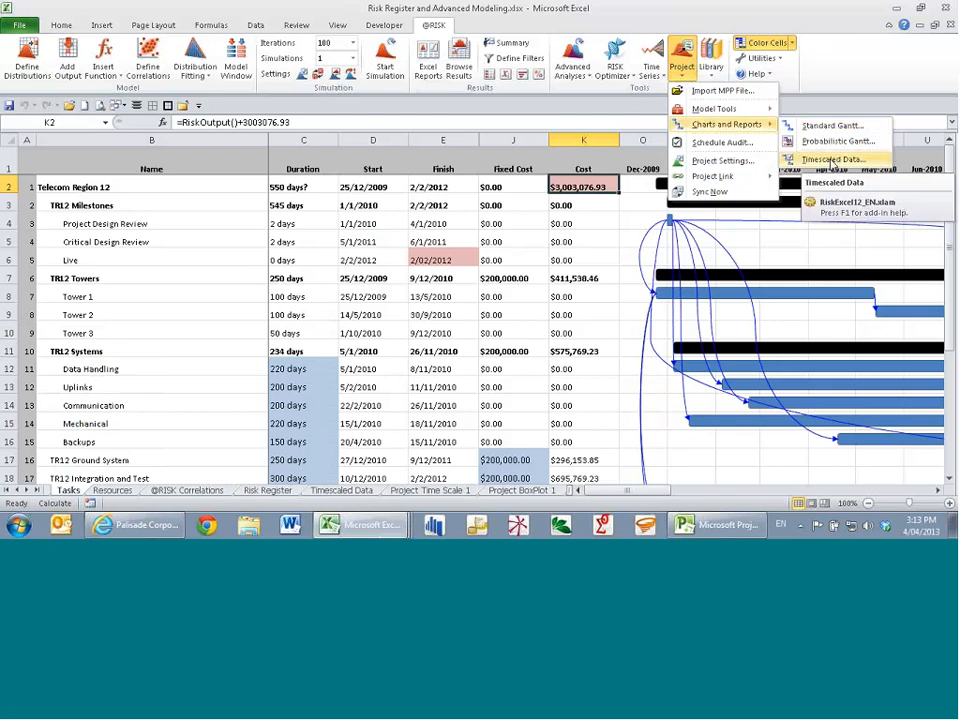
click(831, 160)
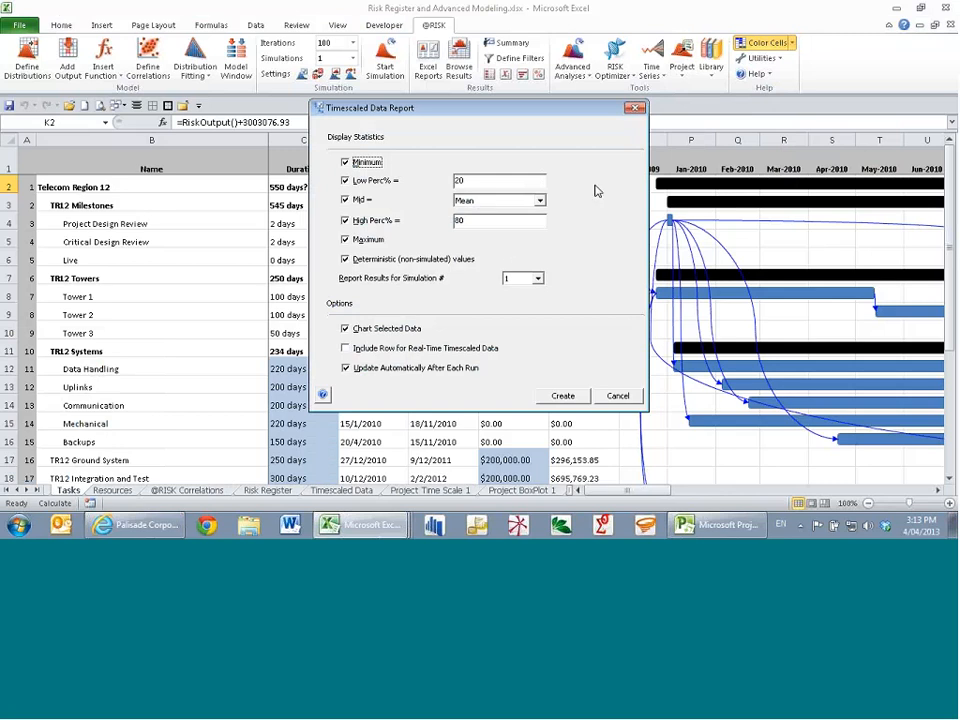
click(617, 396)
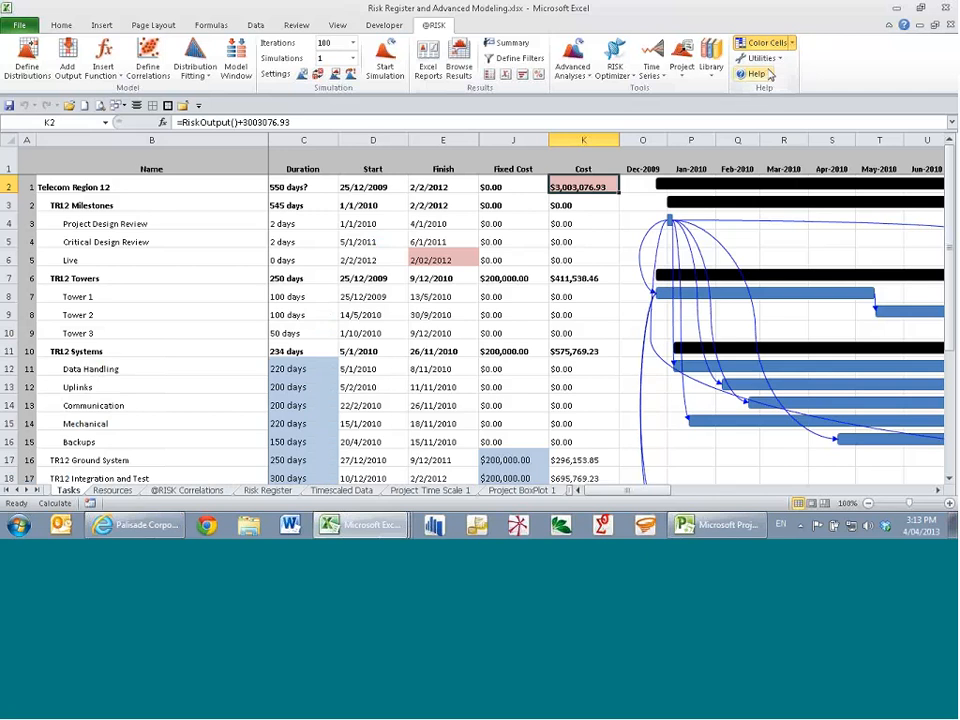
Open the timescaled data collection options from the project settings and examine which tasks can be collected
click(682, 66)
click(735, 162)
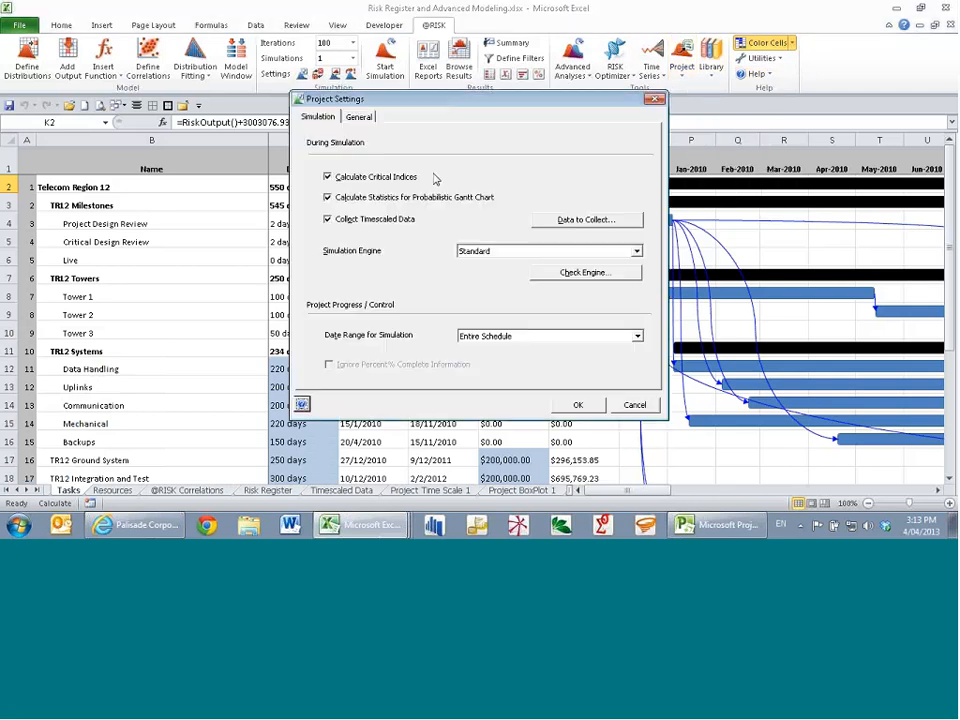
click(328, 221)
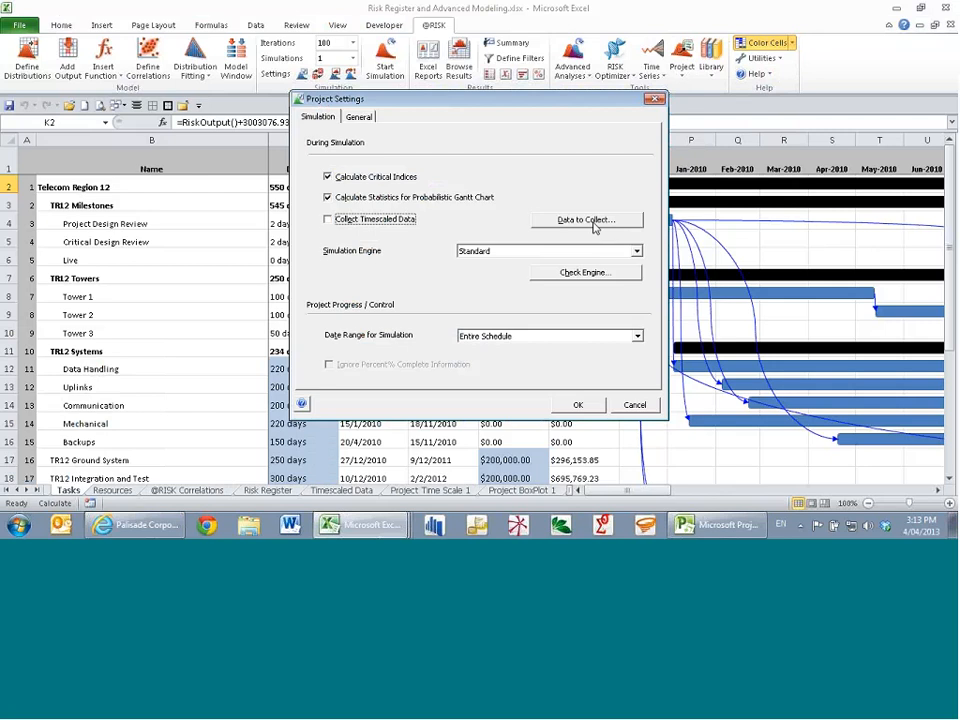
click(594, 222)
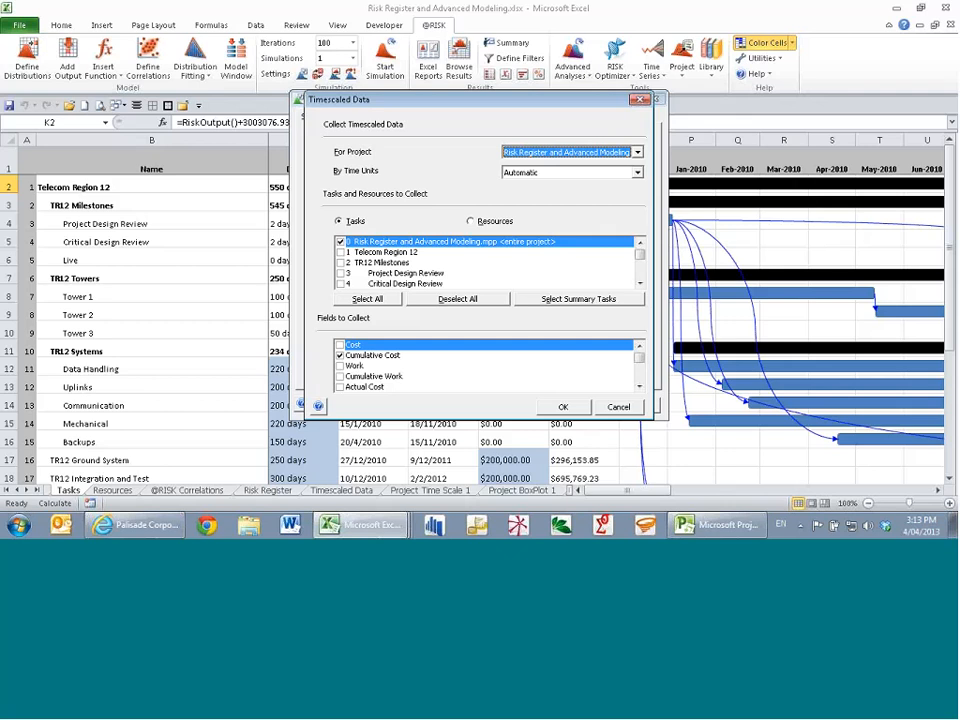
scroll(535, 251, down, 2)
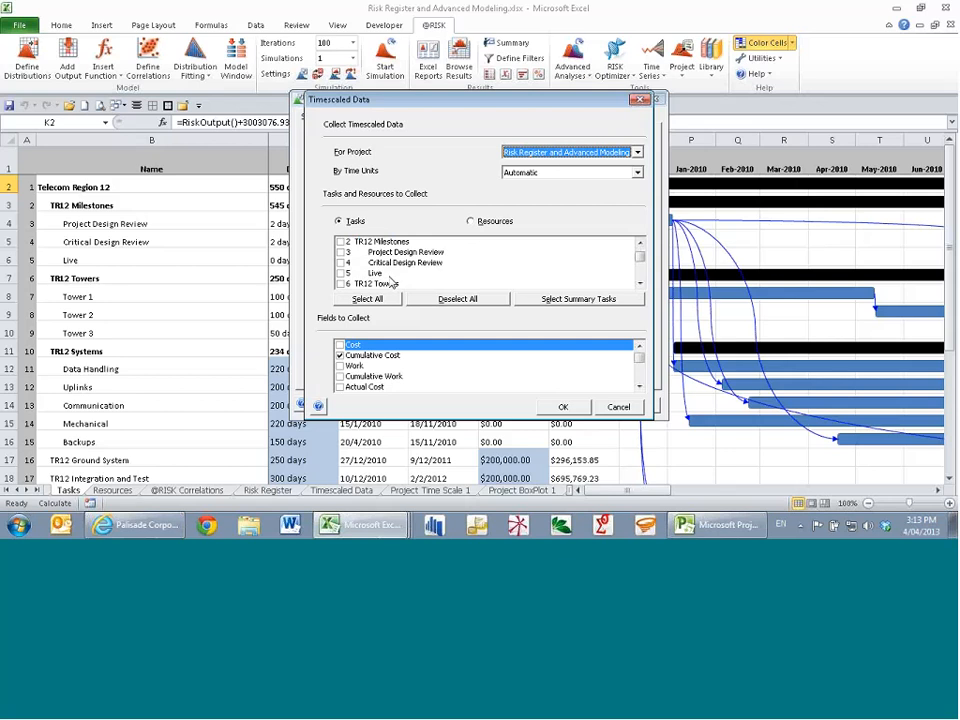
scroll(638, 278, down, 7)
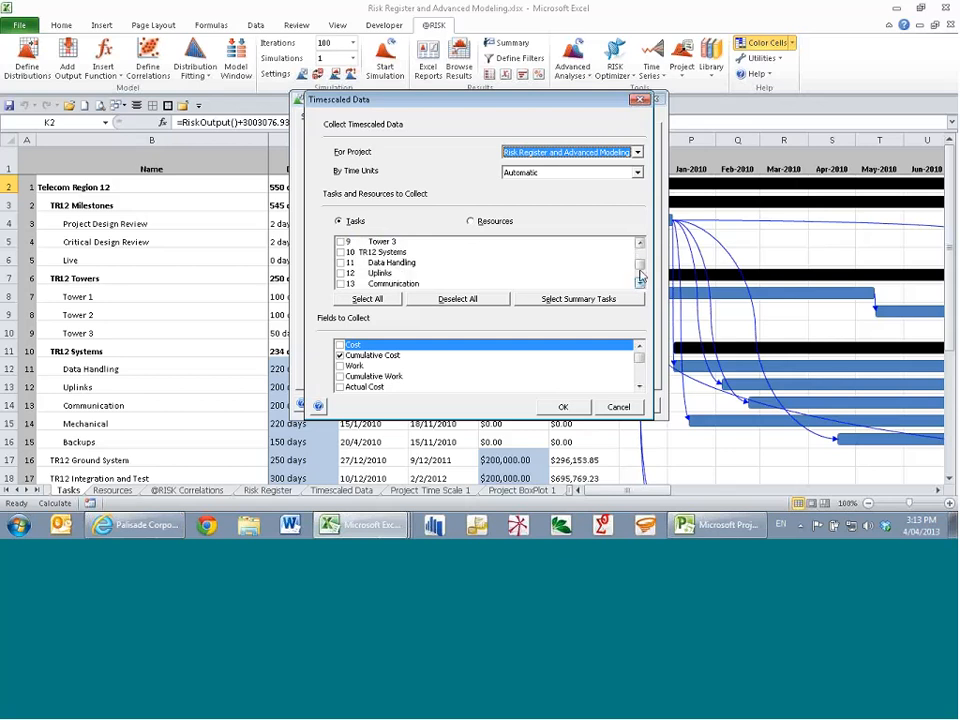
scroll(640, 272, up, 9)
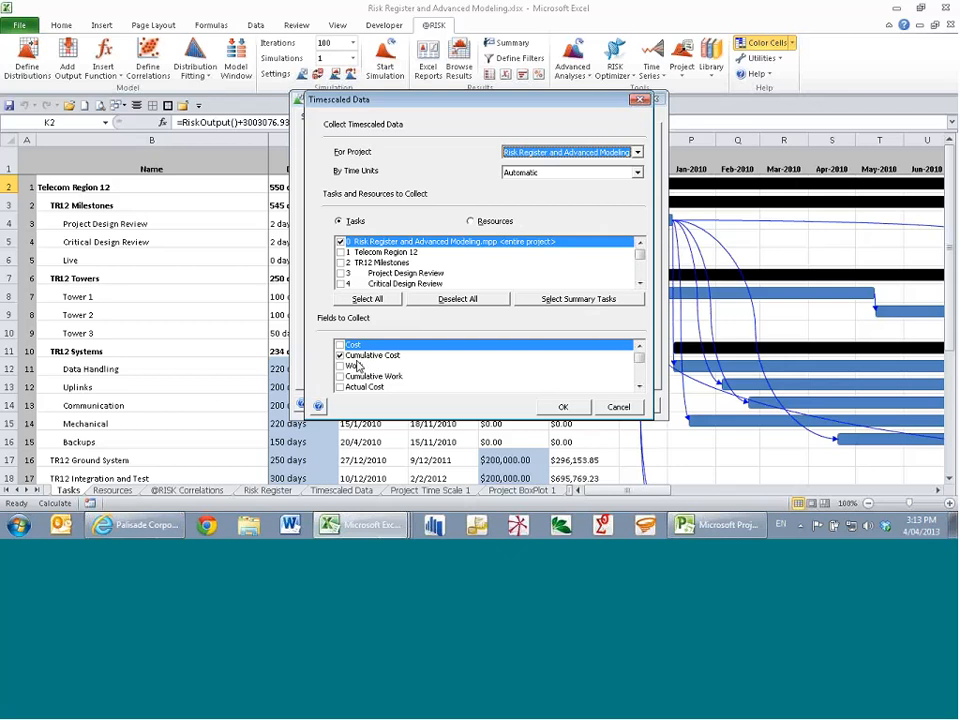
Examine the fields available for timescaled collection, keep Cumulative Cost for the entire project, and accept both settings dialogs
click(640, 387)
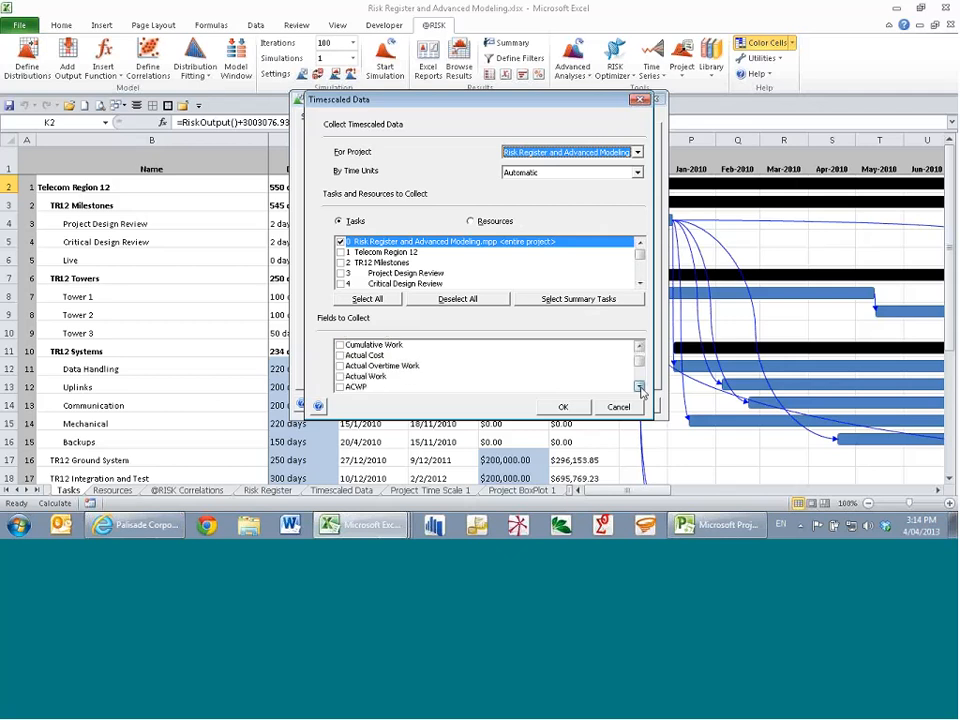
click(640, 387)
click(640, 387)
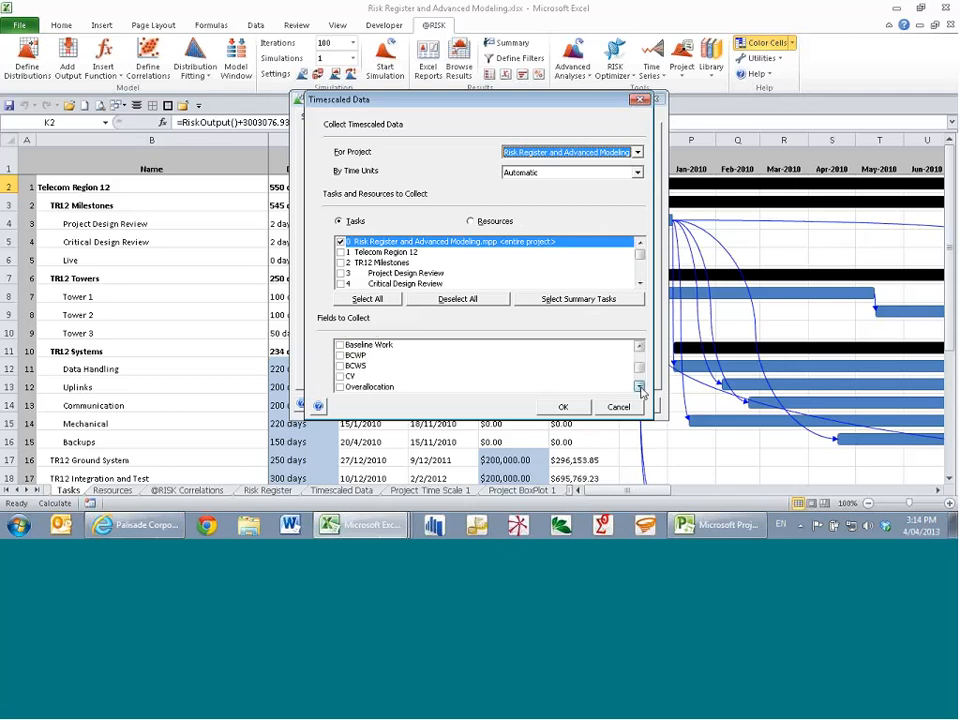
click(640, 387)
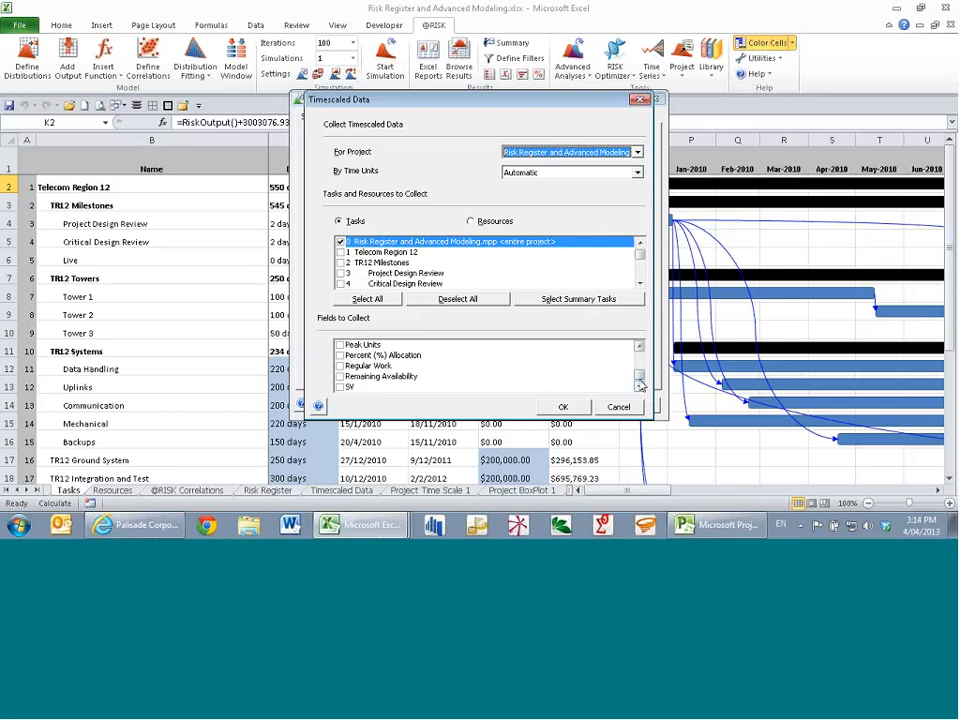
drag(639, 379, 639, 352)
click(561, 408)
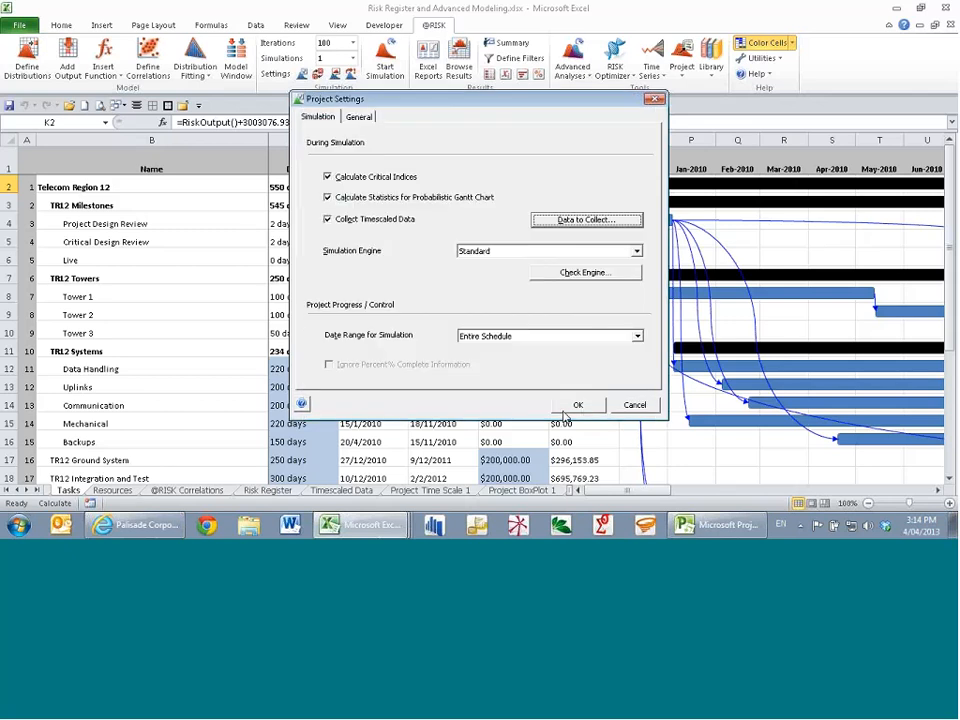
click(576, 404)
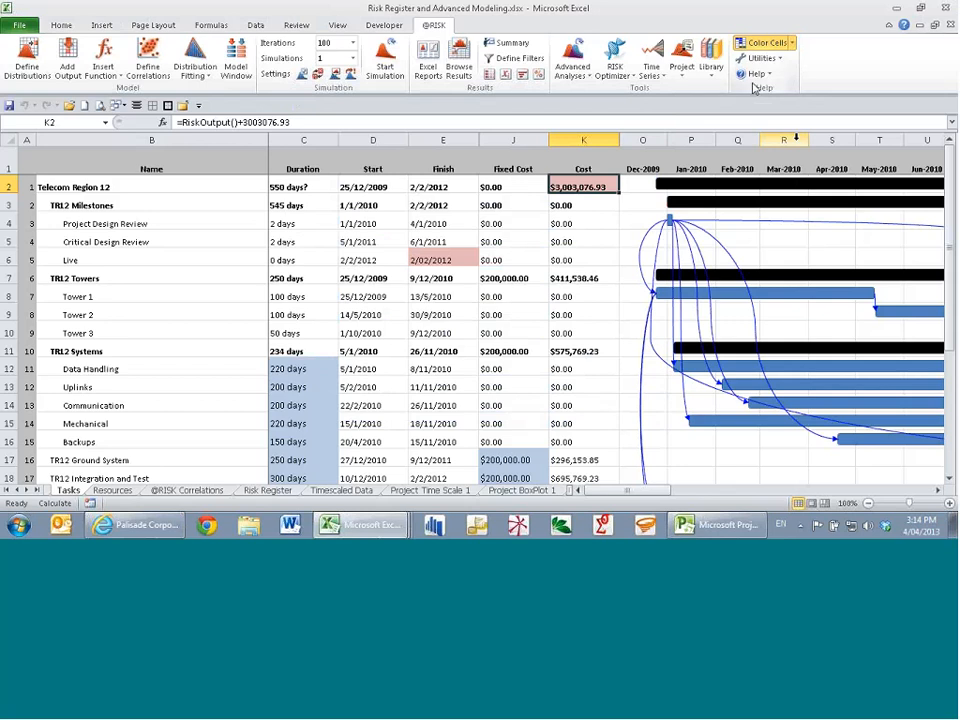
Create a charted Timescaled Data Report with minimum, 20th percentile, mean, 80th percentile, maximum and deterministic values for simulation 1
click(682, 62)
mouse_move(727, 124)
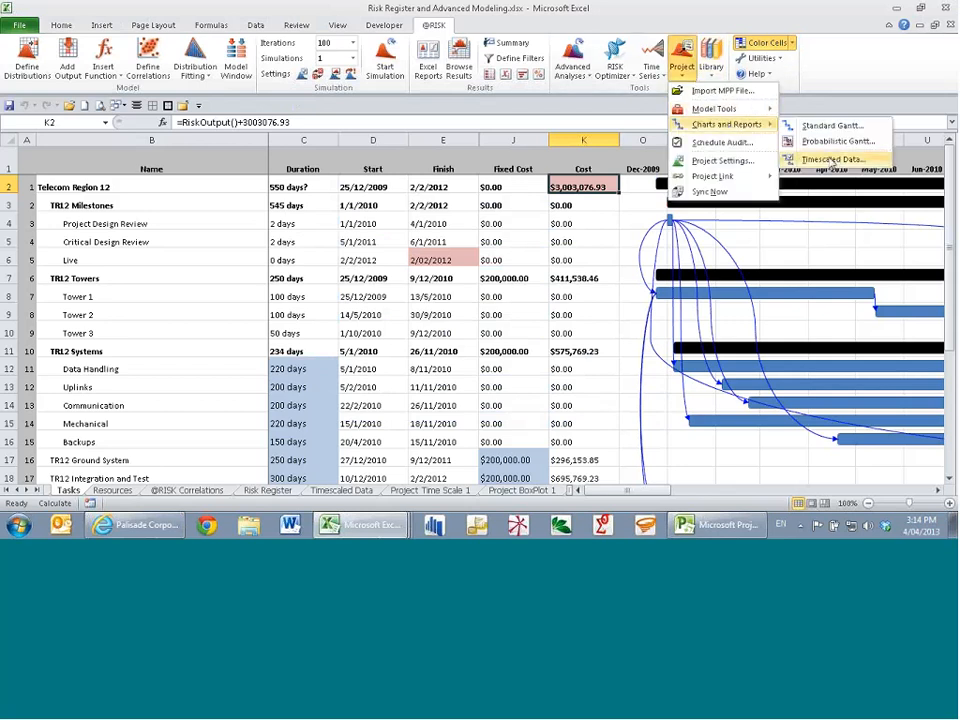
click(832, 160)
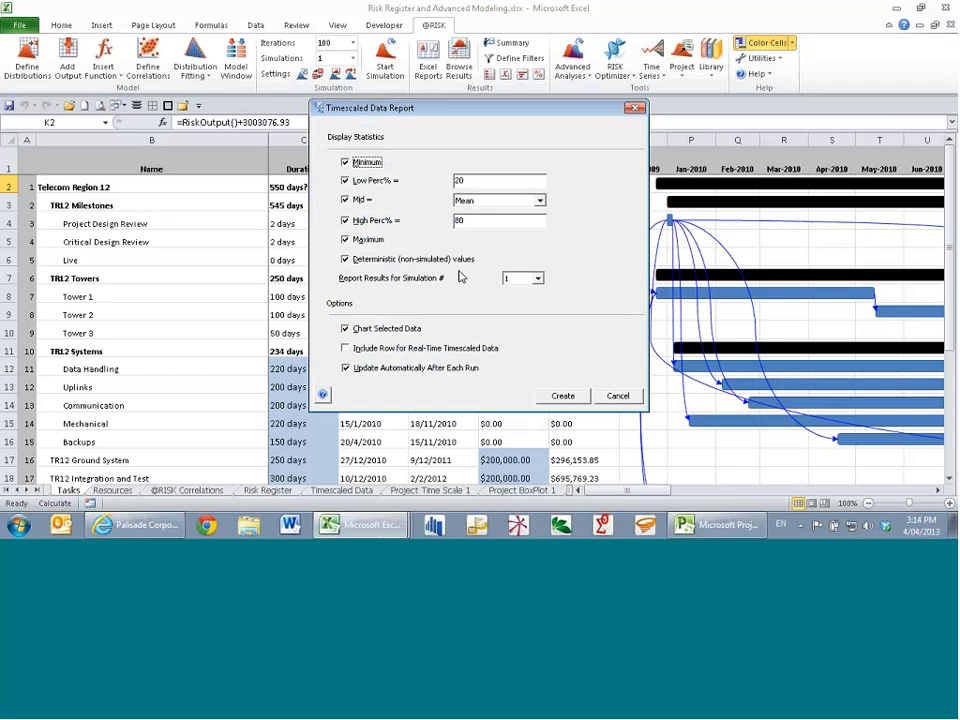
click(565, 396)
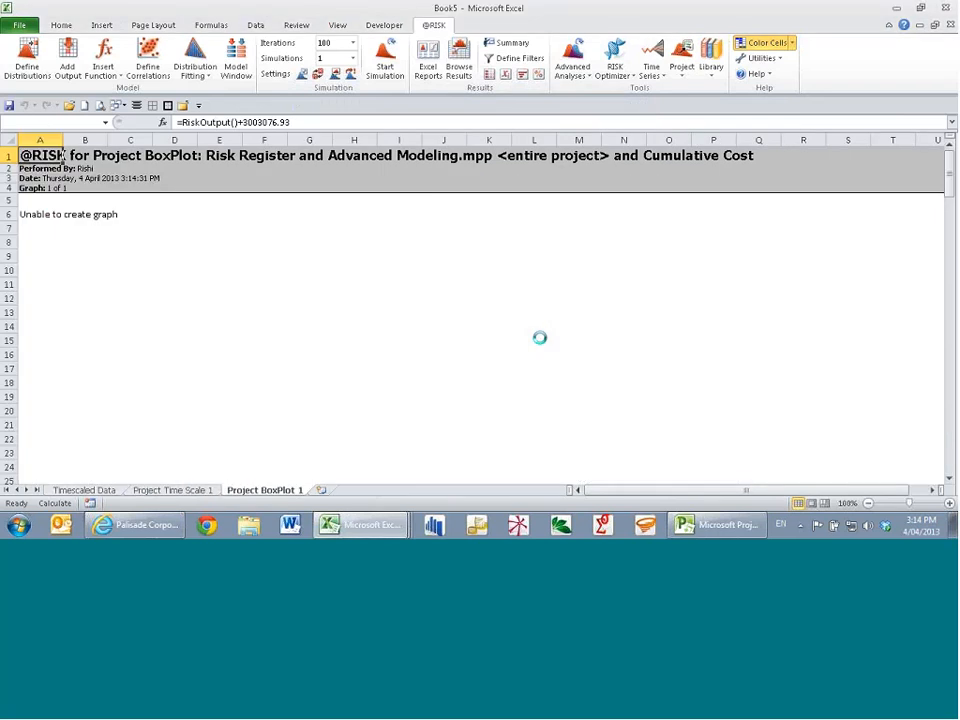
Examine the cumulative cost curves on Project Time Scale 1 and compare them with the chart on Project BoxPlot 1
click(168, 491)
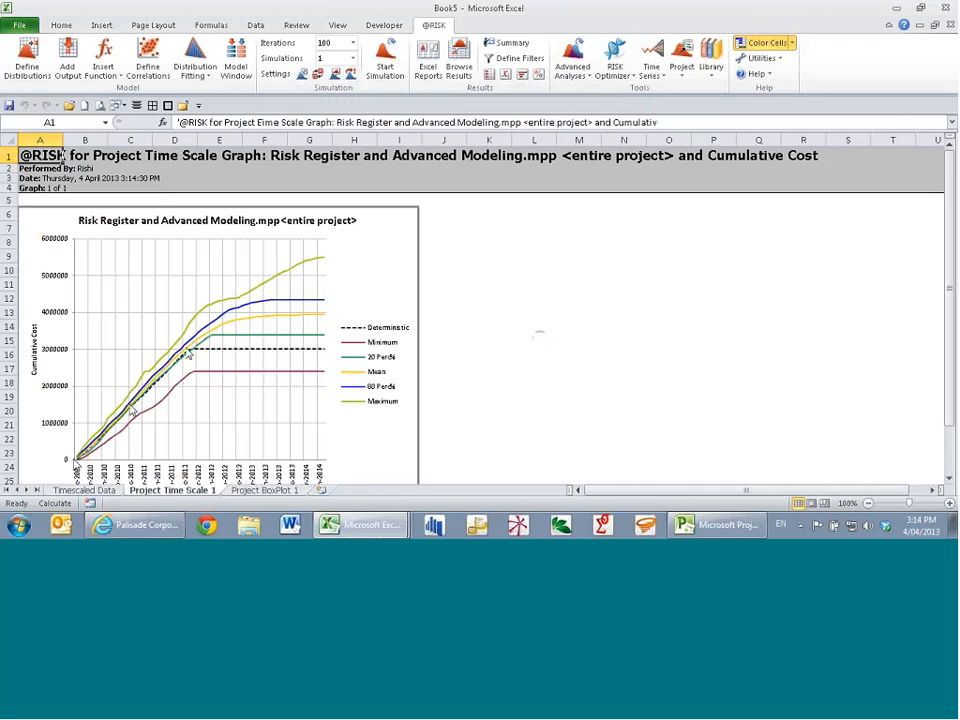
scroll(499, 364, down, 1)
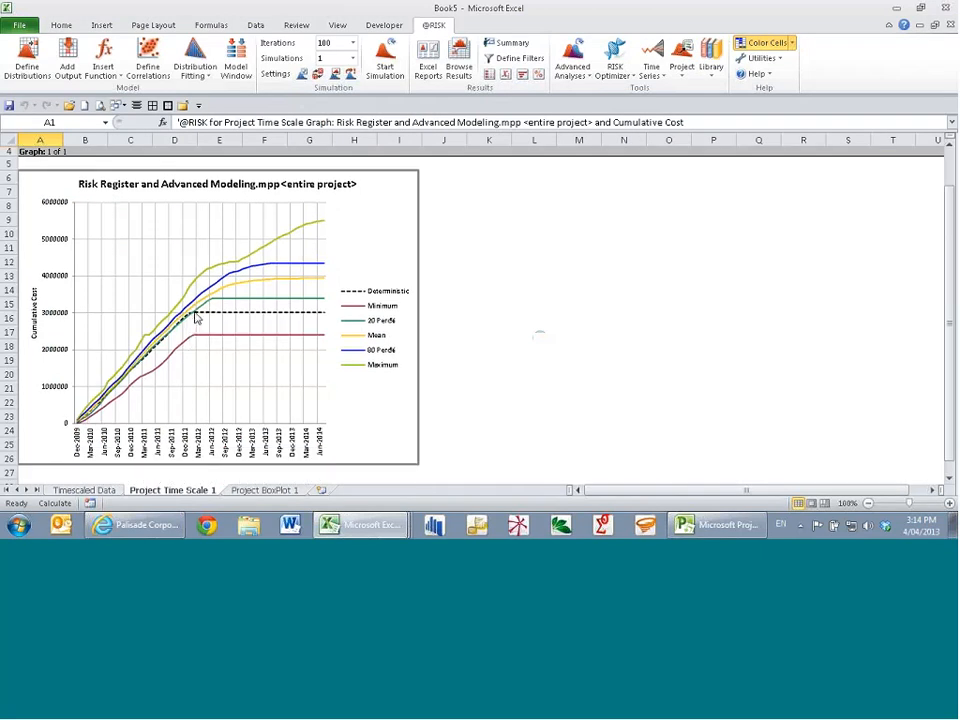
mouse_move(323, 318)
mouse_move(186, 321)
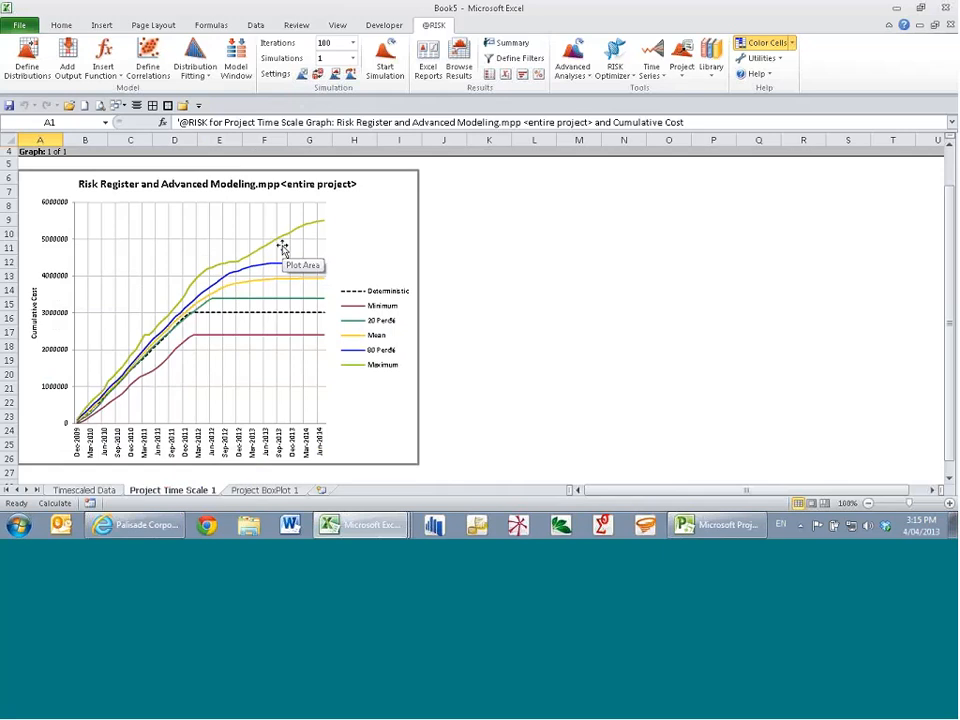
mouse_move(282, 248)
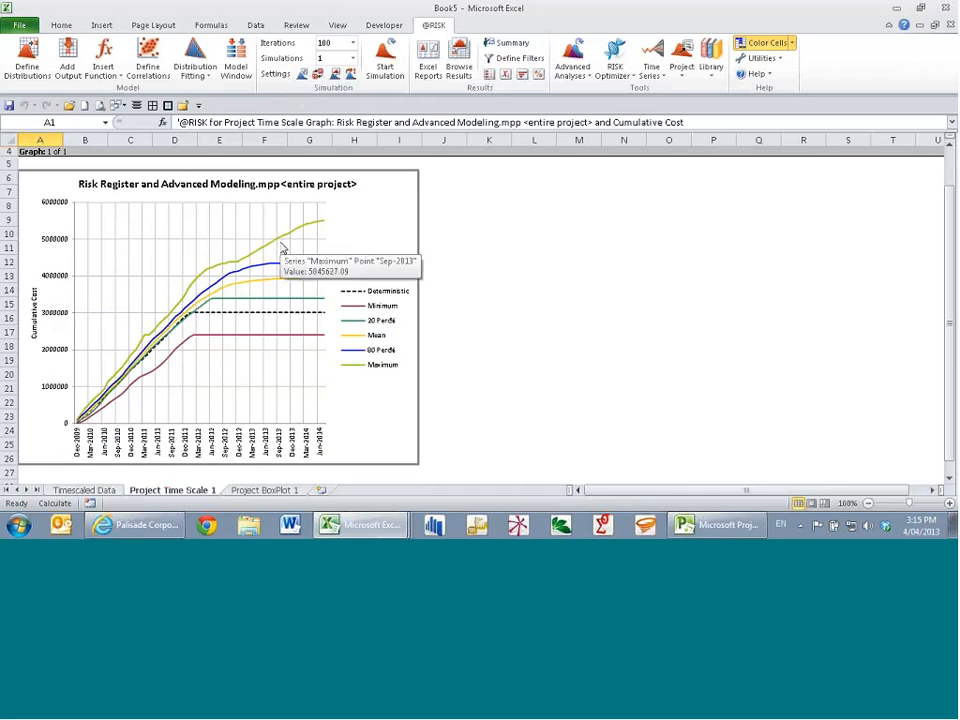
click(265, 491)
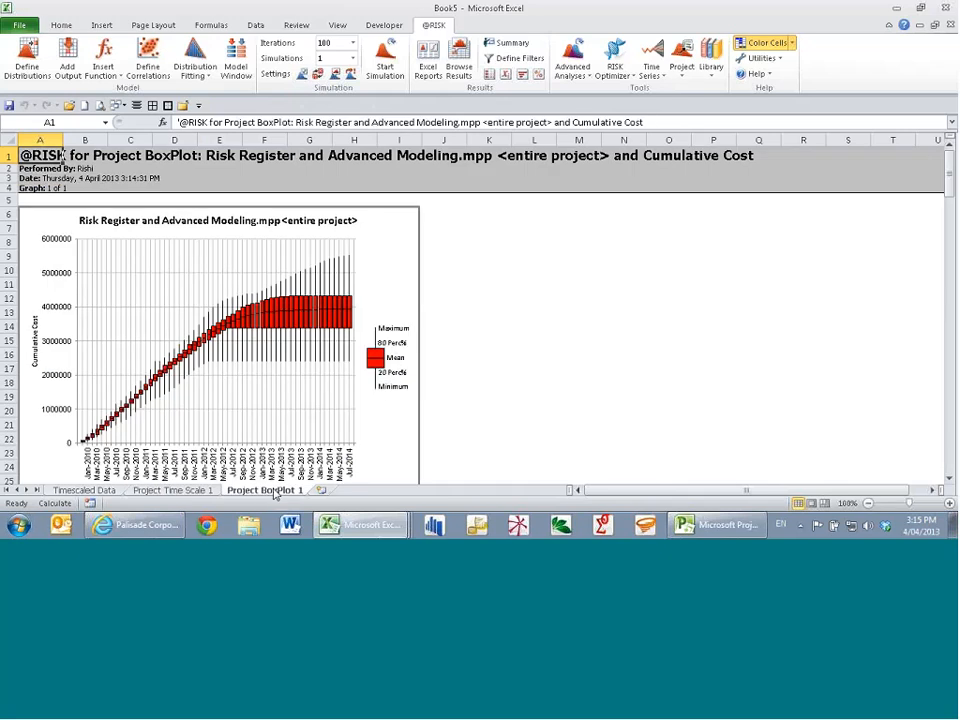
click(186, 492)
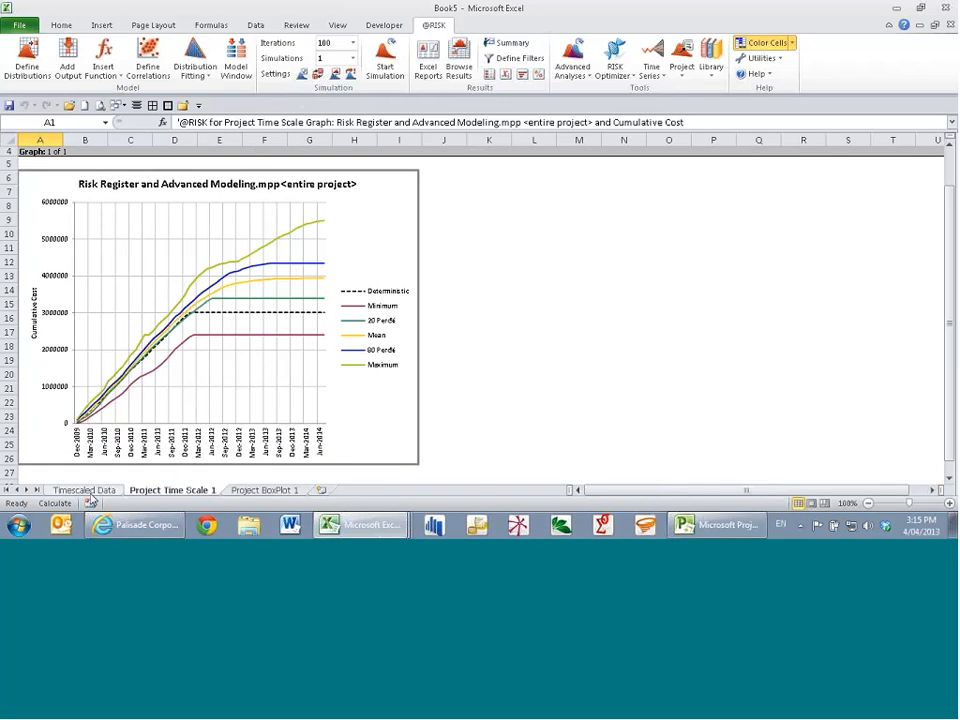
Examine the monthly mean and 80 Perc% cumulative costs on Timescaled Data, comparing them with the Project Time Scale 1 graph
key(ctrl+Page_Up)
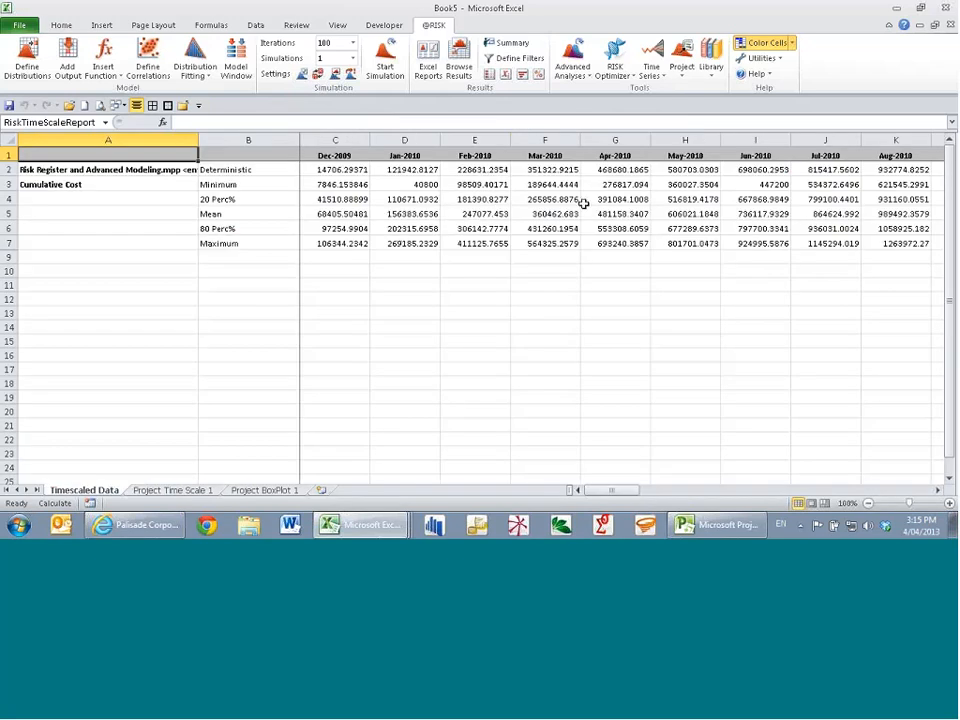
click(424, 229)
click(615, 214)
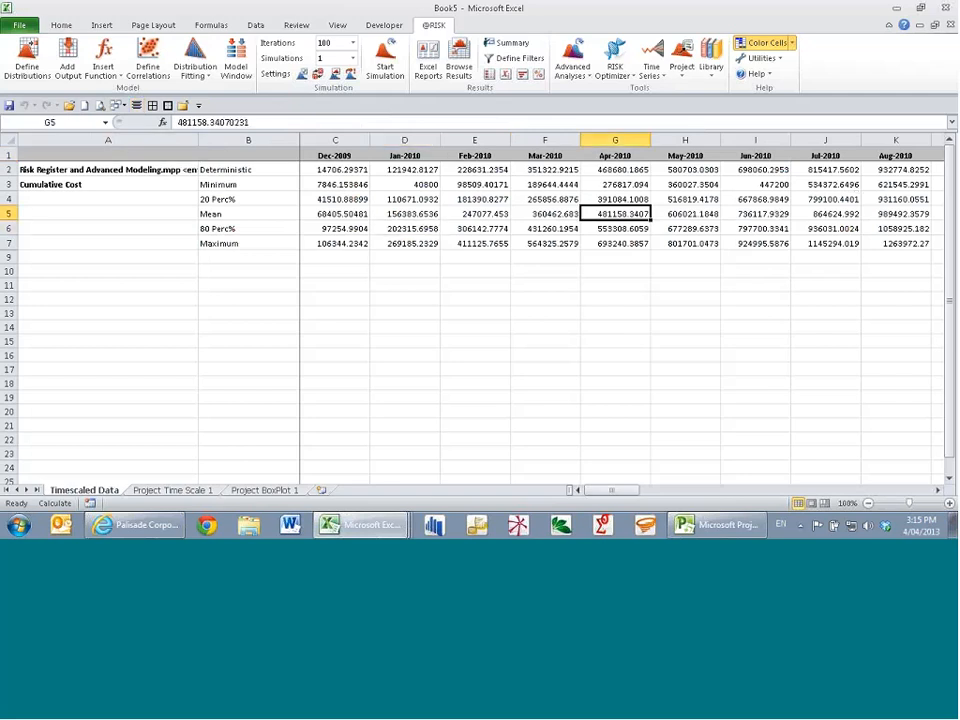
click(343, 228)
click(568, 227)
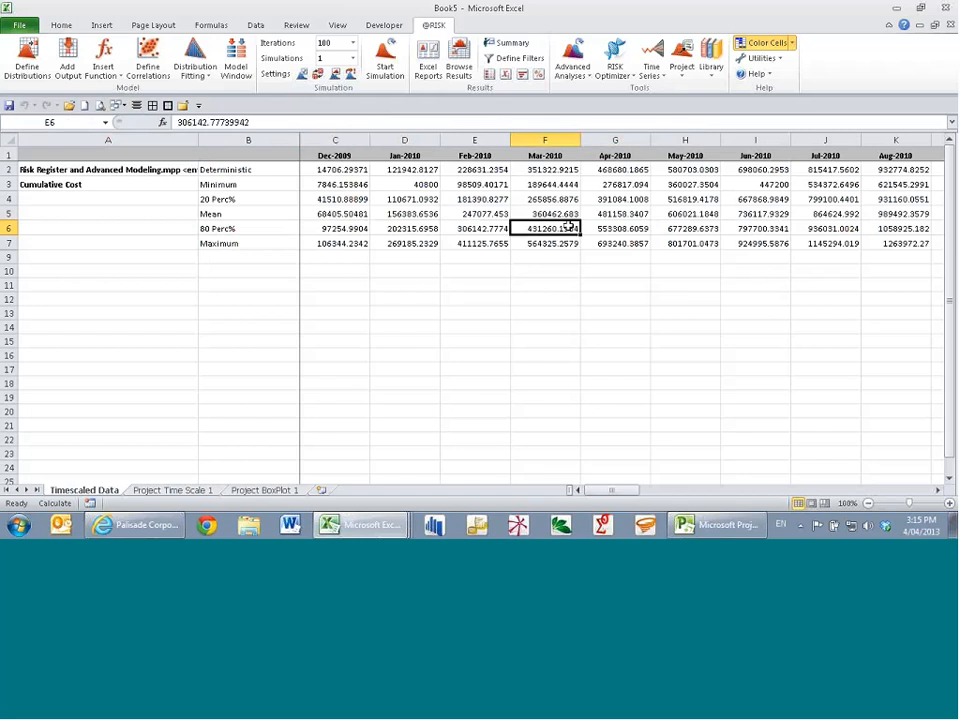
click(690, 228)
click(770, 228)
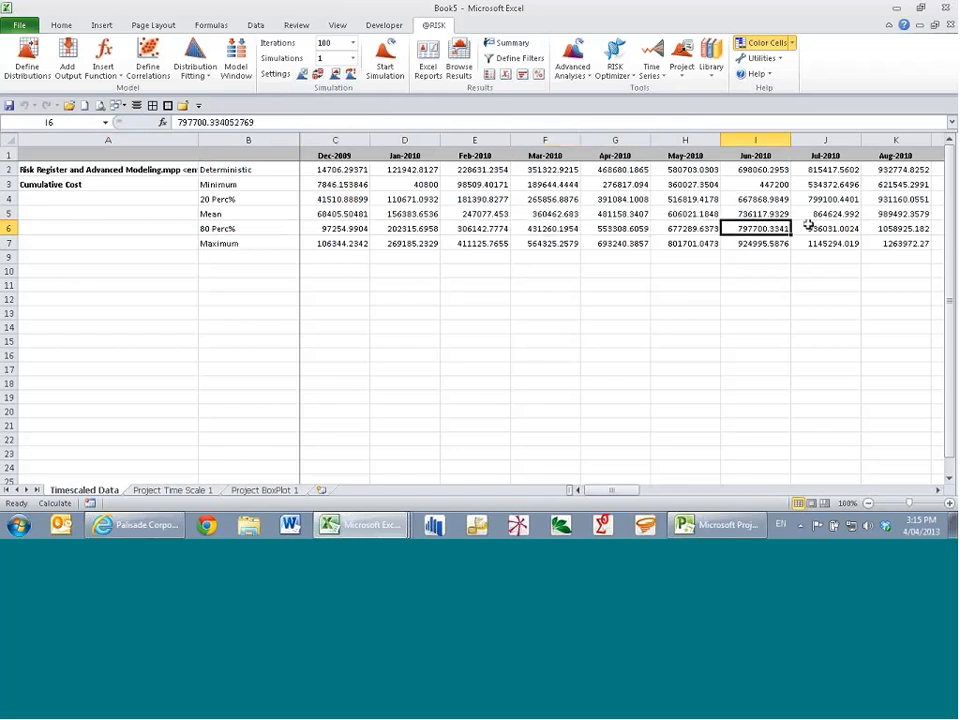
click(165, 491)
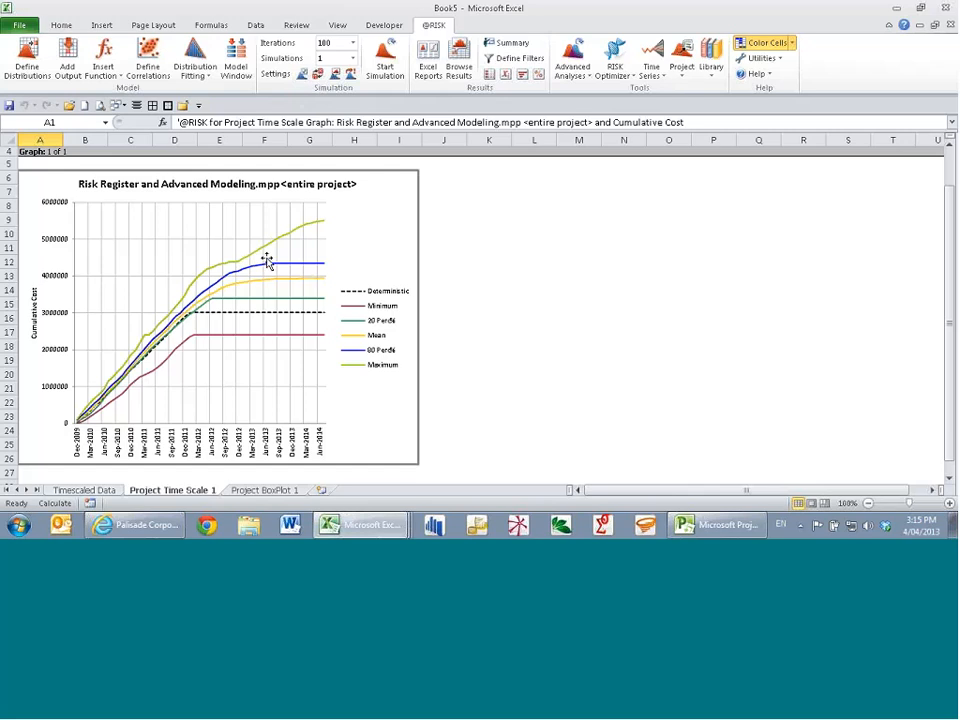
click(72, 490)
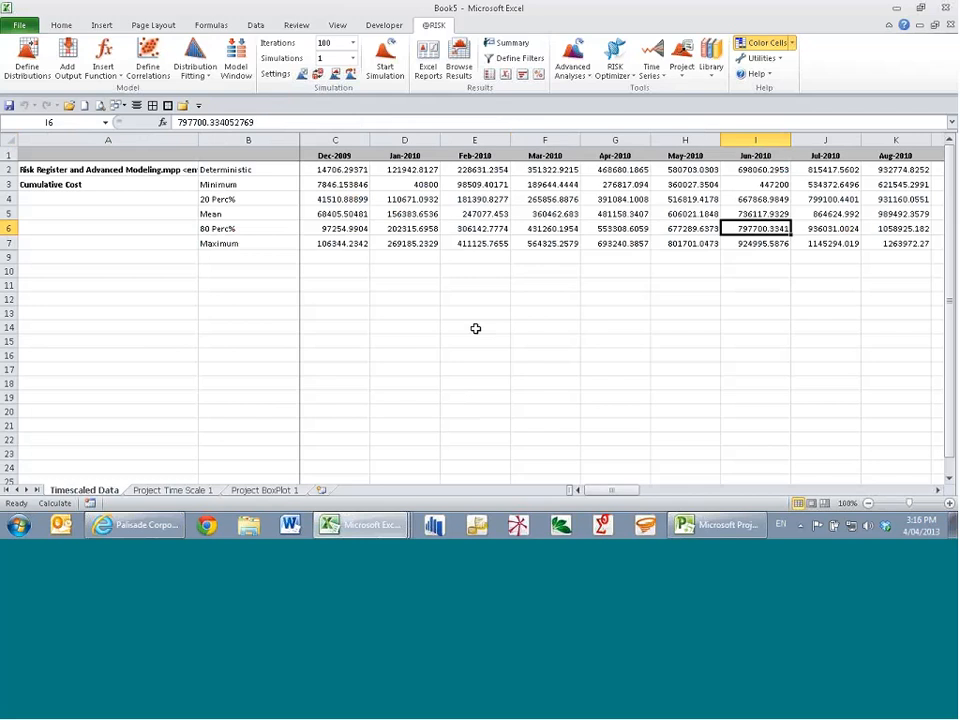
Close the timescaled report workbook without saving it
key(alt+F4)
click(488, 276)
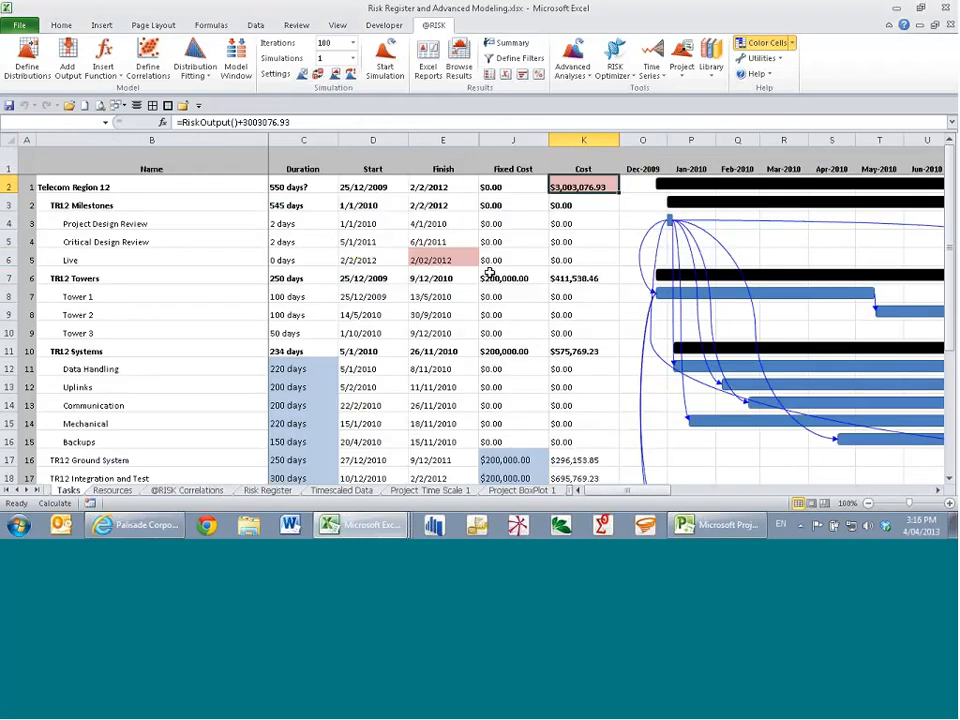
Review and accept the simulation options in the project settings, and close Risk Register and Advanced Modeling.xlsx without saving
click(681, 60)
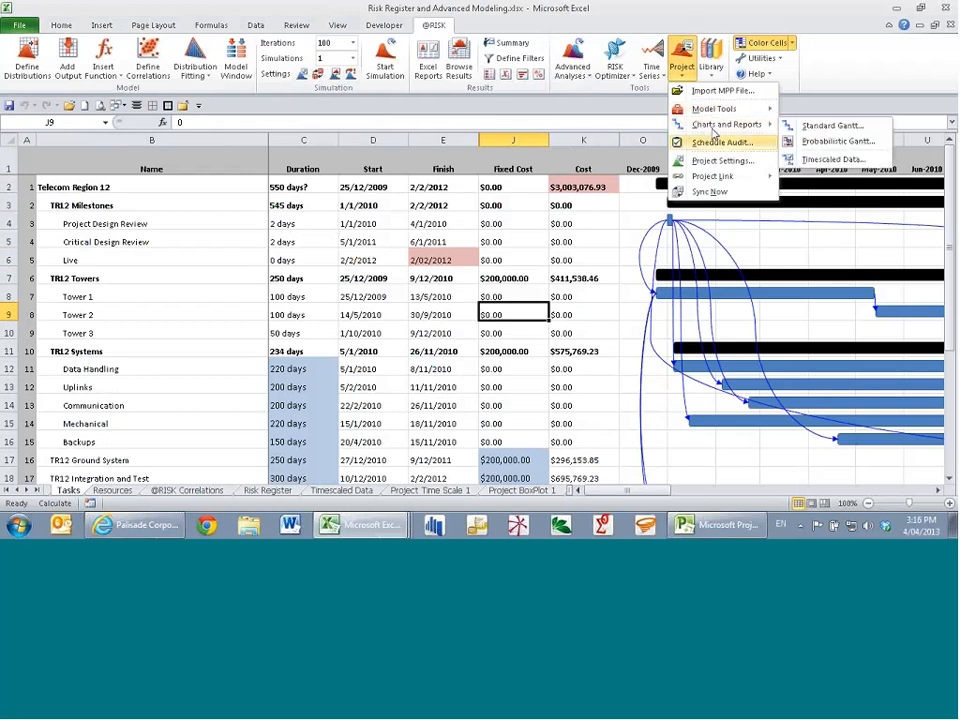
click(722, 160)
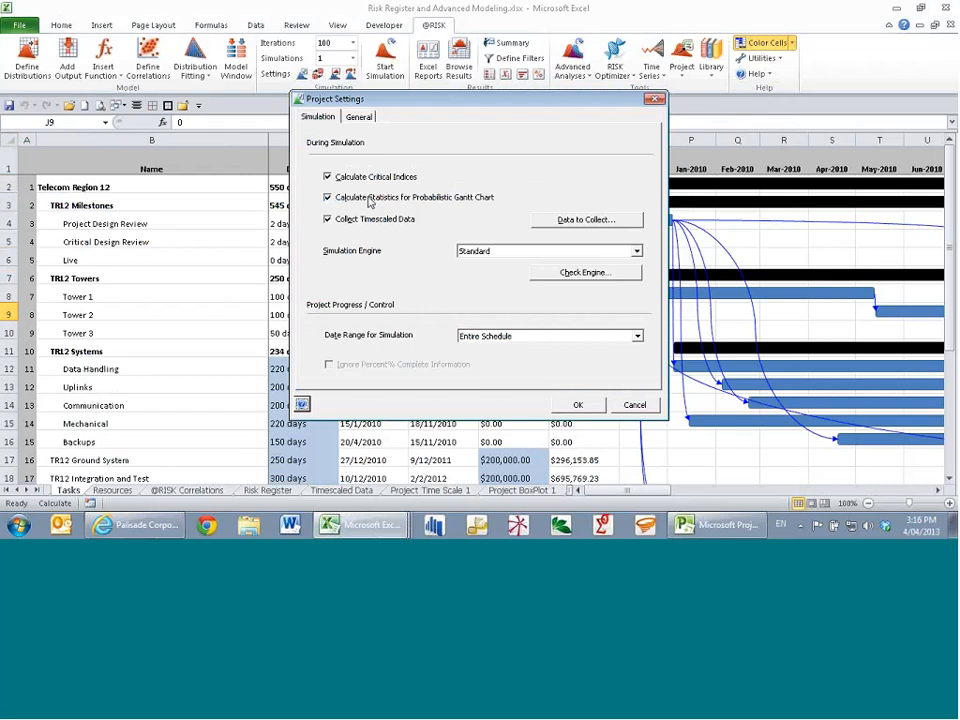
click(578, 404)
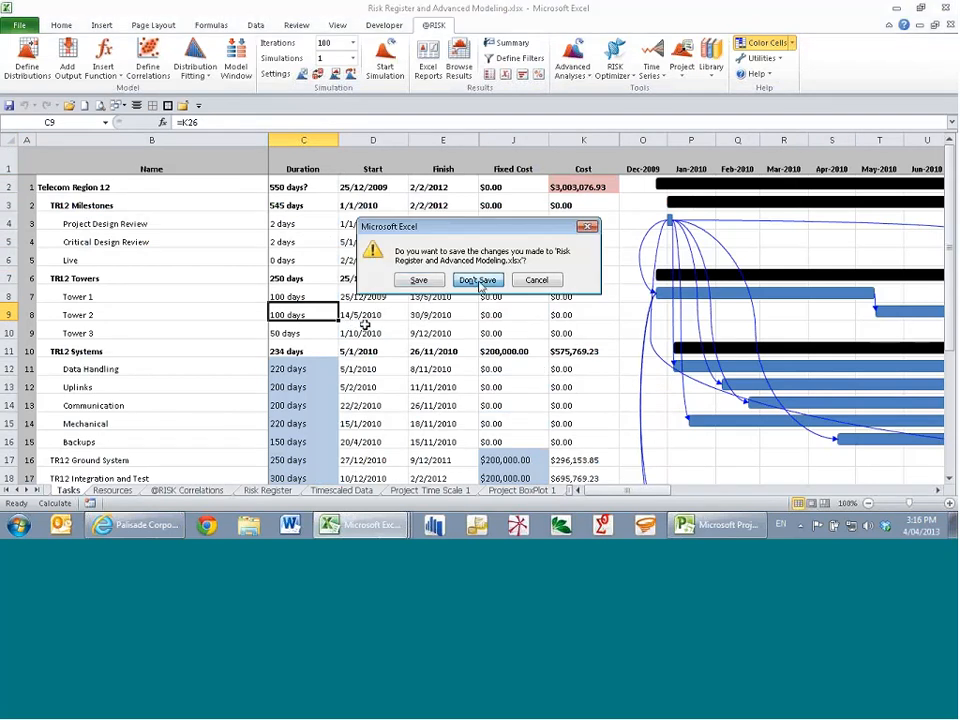
click(477, 280)
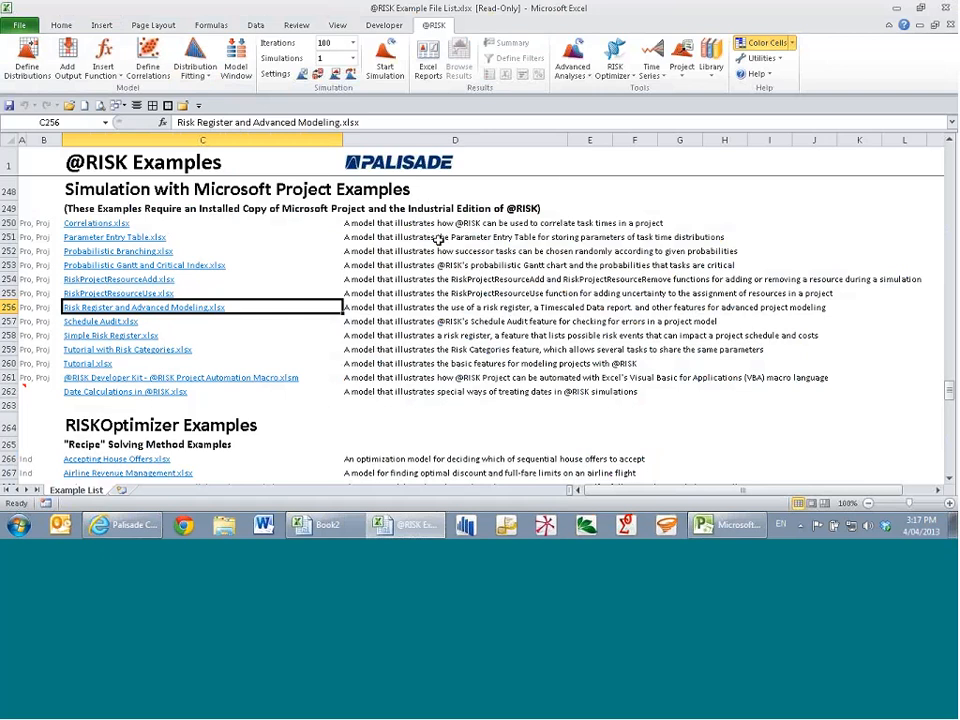
click(682, 62)
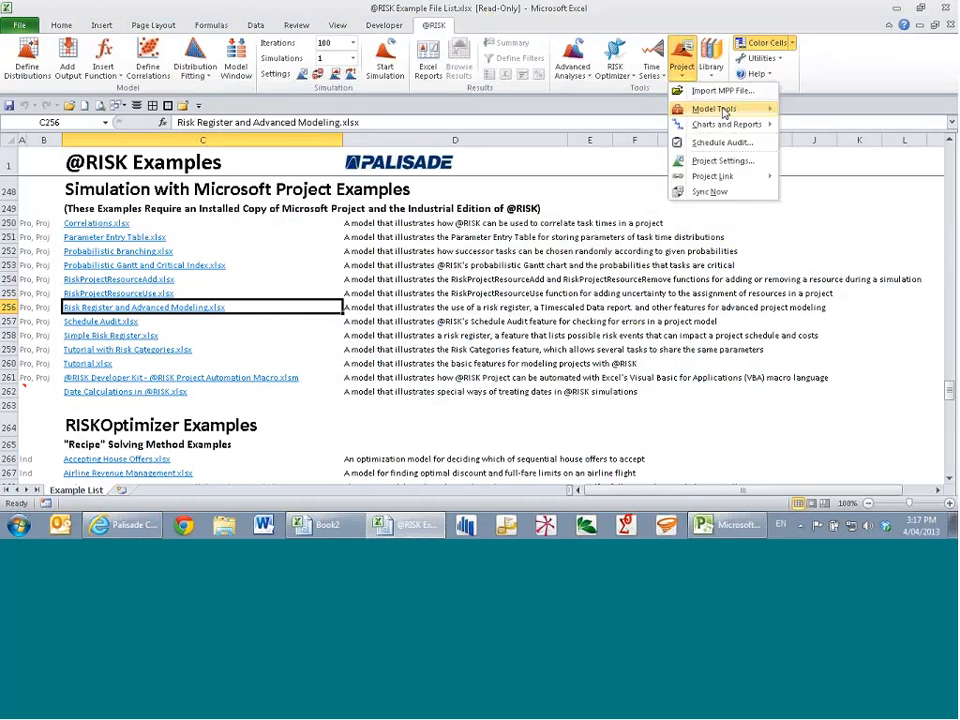
mouse_move(775, 110)
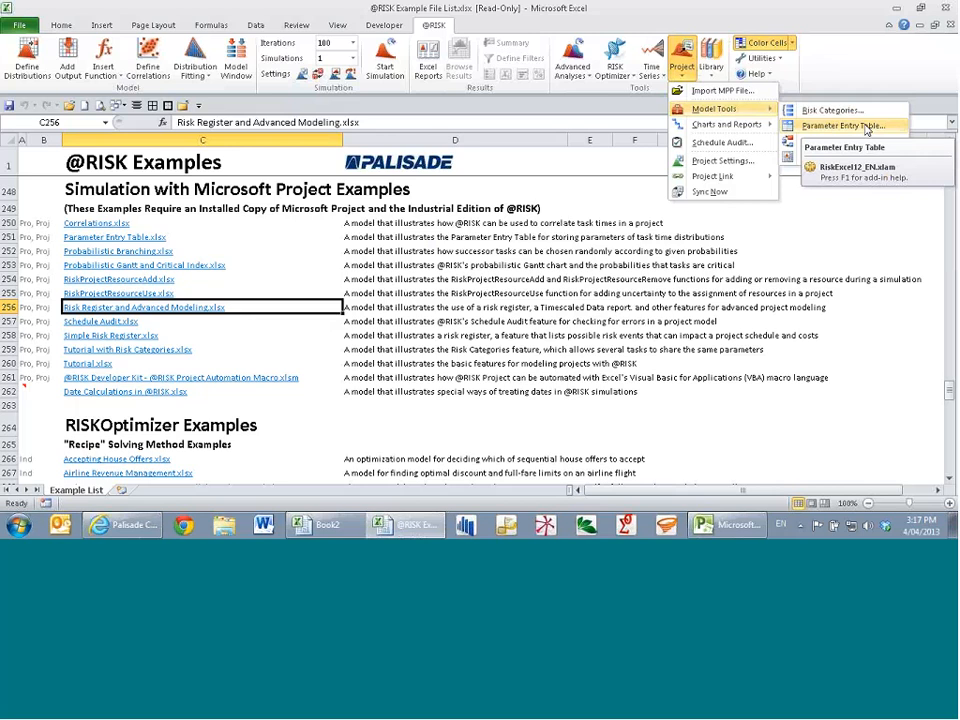
mouse_move(753, 129)
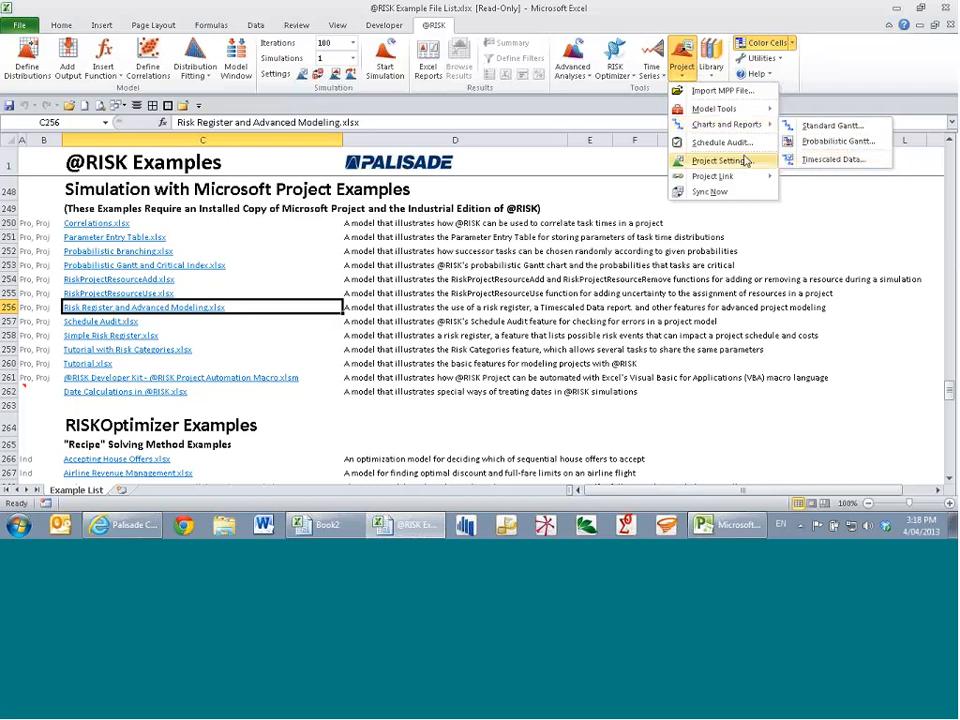
click(437, 293)
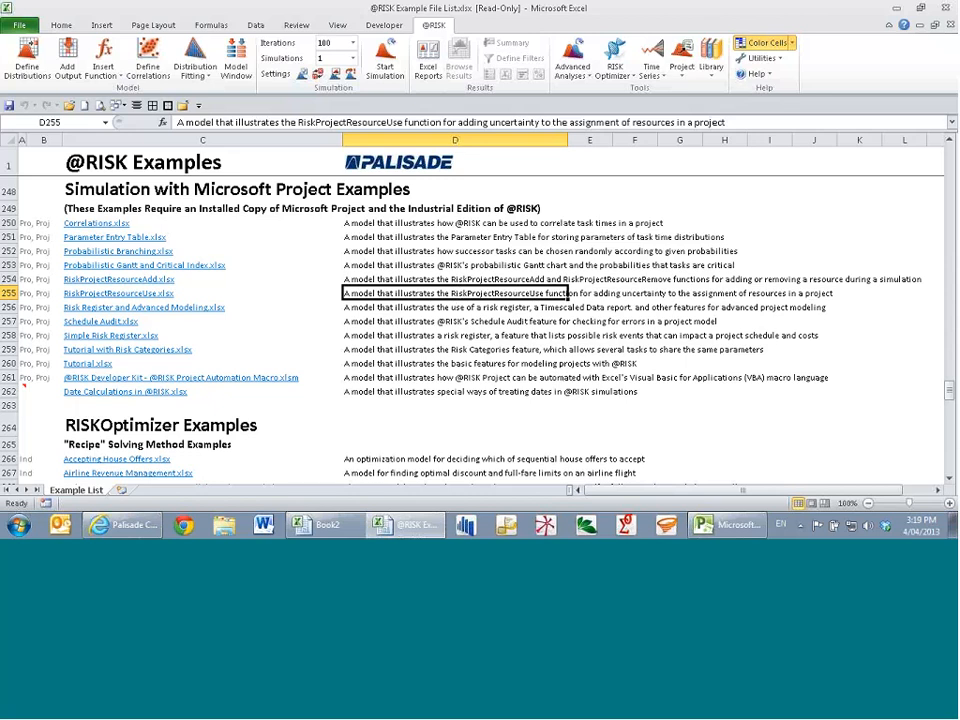
click(449, 308)
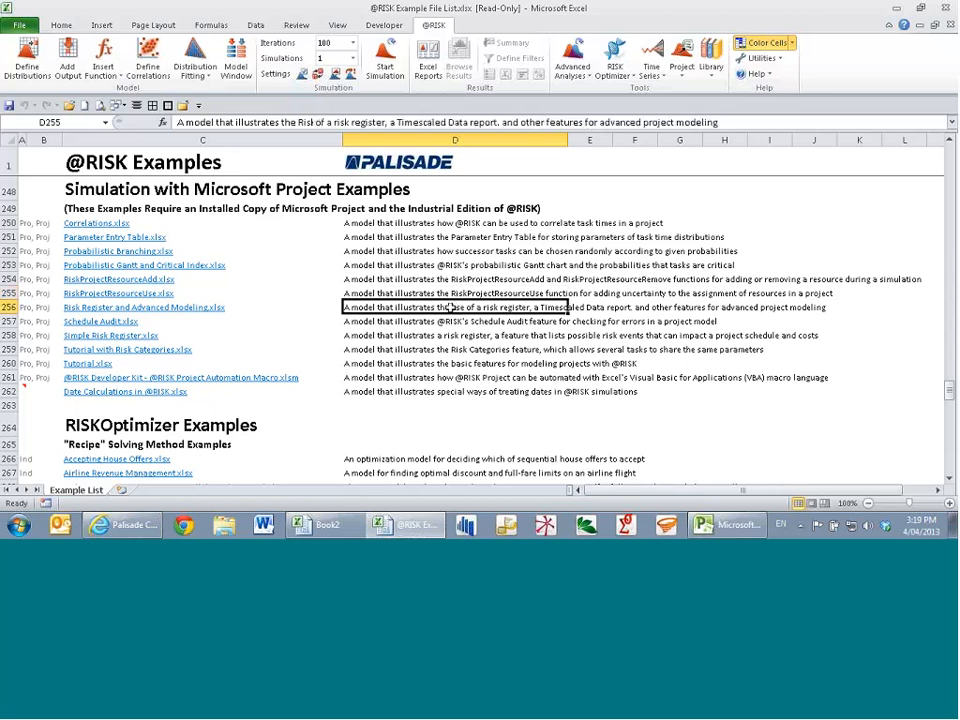